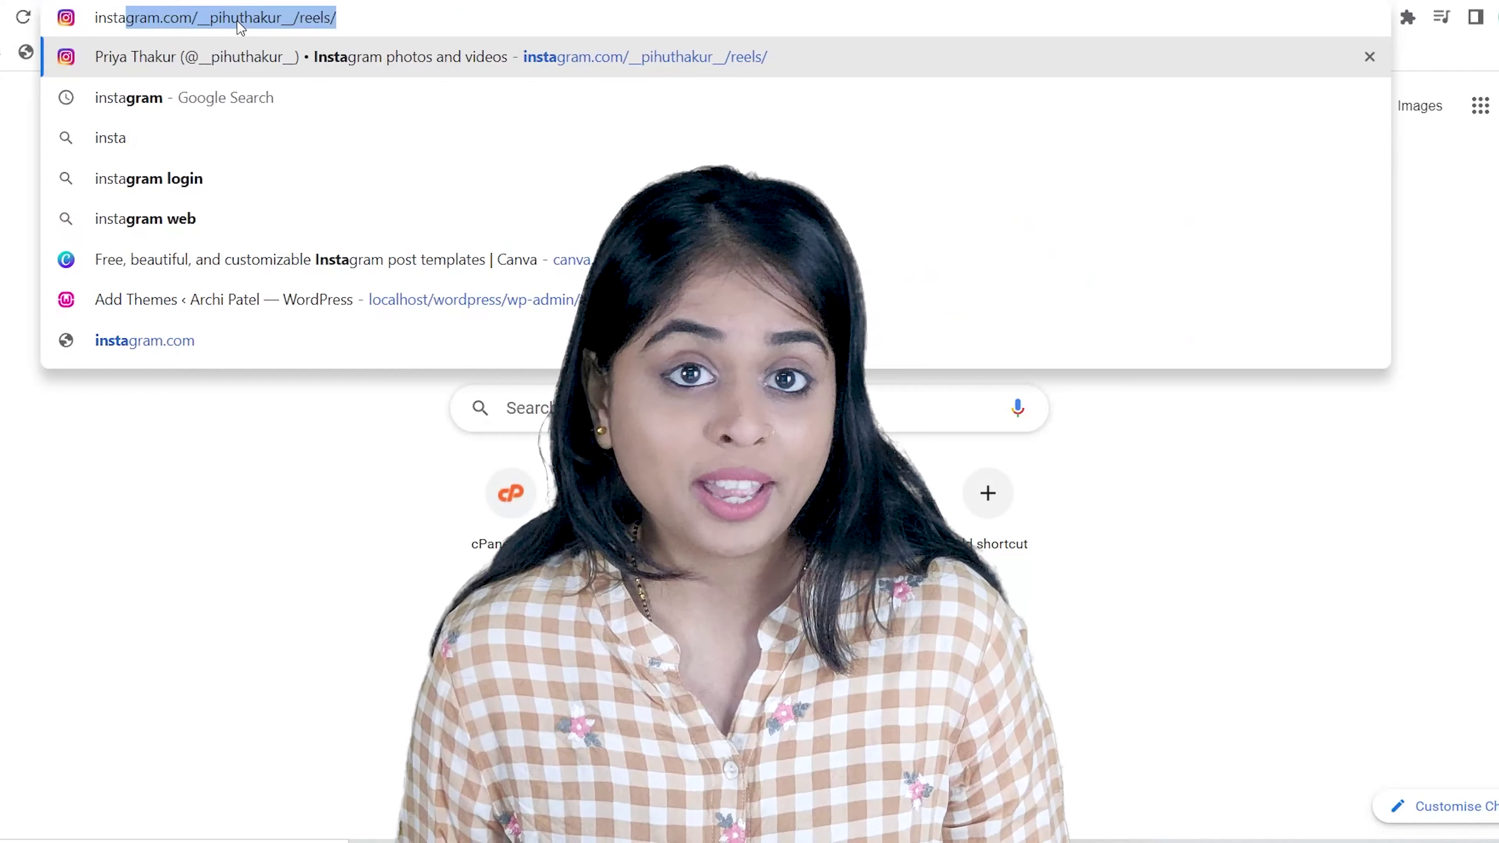
# Enter instagram.com in Chrome, then load tacticana.com in a new tab.
pyautogui.write('gram.com')
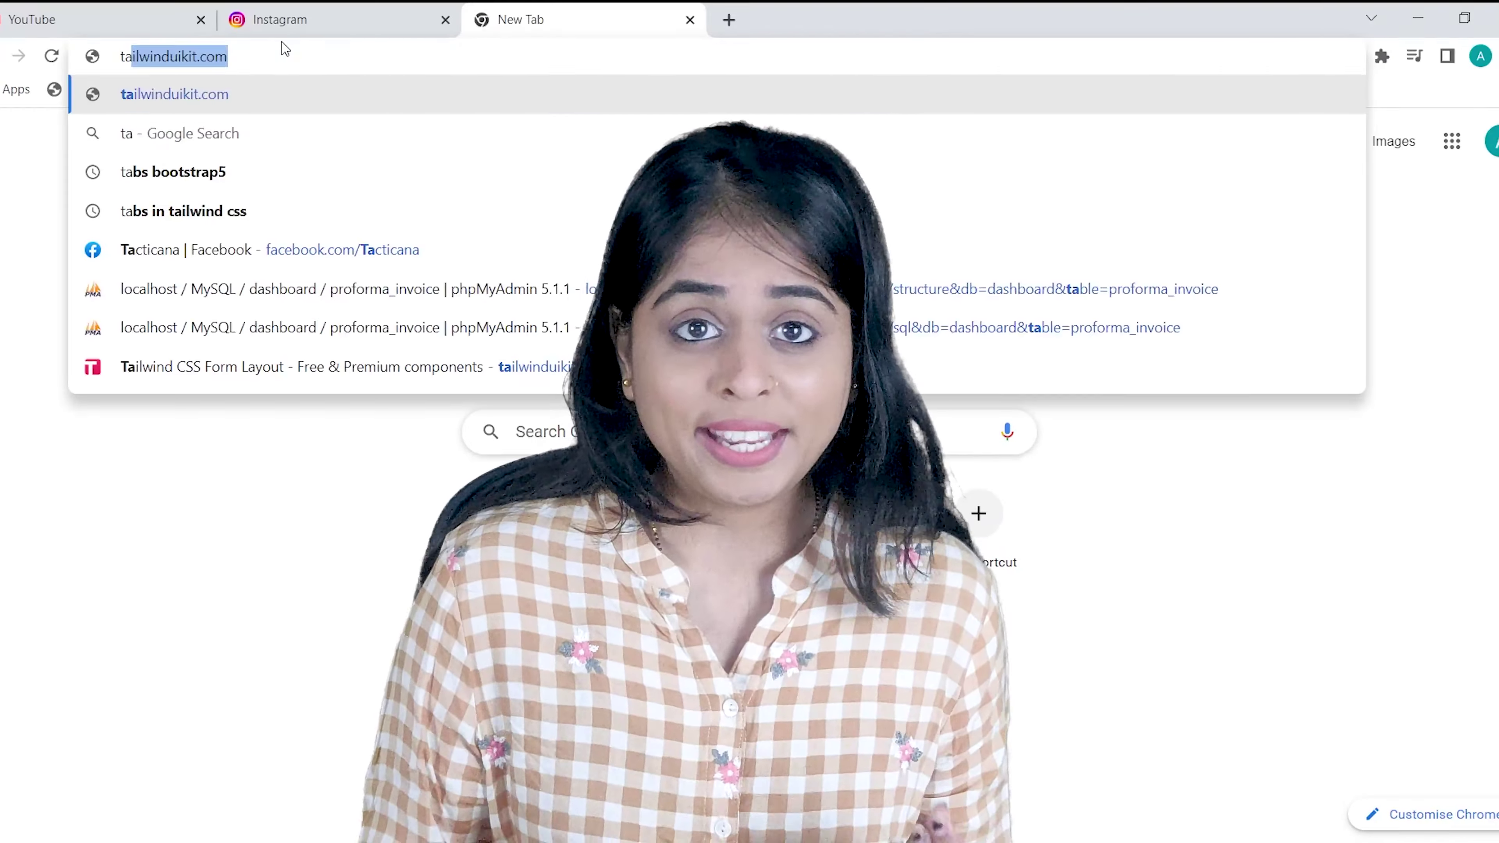
pyautogui.write('ct')
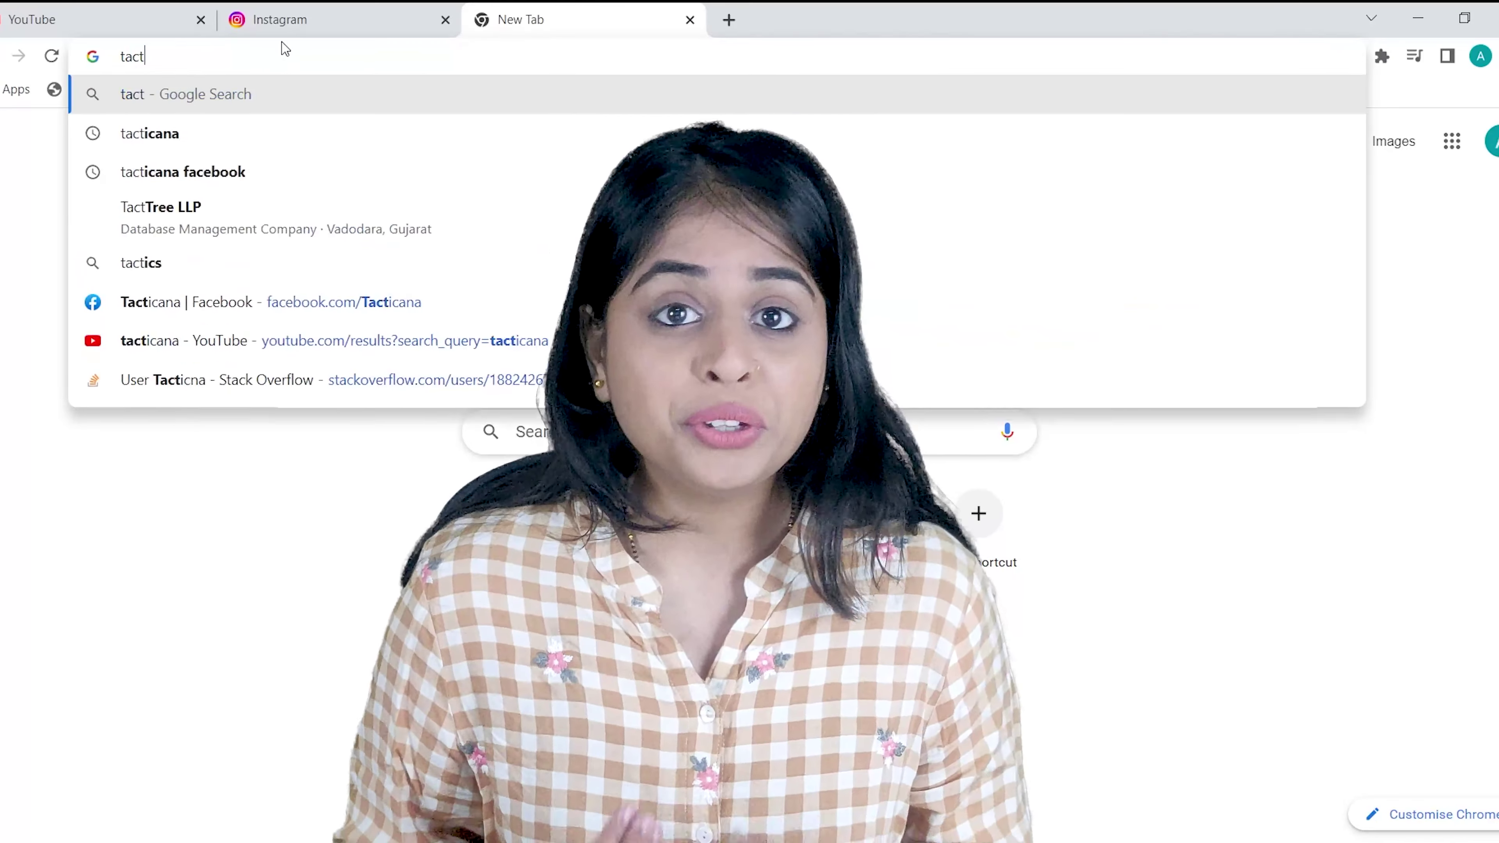
pyautogui.write('icana.com')
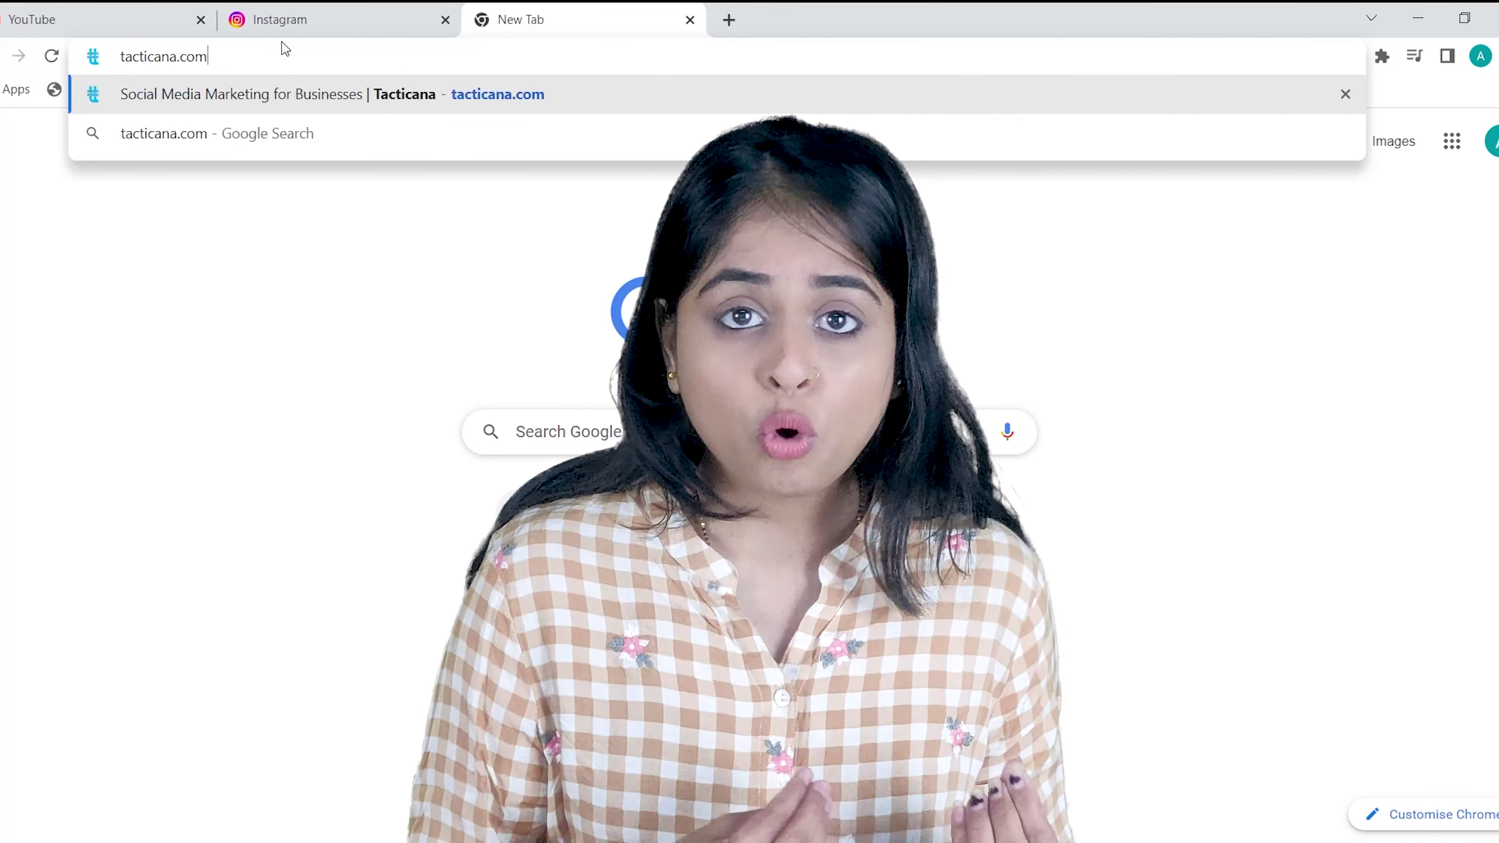
pyautogui.press('Return')
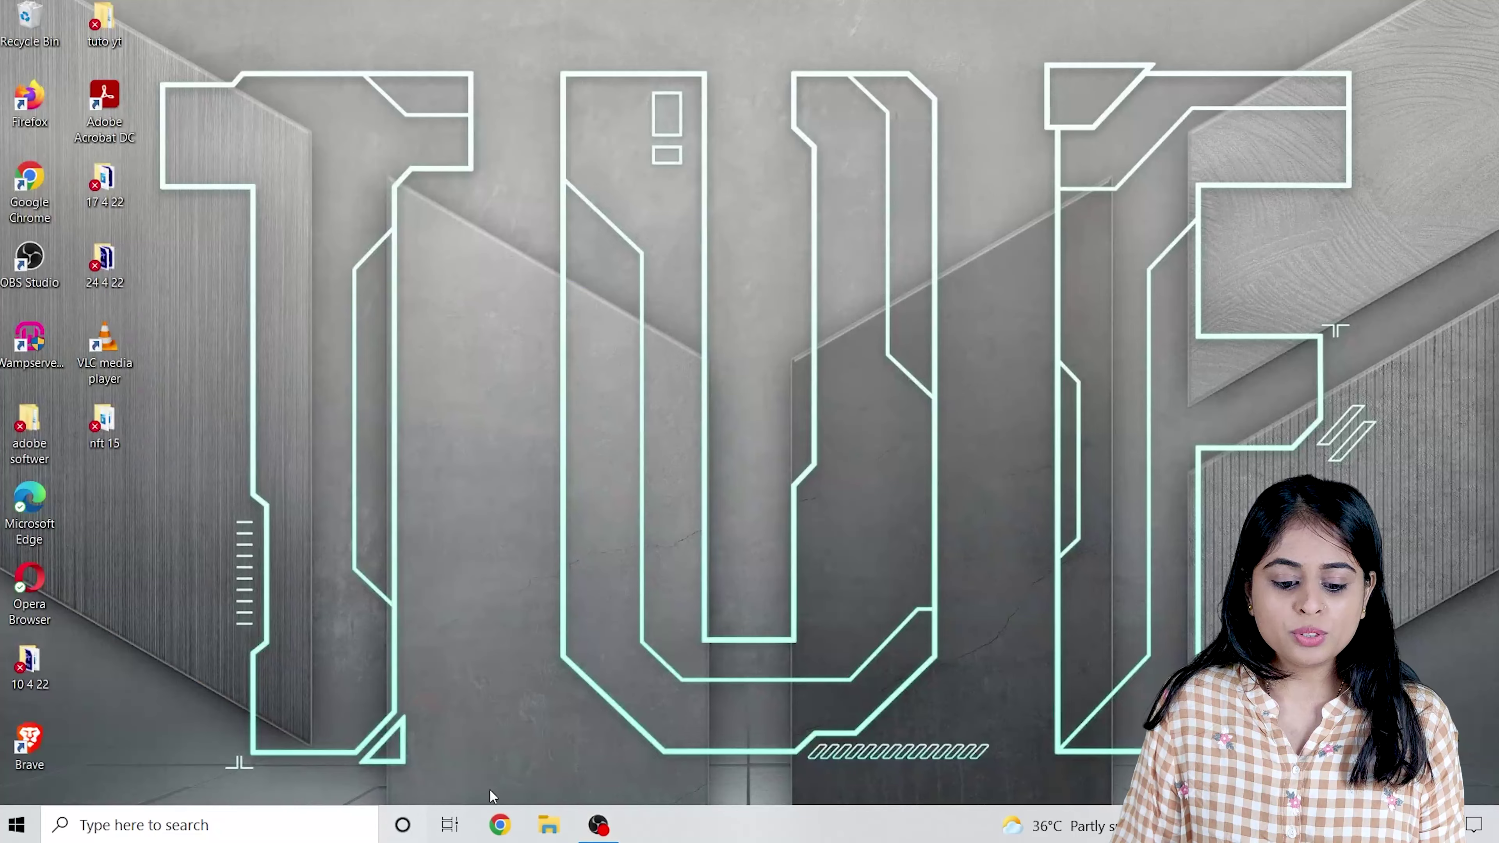
# Search Google for wordpress and open the WordPress.org download page in a new tab.
pyautogui.click(500, 825)
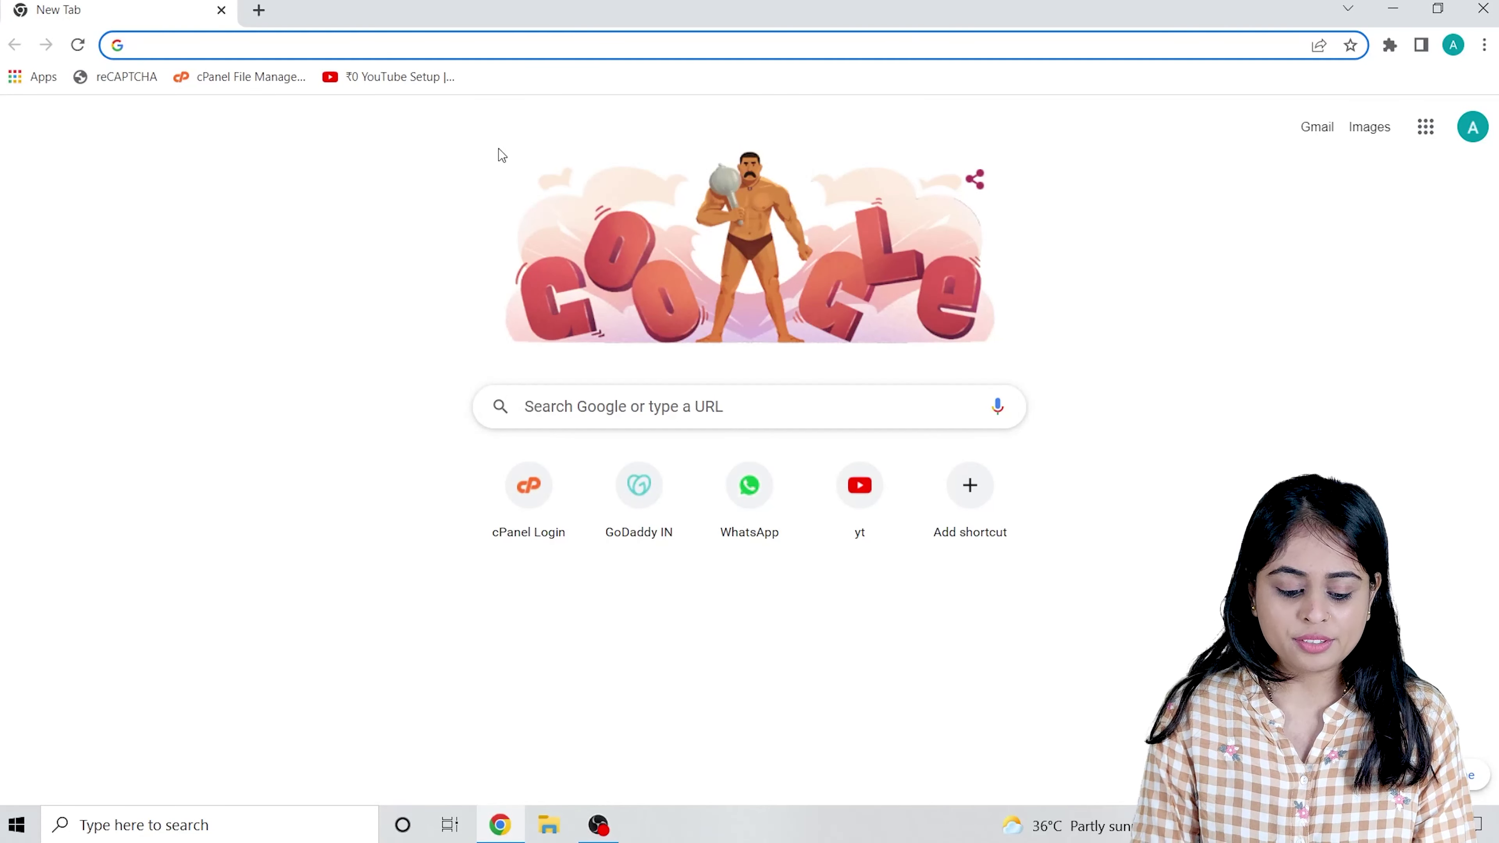
pyautogui.write('wordpress')
pyautogui.press('Return')
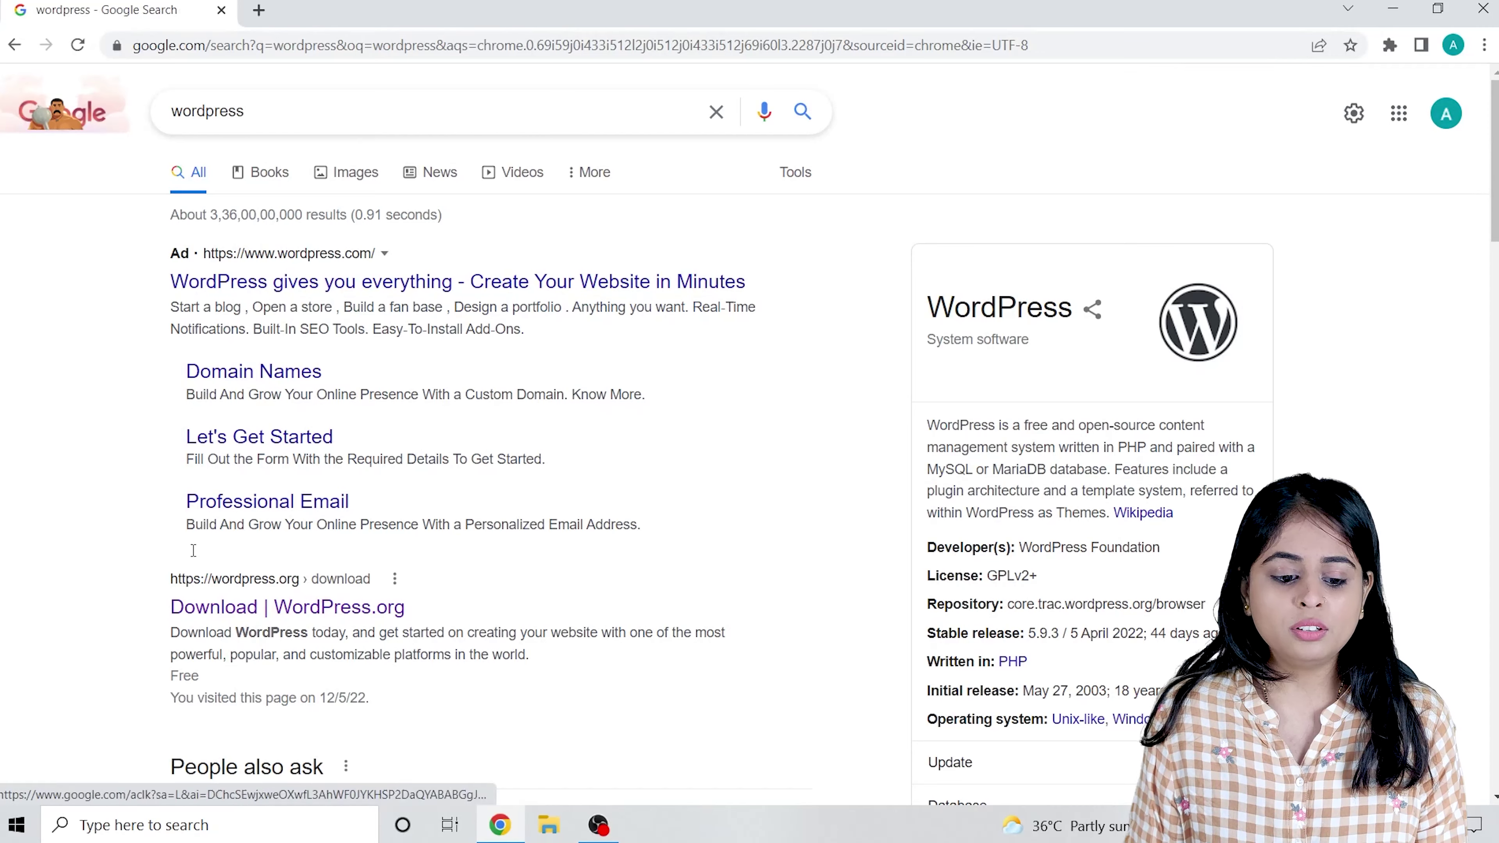
pyautogui.scroll(-3, 183, 488)
pyautogui.click(235, 408)
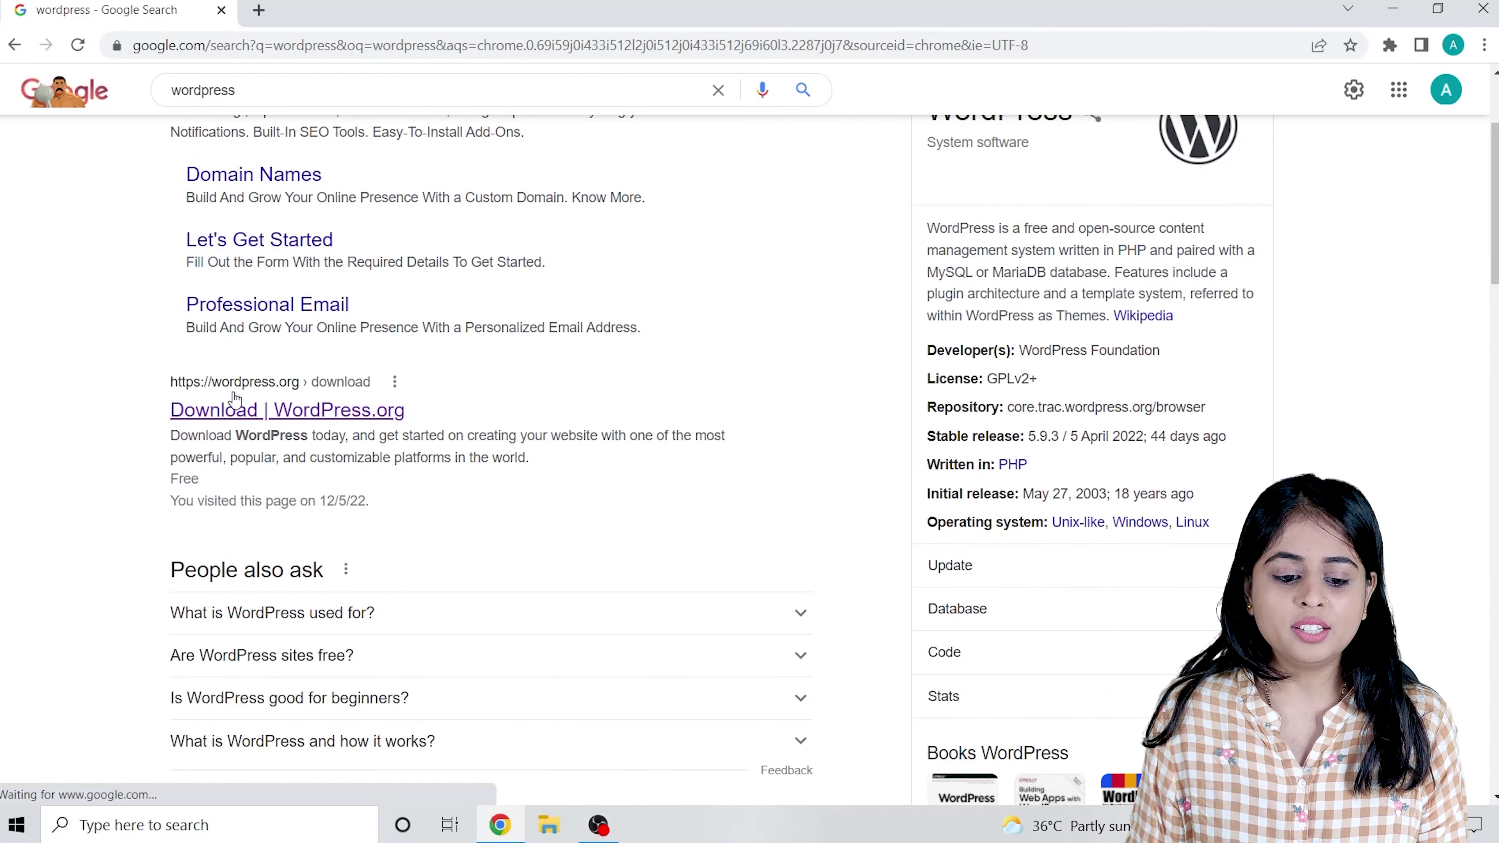
pyautogui.rightClick(284, 415)
pyautogui.click(323, 426)
pyautogui.click(361, 6)
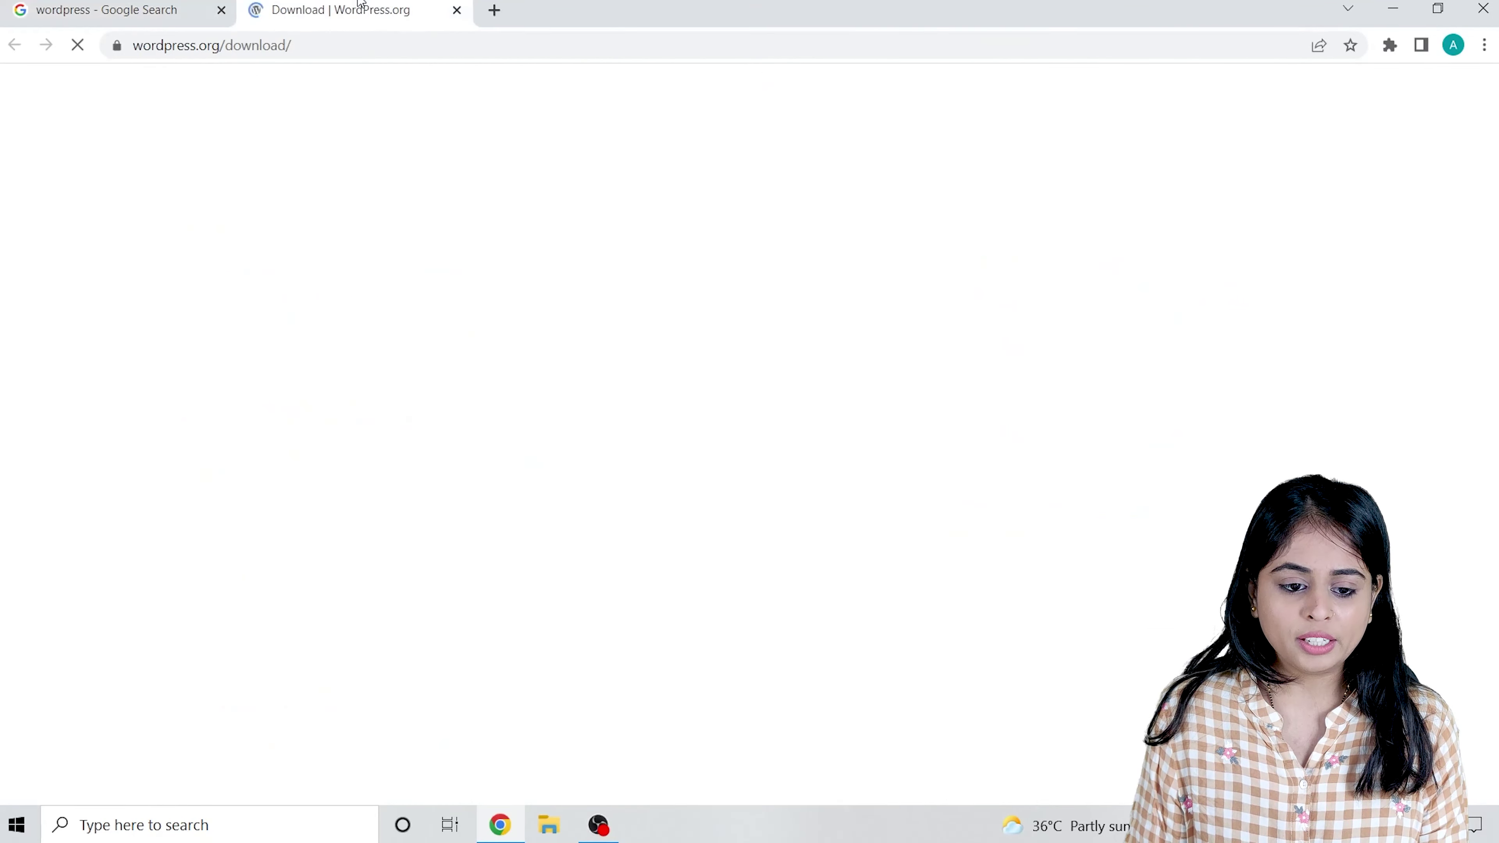
# Download the WordPress 5.9.3 zip, dismiss the Hooray message, and bring up File Explorer.
pyautogui.scroll(-10, 673, 416)
pyautogui.scroll(-5, 672, 412)
pyautogui.scroll(2, 802, 275)
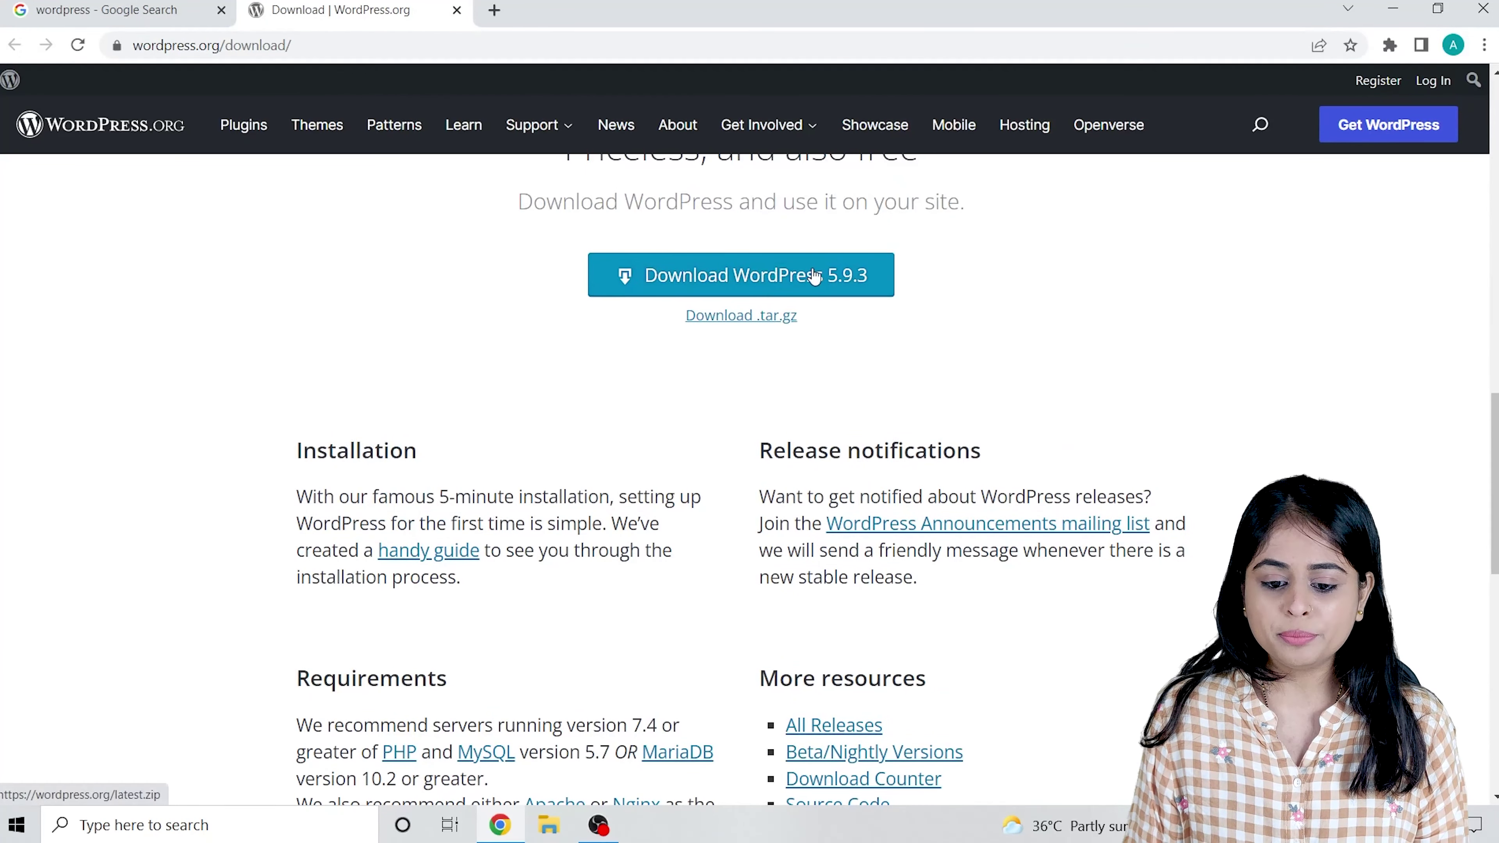
pyautogui.click(779, 277)
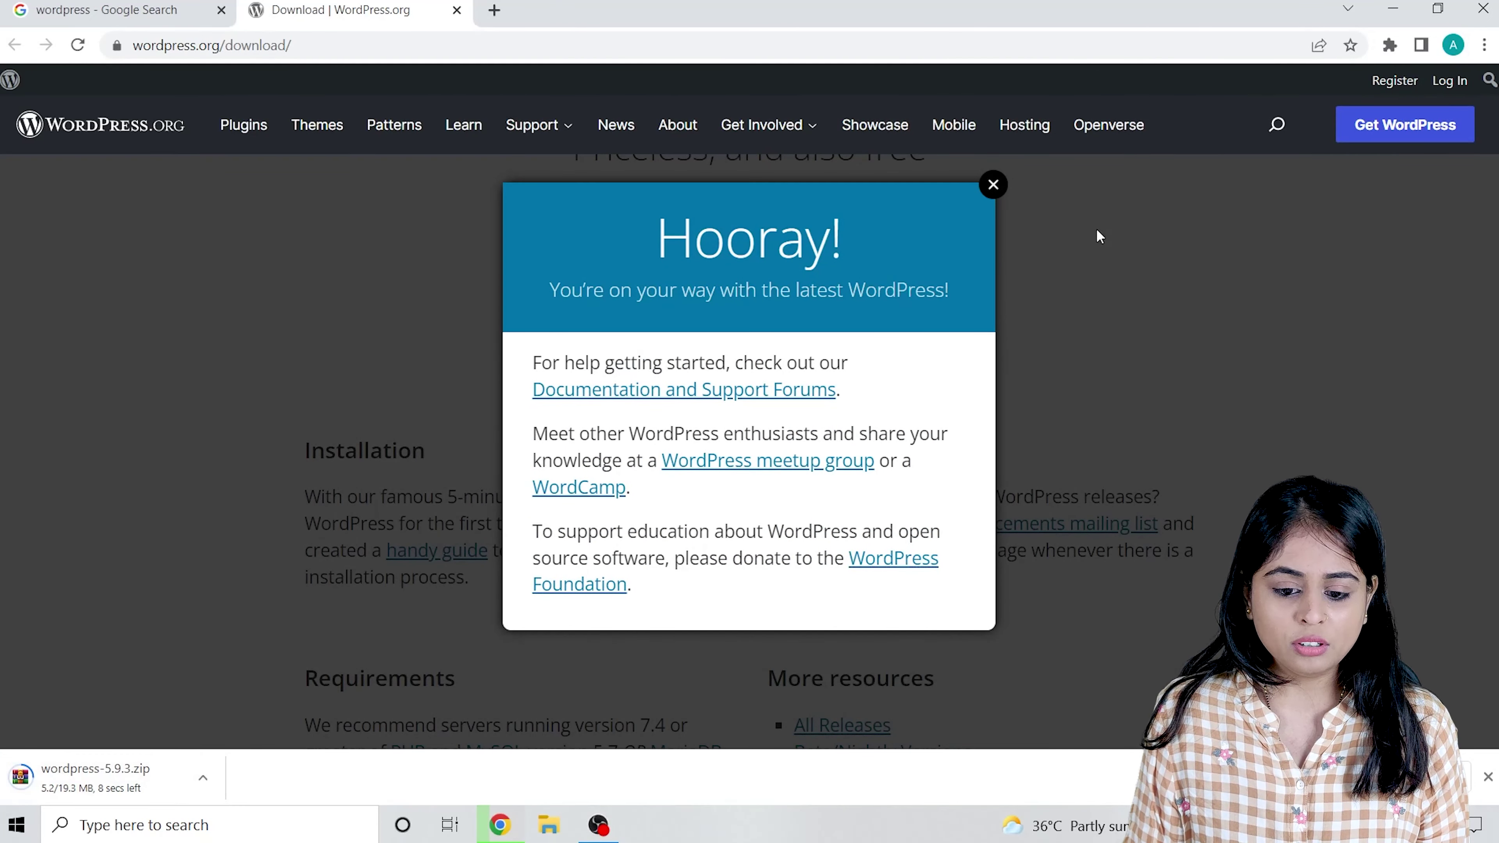
pyautogui.click(993, 184)
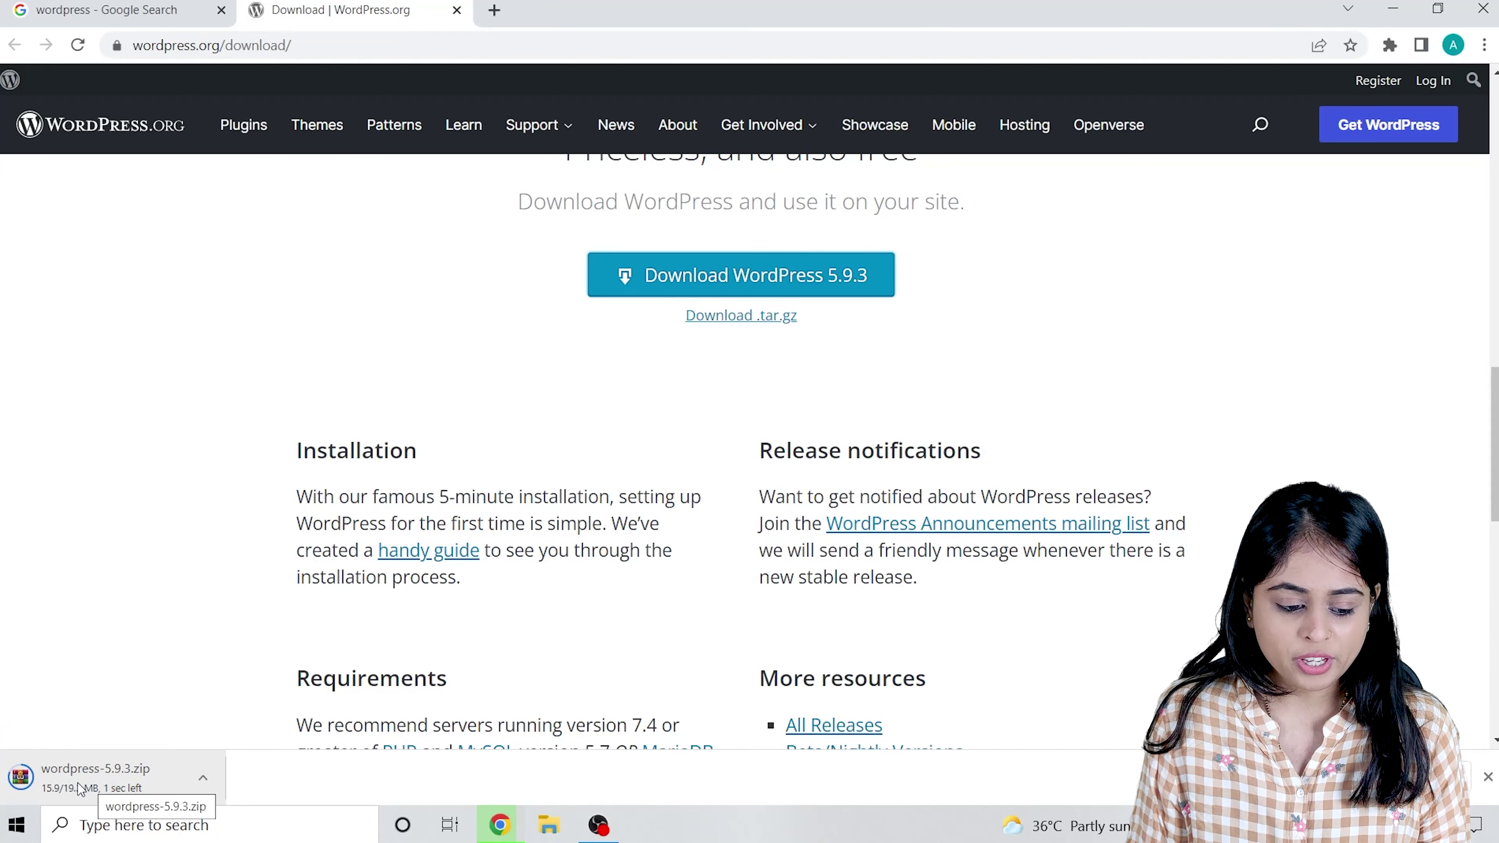
pyautogui.click(549, 825)
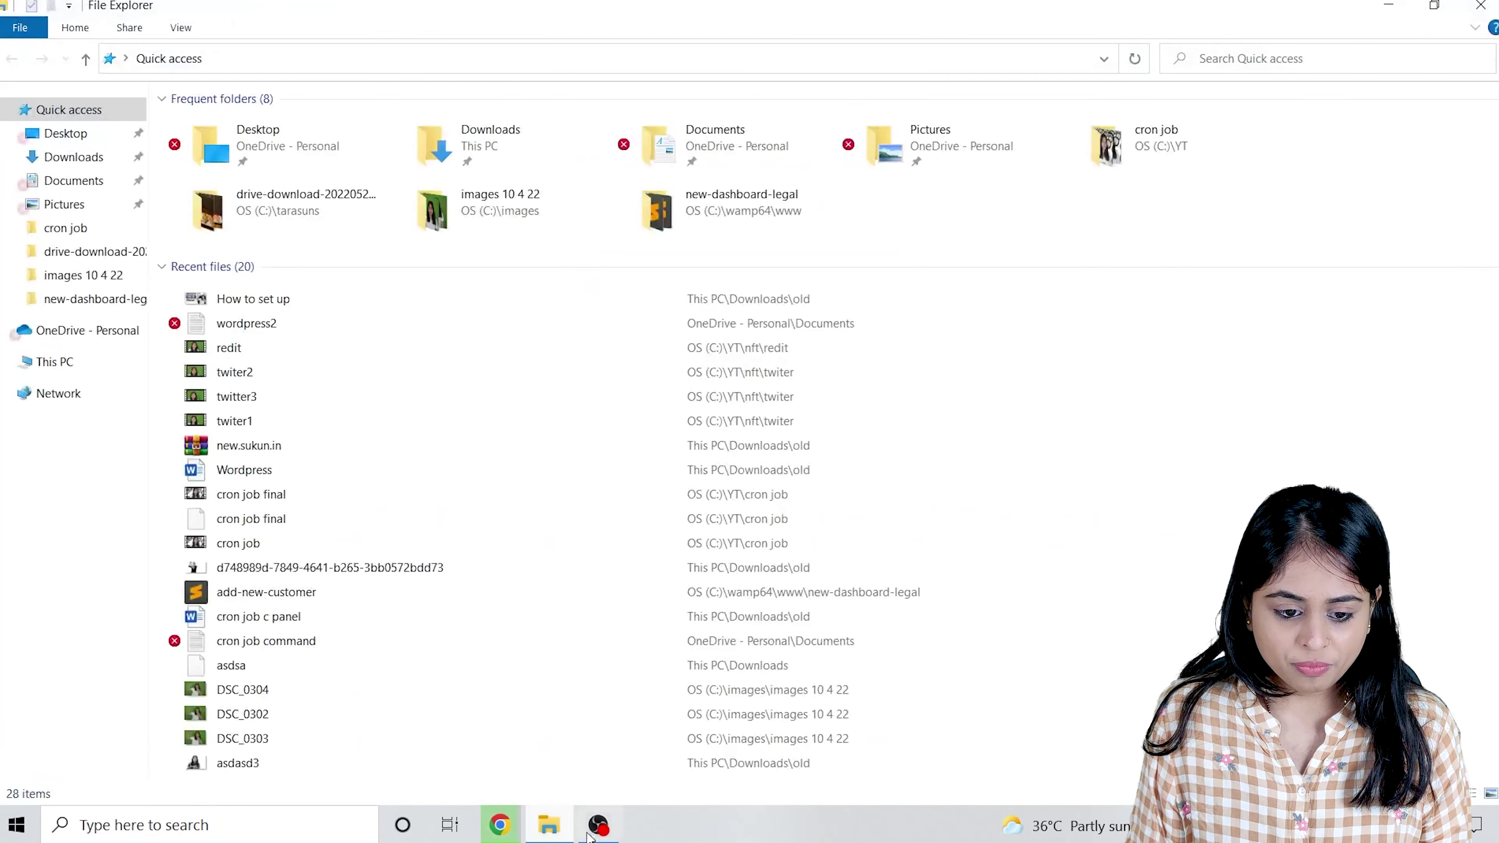
# Find the downloaded wordpress-5.9.3 archive in the Downloads folder.
pyautogui.click(72, 156)
pyautogui.click(338, 378)
pyautogui.click(225, 178)
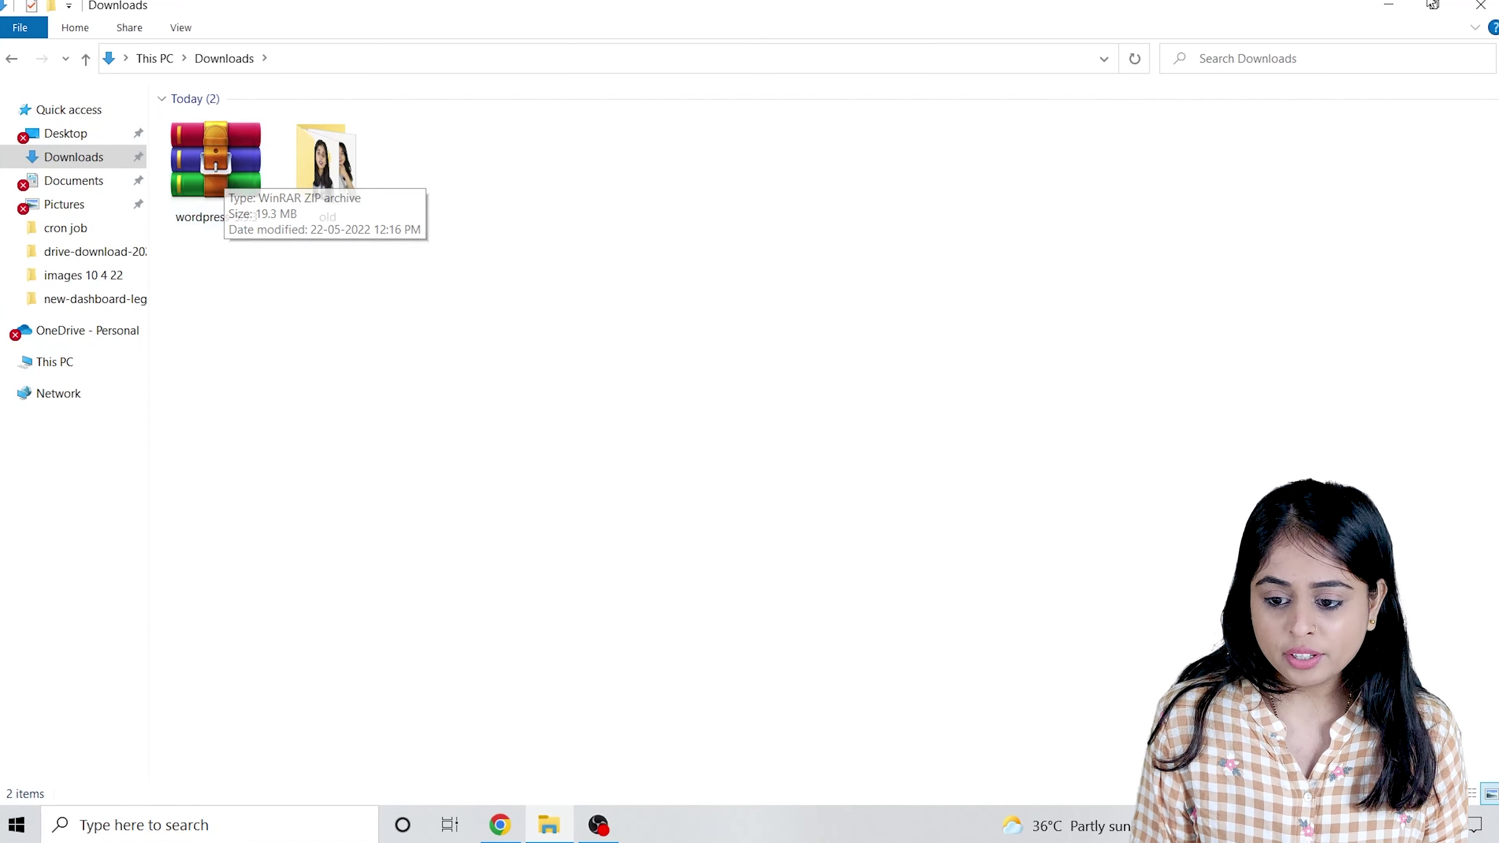
pyautogui.click(1387, 6)
pyautogui.click(1388, 7)
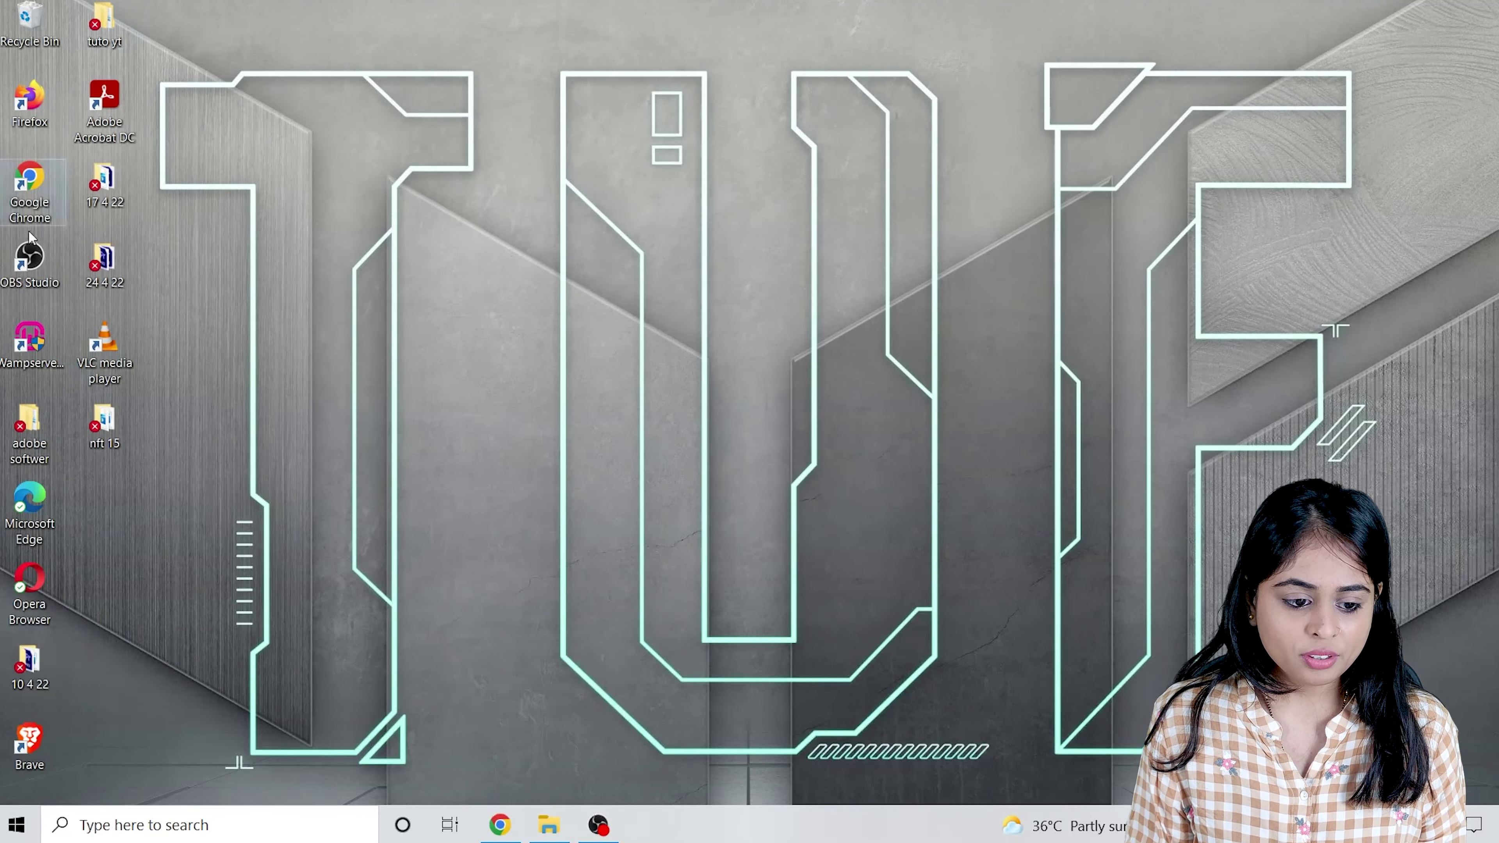
pyautogui.click(549, 825)
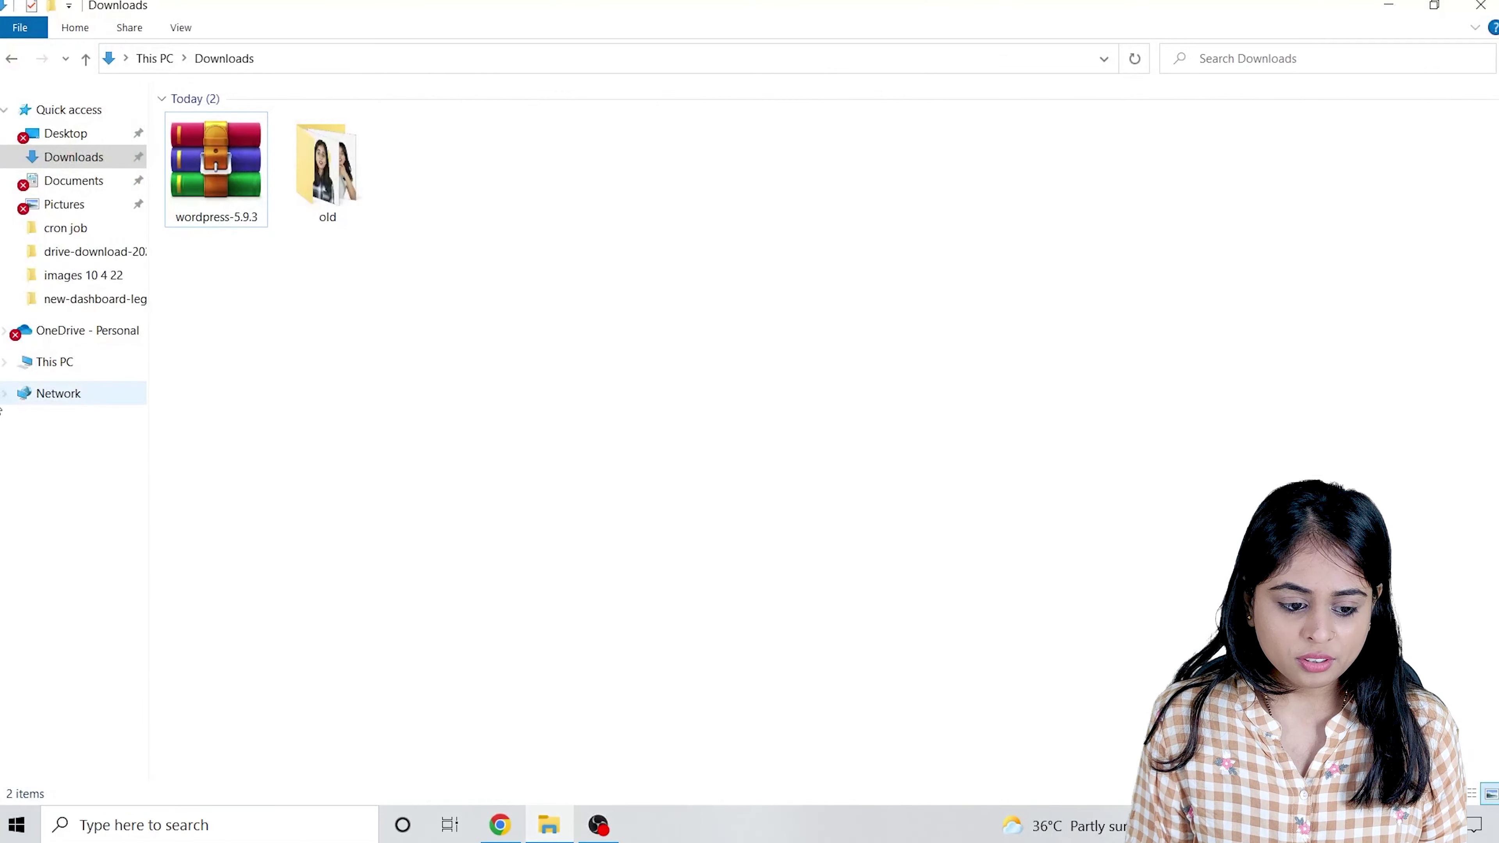
# Navigate from This PC through OS (C:) and wamp64 into the www folder.
pyautogui.click(76, 362)
pyautogui.doubleClick(296, 291)
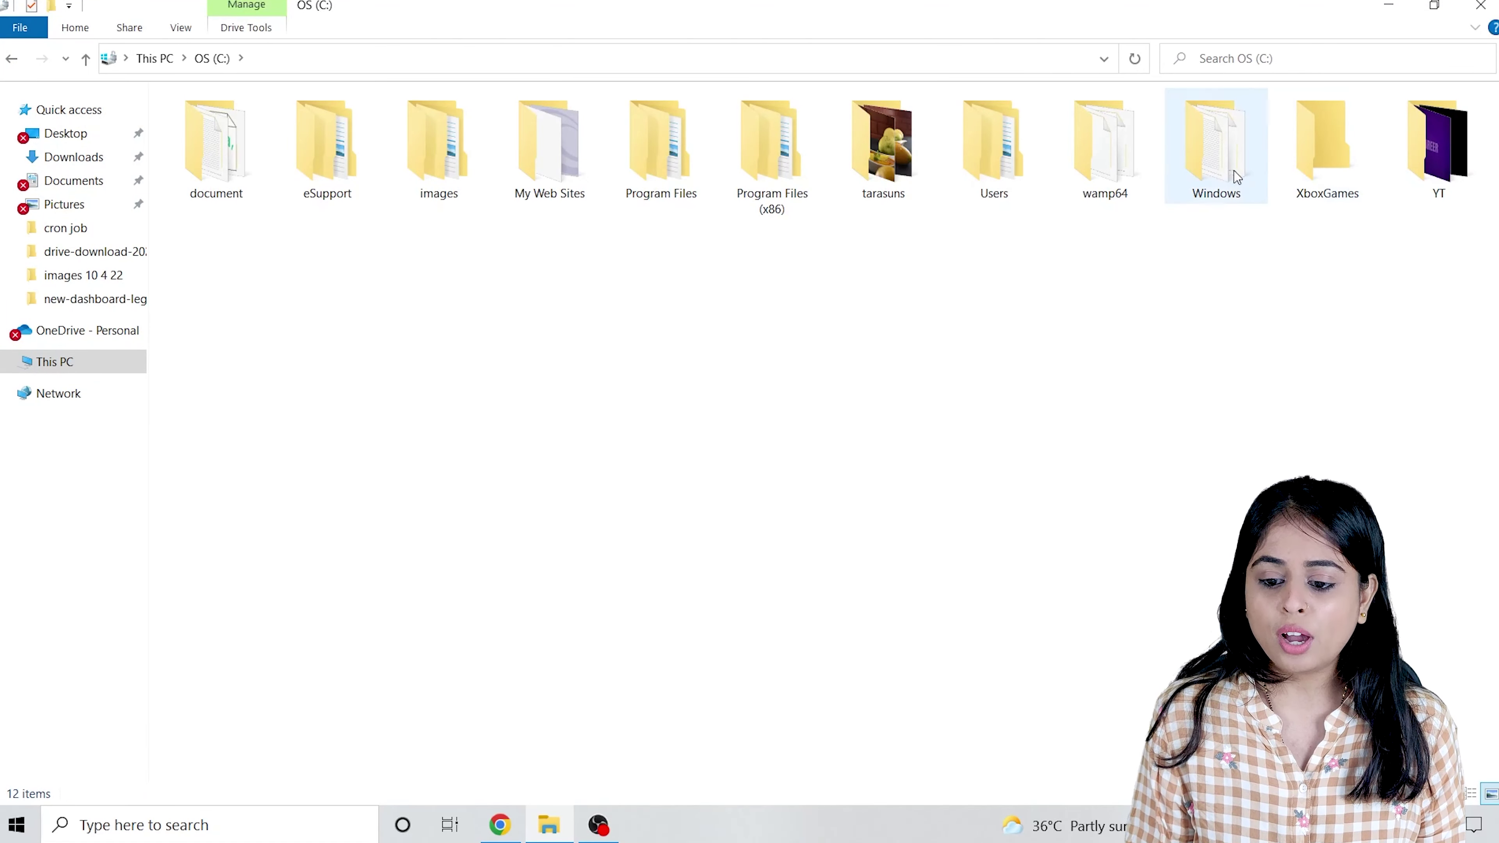
pyautogui.click(1119, 178)
pyautogui.doubleClick(1119, 178)
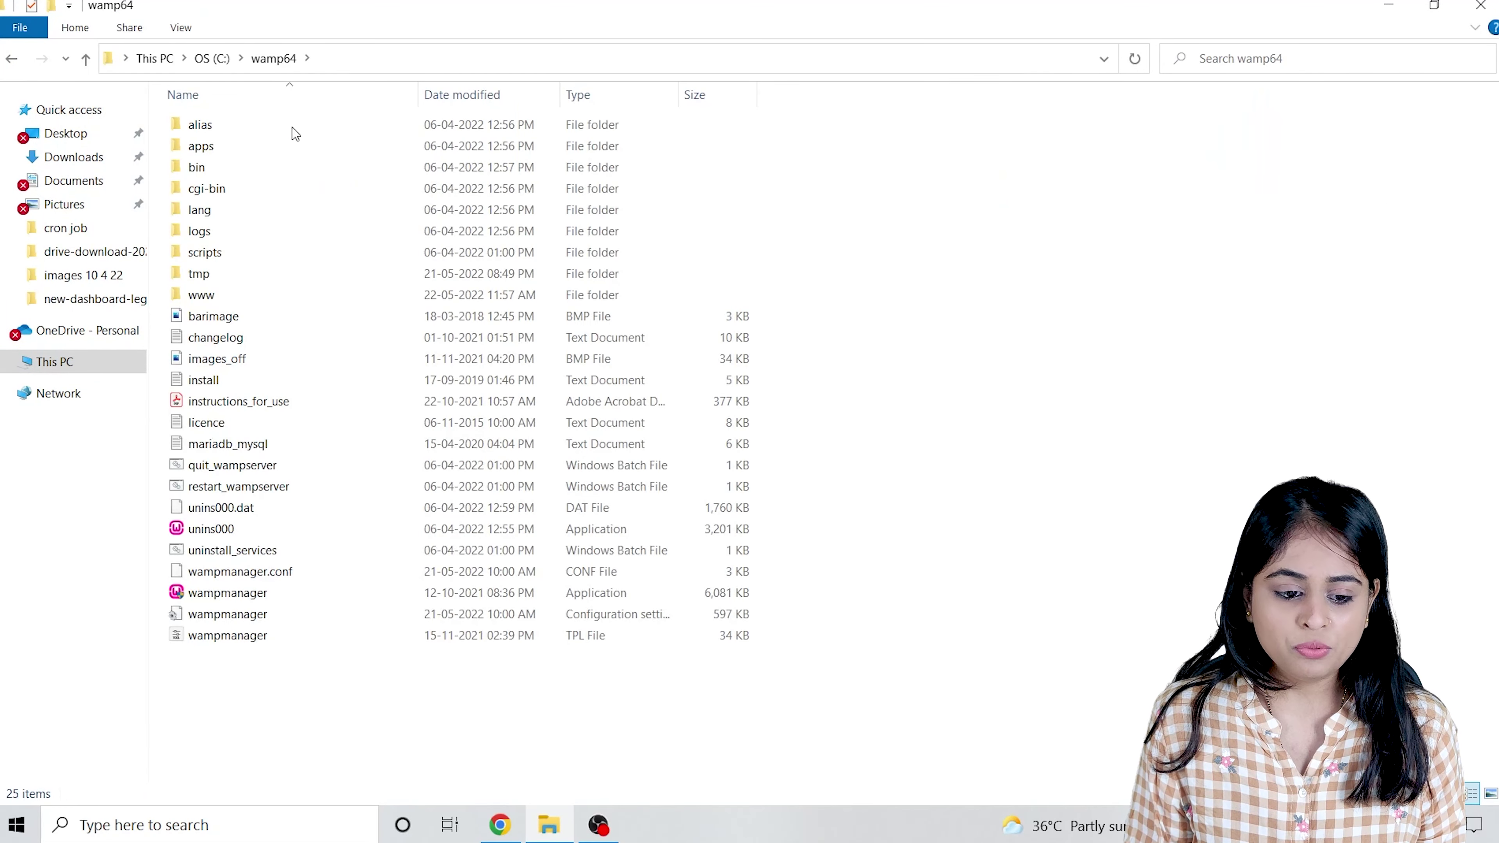
pyautogui.click(209, 296)
pyautogui.doubleClick(208, 295)
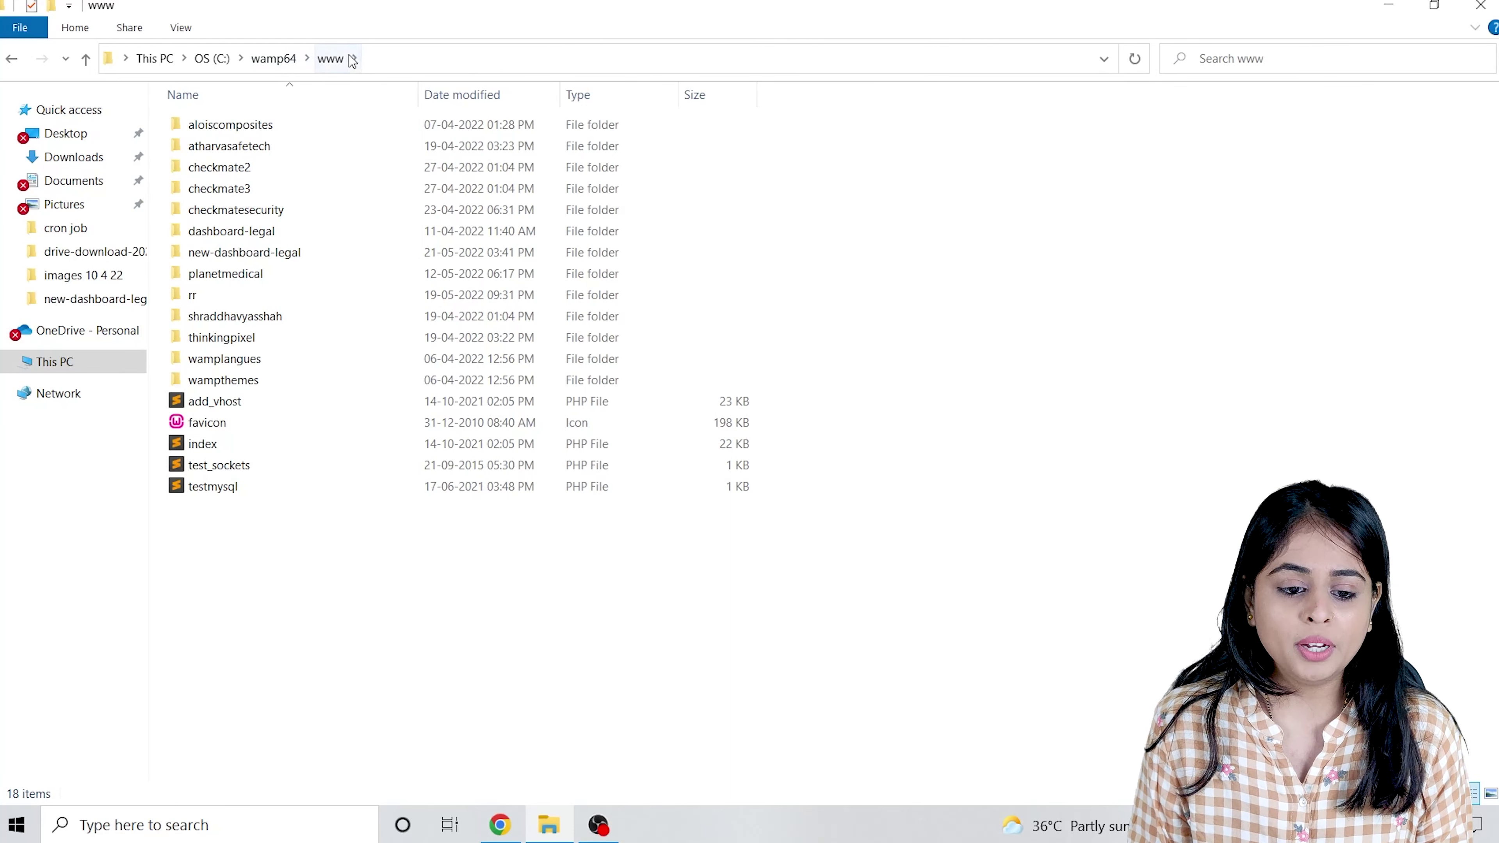
# Create a new folder named wordpress inside www and open it.
pyautogui.rightClick(359, 617)
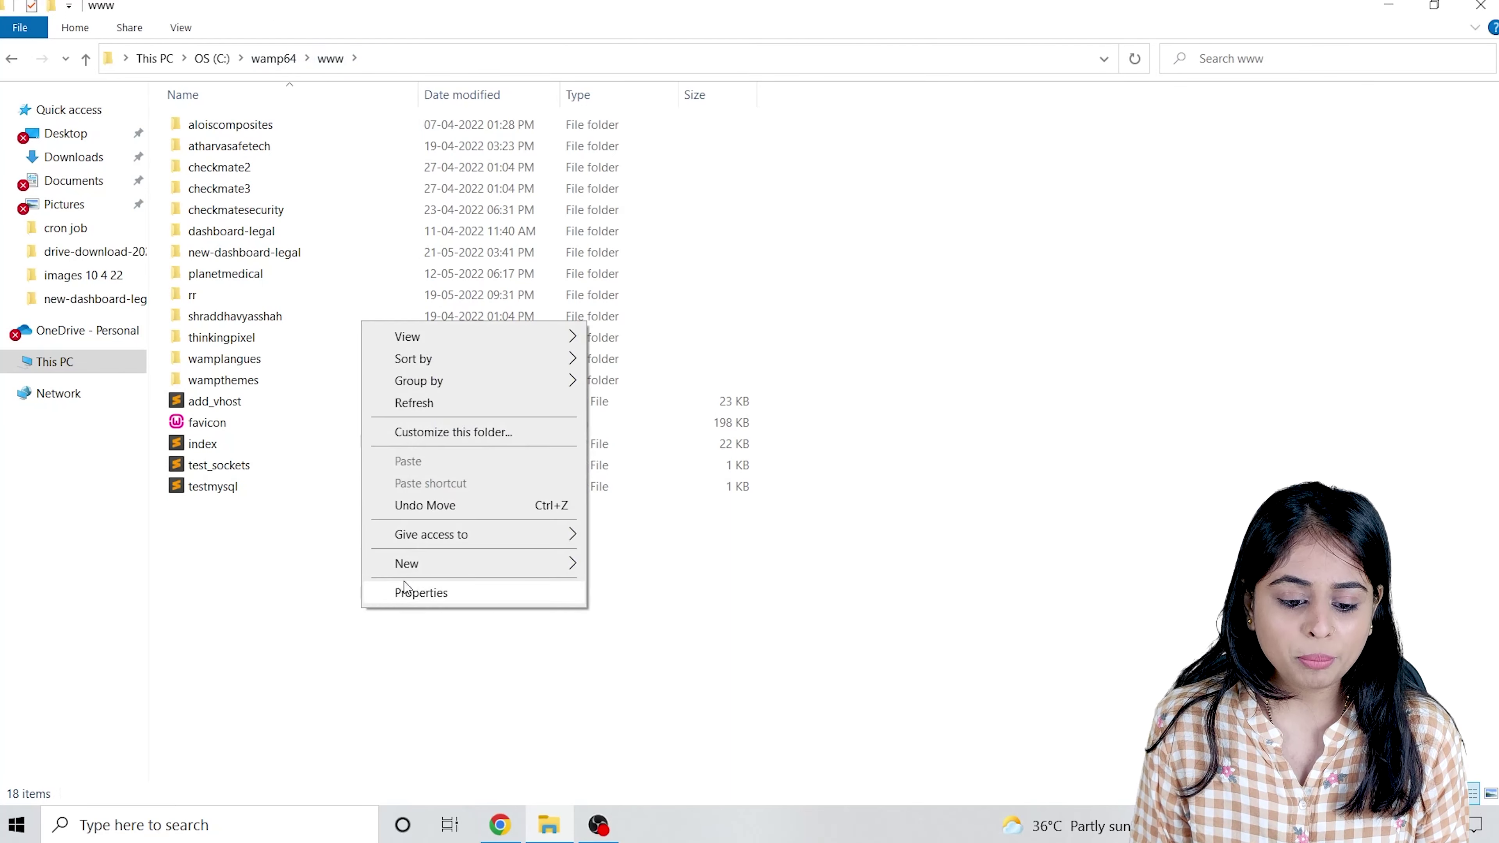
pyautogui.moveTo(421, 570)
pyautogui.click(613, 567)
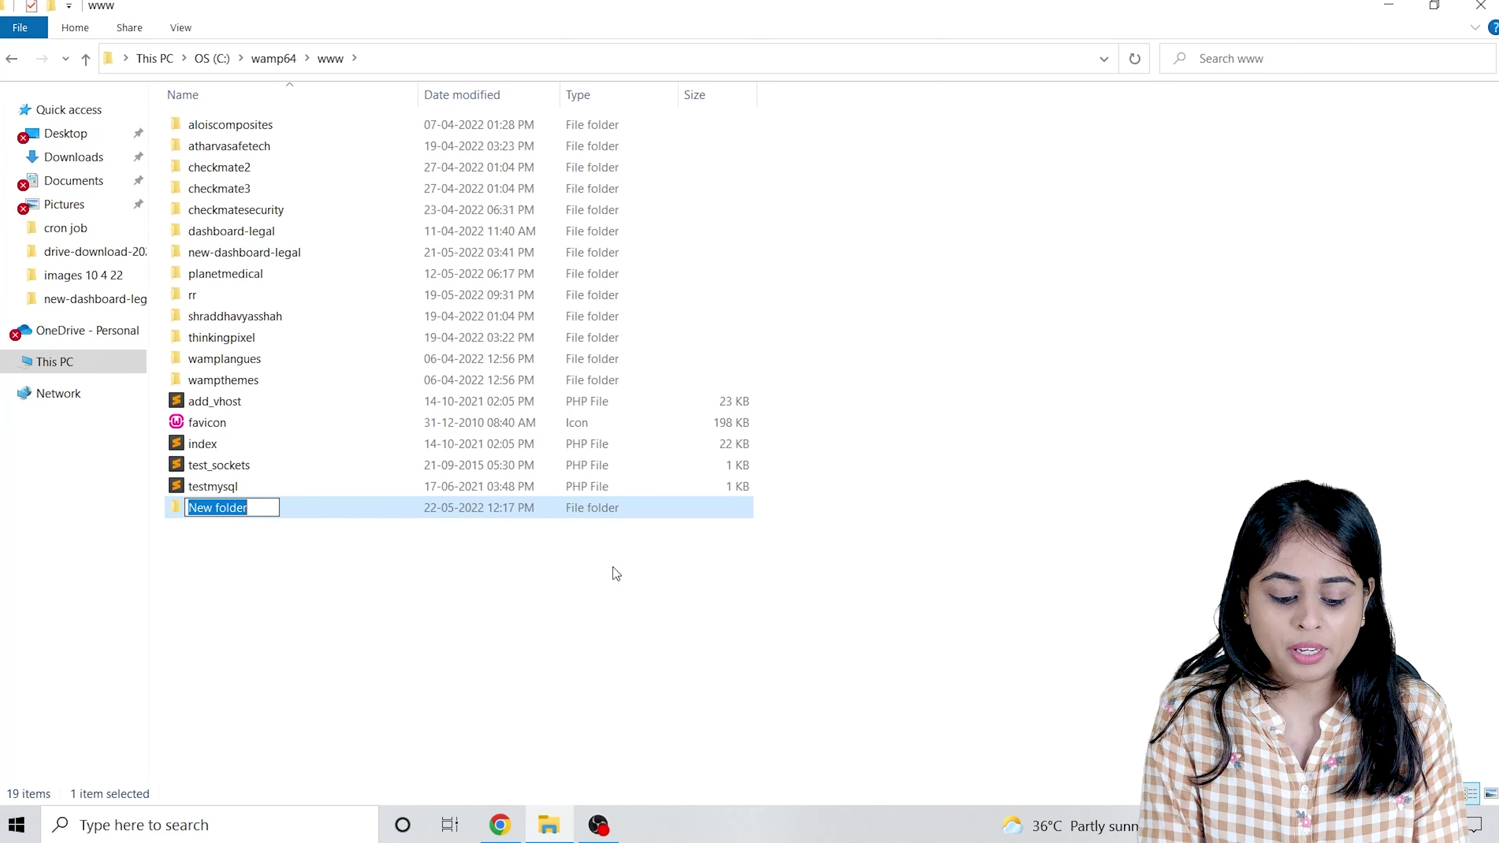
pyautogui.write('wordpr')
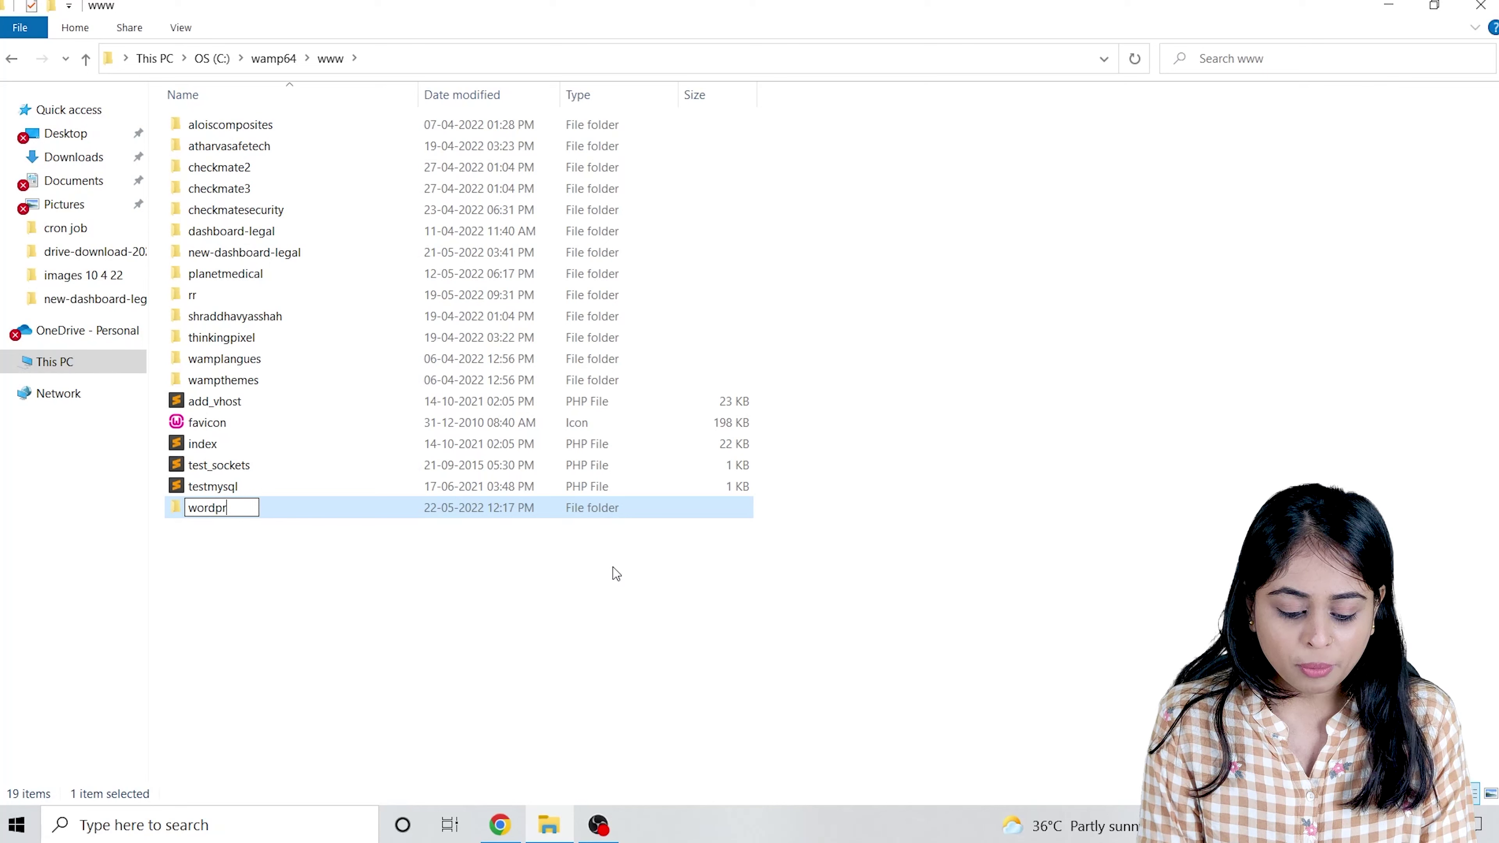
pyautogui.write('ess')
pyautogui.click(603, 608)
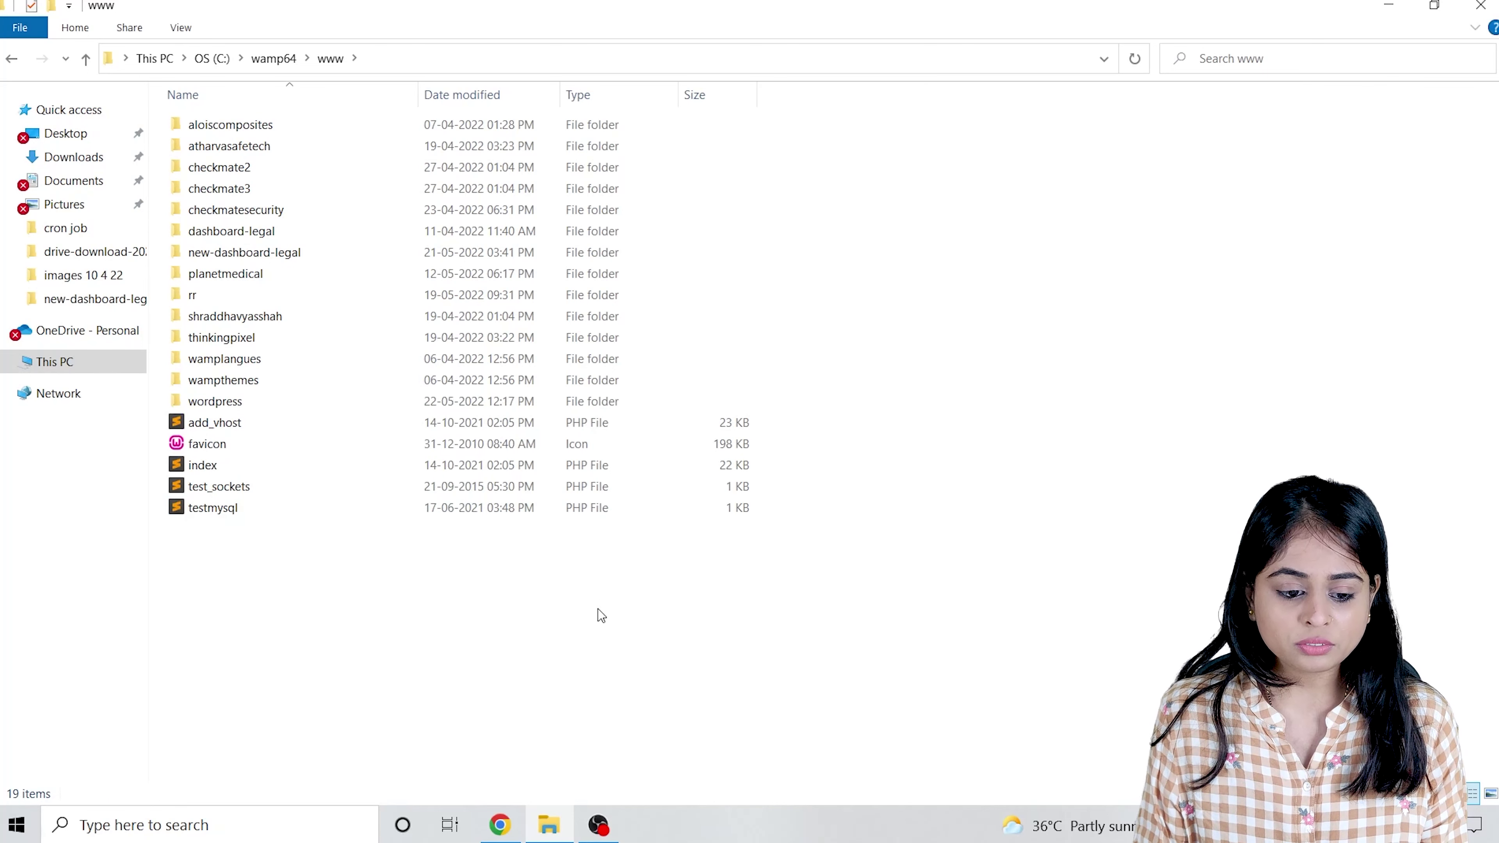
pyautogui.doubleClick(214, 402)
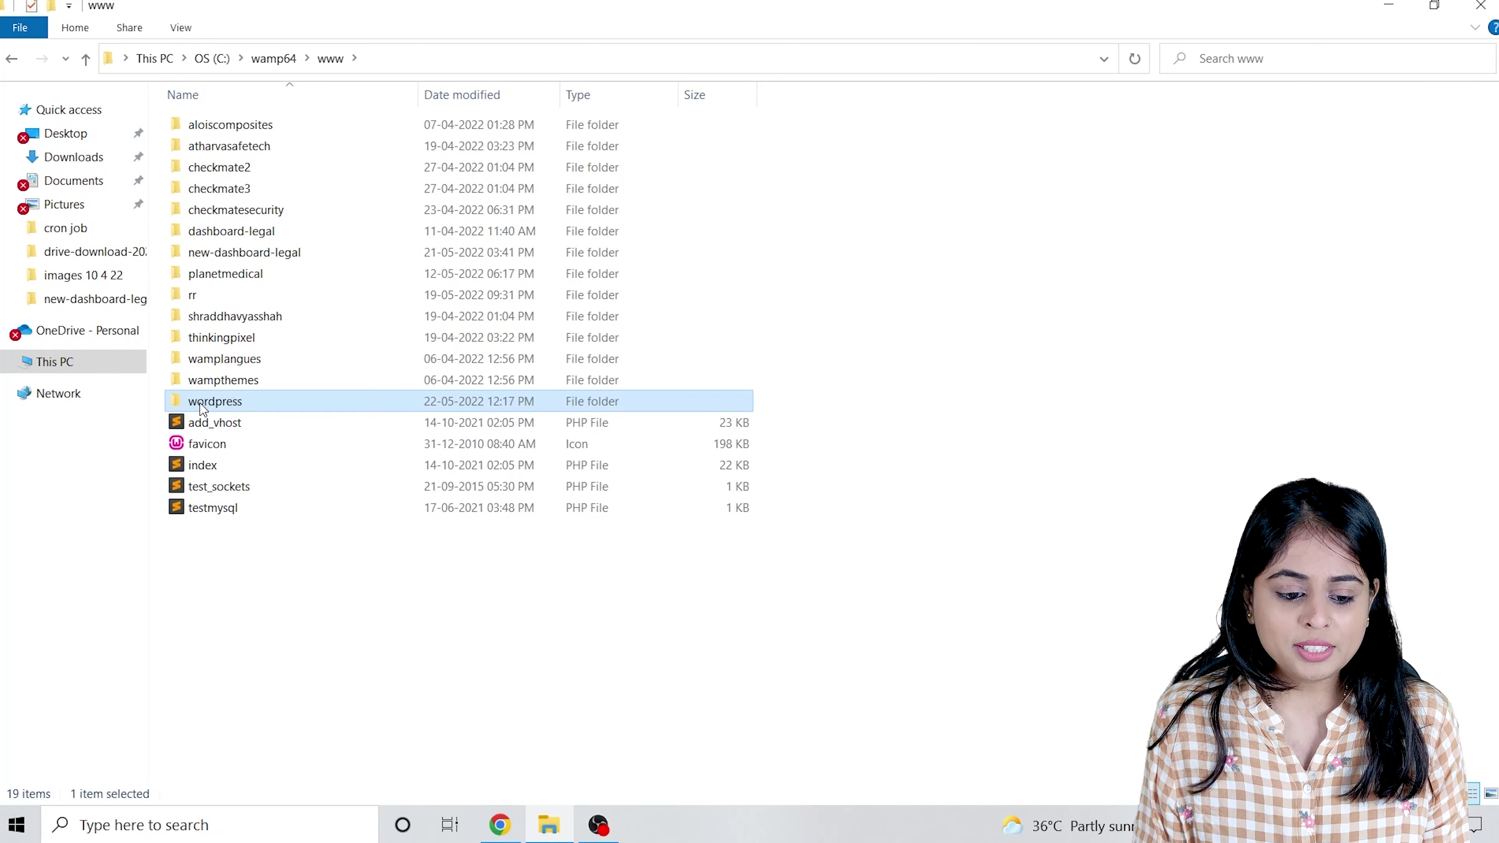
# Paste the wordpress-5.9.3 archive from Downloads into the new wordpress folder.
pyautogui.rightClick(478, 381)
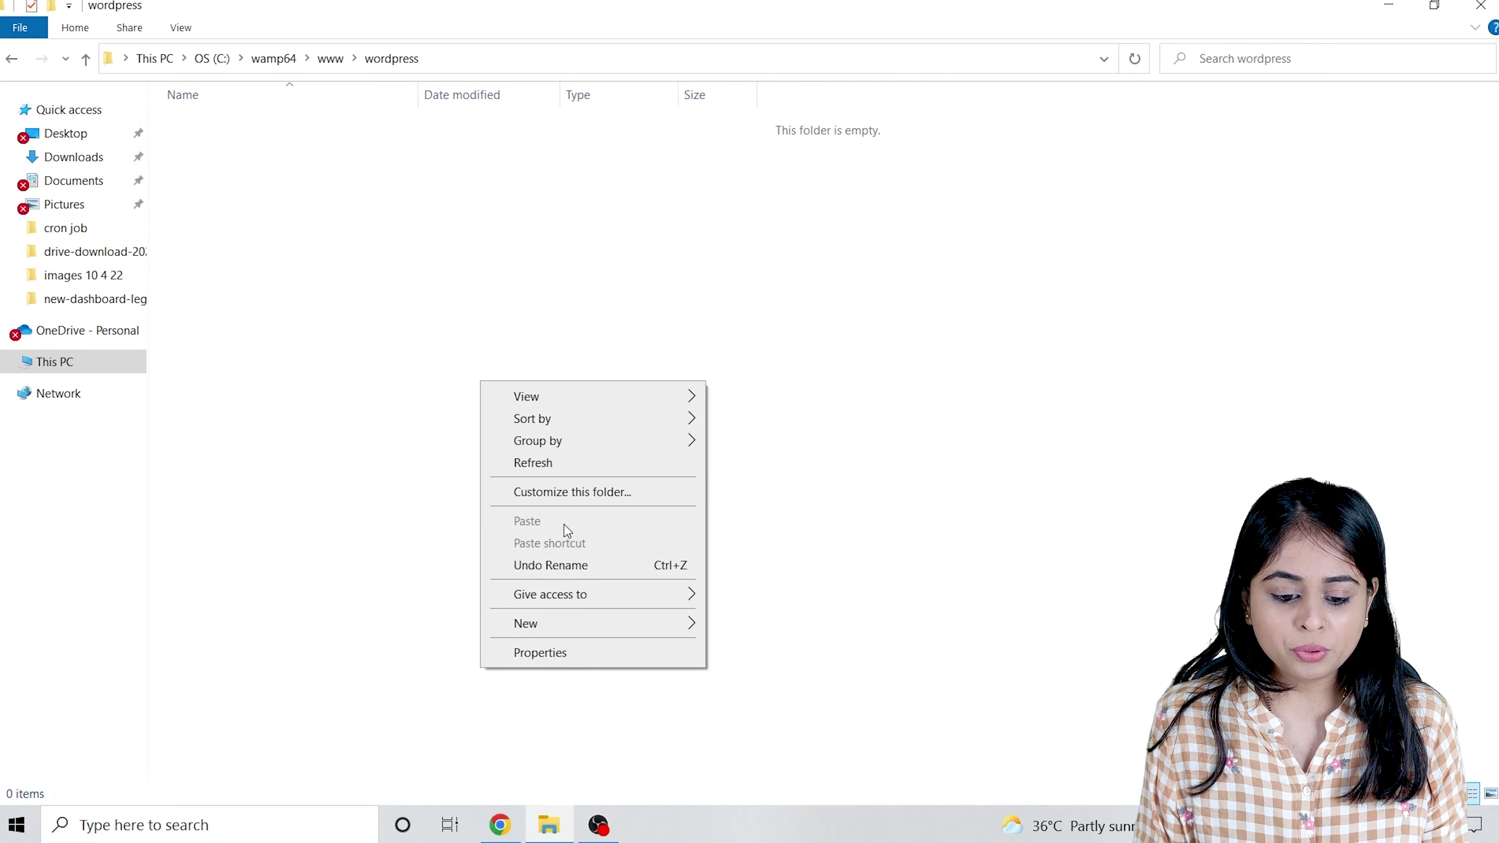
pyautogui.click(549, 825)
pyautogui.rightClick(549, 825)
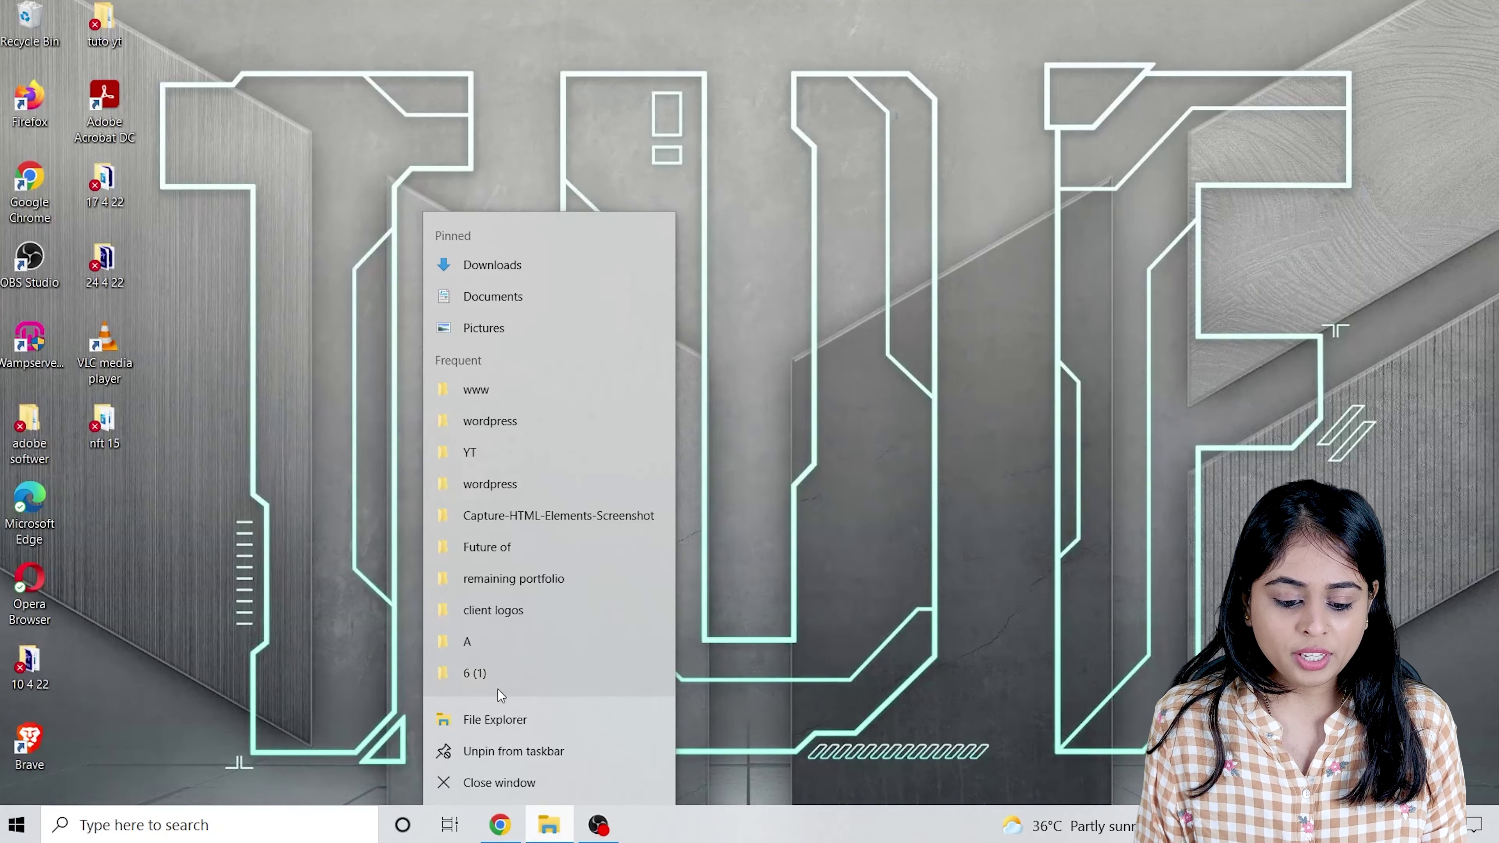
pyautogui.click(494, 720)
pyautogui.click(89, 156)
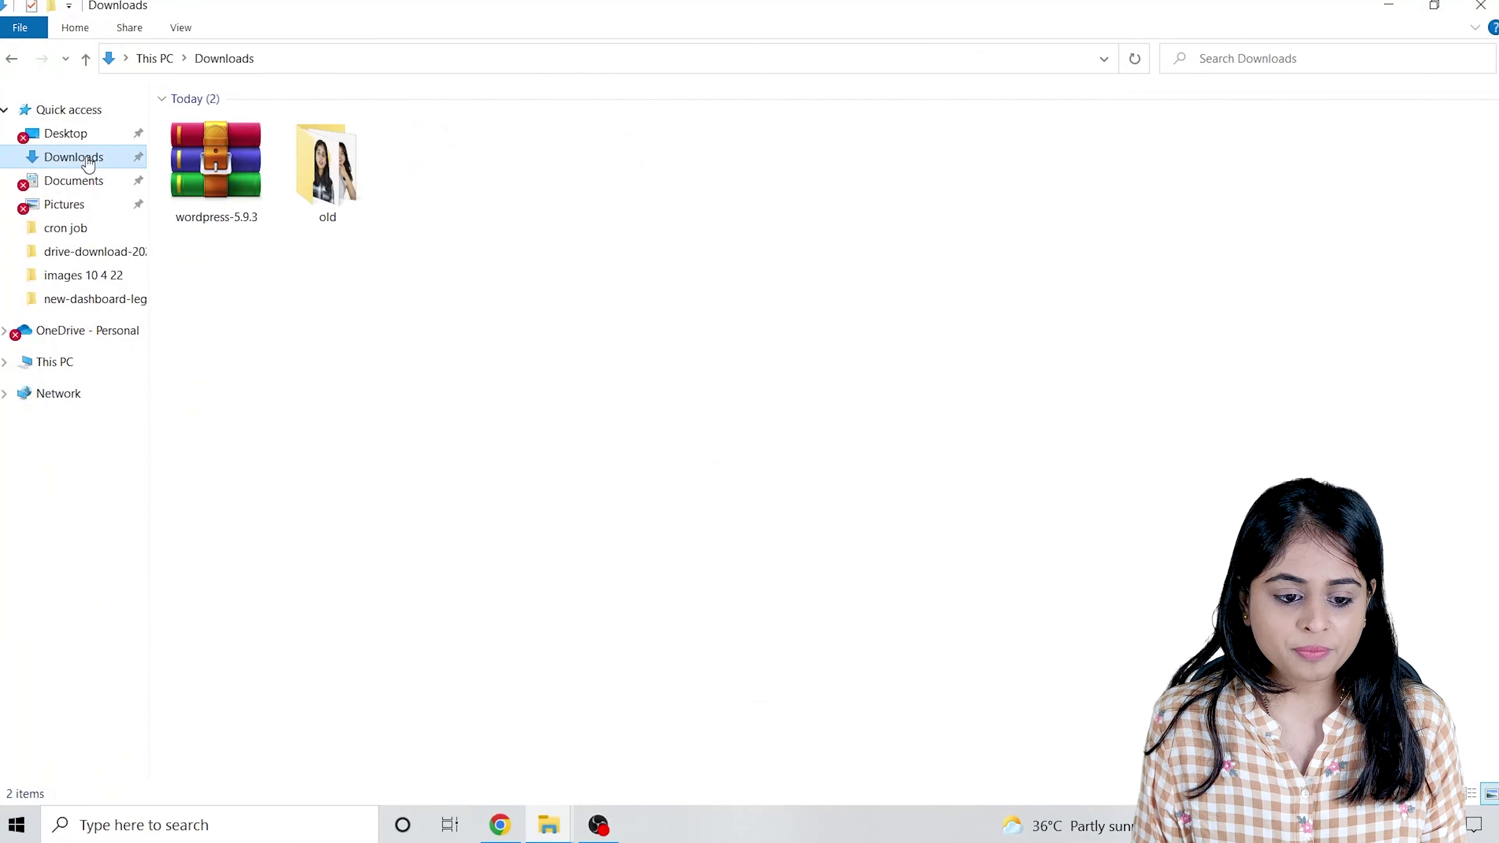
pyautogui.click(208, 181)
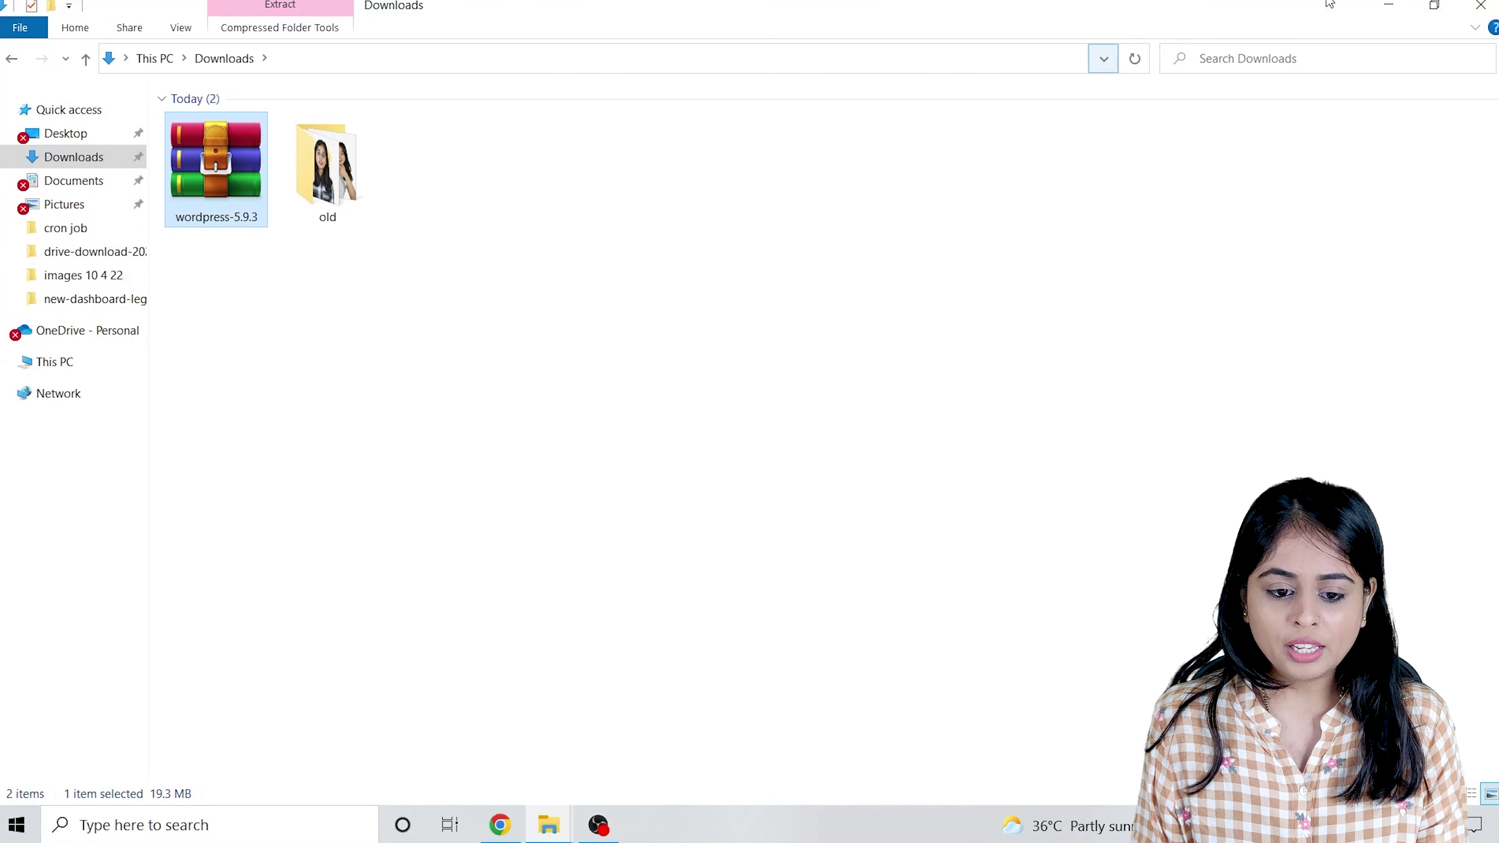
pyautogui.click(1388, 5)
pyautogui.moveTo(563, 830)
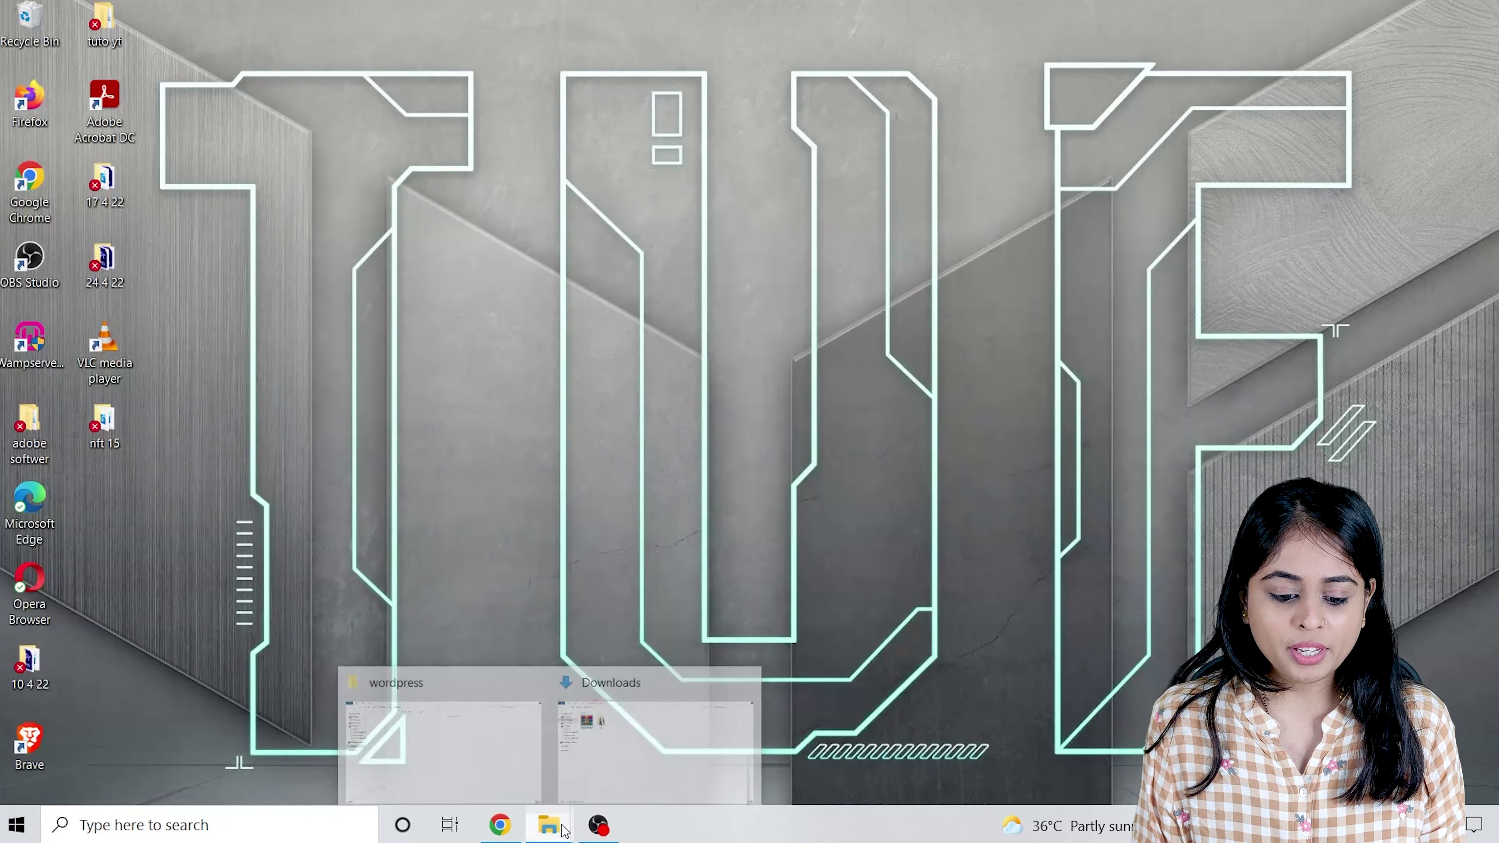
pyautogui.click(437, 763)
pyautogui.hotkey('ctrl', 'v')
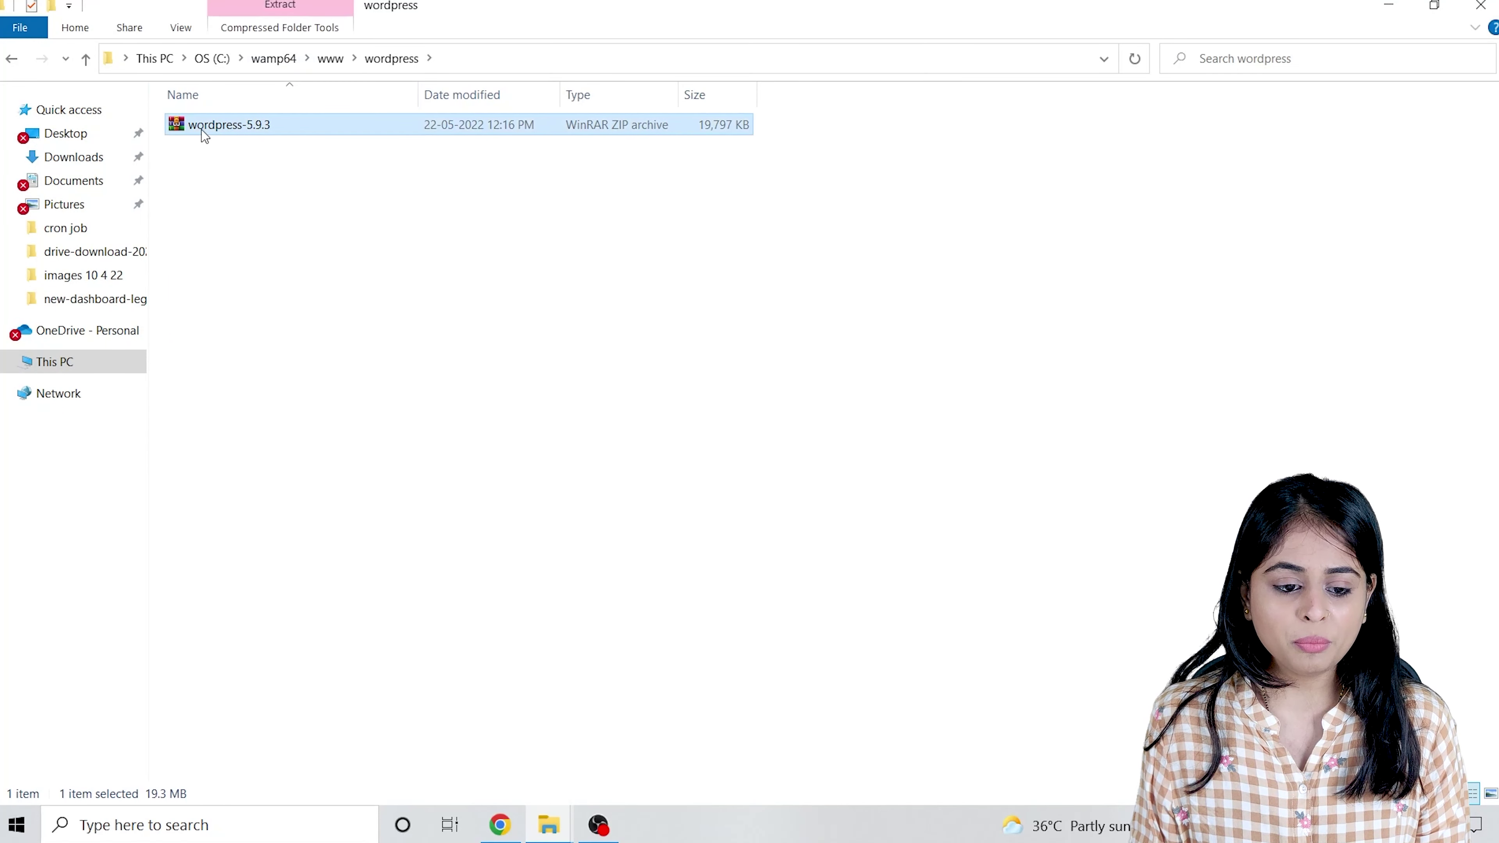
# Extract the wordpress-5.9.3 archive here and delete the zip file.
pyautogui.rightClick(226, 129)
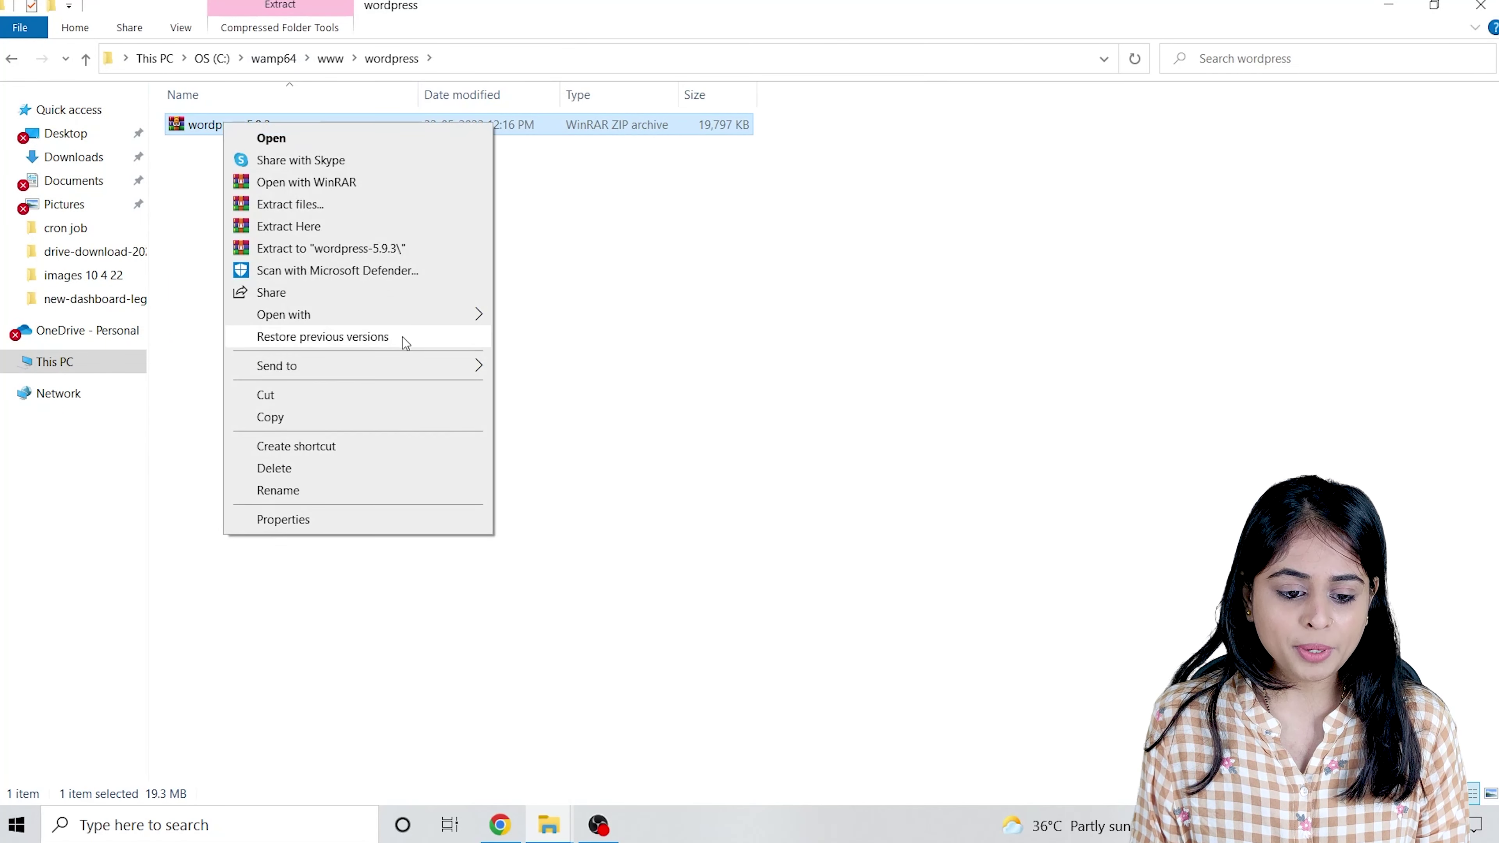
pyautogui.click(298, 231)
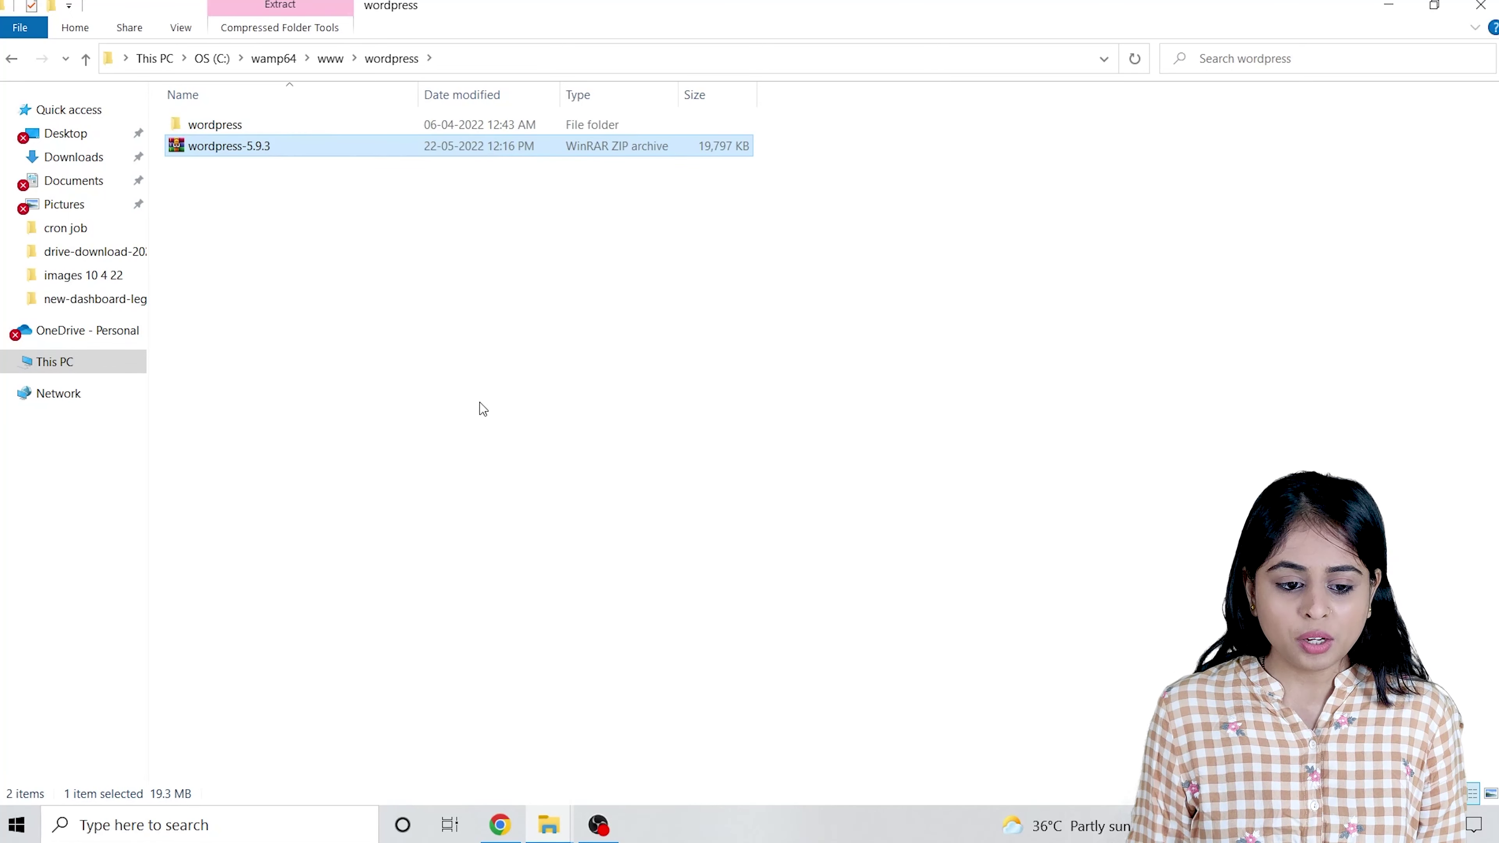
pyautogui.click(257, 255)
pyautogui.click(229, 151)
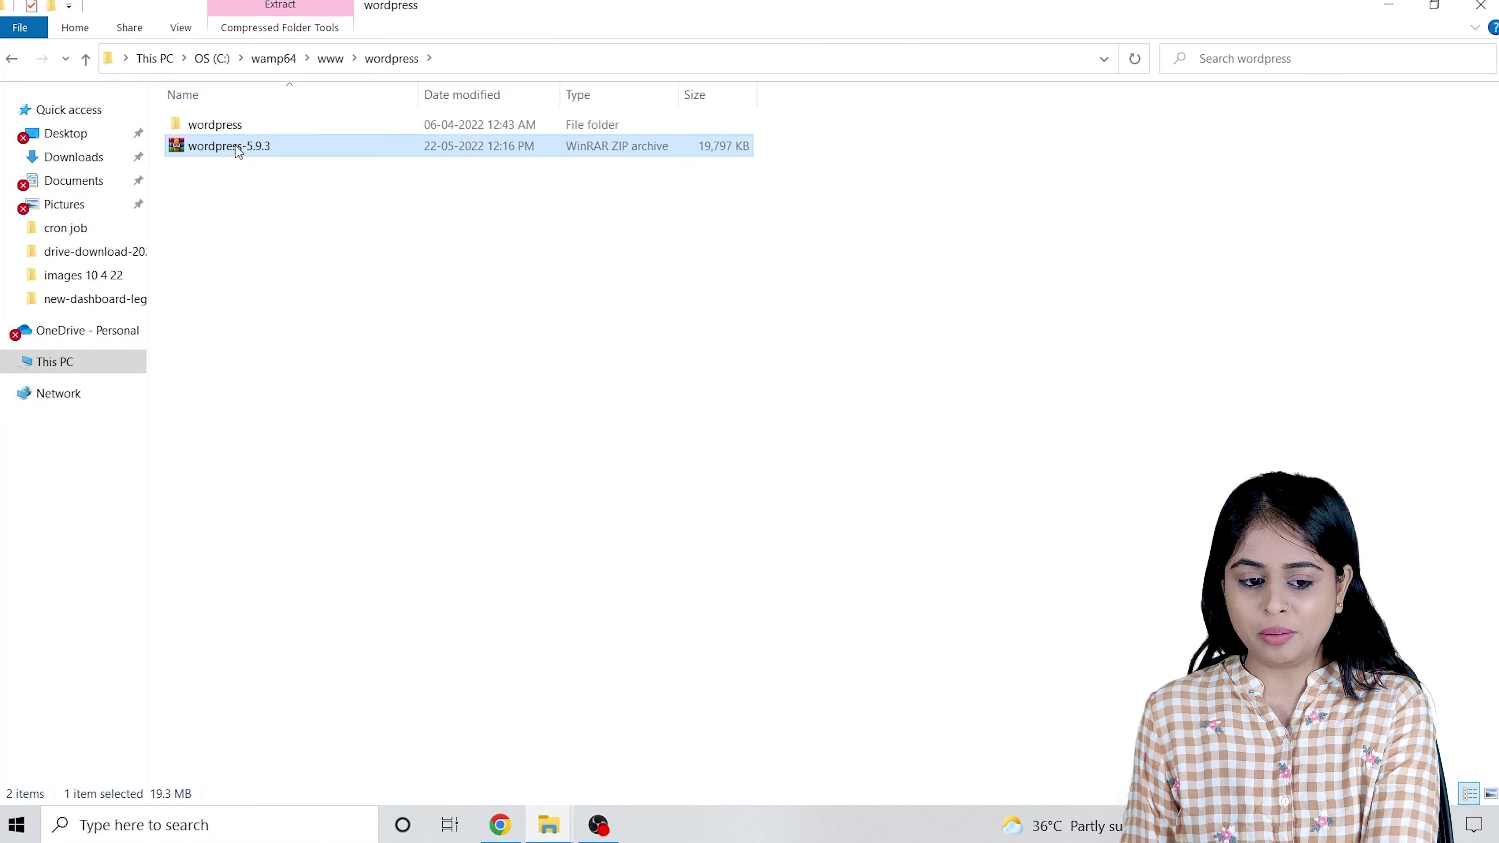
pyautogui.press('Delete')
# Move the 19 WordPress files up from the inner wordpress folder and delete the empty folder.
pyautogui.doubleClick(213, 124)
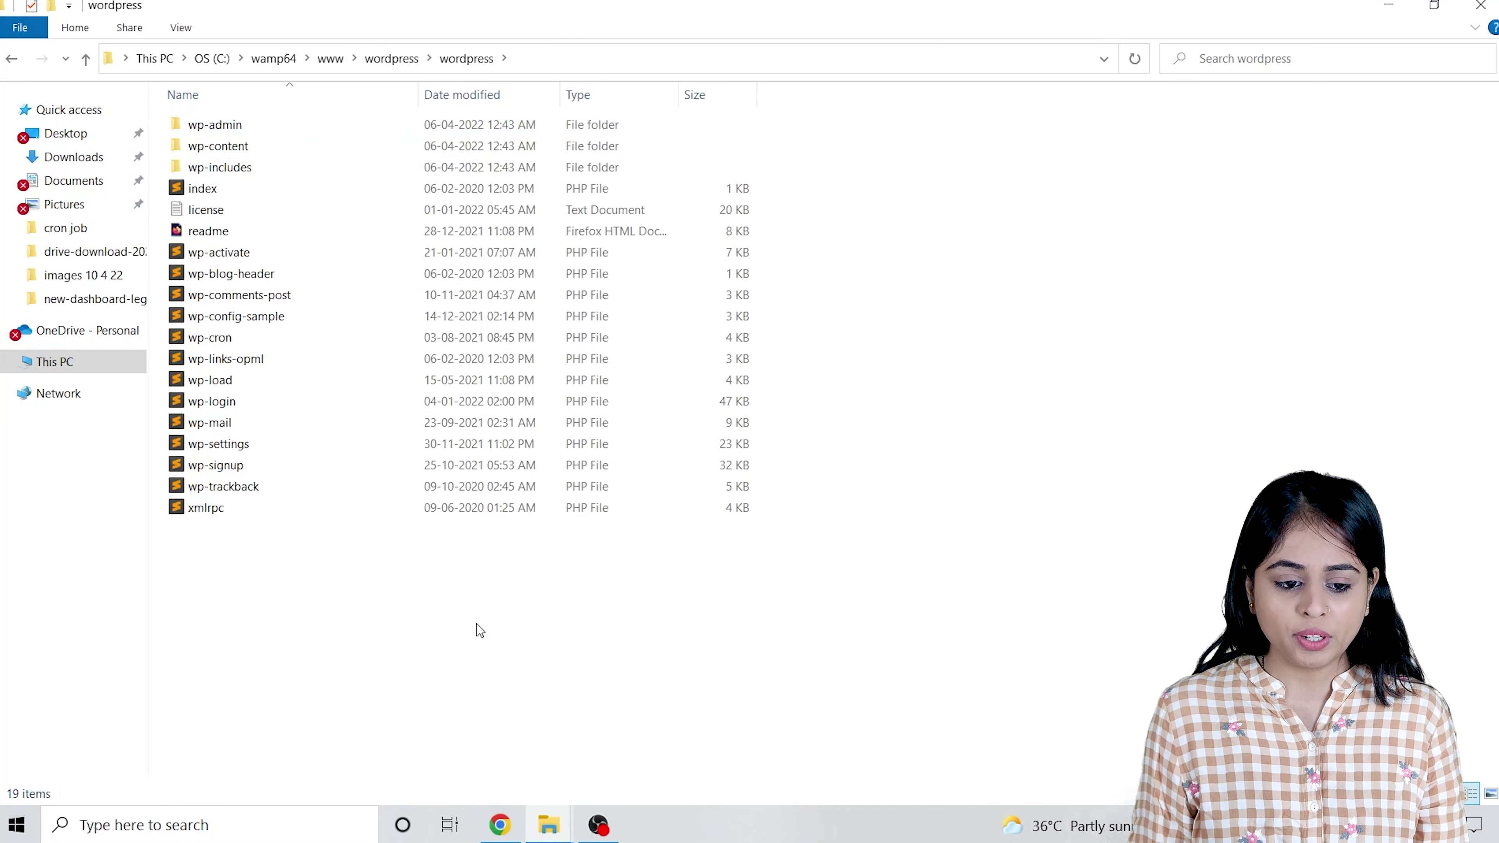
pyautogui.hotkey('ctrl', 'a')
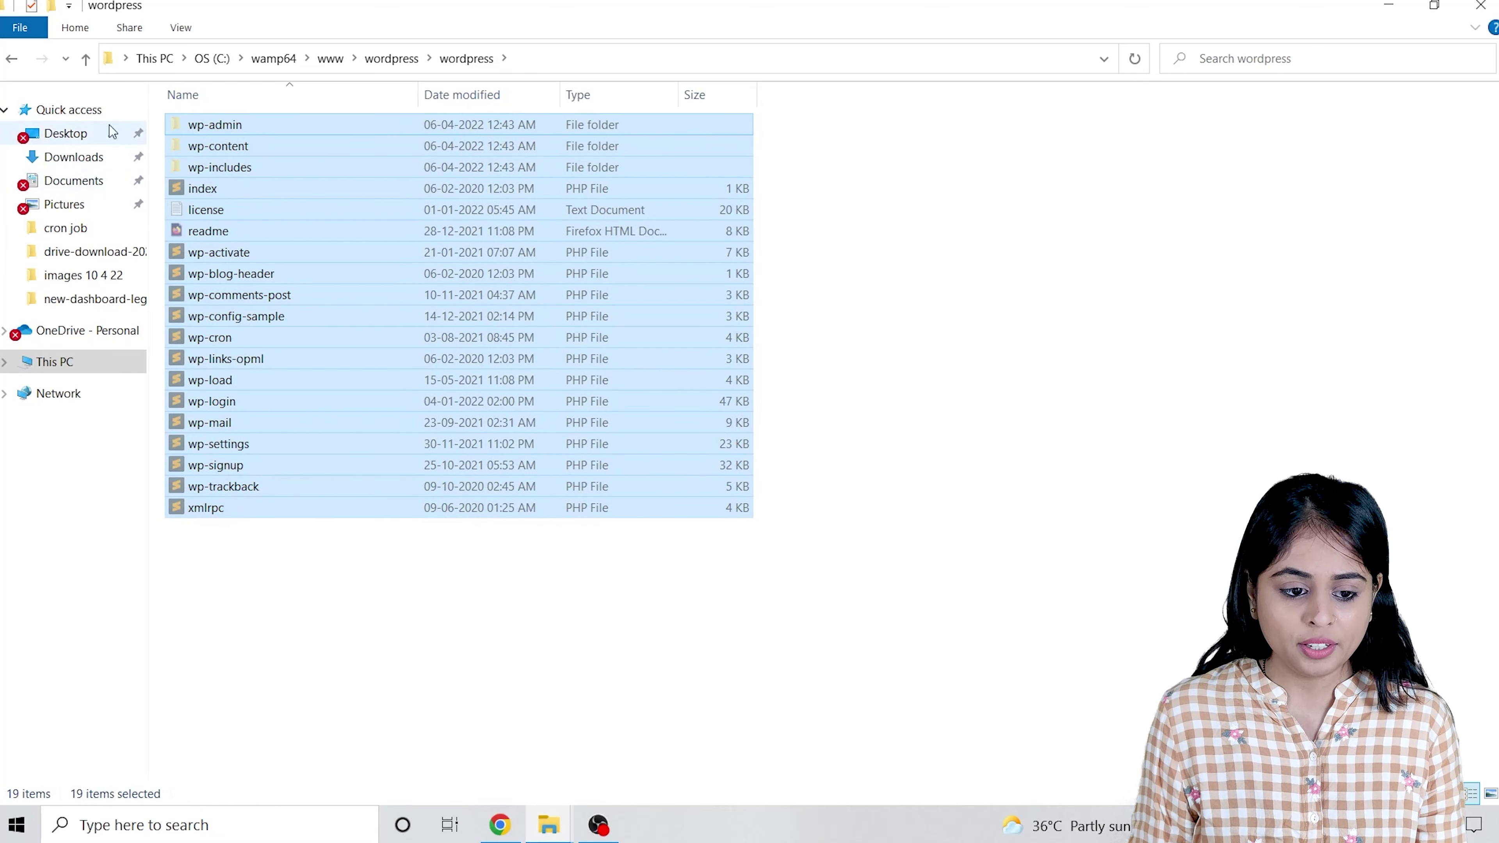
pyautogui.click(86, 58)
pyautogui.click(540, 312)
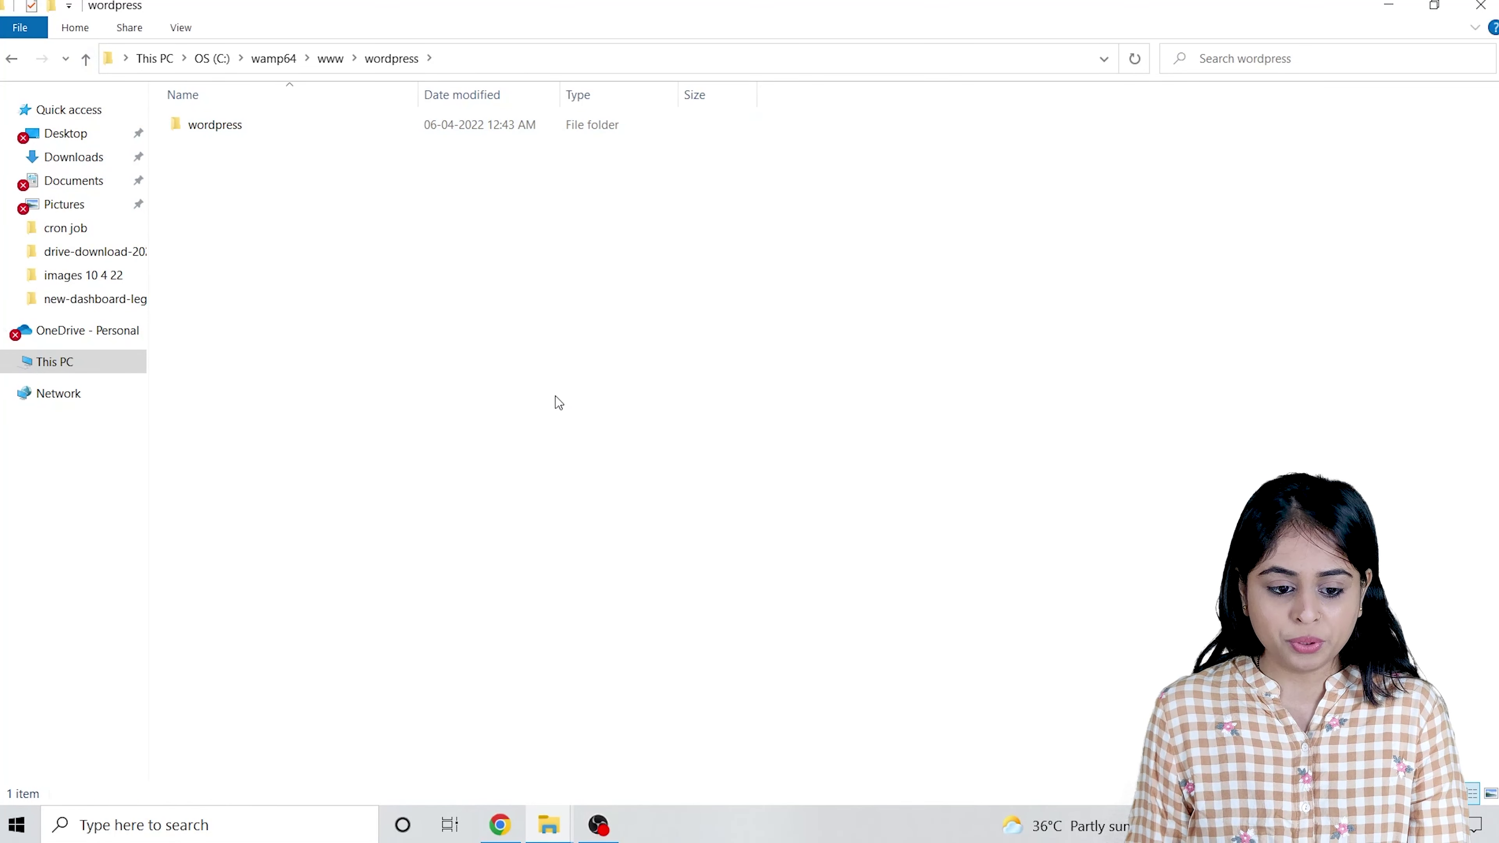
pyautogui.hotkey('ctrl', 'v')
pyautogui.click(980, 452)
pyautogui.click(266, 126)
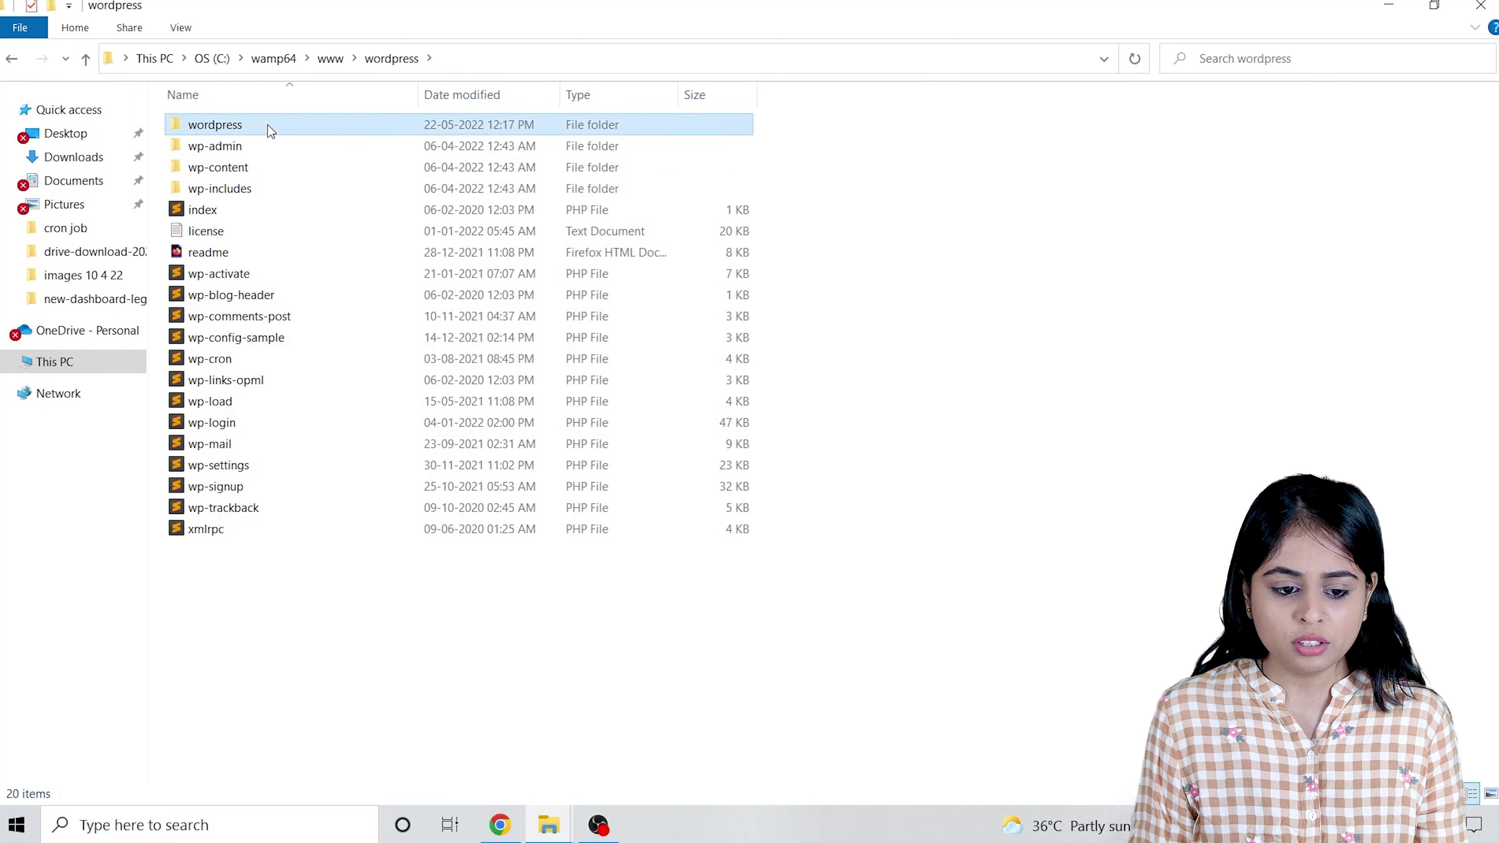
pyautogui.press('Delete')
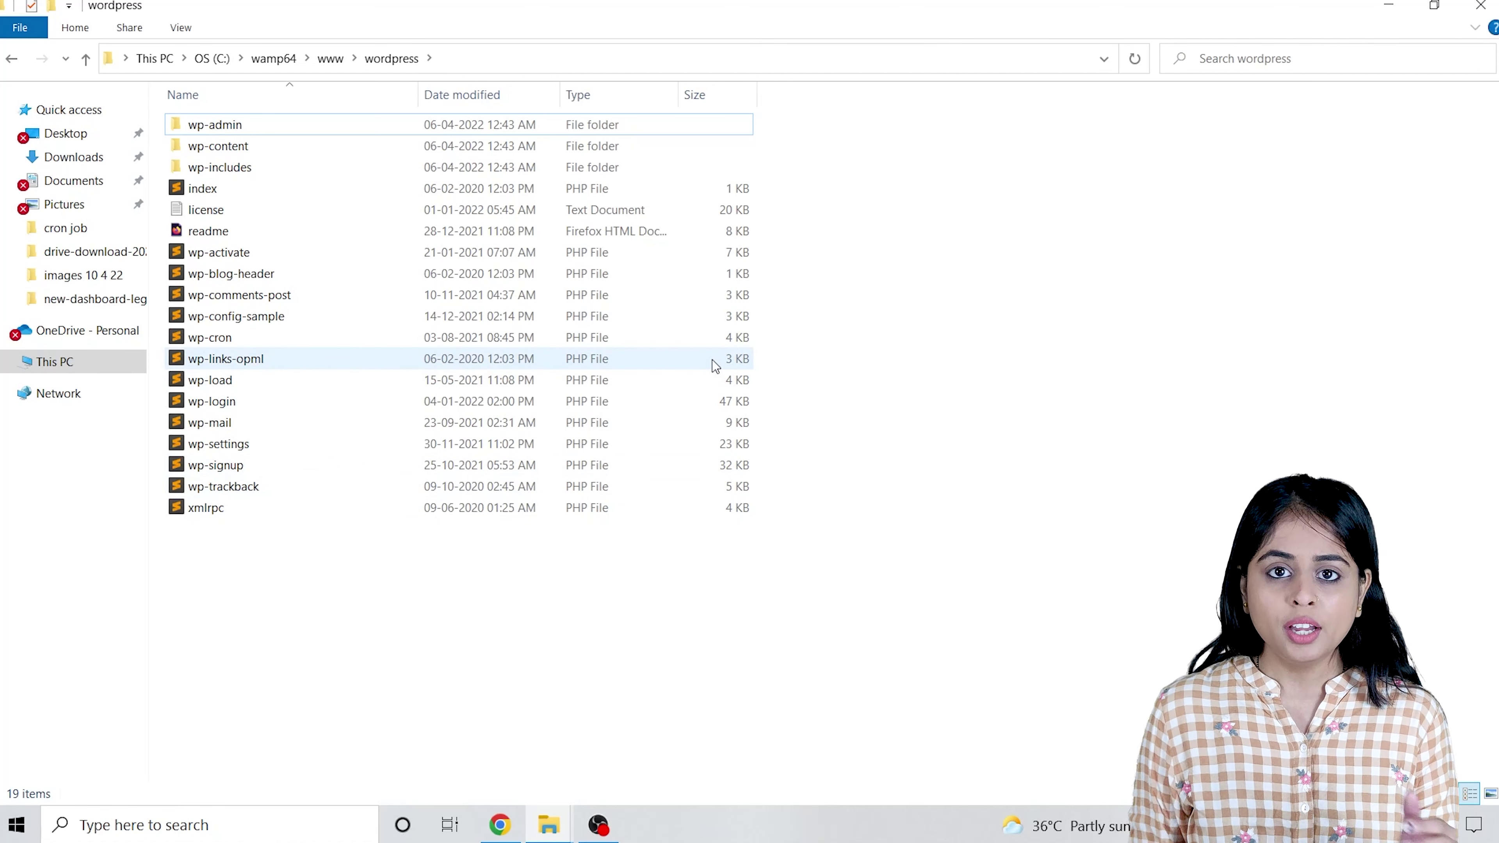
# Open a fresh Chrome tab and close the WordPress.org download and Google search tabs.
pyautogui.click(500, 825)
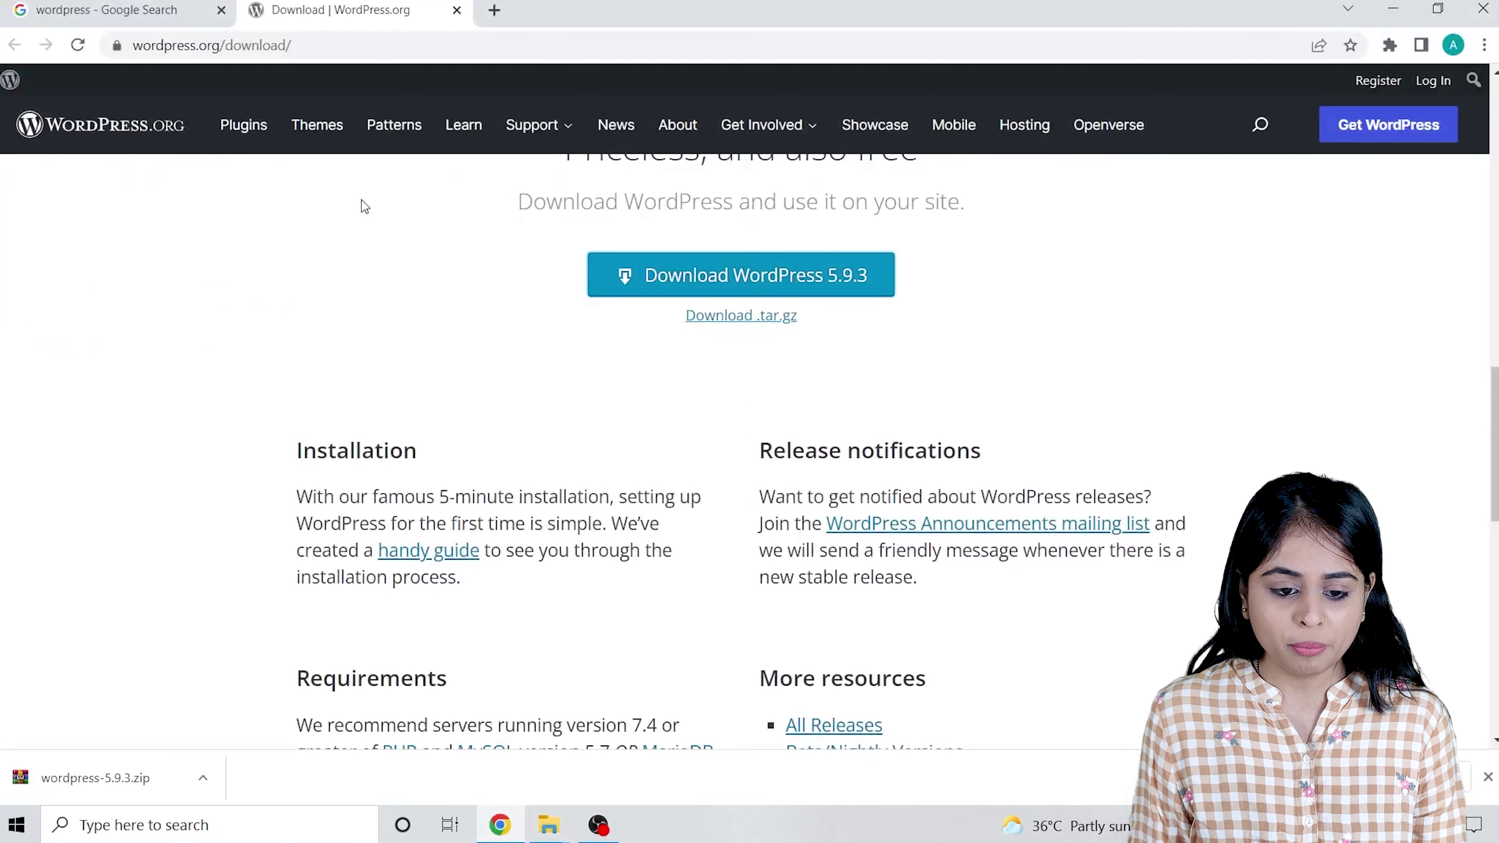
pyautogui.click(494, 10)
pyautogui.click(455, 10)
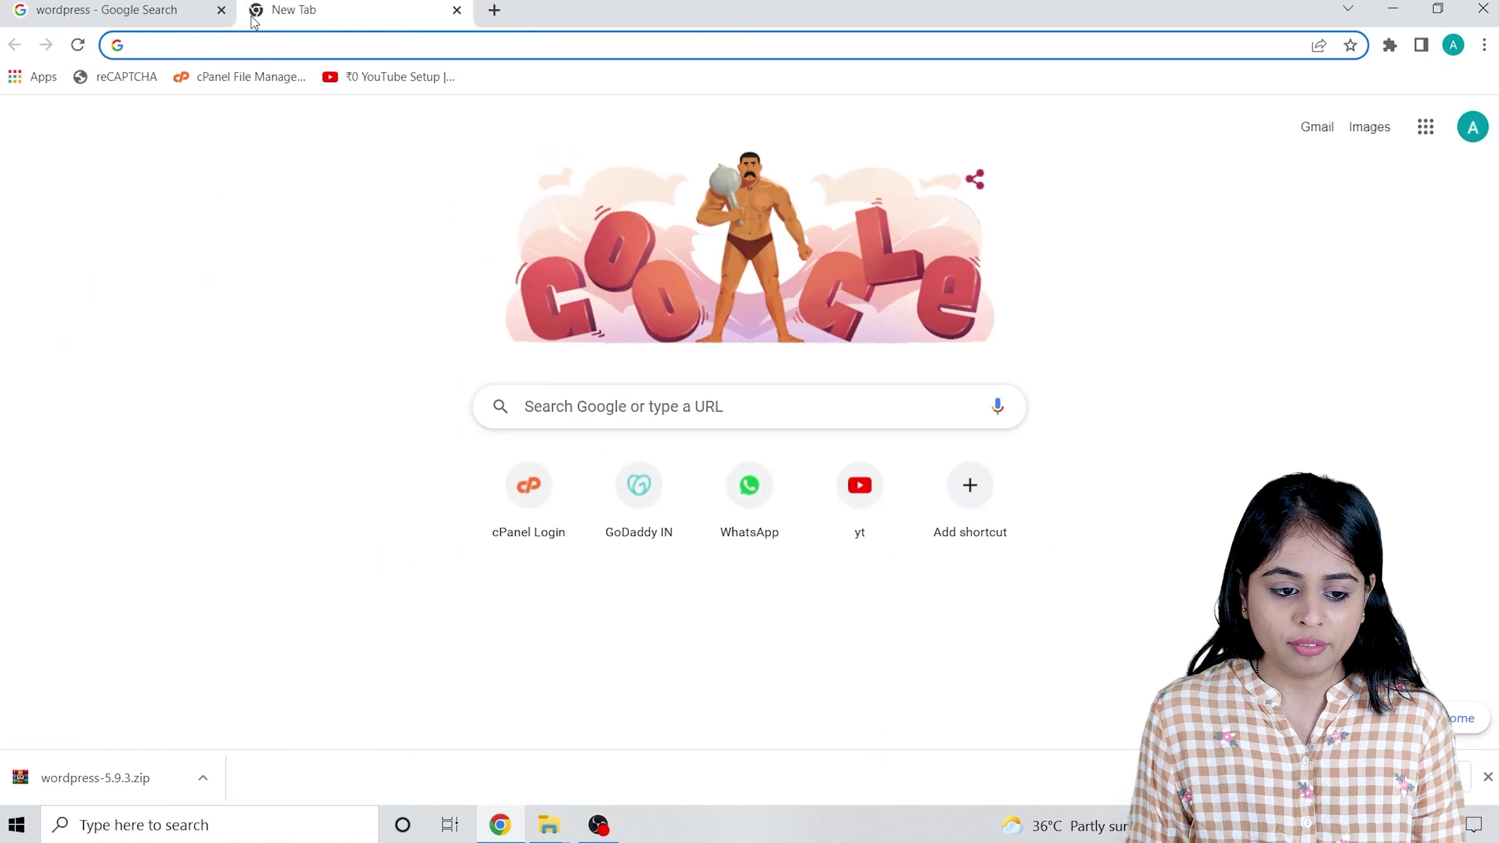
pyautogui.click(230, 13)
pyautogui.click(221, 10)
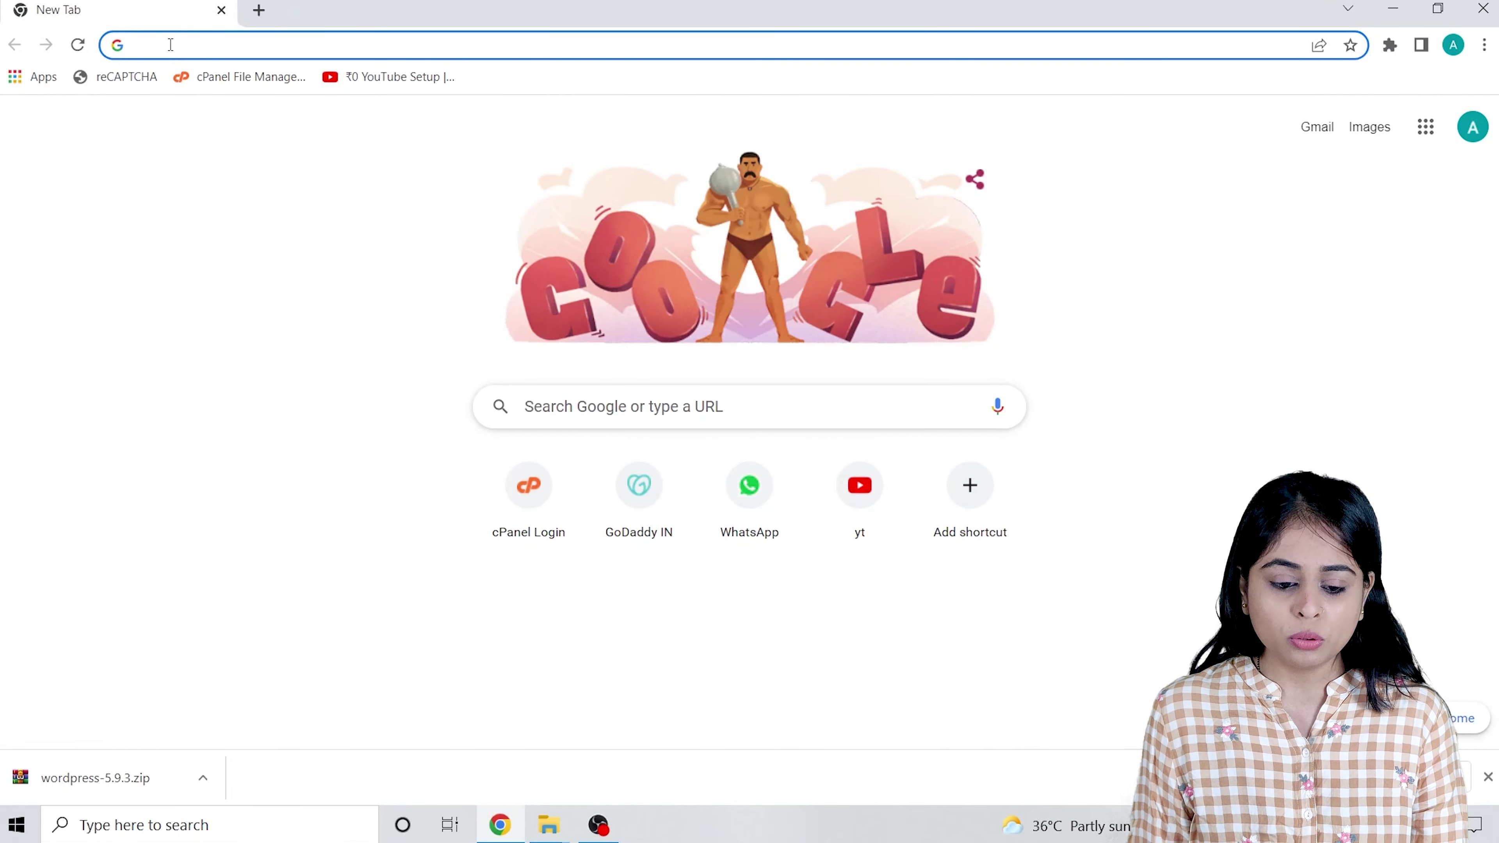
# Load localhost/wordpress and reload it, which fails with connection refused.
pyautogui.write('localhost/phpmyadmin')
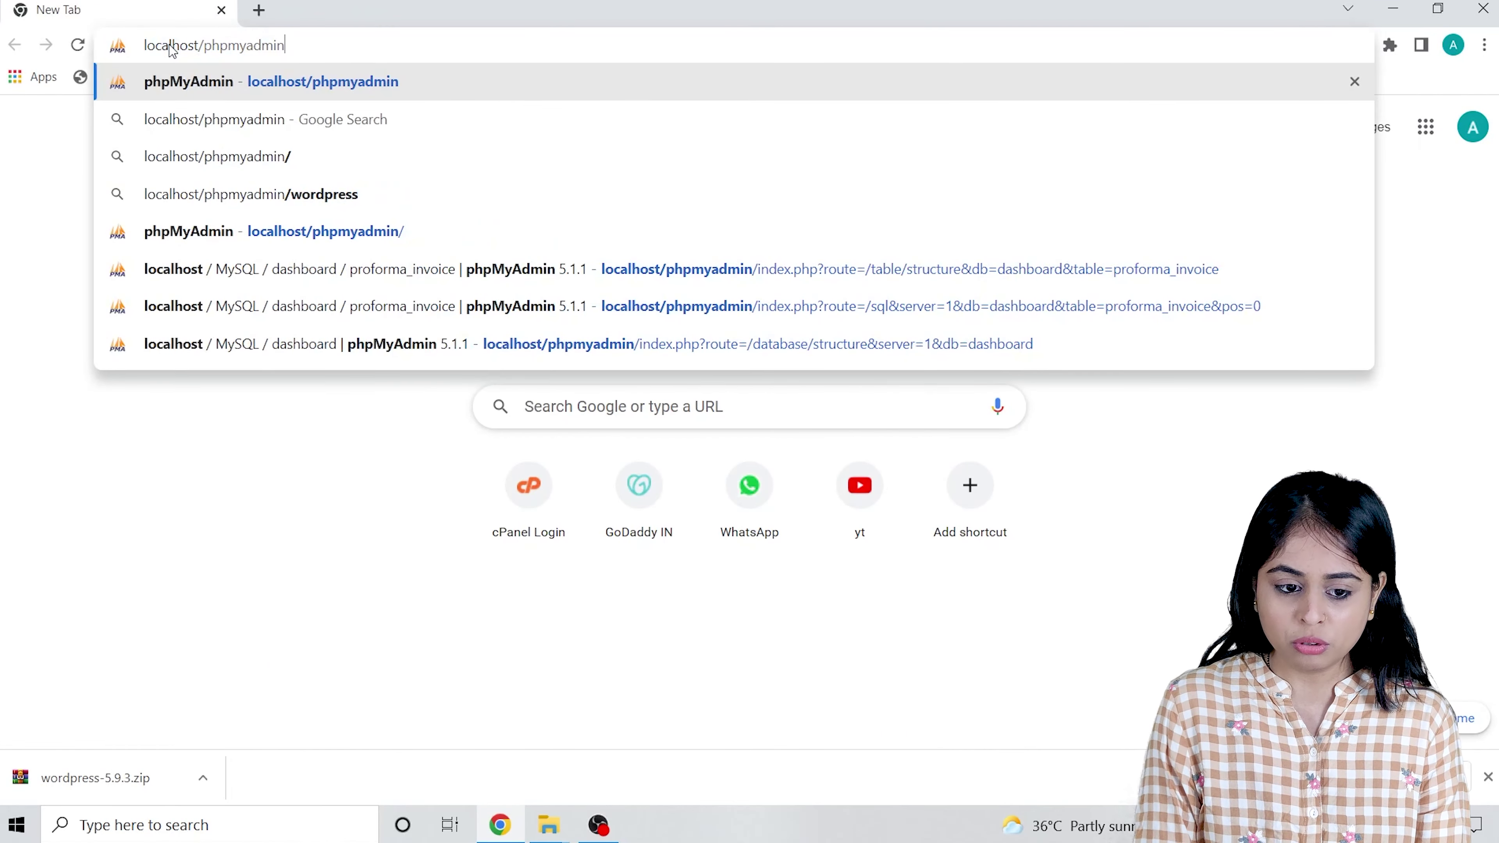
pyautogui.press('BackSpace')
pyautogui.press('BackSpace')
pyautogui.press('BackSpace')
pyautogui.press('BackSpace')
pyautogui.press('BackSpace')
pyautogui.press('BackSpace')
pyautogui.press('BackSpace')
pyautogui.press('BackSpace')
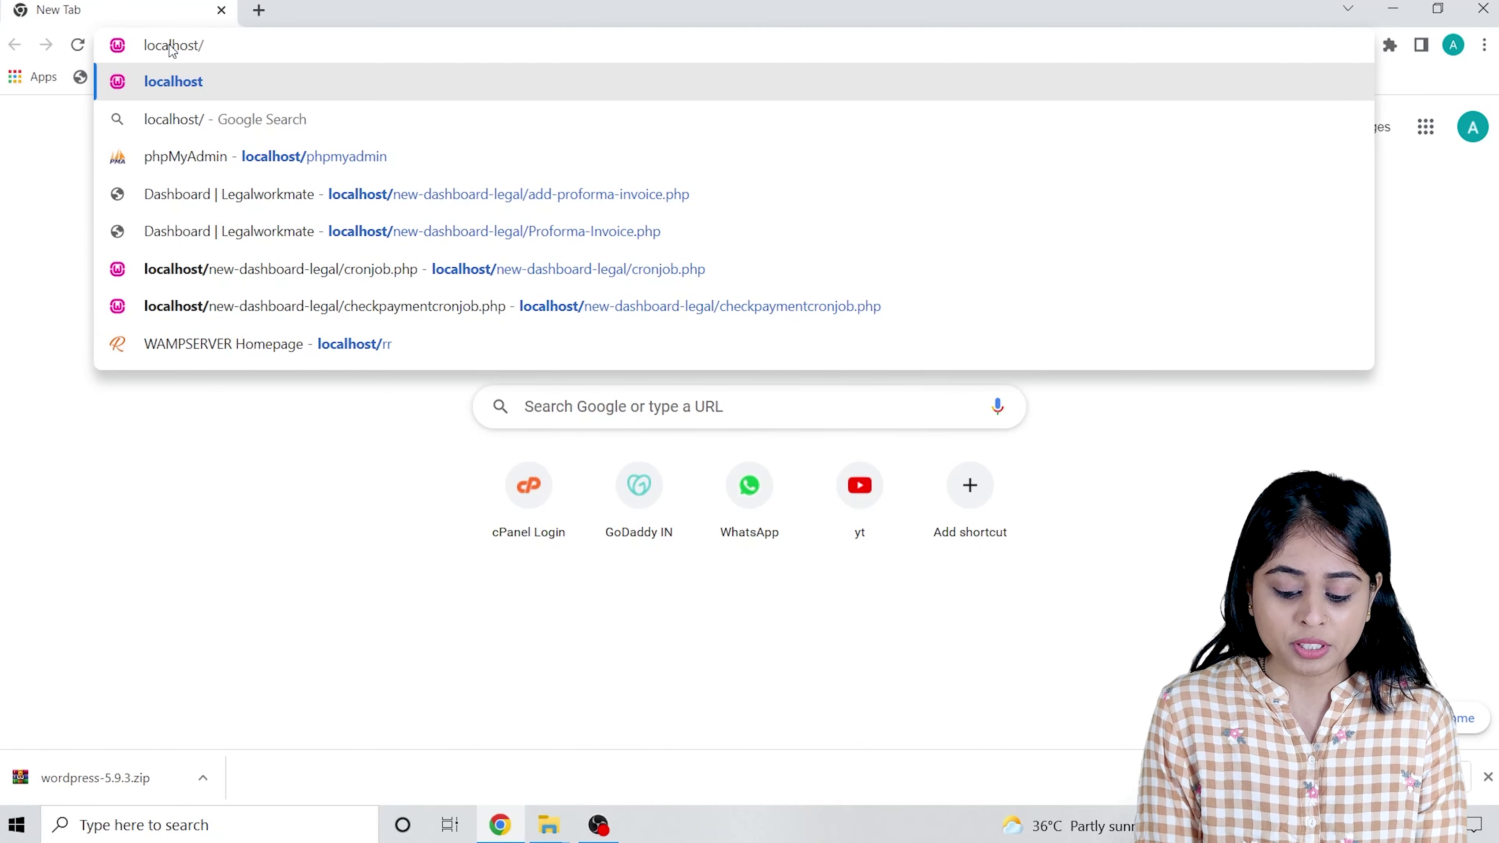
pyautogui.write('wor')
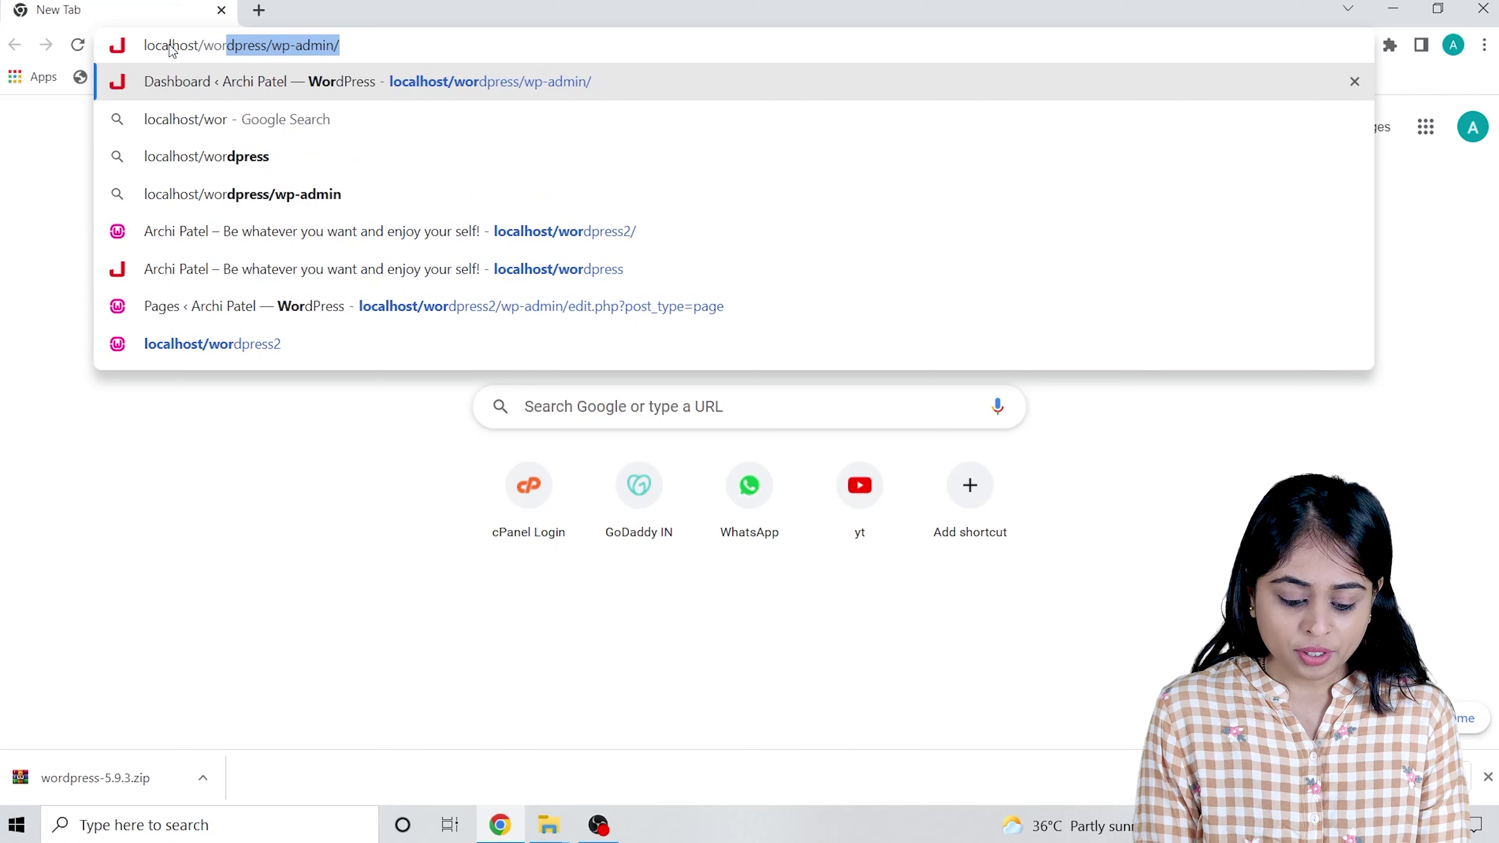
pyautogui.write('dr')
pyautogui.press('BackSpace')
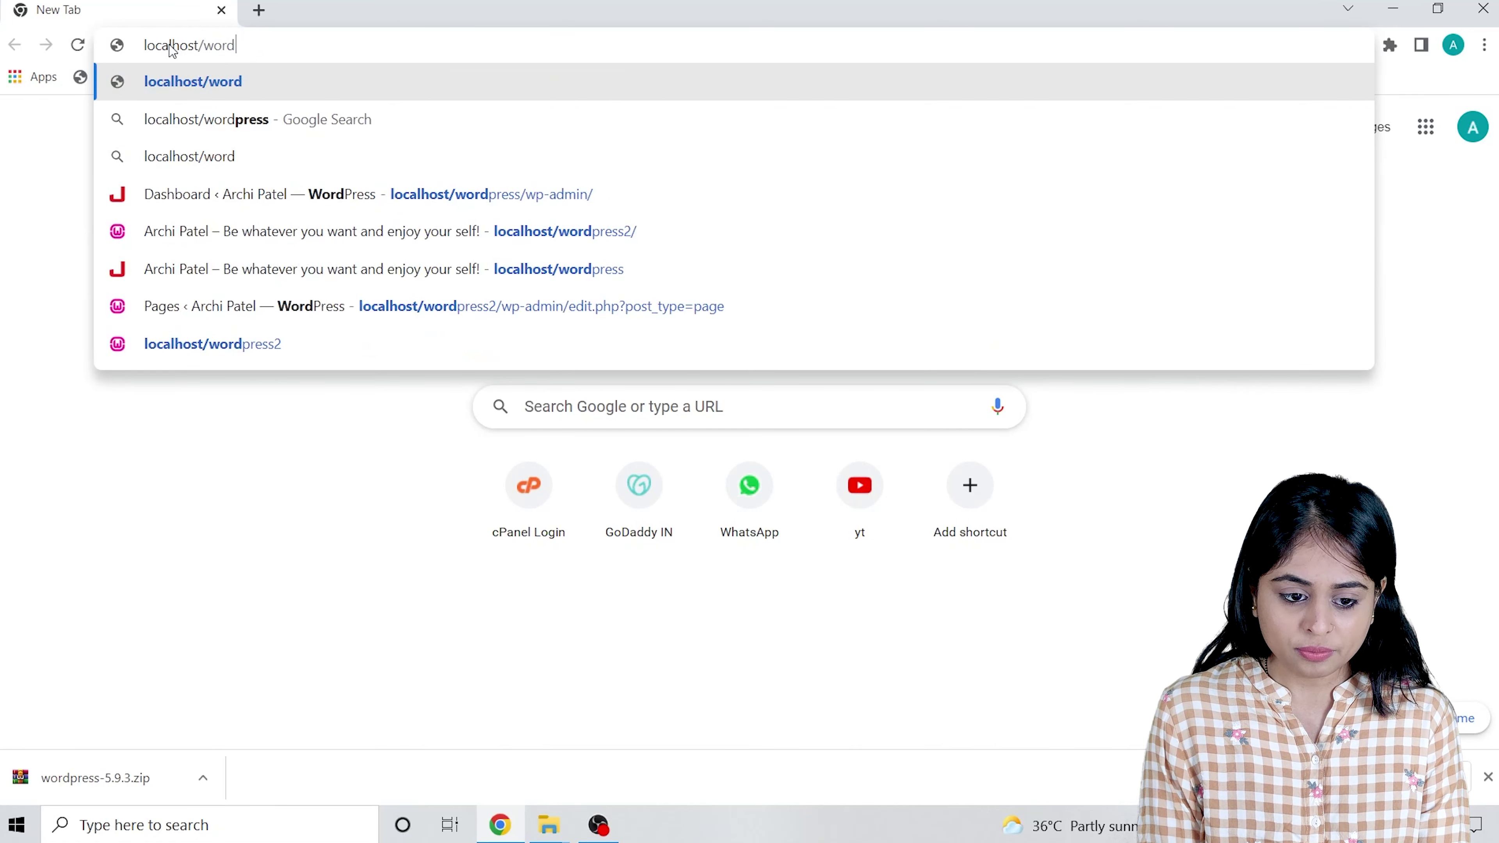
pyautogui.write('press')
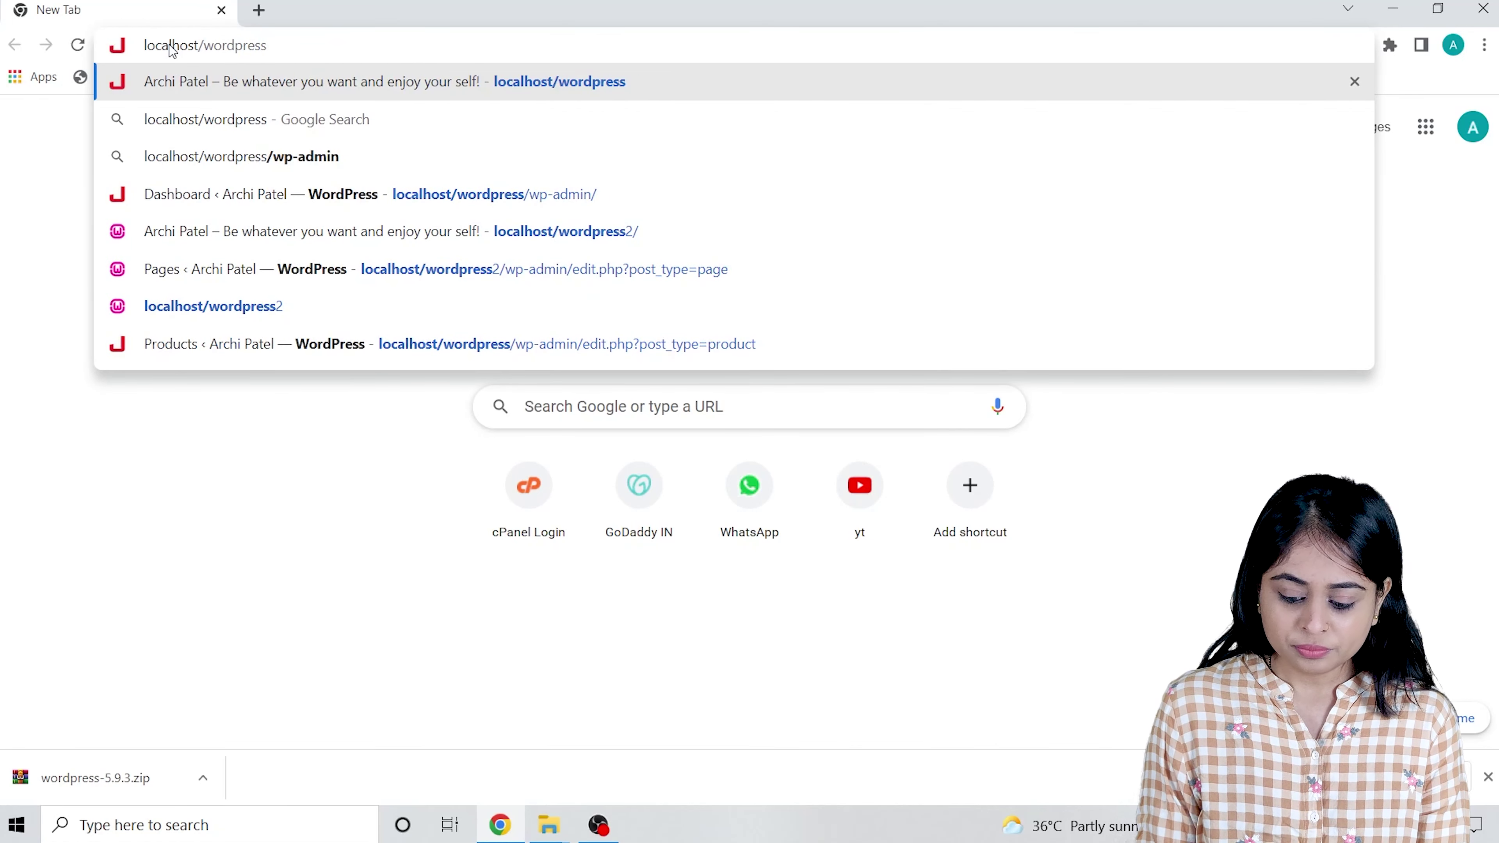
pyautogui.press('Return')
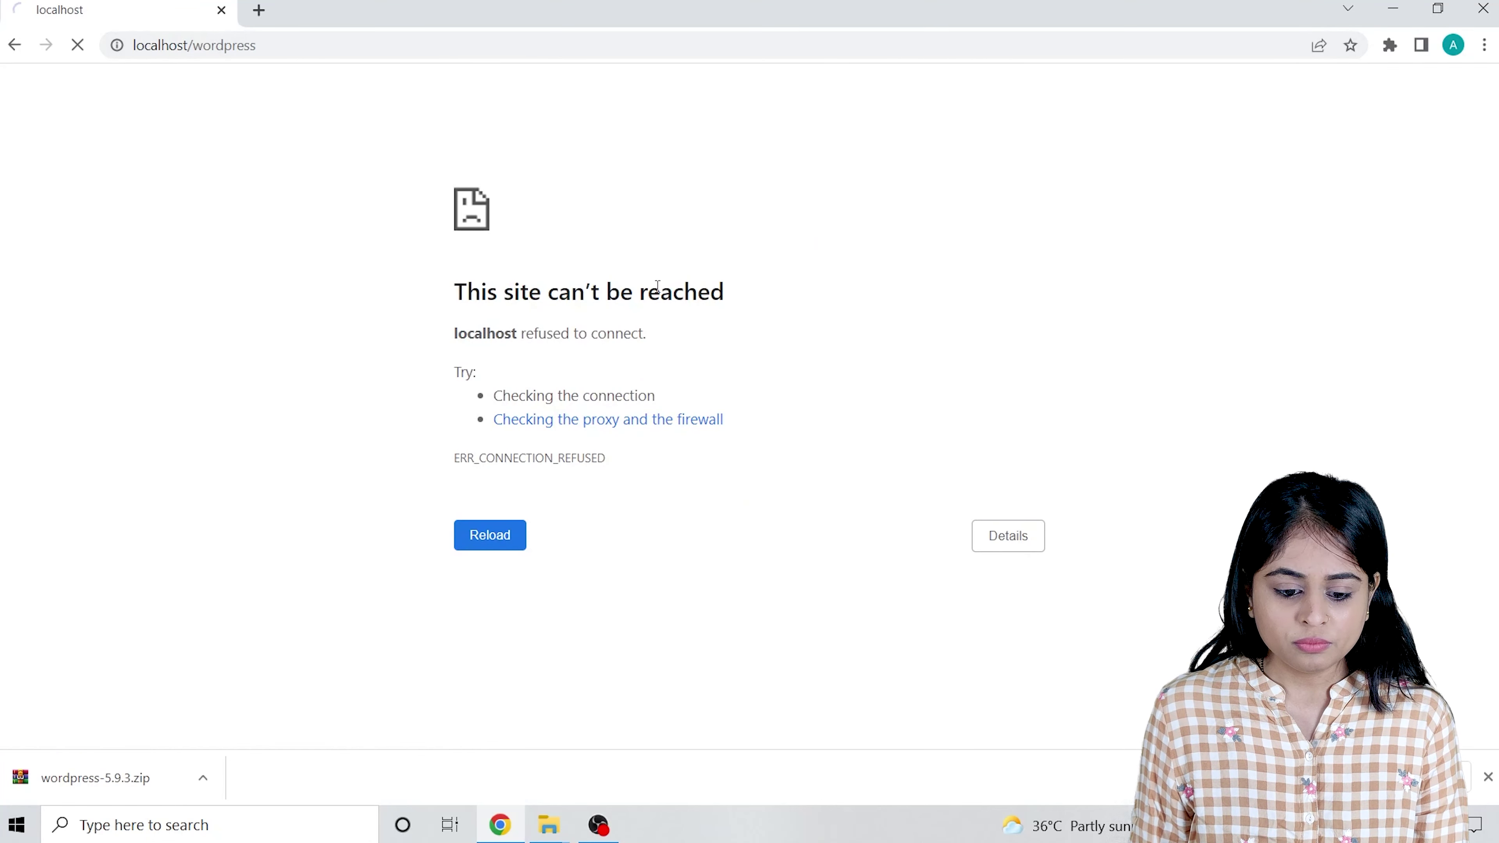
pyautogui.click(1485, 778)
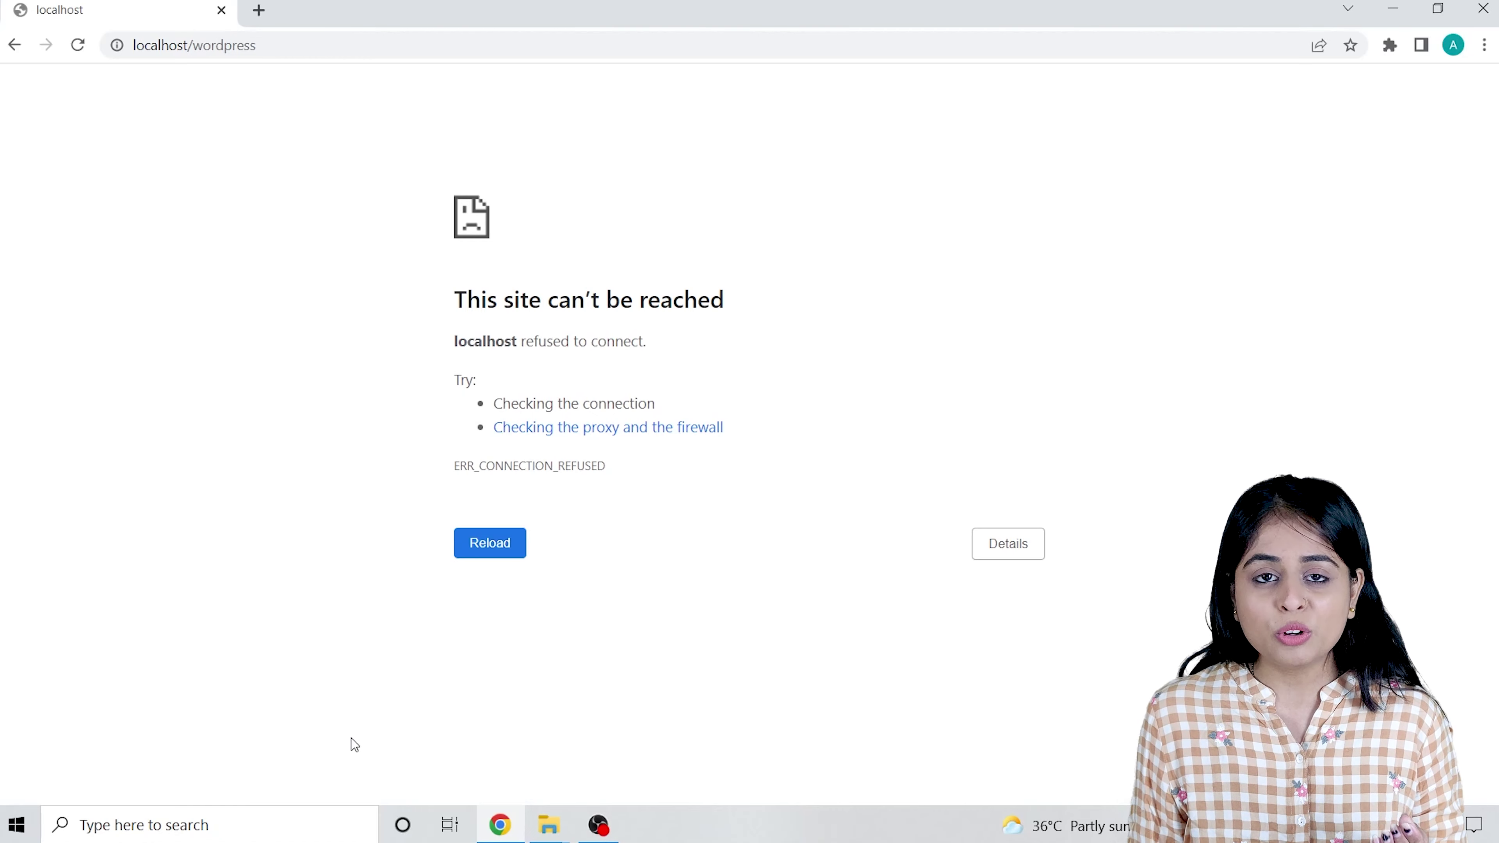
pyautogui.press('F5')
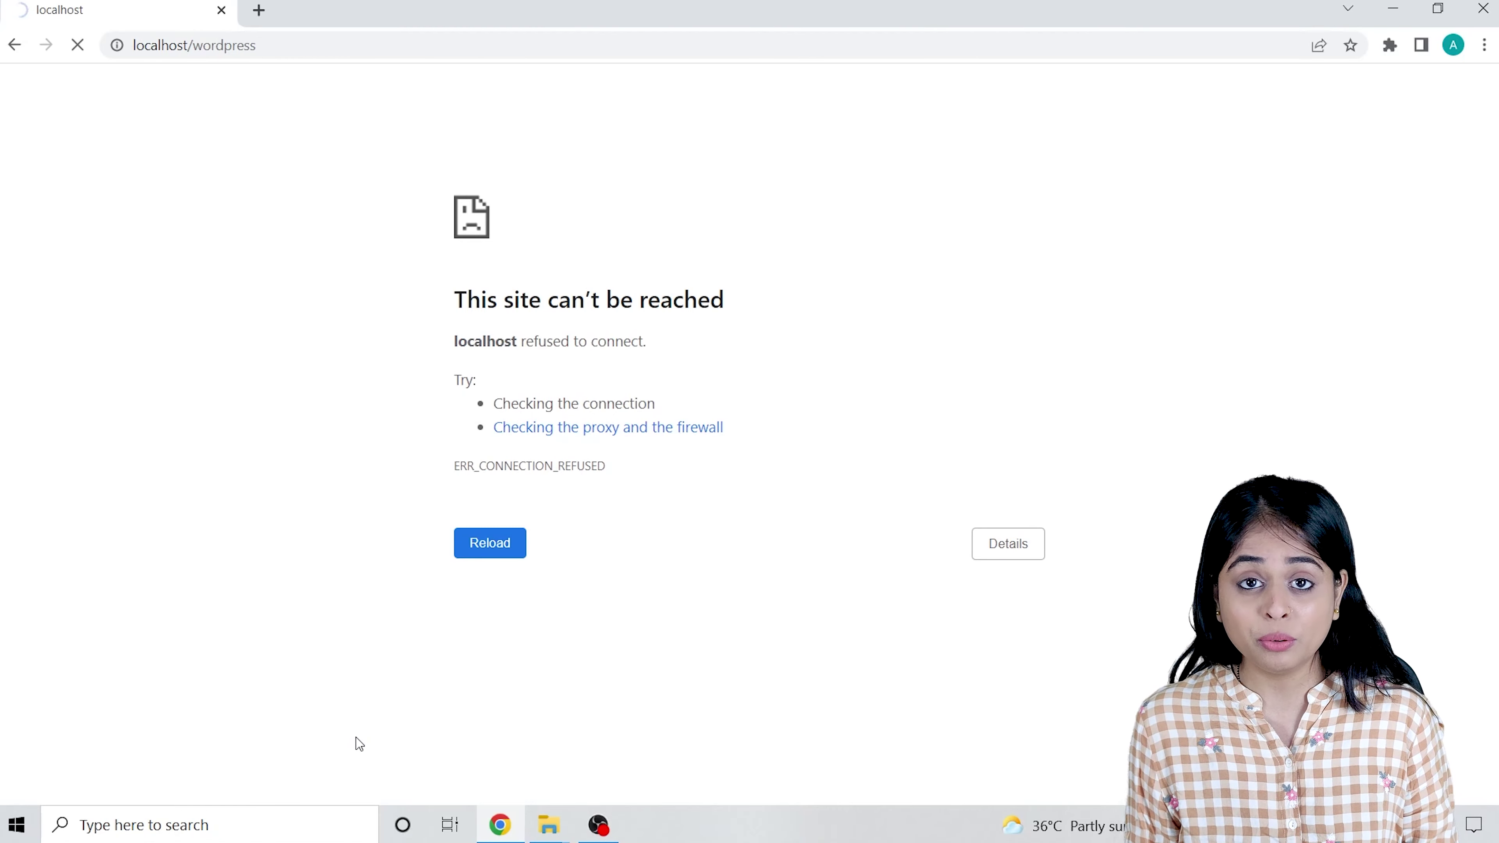
# Launch Wampserver64 from Windows search and confirm its tray icon shows it running.
pyautogui.click(218, 829)
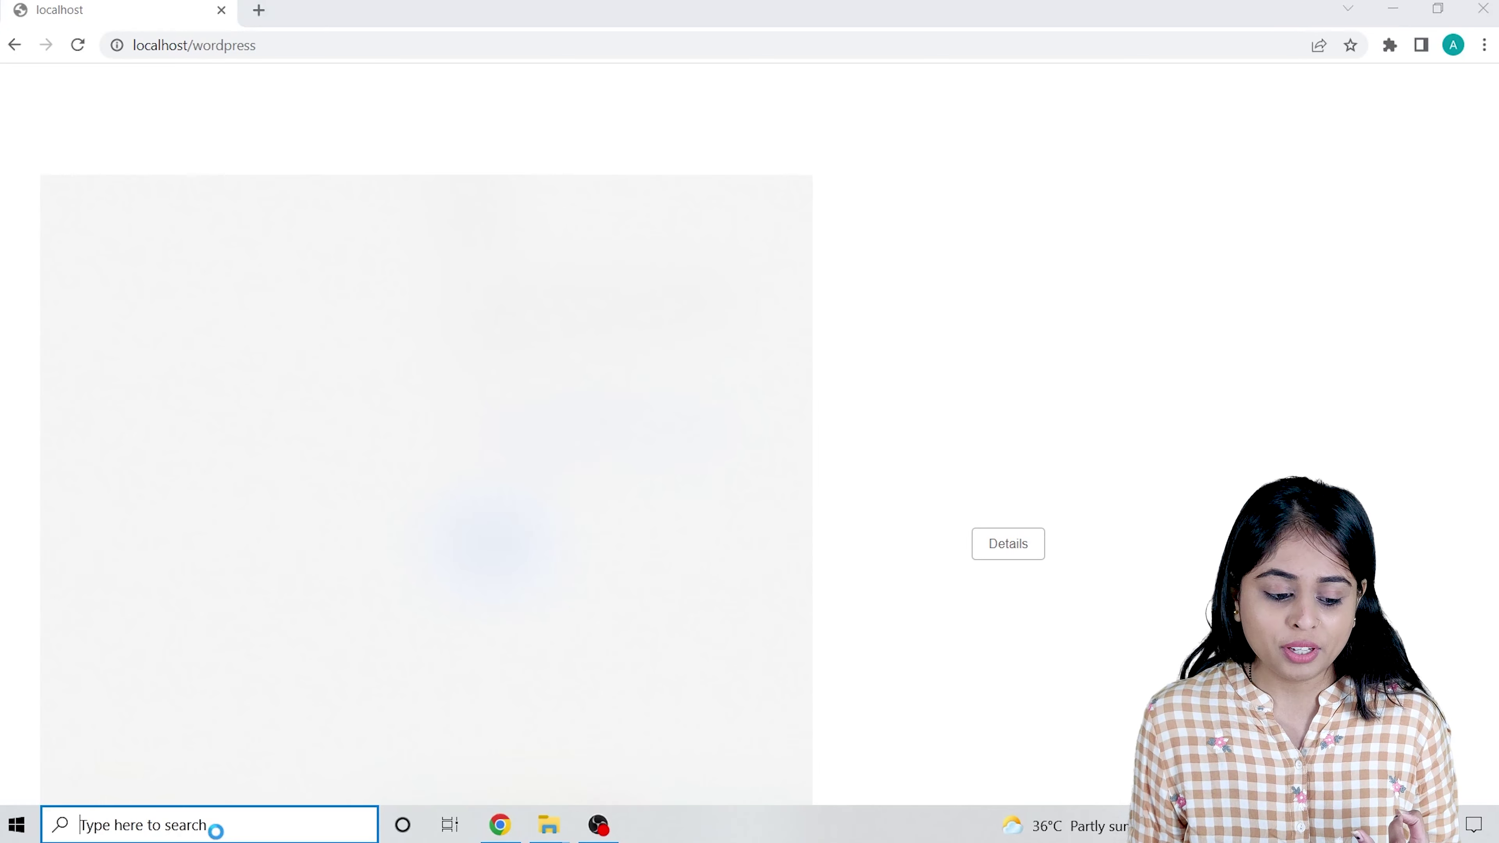
pyautogui.write('wa')
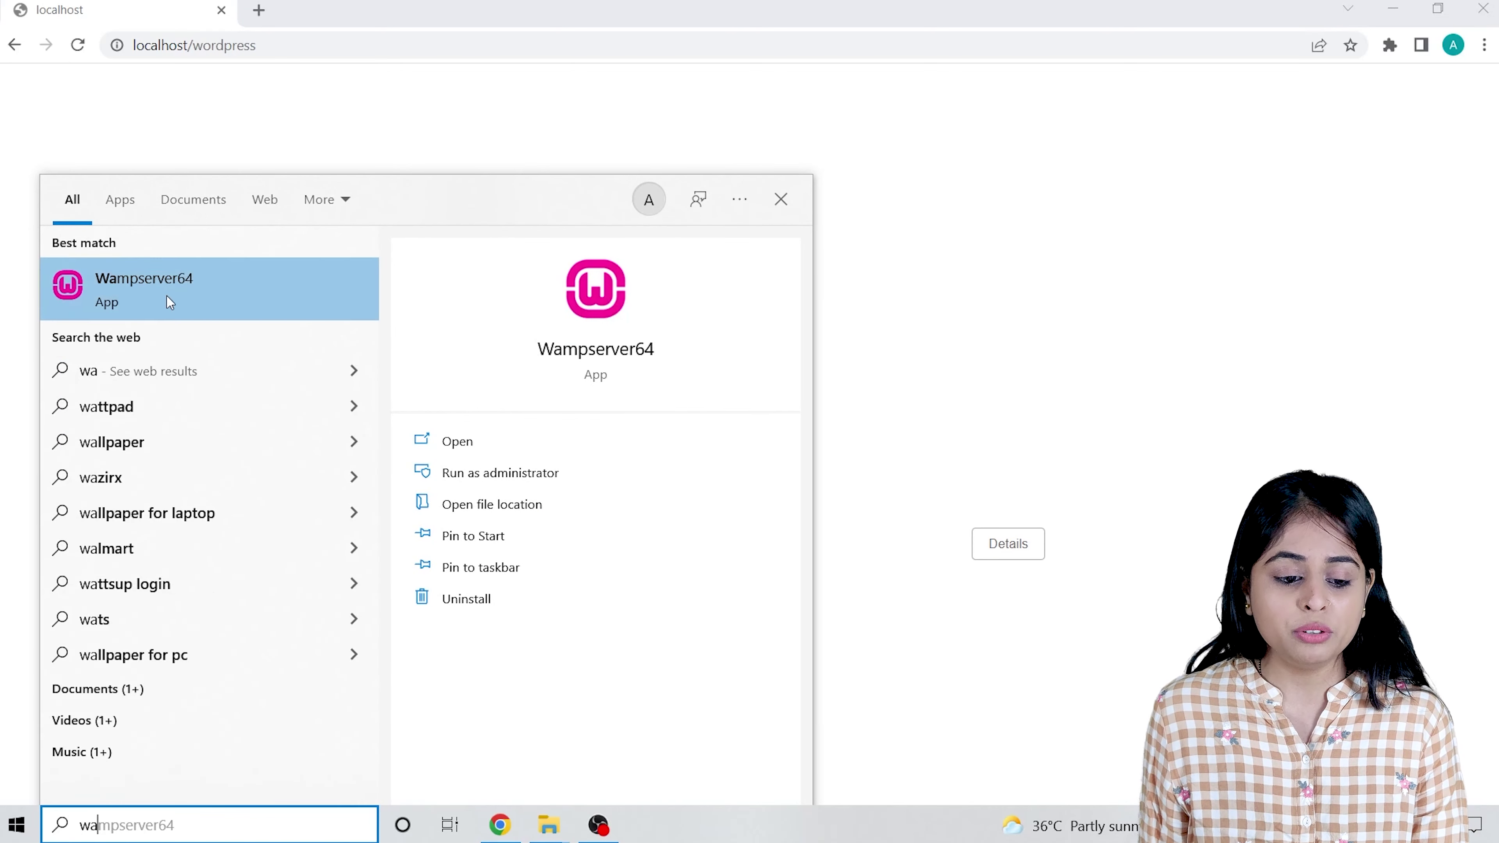
pyautogui.click(170, 303)
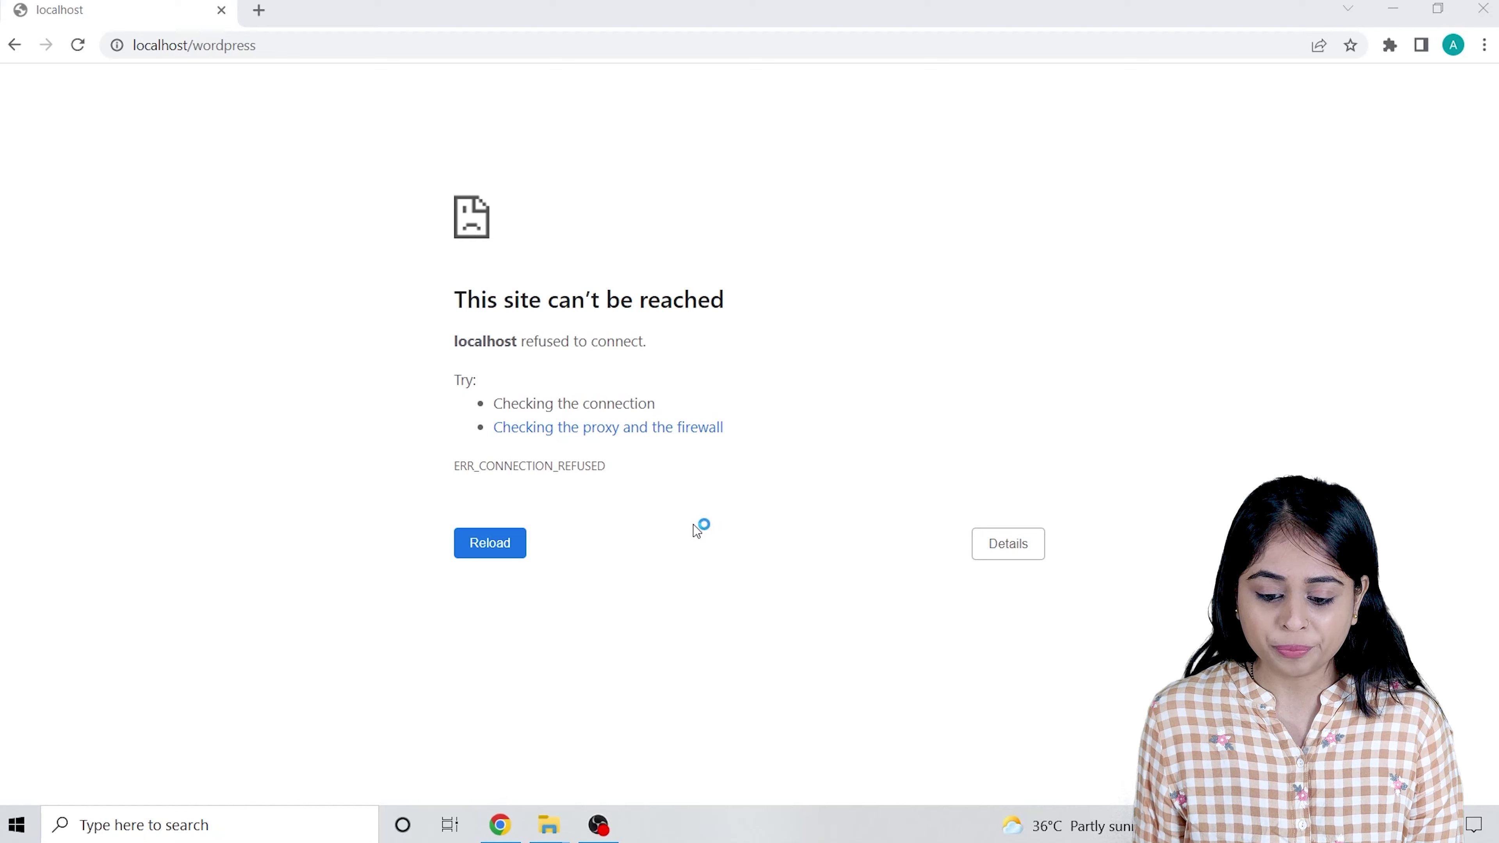
pyautogui.click(1168, 826)
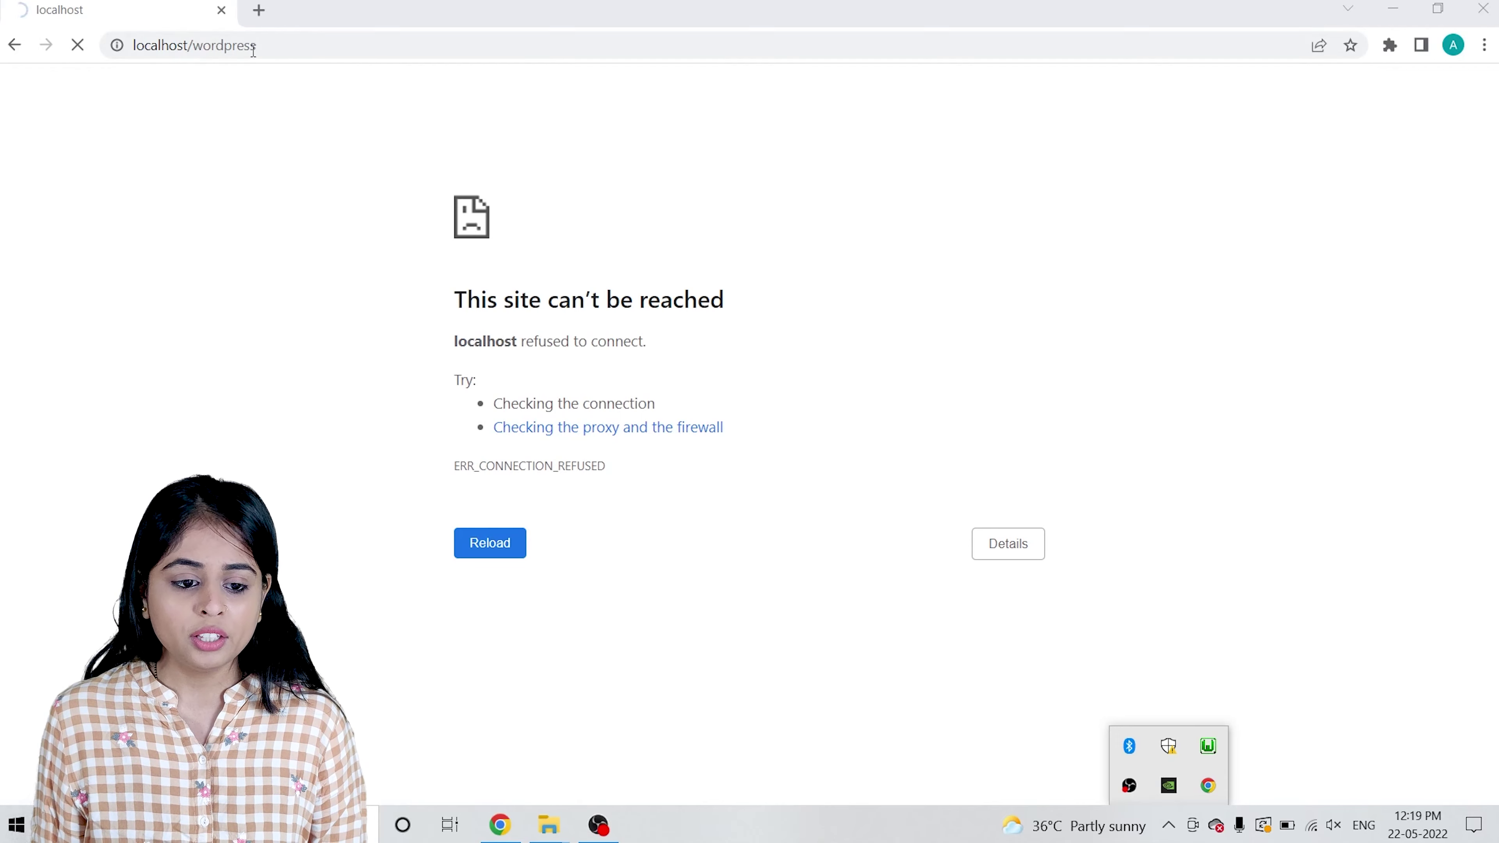
pyautogui.click(324, 43)
# Reload localhost/wordpress and continue the setup with English (United States).
pyautogui.press('Return')
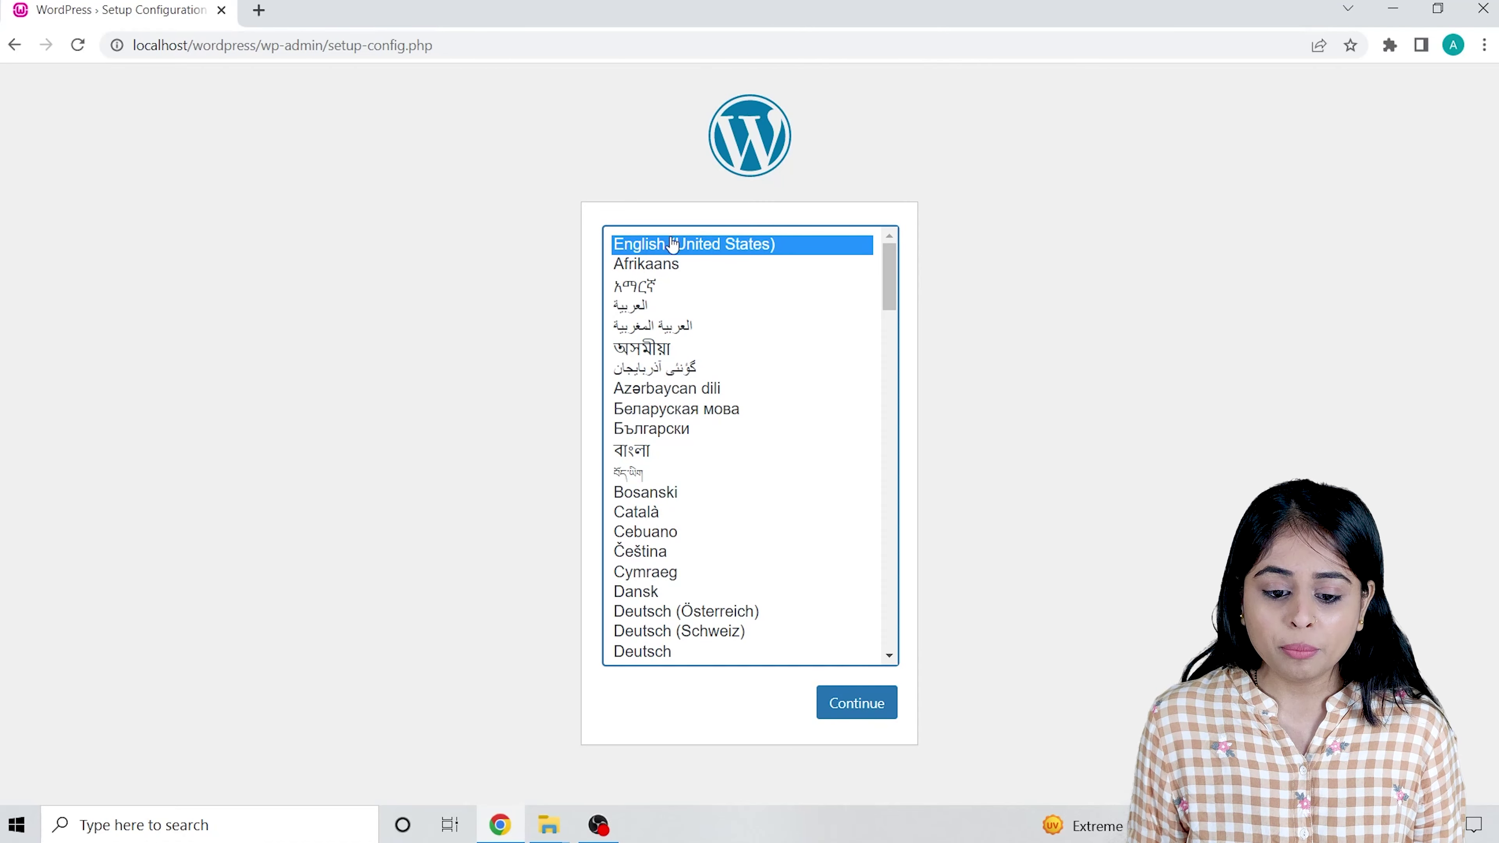
pyautogui.moveTo(894, 260); pyautogui.dragTo(910, 211)
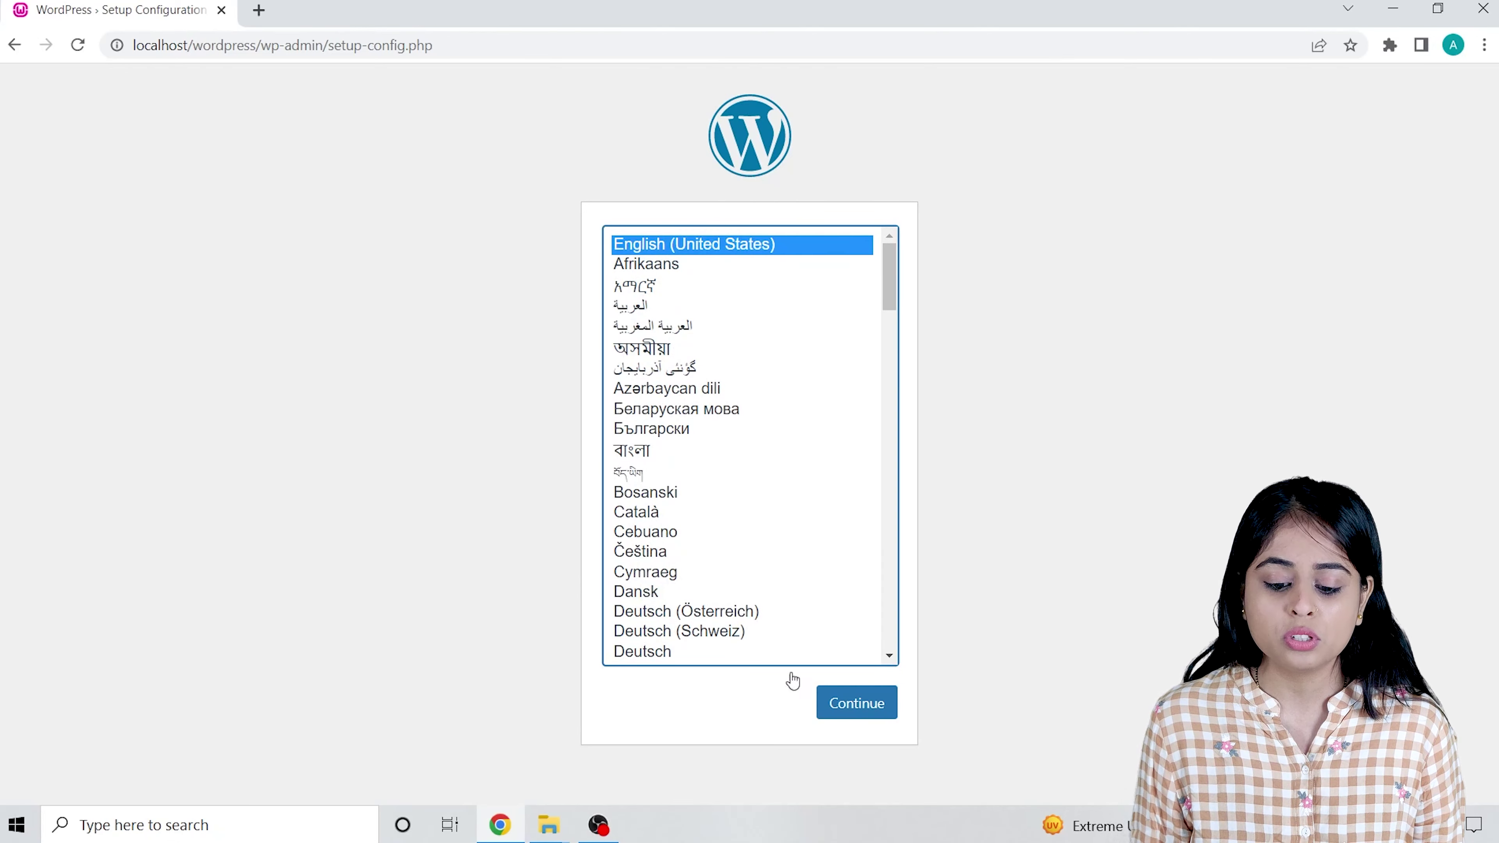
pyautogui.click(859, 704)
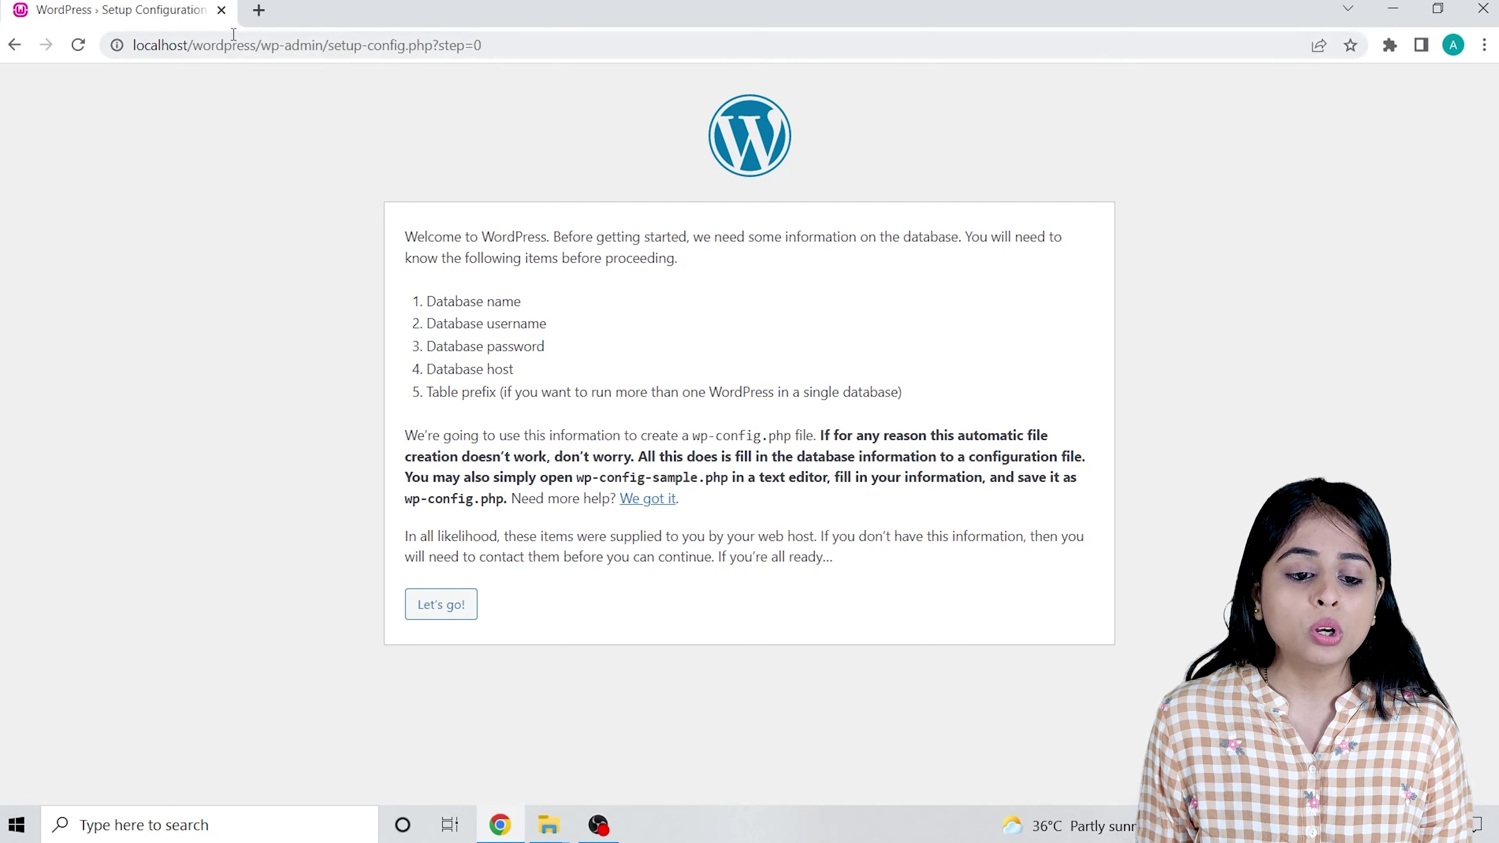
# Load localhost/phpmyadmin in a new tab and log in as root on the MySQL server.
pyautogui.click(257, 10)
pyautogui.click(241, 45)
pyautogui.write('lo')
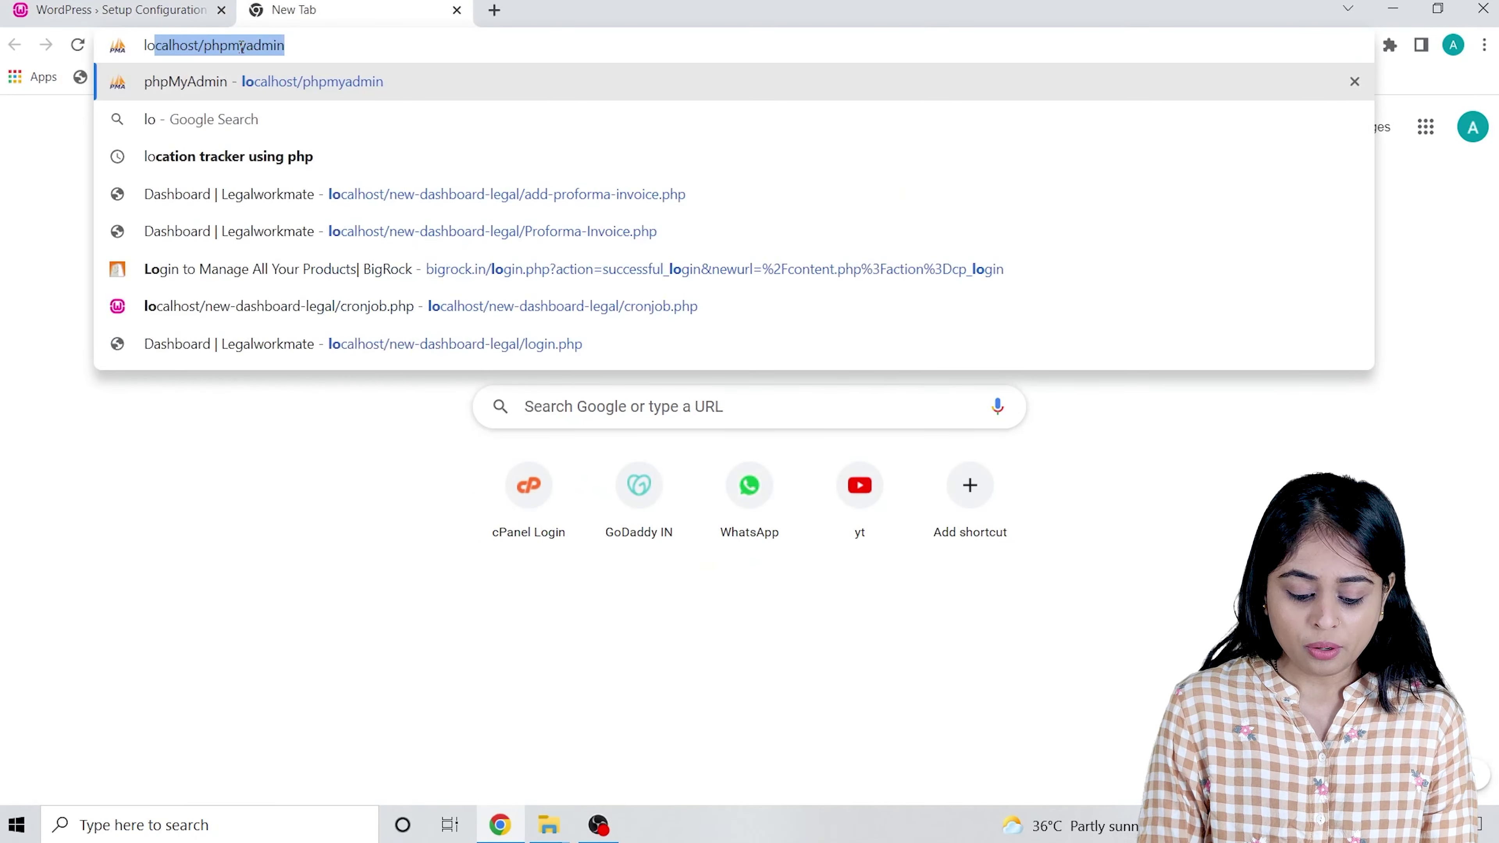
pyautogui.write('ca')
pyautogui.press('Right')
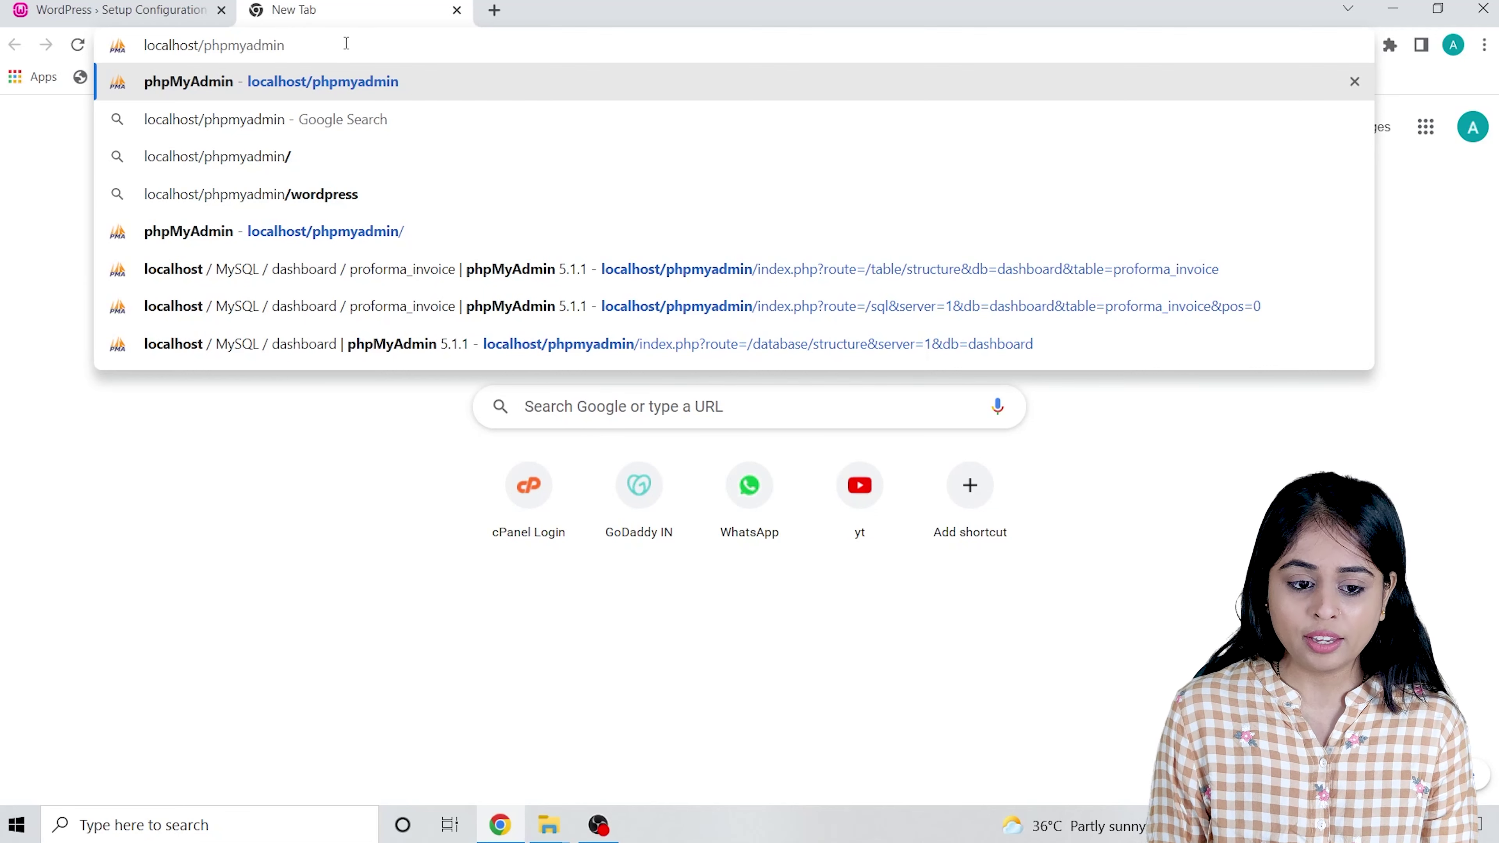
pyautogui.press('Return')
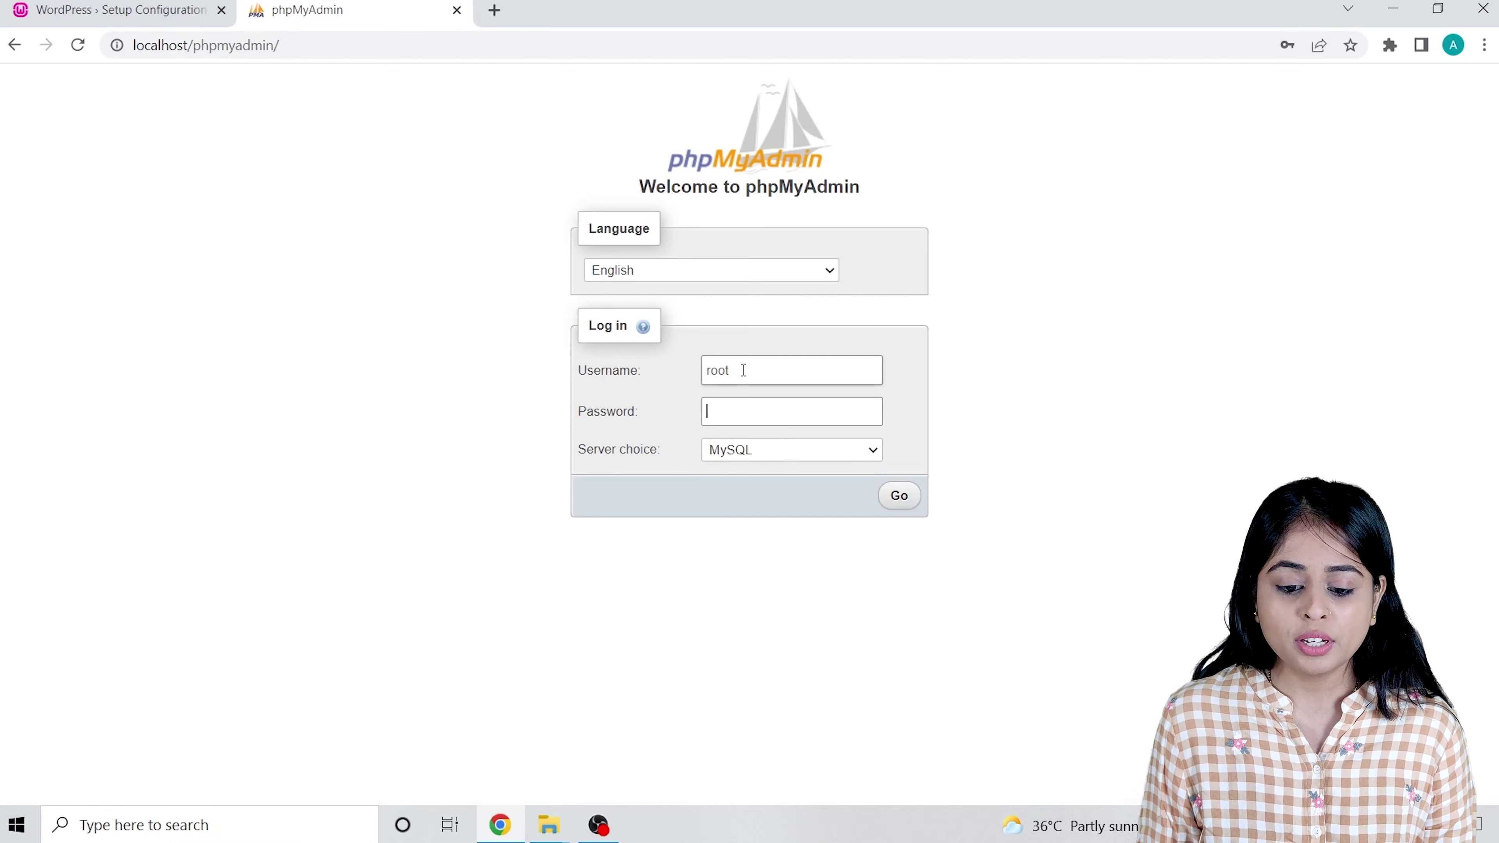
pyautogui.click(899, 497)
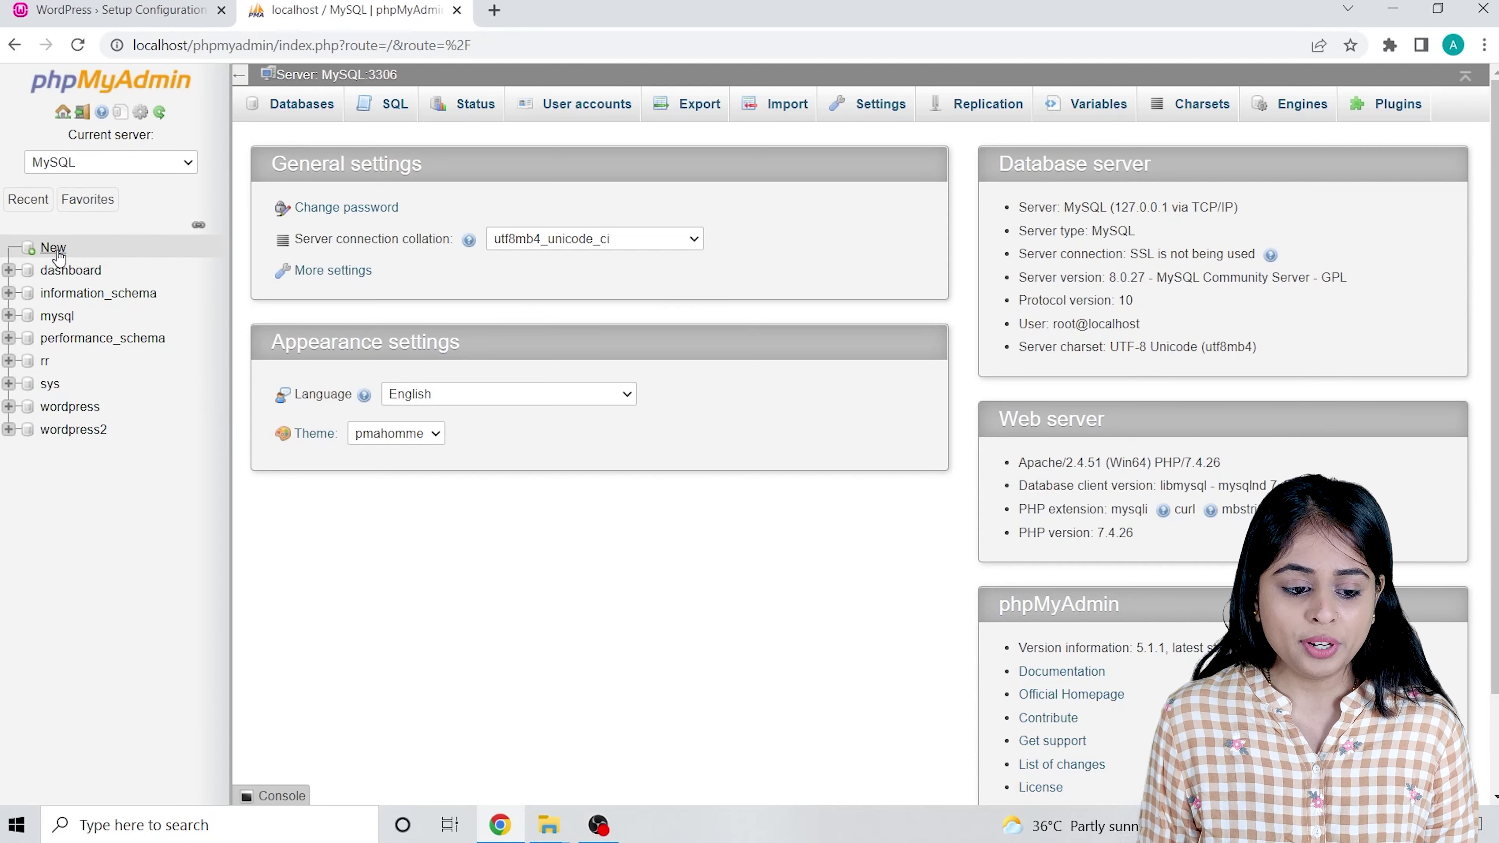
# Create a new empty database named new.
pyautogui.click(44, 246)
pyautogui.click(353, 237)
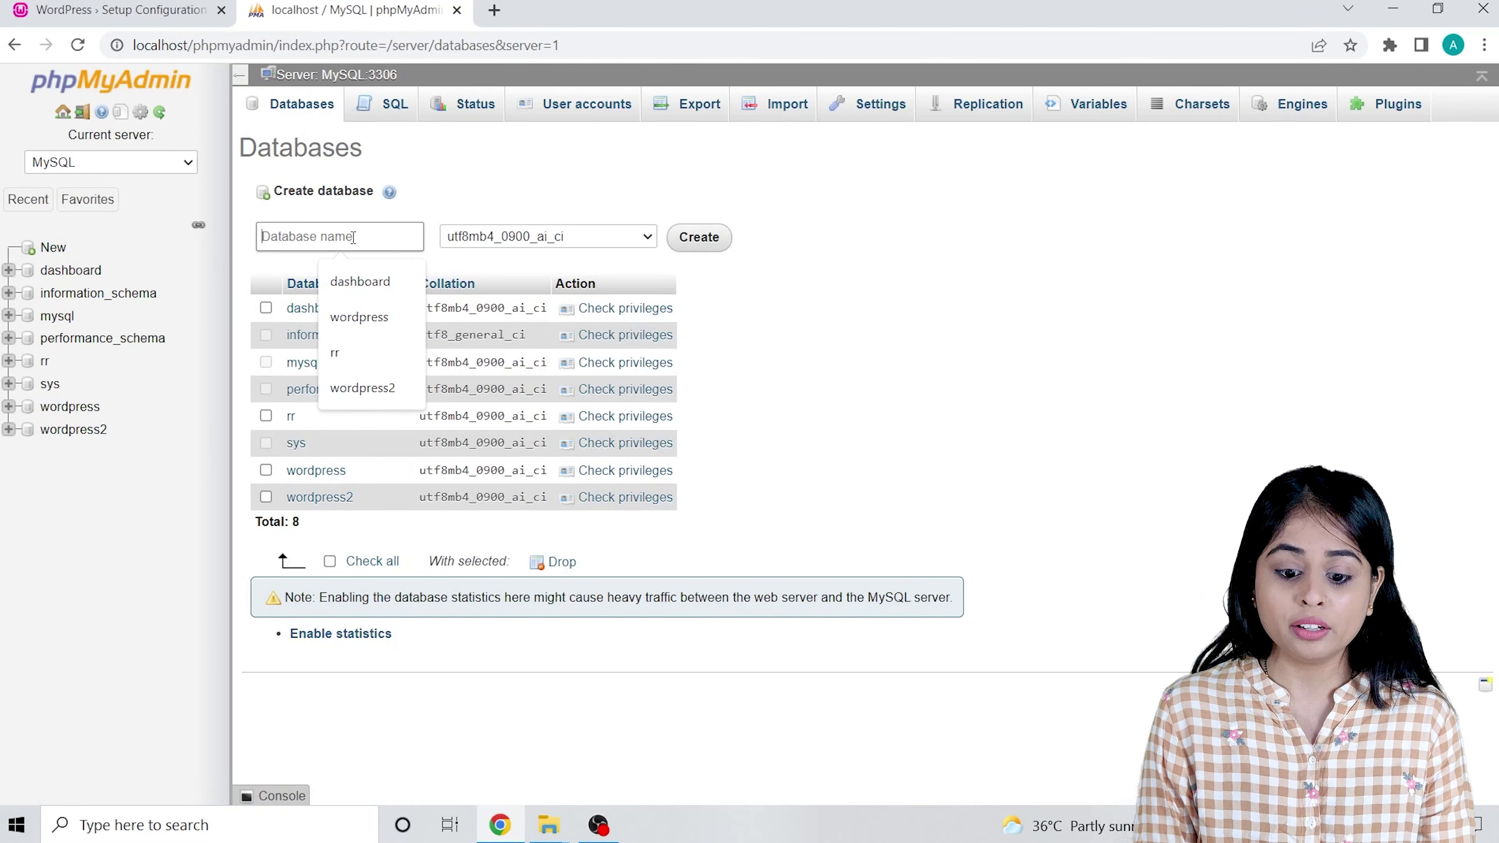
pyautogui.write('new')
pyautogui.press('Return')
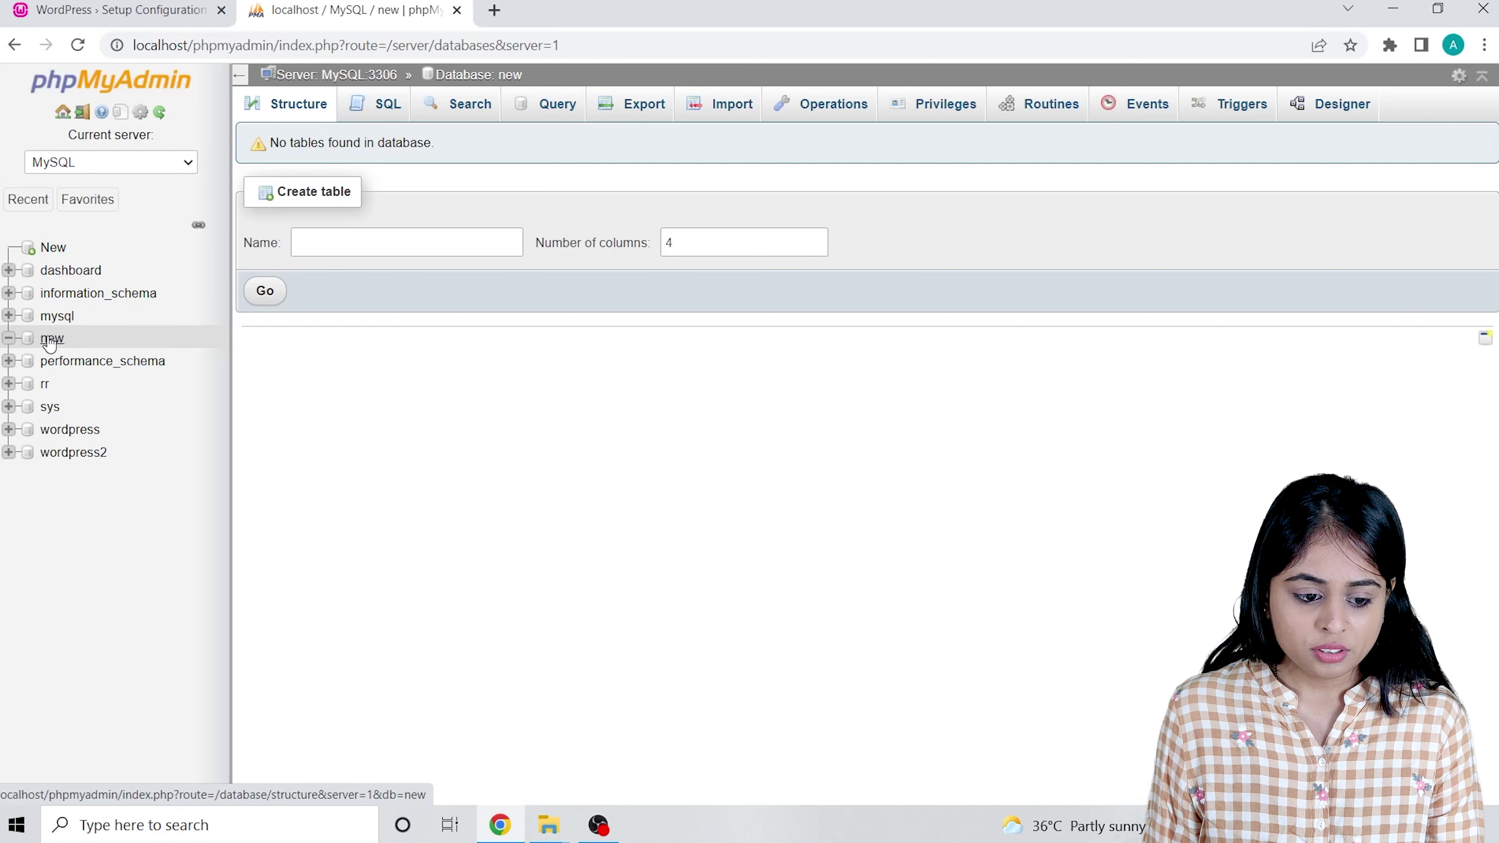
pyautogui.rightClick(49, 343)
pyautogui.press('Escape')
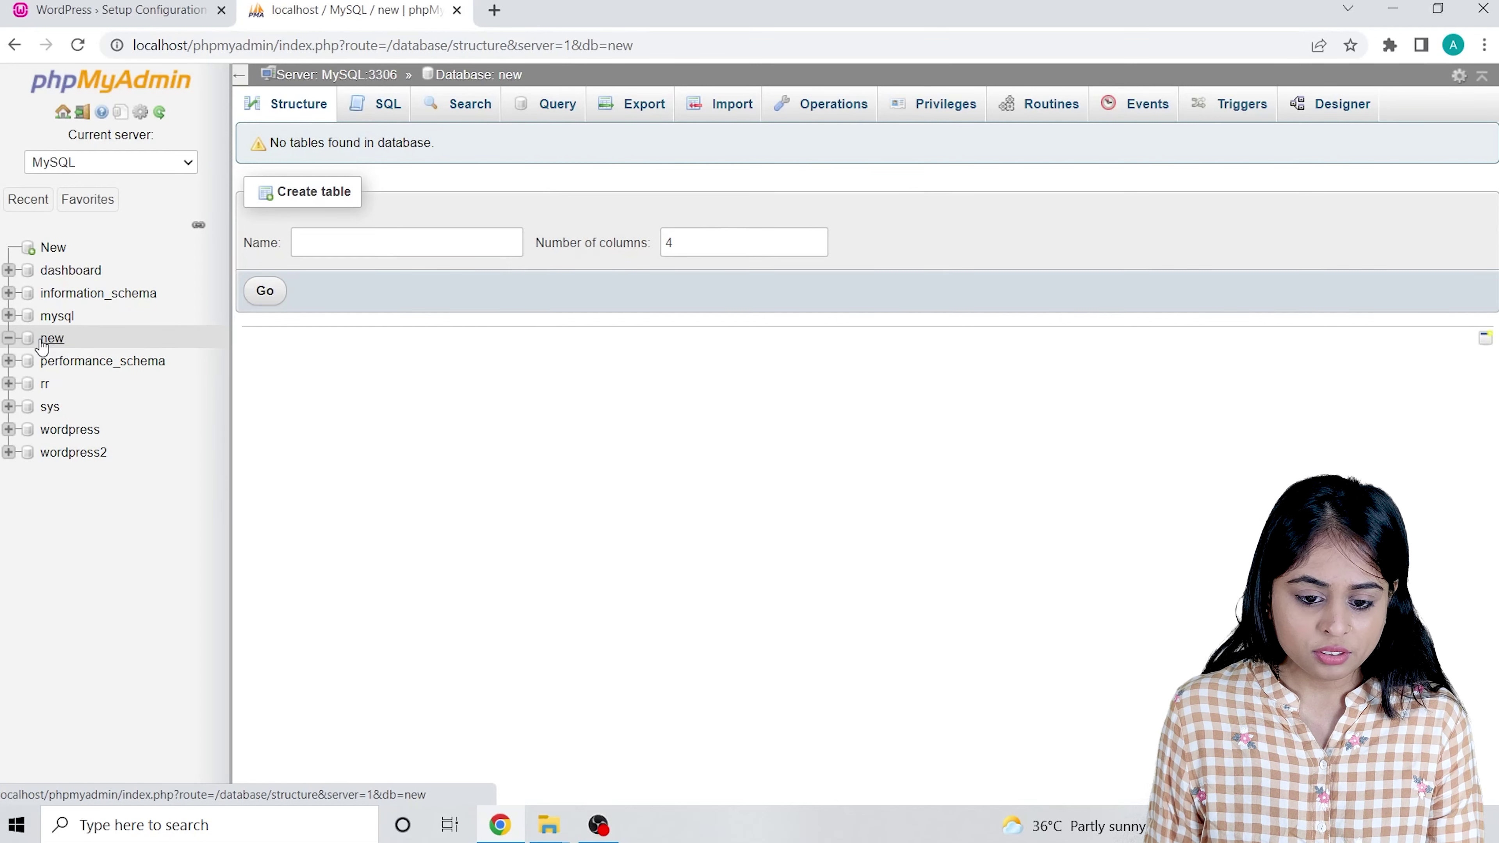
# Rename the database new to new_wordpress from its Operations page and confirm.
pyautogui.click(860, 115)
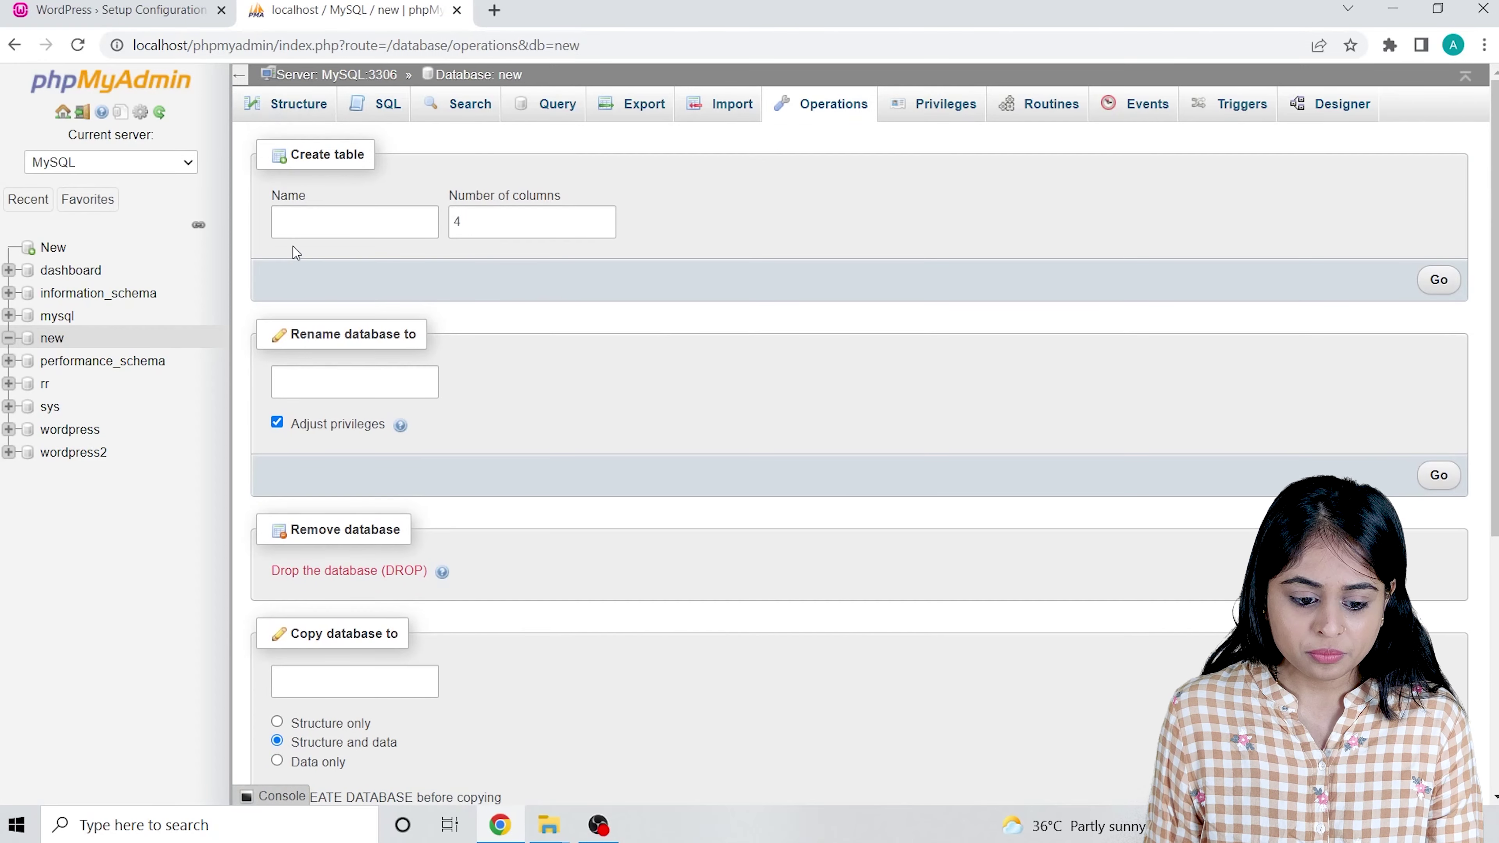
pyautogui.scroll(-5, 295, 253)
pyautogui.scroll(5, 376, 296)
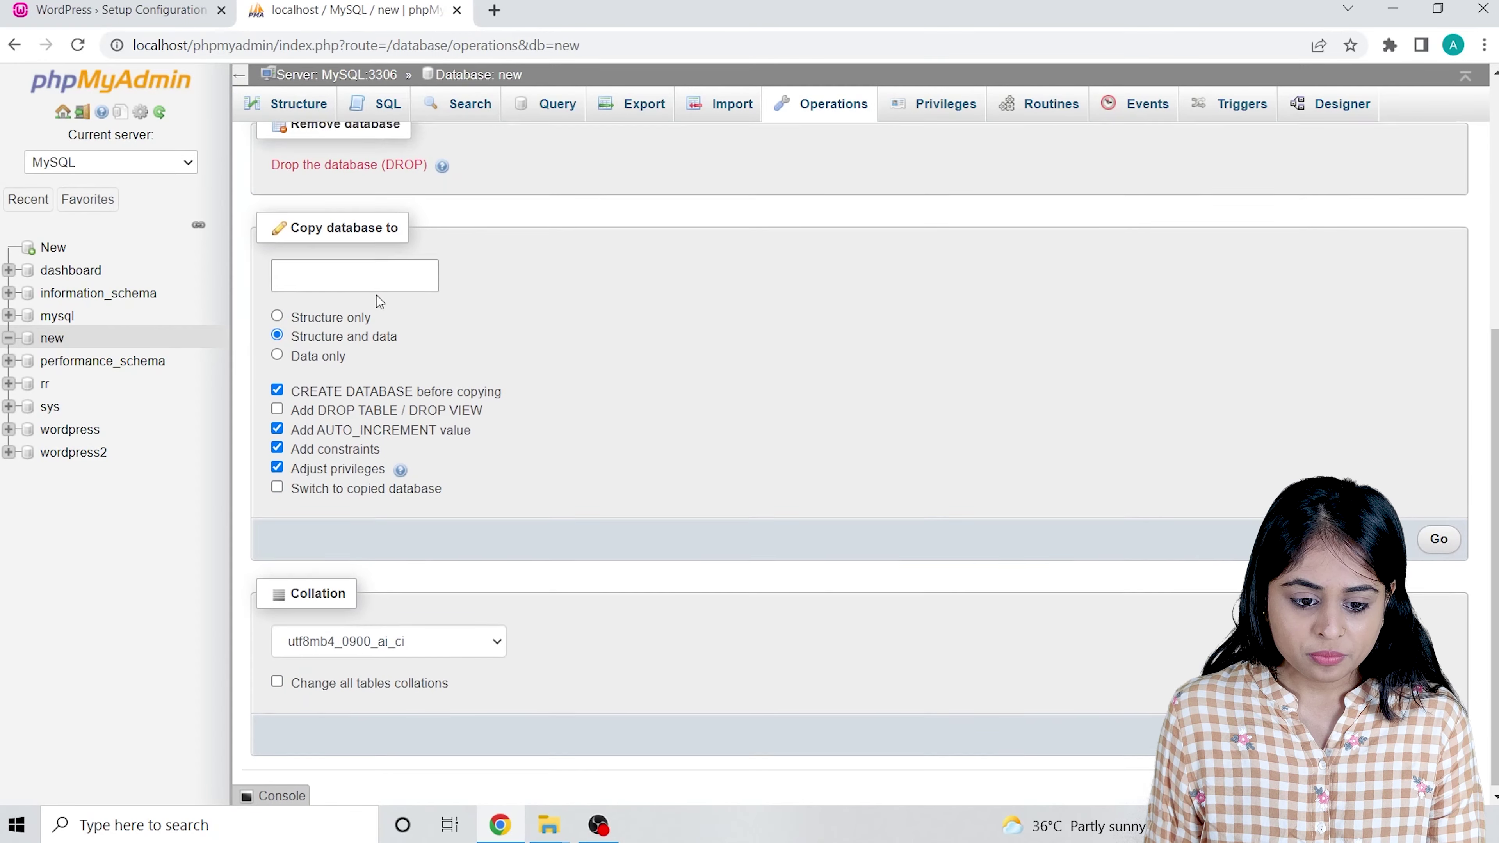
pyautogui.scroll(-2, 392, 430)
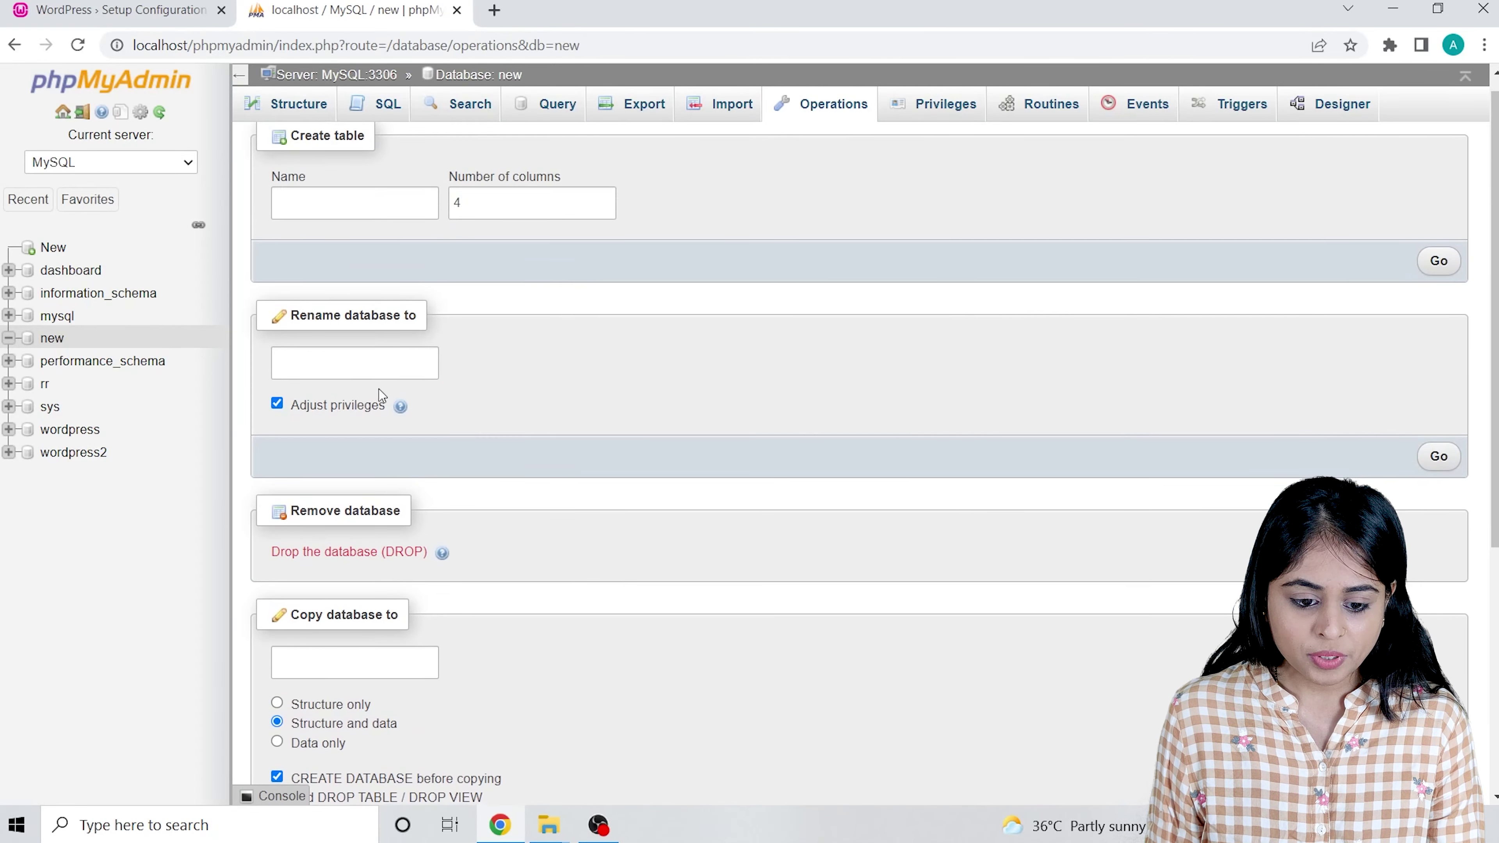
pyautogui.scroll(2, 384, 358)
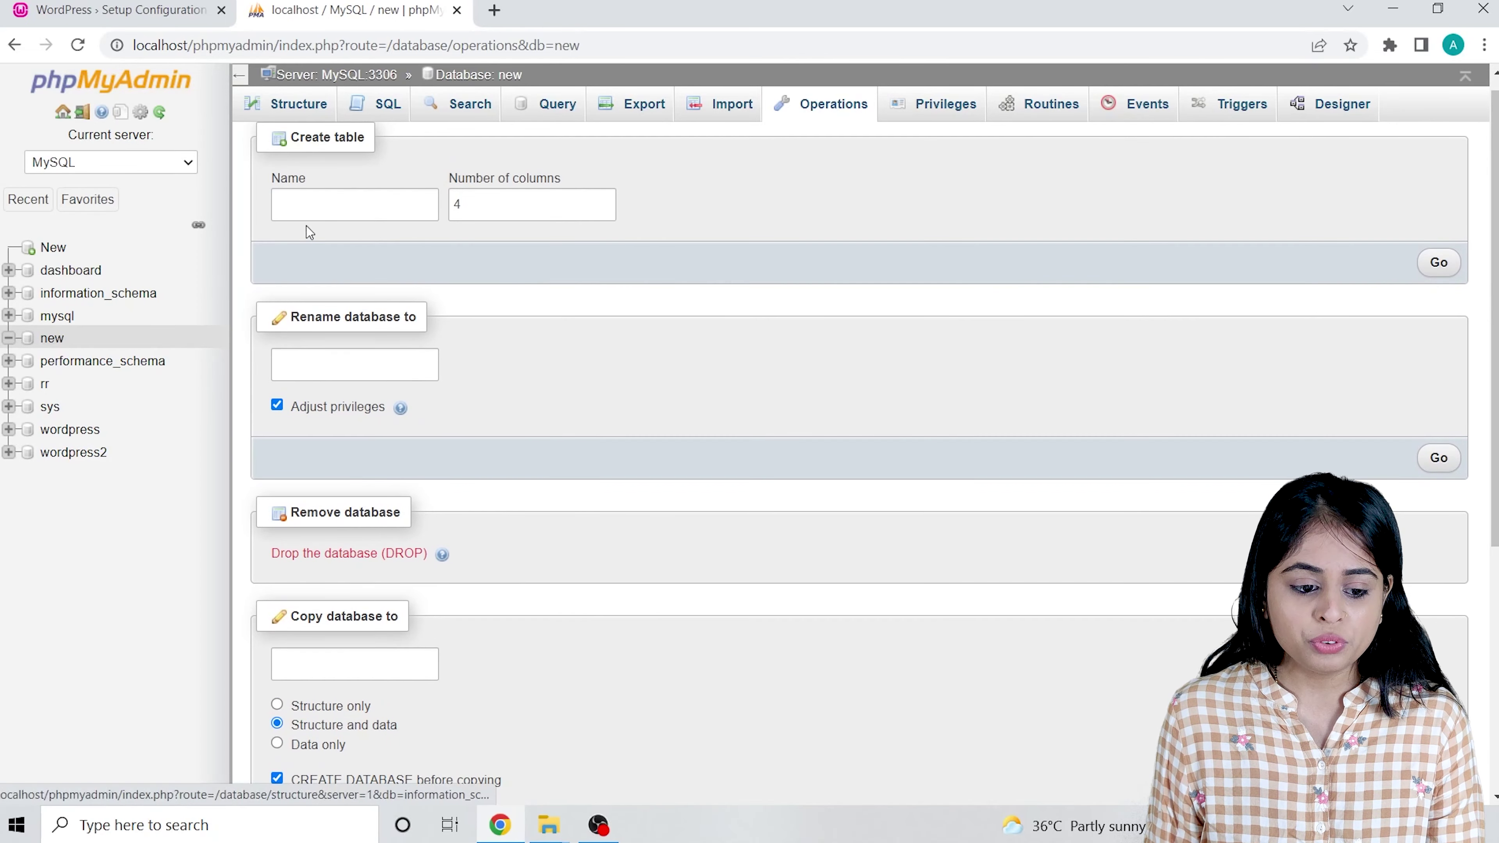
pyautogui.scroll(1, 391, 322)
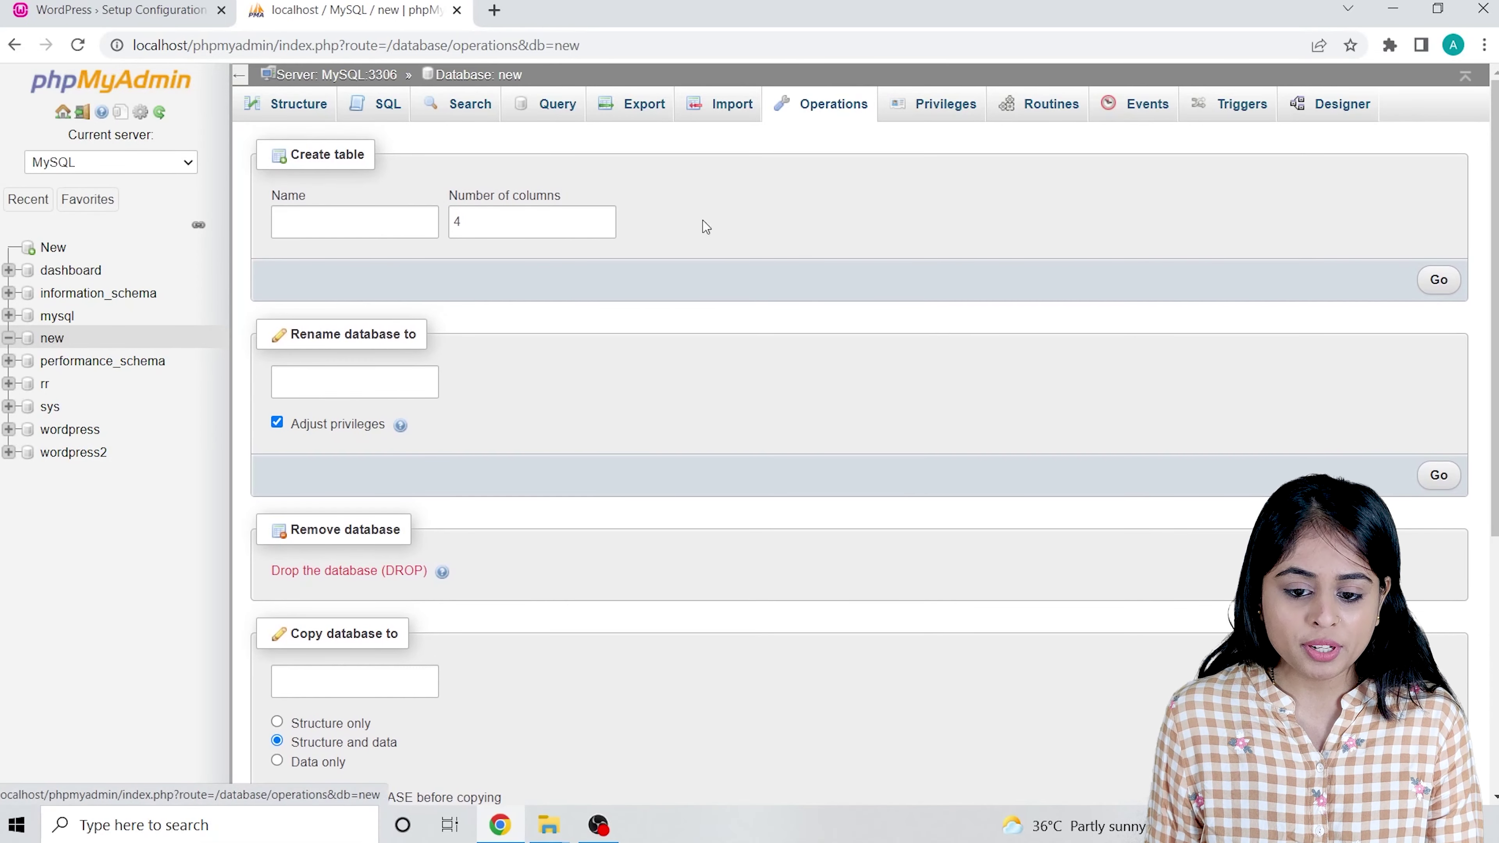
pyautogui.click(347, 385)
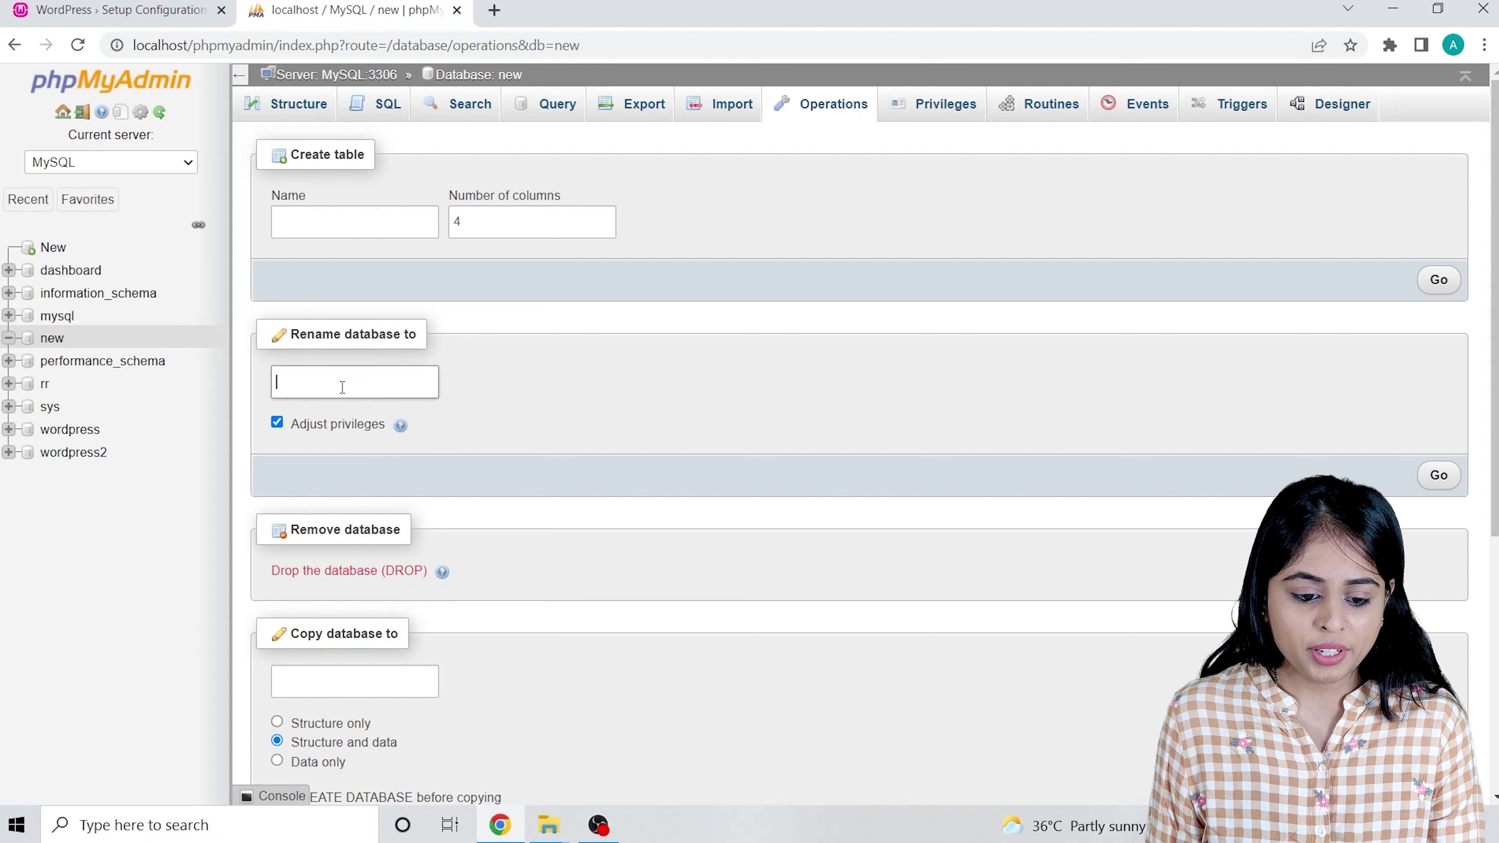
pyautogui.write('new')
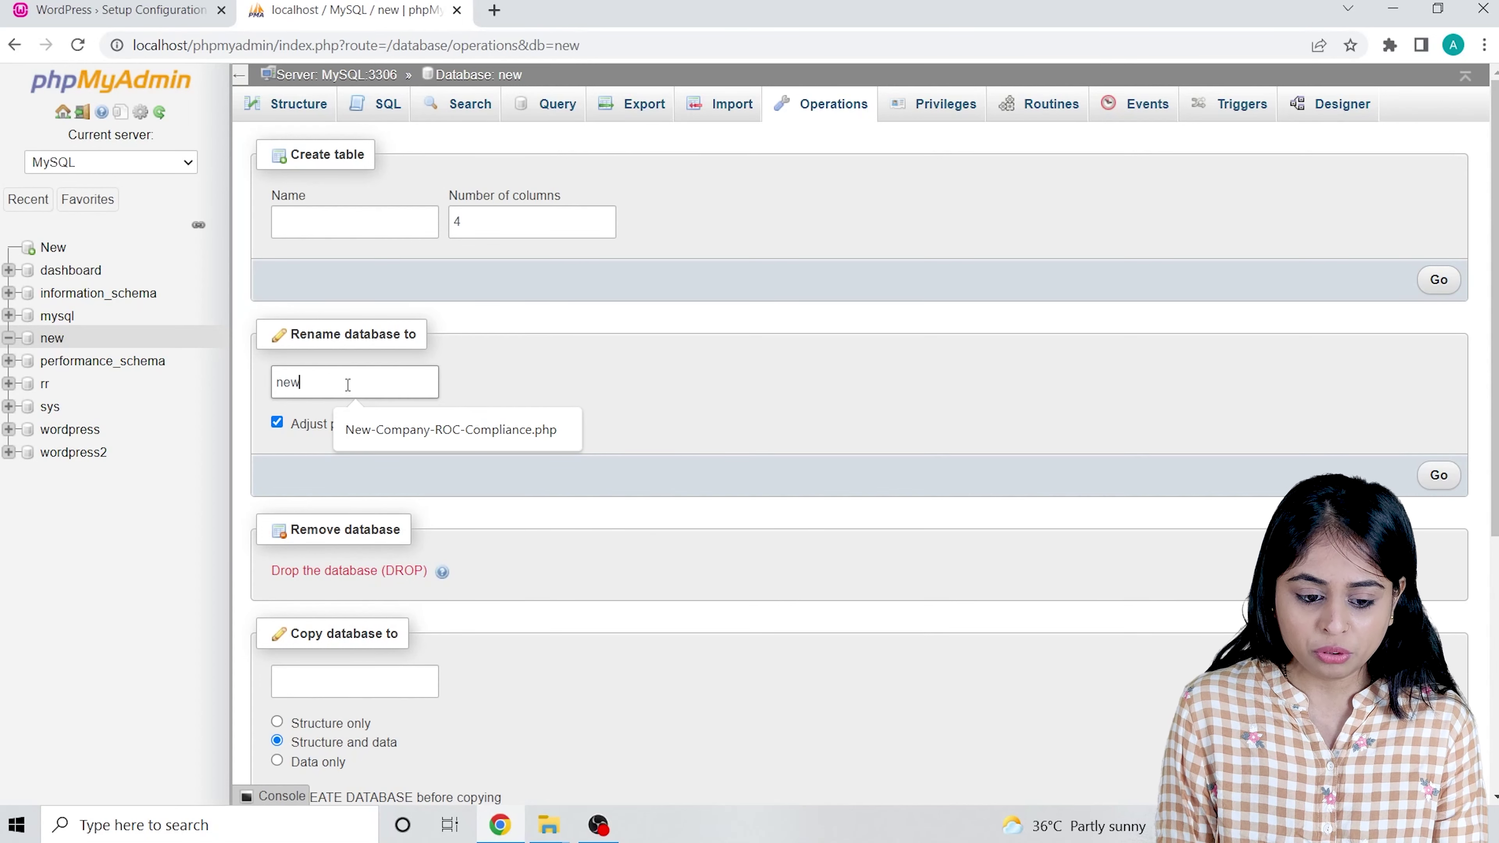
pyautogui.write('_wo')
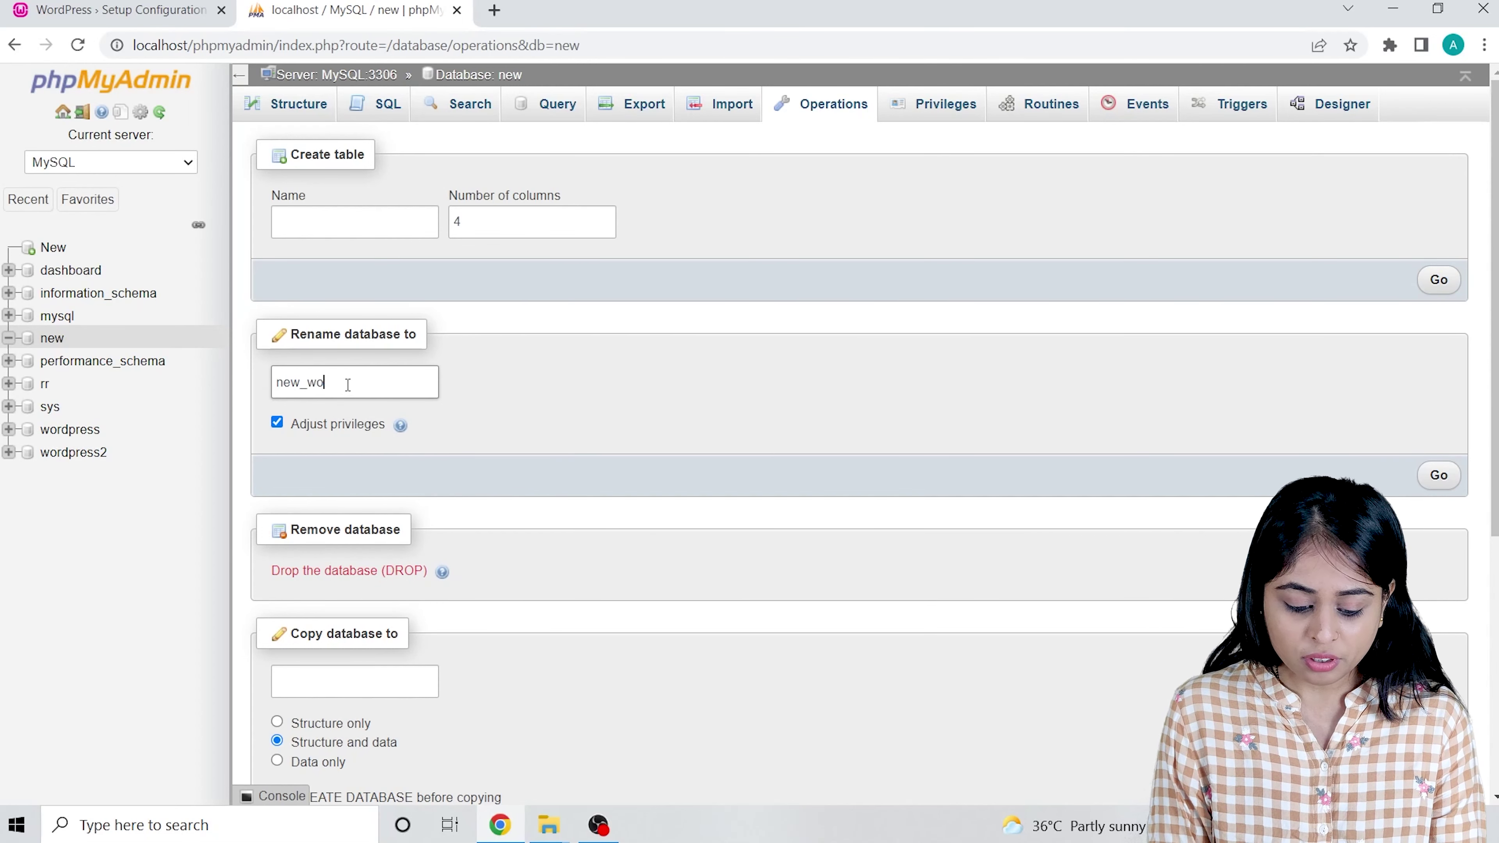
pyautogui.write('rdpress')
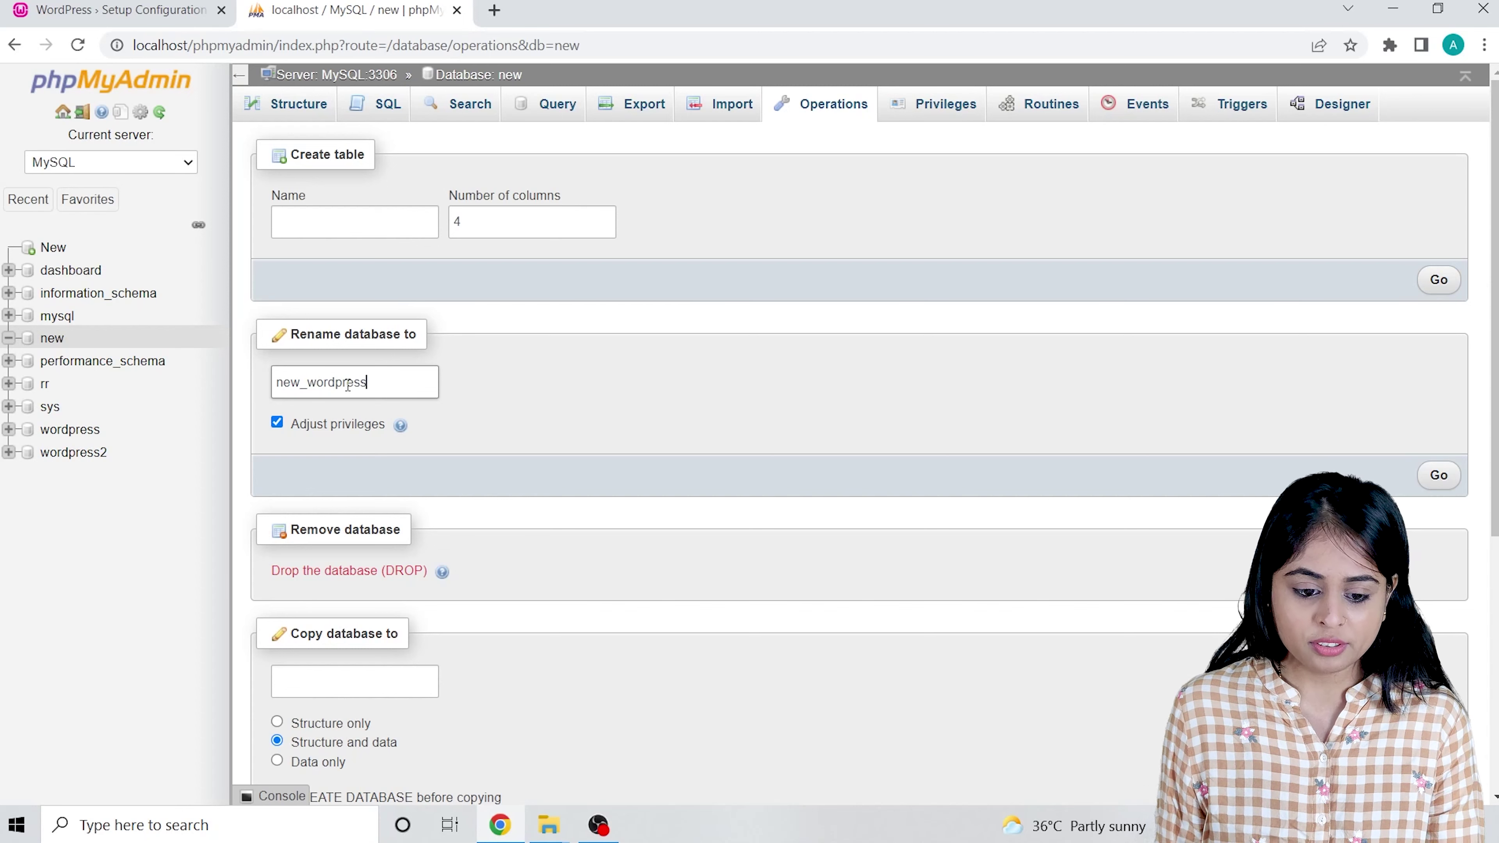
pyautogui.click(1433, 475)
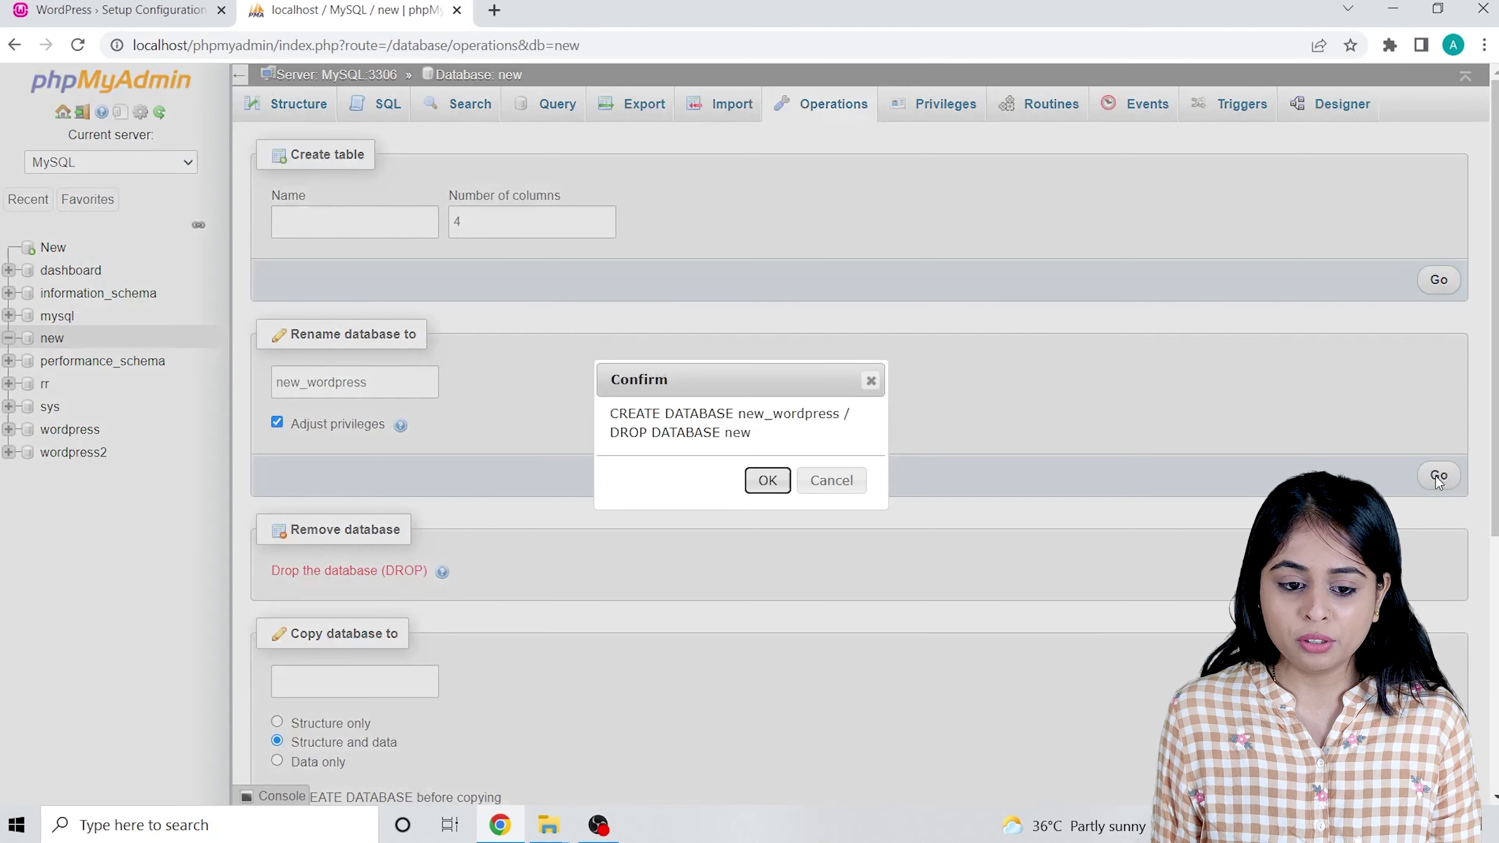
pyautogui.click(767, 481)
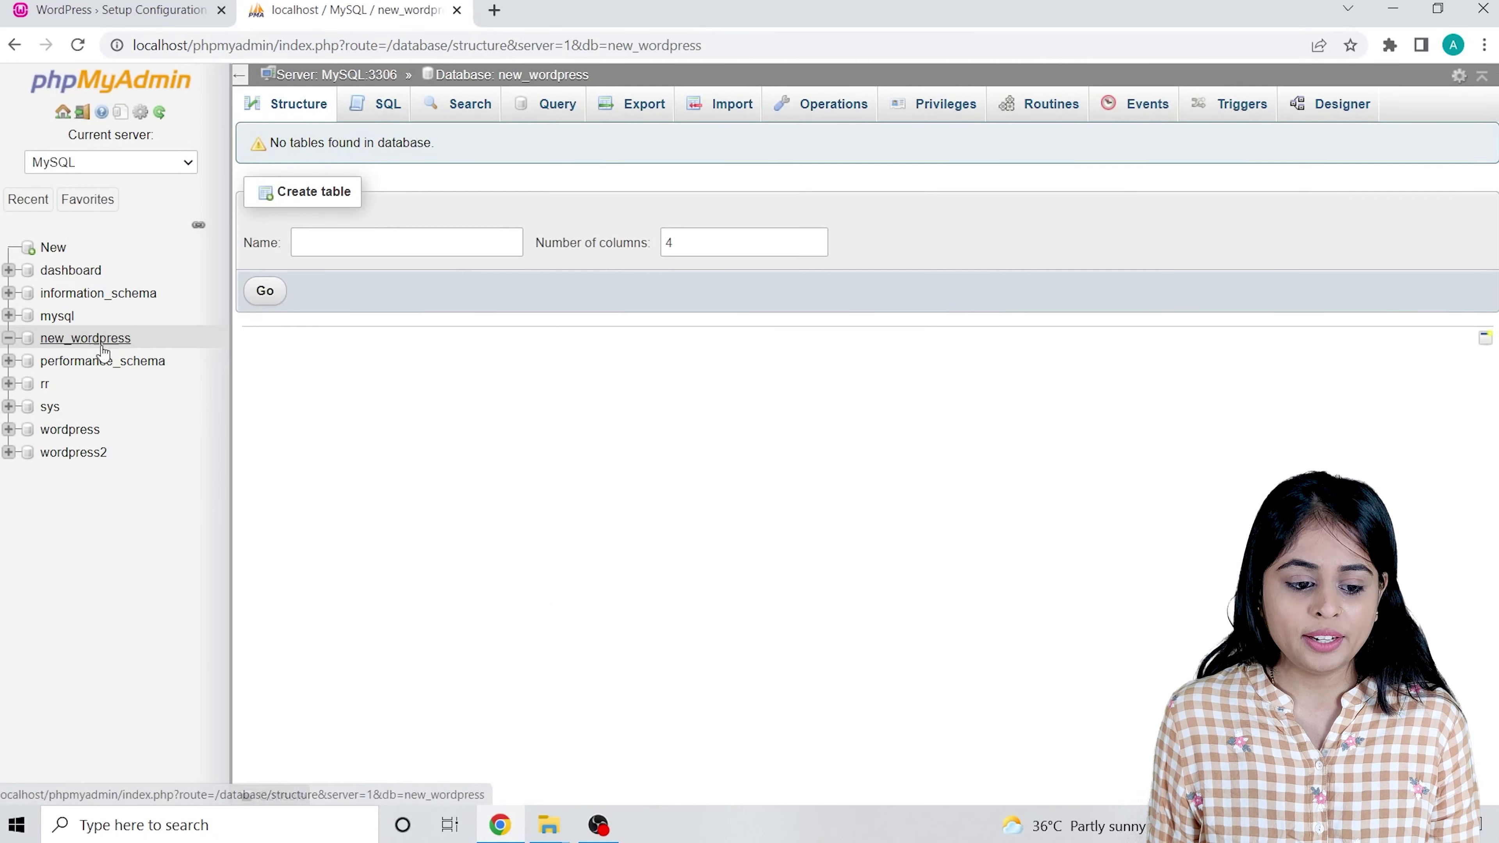
pyautogui.moveTo(131, 338); pyautogui.dragTo(39, 346)
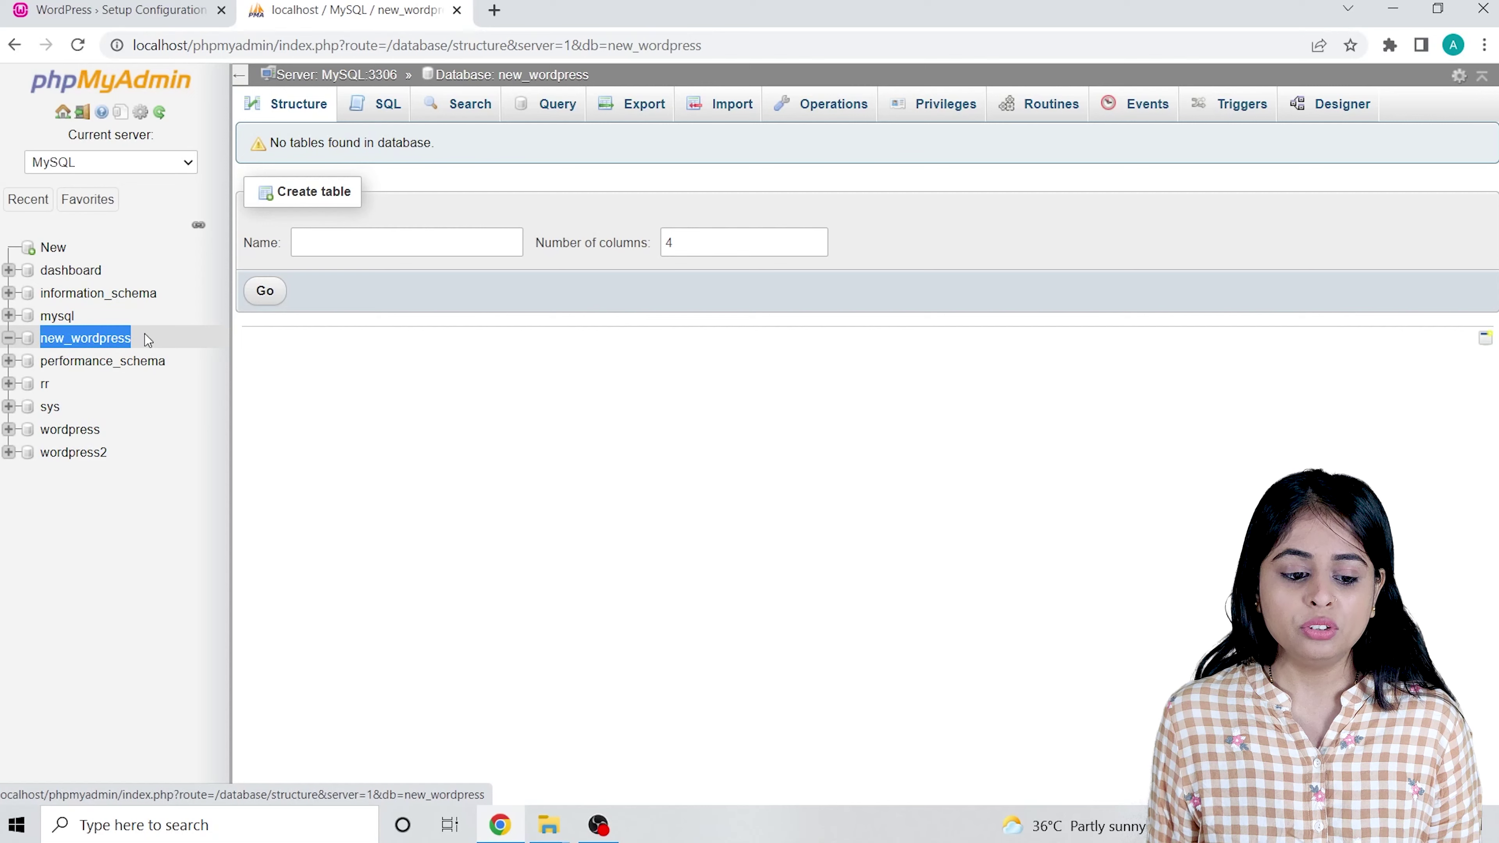
# Switch back to the WordPress Setup Configuration tab showing the welcome page.
pyautogui.click(137, 346)
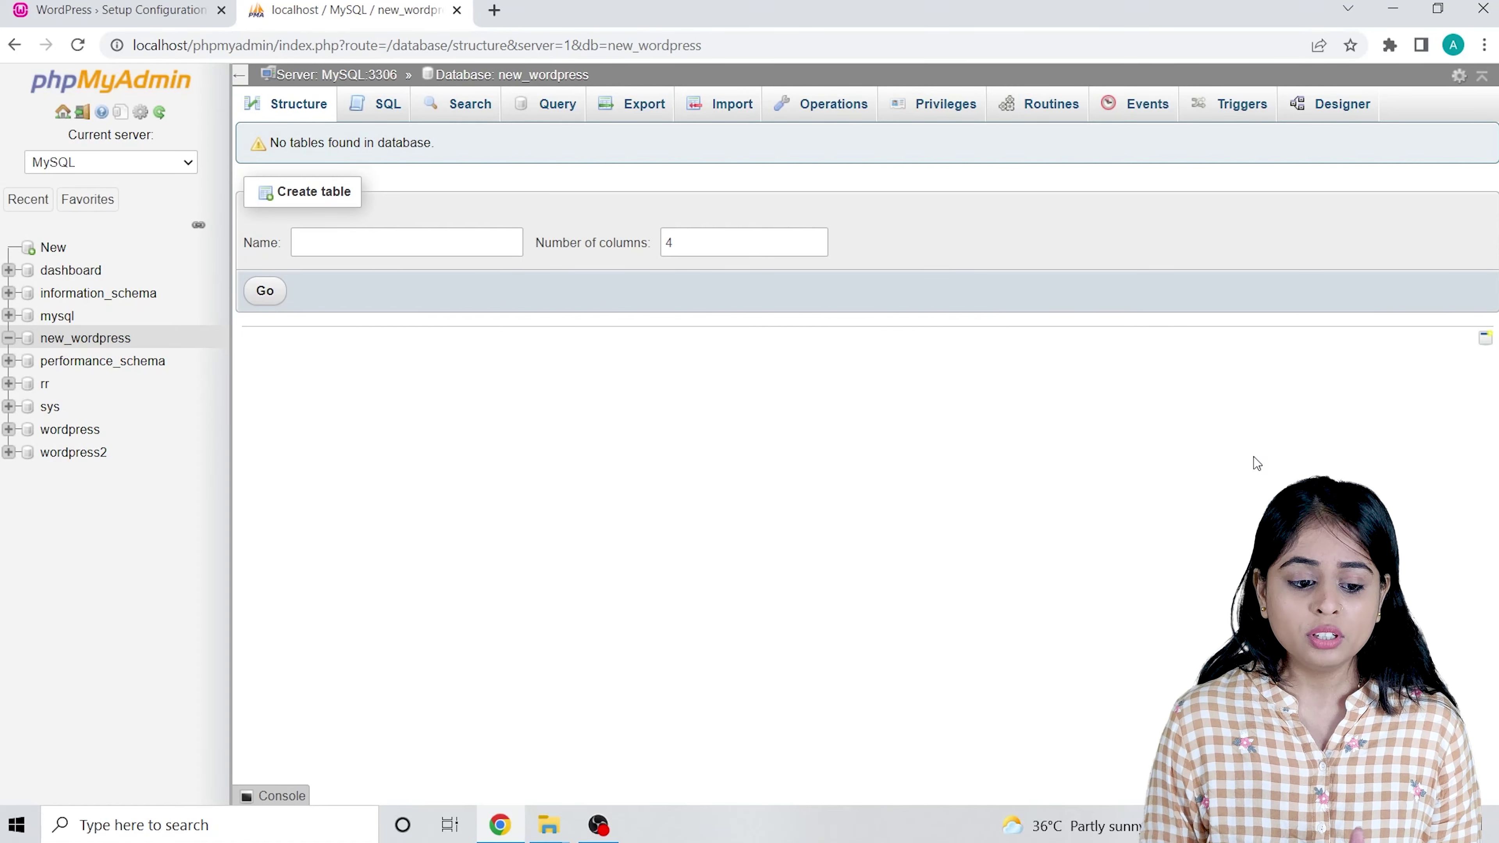
pyautogui.click(58, 5)
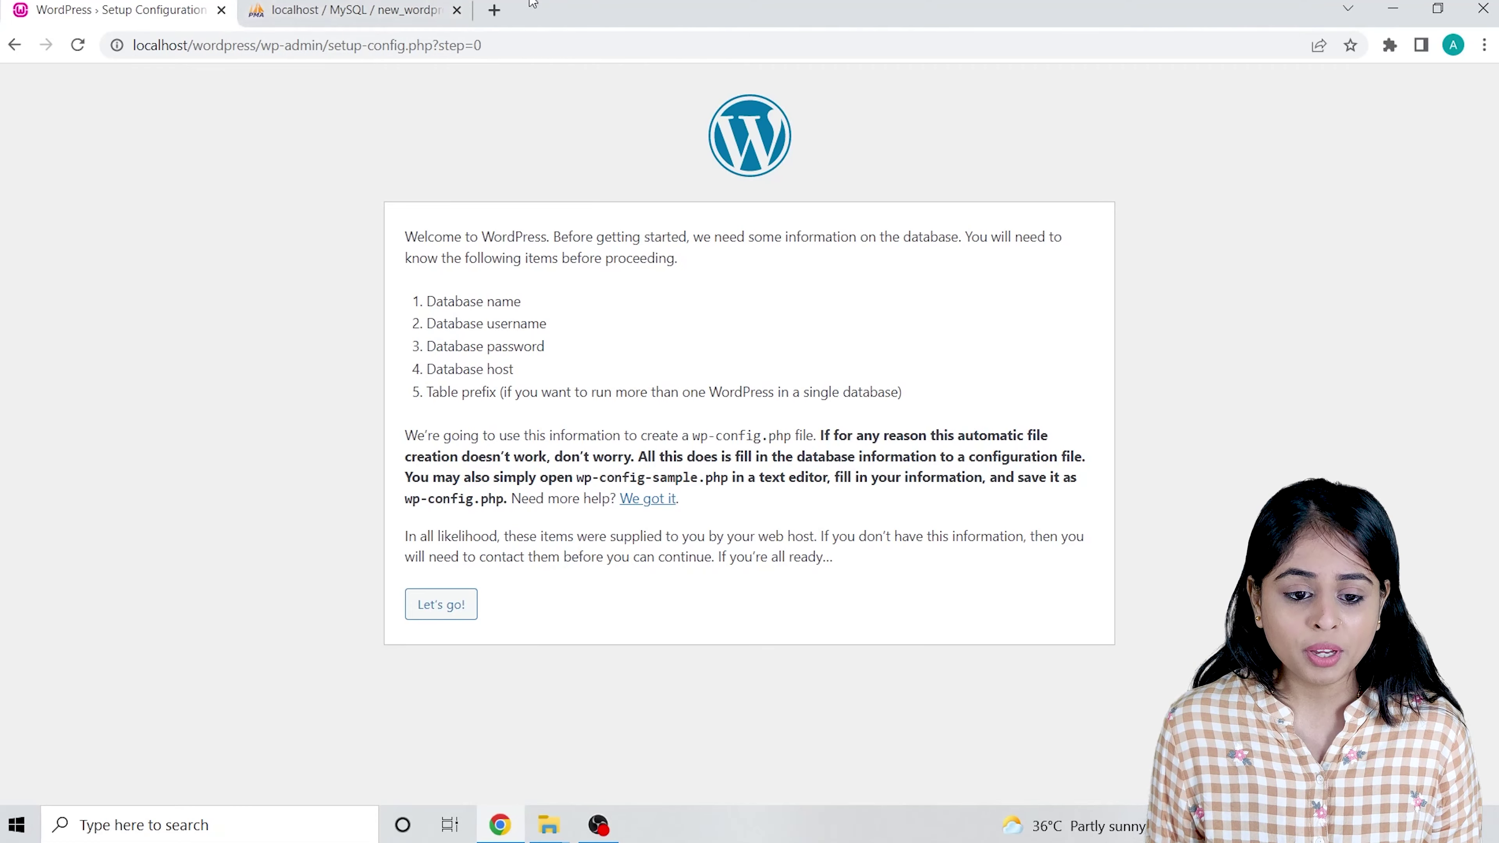
# Open the database connection form and copy the new_wordpress database name from phpMyAdmin.
pyautogui.click(407, 7)
pyautogui.click(149, 11)
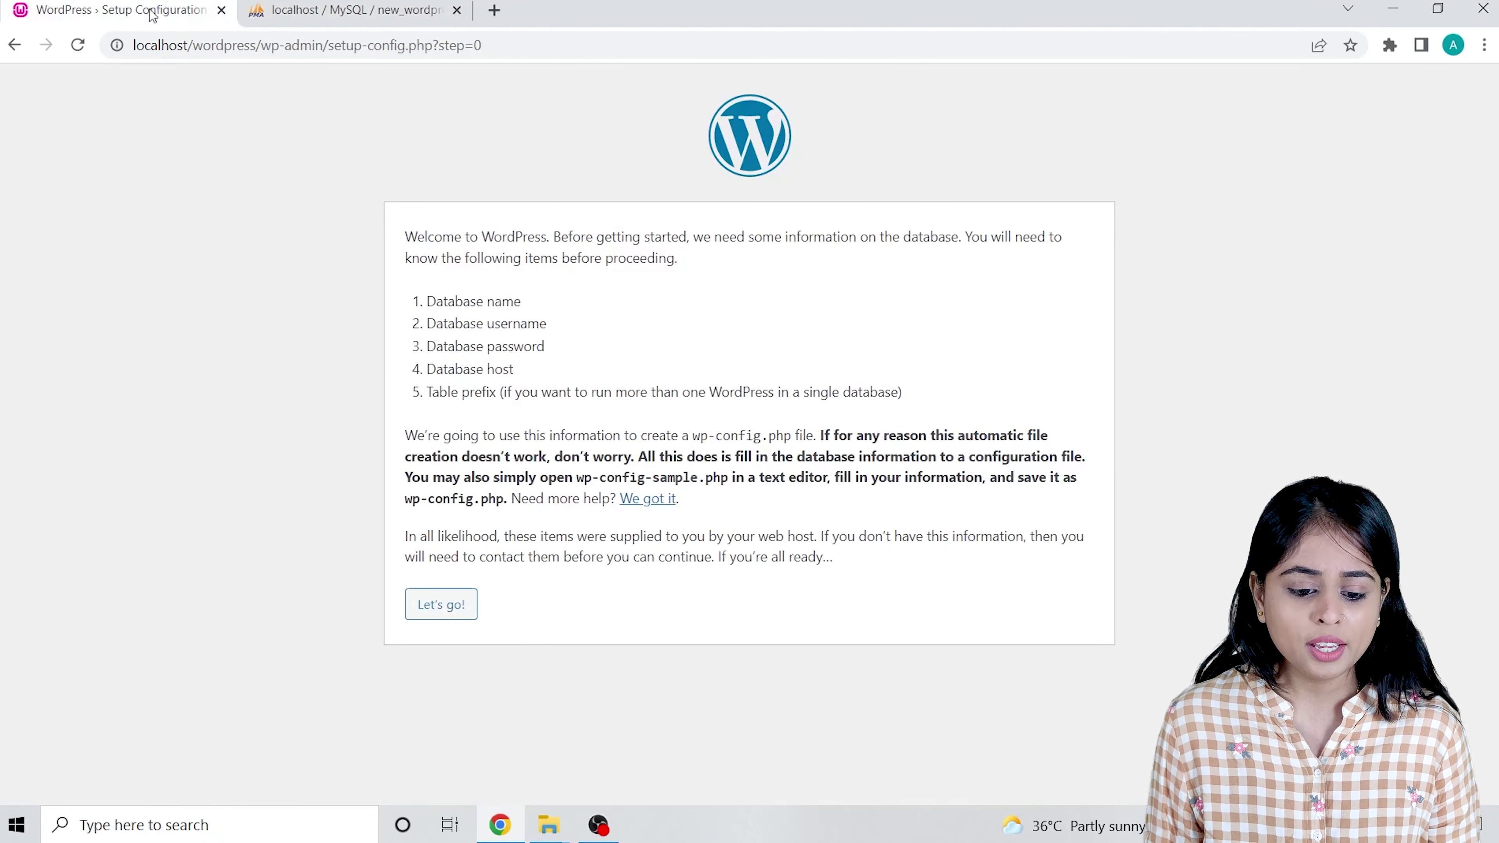
pyautogui.click(429, 614)
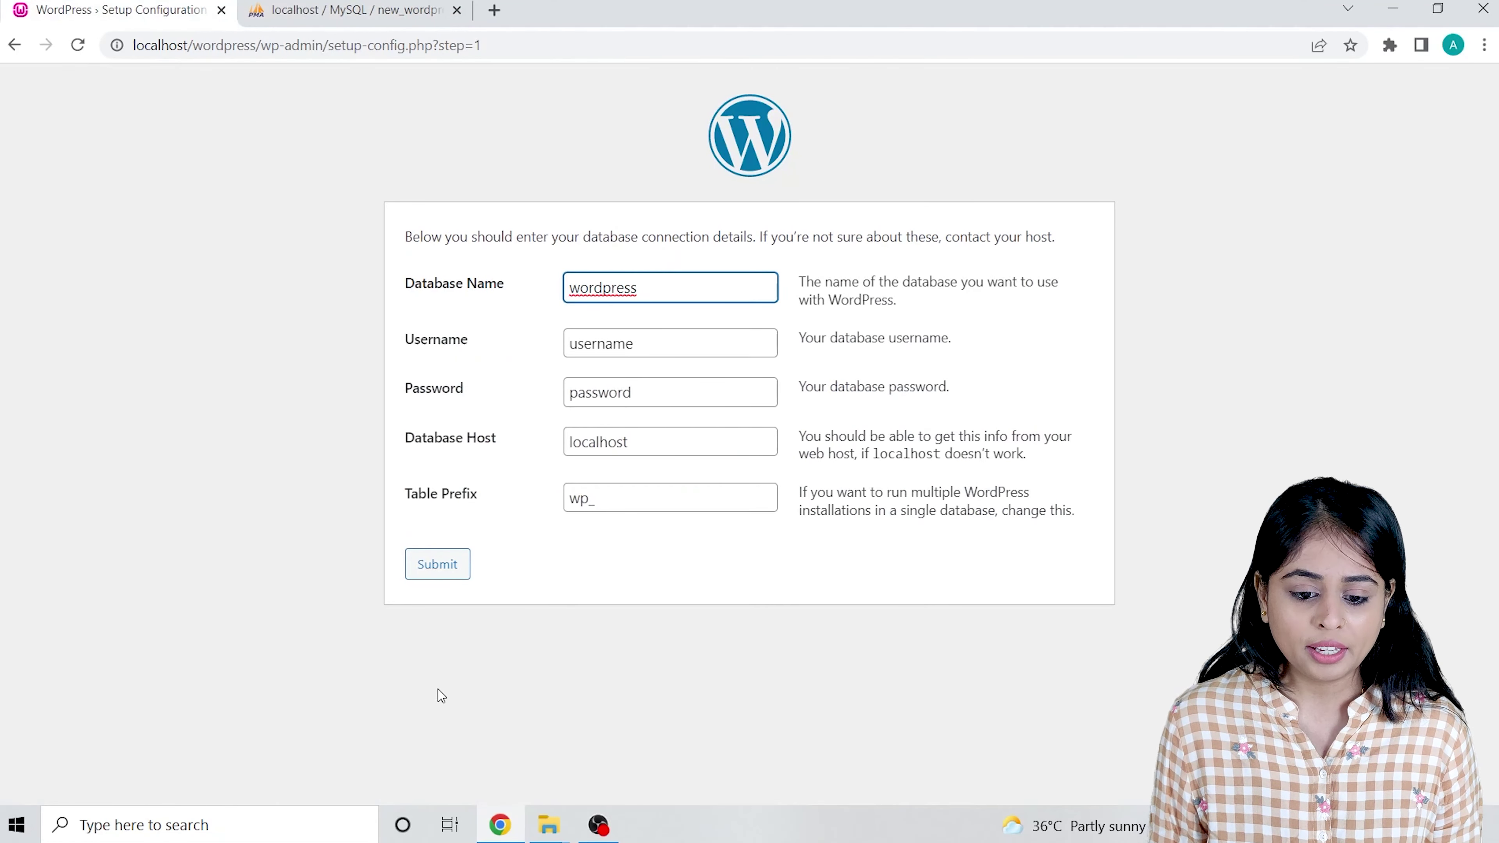
pyautogui.moveTo(434, 290); pyautogui.dragTo(557, 293)
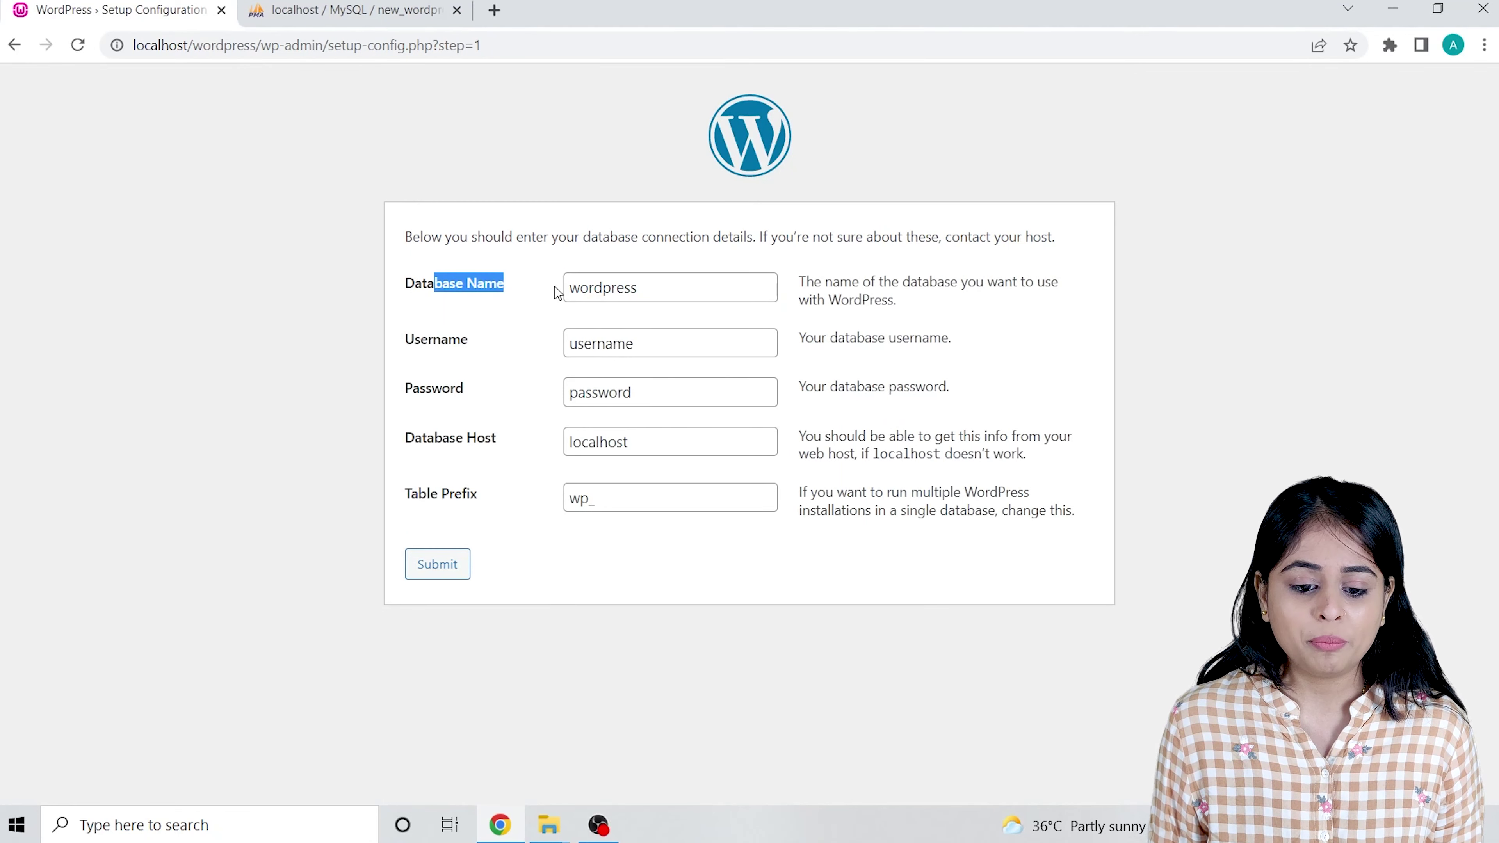
pyautogui.click(348, 10)
pyautogui.moveTo(144, 342); pyautogui.dragTo(29, 337)
pyautogui.hotkey('ctrl', 'c')
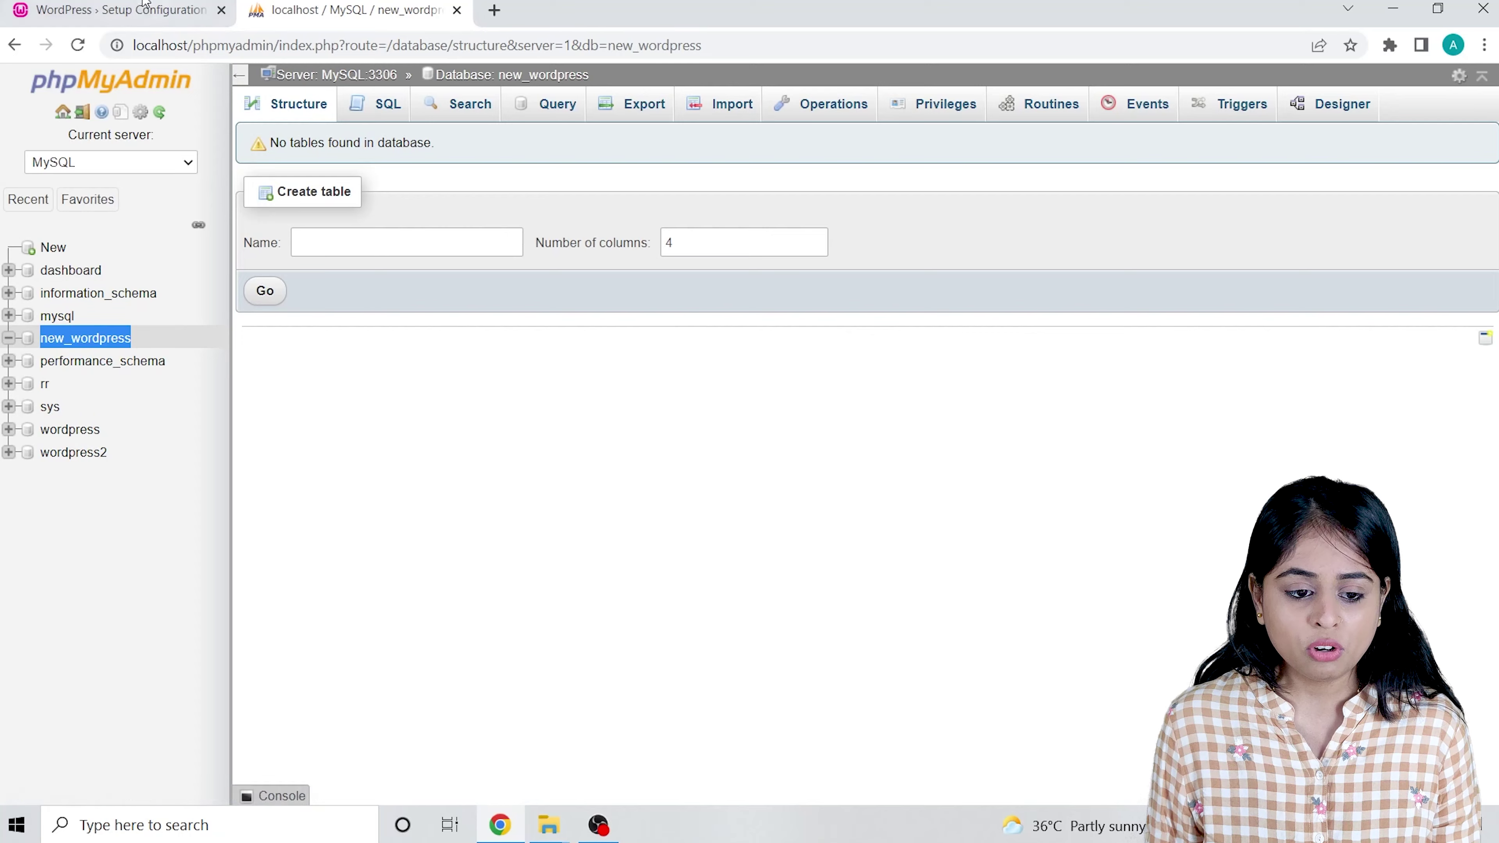
pyautogui.click(118, 10)
# Submit database name new_wordpress, username root and an empty password.
pyautogui.click(666, 288)
pyautogui.hotkey('ctrl', 'a')
pyautogui.hotkey('ctrl', 'v')
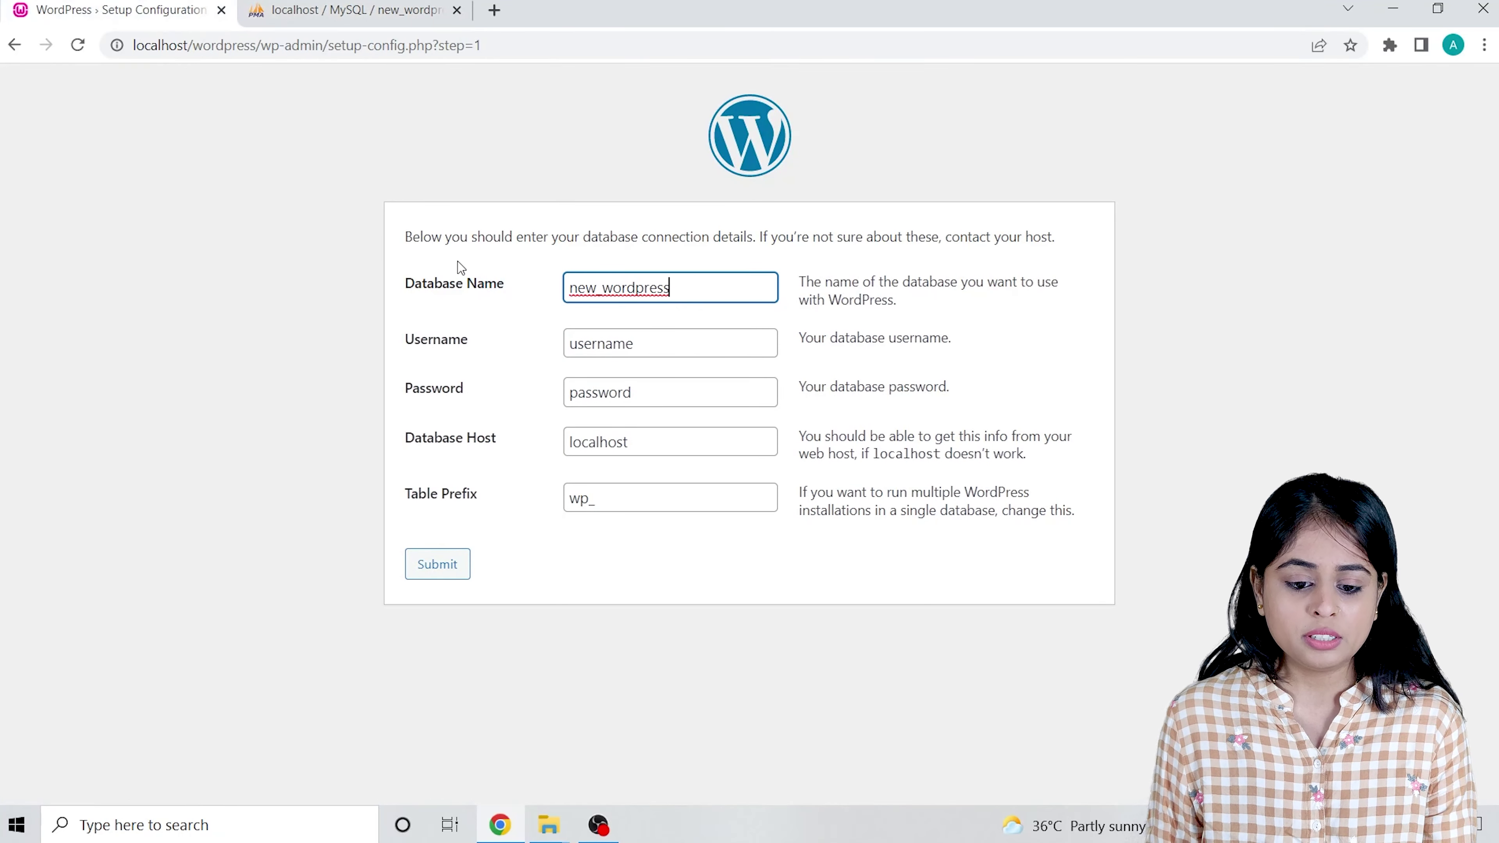
pyautogui.press('Tab')
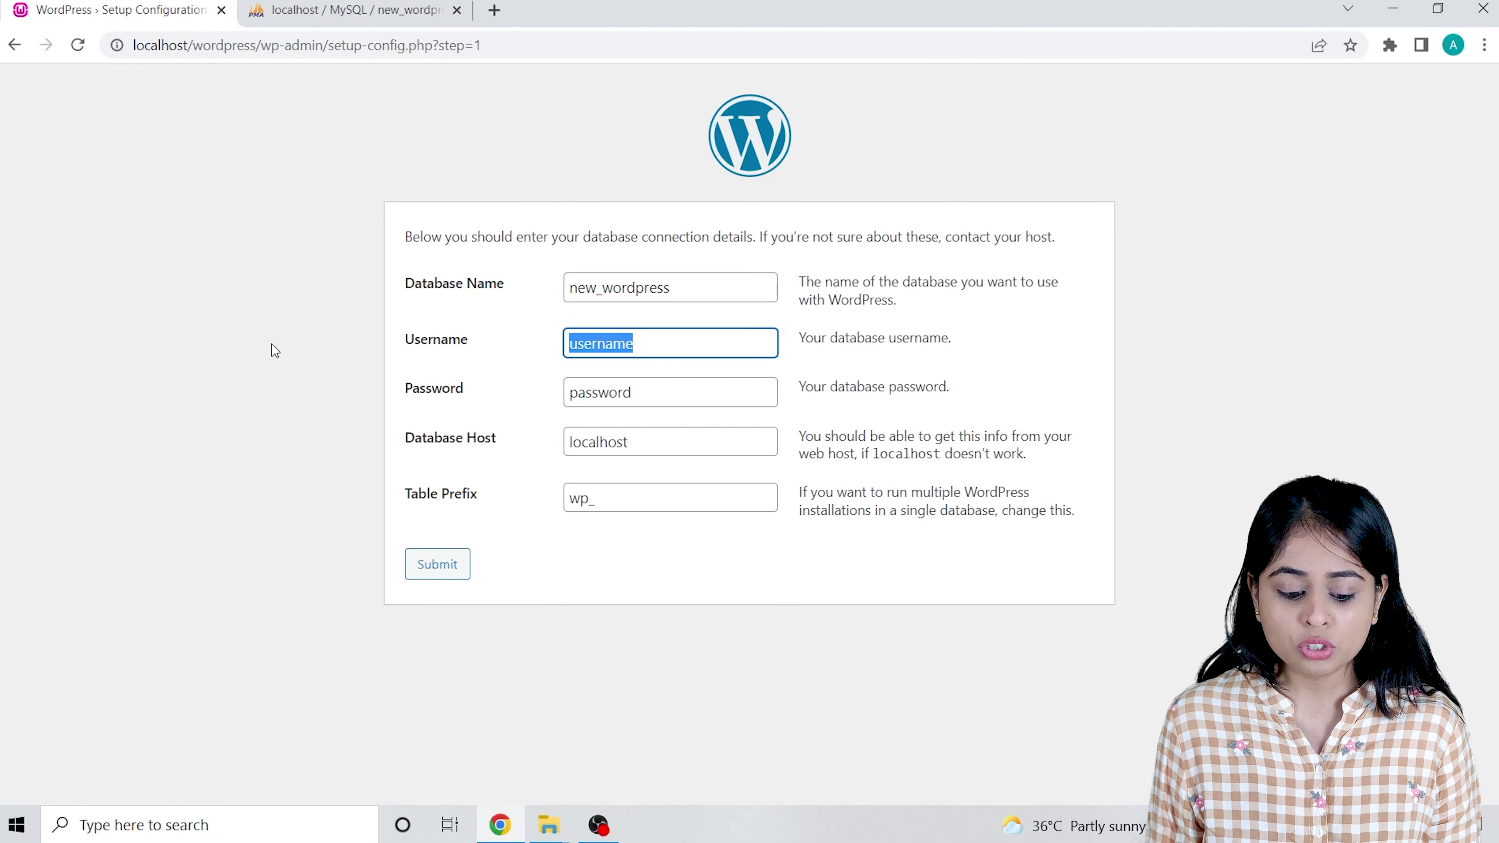
pyautogui.write('root')
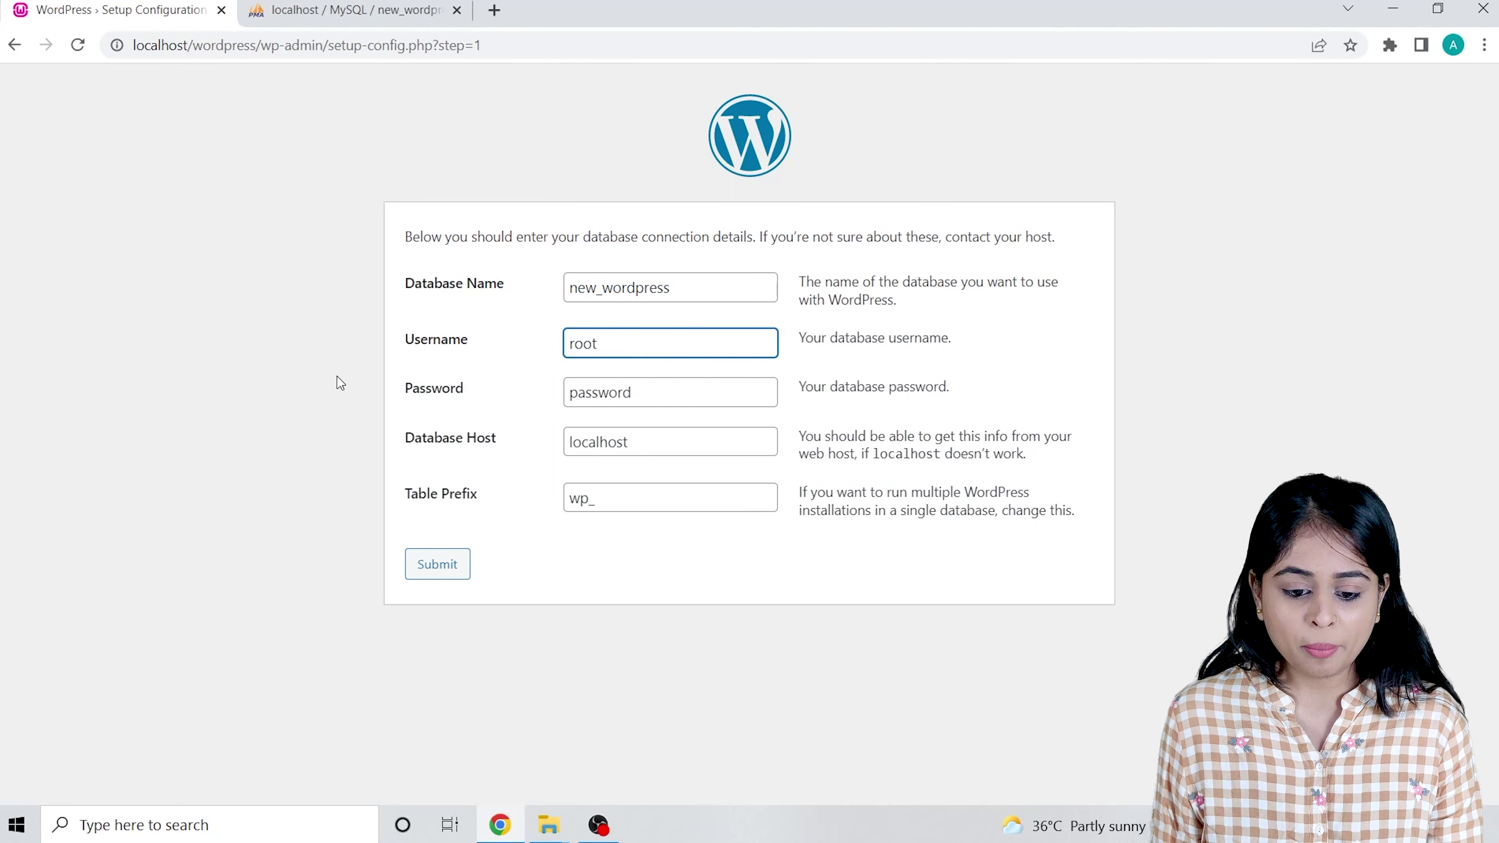
pyautogui.press('Tab')
pyautogui.press('BackSpace')
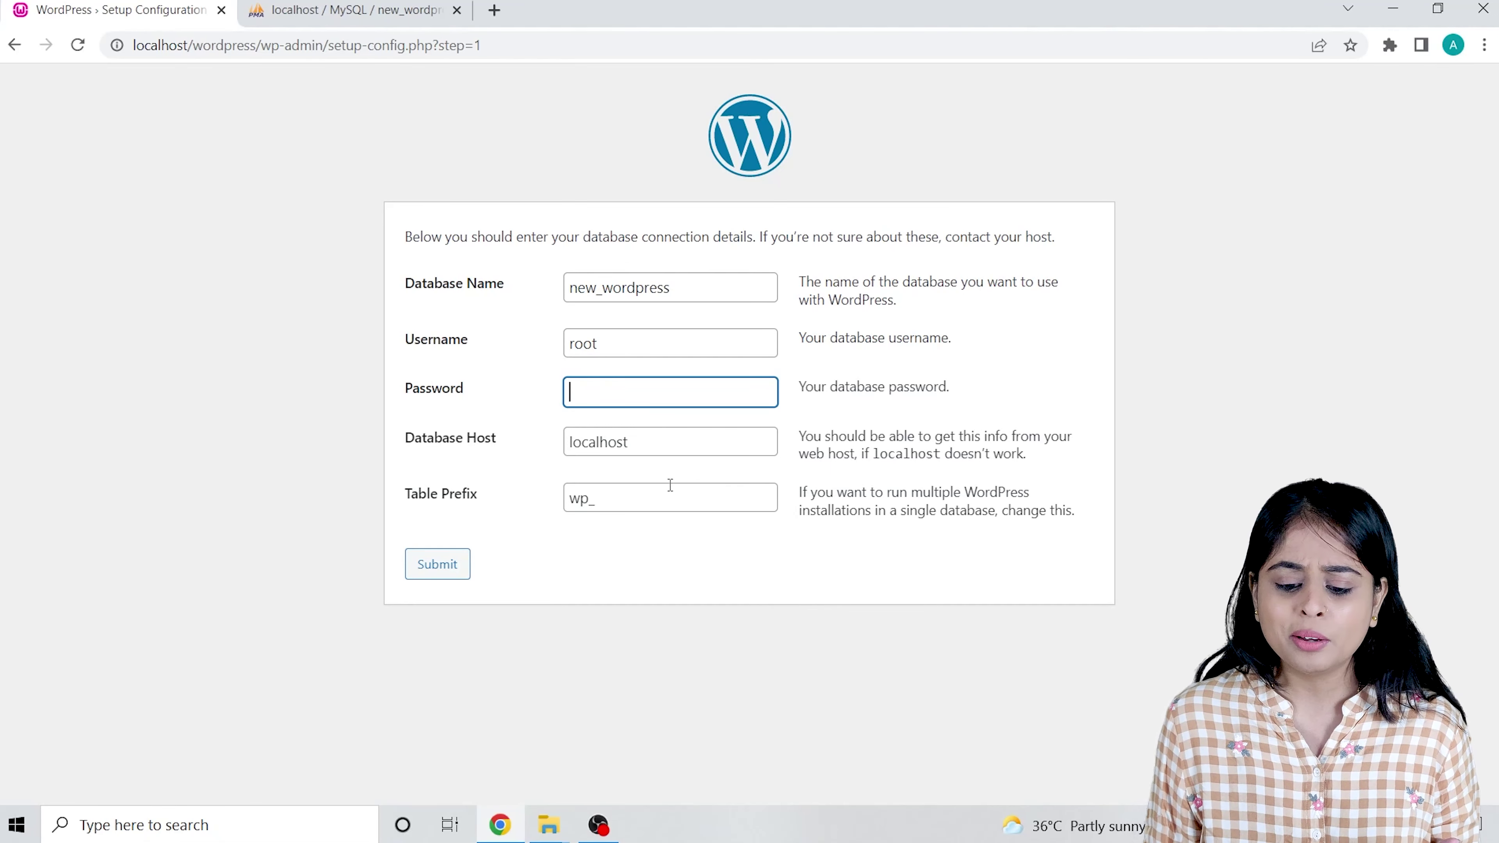
pyautogui.click(450, 576)
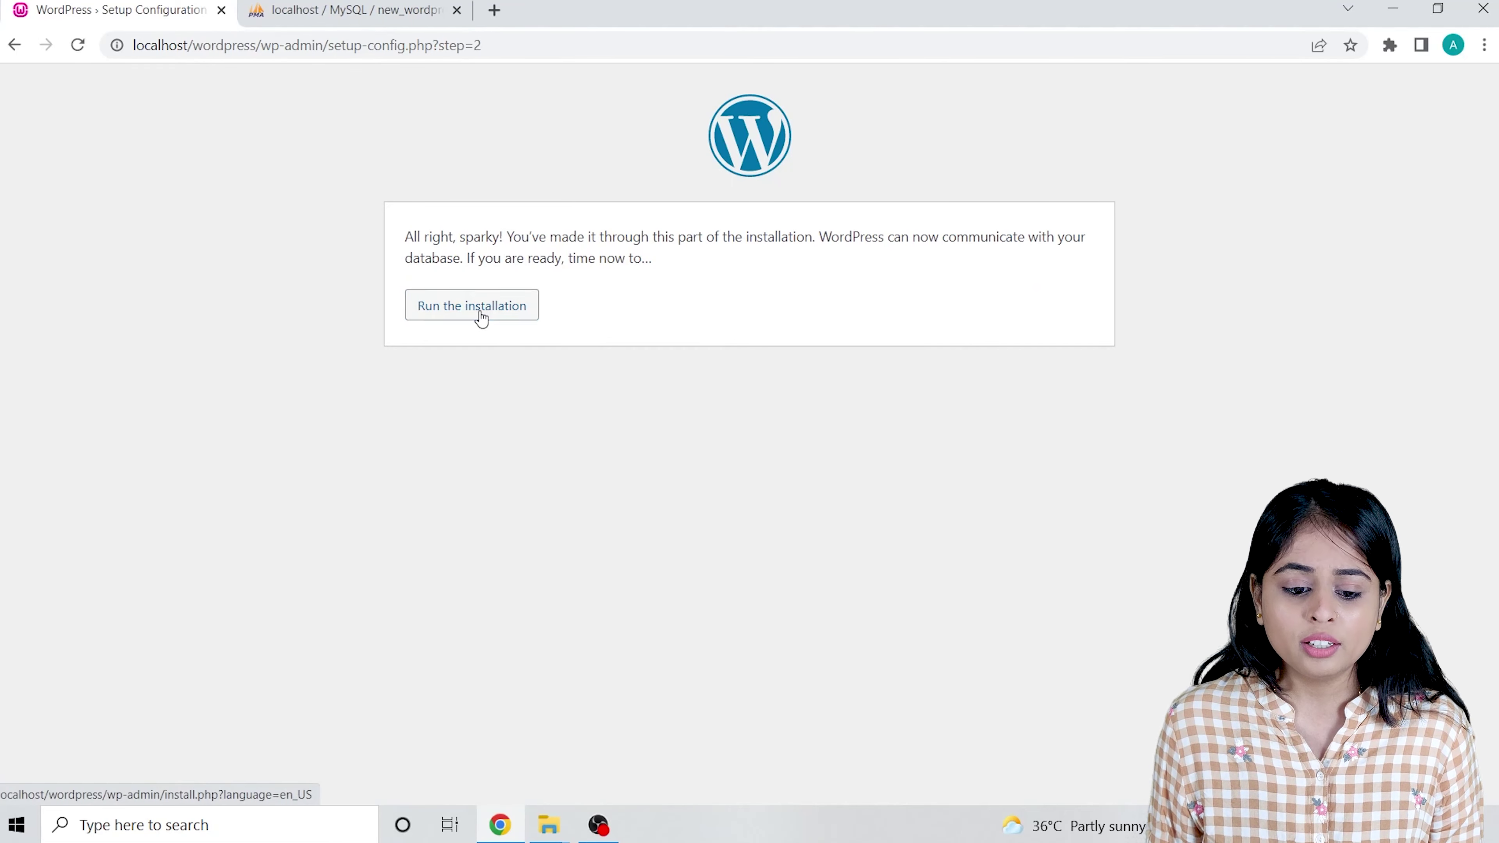
# Start the installation, enter the site title and admin username, and select the generated password.
pyautogui.click(482, 317)
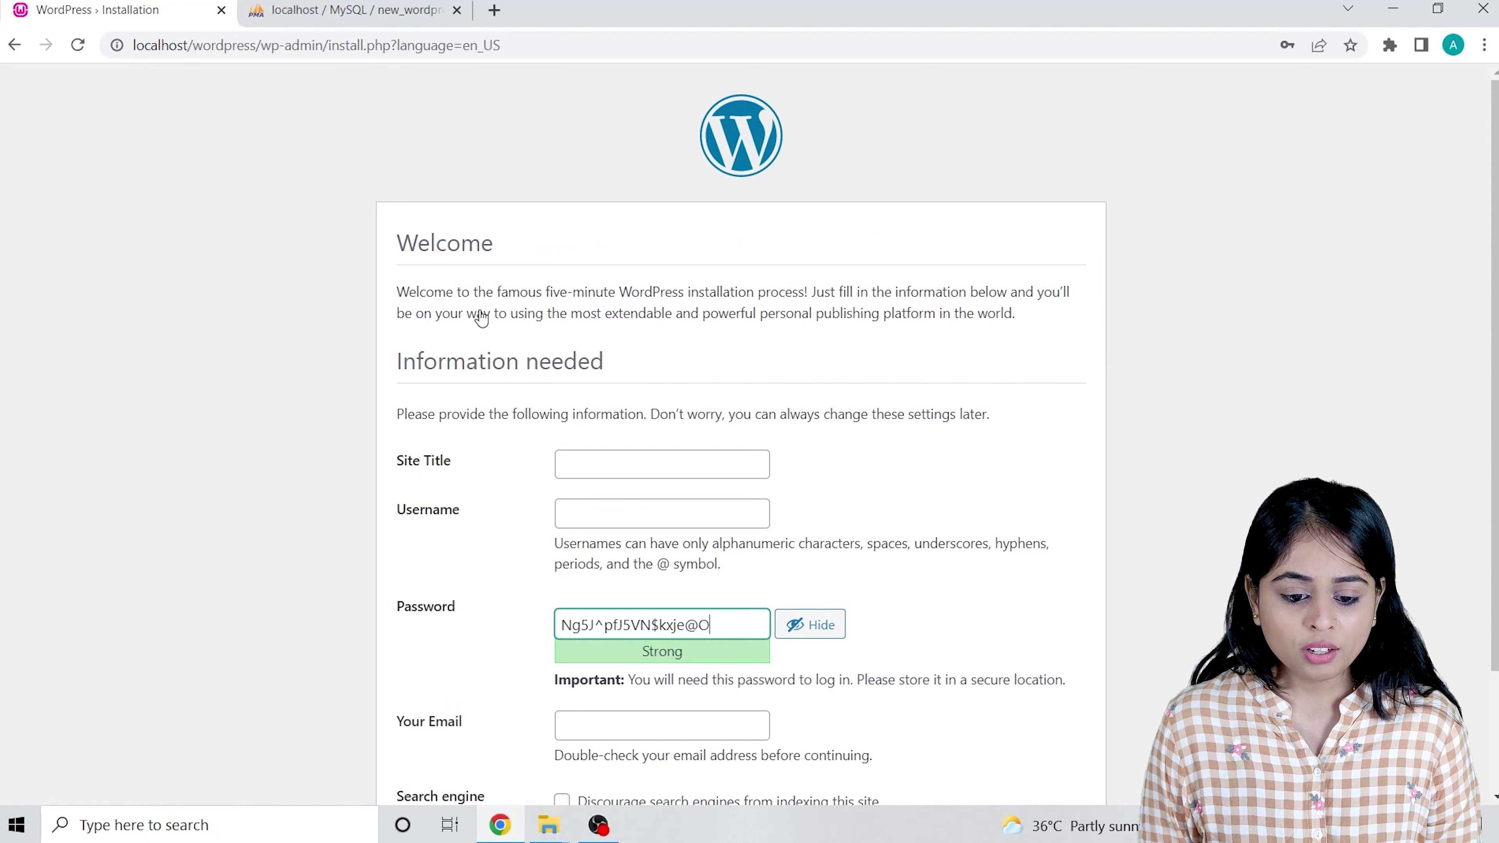
pyautogui.scroll(-3, 565, 375)
pyautogui.scroll(3, 686, 431)
pyautogui.scroll(-3, 688, 420)
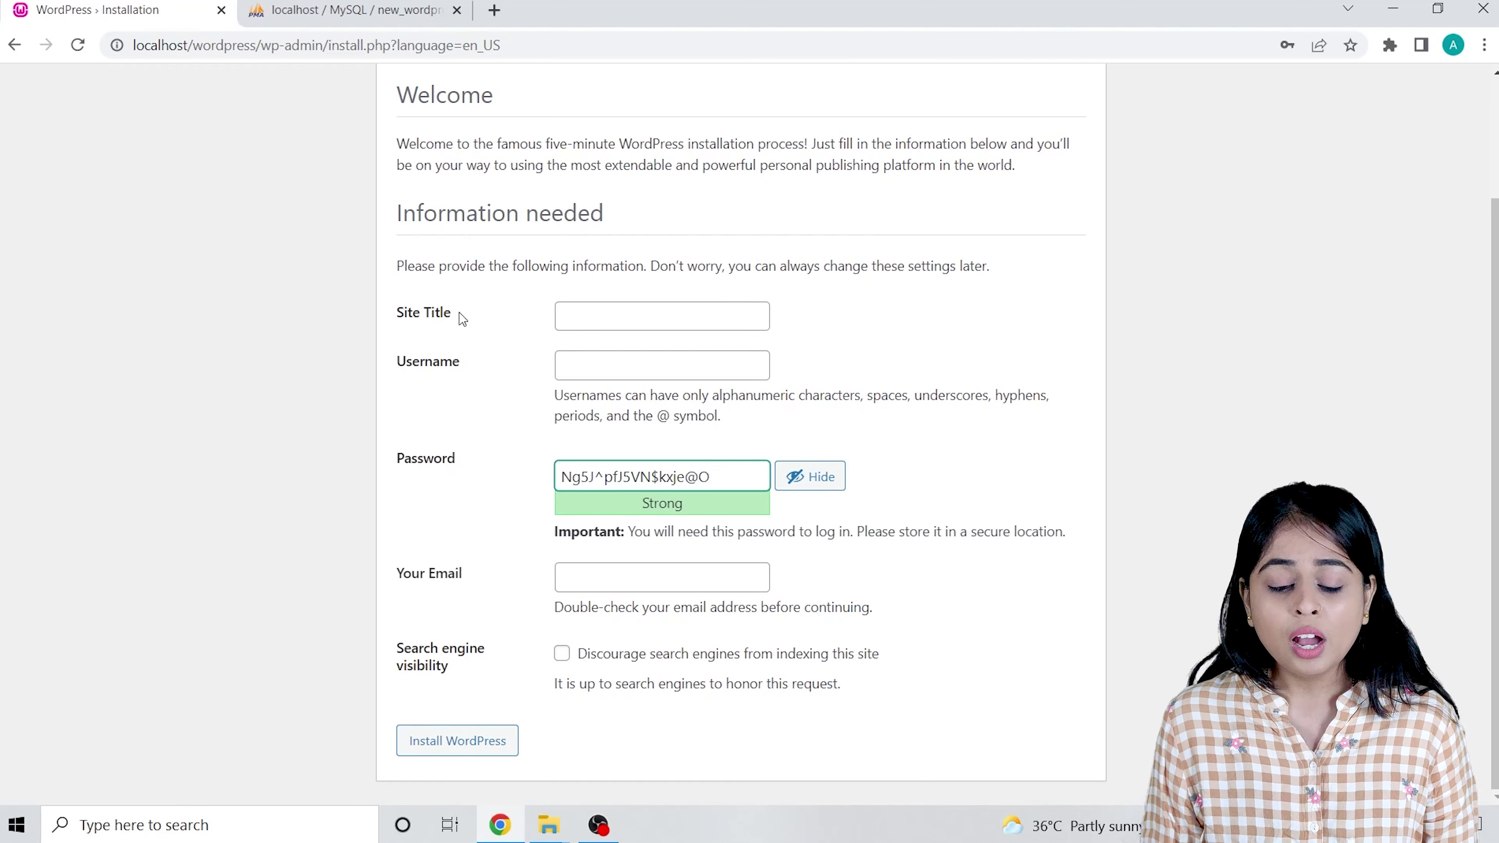
pyautogui.click(605, 319)
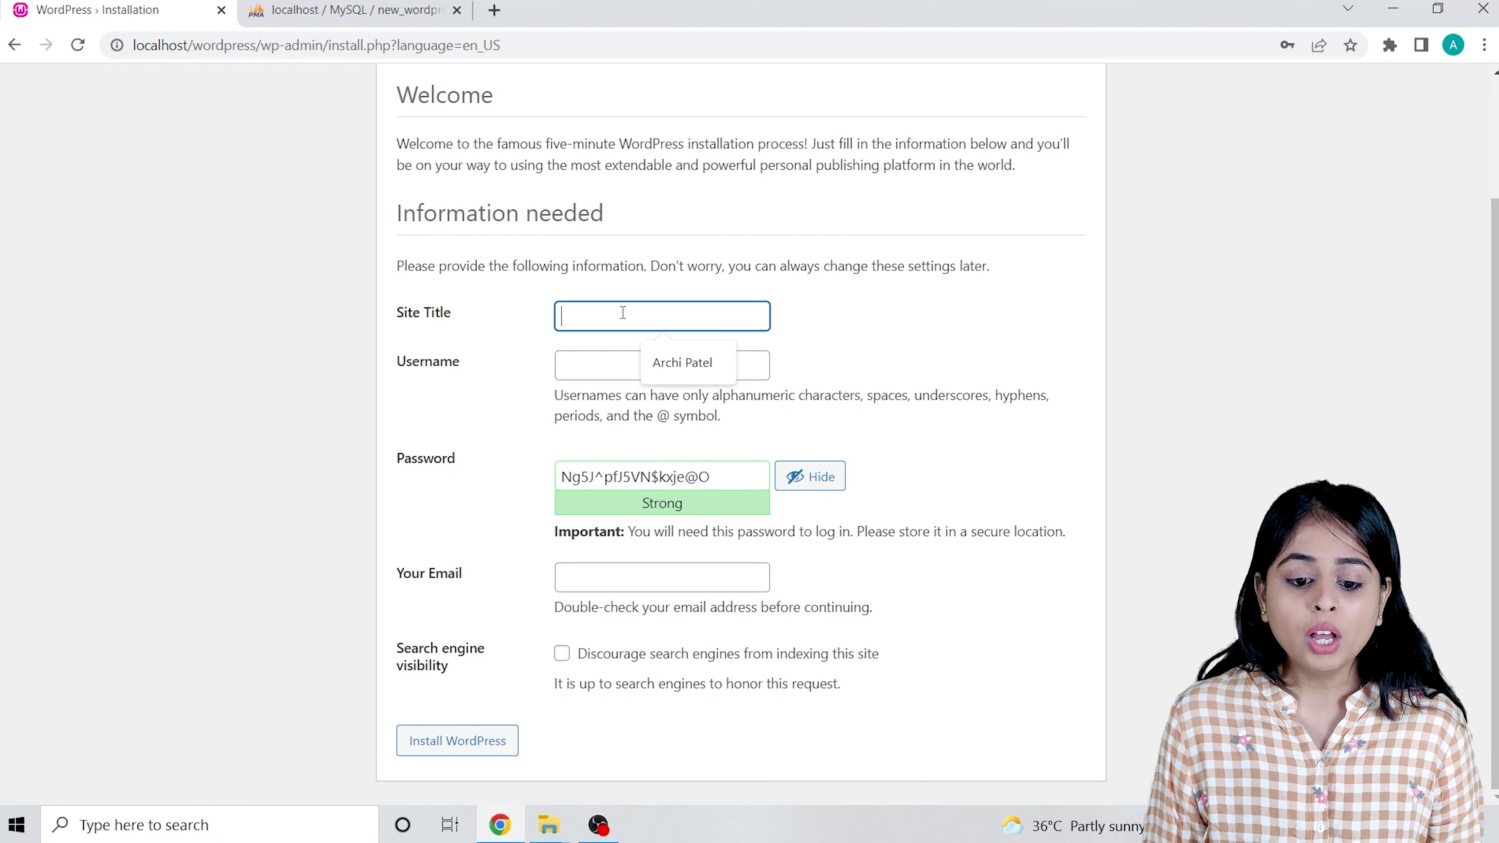
pyautogui.write('Arch')
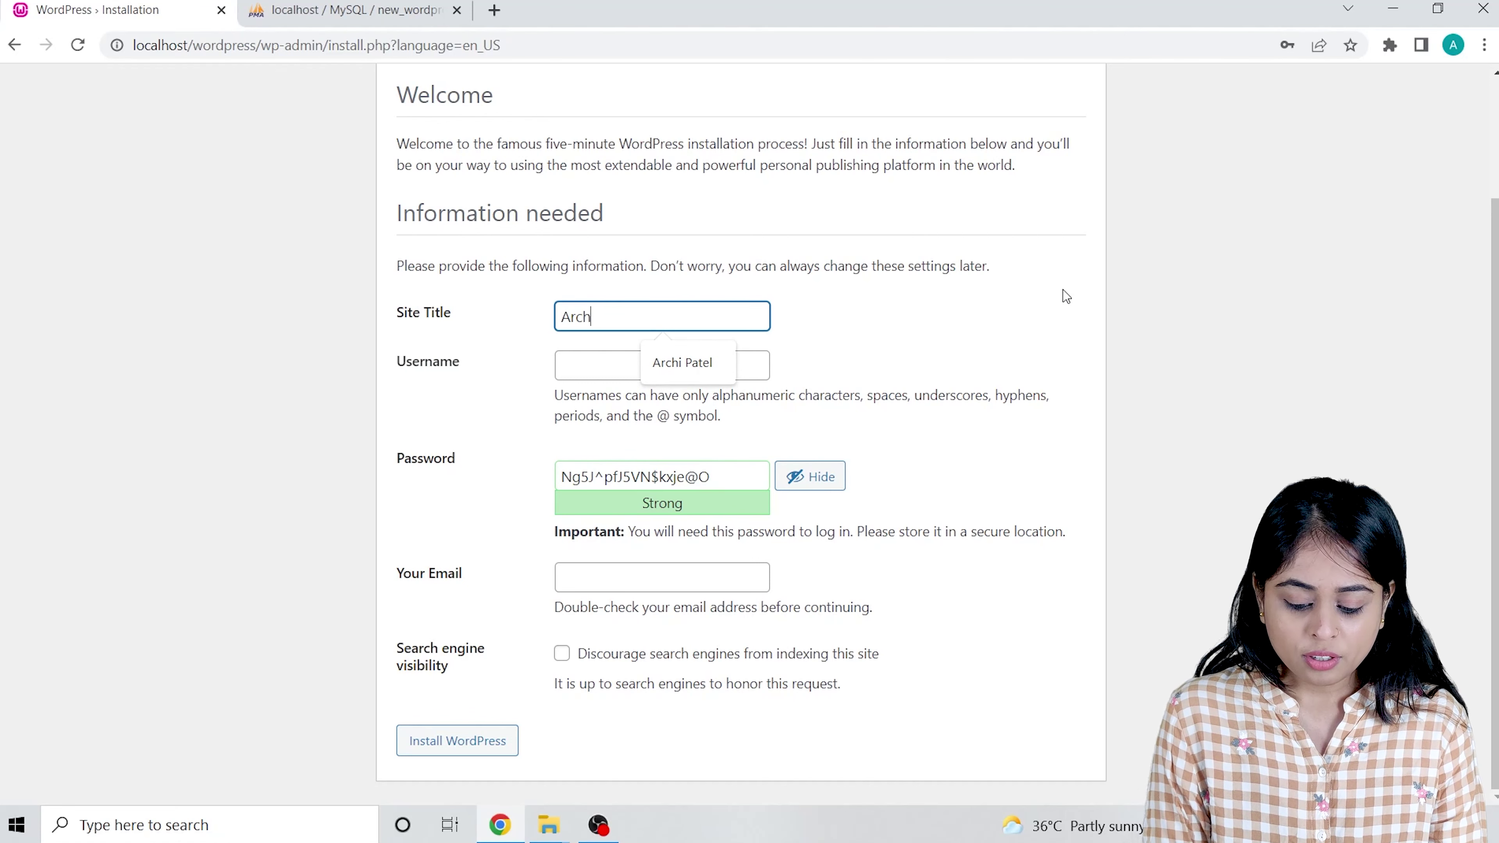
pyautogui.write('i Patel')
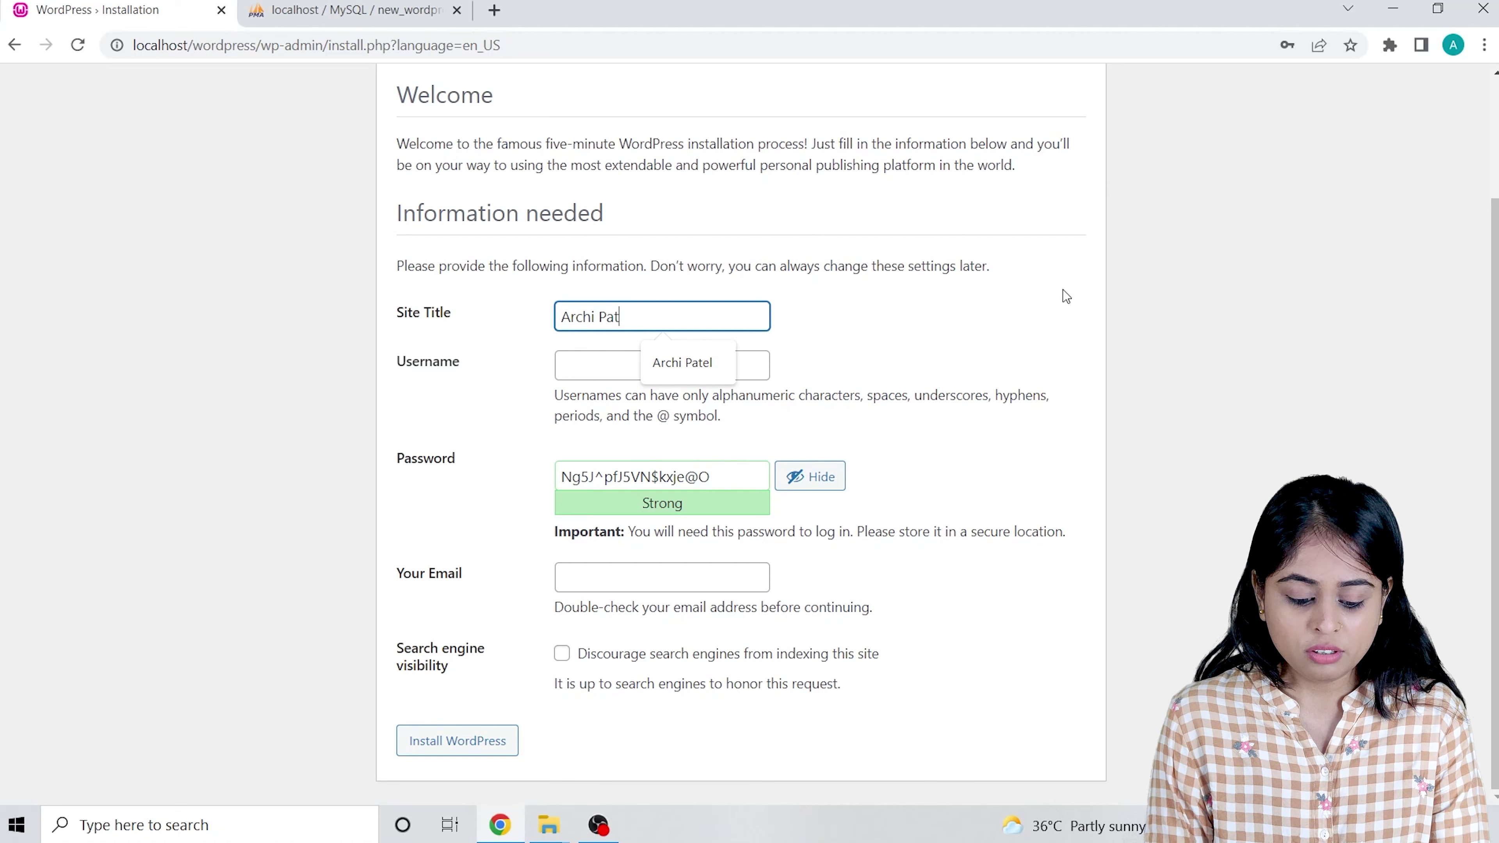
pyautogui.click(614, 363)
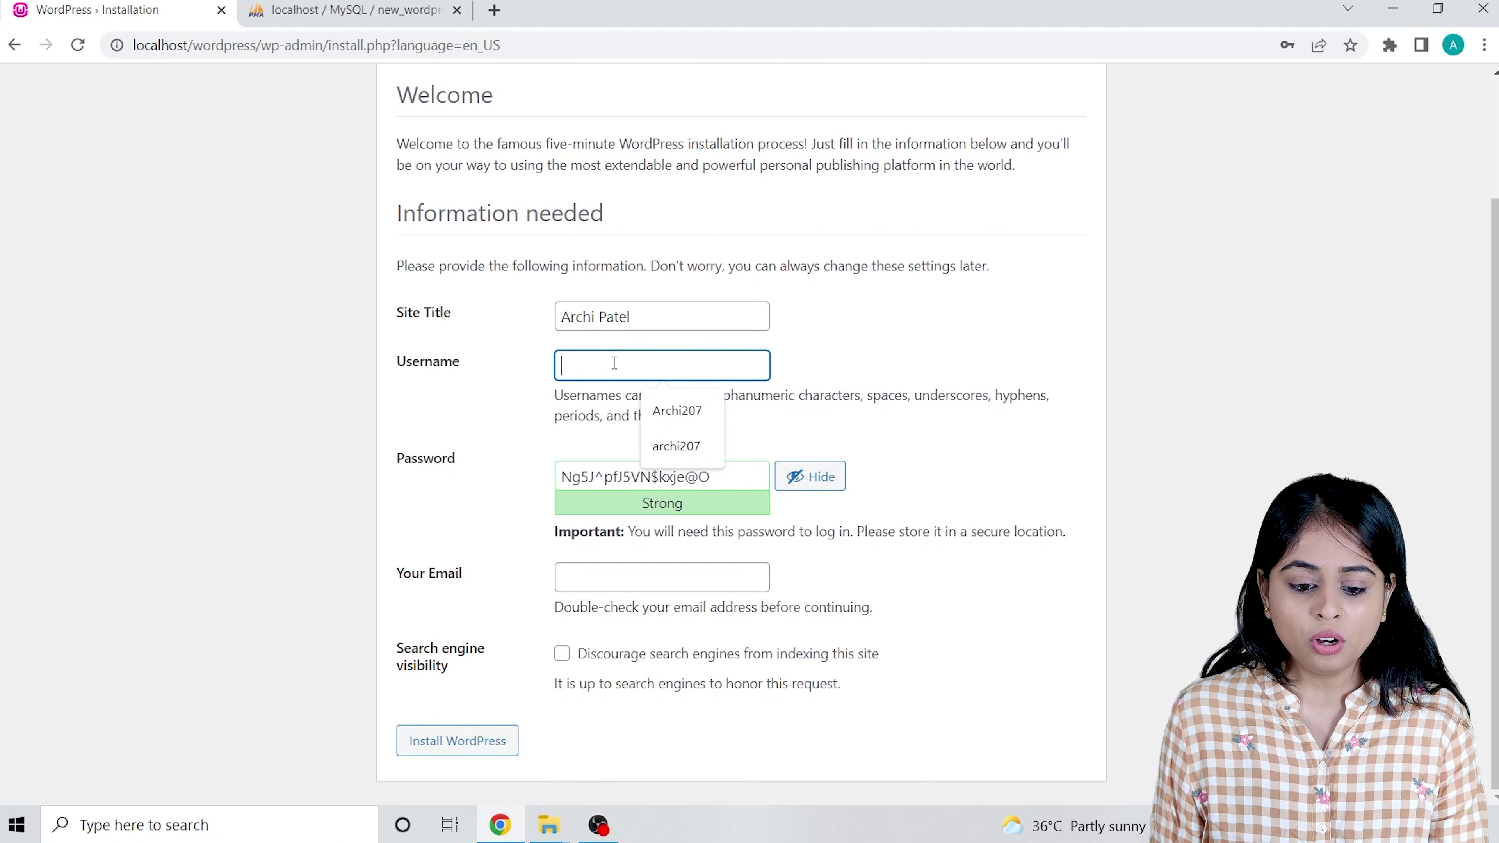
pyautogui.write('a')
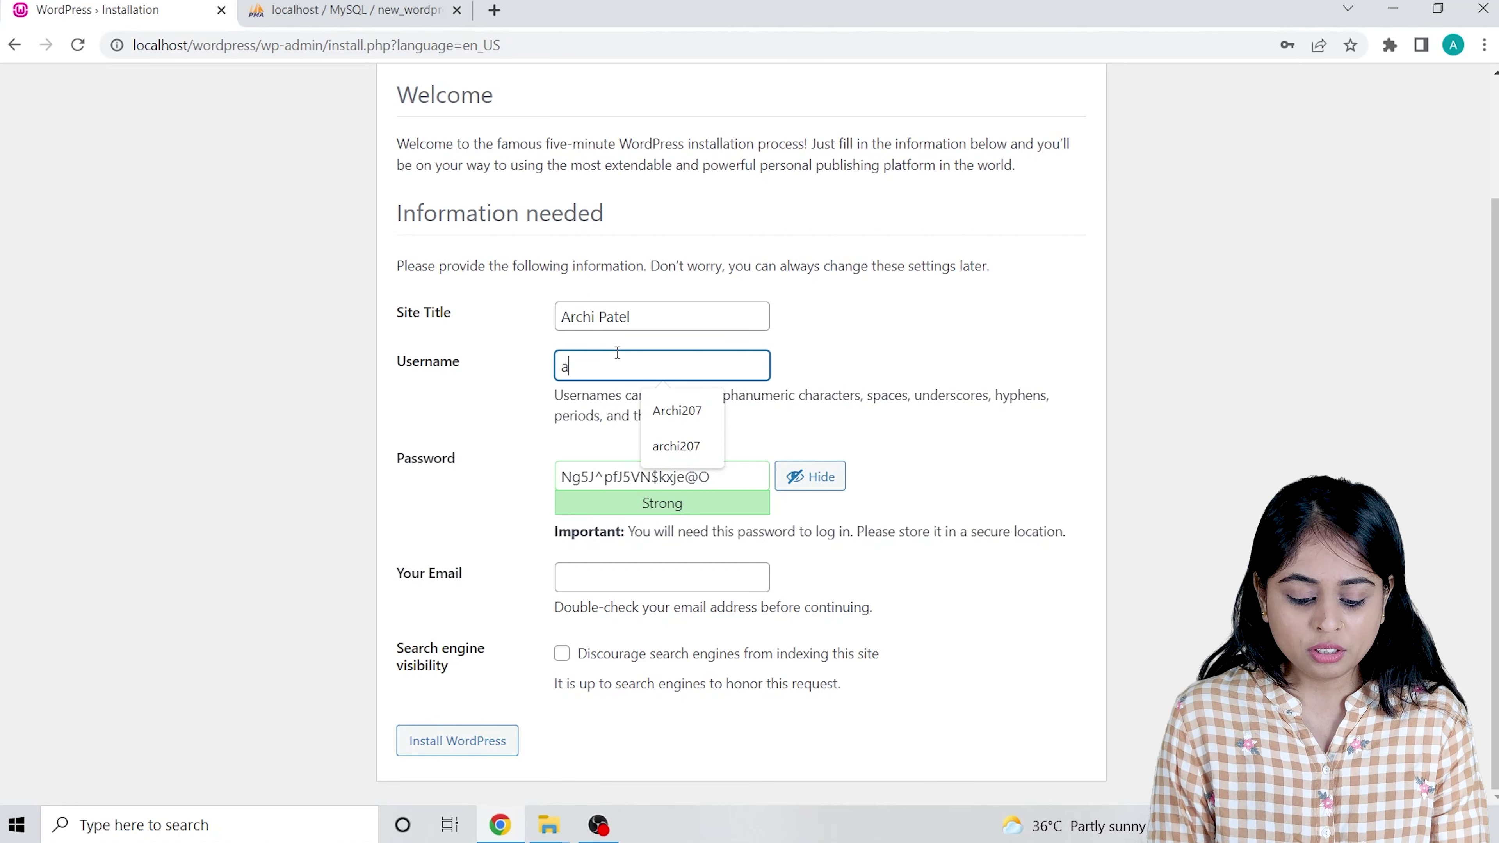
pyautogui.write('rchi207')
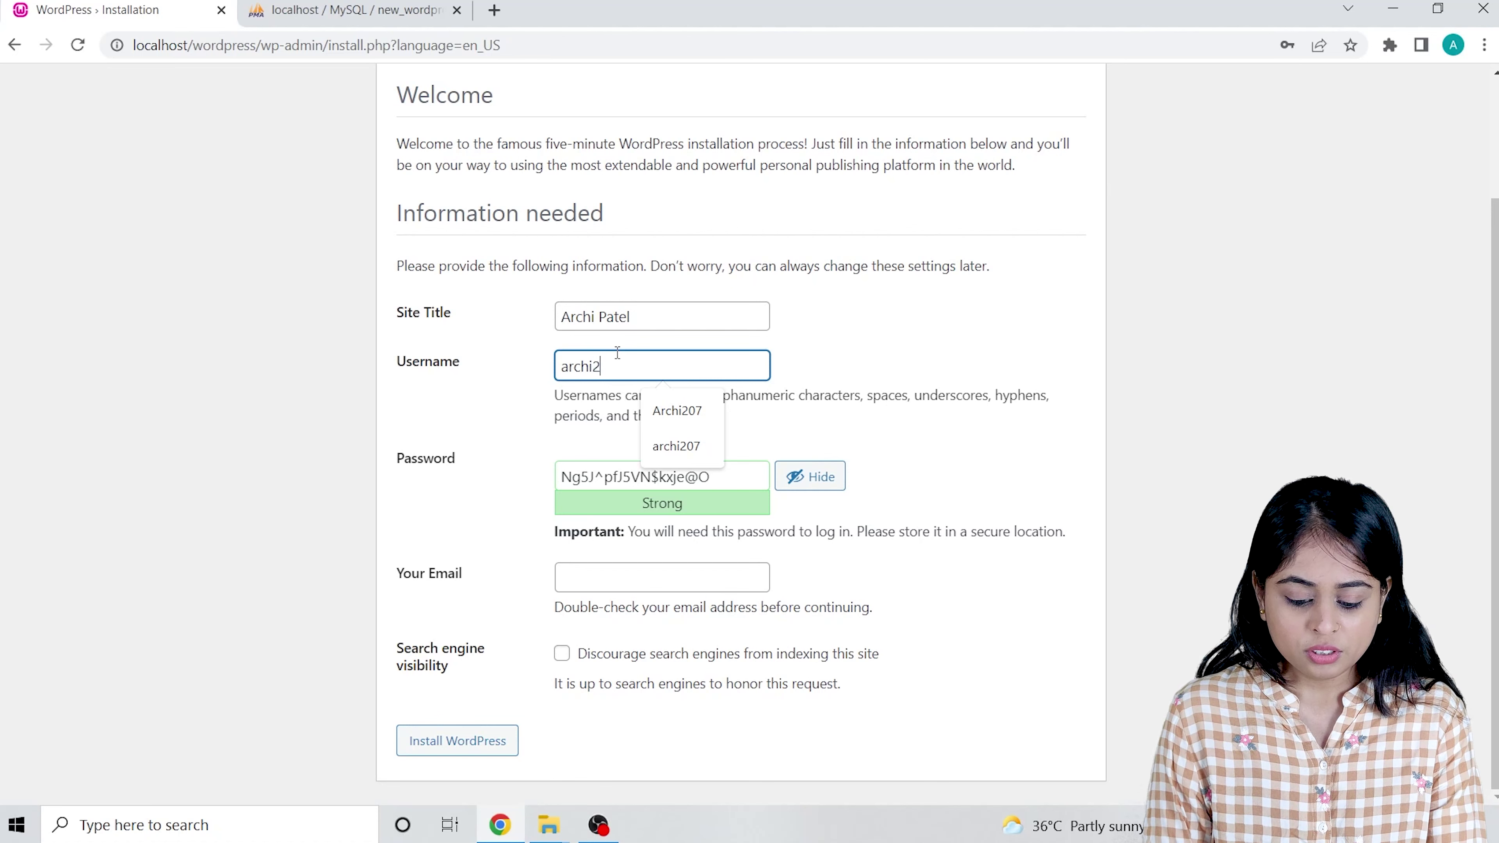
pyautogui.click(893, 363)
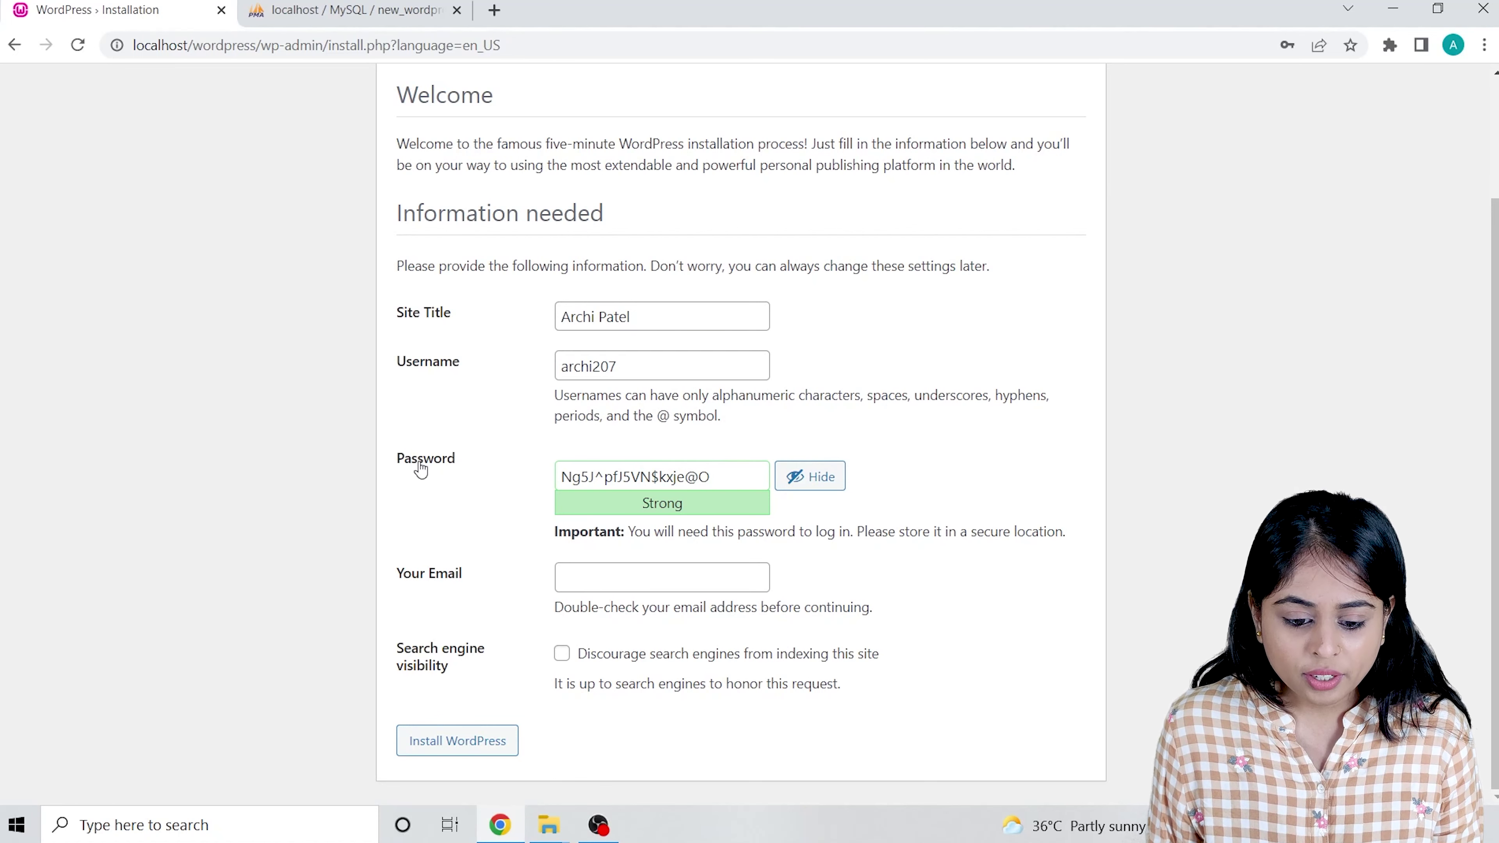
pyautogui.moveTo(726, 482); pyautogui.dragTo(401, 462)
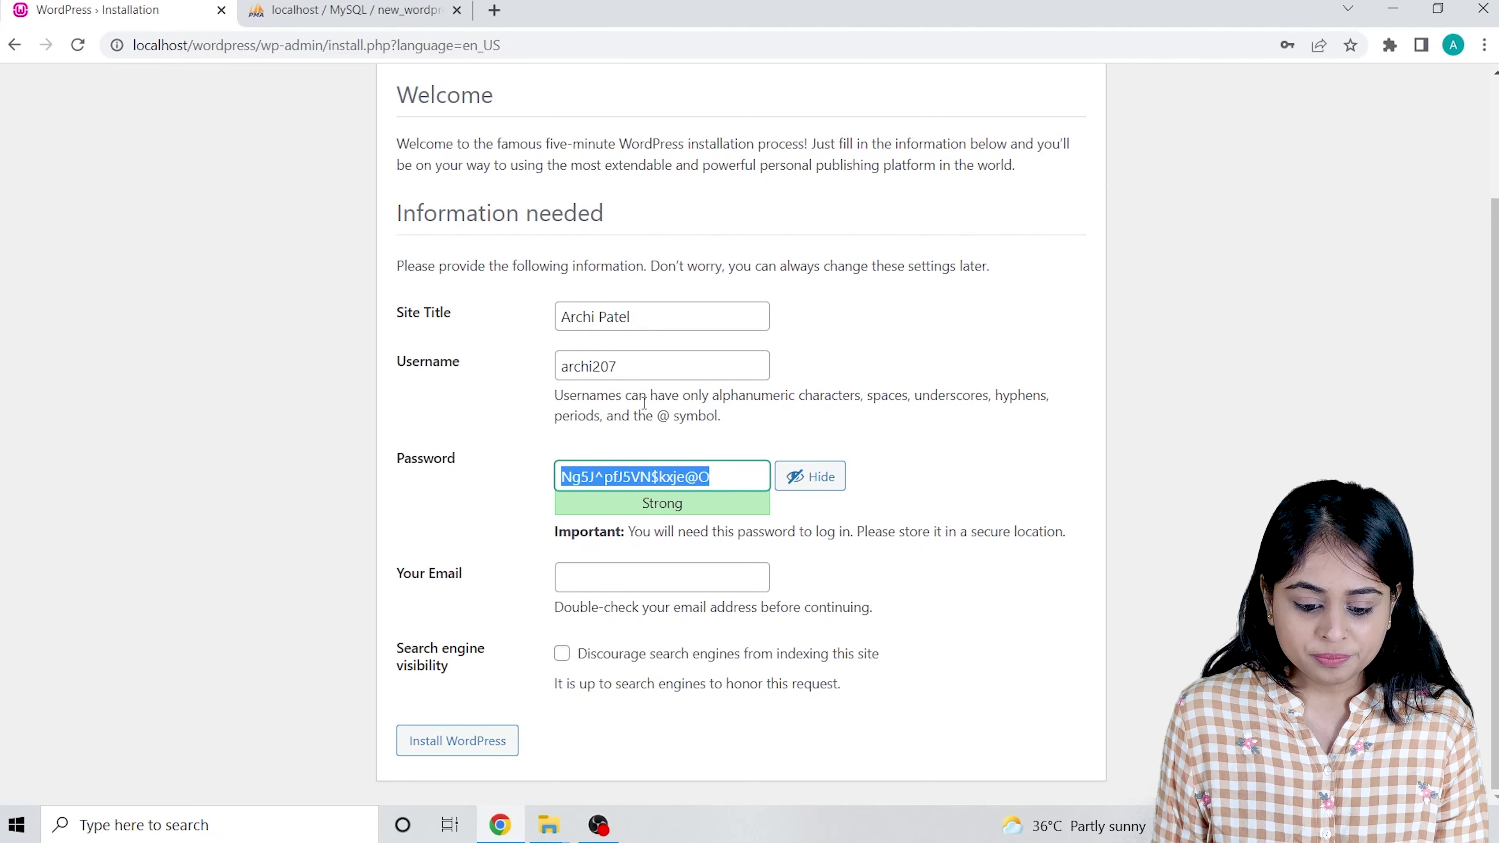
# Launch Notepad from the Windows search.
pyautogui.click(281, 827)
pyautogui.write('n')
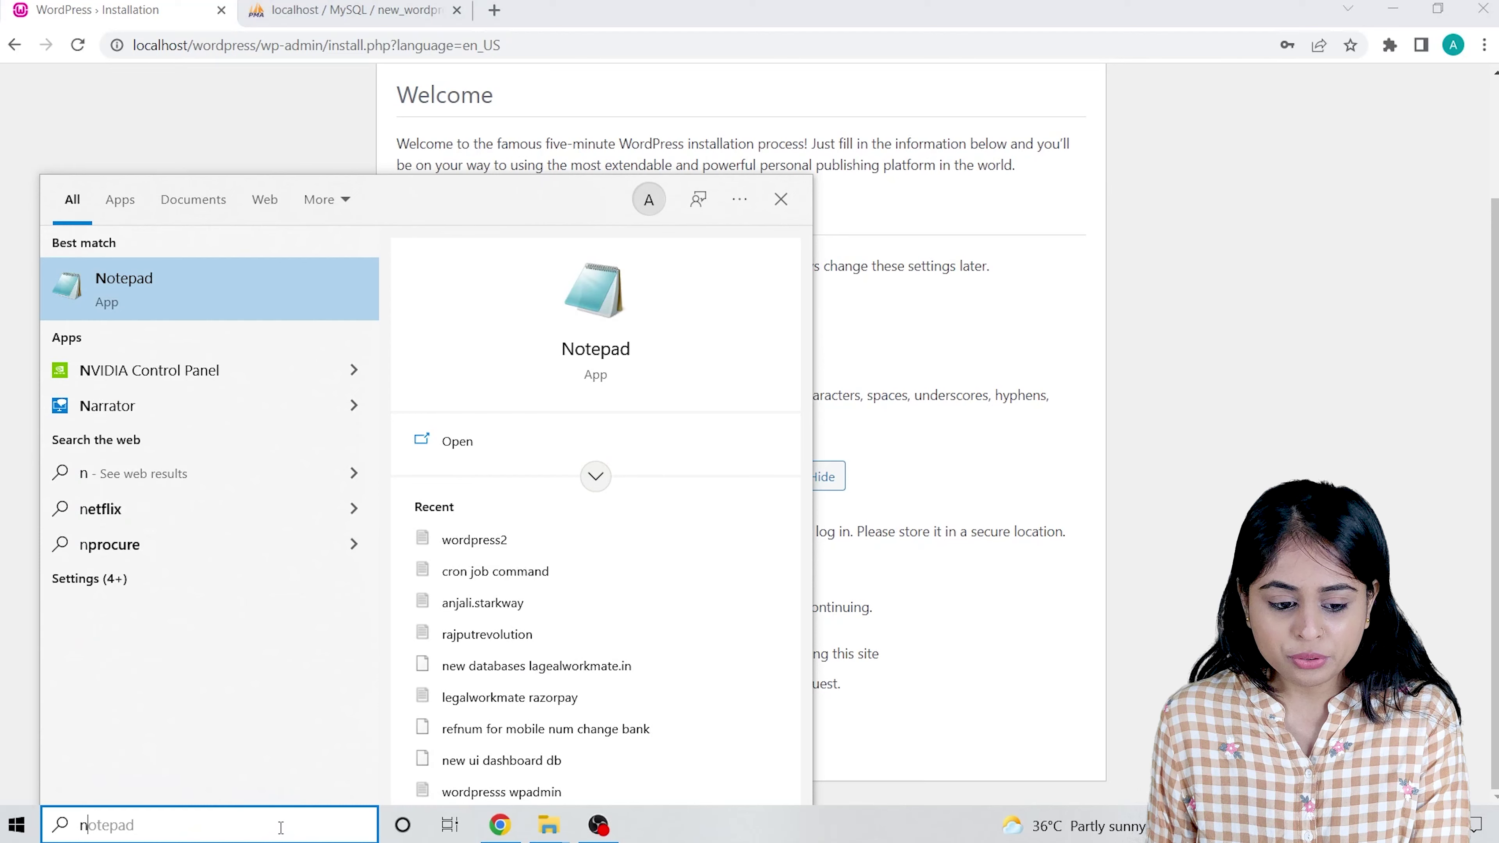
pyautogui.press('Return')
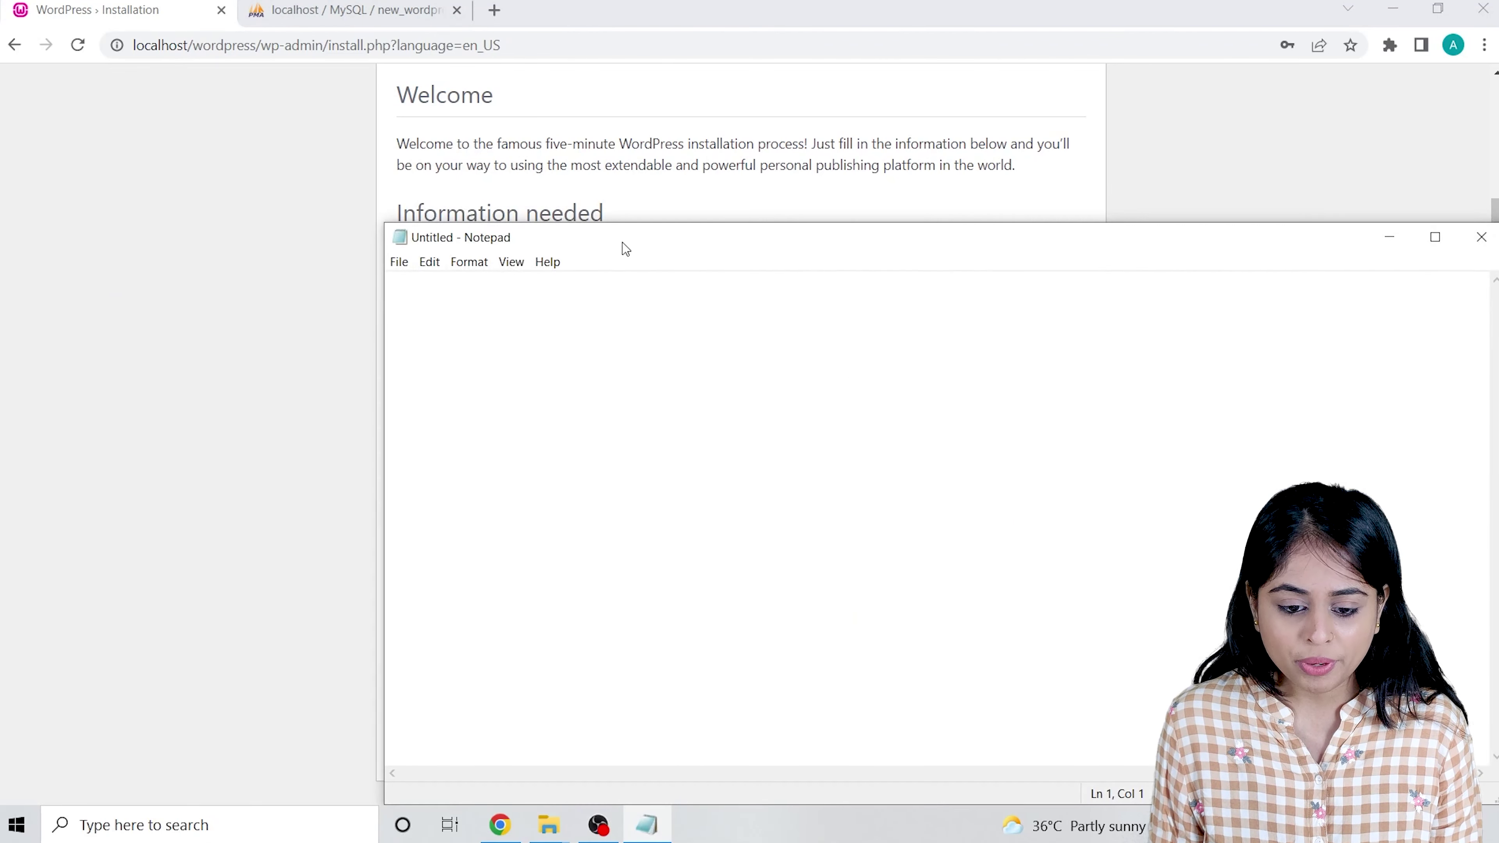
# Copy the admin username from the install form into Notepad.
pyautogui.moveTo(621, 243); pyautogui.dragTo(1029, 192)
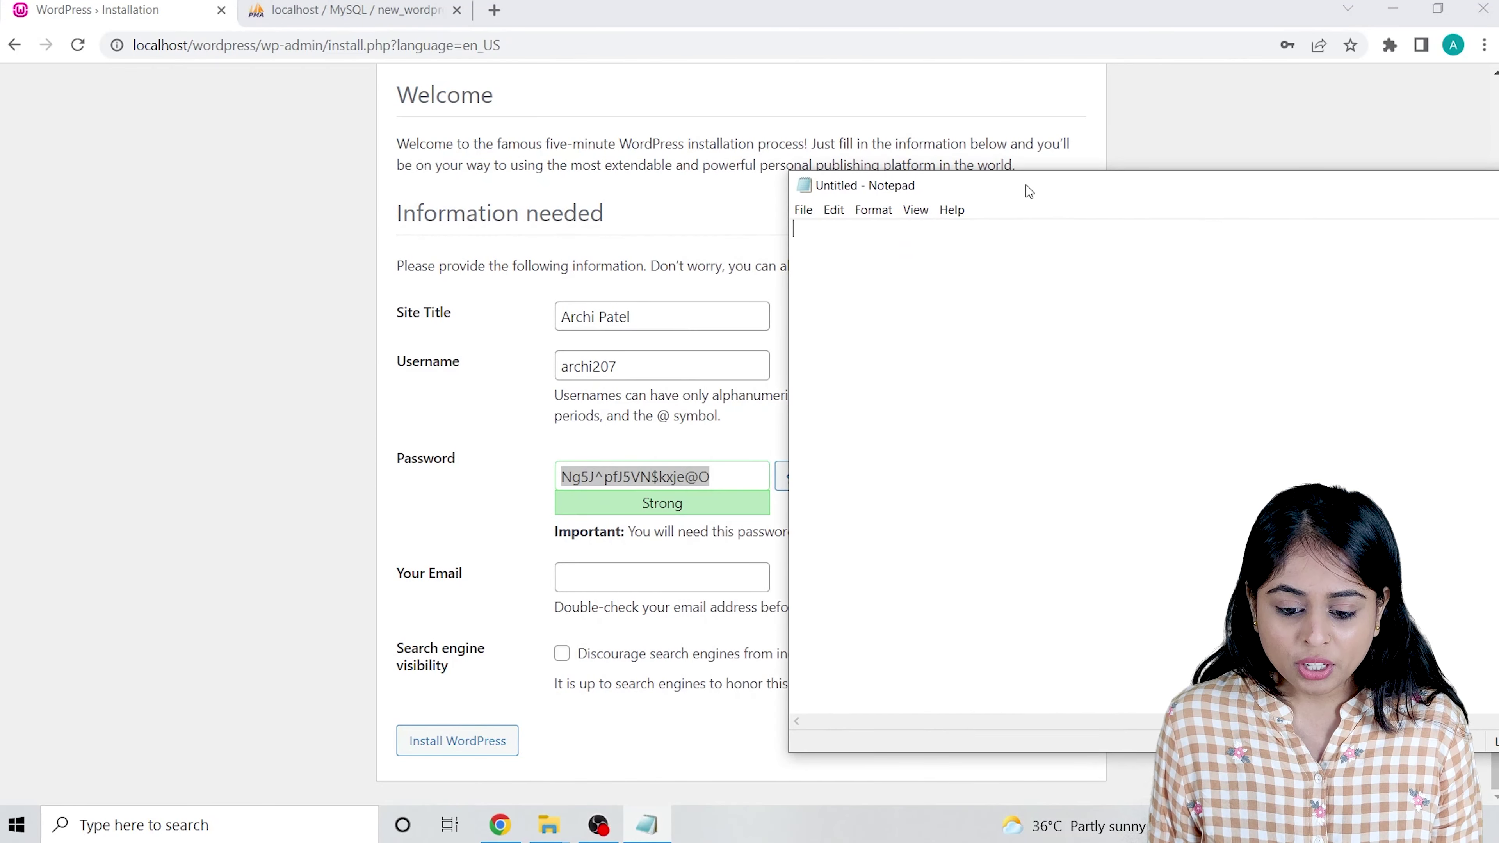
pyautogui.doubleClick(652, 366)
pyautogui.hotkey('ctrl', 'c')
pyautogui.click(647, 824)
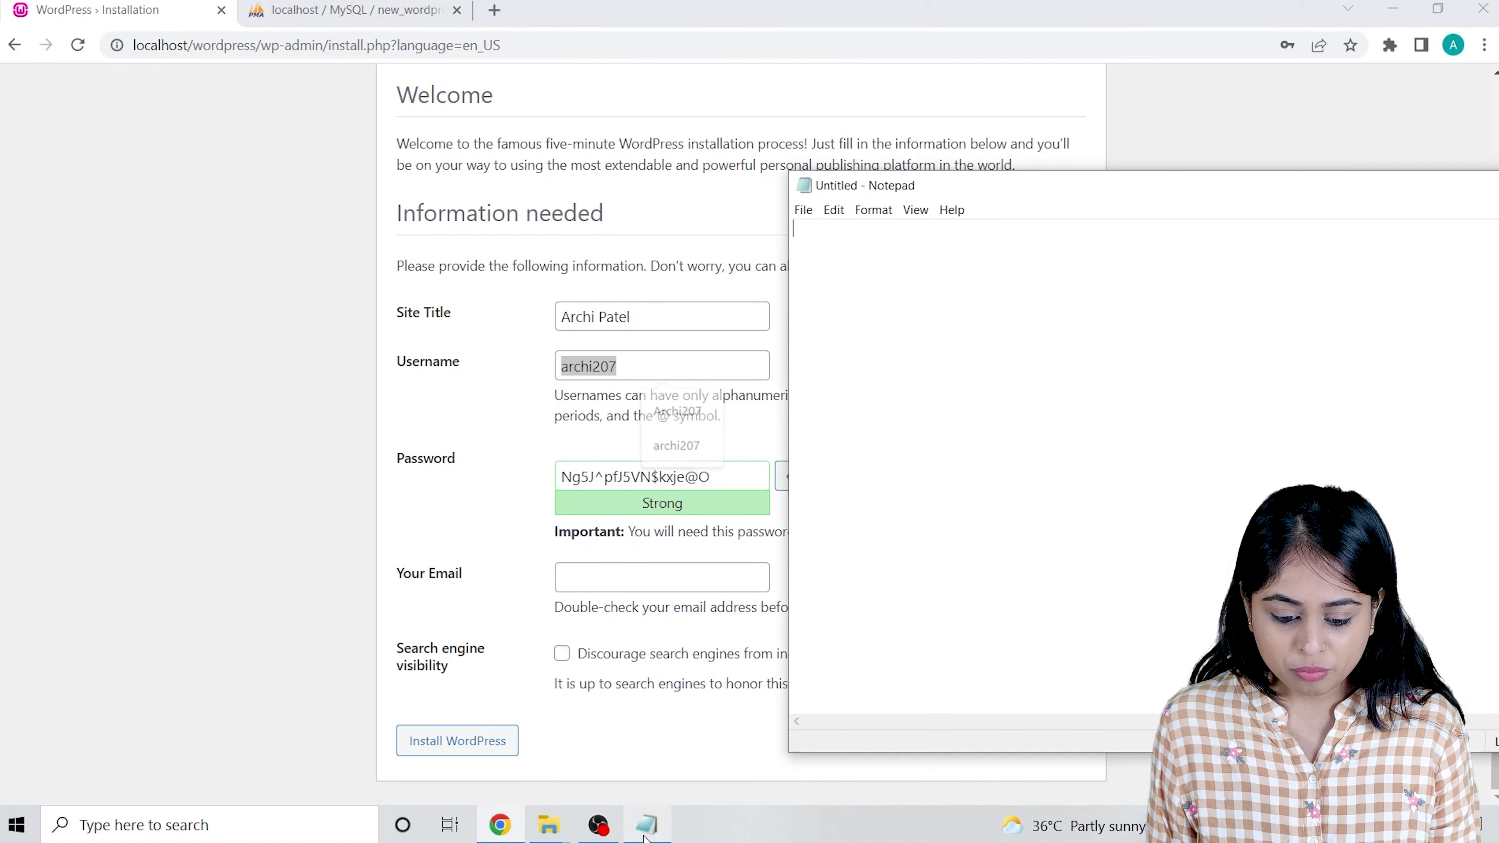
pyautogui.hotkey('ctrl', 'v')
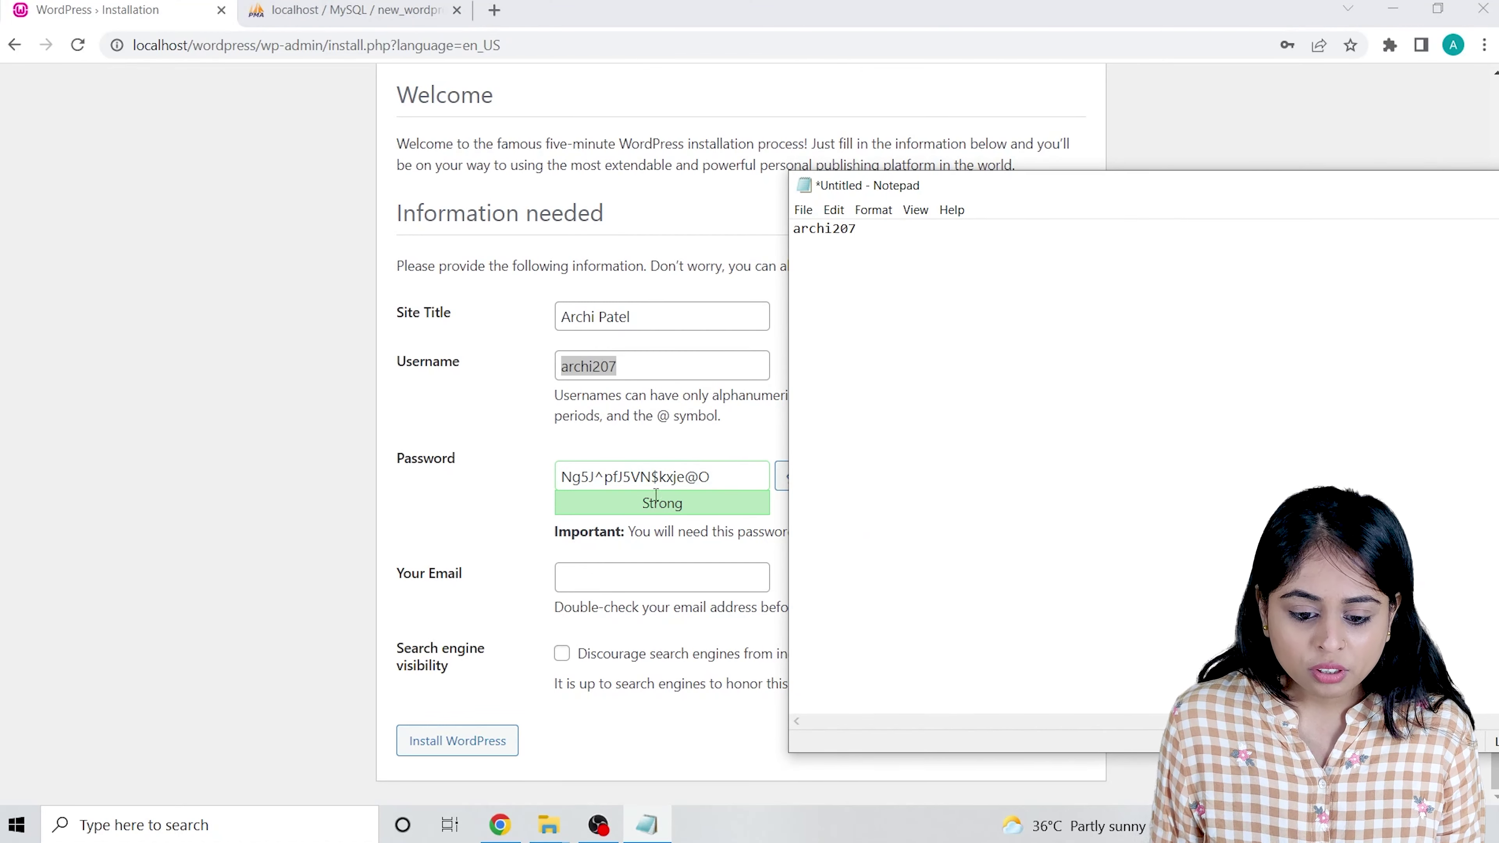
pyautogui.press('Return')
pyautogui.press('Return')
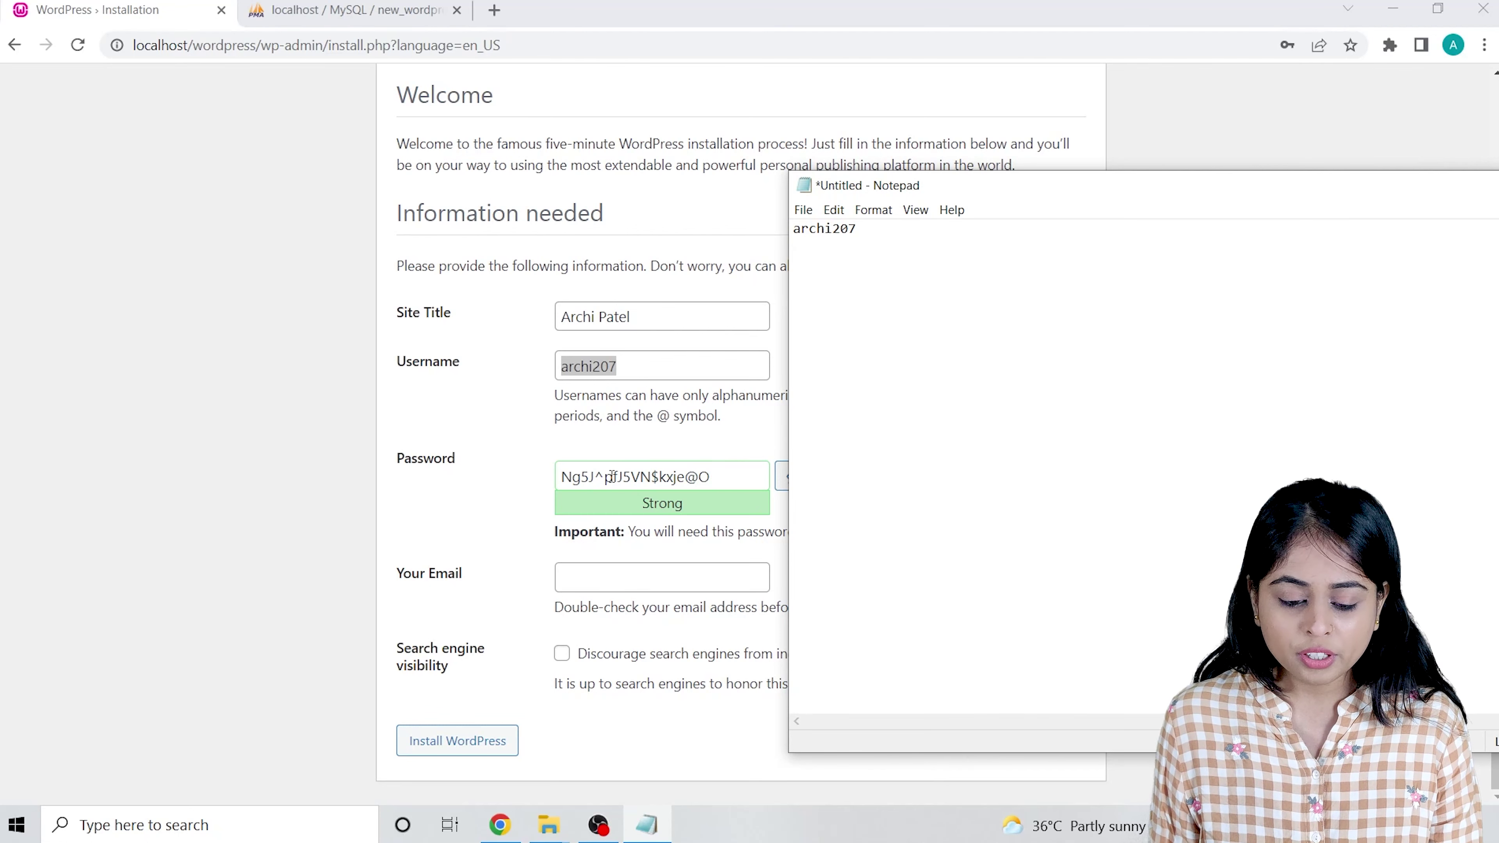
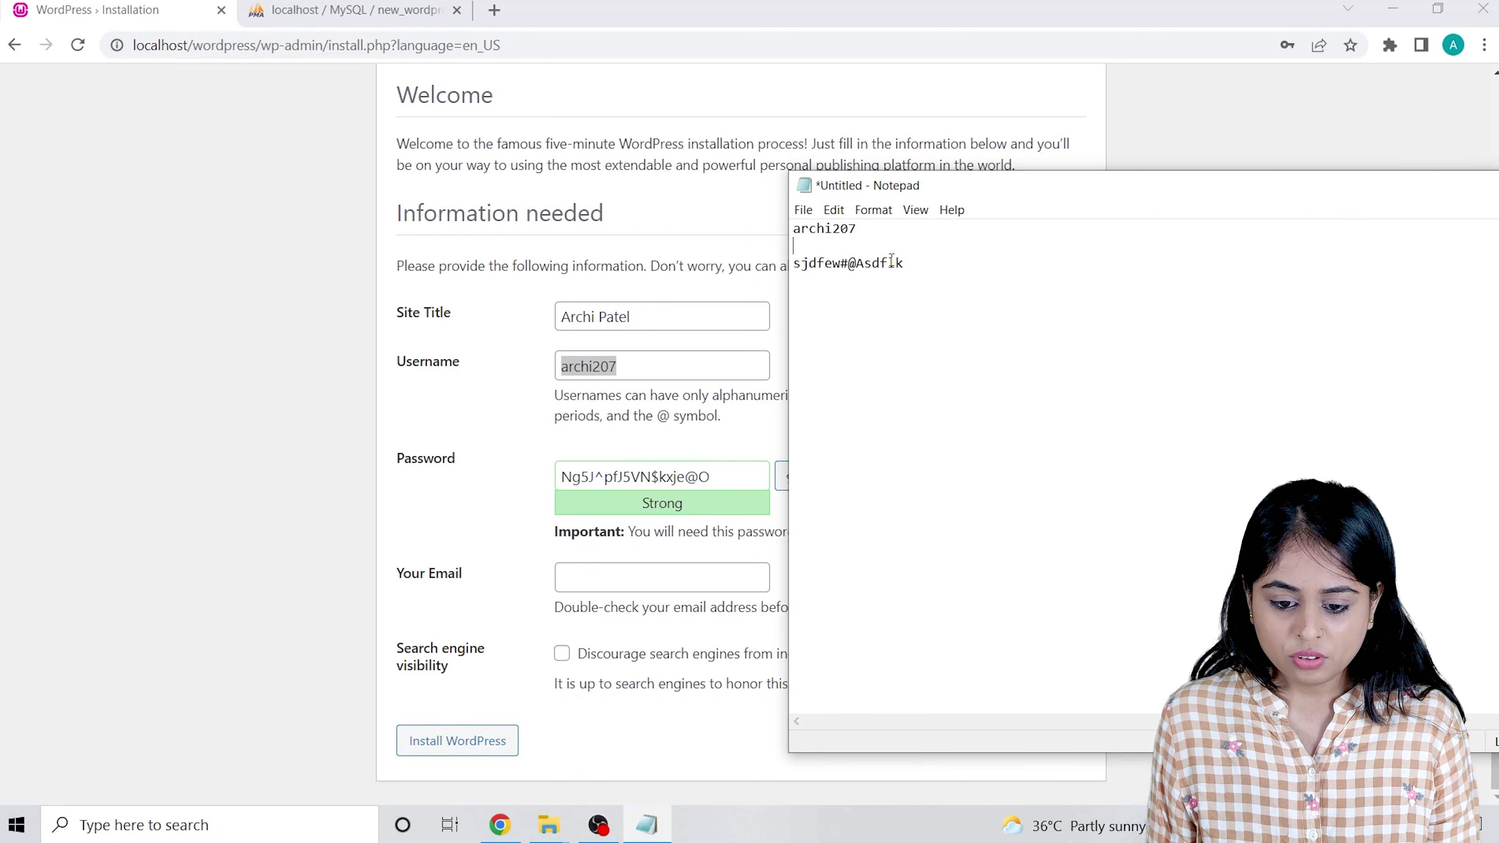
# Note a new custom password in Notepad and paste it over the generated password.
pyautogui.moveTo(904, 263); pyautogui.dragTo(790, 263)
pyautogui.hotkey('ctrl', 'c')
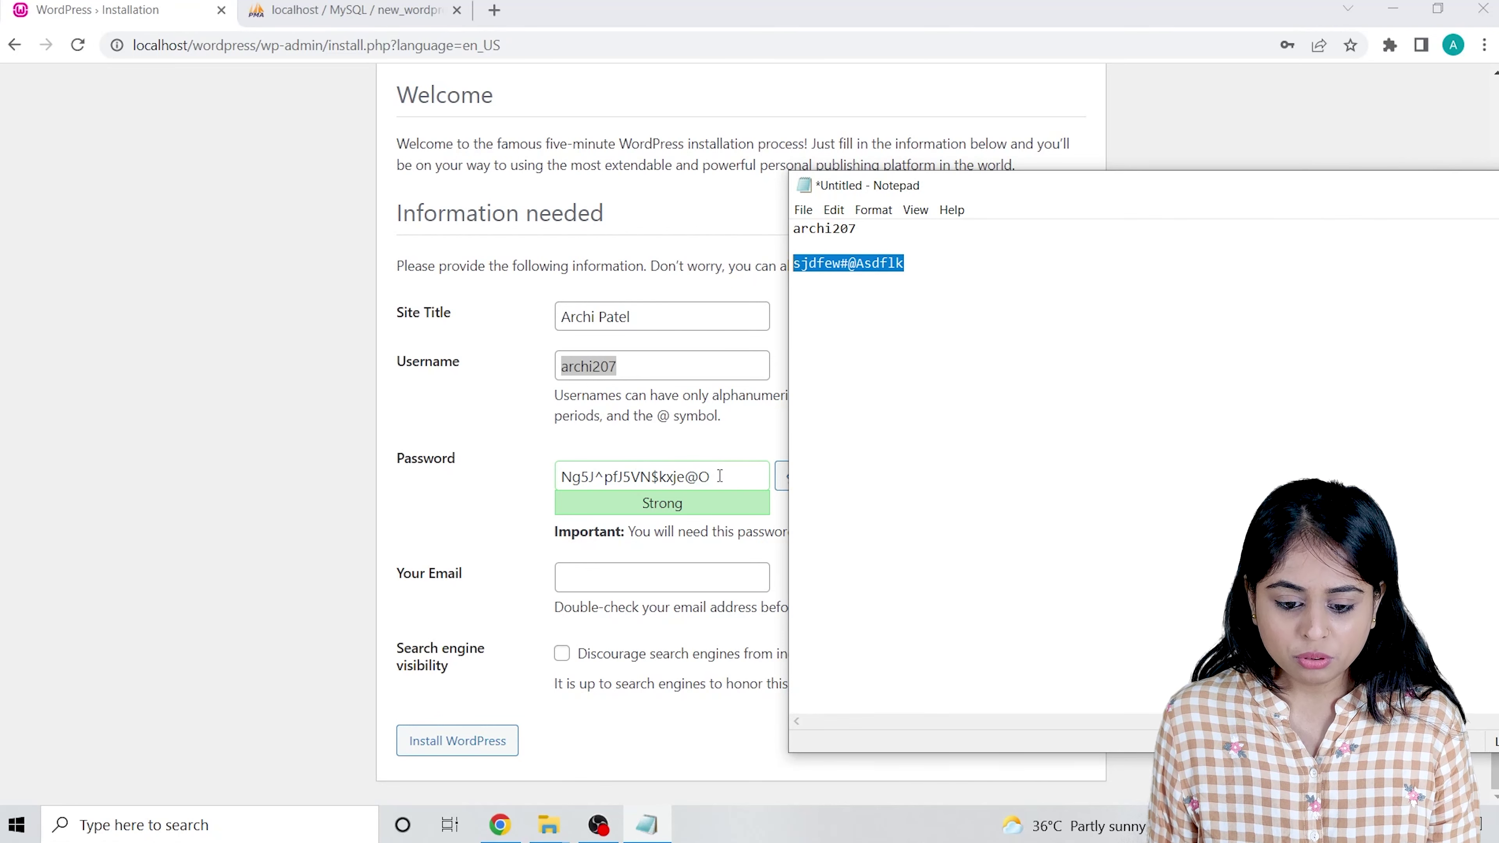
pyautogui.moveTo(719, 476); pyautogui.dragTo(535, 466)
pyautogui.hotkey('ctrl', 'v')
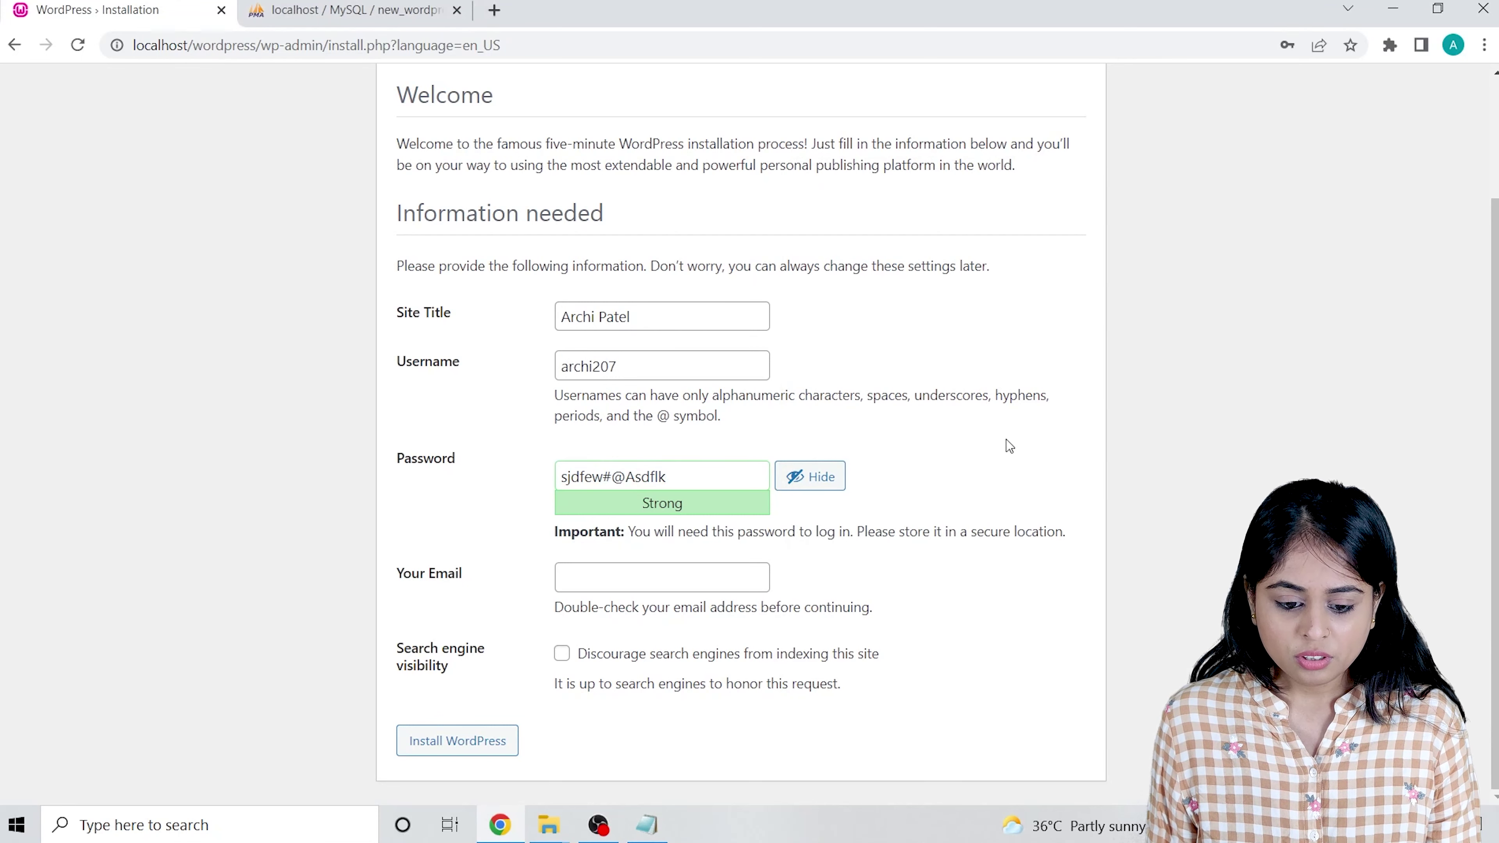
# Fill the admin e-mail from the browser's autofill suggestion and run Install WordPress.
pyautogui.click(589, 578)
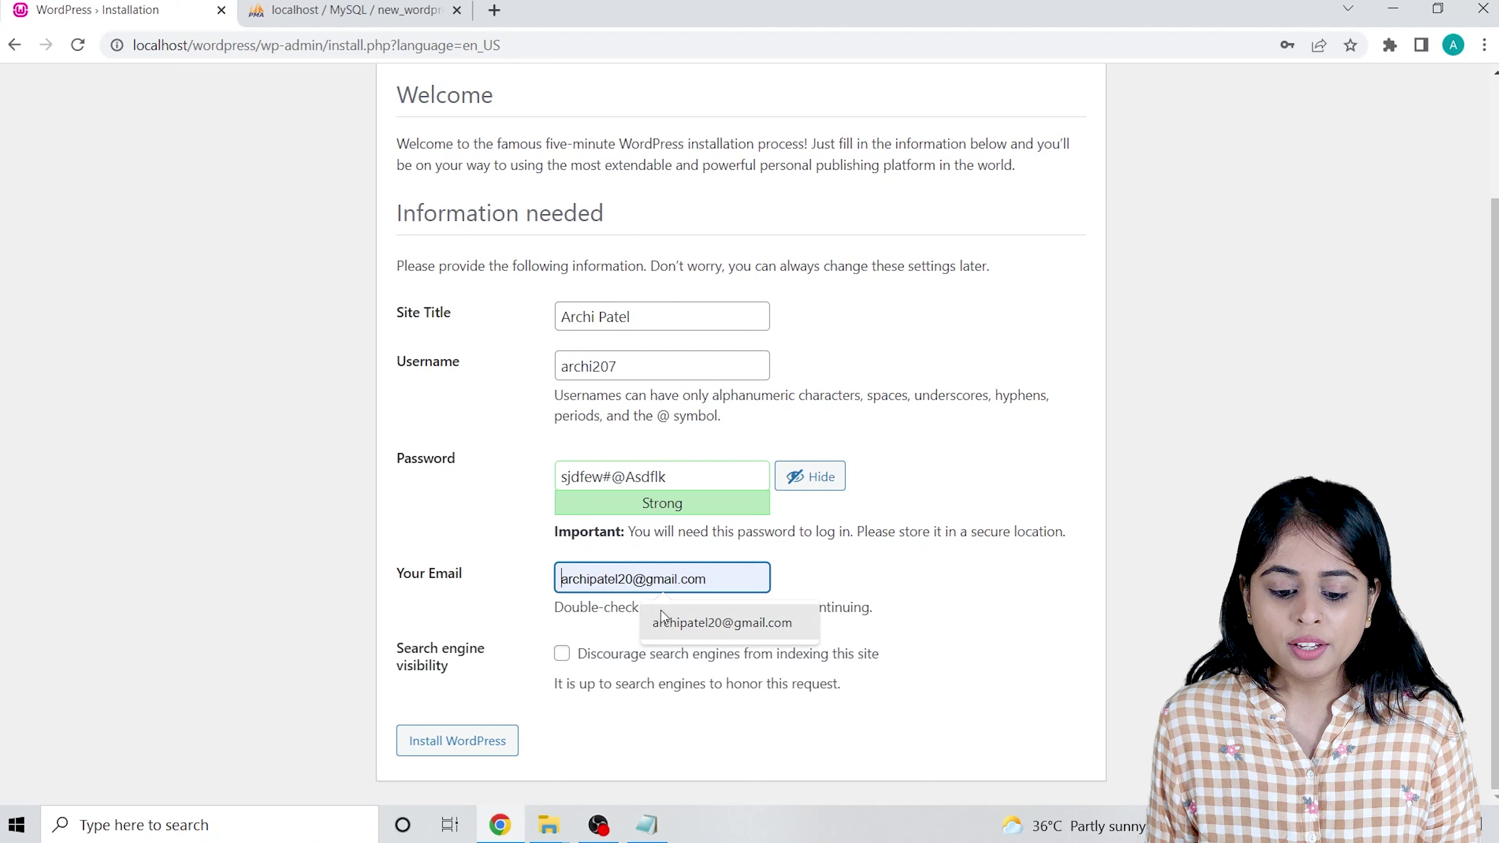
pyautogui.click(674, 617)
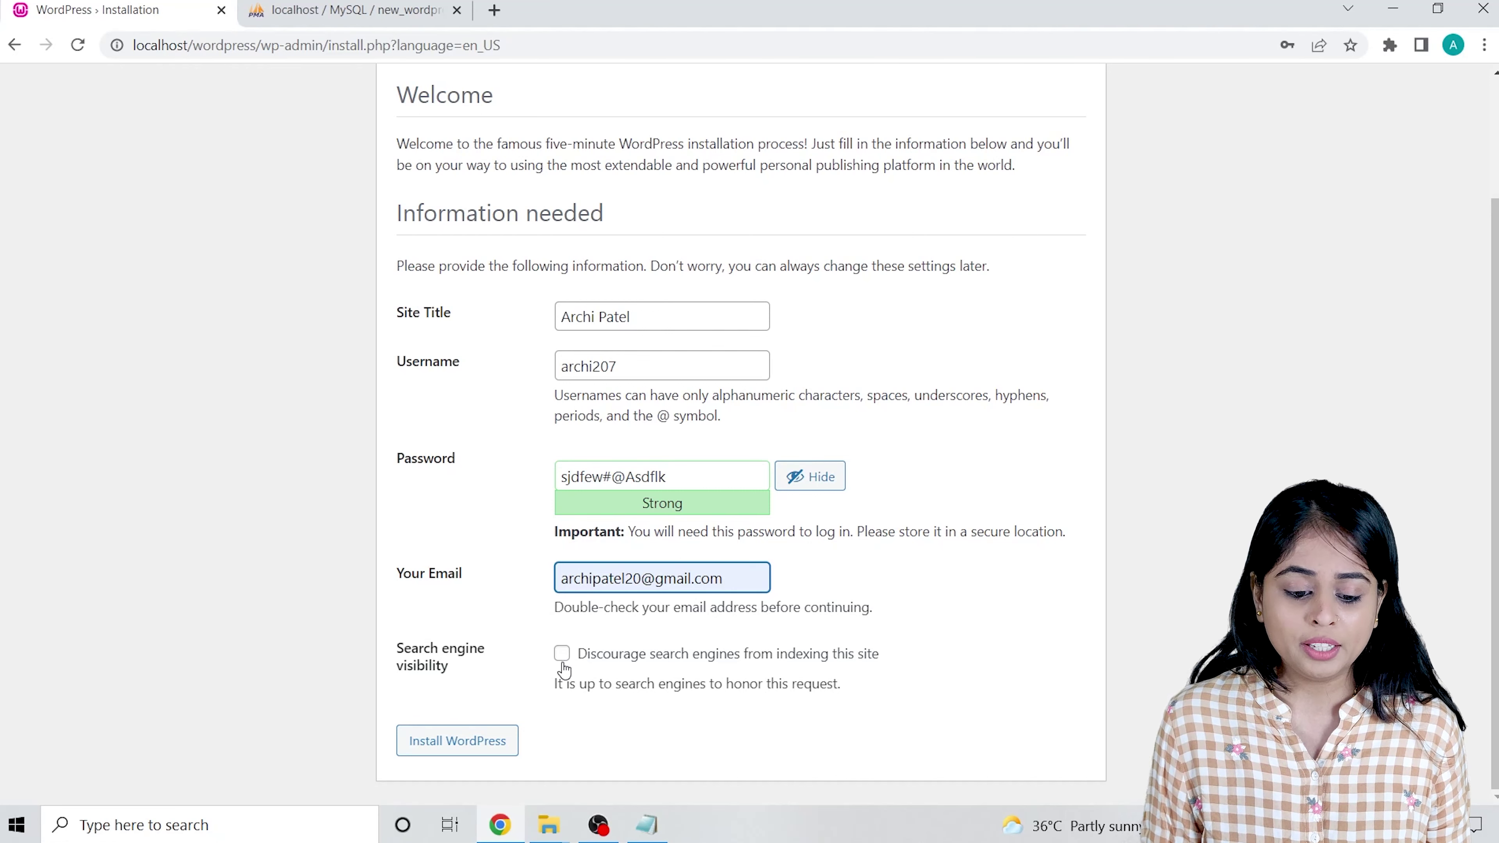
pyautogui.click(472, 756)
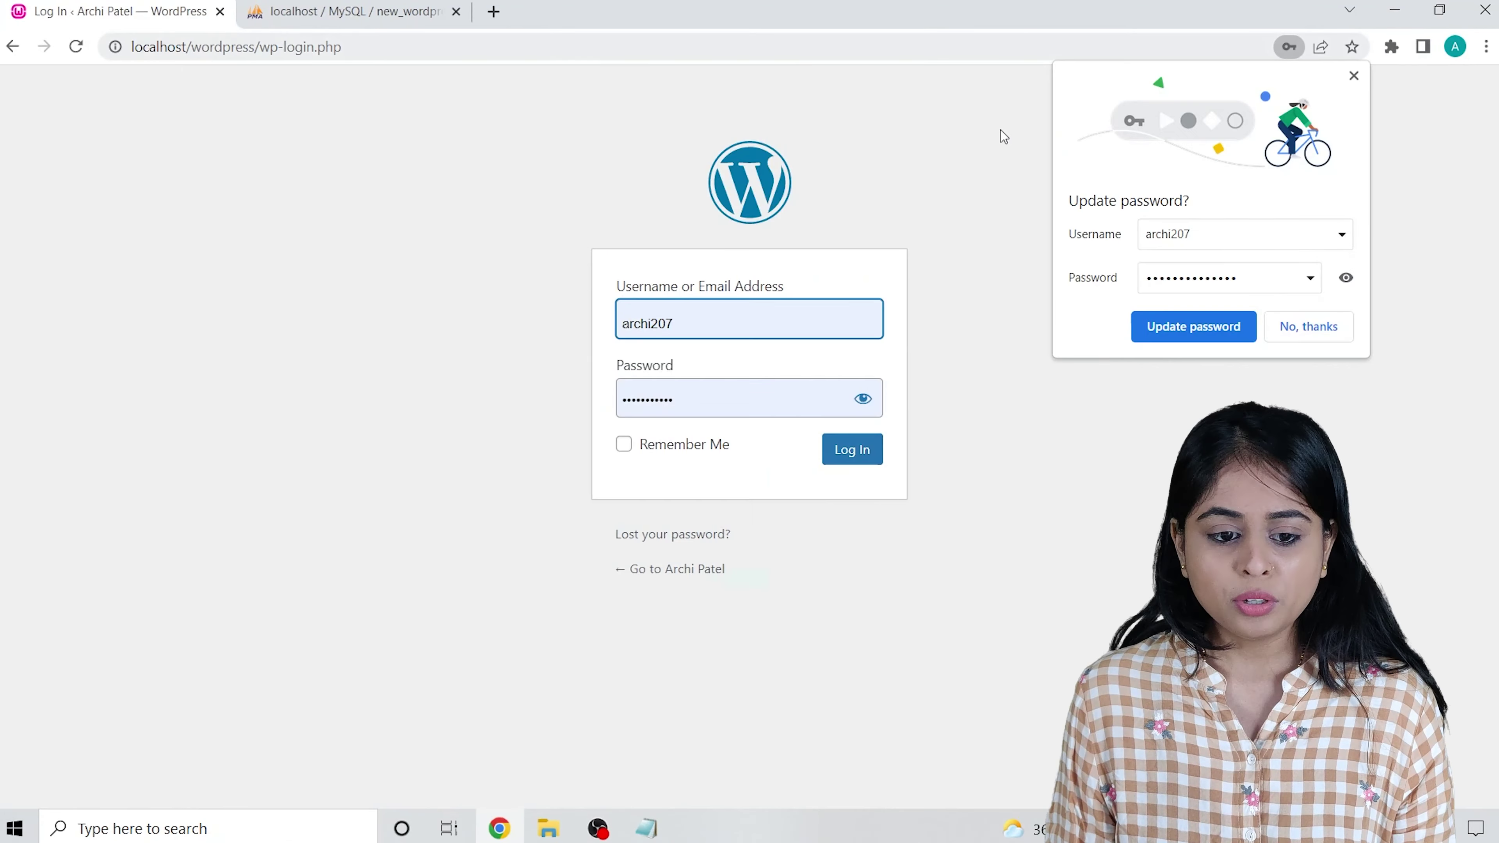
# Dismiss the password-update prompt and paste the noted admin username into the login form.
pyautogui.click(1354, 76)
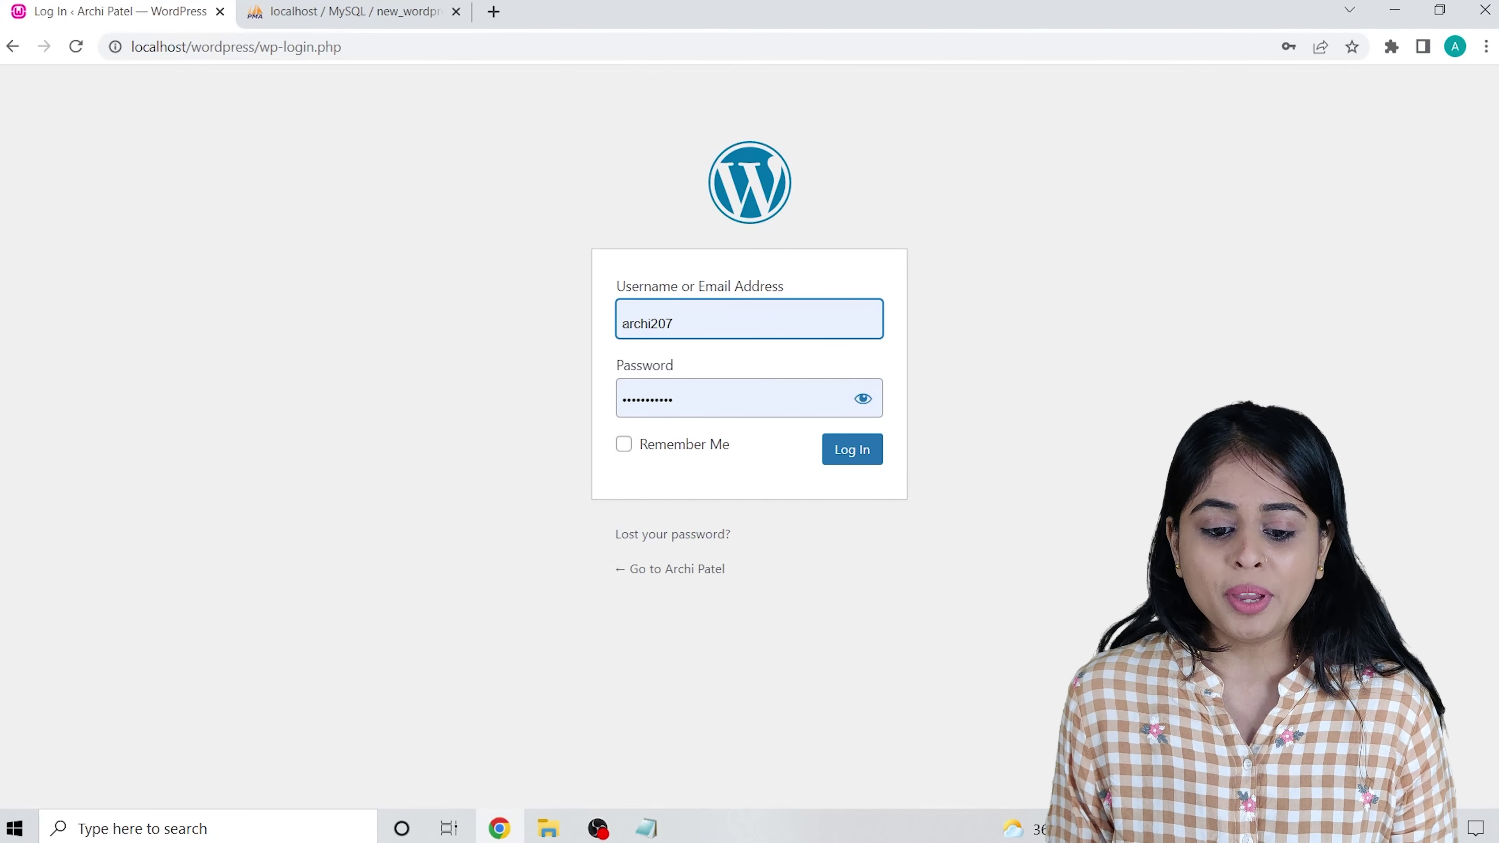
pyautogui.click(647, 829)
pyautogui.moveTo(867, 233); pyautogui.dragTo(742, 235)
pyautogui.hotkey('ctrl', 'c')
pyautogui.doubleClick(691, 319)
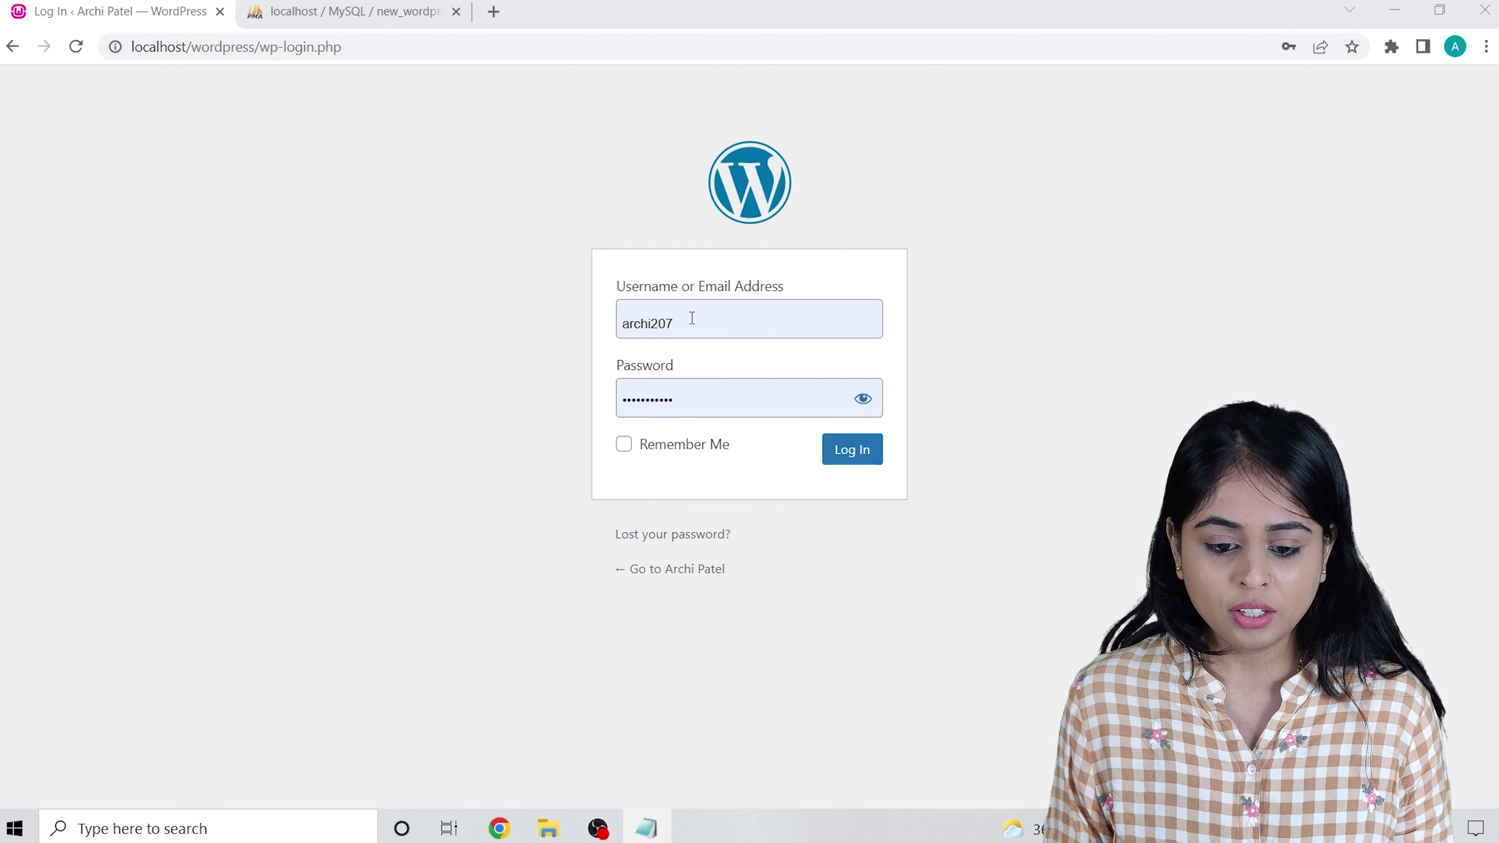
pyautogui.hotkey('ctrl', 'v')
pyautogui.hotkey('ctrl', 'a')
pyautogui.press('Tab')
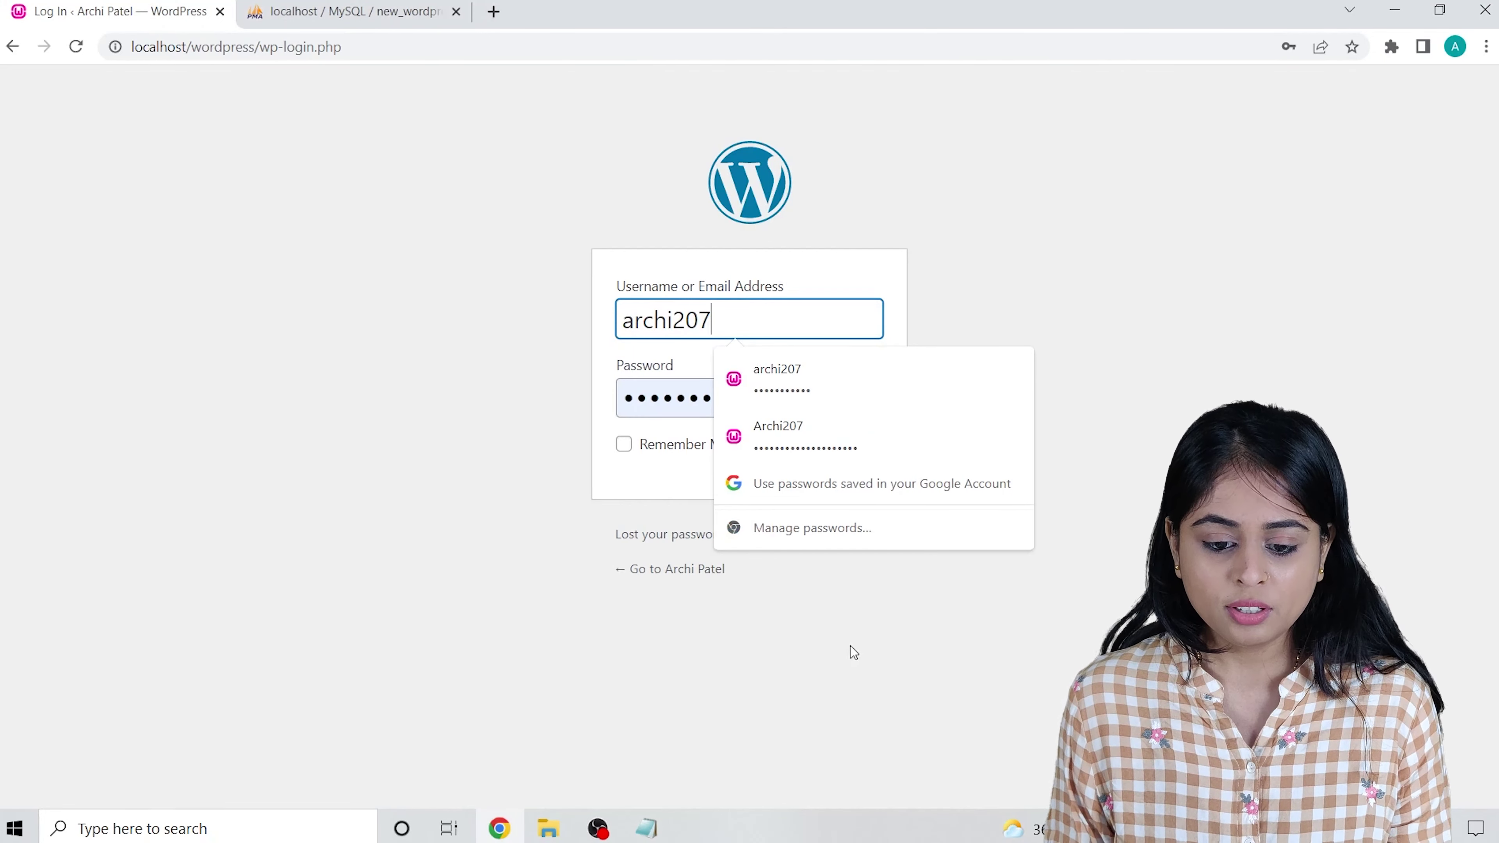
# Paste the noted password from Notepad into the login form and log in.
pyautogui.click(647, 828)
pyautogui.moveTo(933, 270); pyautogui.dragTo(705, 258)
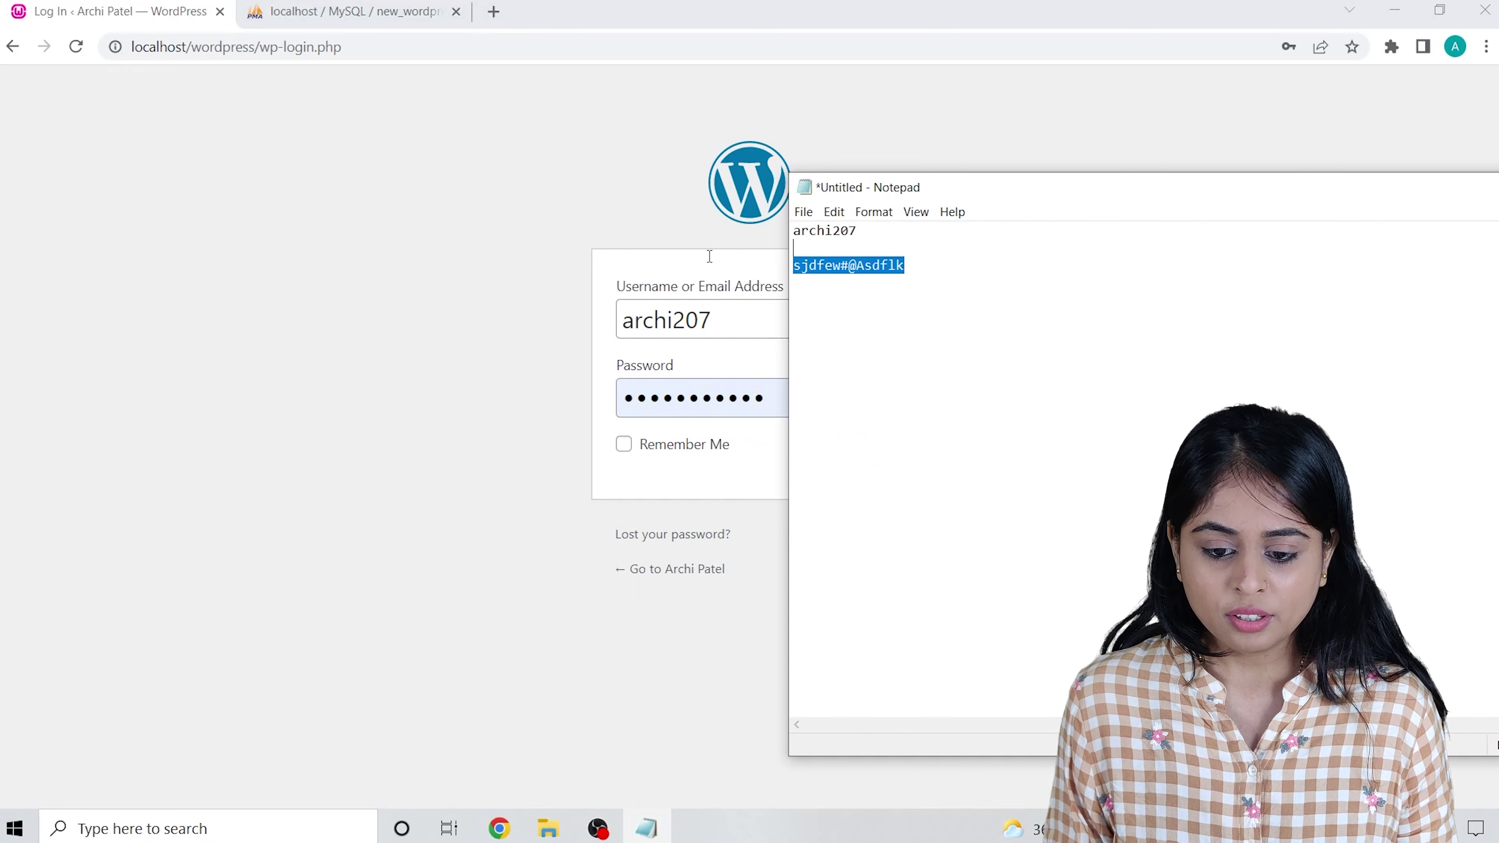
pyautogui.click(924, 270)
pyautogui.moveTo(924, 270); pyautogui.dragTo(791, 265)
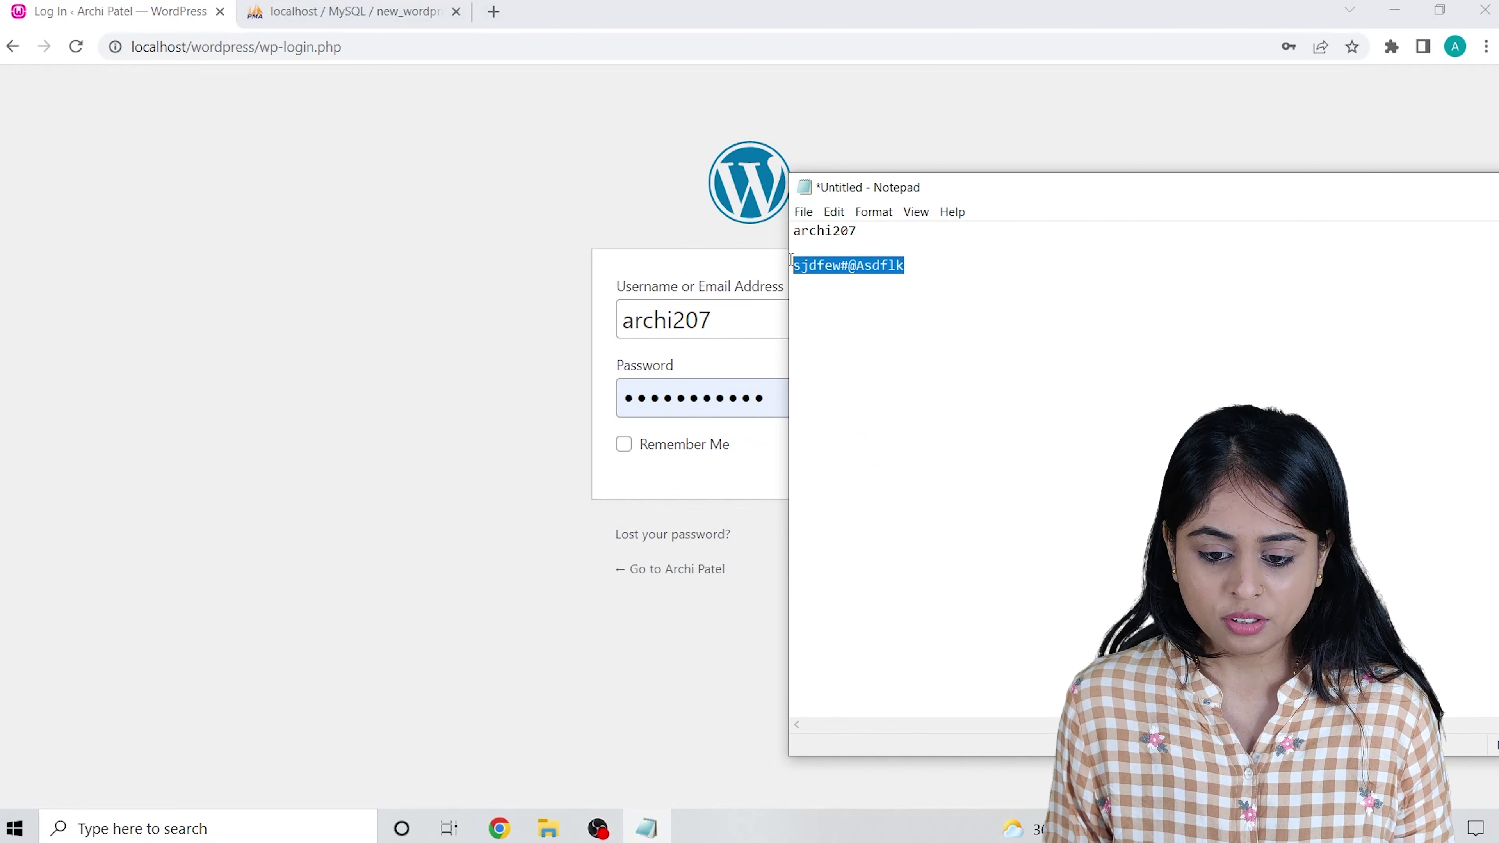
pyautogui.click(688, 397)
pyautogui.doubleClick(777, 400)
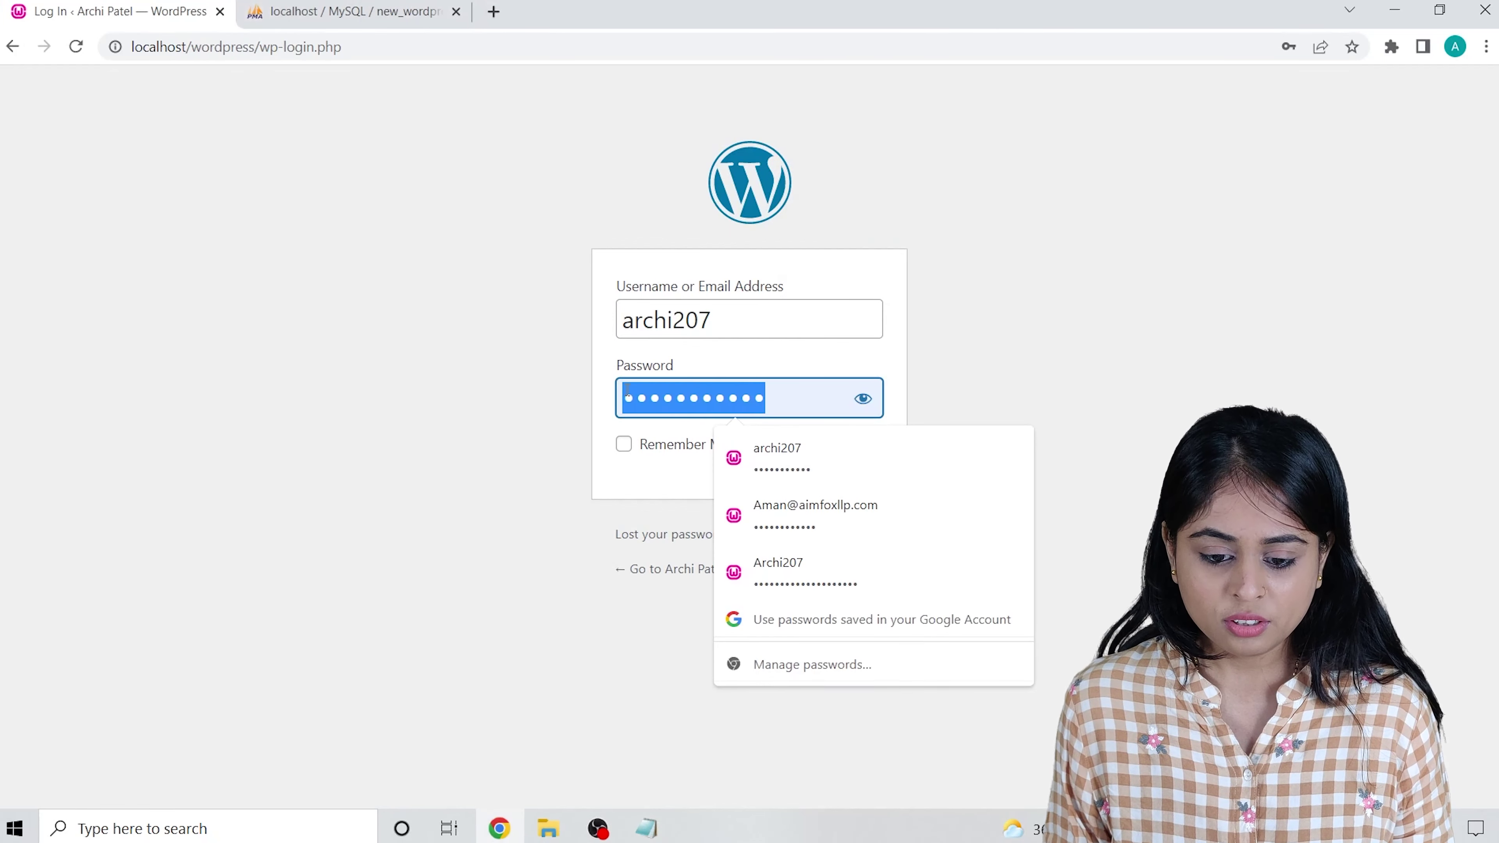
pyautogui.hotkey('ctrl', 'v')
pyautogui.click(859, 455)
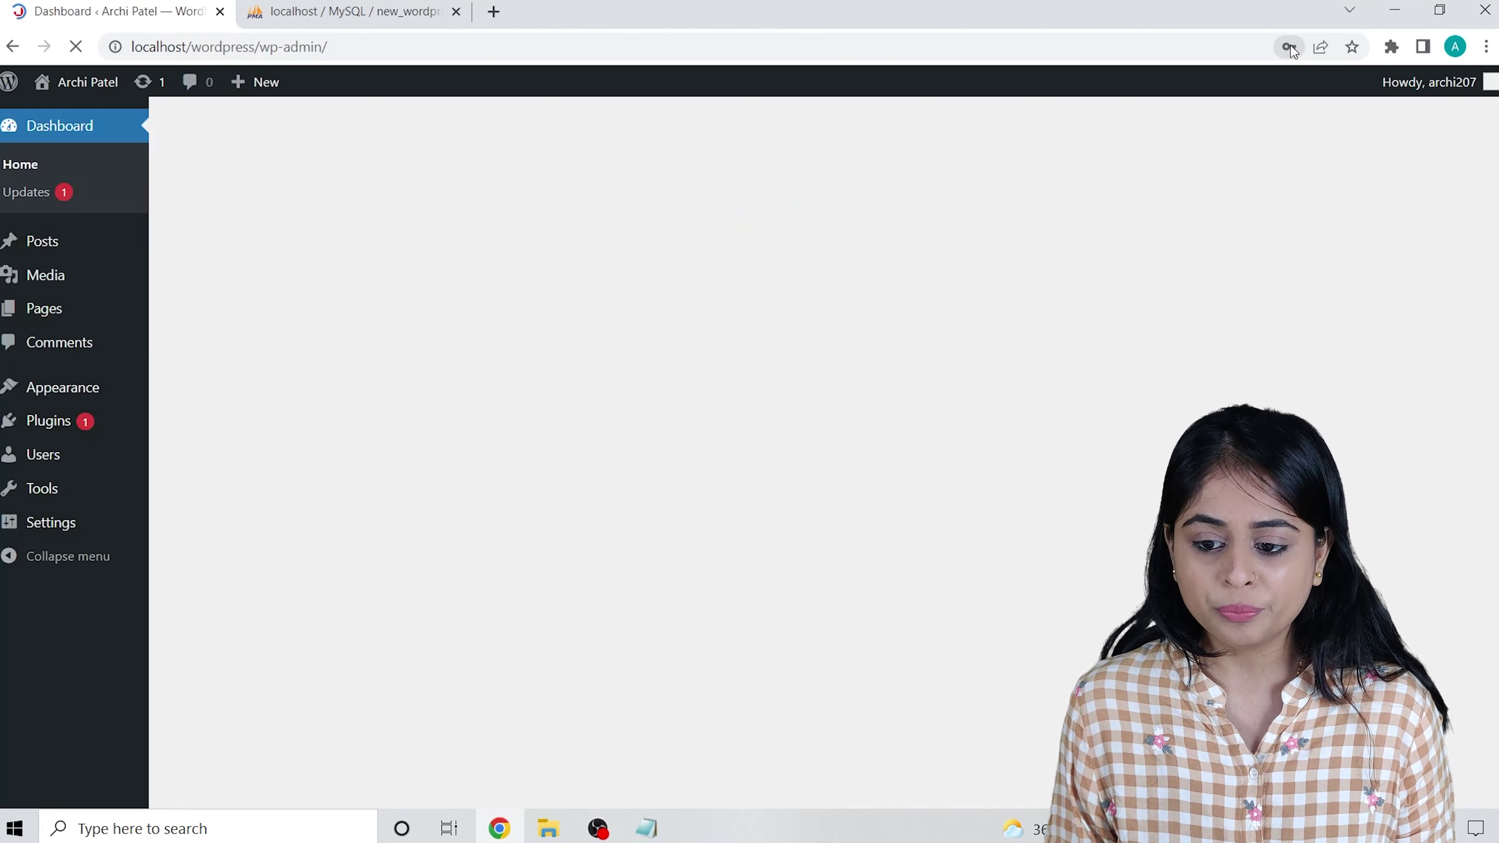
# Dismiss Chrome's update-password prompt and zoom the Dashboard to 150%.
pyautogui.click(1289, 47)
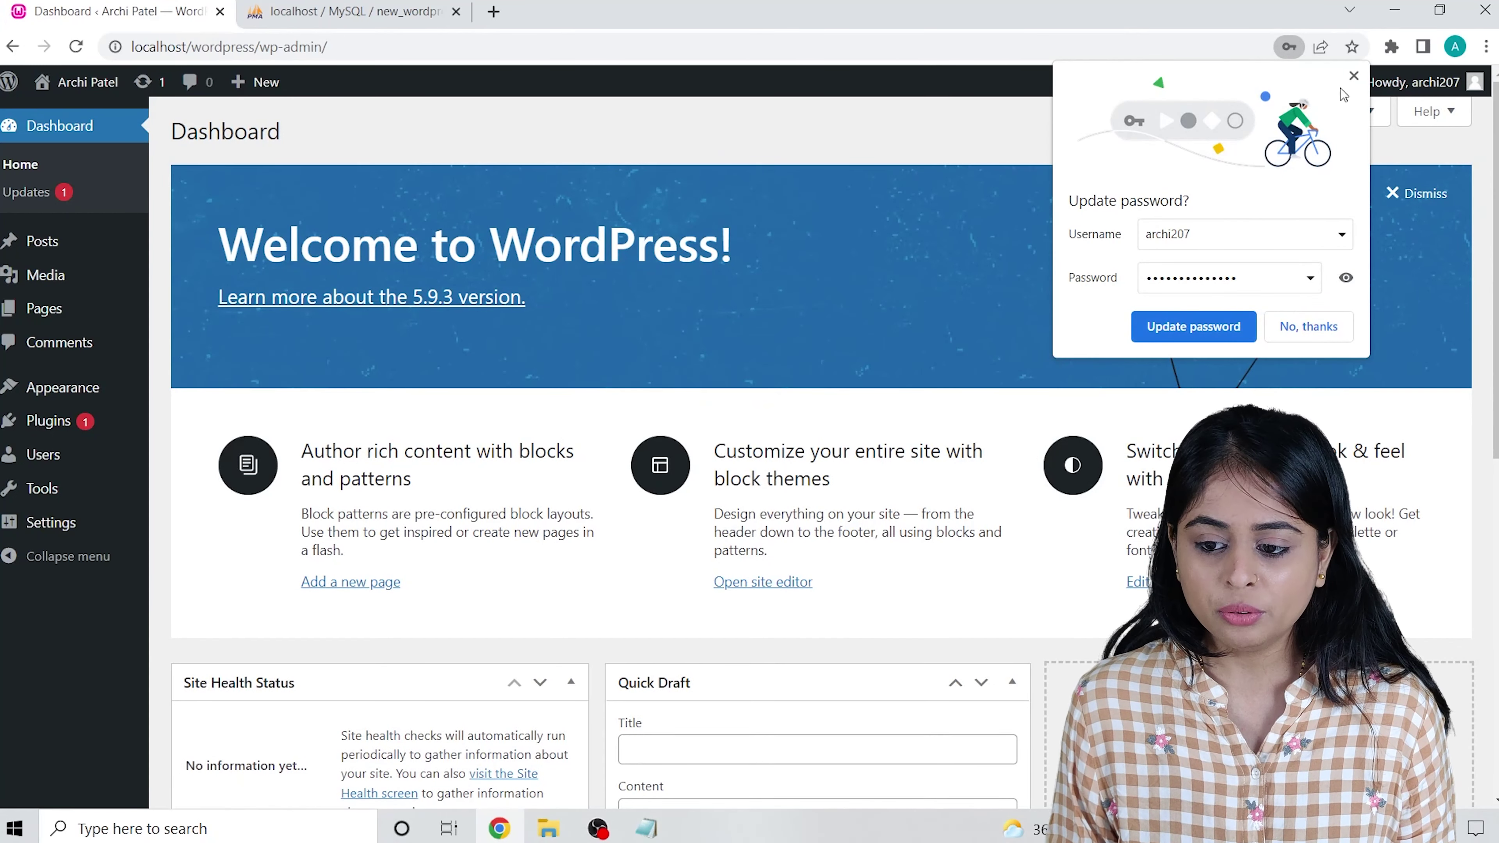
pyautogui.click(1240, 328)
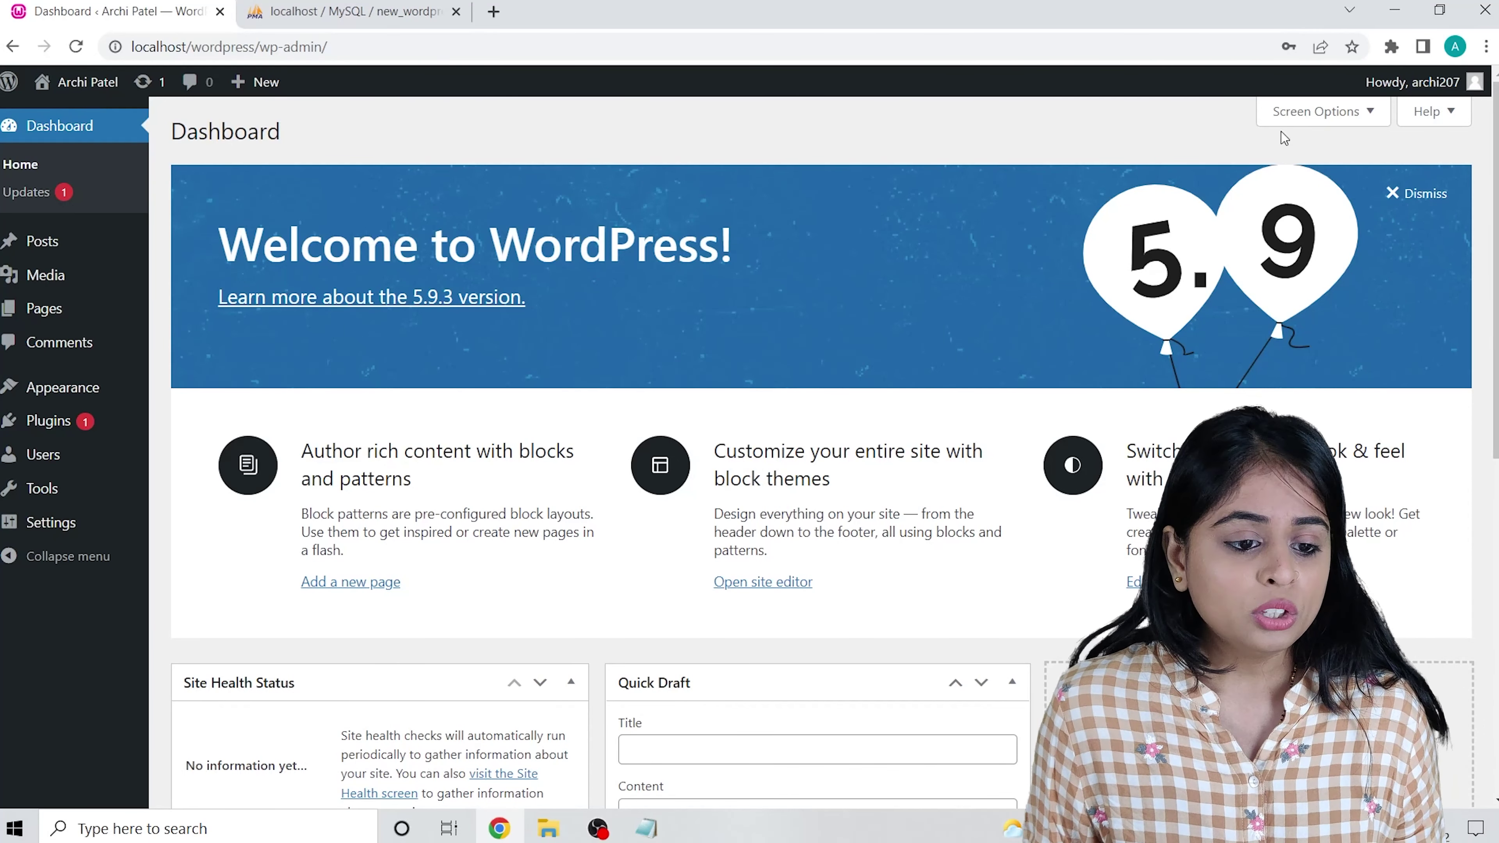
pyautogui.moveTo(87, 86)
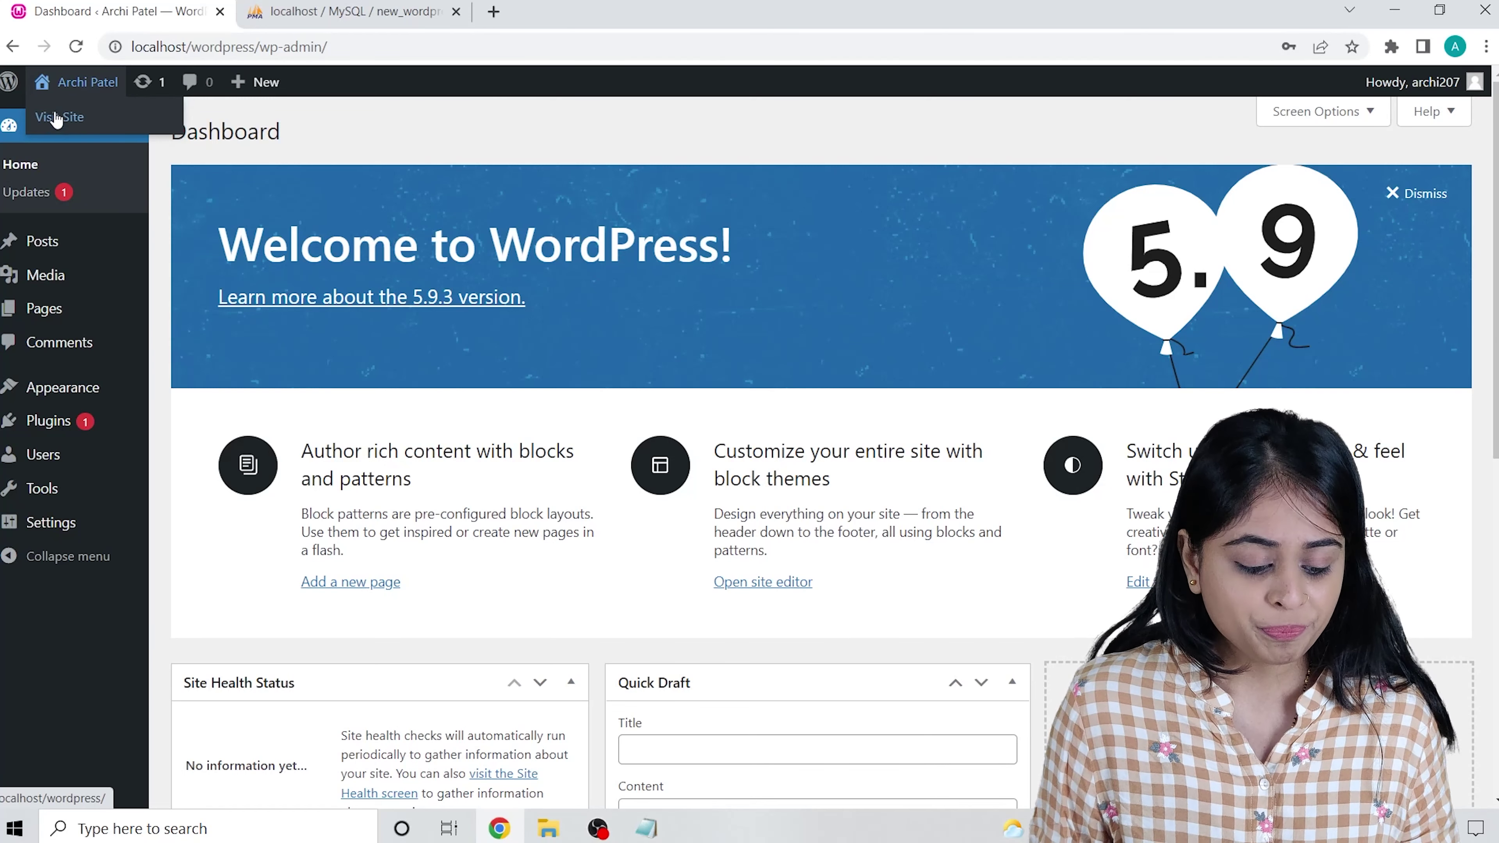
pyautogui.hotkey('ctrl', '+')
pyautogui.hotkey('ctrl', '+')
pyautogui.hotkey('ctrl', '-')
pyautogui.hotkey('ctrl', '-')
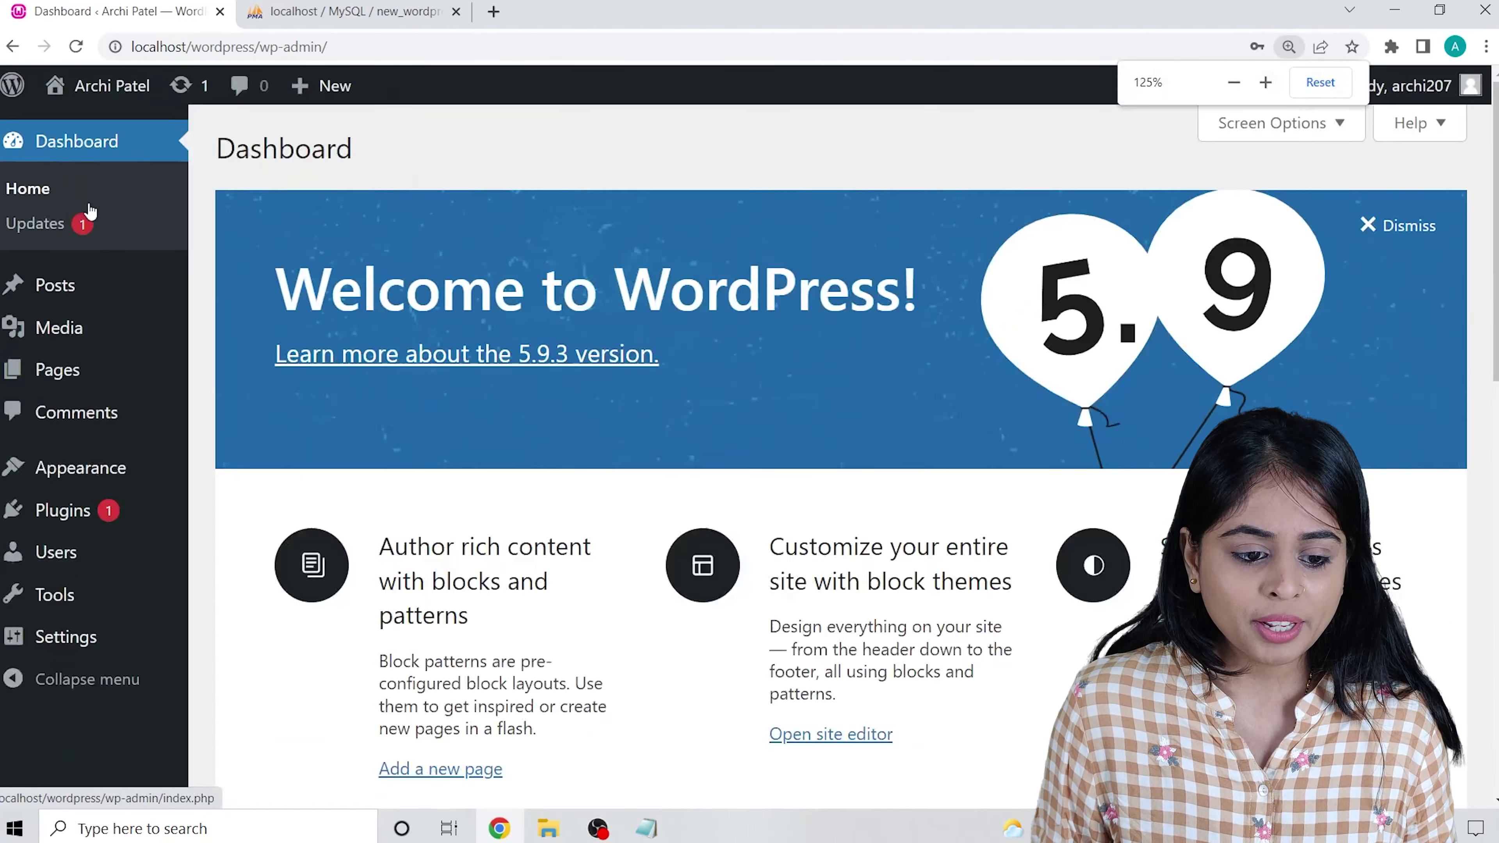
pyautogui.hotkey('ctrl', '+')
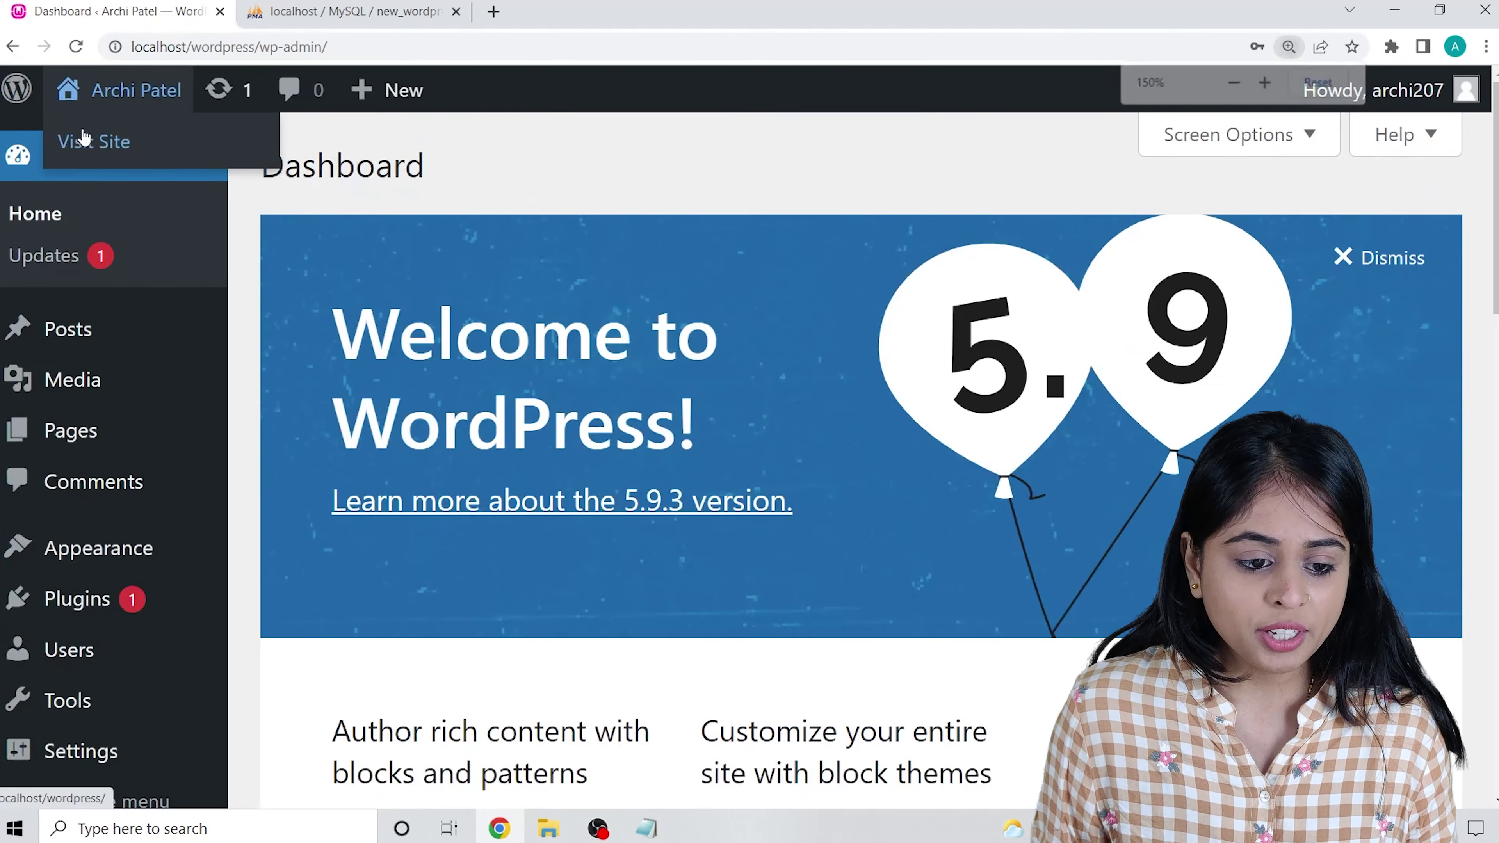
pyautogui.rightClick(100, 145)
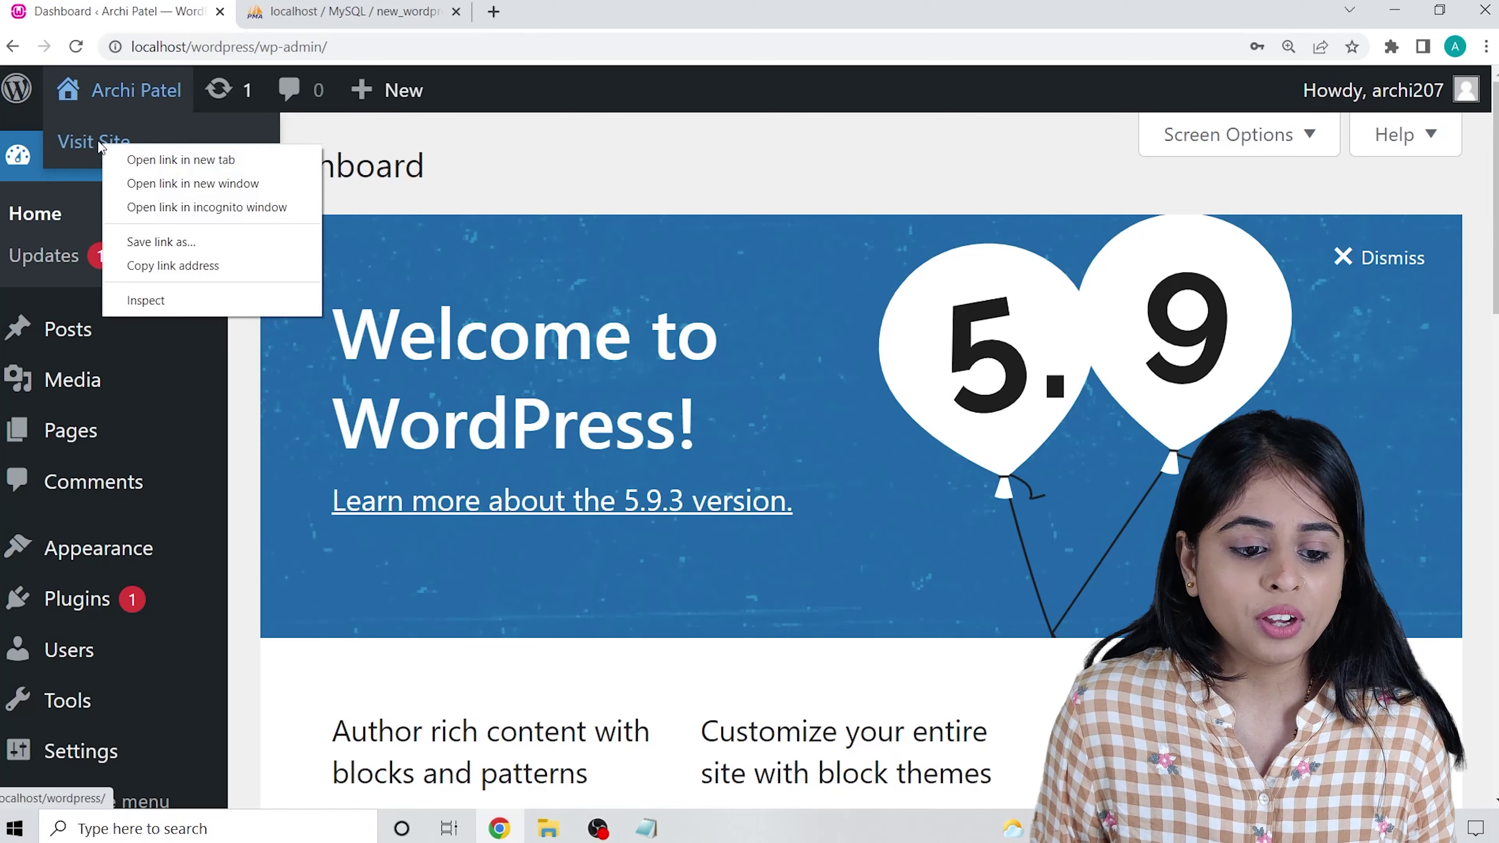
# Open the live site in a new tab, scroll the Hello world! post, and return to the Dashboard.
pyautogui.click(137, 159)
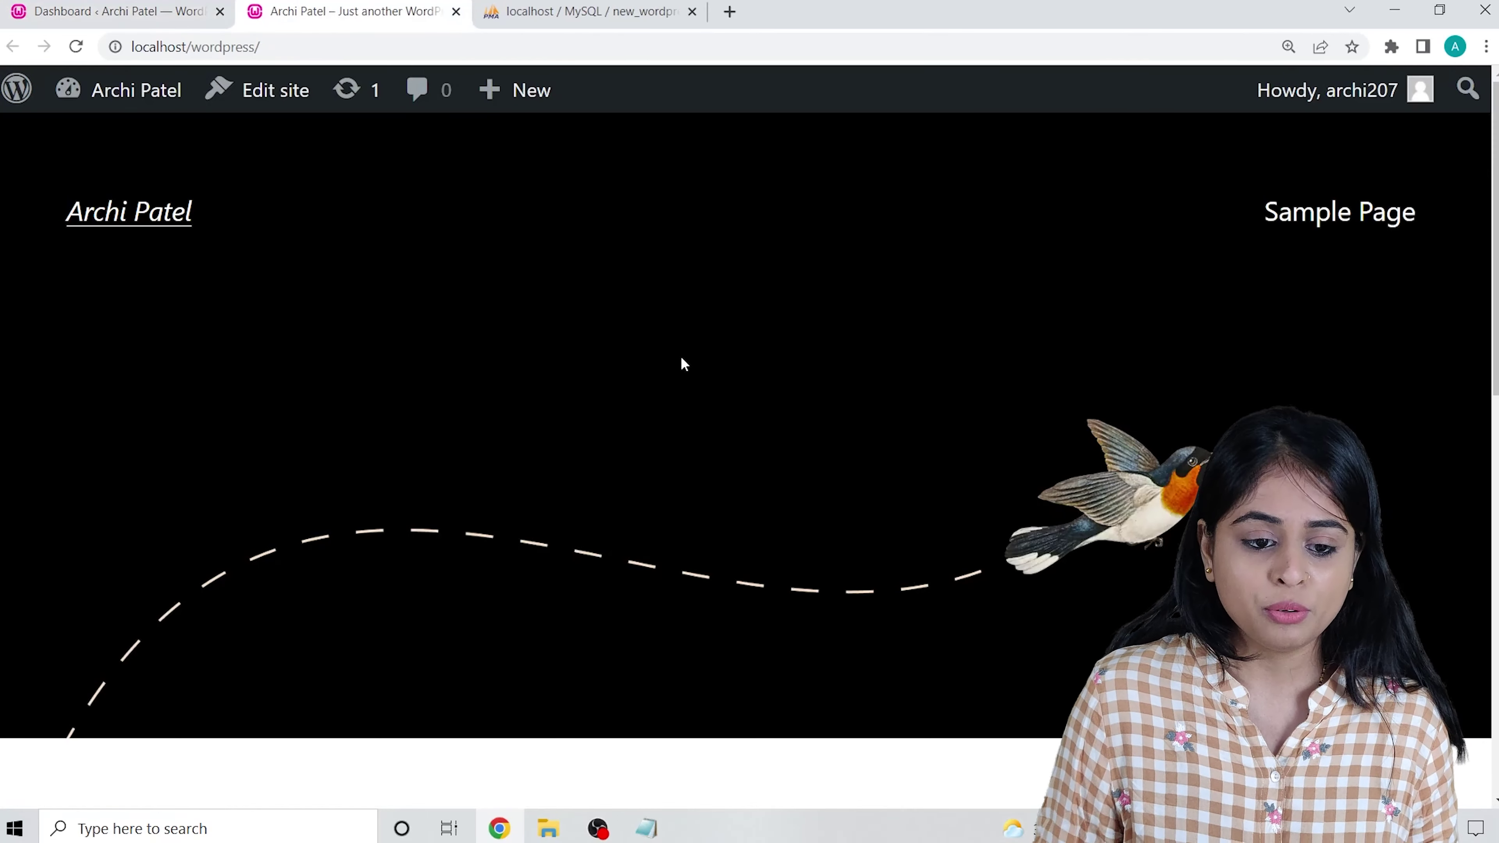
pyautogui.scroll(-15, 488, 470)
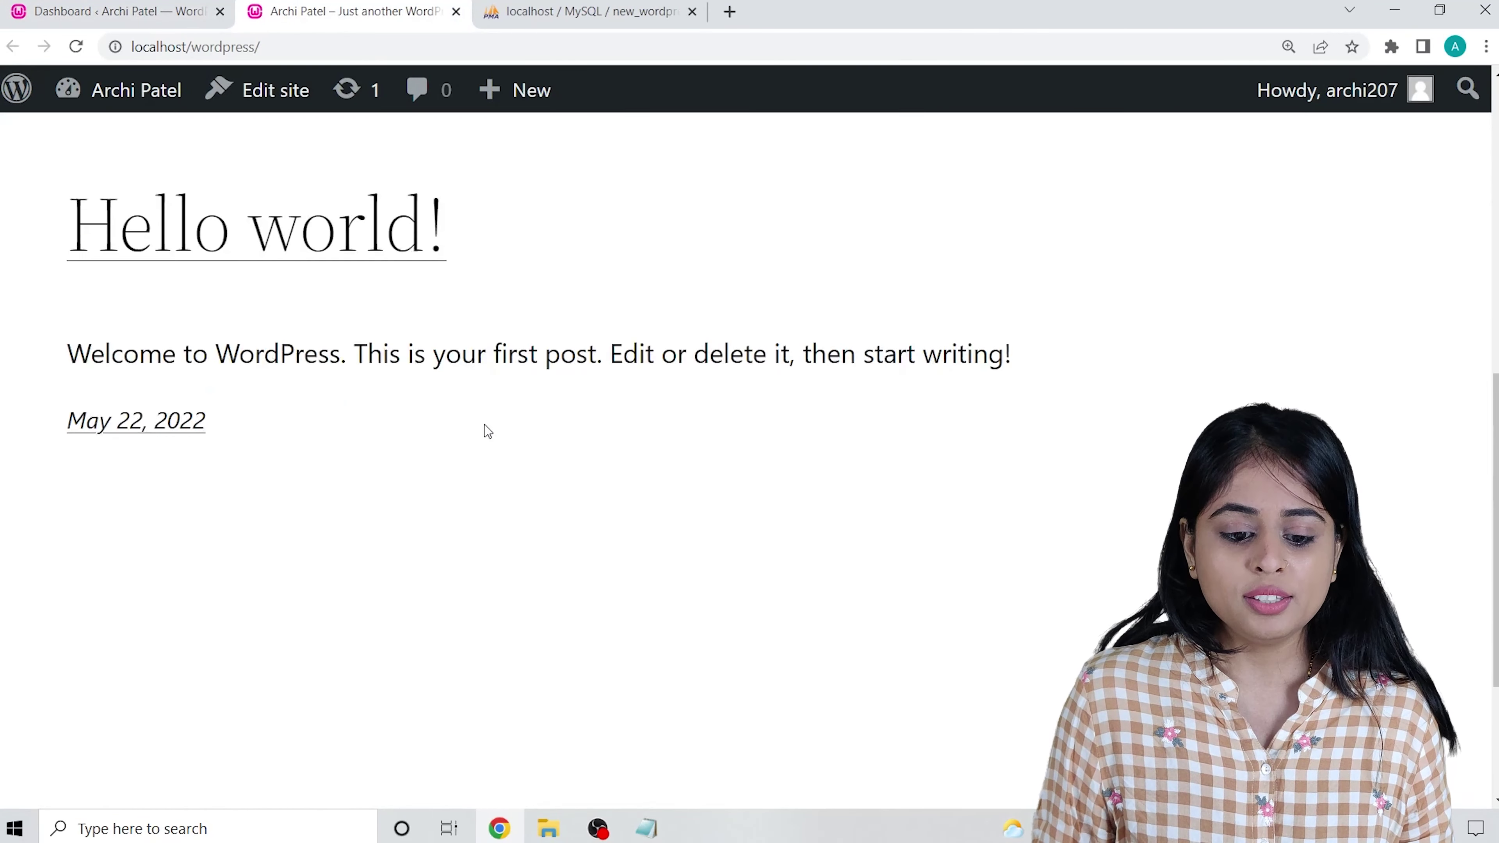
pyautogui.scroll(15, 471, 446)
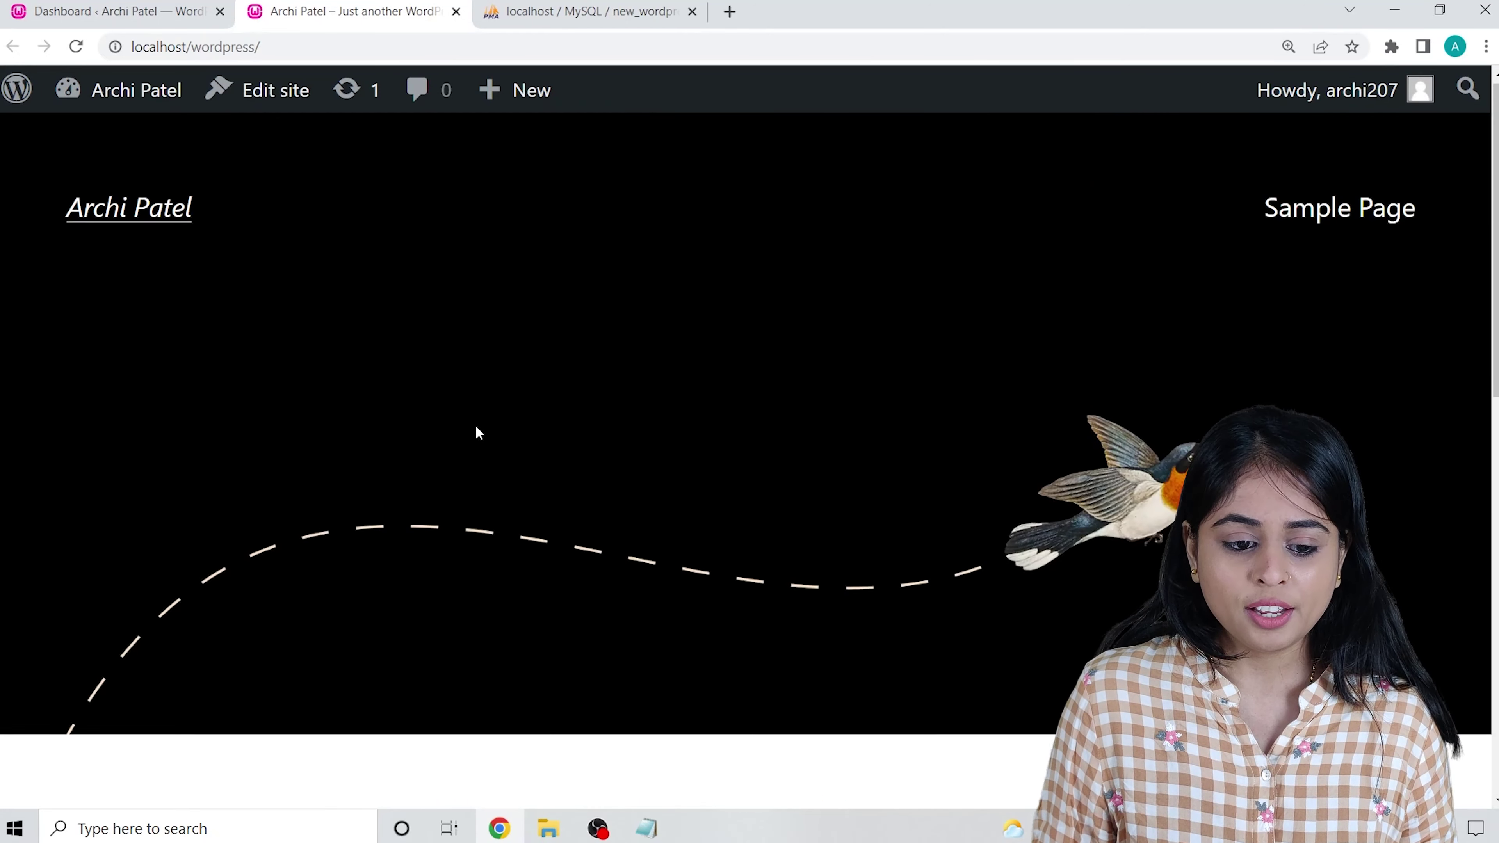
pyautogui.scroll(-12, 480, 420)
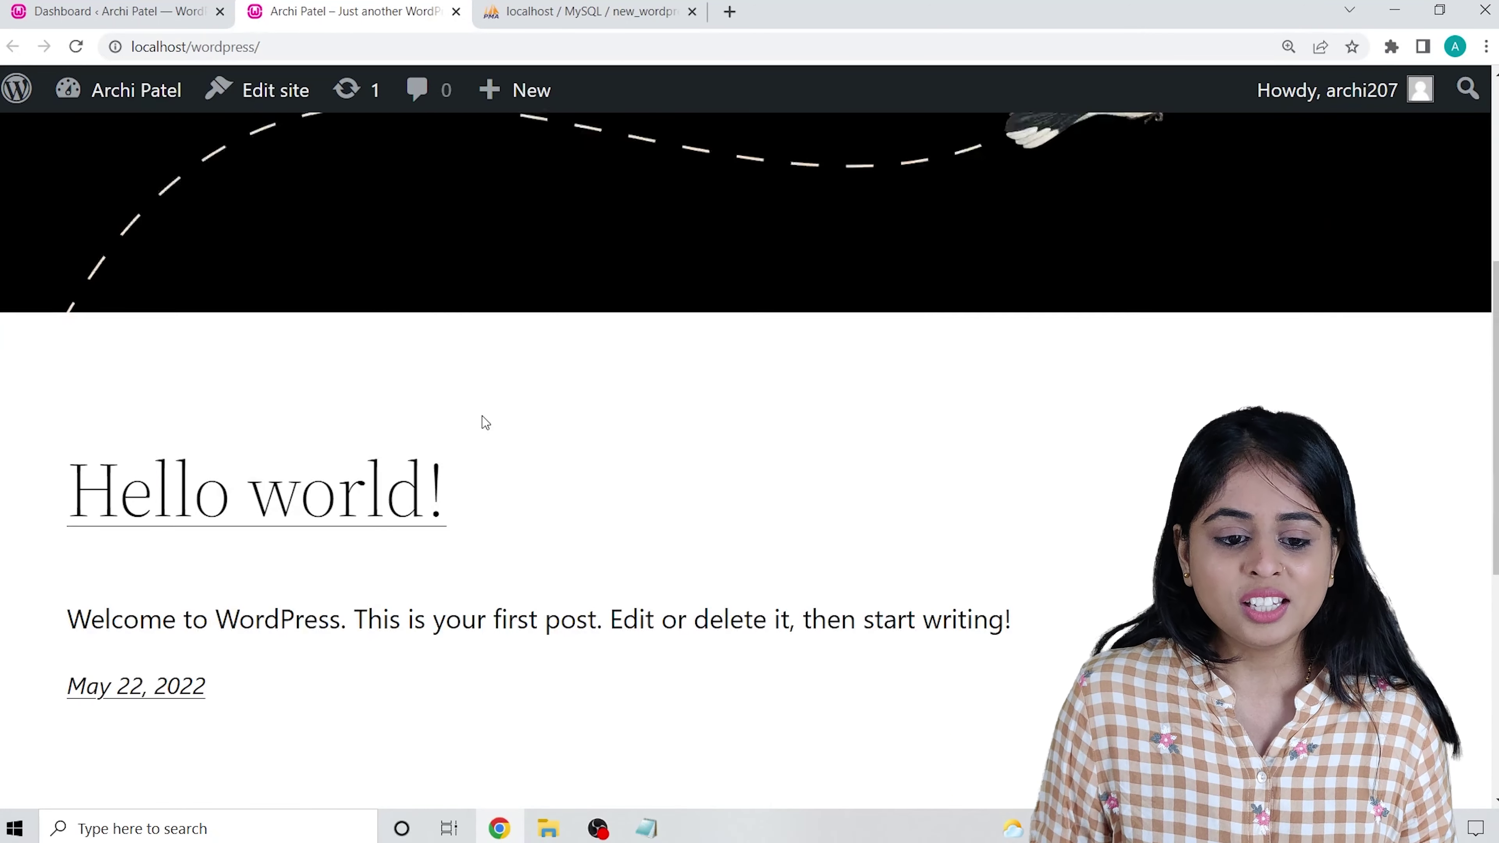
pyautogui.scroll(12, 496, 425)
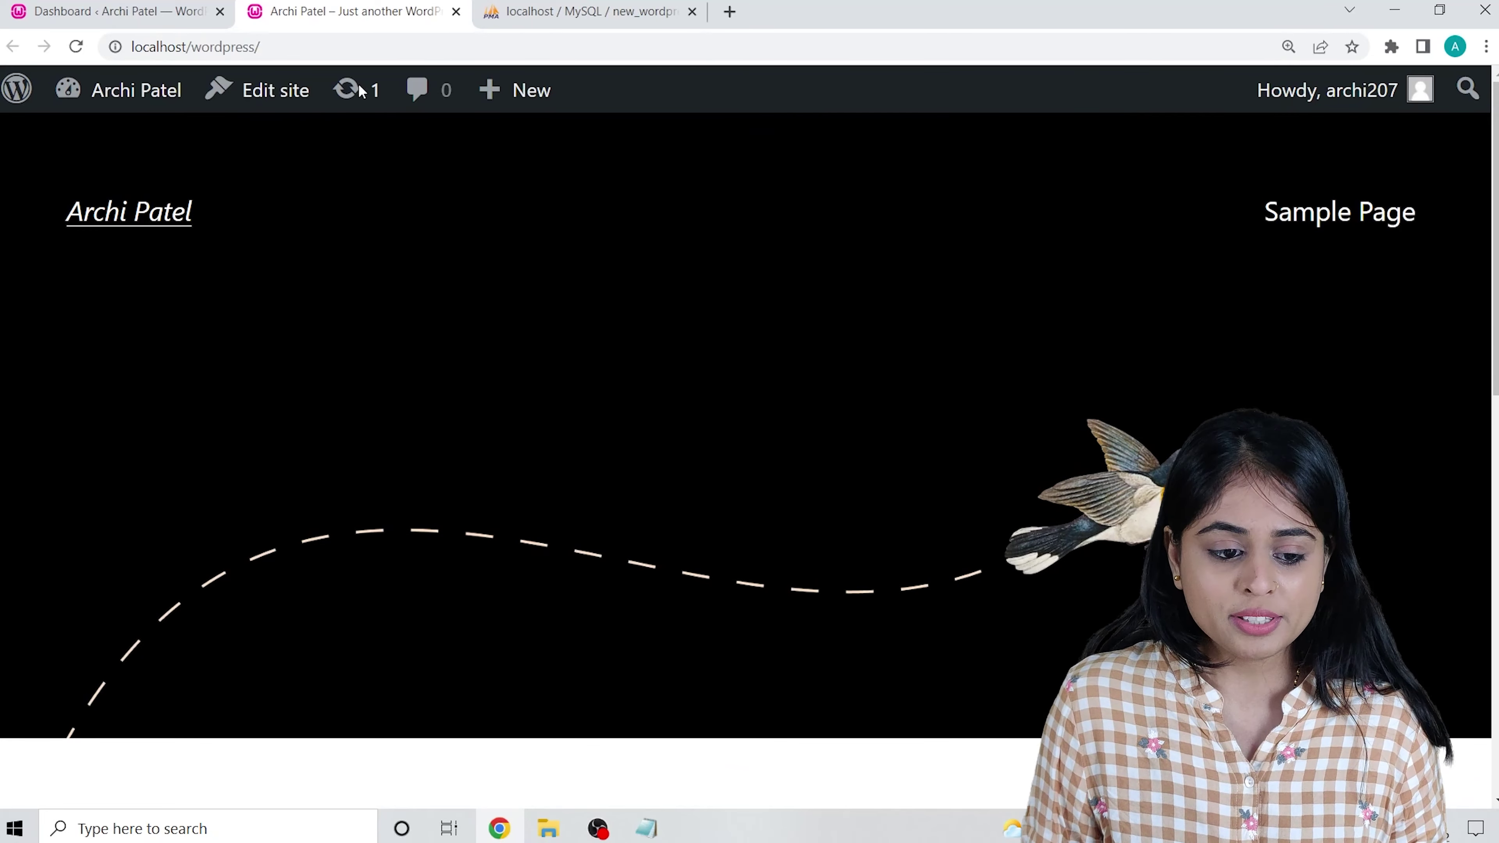
pyautogui.click(72, 4)
pyautogui.click(294, 5)
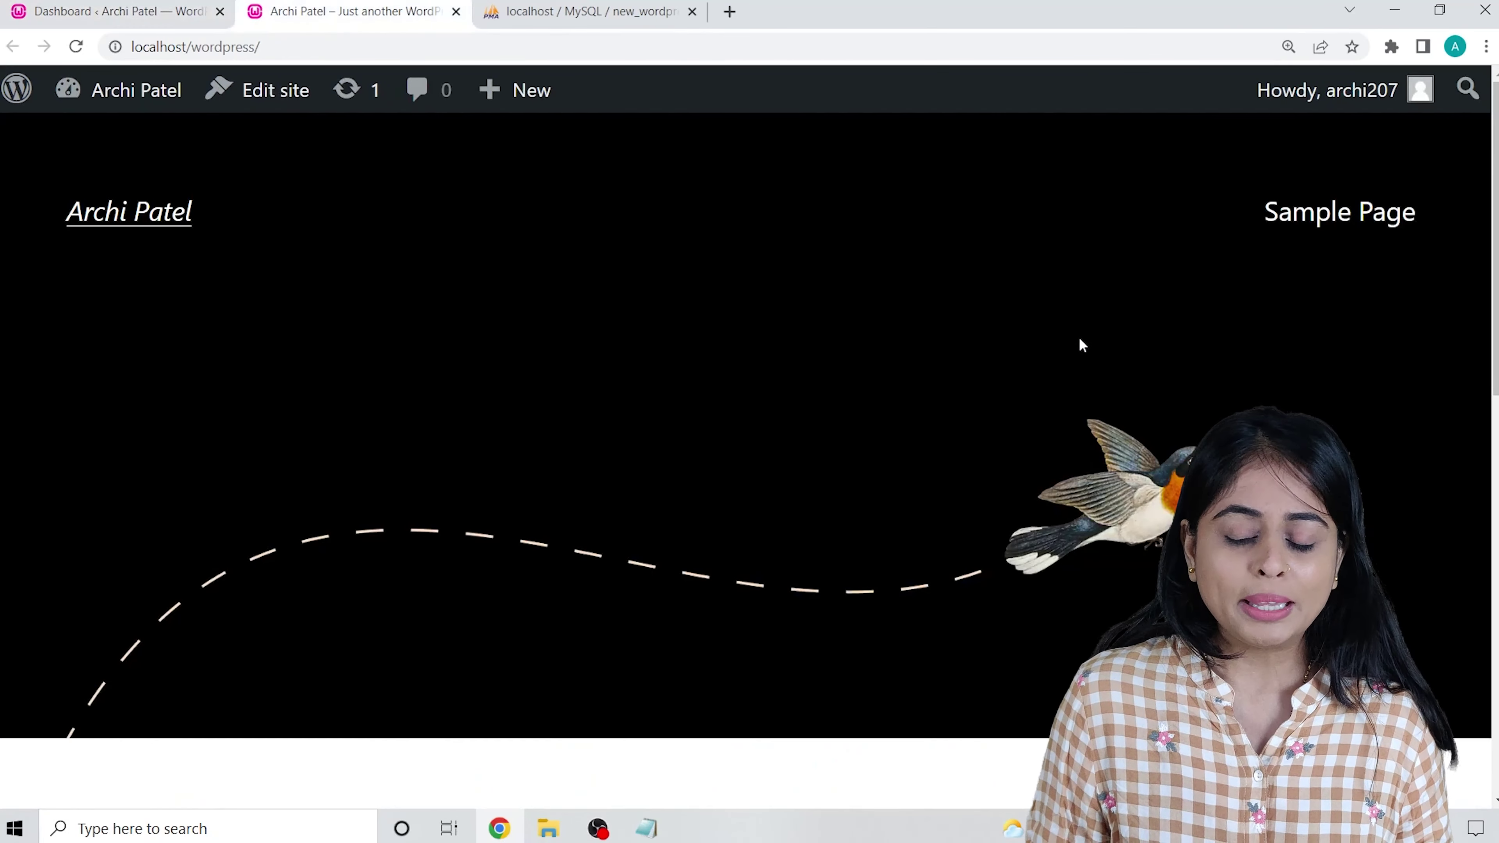
pyautogui.scroll(-10, 933, 372)
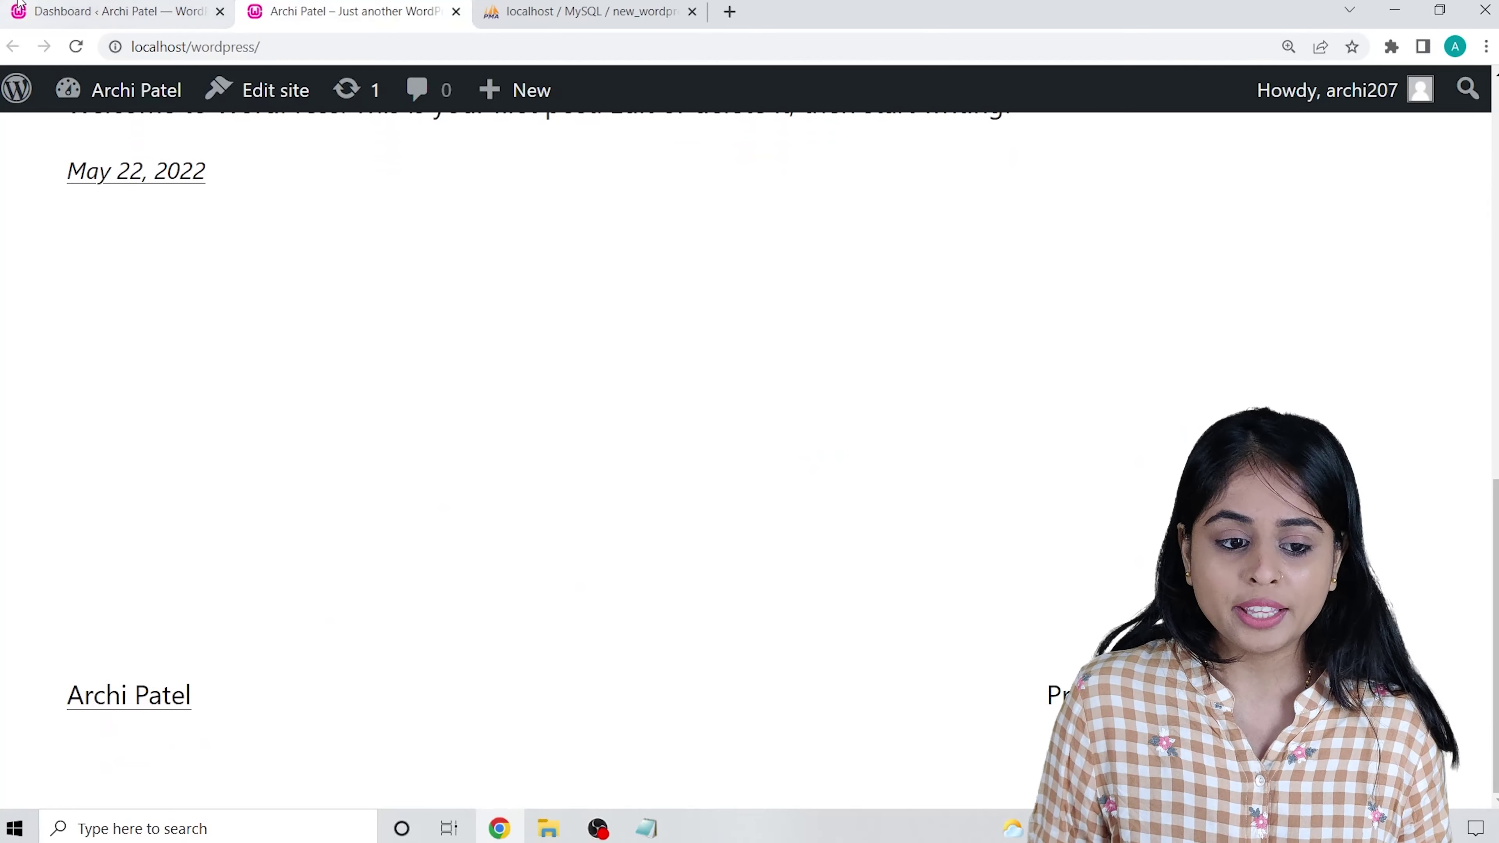
pyautogui.click(35, 6)
pyautogui.click(307, 7)
pyautogui.scroll(5, 413, 295)
pyautogui.scroll(-1, 413, 295)
pyautogui.click(107, 12)
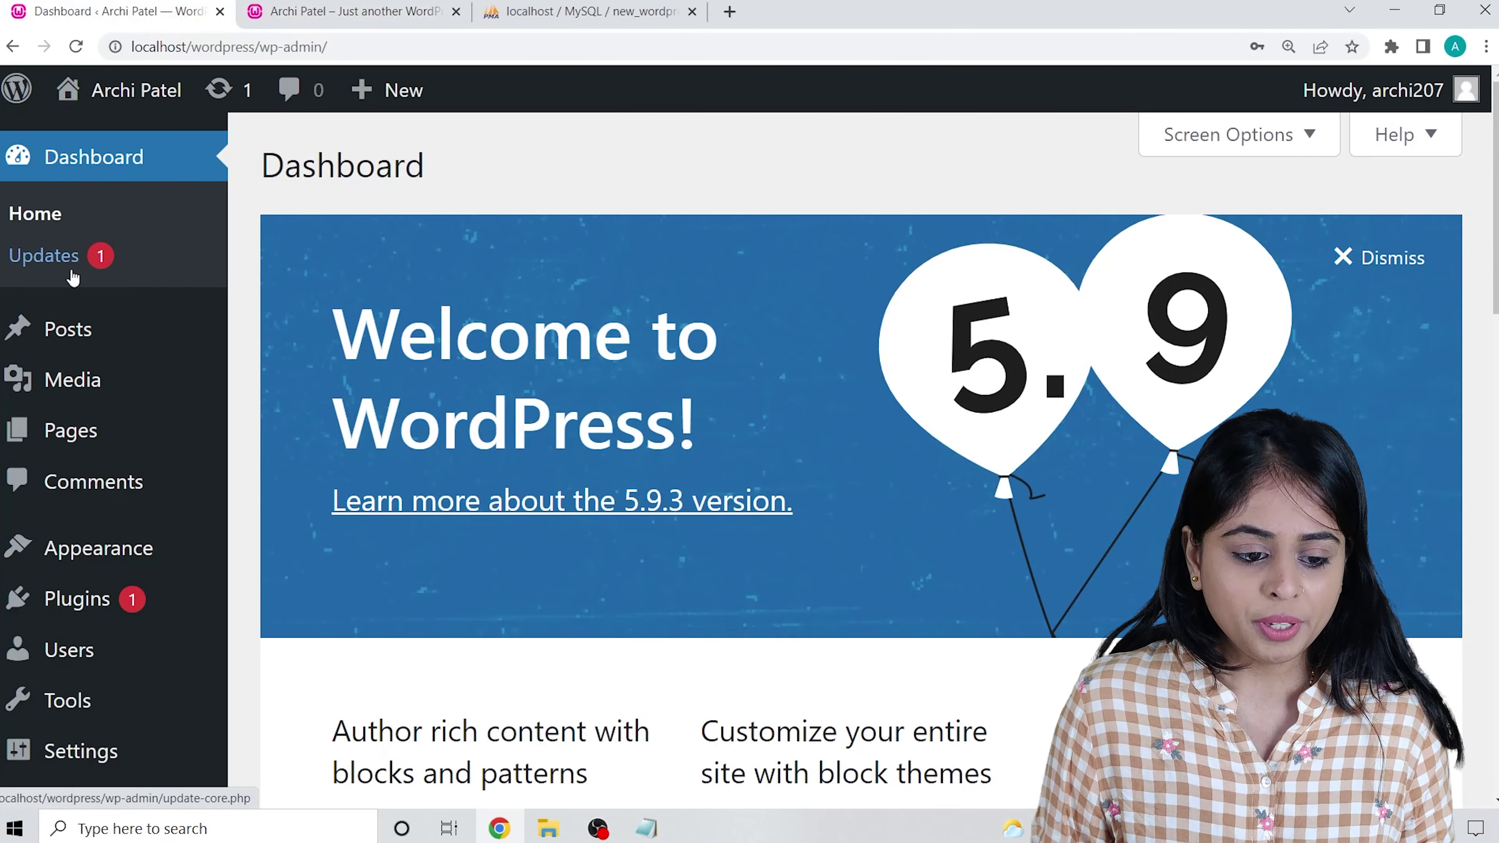
# View All Posts with its single Hello world! post, check the site tab, then choose Add New.
pyautogui.moveTo(56, 328)
pyautogui.scroll(-2, 57, 319)
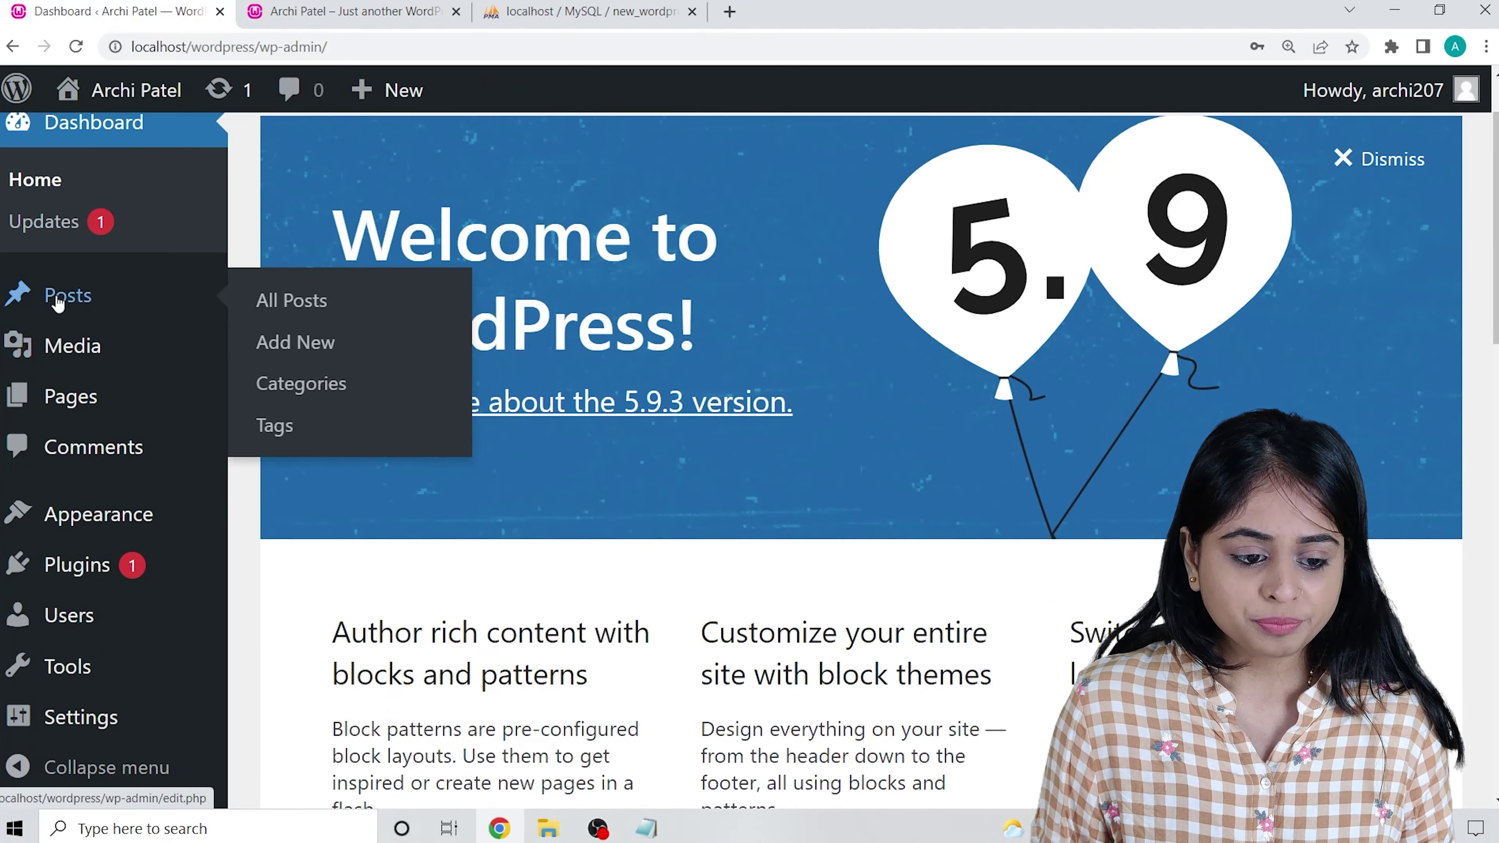
pyautogui.click(293, 308)
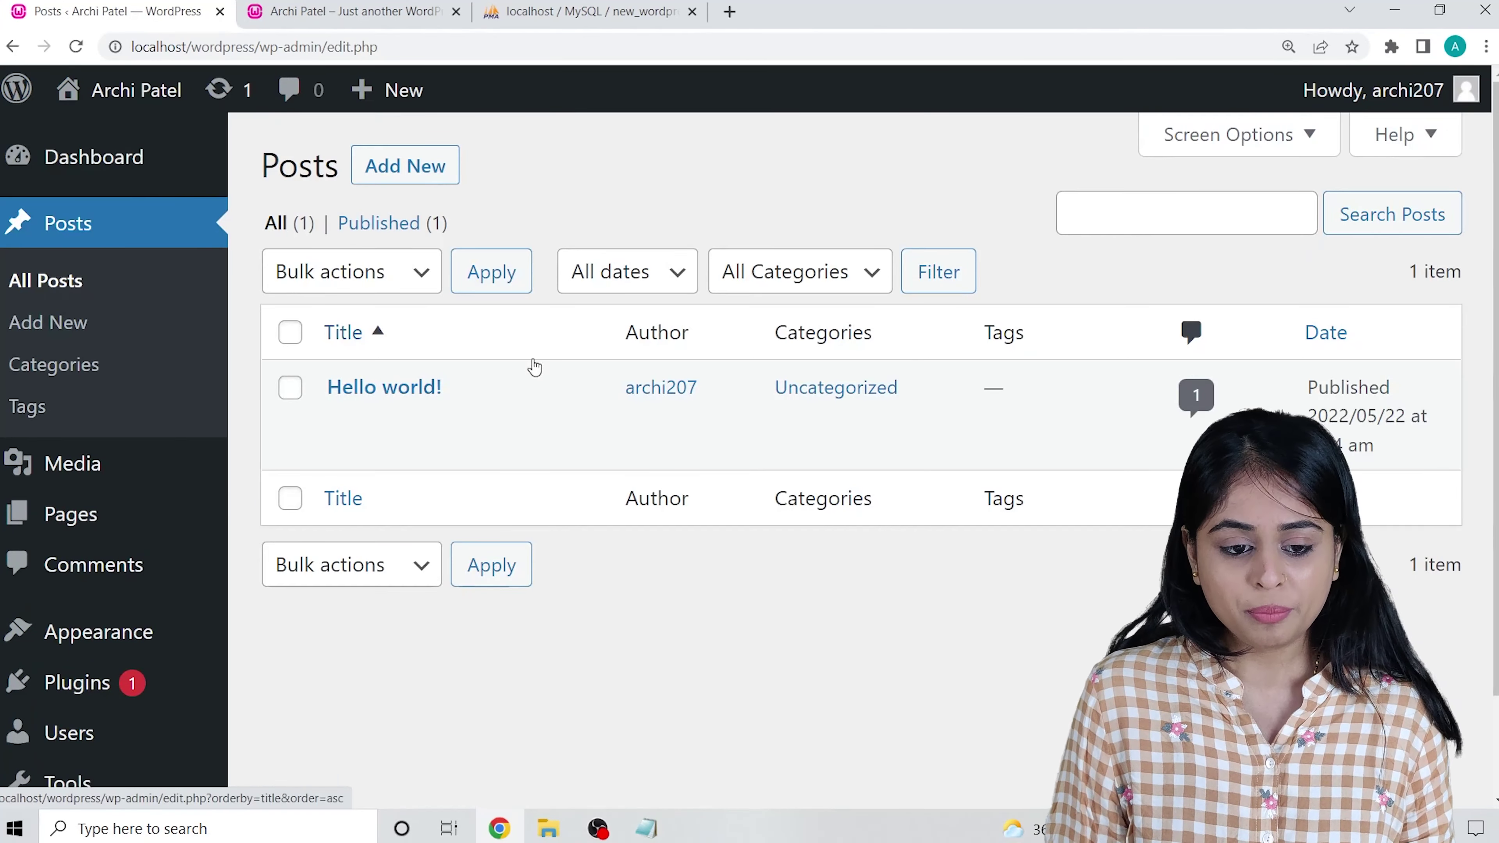
pyautogui.moveTo(852, 432)
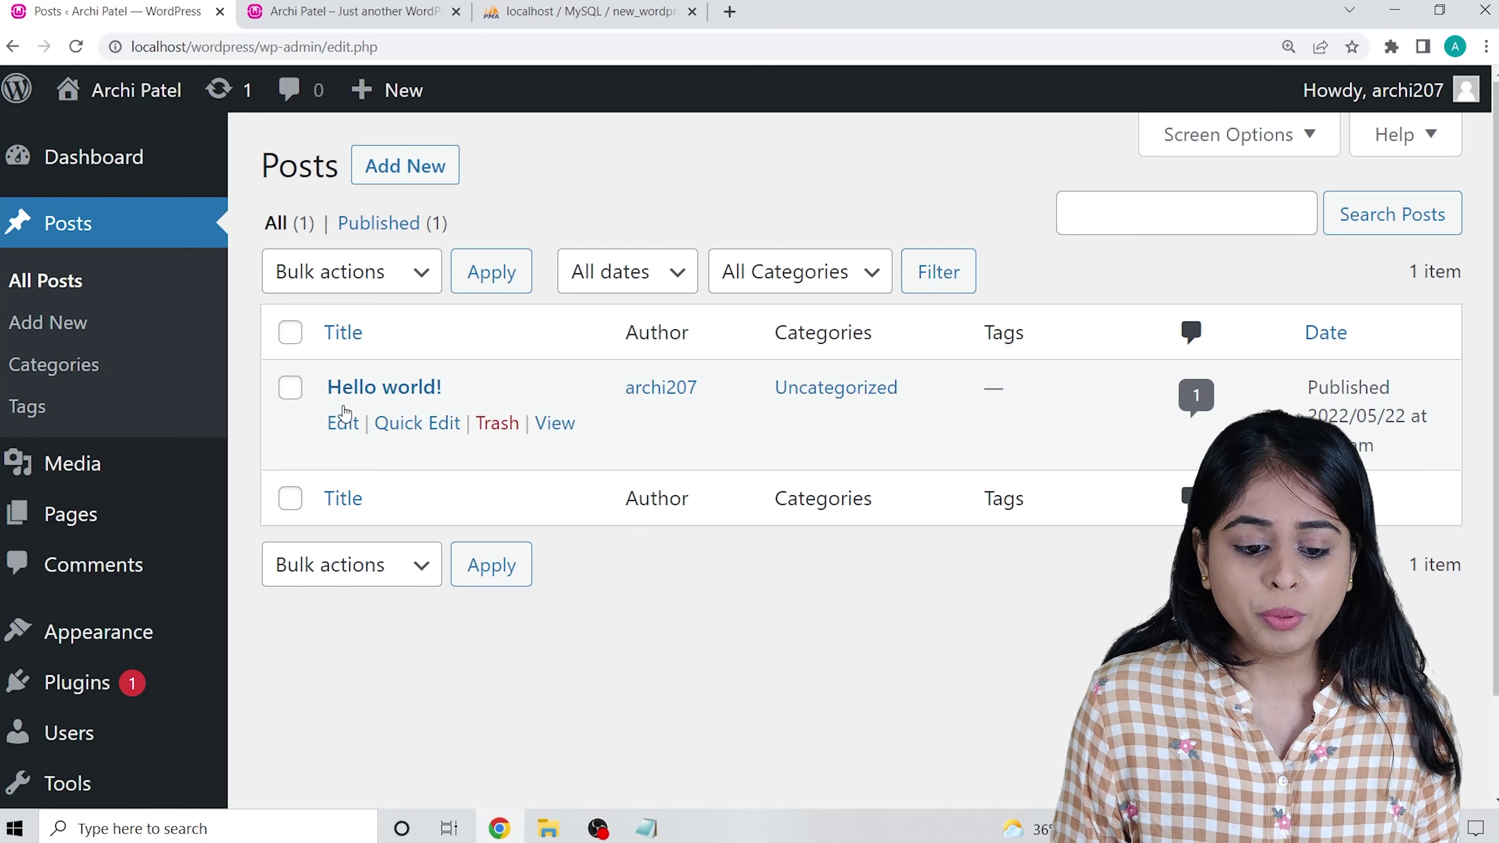
pyautogui.moveTo(362, 383)
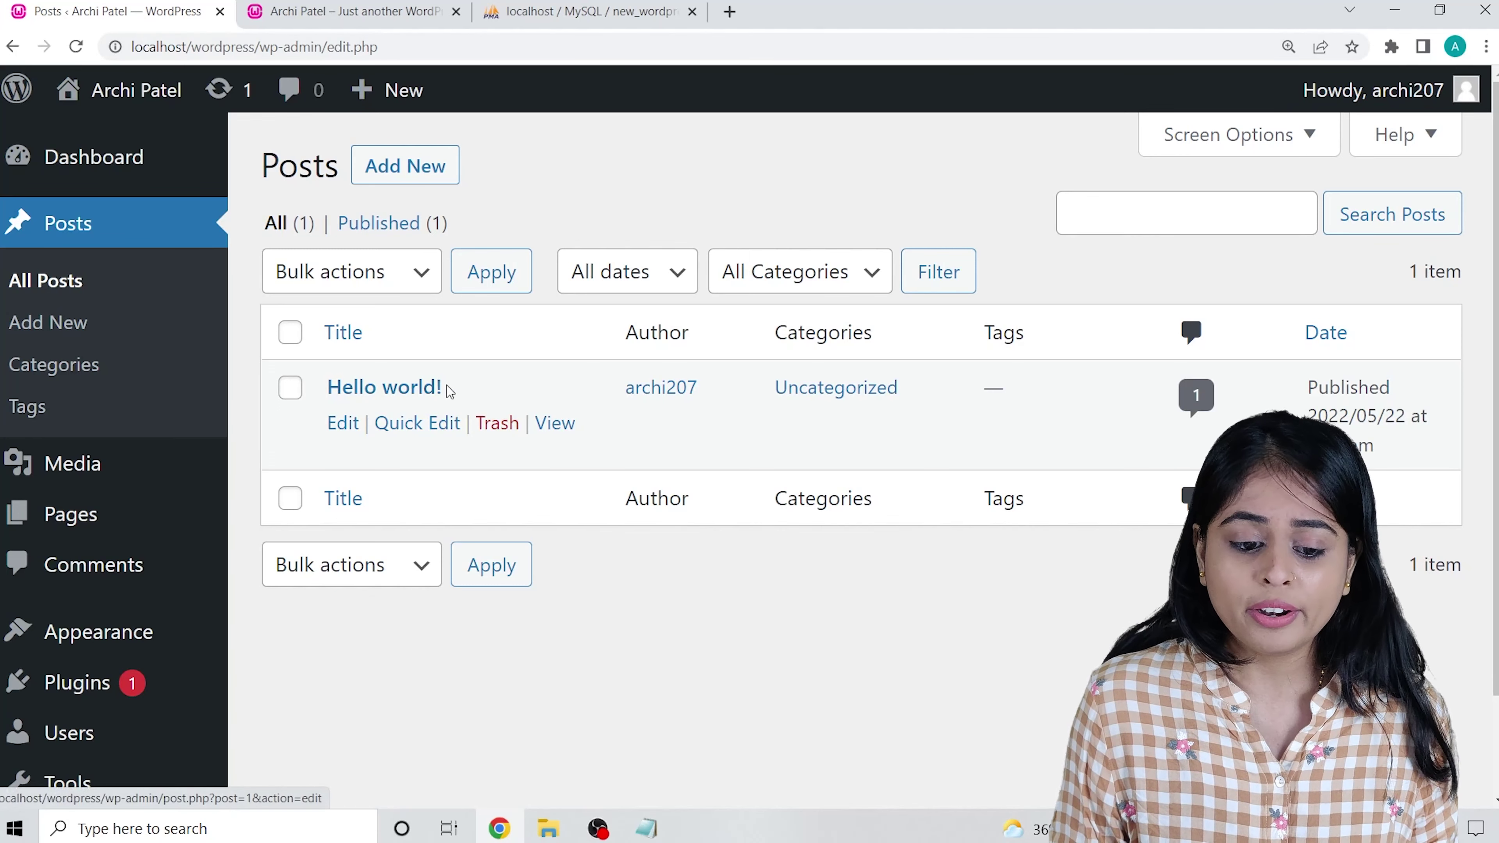
pyautogui.hotkey('ctrl', 'Tab')
pyautogui.scroll(3, 336, 475)
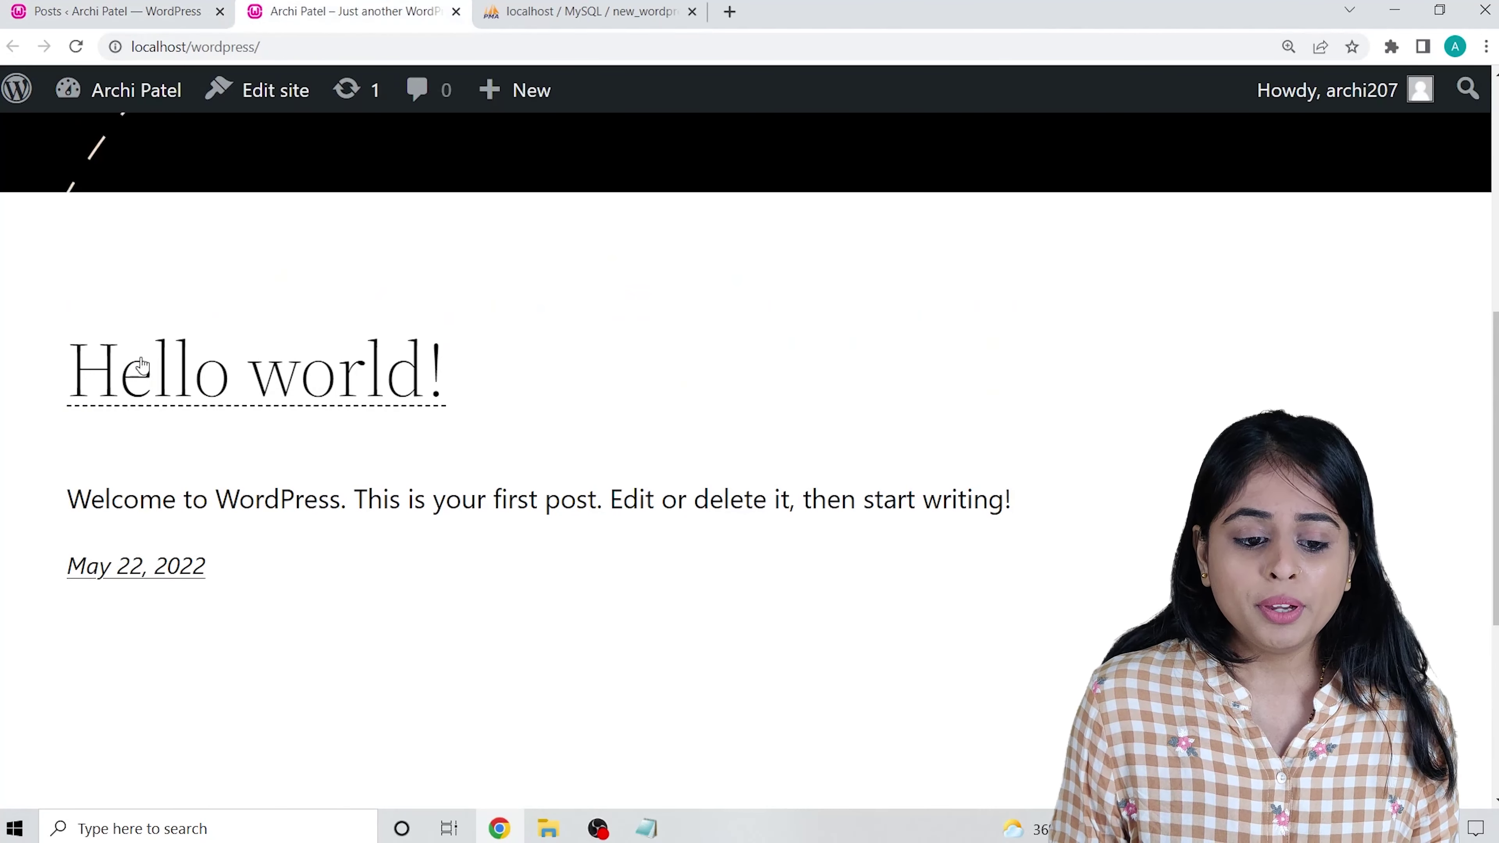
pyautogui.scroll(-3, 295, 454)
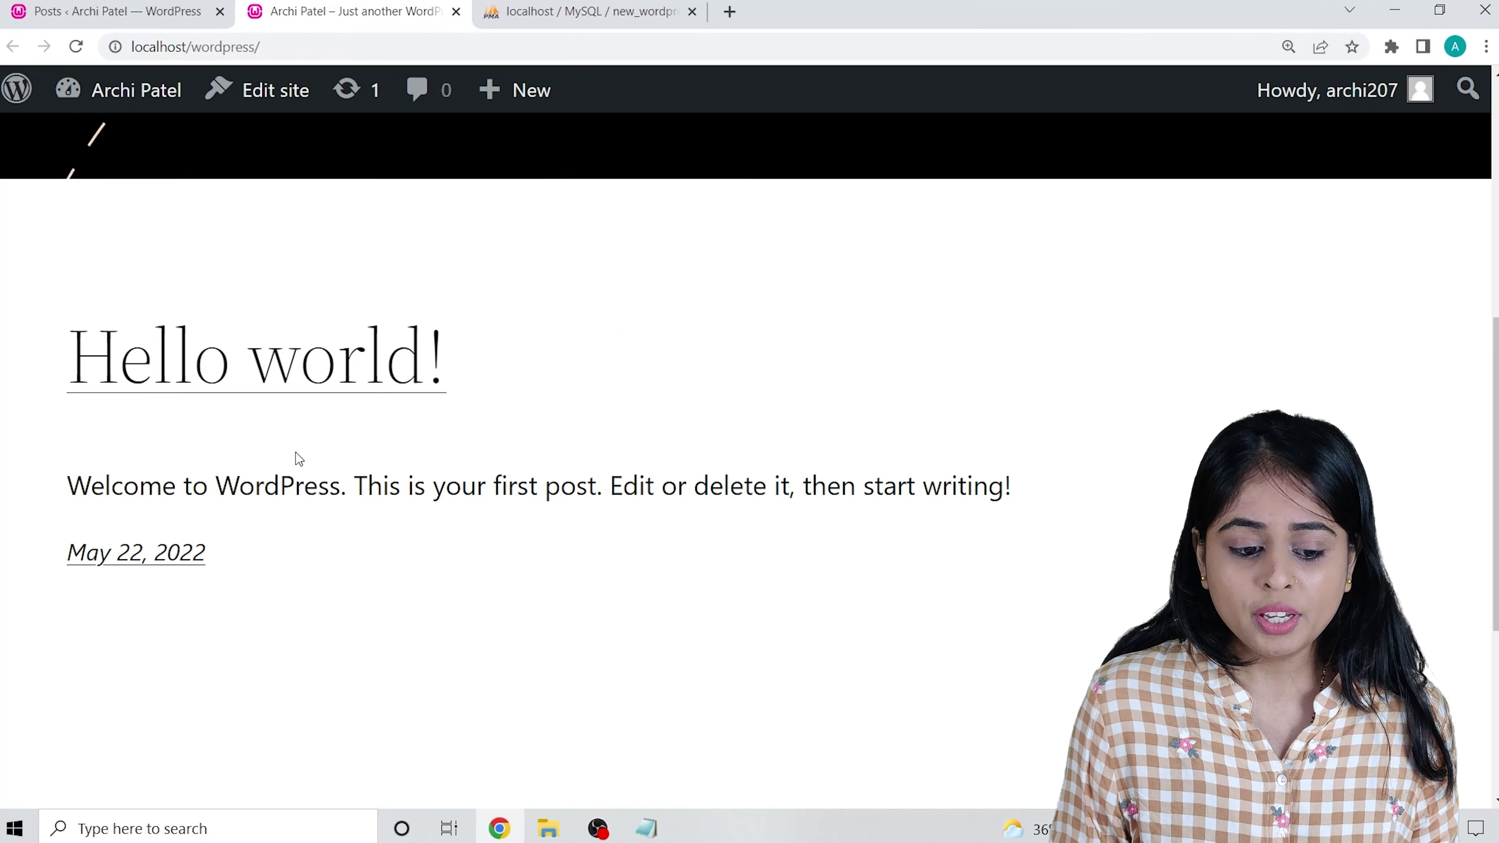
pyautogui.click(190, 6)
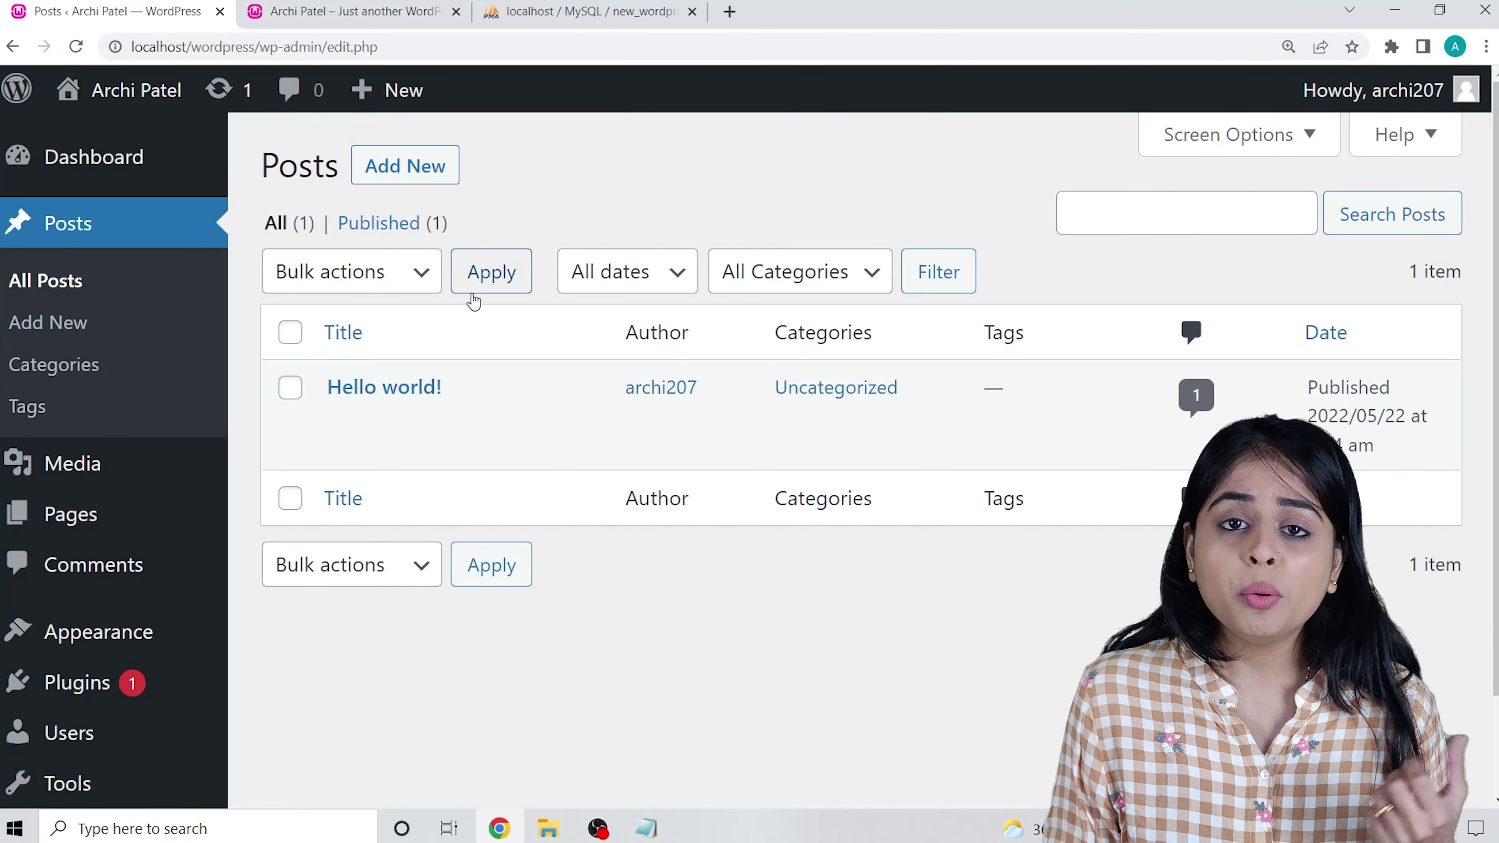
pyautogui.click(405, 167)
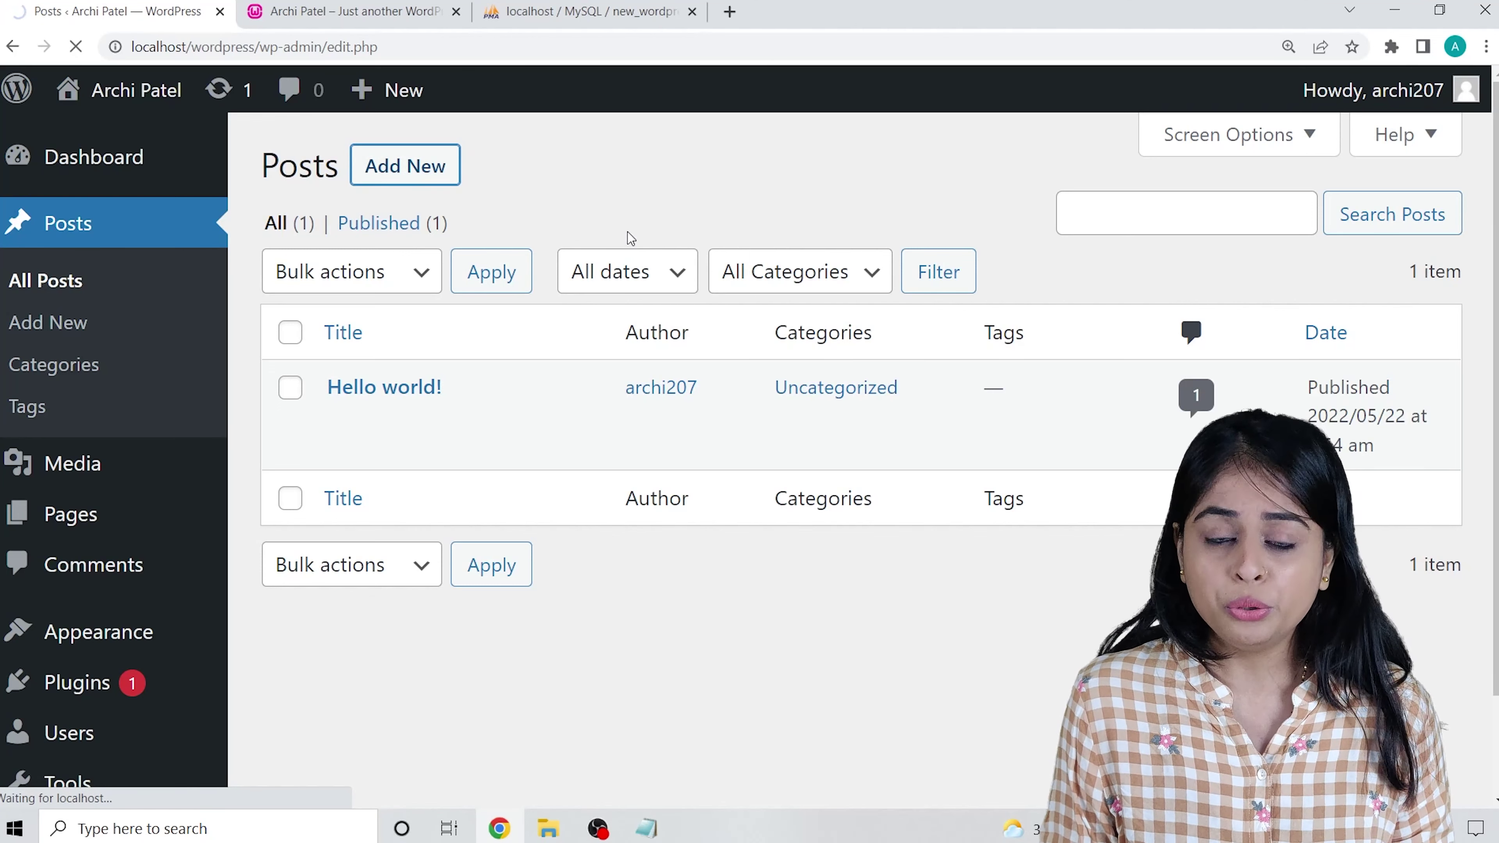
# Search the web for 'php' and open the trio.dev article in a new tab.
pyautogui.click(730, 11)
pyautogui.write('php')
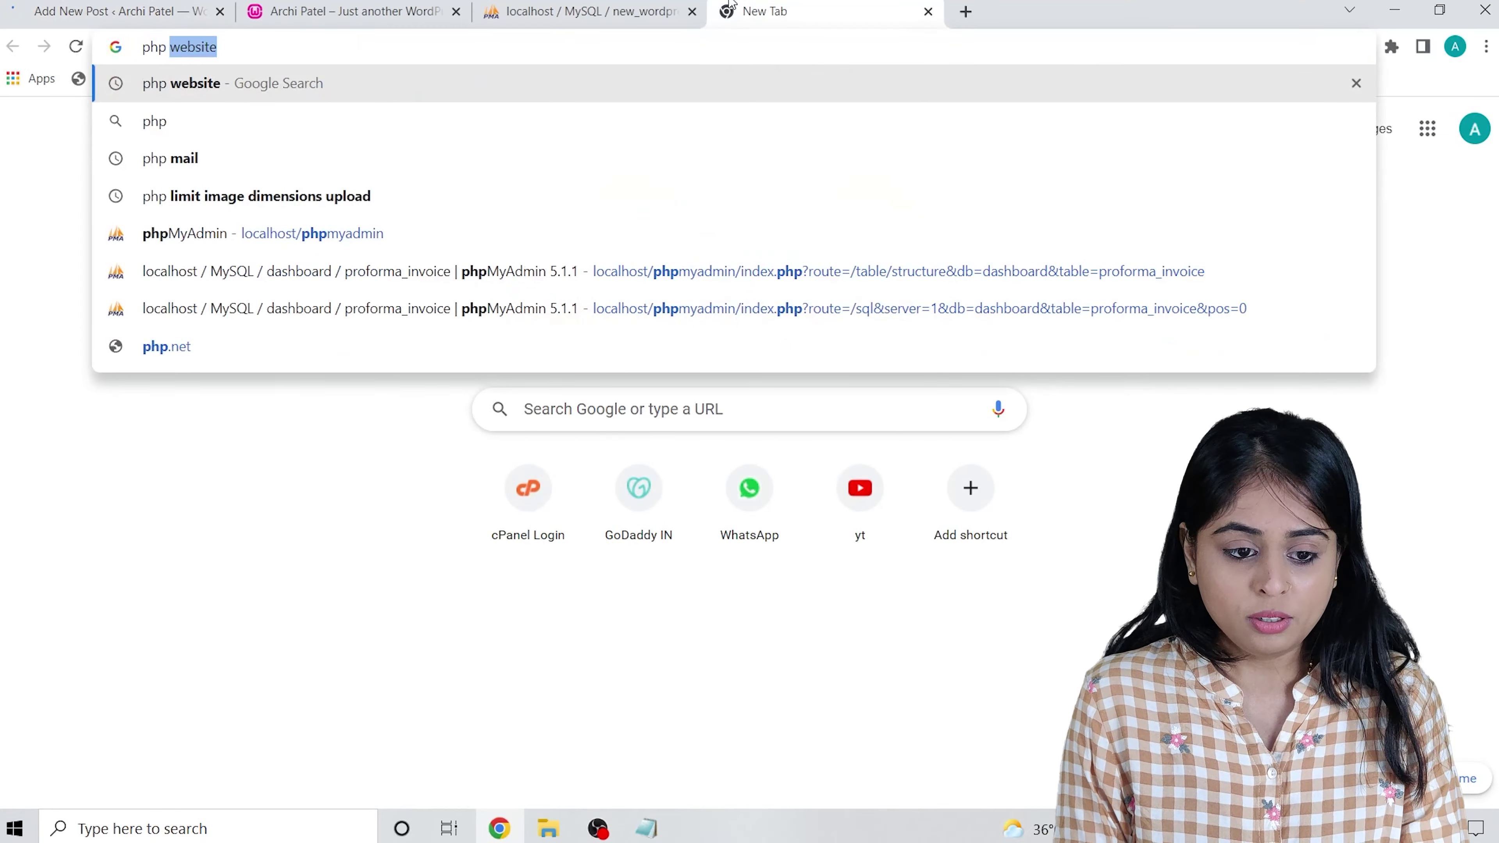
pyautogui.press('Return')
pyautogui.scroll(-10, 354, 331)
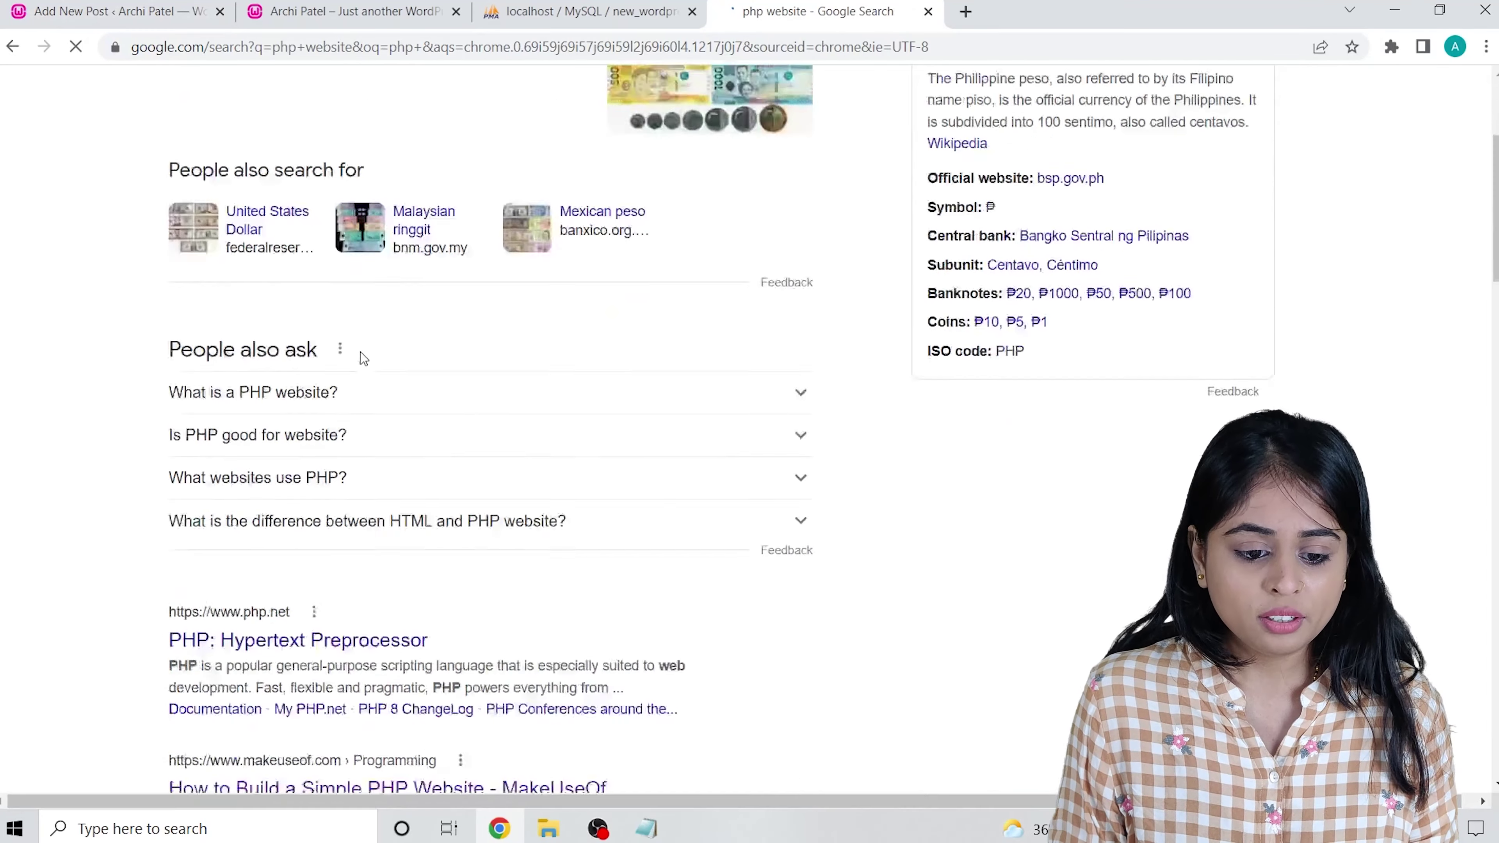
pyautogui.scroll(-15, 354, 378)
pyautogui.rightClick(323, 289)
pyautogui.click(377, 302)
pyautogui.click(980, 12)
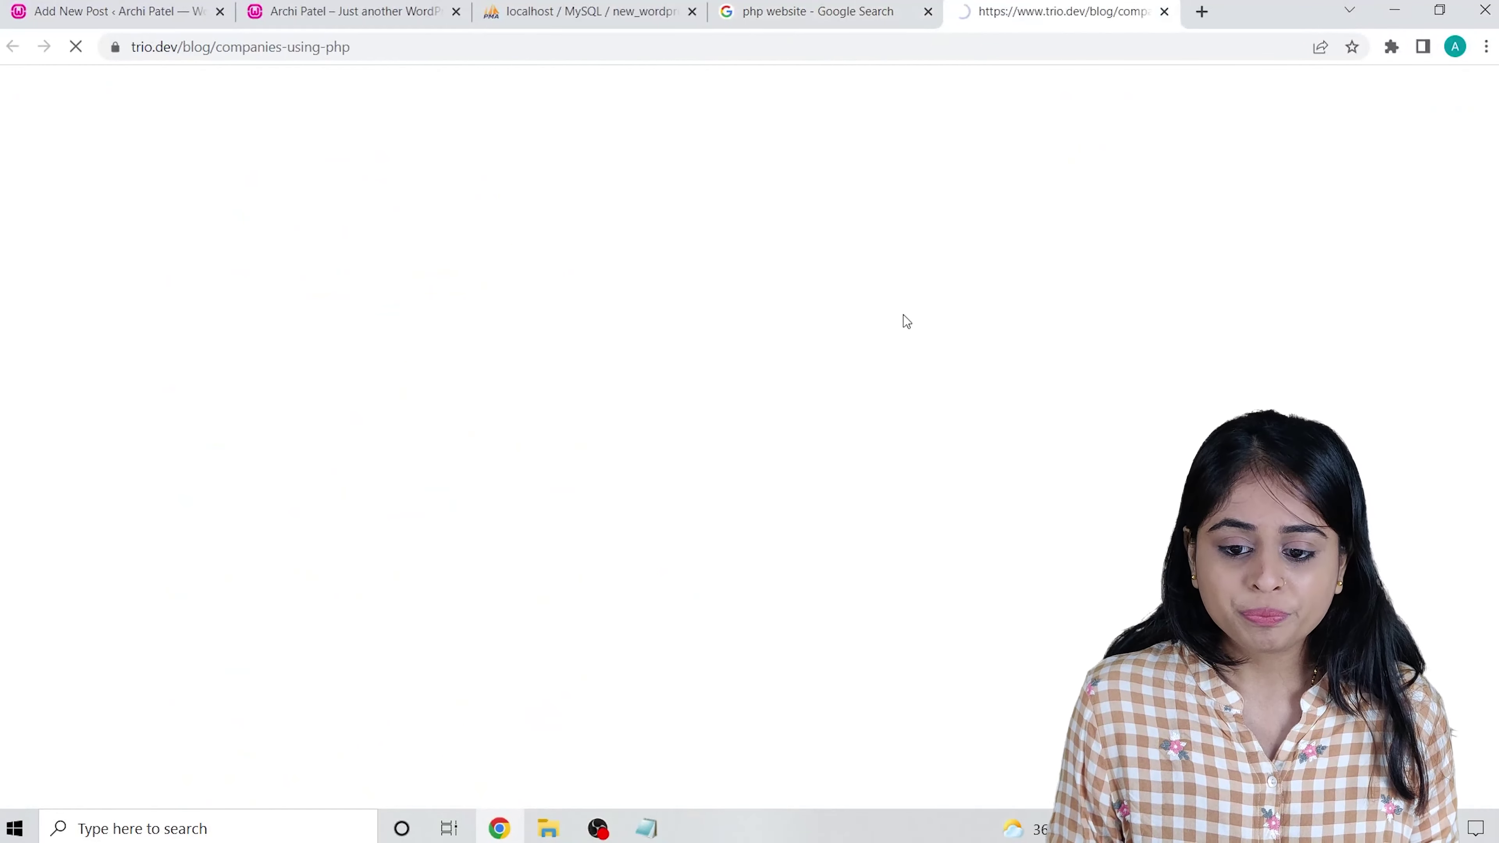
# Paste the article title '7 Global Websites That Use PHP in 2022' as the post title.
pyautogui.scroll(-8, 558, 381)
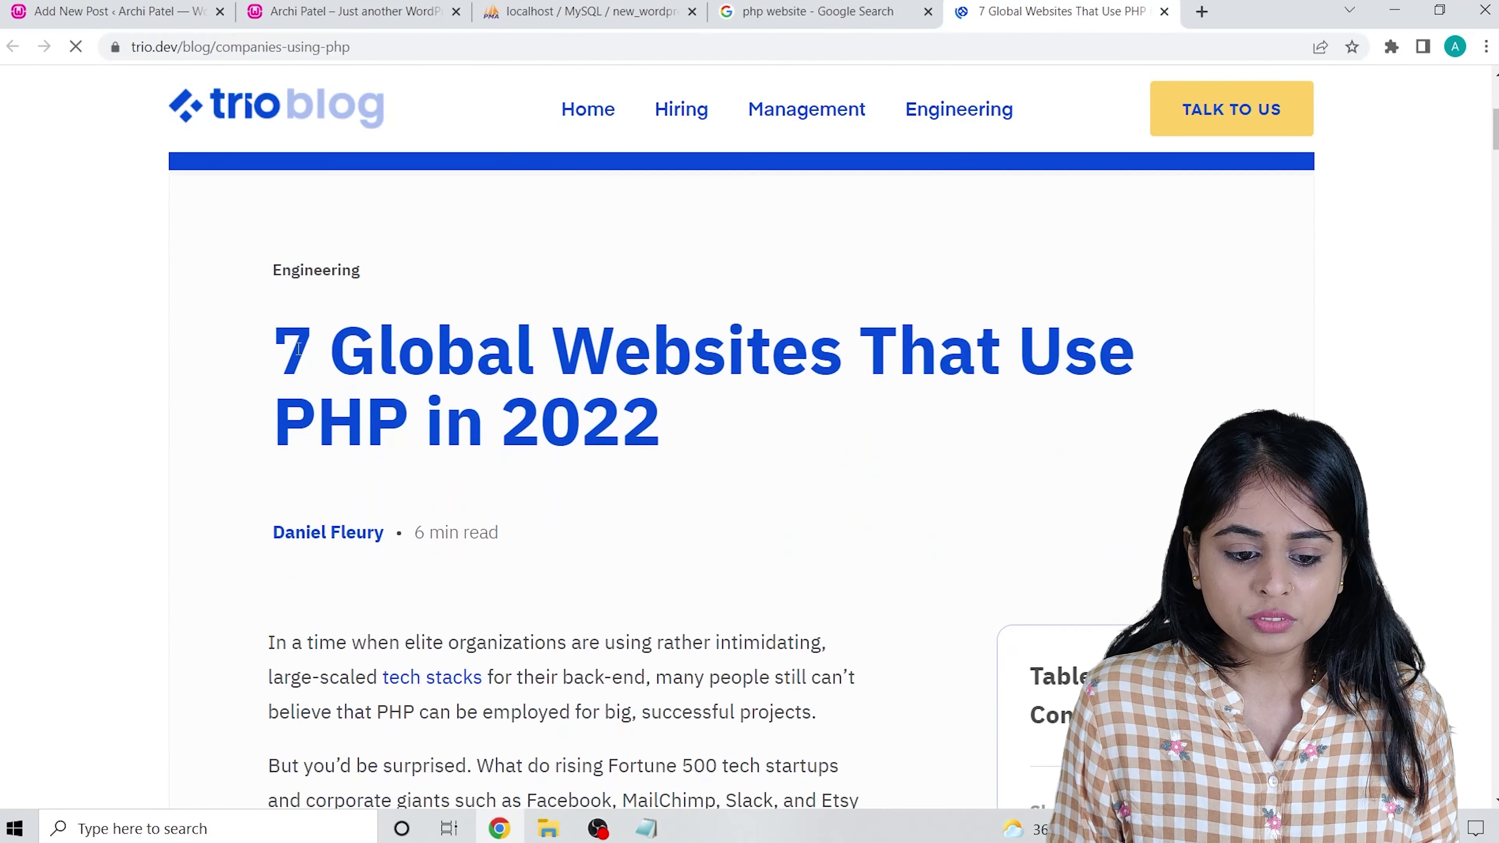
pyautogui.moveTo(299, 348); pyautogui.dragTo(674, 418)
pyautogui.hotkey('ctrl', 'c')
pyautogui.click(118, 12)
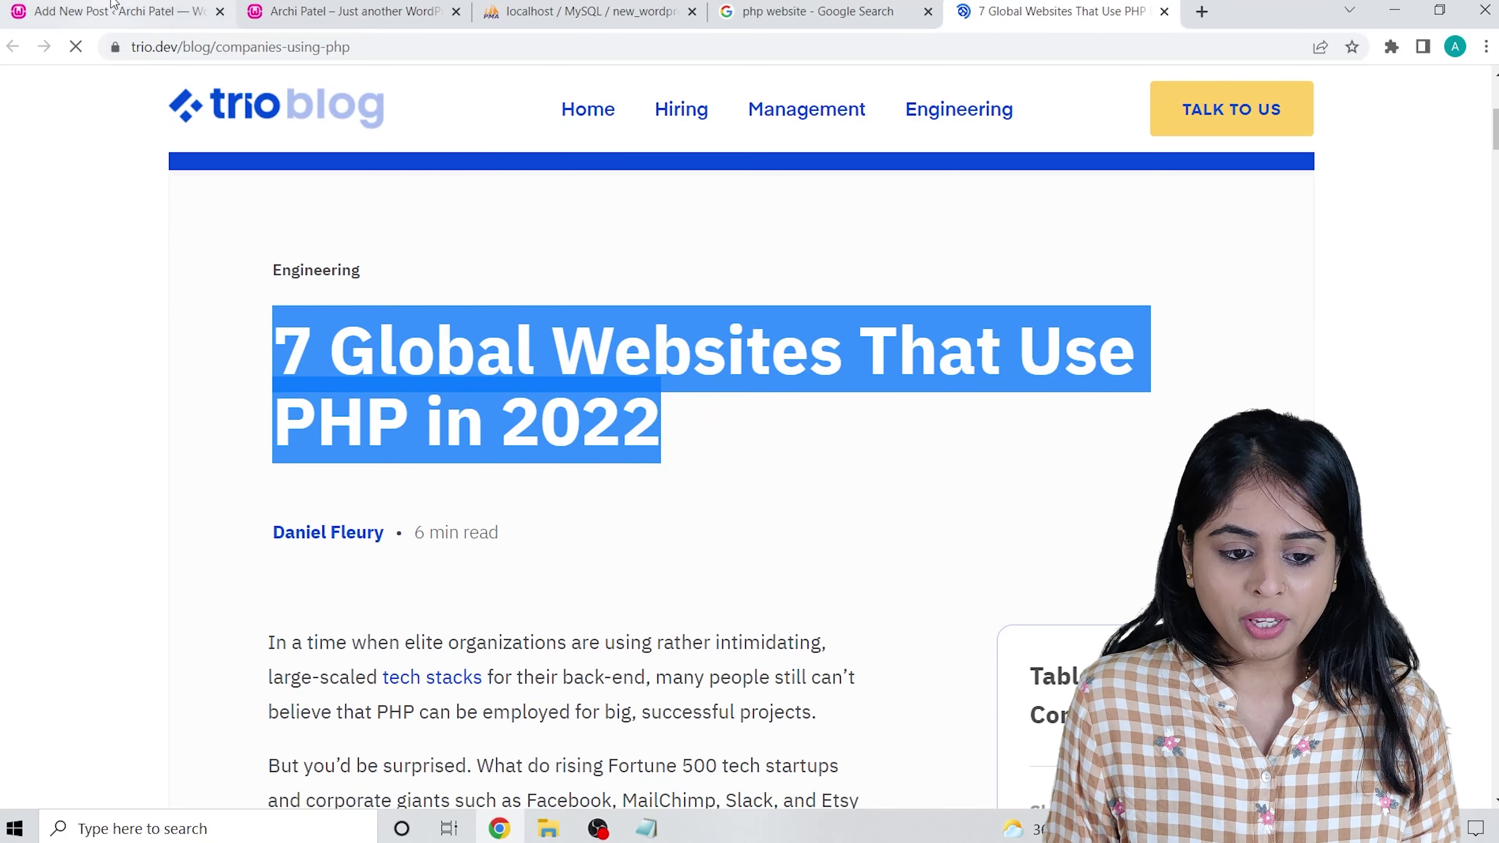
pyautogui.hotkey('ctrl', 'v')
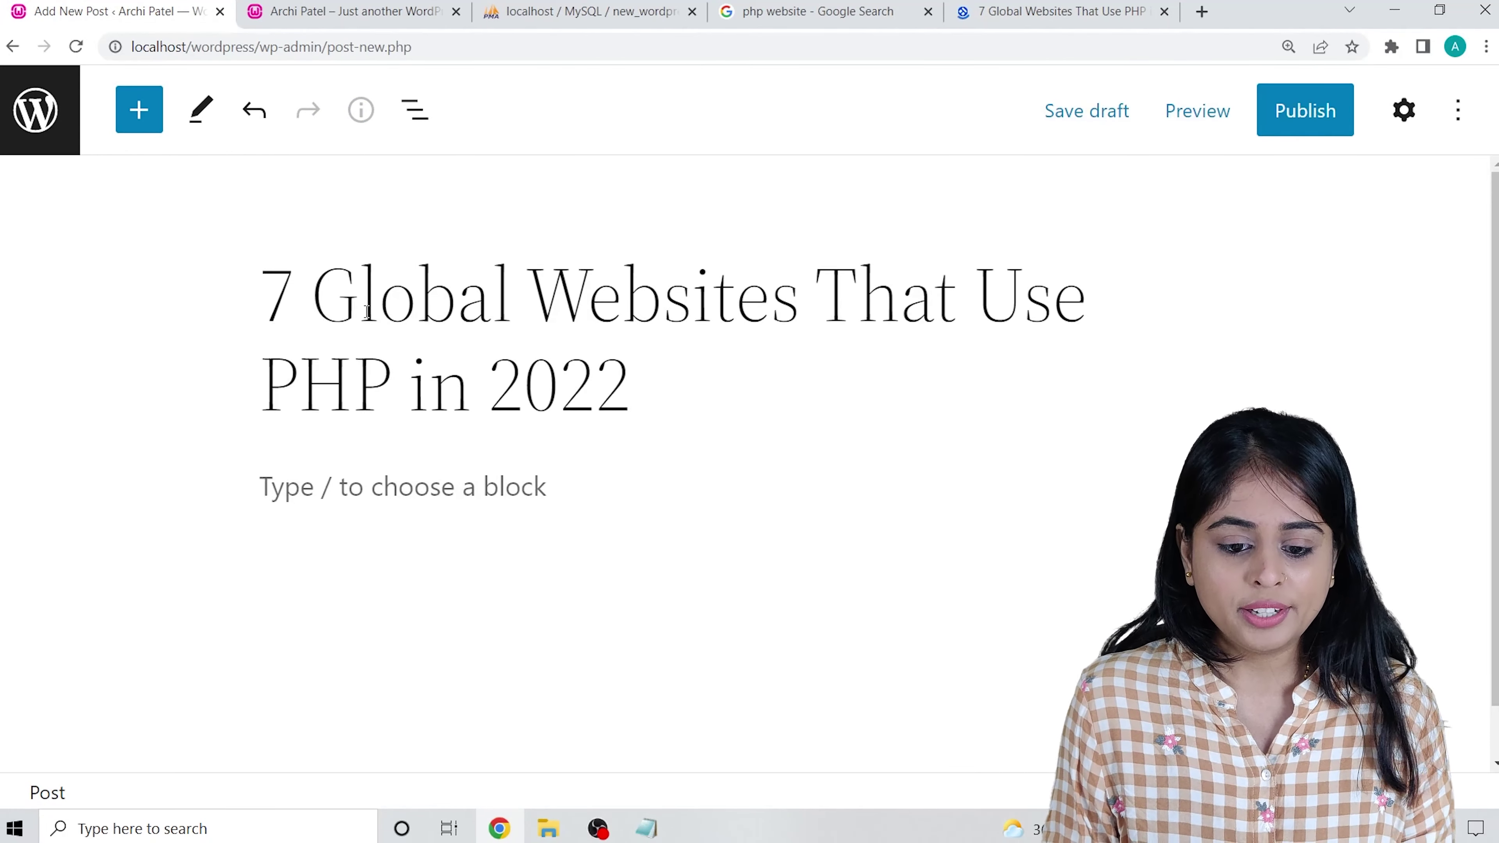
pyautogui.scroll(-1, 367, 312)
# Paste the article's numbered list of seven companies, Facebook to WordPress, into the post body.
pyautogui.click(1056, 11)
pyautogui.scroll(-3, 260, 327)
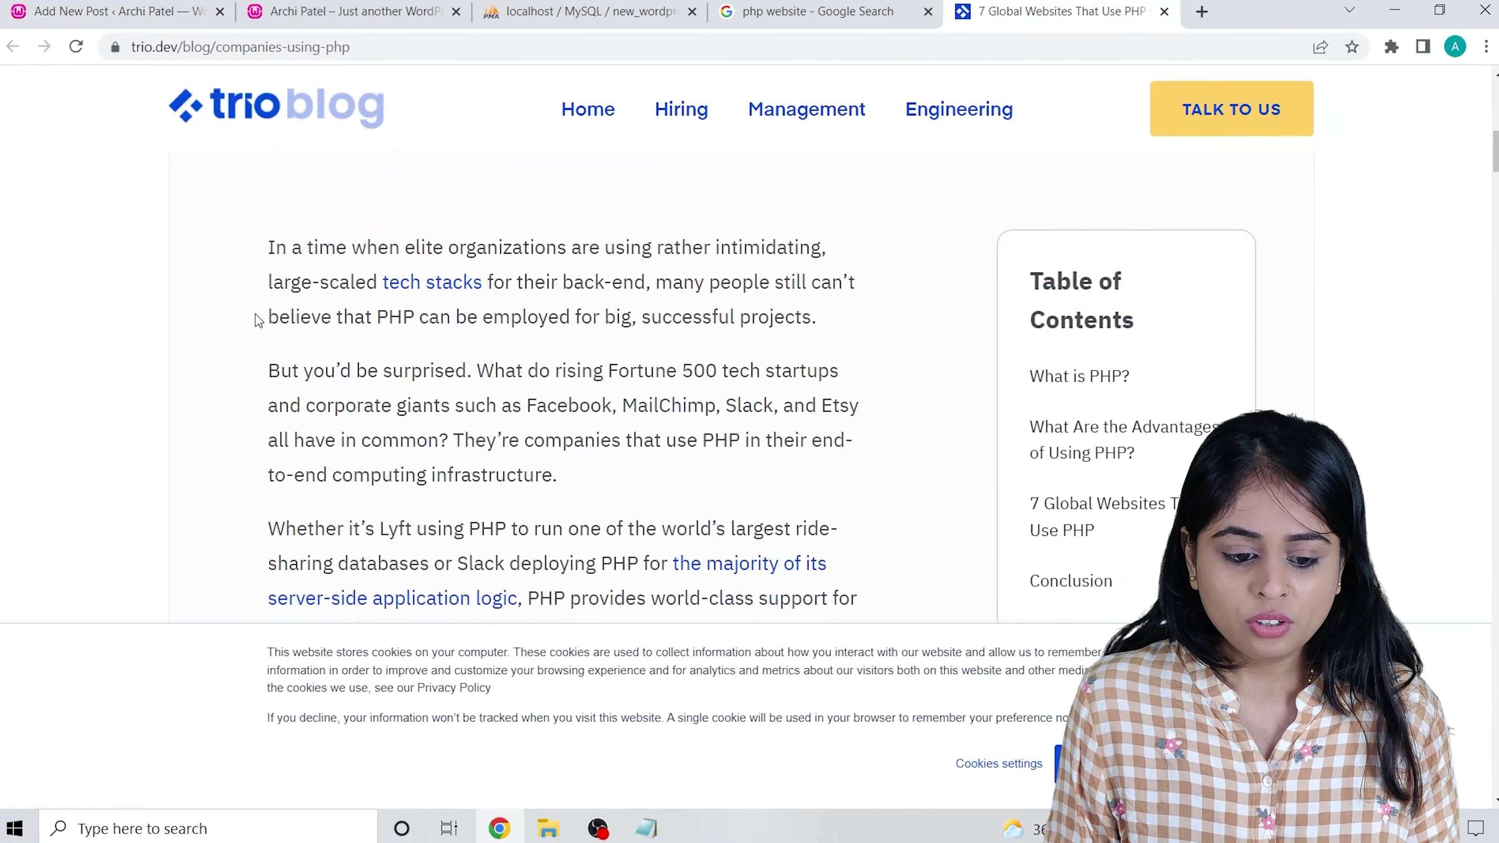
pyautogui.moveTo(271, 243); pyautogui.dragTo(460, 449)
pyautogui.scroll(-5, 642, 434)
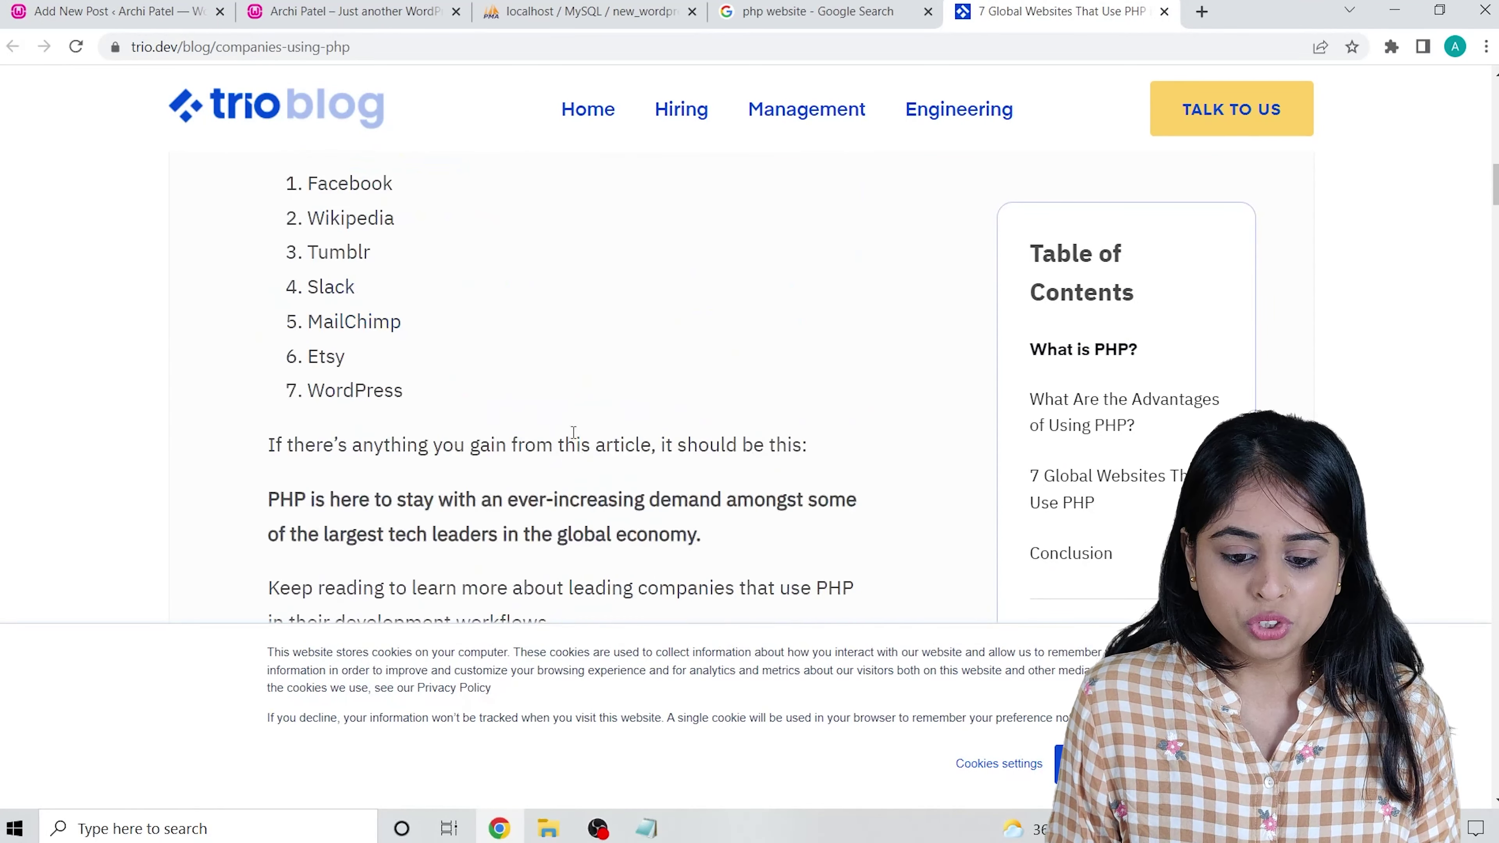
pyautogui.moveTo(307, 183); pyautogui.dragTo(417, 390)
pyautogui.hotkey('ctrl', 'c')
pyautogui.click(157, 5)
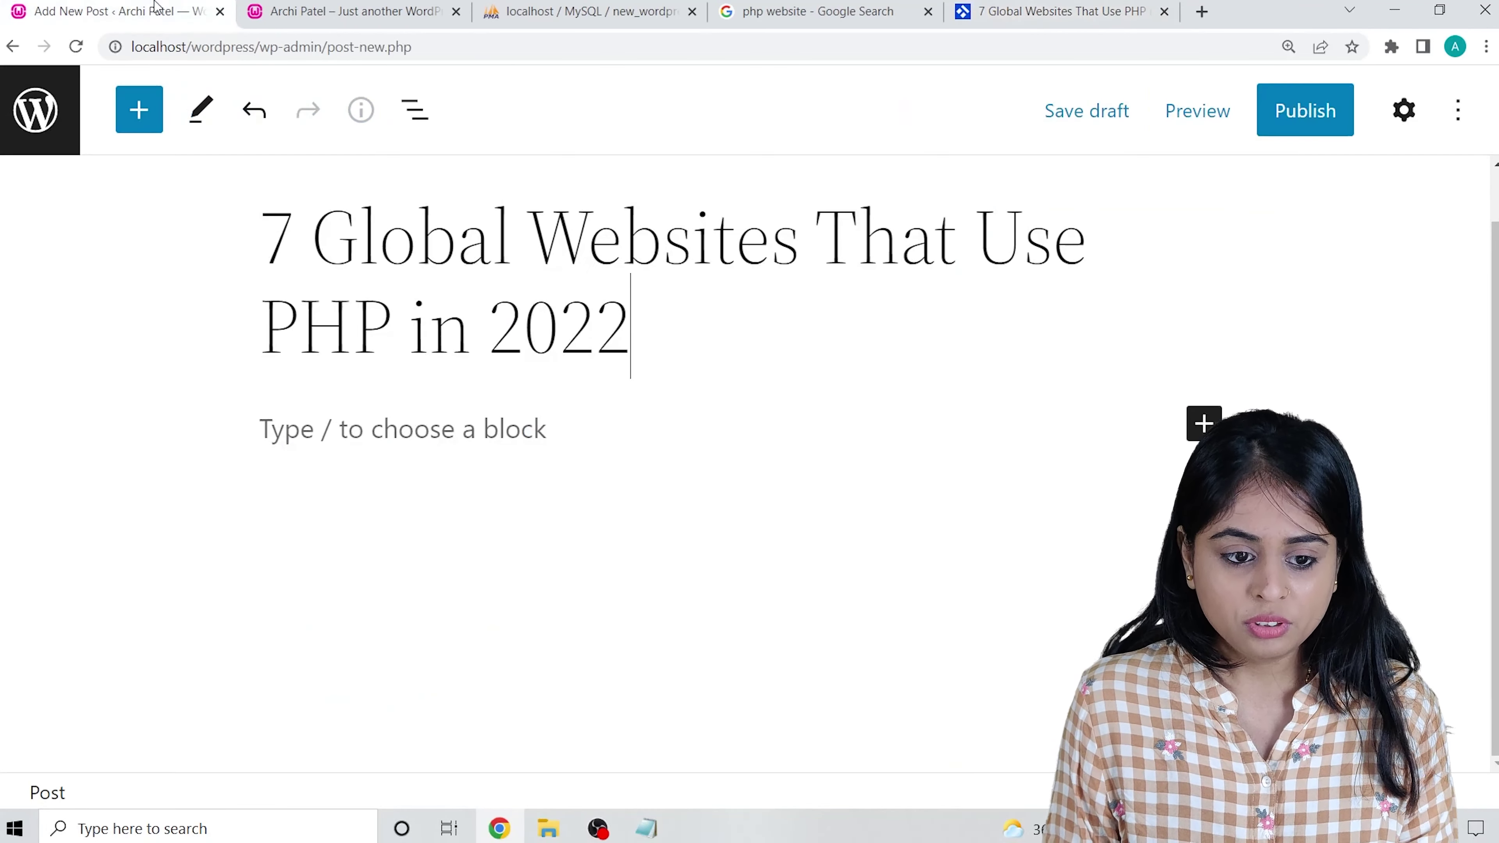
pyautogui.click(413, 456)
pyautogui.hotkey('ctrl', 'v')
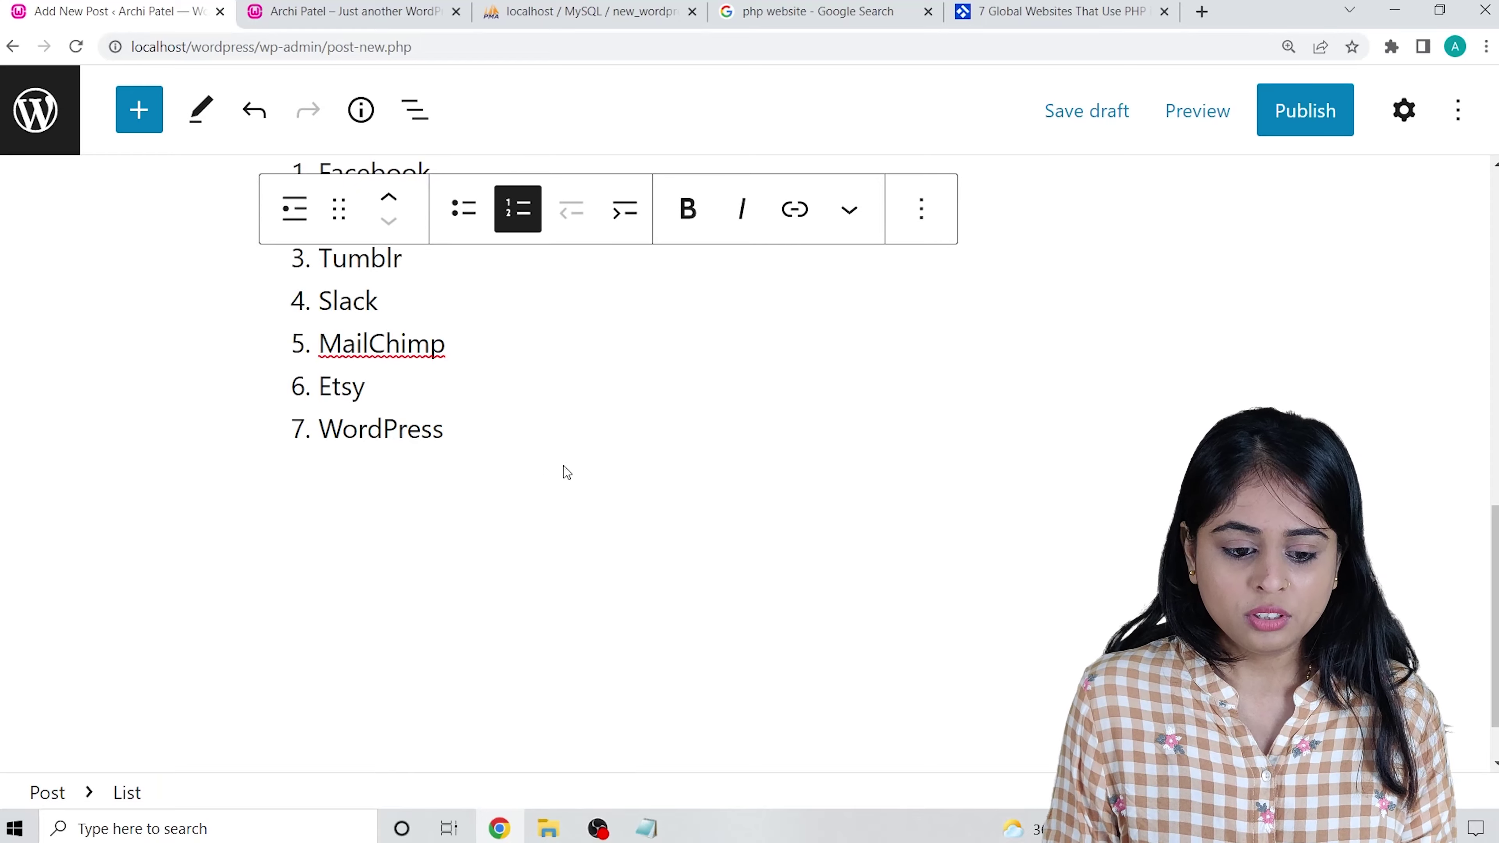
# Review the draft's title and place the caret in the first paragraph.
pyautogui.scroll(10, 551, 490)
pyautogui.scroll(-3, 745, 520)
pyautogui.scroll(3, 534, 472)
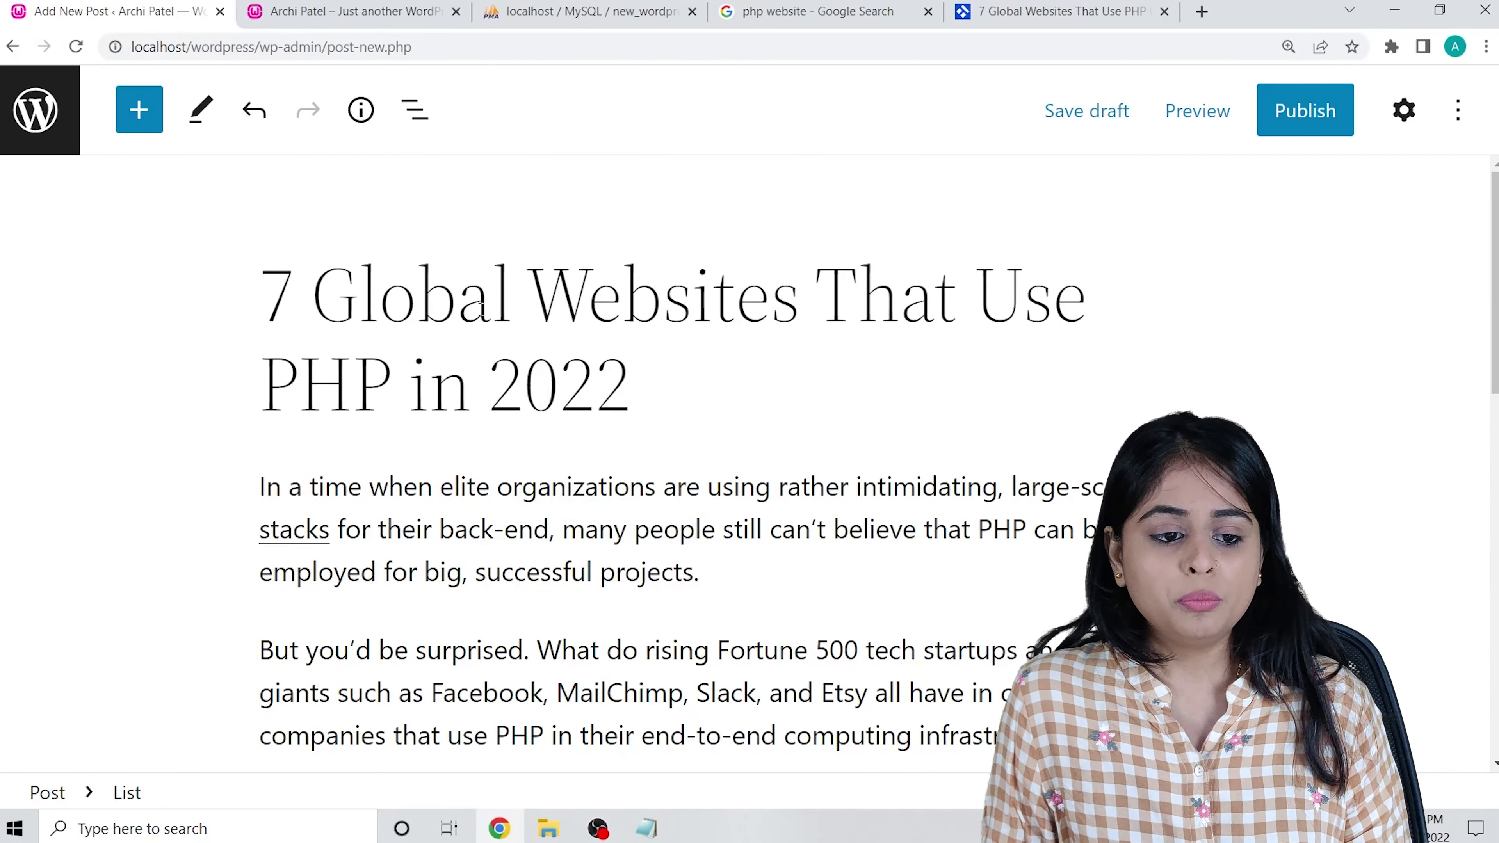
pyautogui.scroll(-3, 867, 258)
pyautogui.scroll(3, 447, 316)
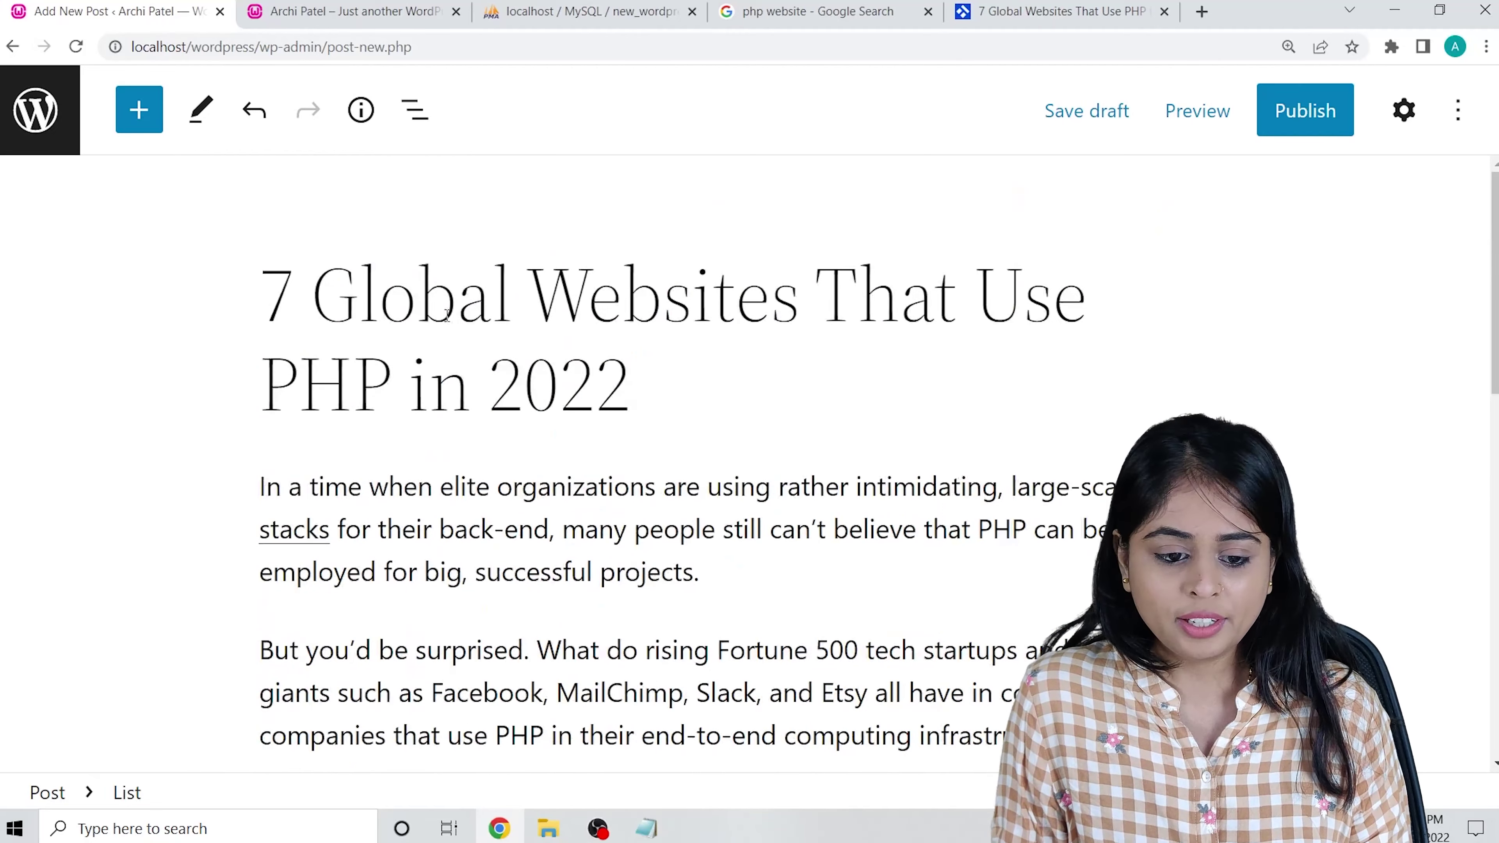
pyautogui.click(298, 315)
pyautogui.moveTo(298, 315); pyautogui.dragTo(630, 385)
pyautogui.click(630, 385)
pyautogui.keyDown('shift'); pyautogui.click(456, 319); pyautogui.keyUp('shift')
pyautogui.moveTo(455, 319); pyautogui.dragTo(264, 293)
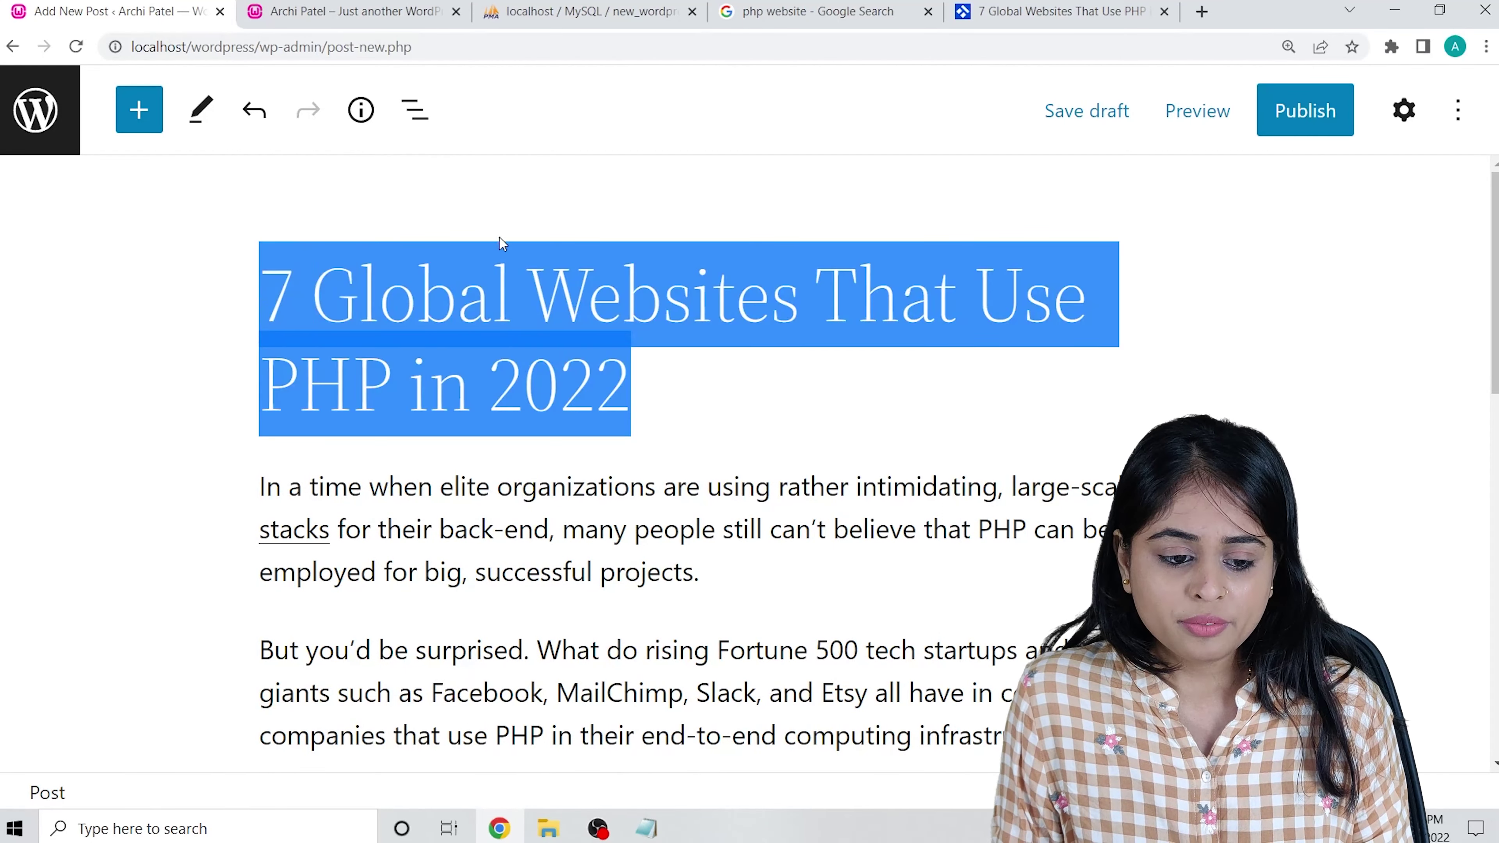
pyautogui.doubleClick(554, 286)
pyautogui.click(595, 387)
pyautogui.moveTo(630, 387); pyautogui.dragTo(275, 308)
pyautogui.scroll(-5, 275, 308)
pyautogui.click(313, 304)
pyautogui.scroll(3, 313, 304)
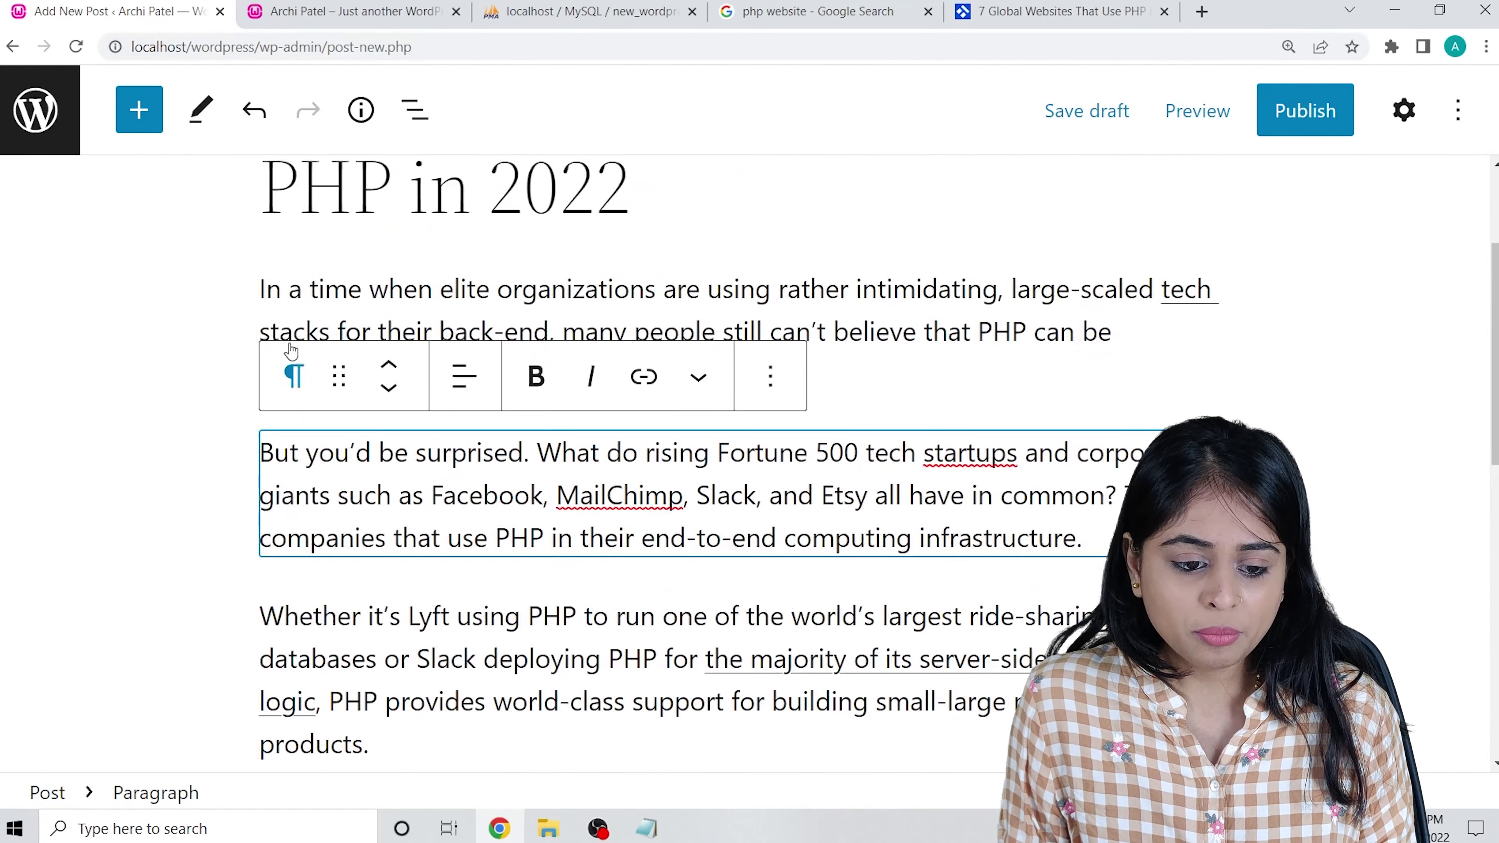
pyautogui.click(336, 307)
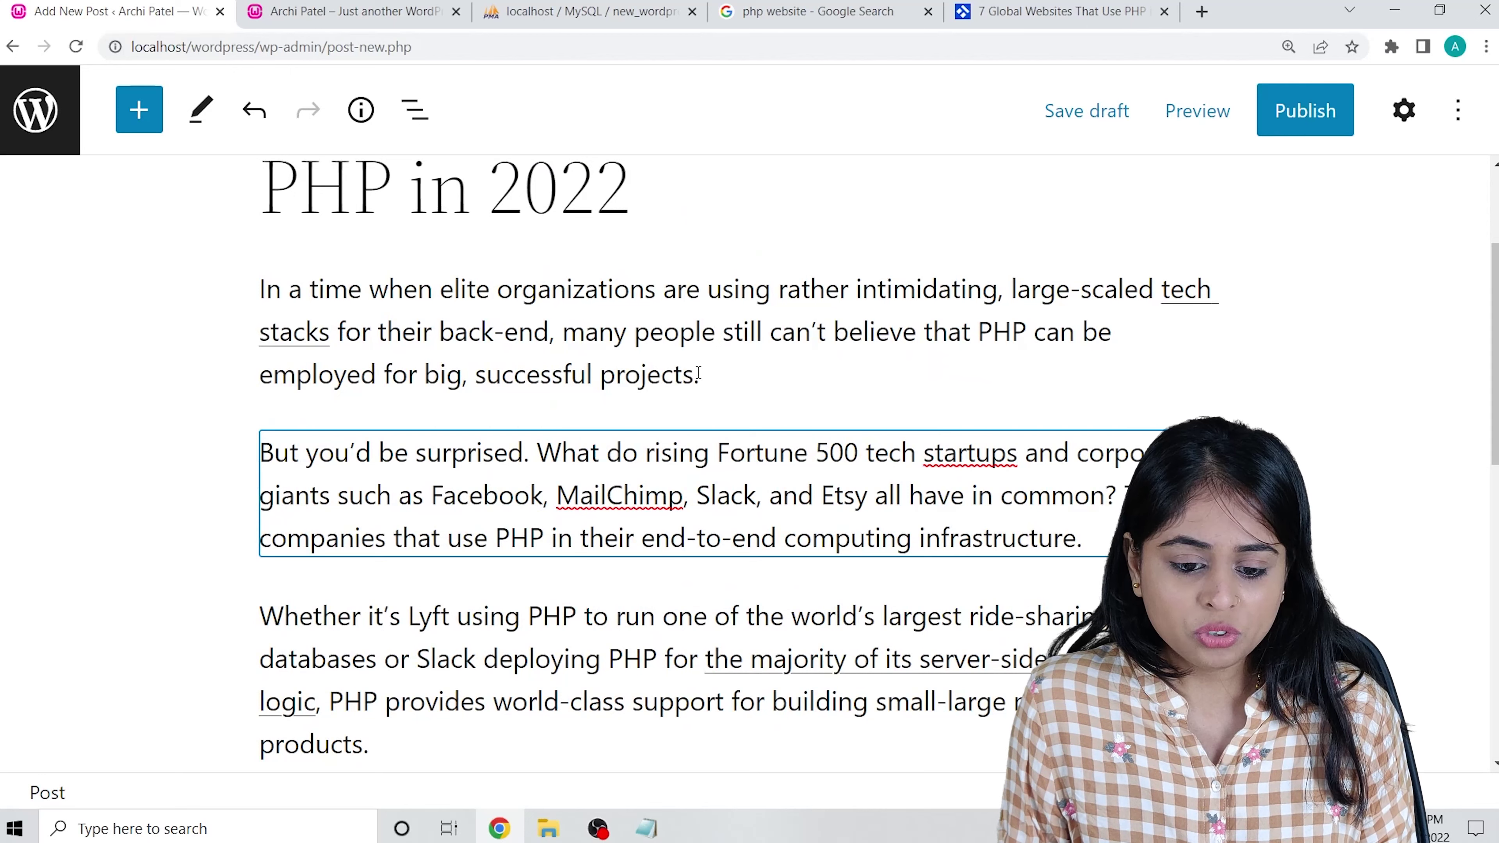
pyautogui.moveTo(698, 373); pyautogui.dragTo(180, 291)
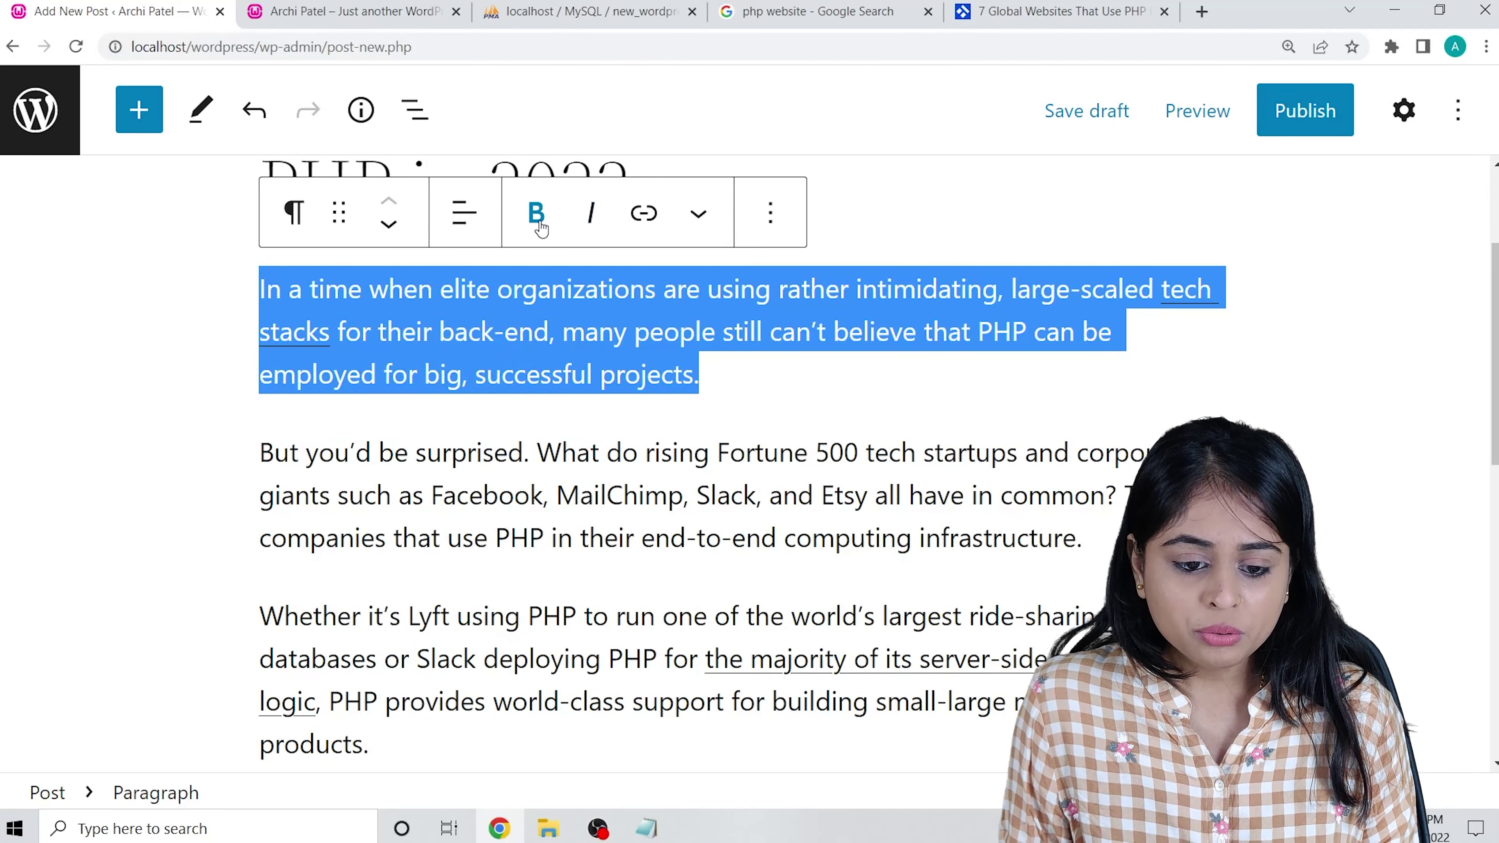
pyautogui.click(538, 223)
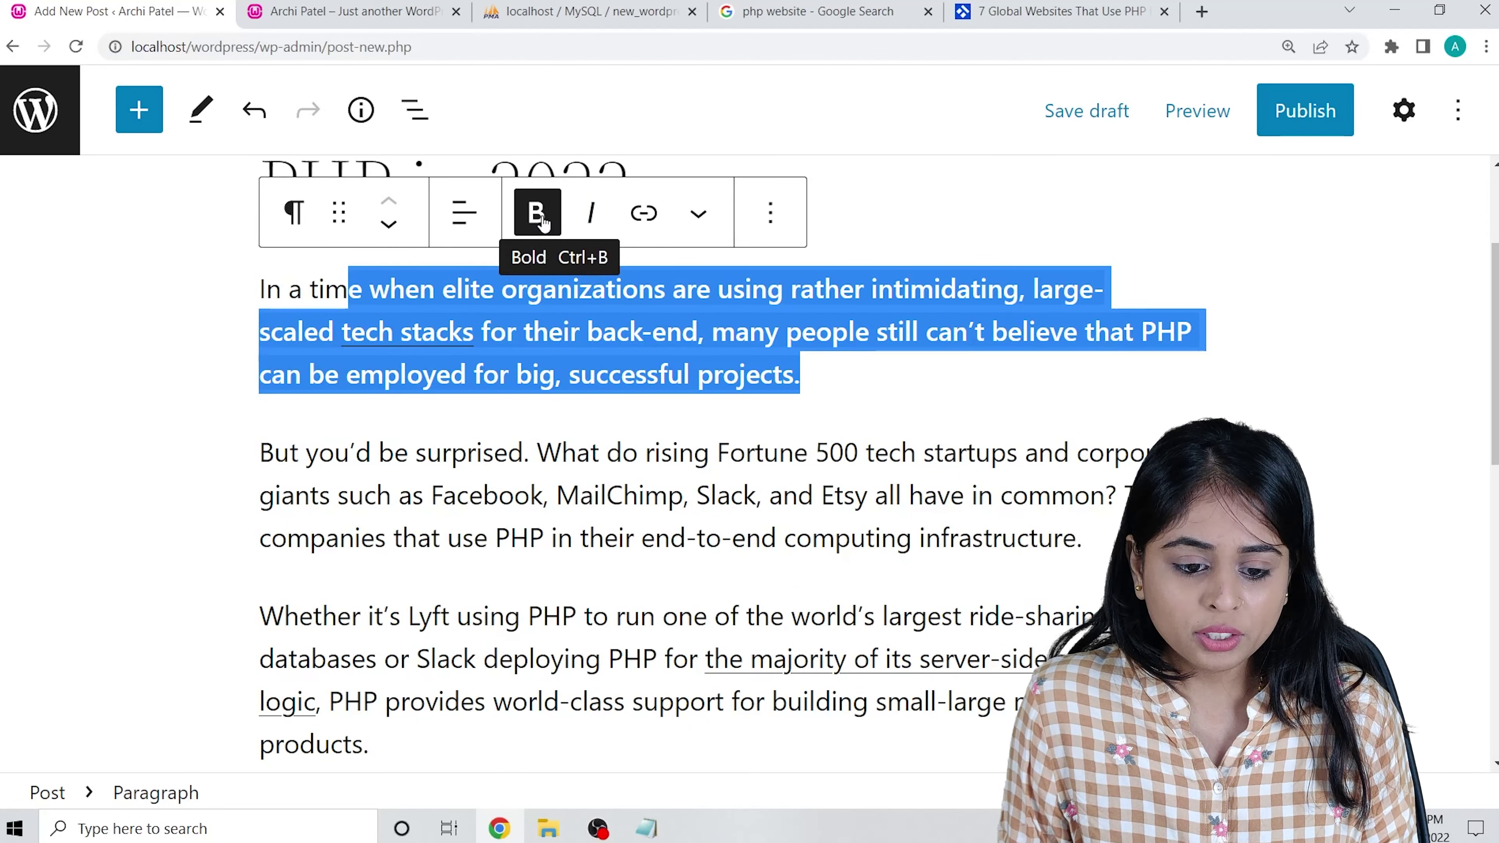
pyautogui.click(538, 221)
pyautogui.click(592, 221)
pyautogui.click(592, 221)
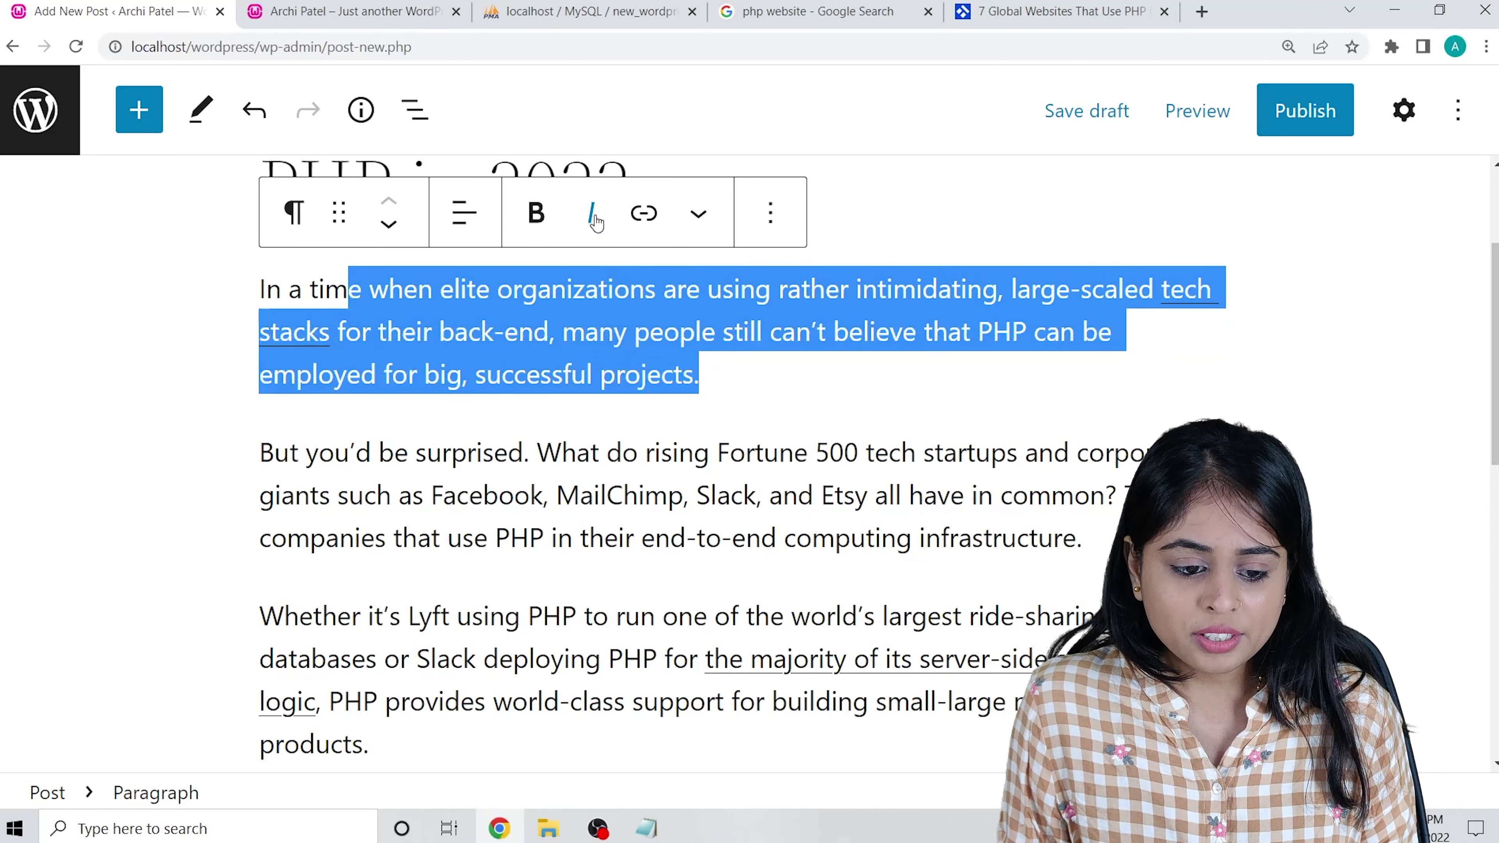
pyautogui.click(465, 226)
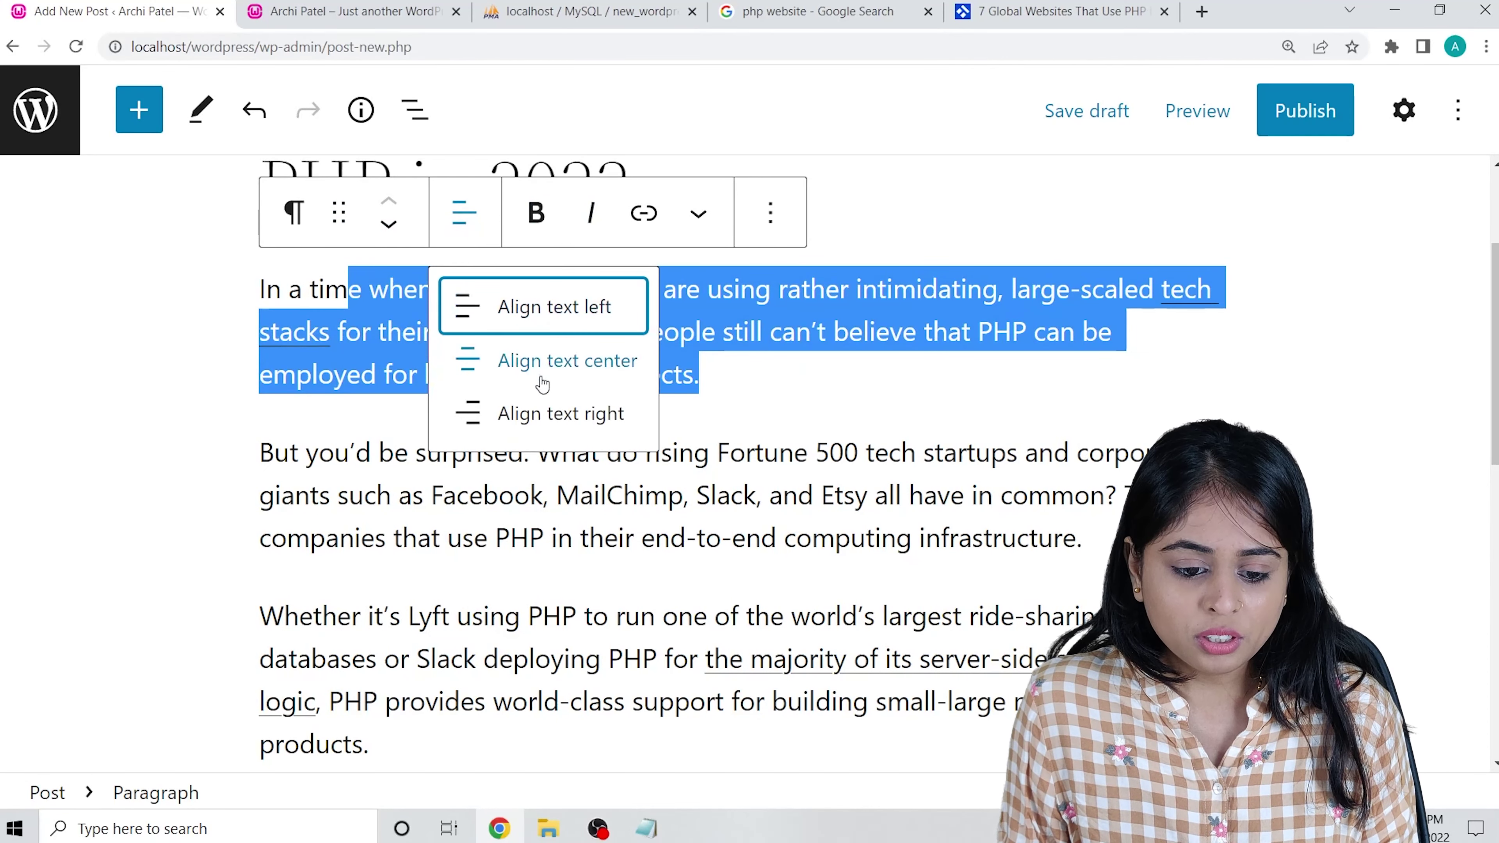
pyautogui.click(556, 361)
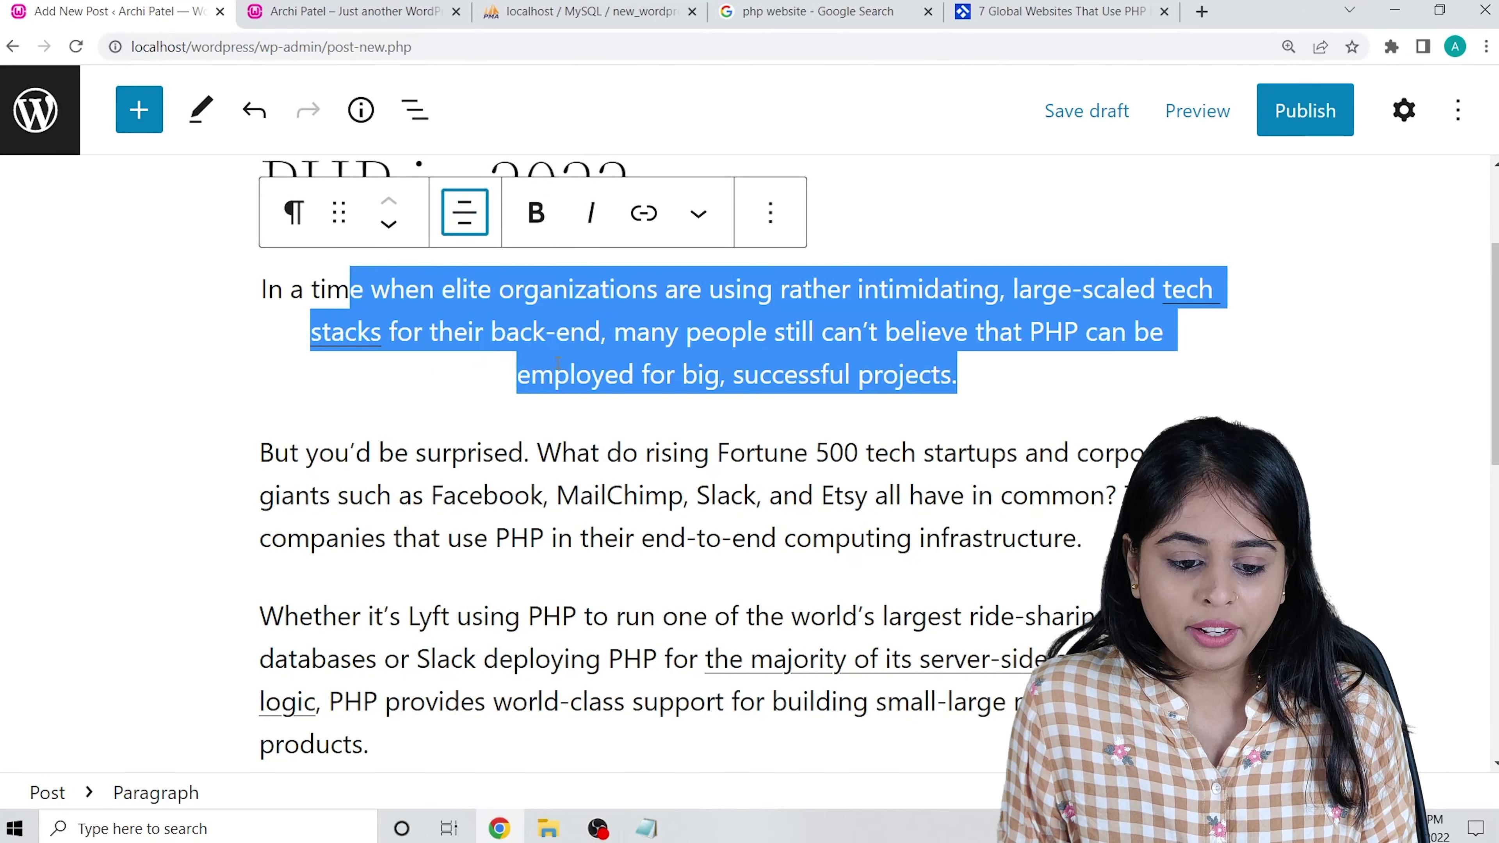
pyautogui.click(465, 226)
pyautogui.click(548, 416)
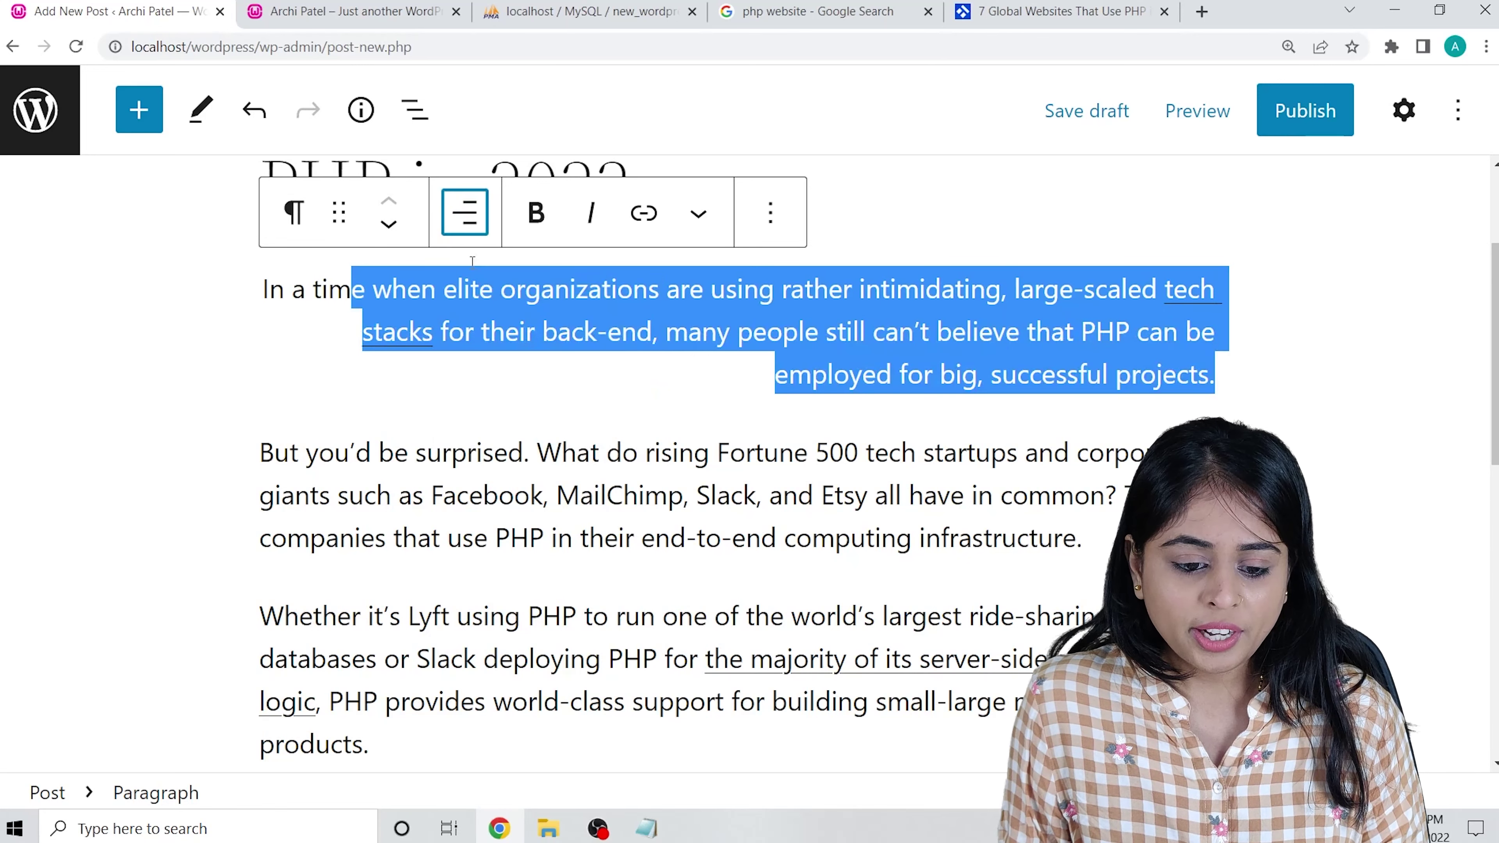
pyautogui.click(474, 232)
pyautogui.click(555, 307)
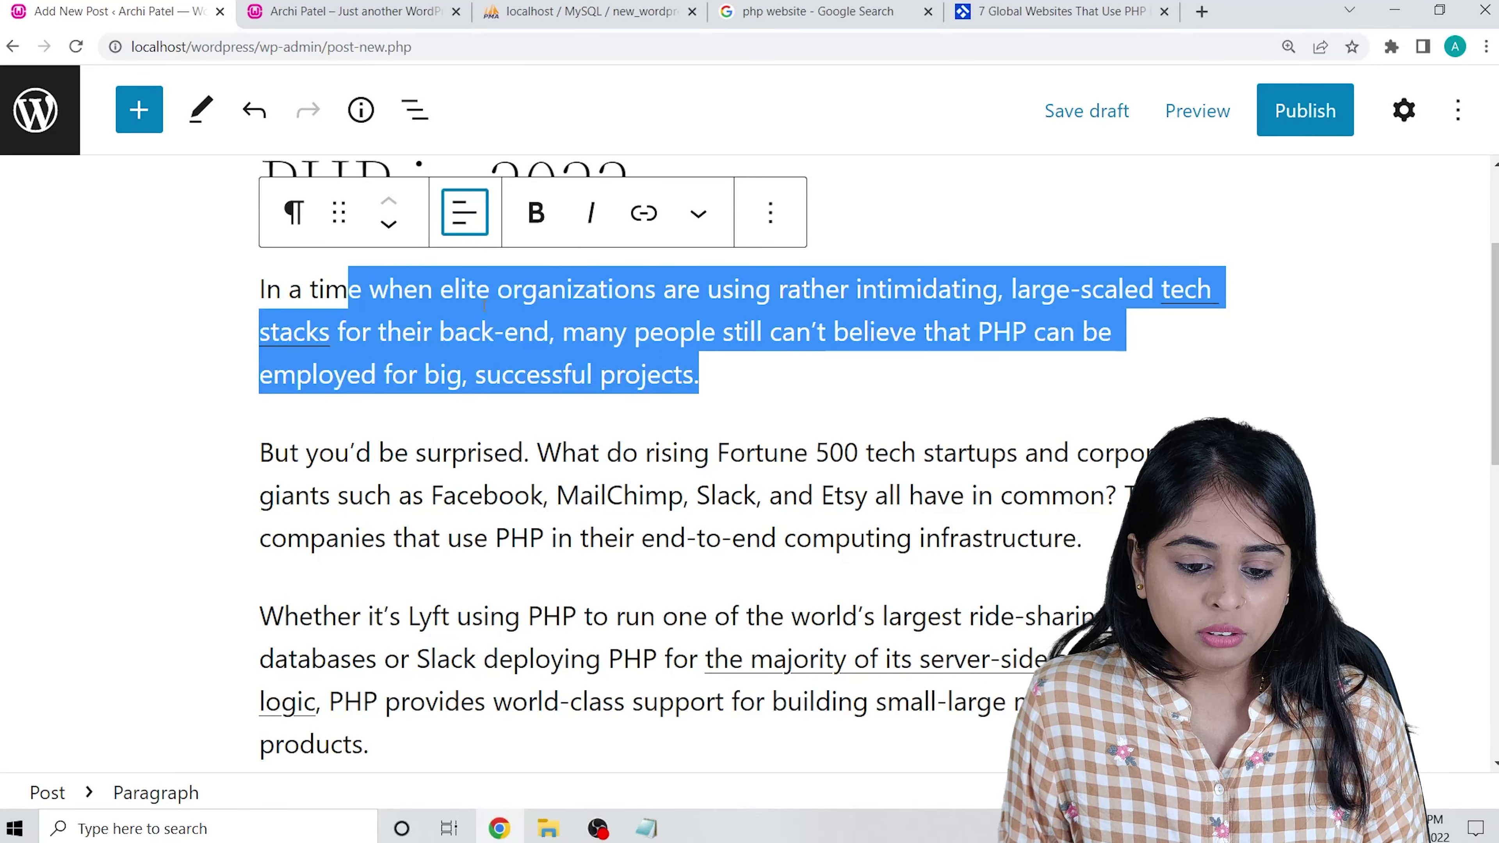
pyautogui.click(792, 226)
pyautogui.scroll(-1, 874, 511)
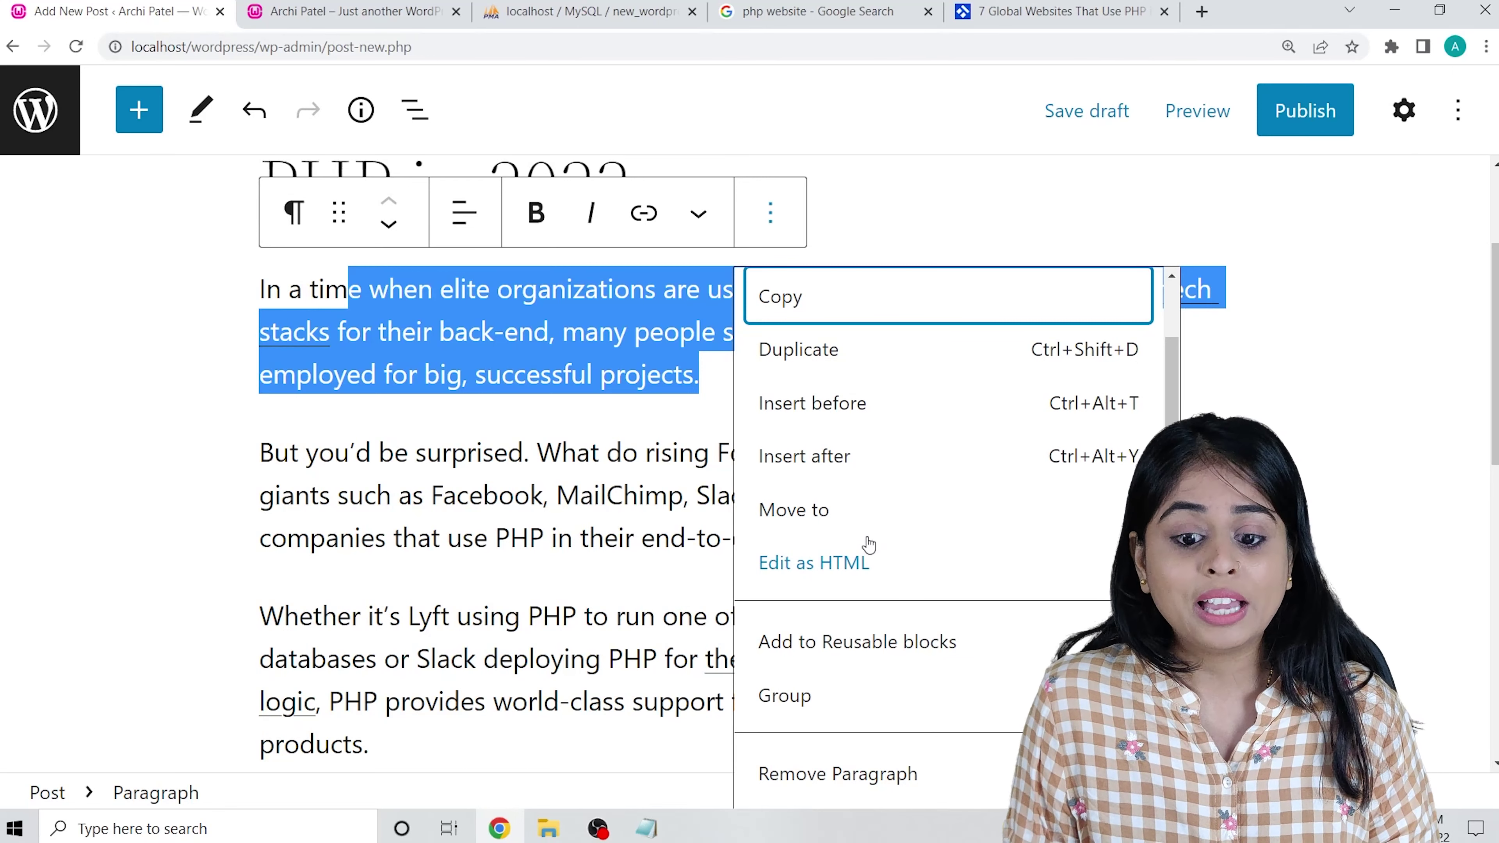
pyautogui.scroll(1, 869, 545)
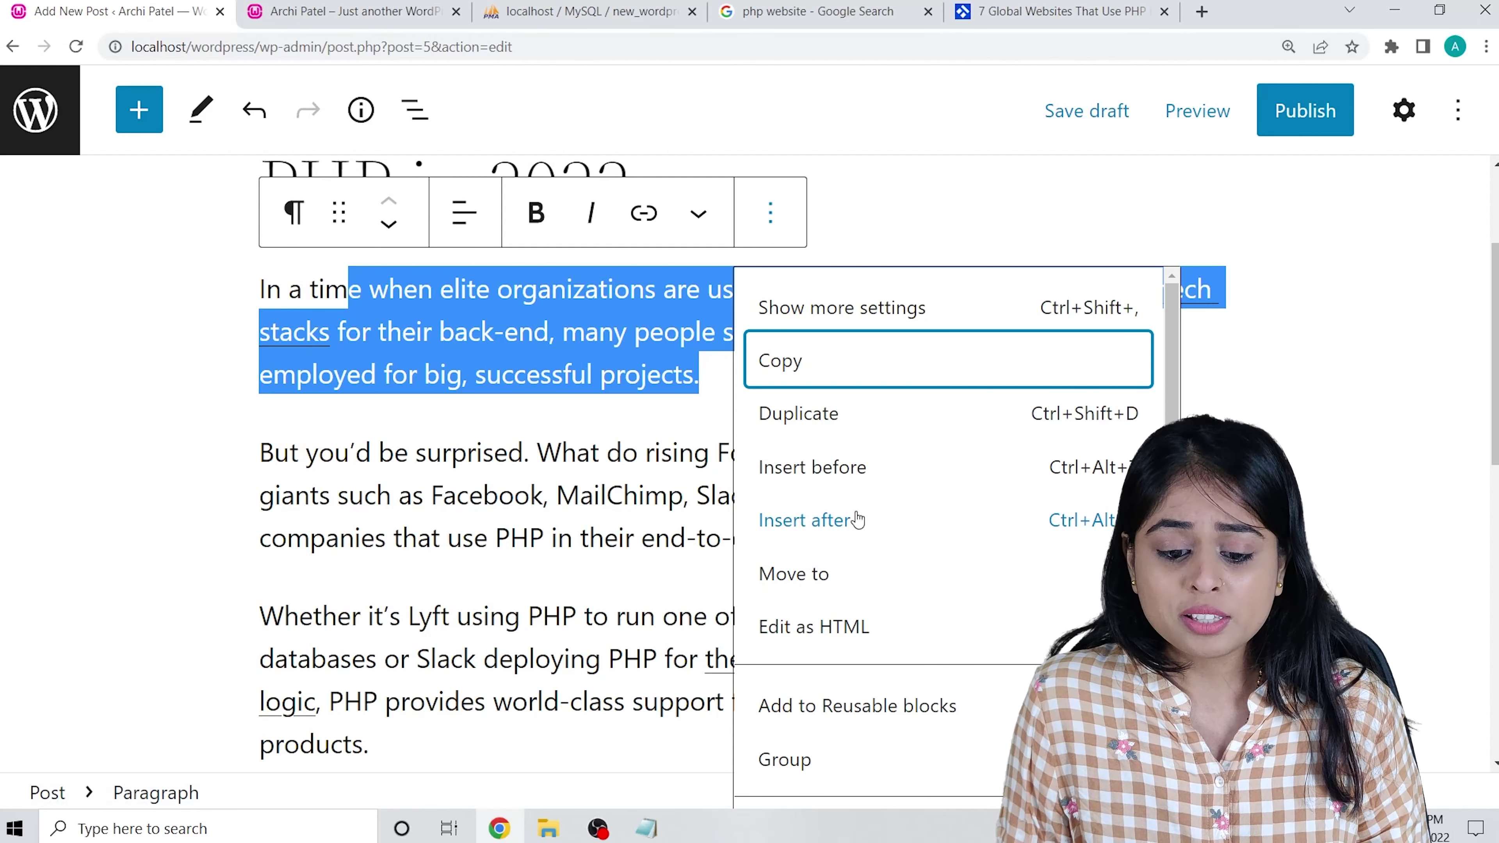
pyautogui.scroll(-1, 862, 520)
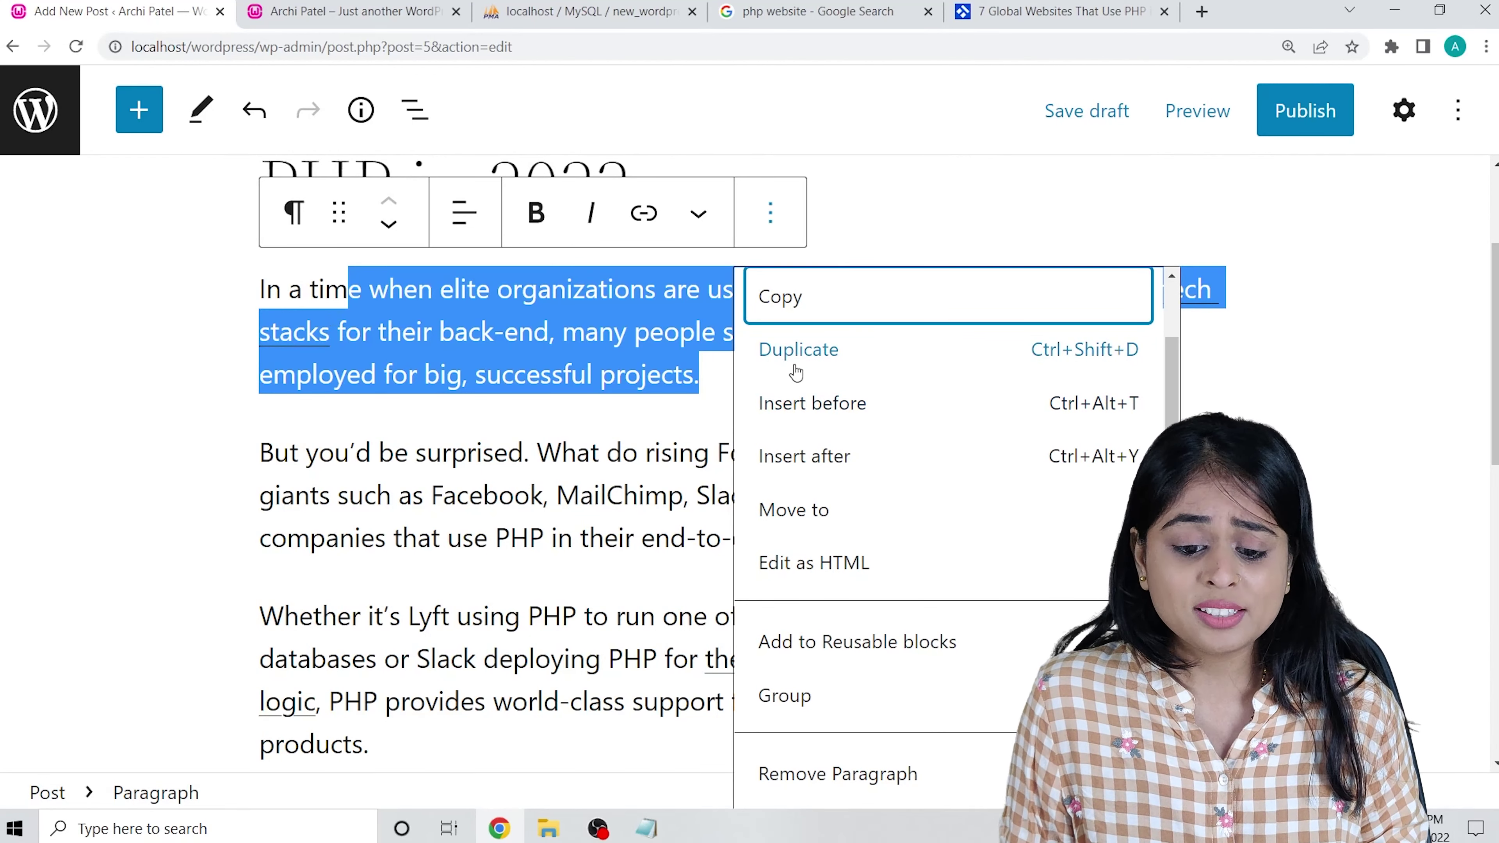
pyautogui.scroll(1, 786, 367)
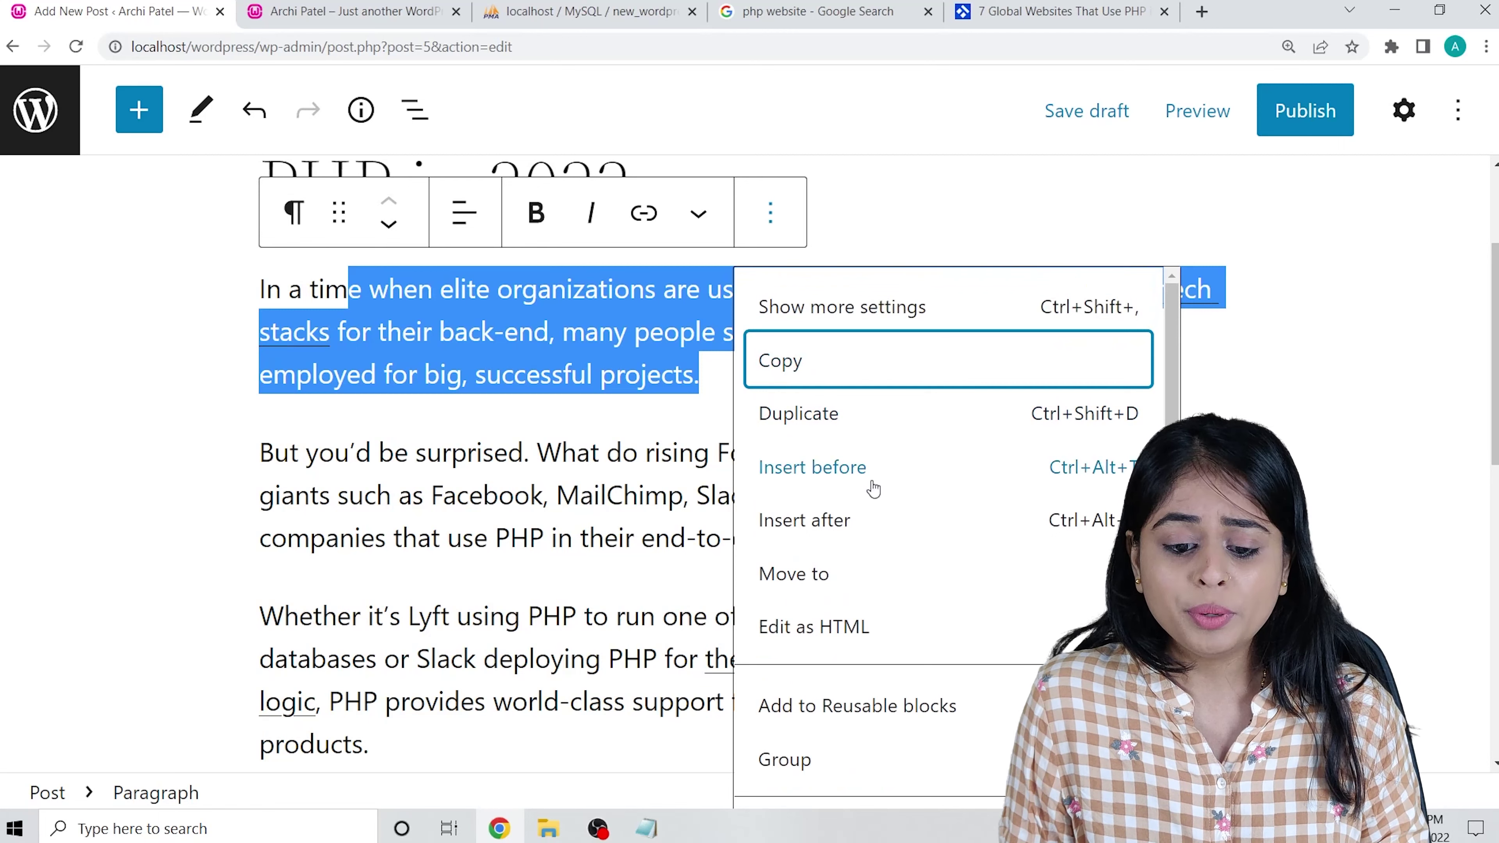
pyautogui.scroll(-1, 811, 377)
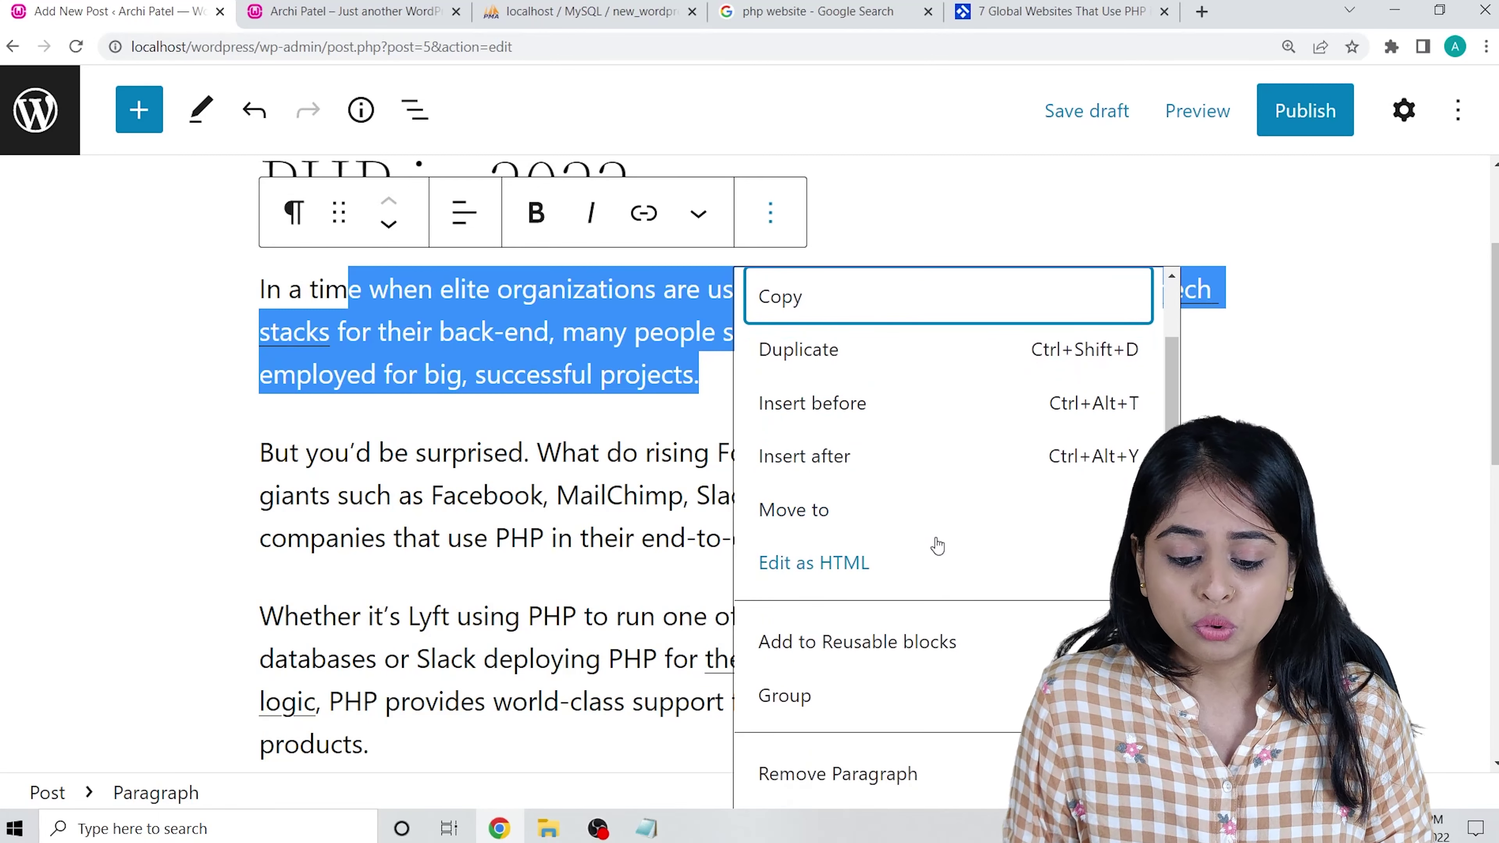
pyautogui.scroll(-1, 571, 454)
pyautogui.scroll(-5, 571, 454)
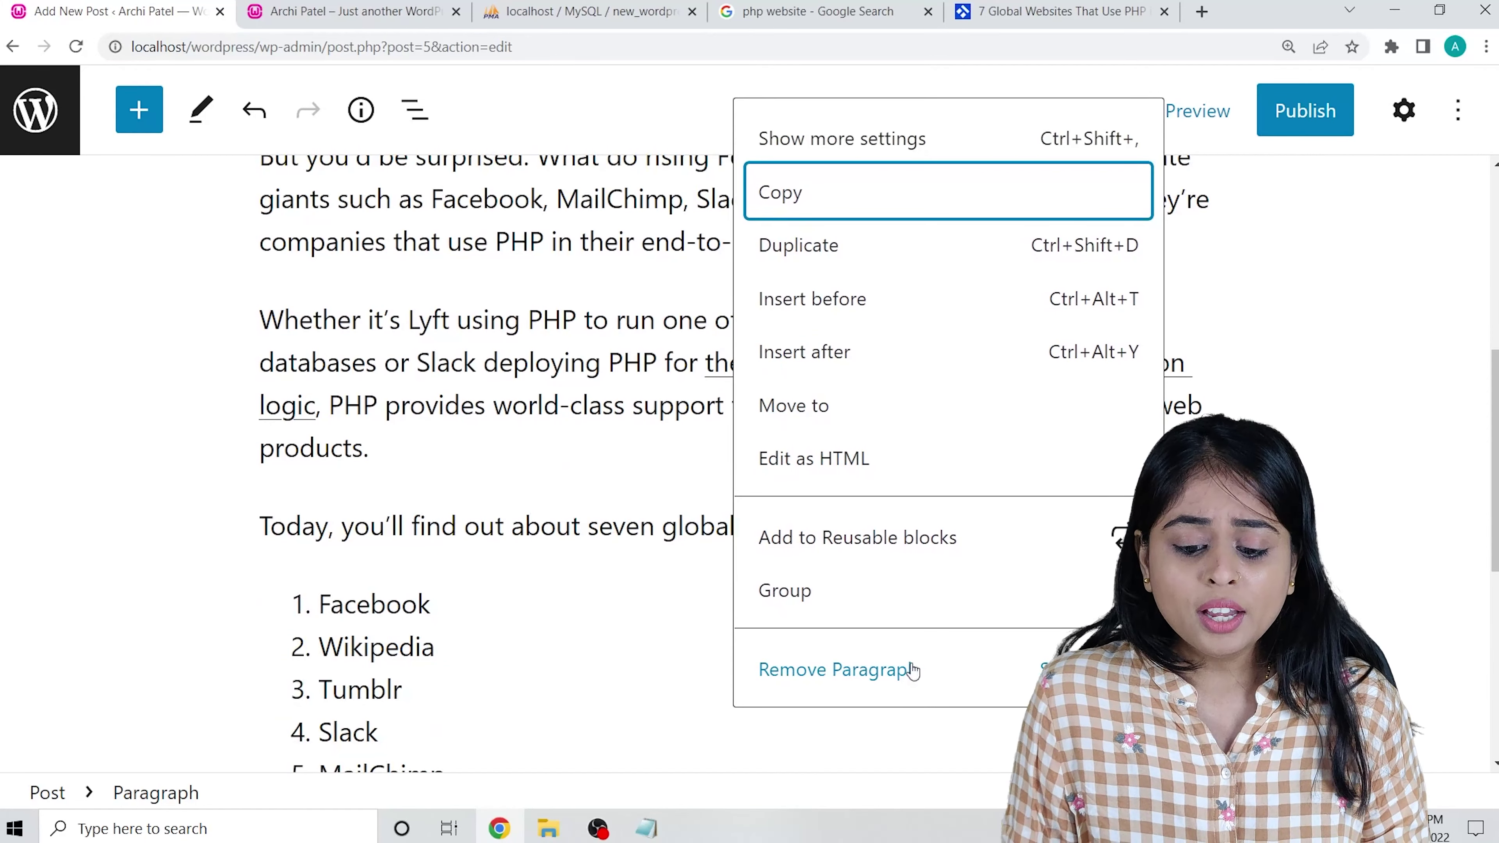
pyautogui.scroll(-1, 438, 526)
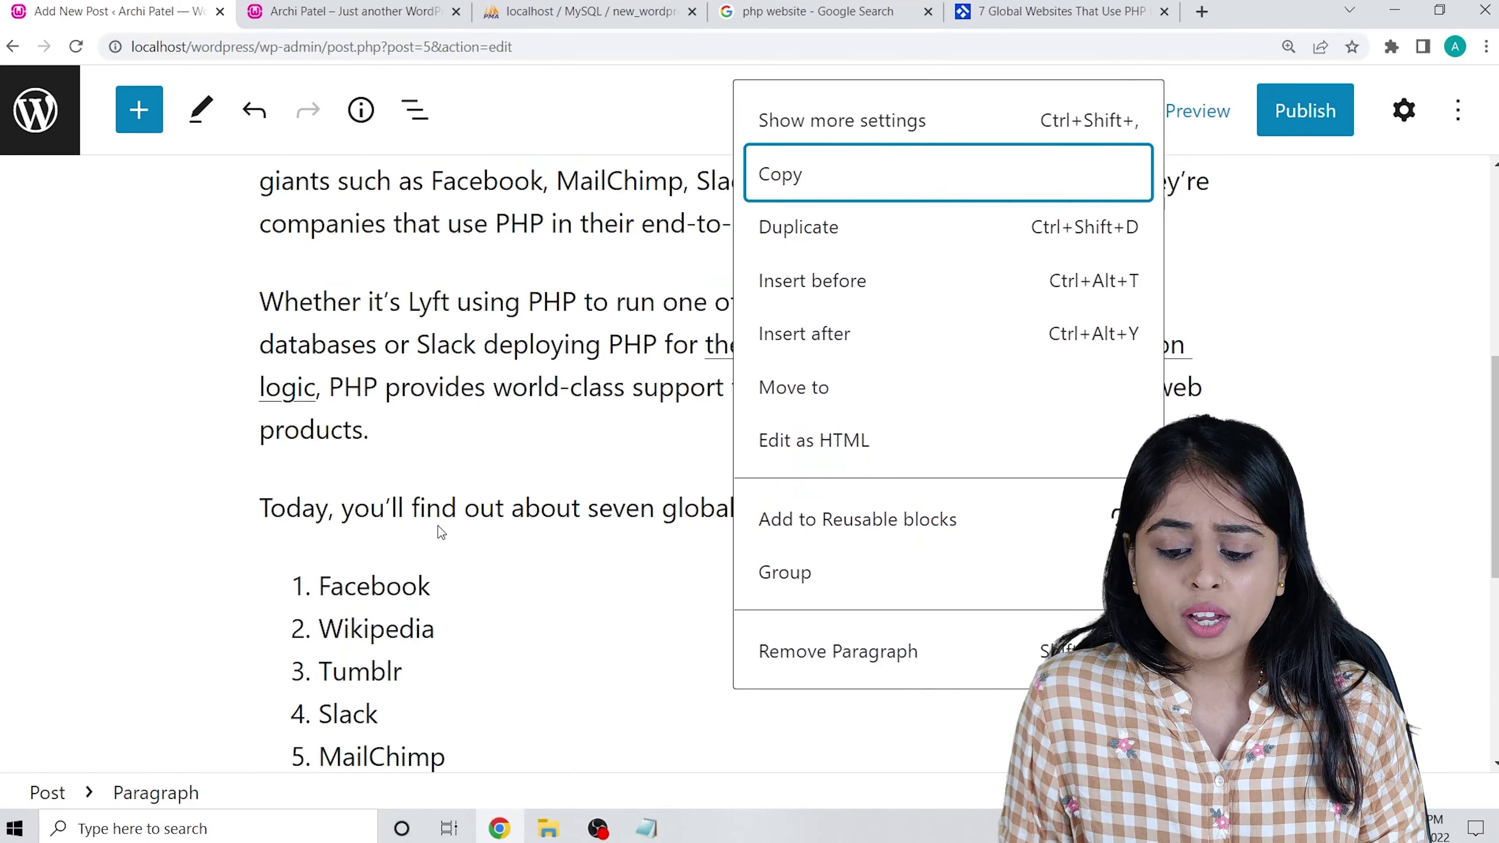
pyautogui.scroll(9, 435, 518)
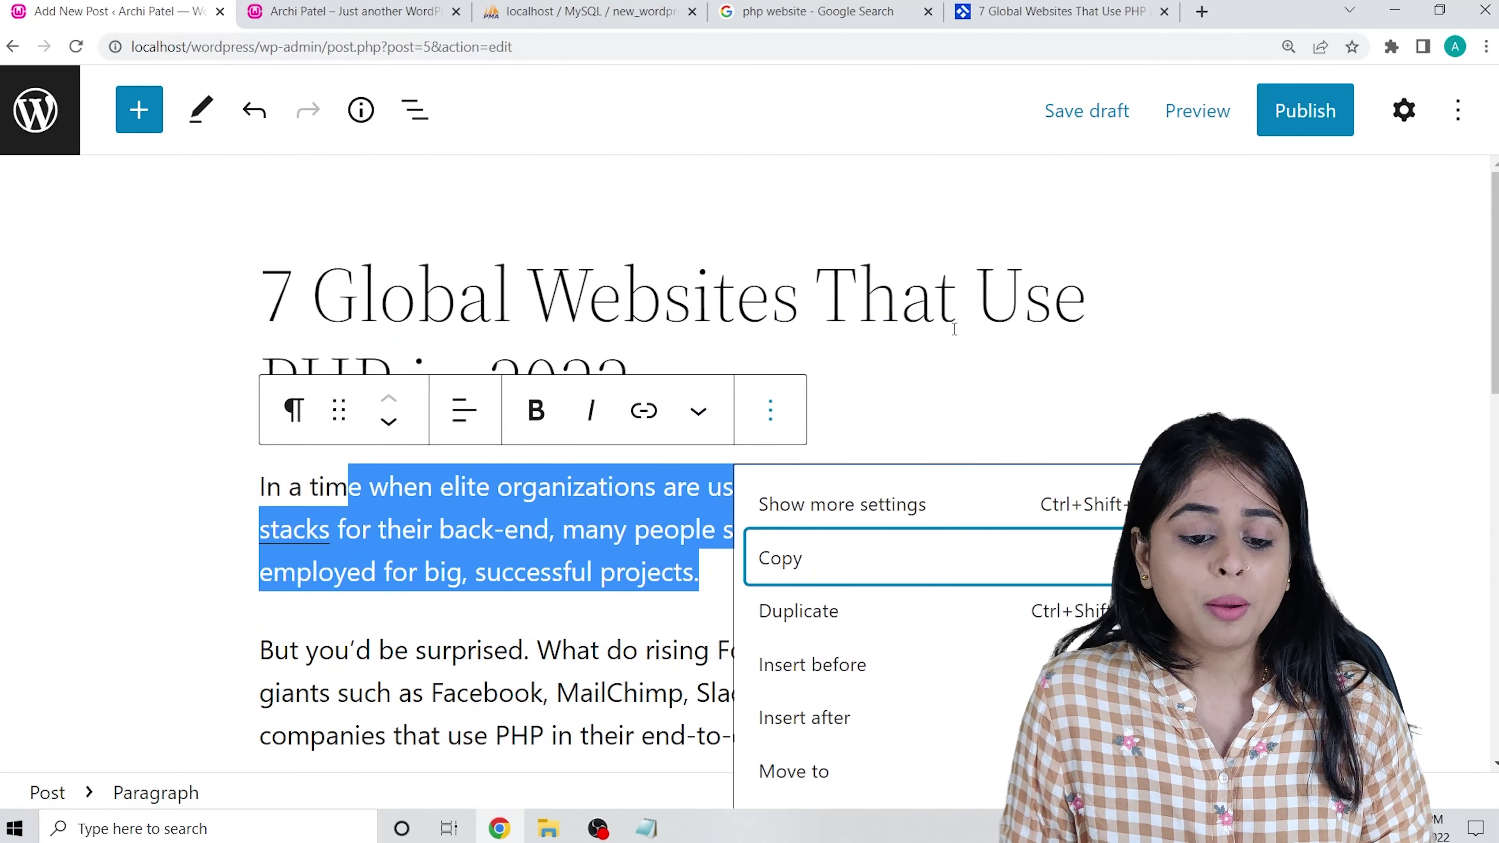
pyautogui.click(955, 323)
pyautogui.scroll(-7, 760, 288)
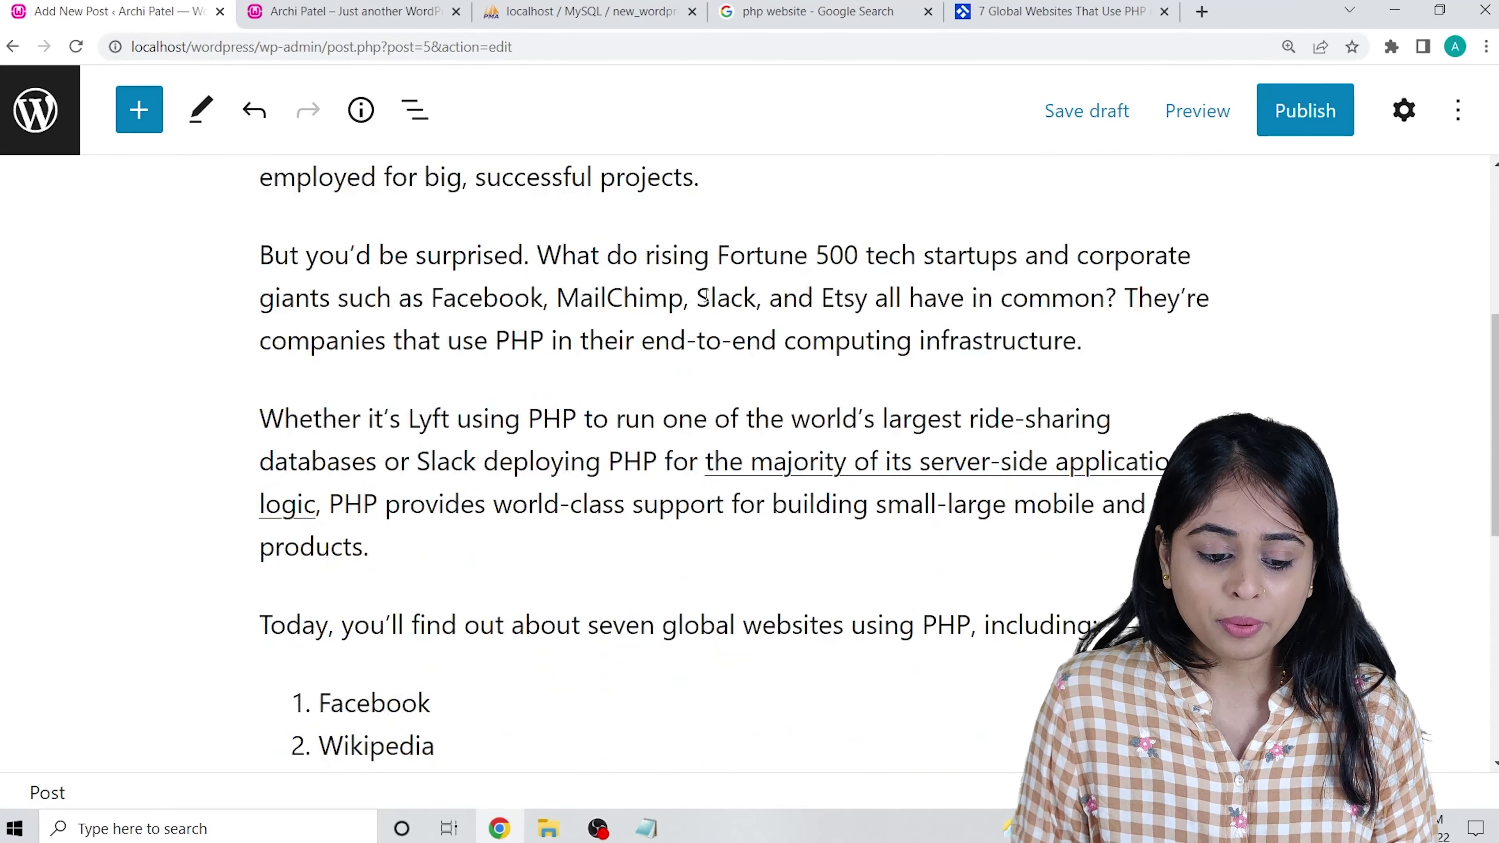
pyautogui.scroll(-10, 592, 515)
pyautogui.scroll(15, 964, 562)
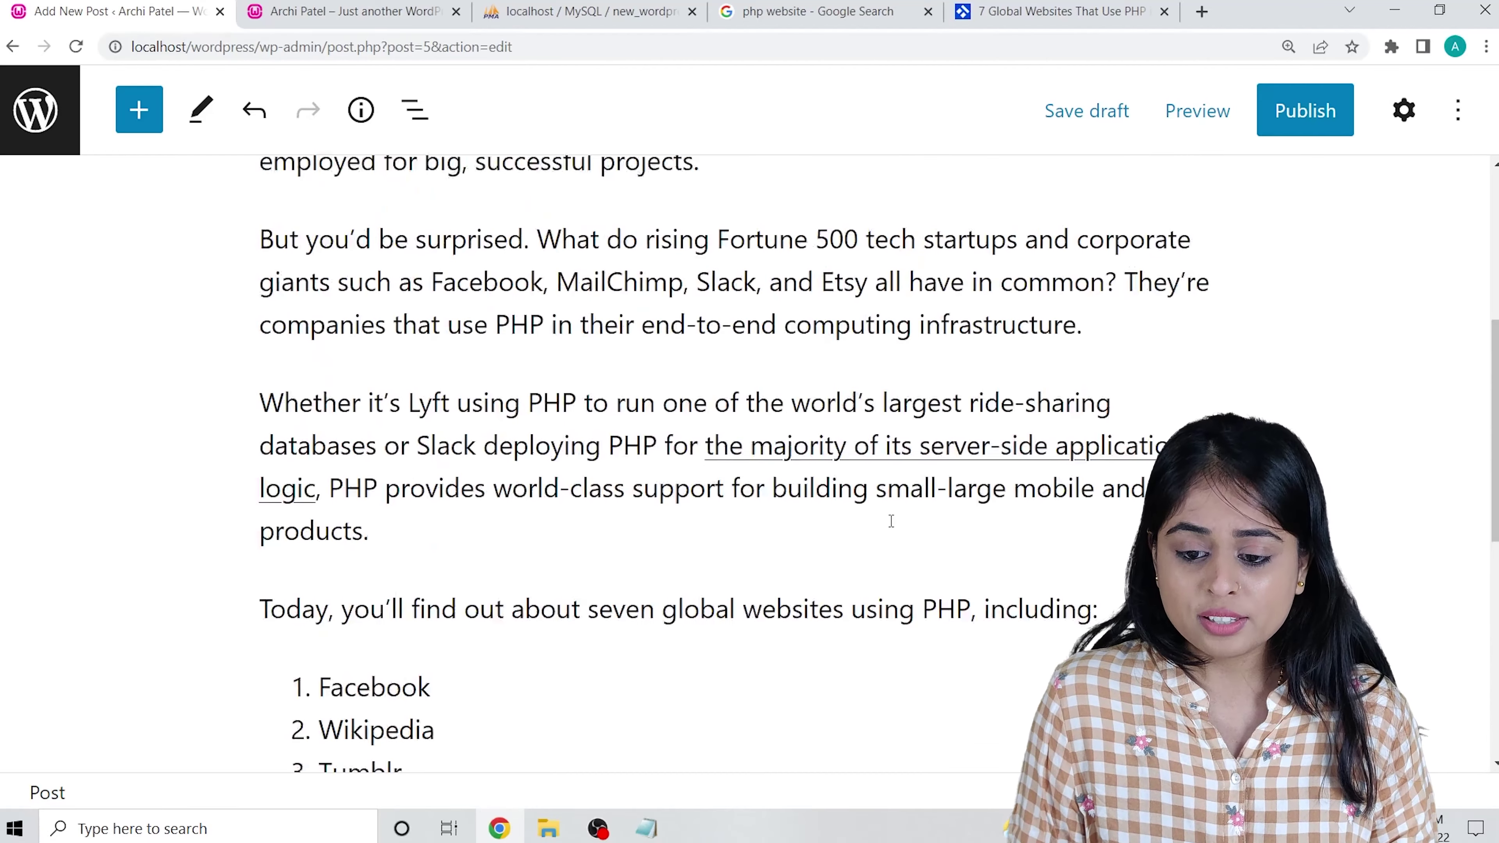
# Publish the post and view the live post page in a new tab.
pyautogui.click(1289, 115)
pyautogui.click(1242, 105)
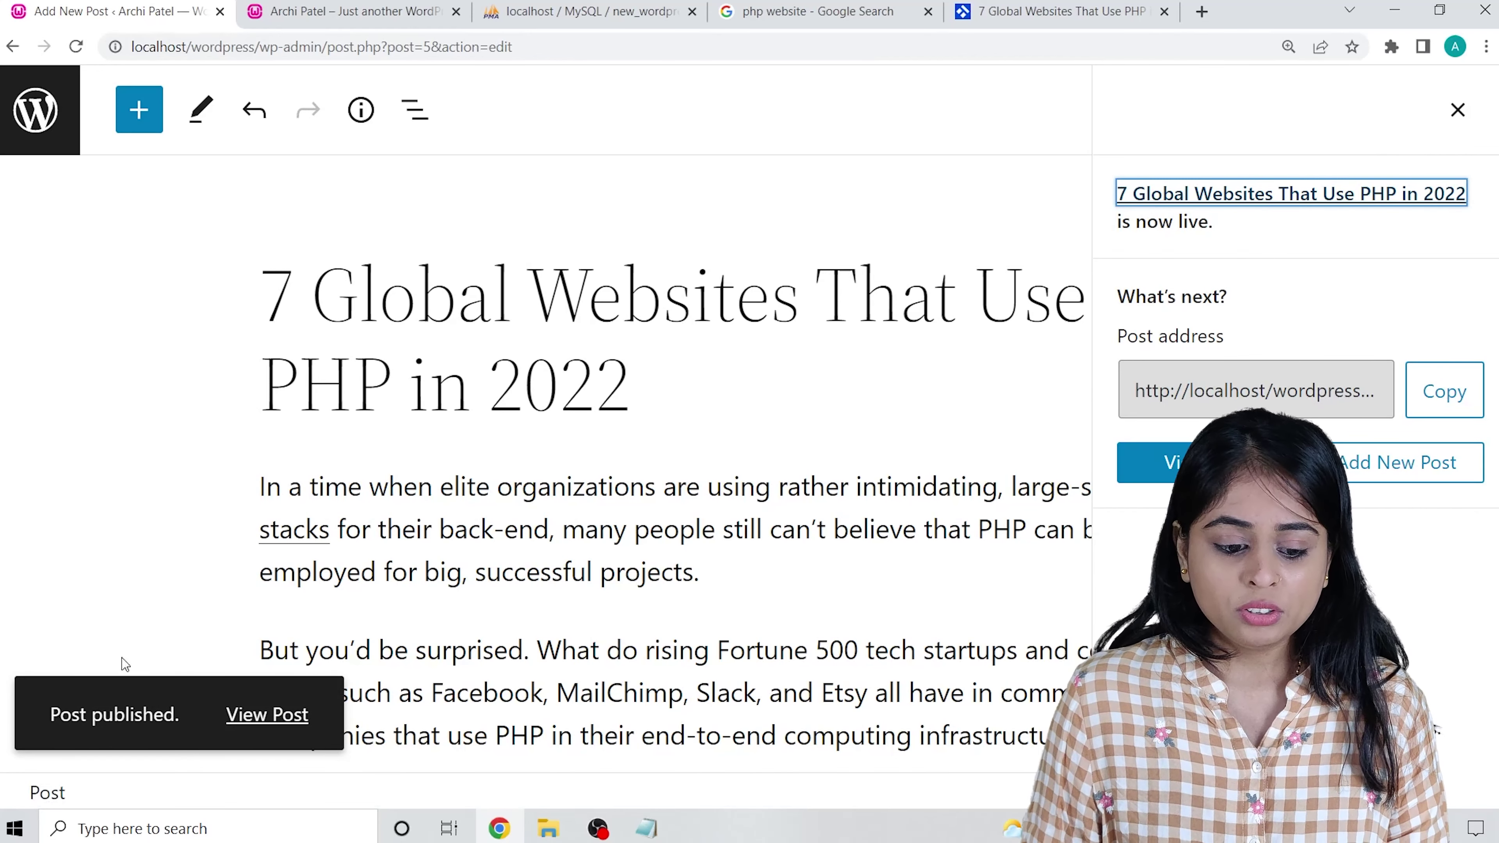
pyautogui.rightClick(289, 714)
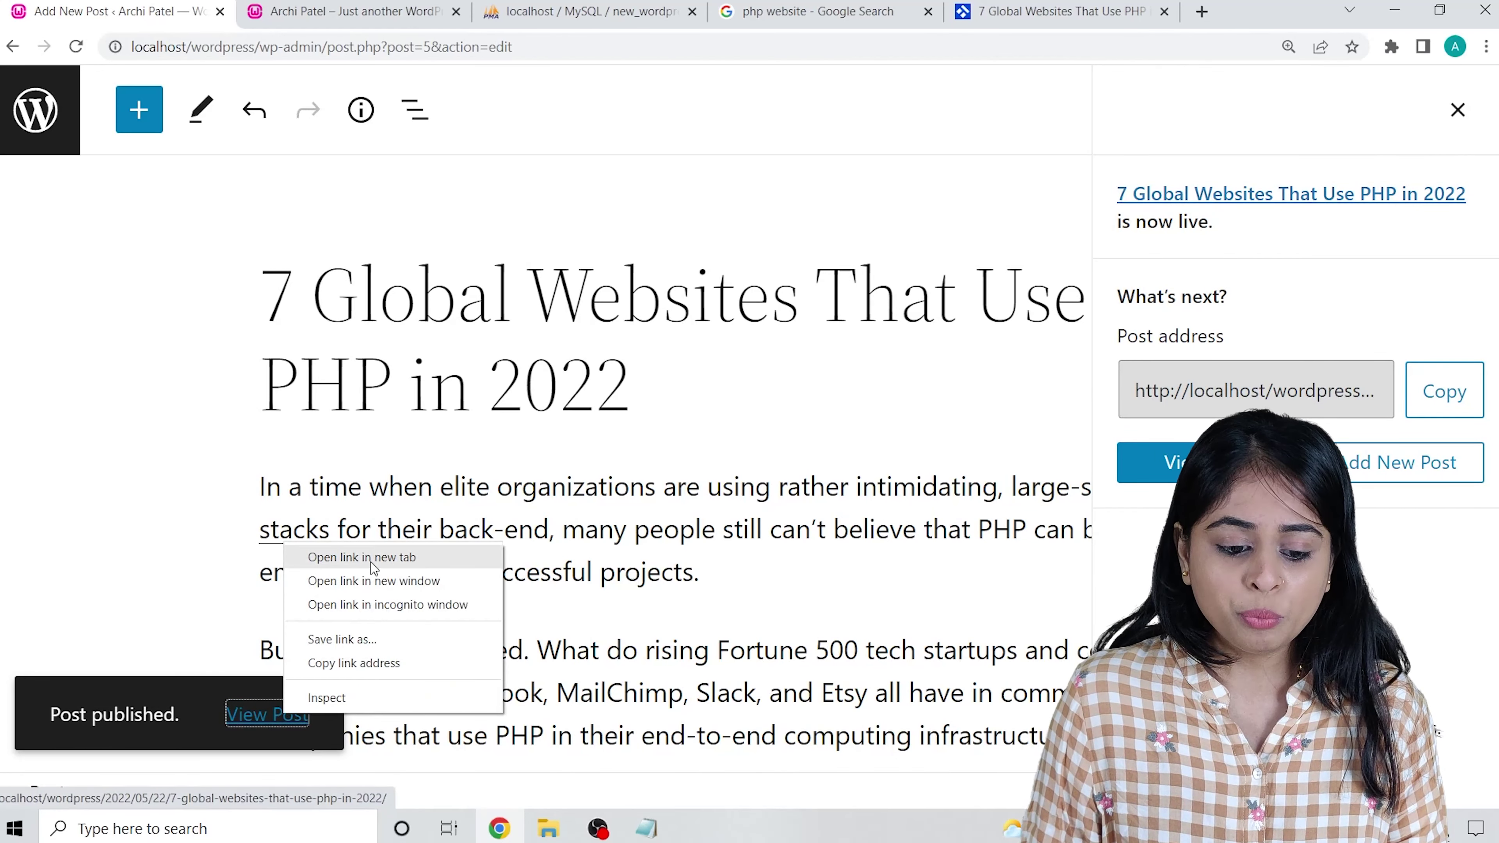
pyautogui.click(360, 556)
pyautogui.click(343, 11)
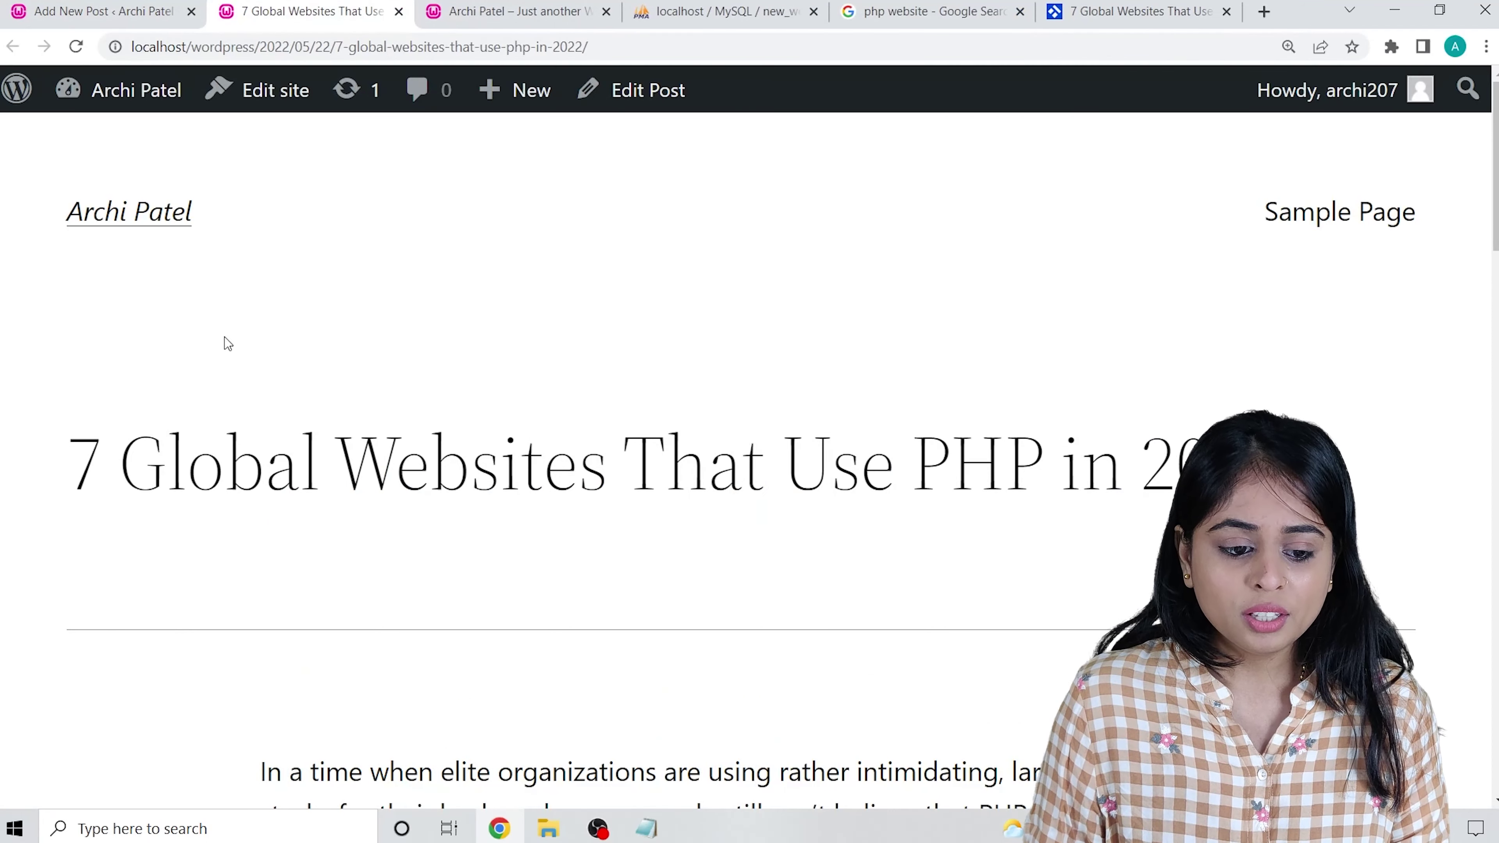
pyautogui.scroll(-5, 619, 357)
pyautogui.scroll(5, 599, 350)
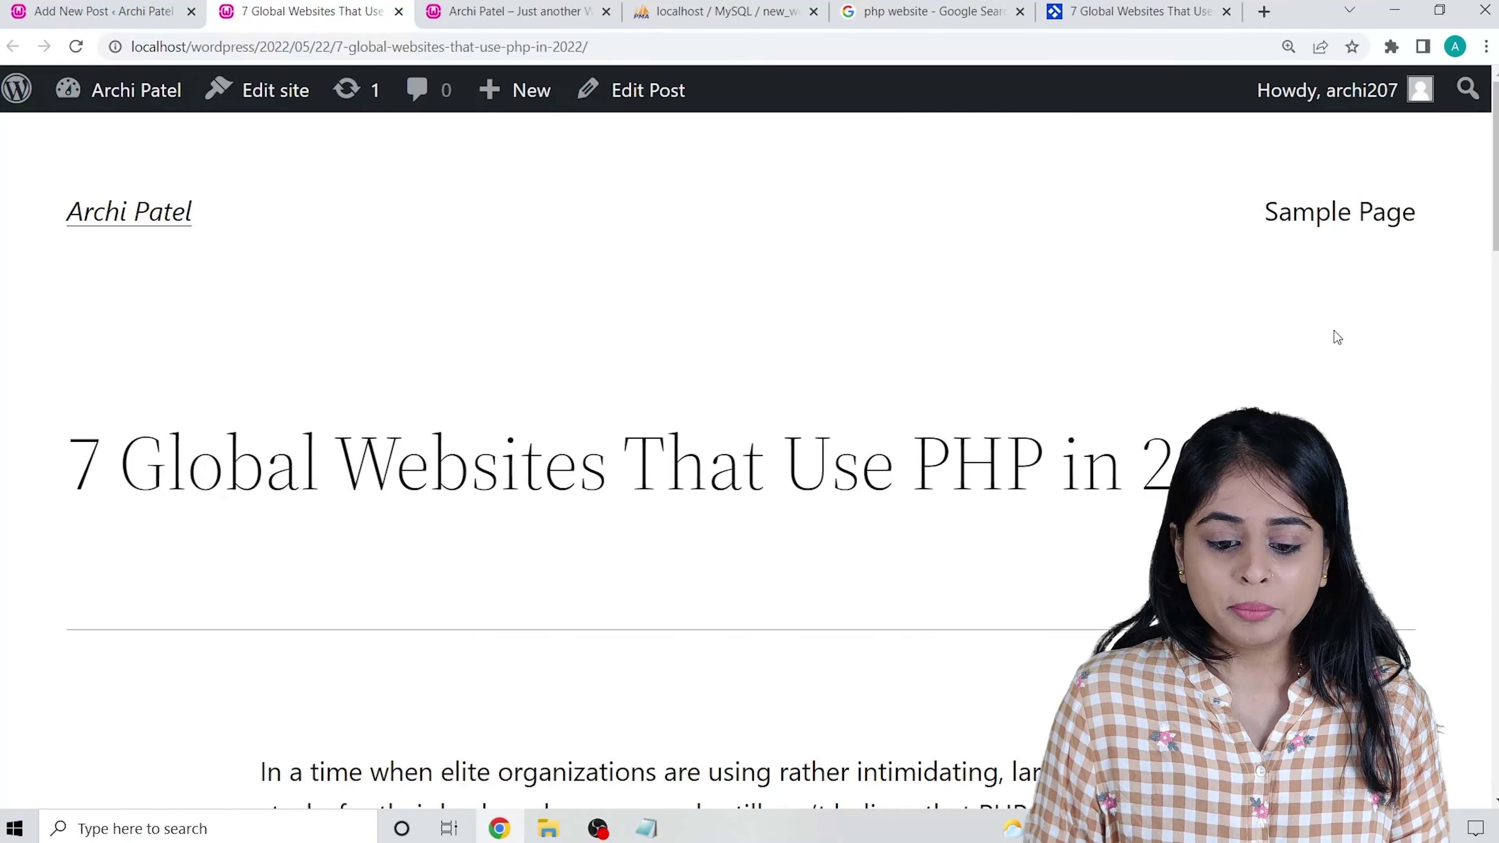
pyautogui.scroll(-20, 729, 335)
pyautogui.scroll(-10, 496, 403)
pyautogui.scroll(8, 495, 406)
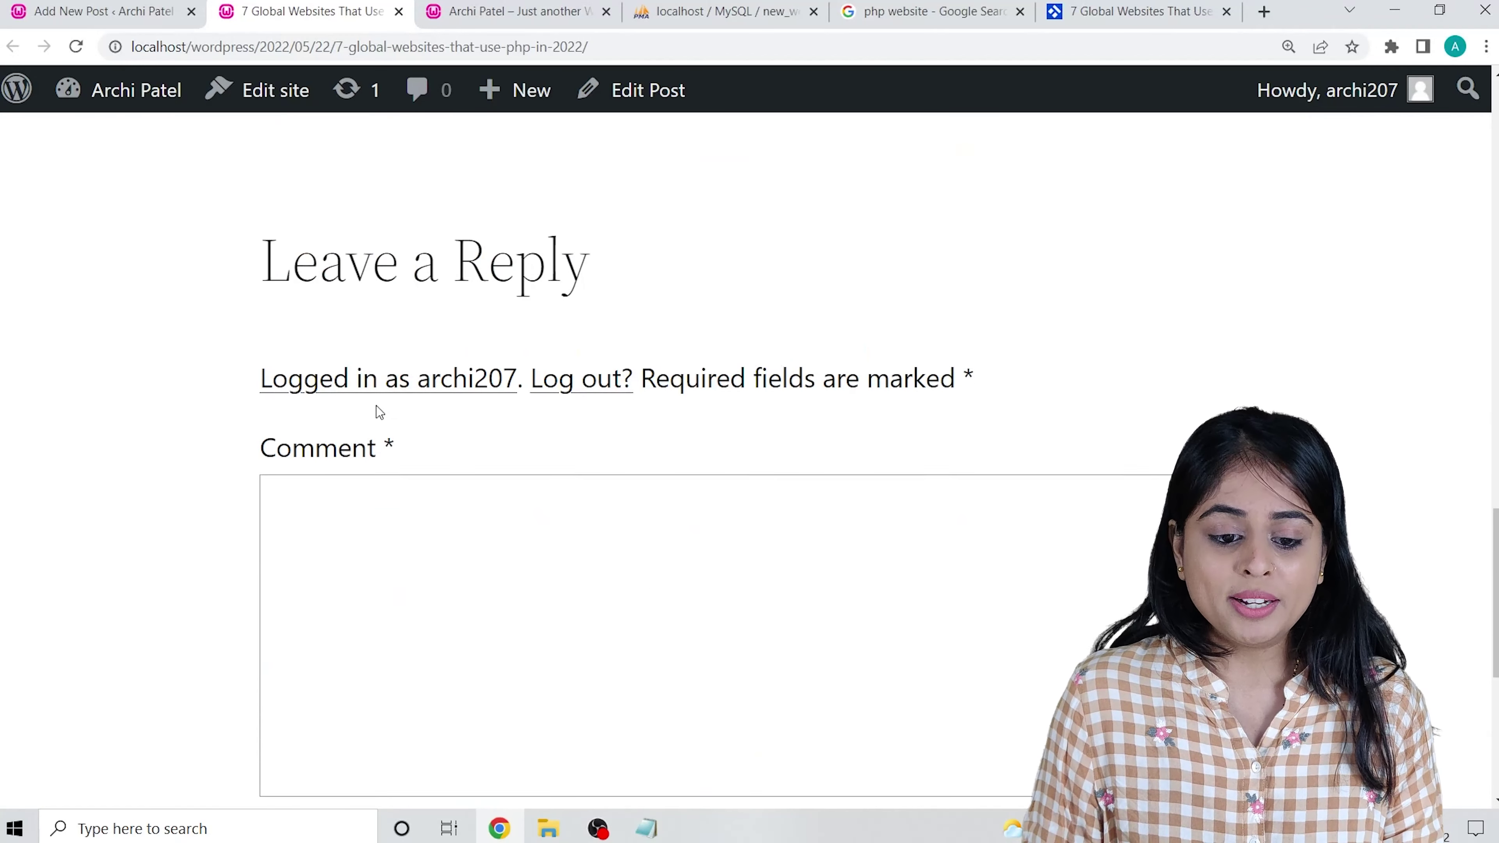
pyautogui.scroll(-5, 380, 412)
pyautogui.scroll(5, 340, 416)
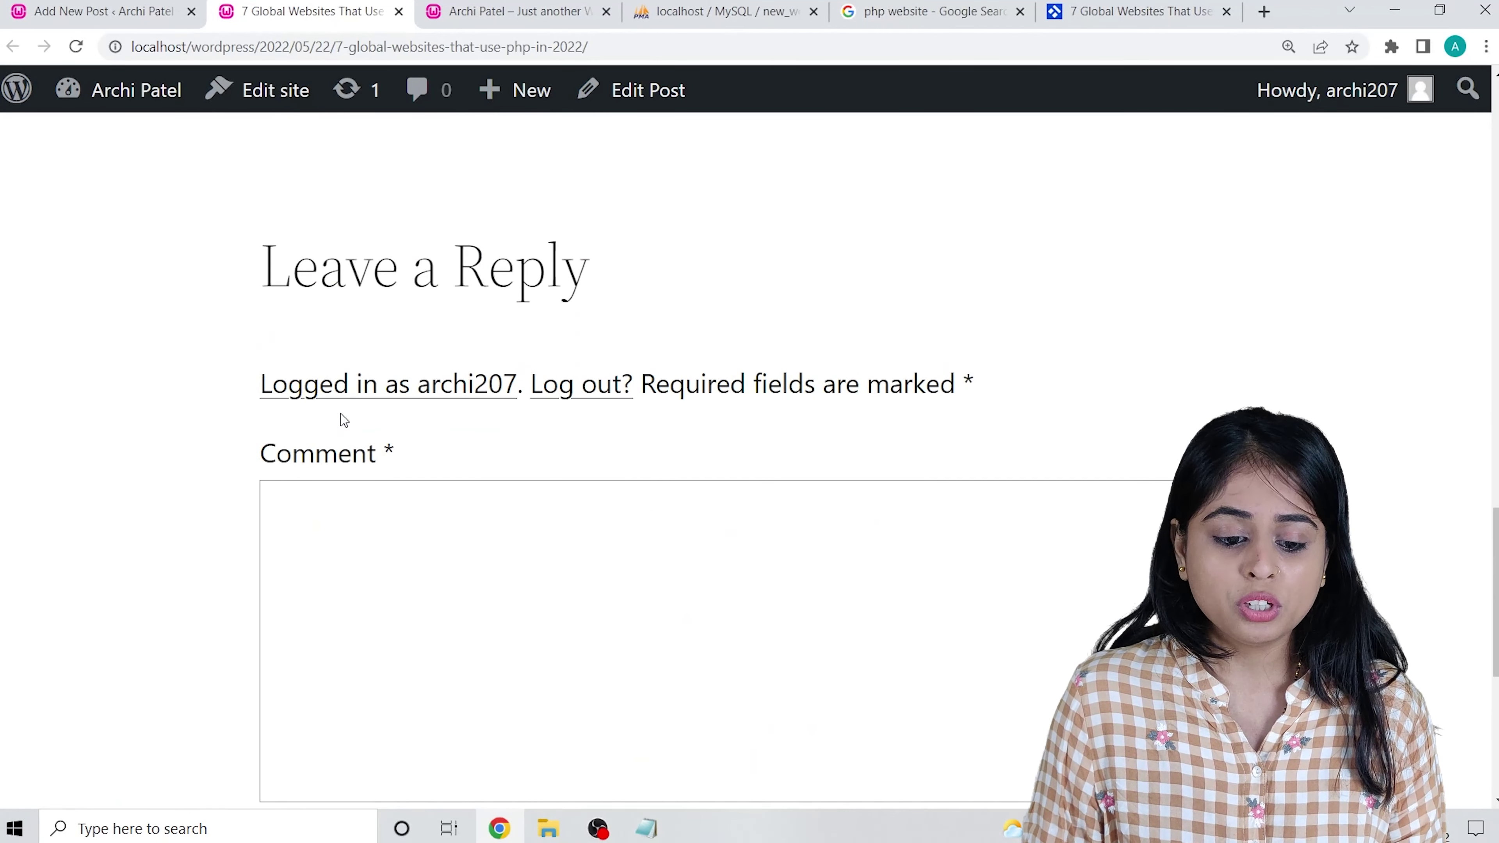
pyautogui.scroll(-8, 389, 428)
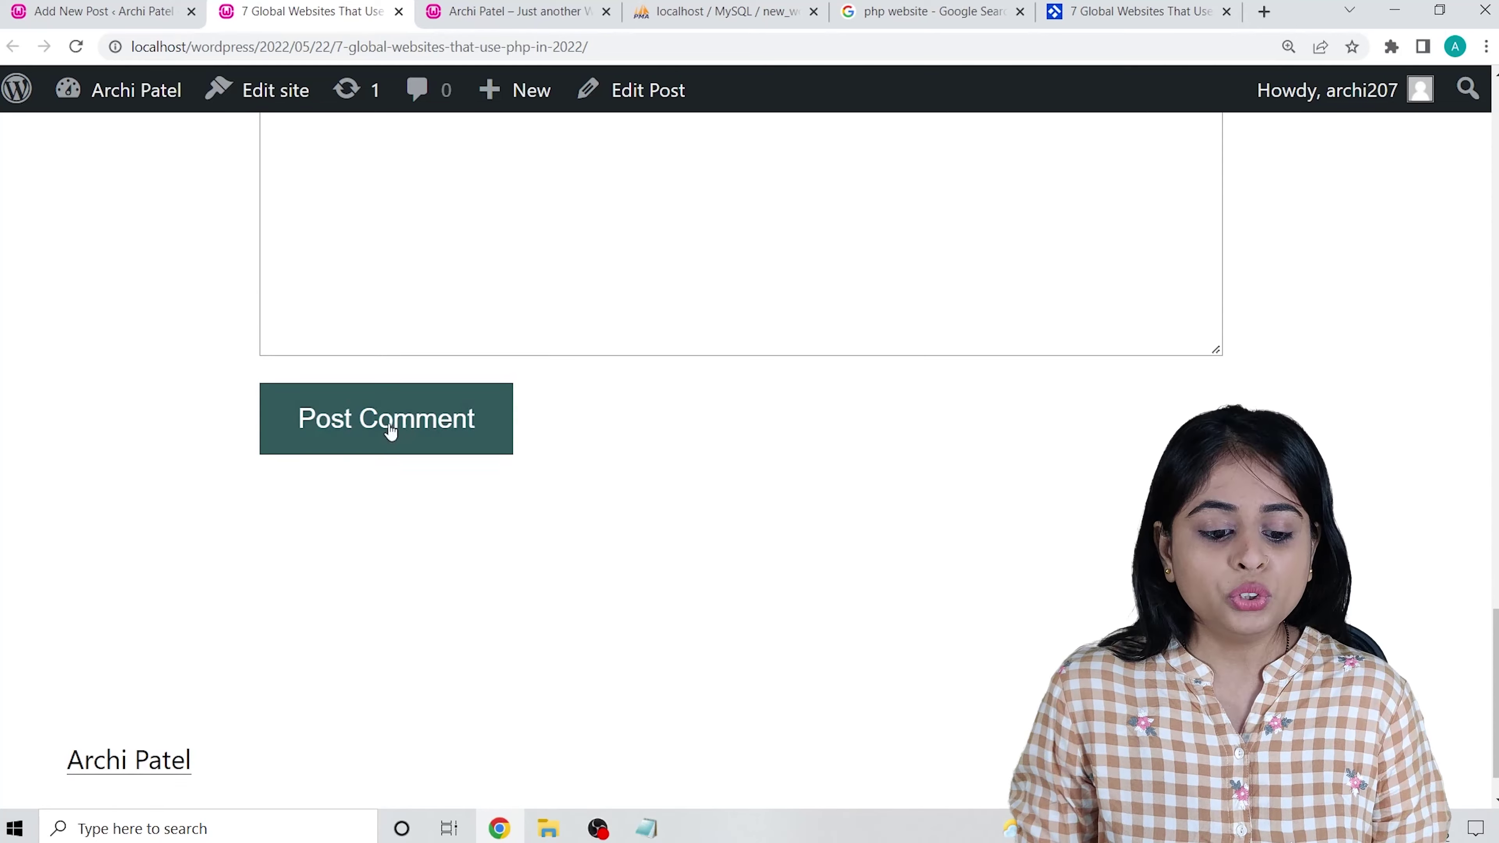
pyautogui.scroll(5, 452, 387)
pyautogui.scroll(20, 452, 387)
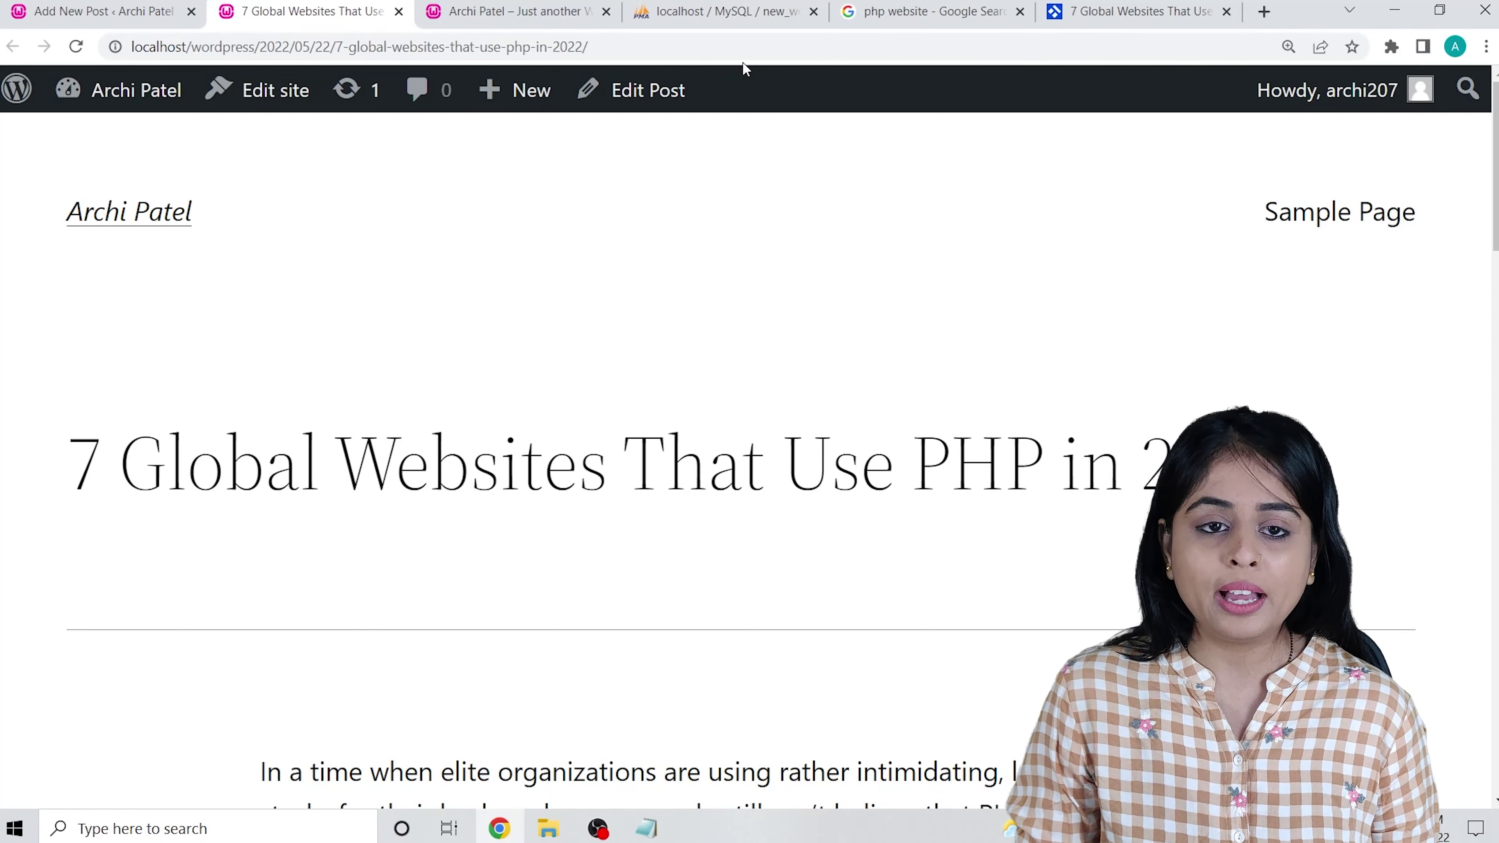
pyautogui.click(742, 47)
pyautogui.hotkey('ctrl', 'c')
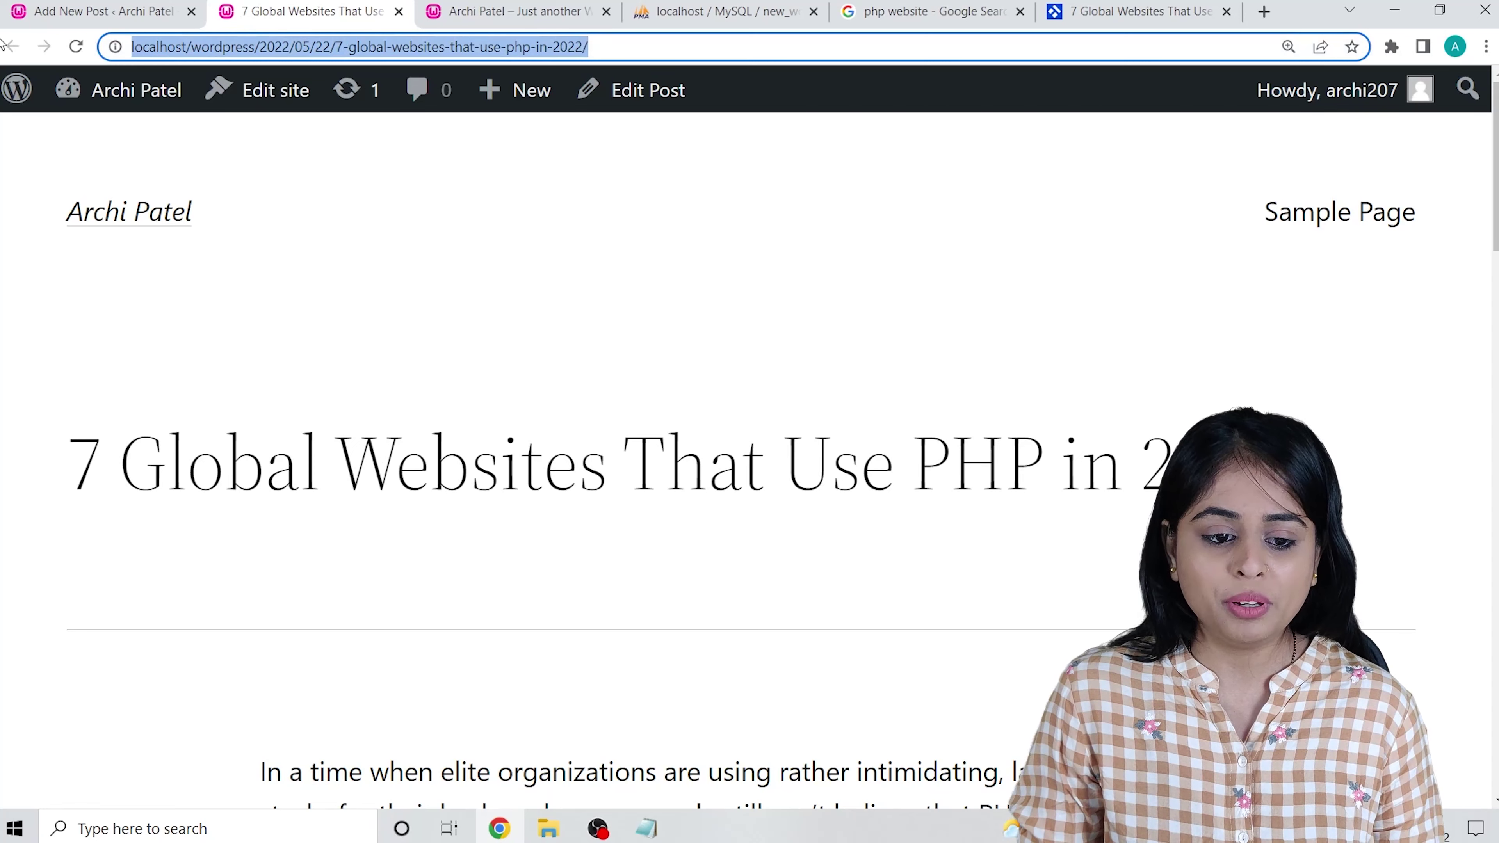
pyautogui.click(1486, 47)
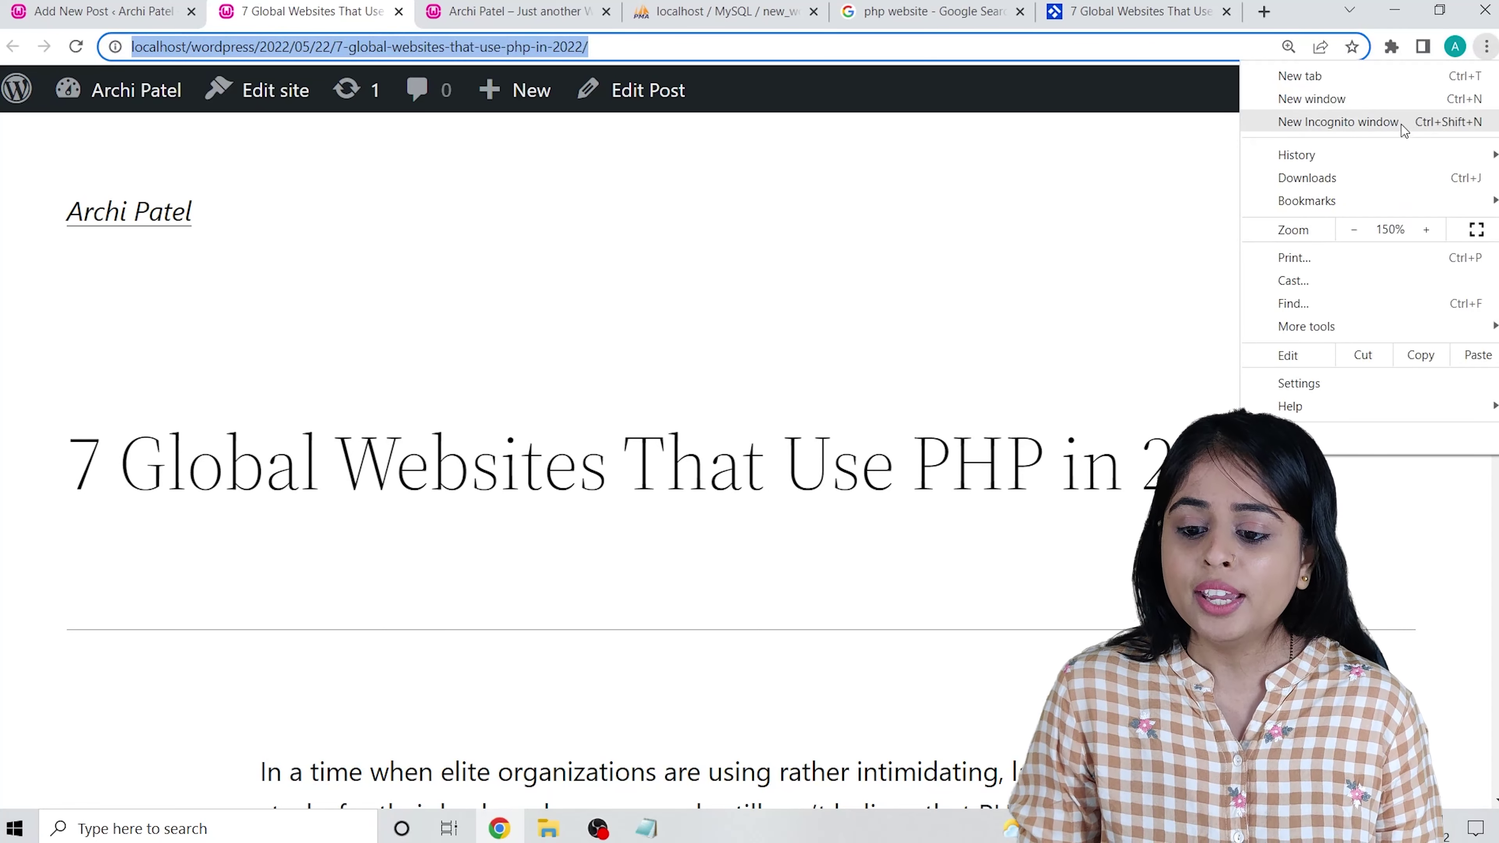
pyautogui.click(1406, 118)
pyautogui.hotkey('ctrl', 'v')
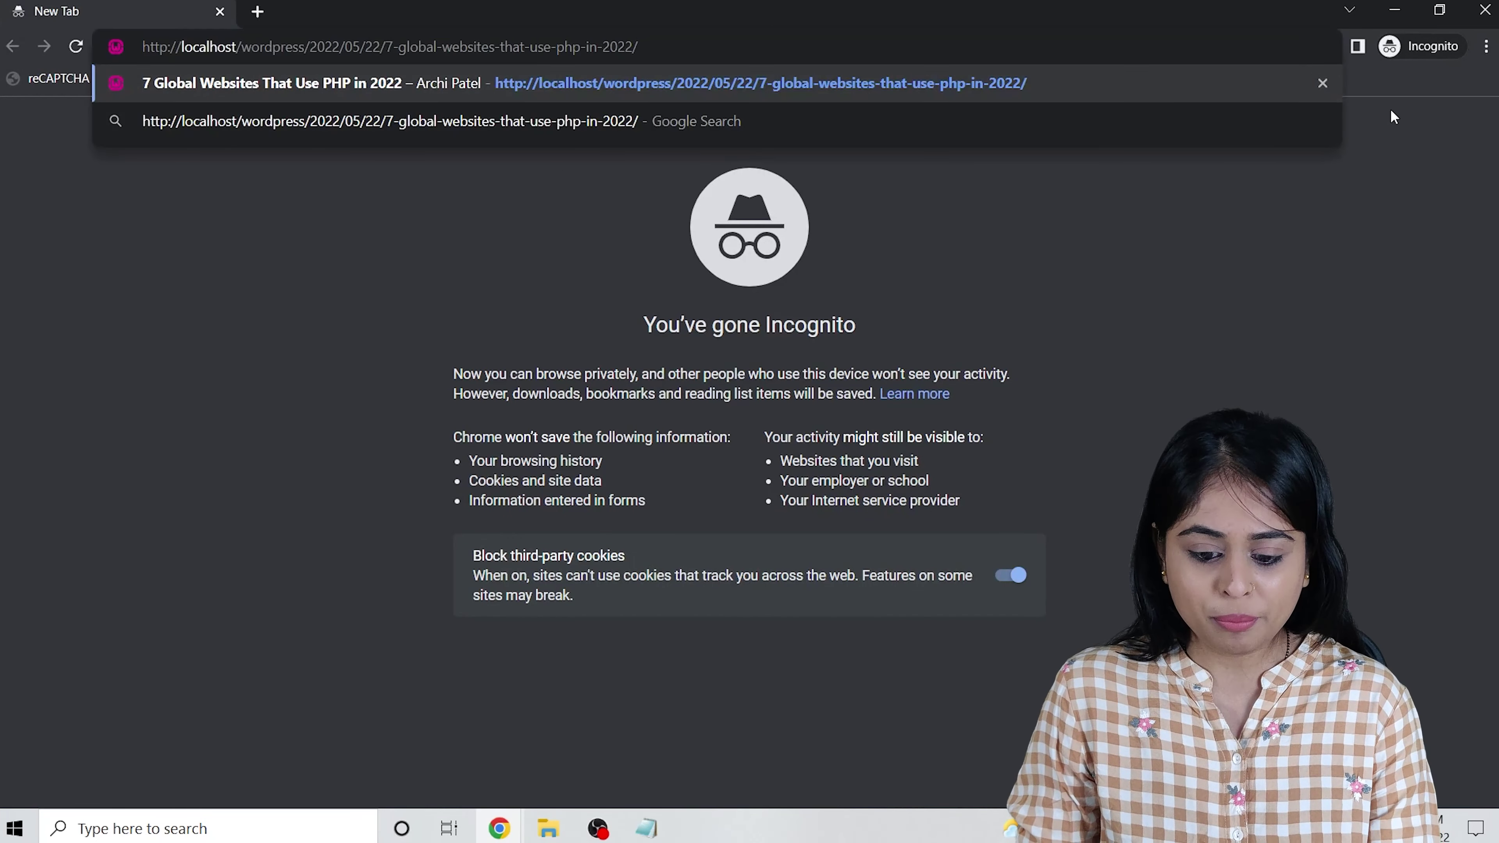
pyautogui.press('Return')
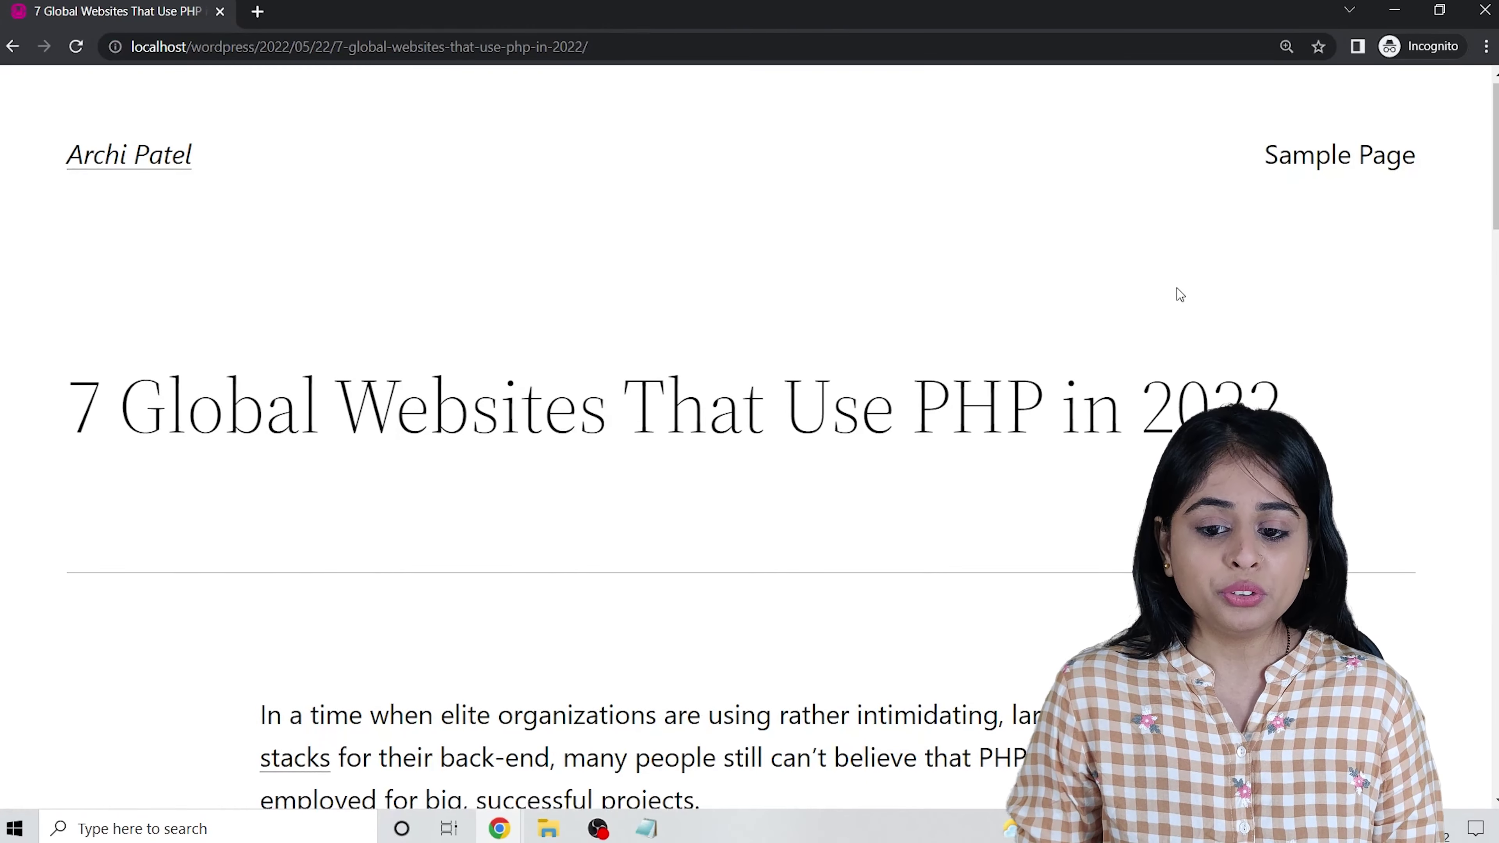
pyautogui.scroll(-1, 1032, 290)
pyautogui.scroll(-4, 767, 265)
pyautogui.scroll(5, 401, 258)
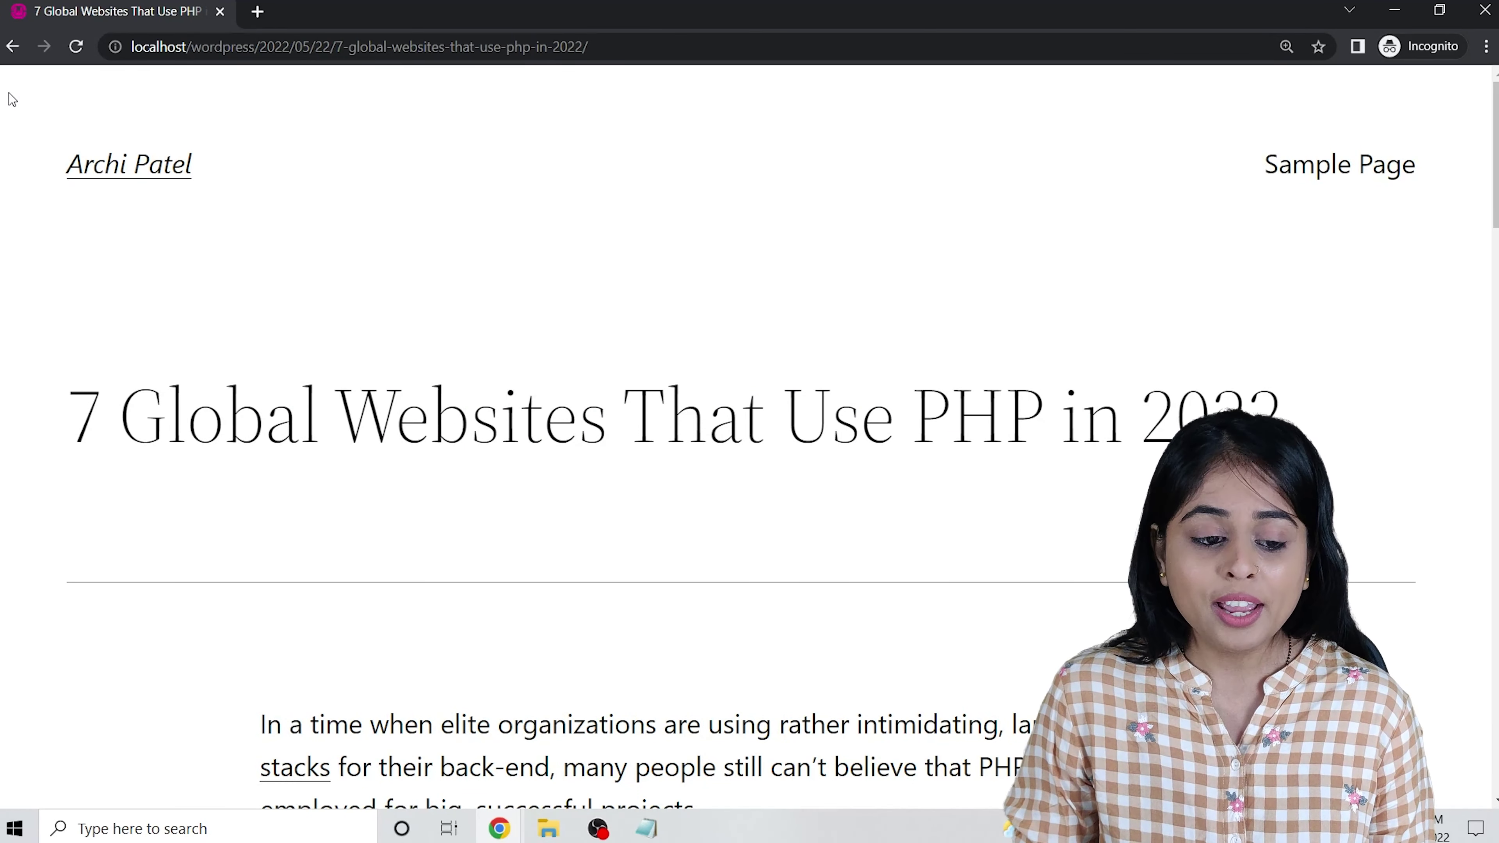
pyautogui.click(1394, 11)
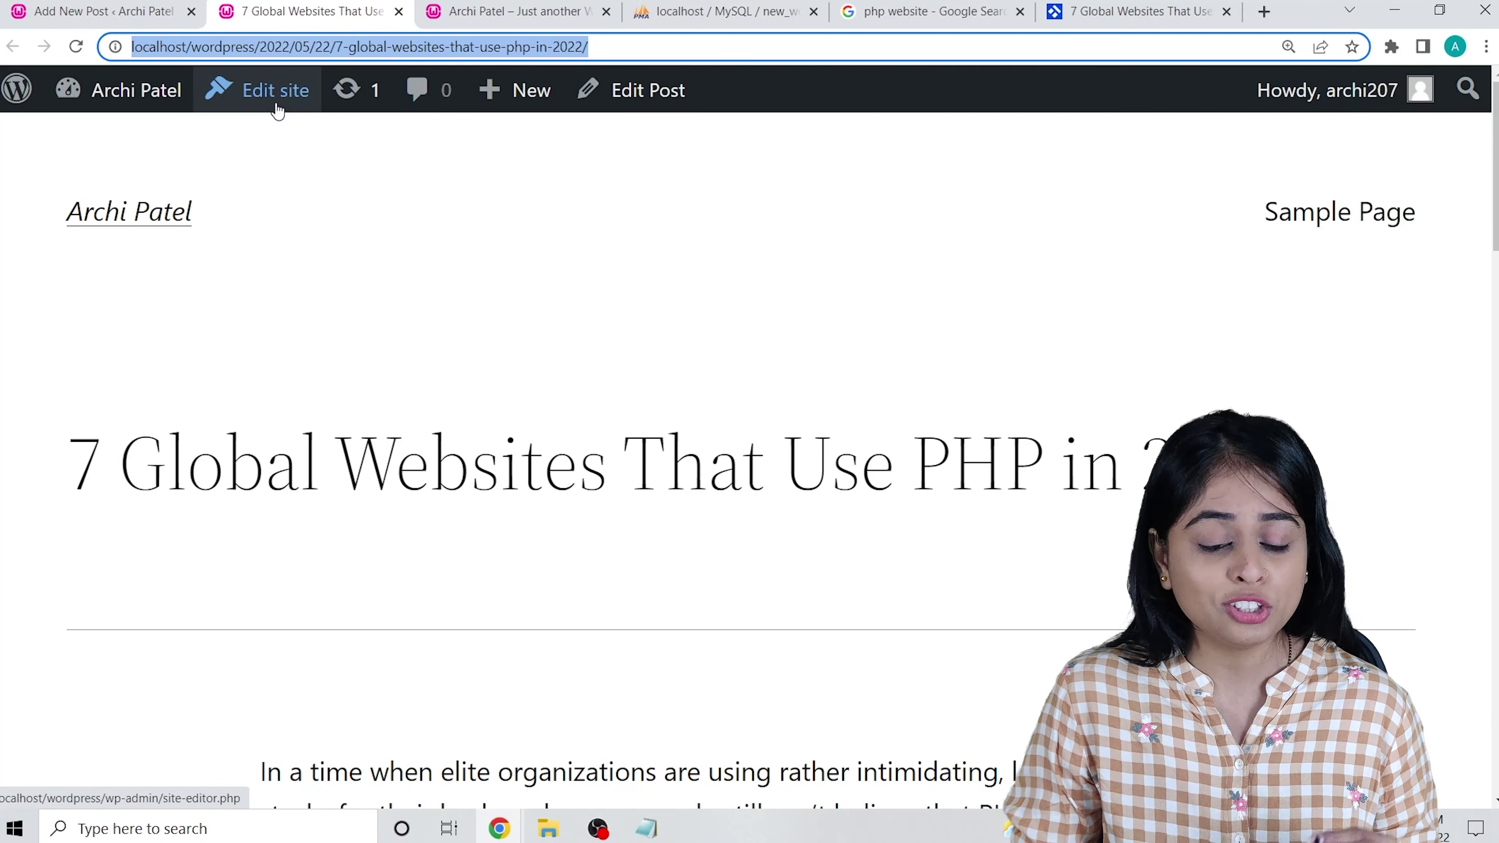
pyautogui.click(499, 828)
pyautogui.click(576, 738)
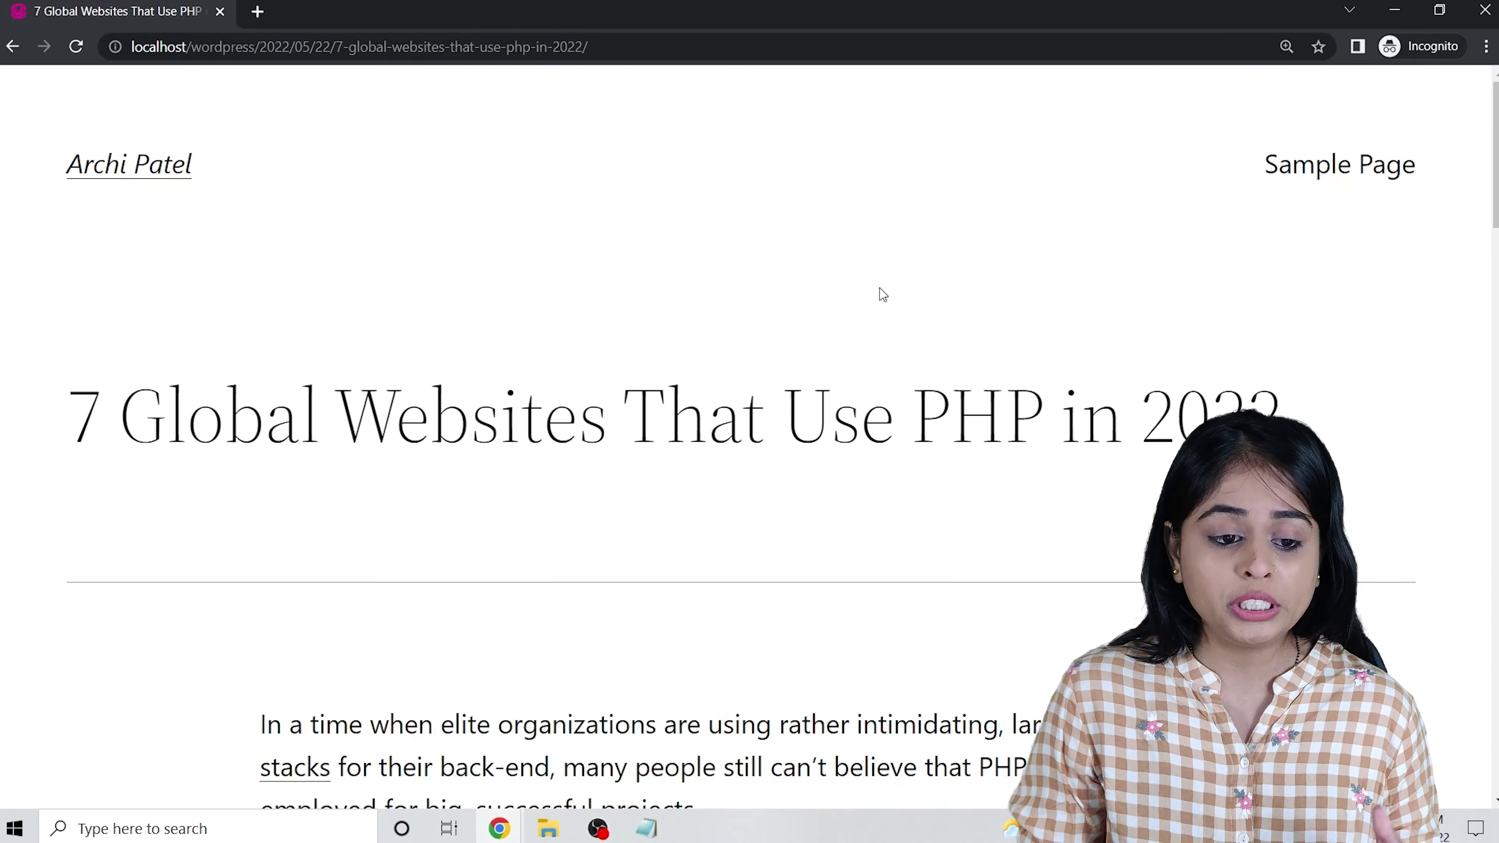
# Write 'yes this is good post' in the post's comment box.
pyautogui.scroll(-8, 725, 561)
pyautogui.scroll(-20, 749, 429)
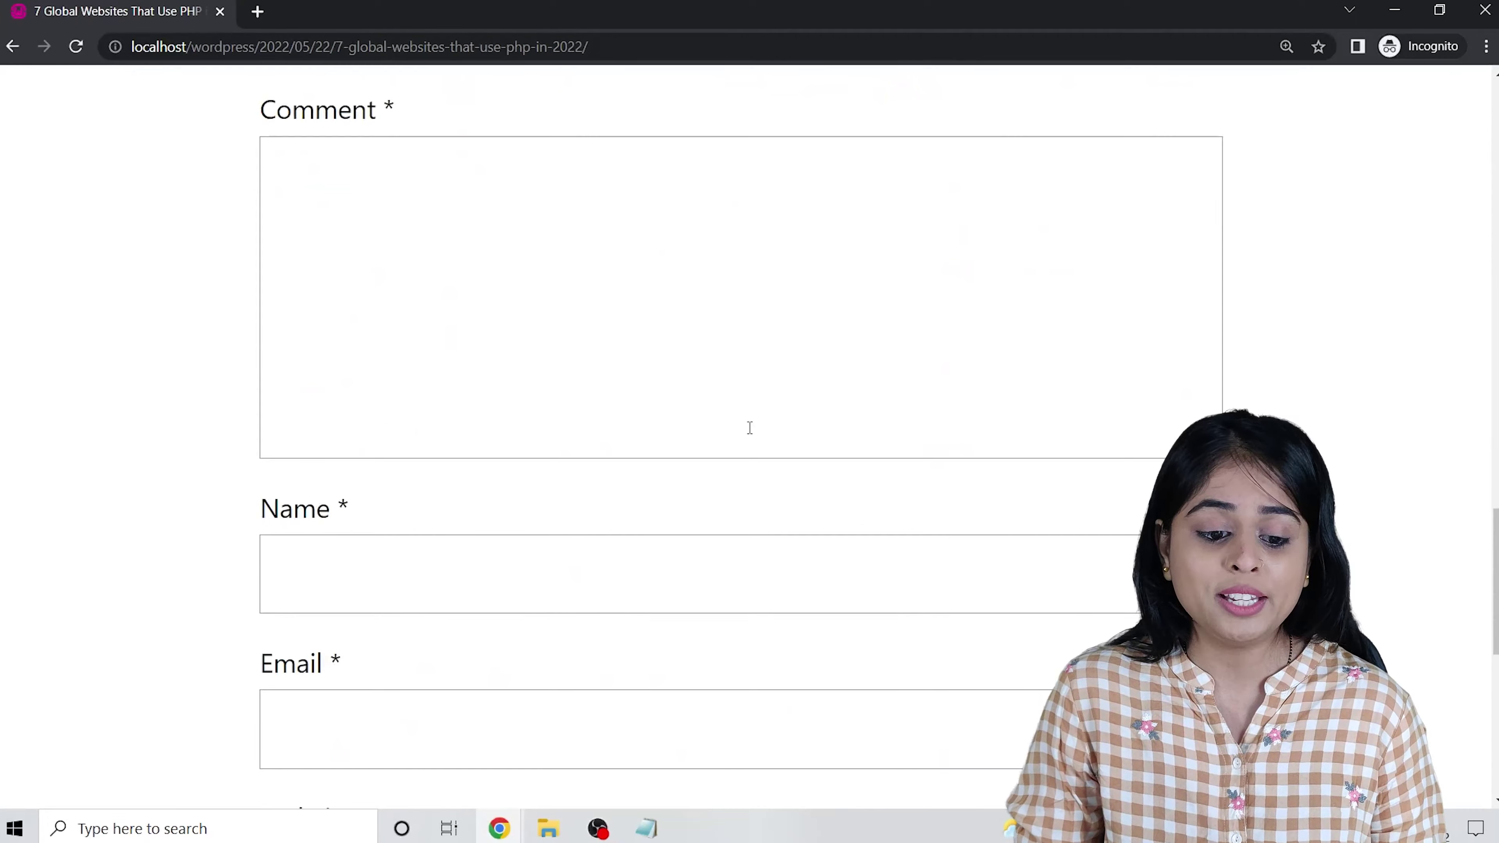
pyautogui.scroll(6, 752, 427)
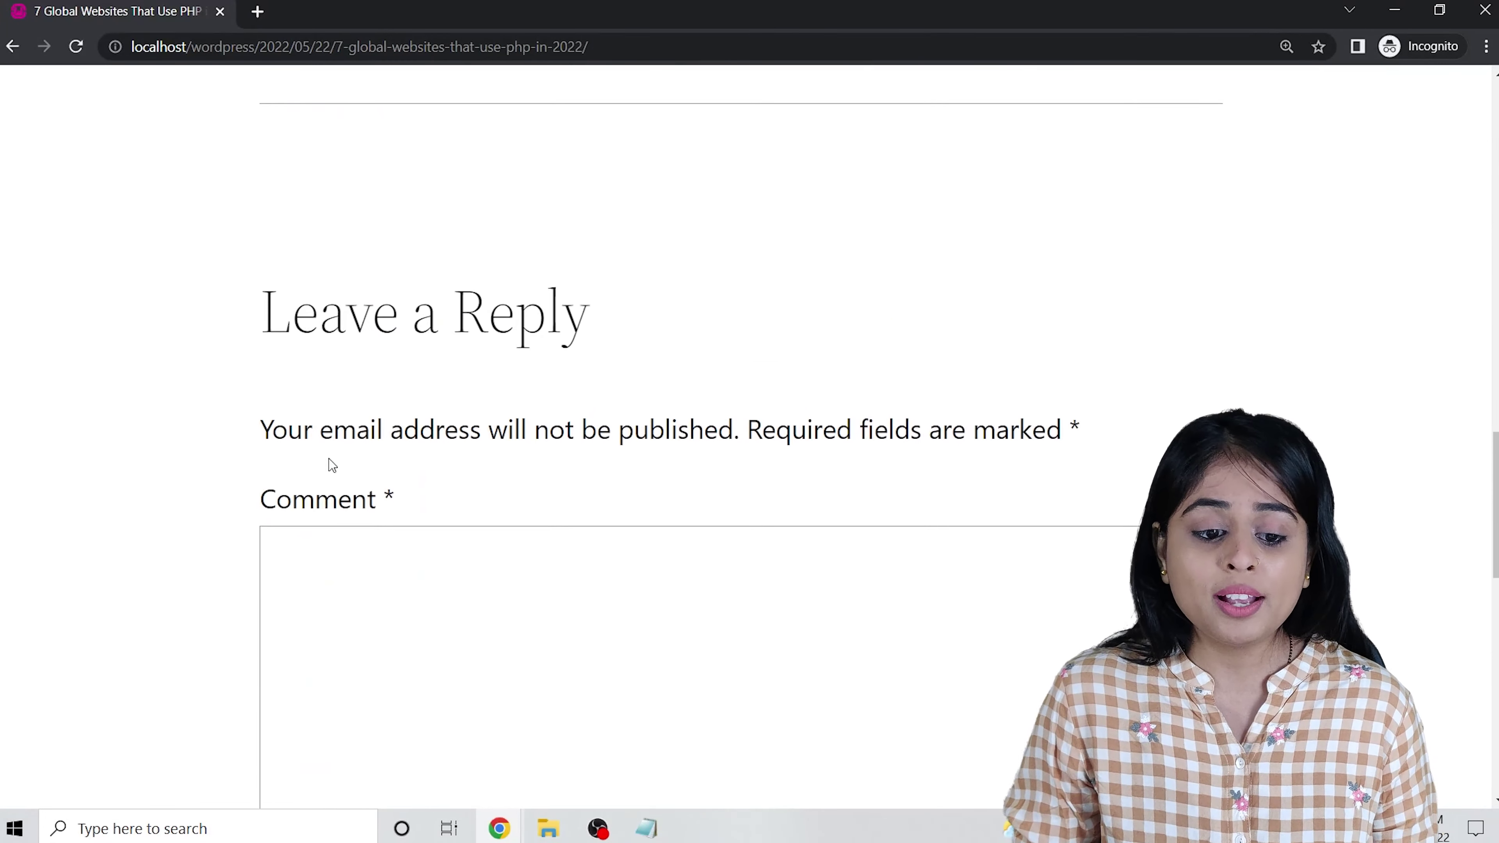
pyautogui.scroll(-8, 329, 458)
pyautogui.scroll(3, 360, 402)
pyautogui.click(425, 375)
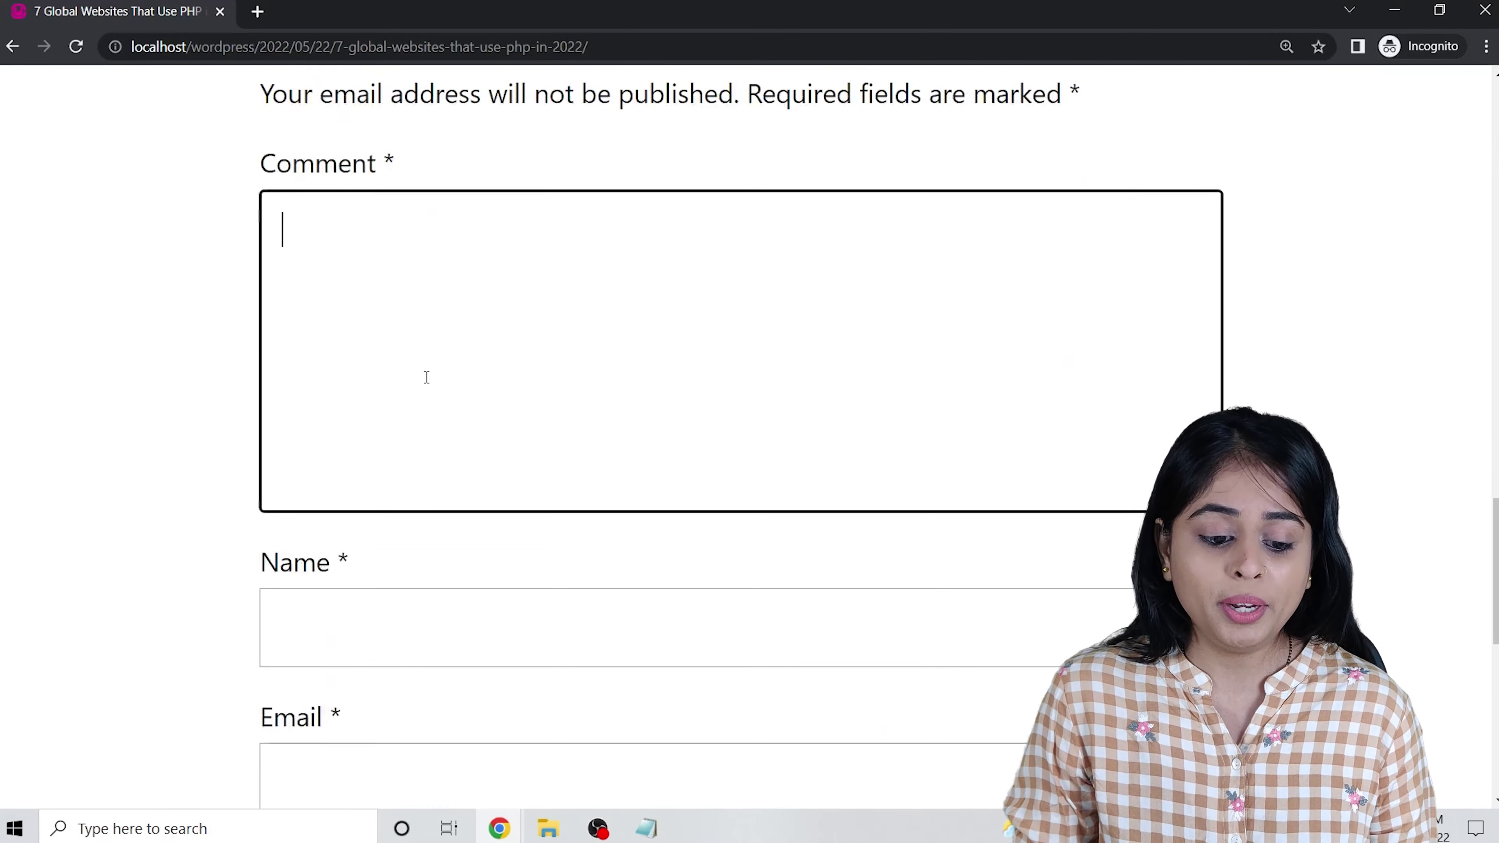
pyautogui.scroll(-6, 384, 414)
pyautogui.scroll(-4, 348, 617)
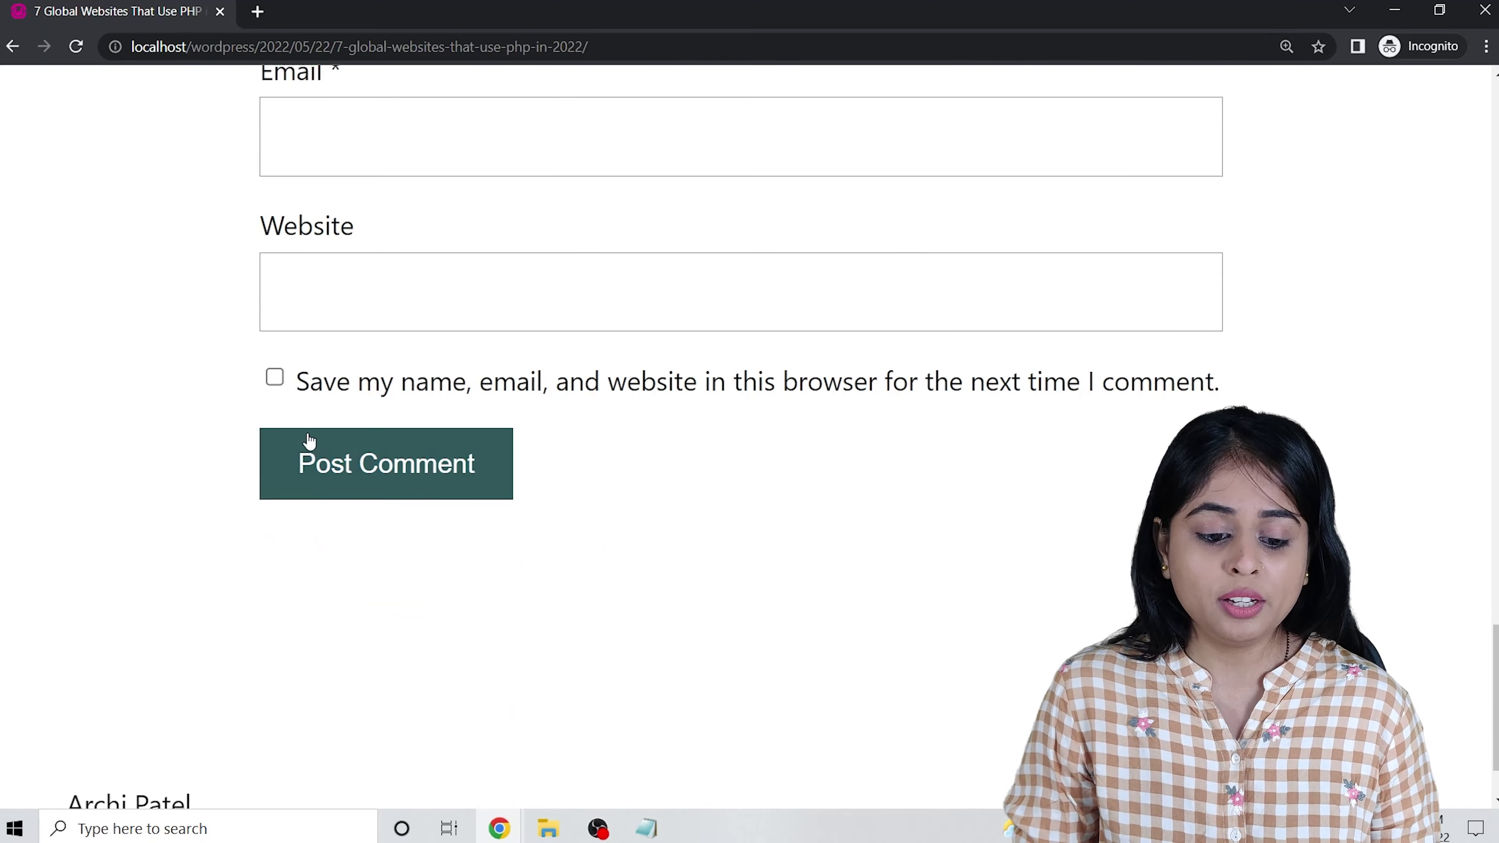
pyautogui.scroll(4, 365, 469)
pyautogui.scroll(5, 368, 475)
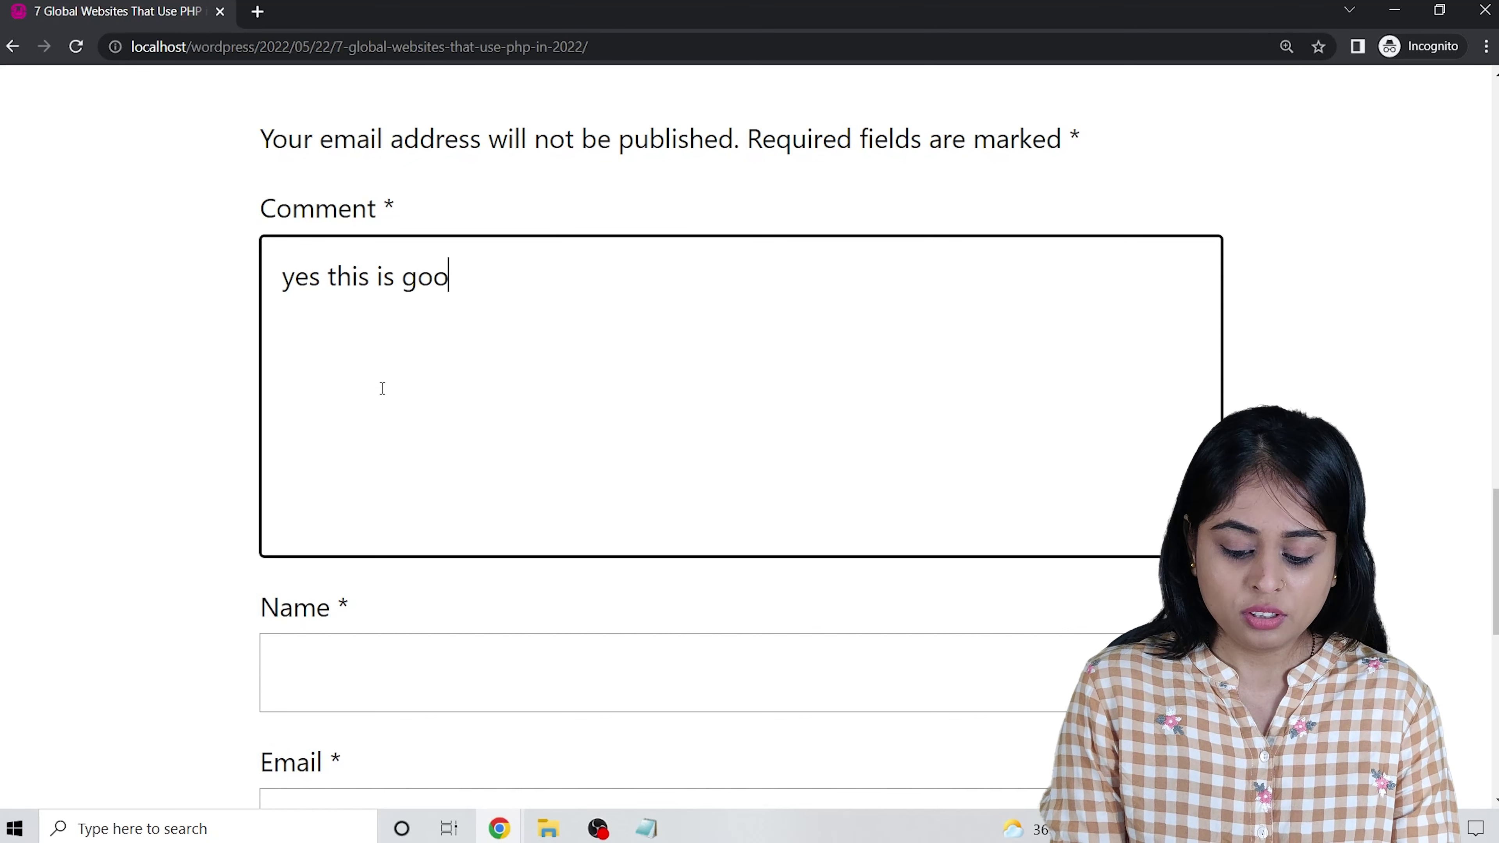
pyautogui.write('post')
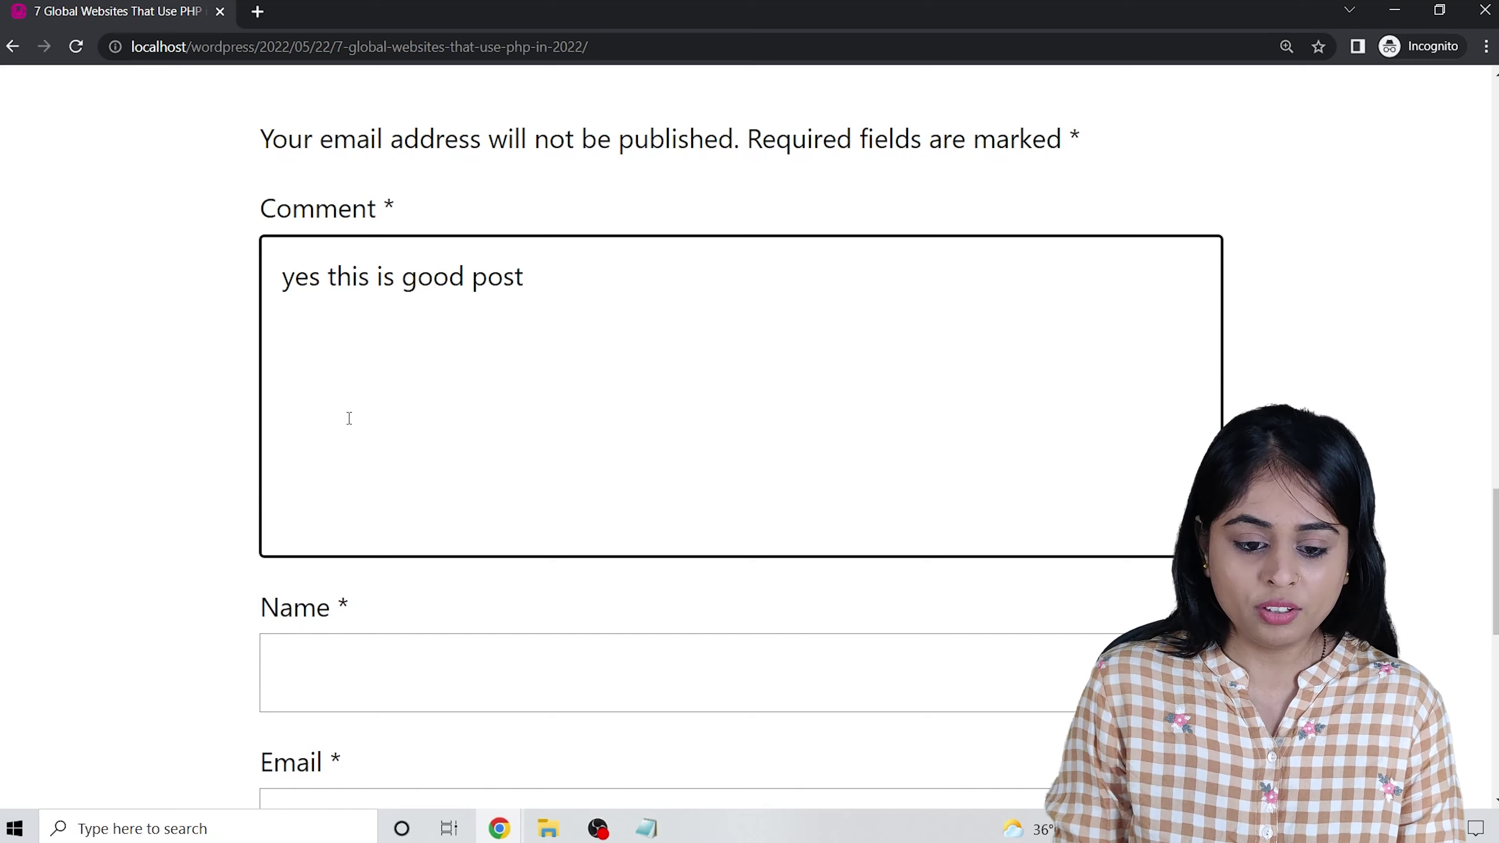
pyautogui.scroll(-3, 348, 591)
# Enter the commenter's name and pick their saved e-mail address from autocomplete.
pyautogui.click(362, 482)
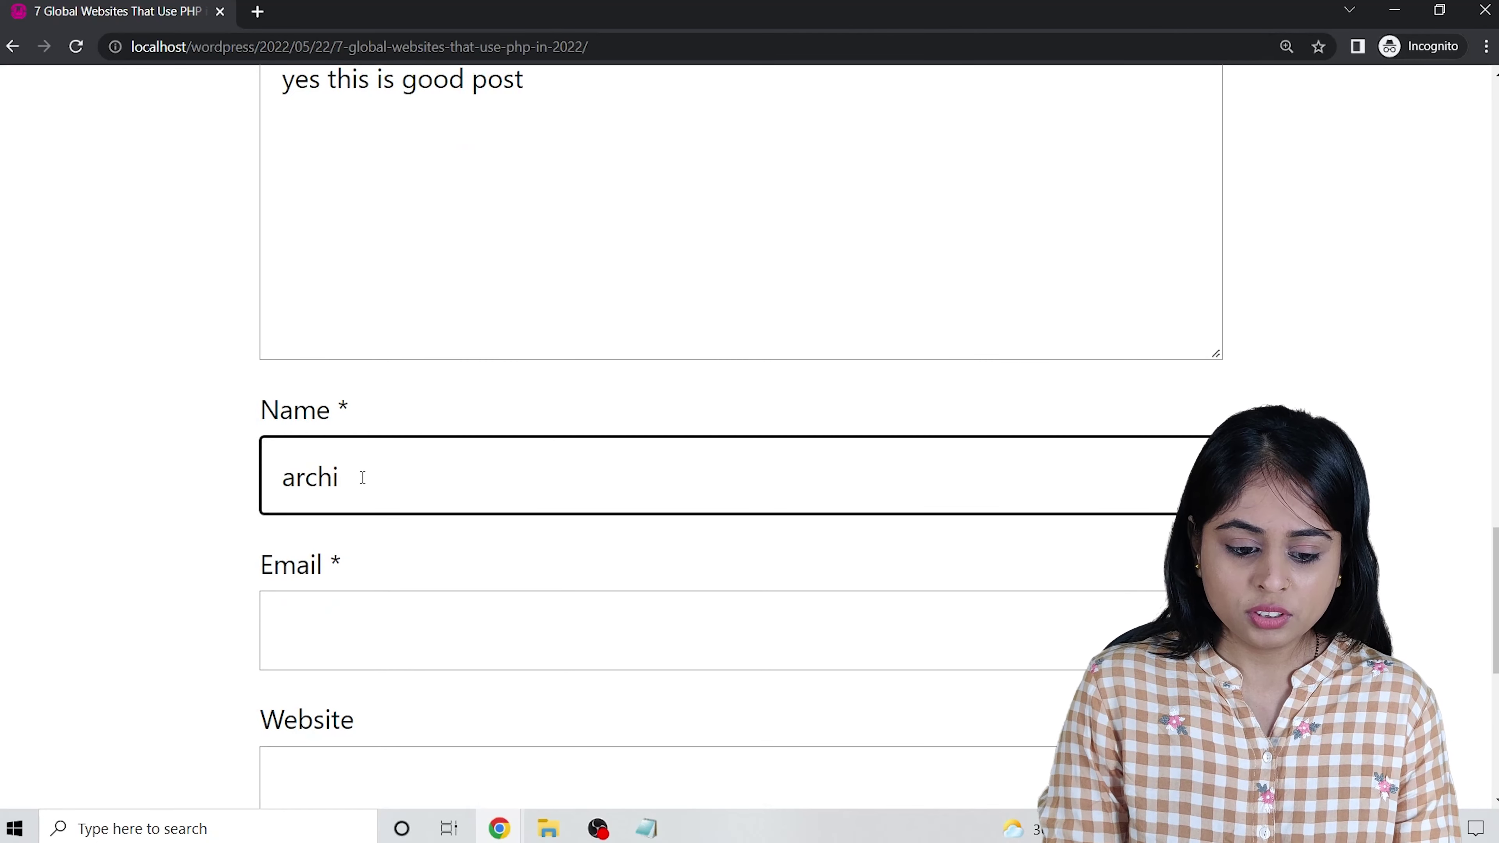
pyautogui.write('archi patel')
pyautogui.press('Tab')
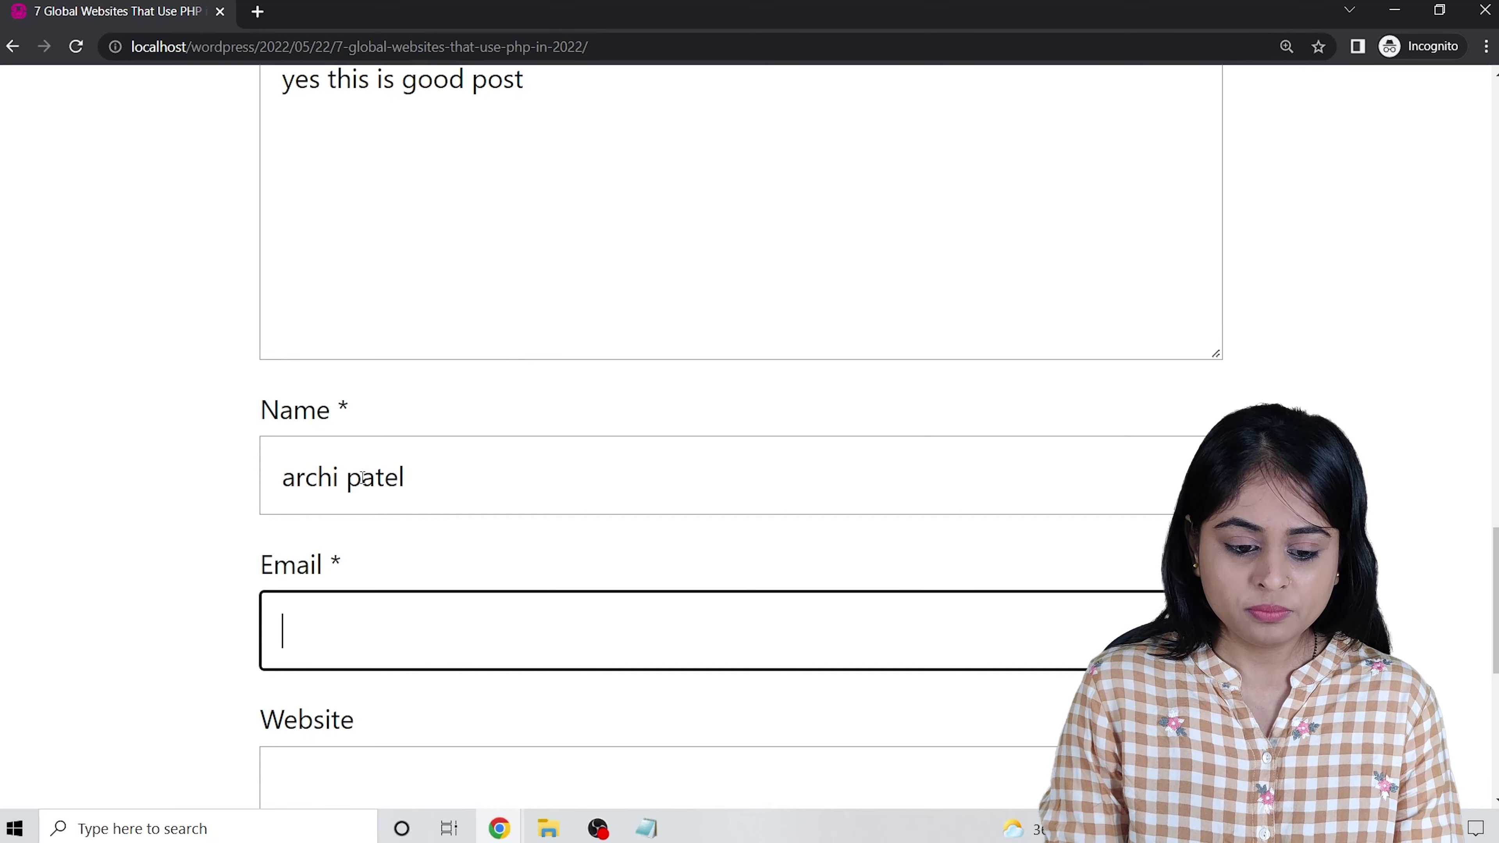
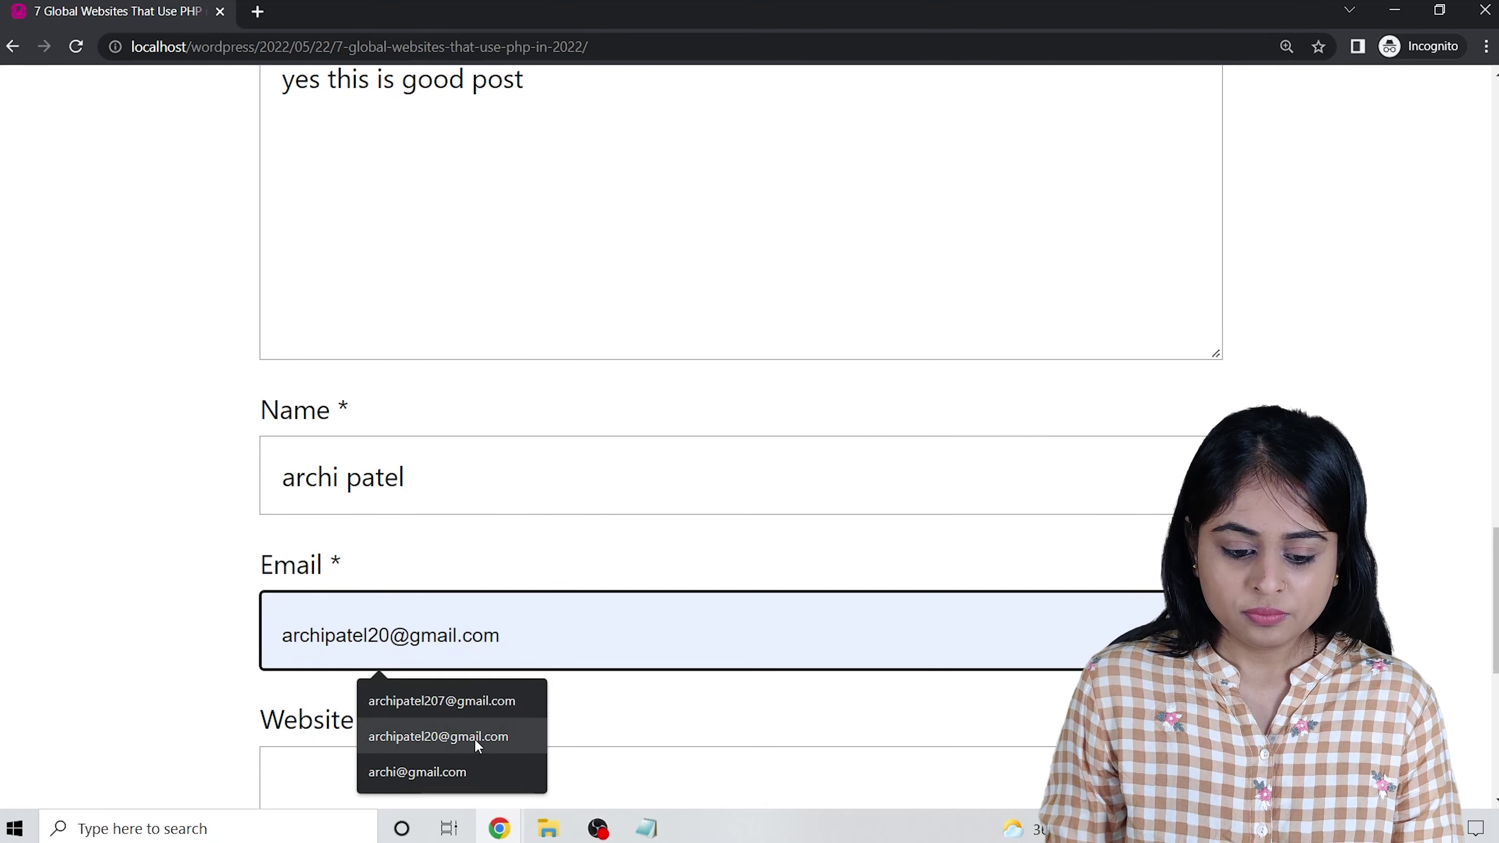
pyautogui.click(474, 737)
# Enter website tacticana.com, tick 'Save my name, email, and website', and post the comment.
pyautogui.scroll(-5, 495, 288)
pyautogui.click(321, 495)
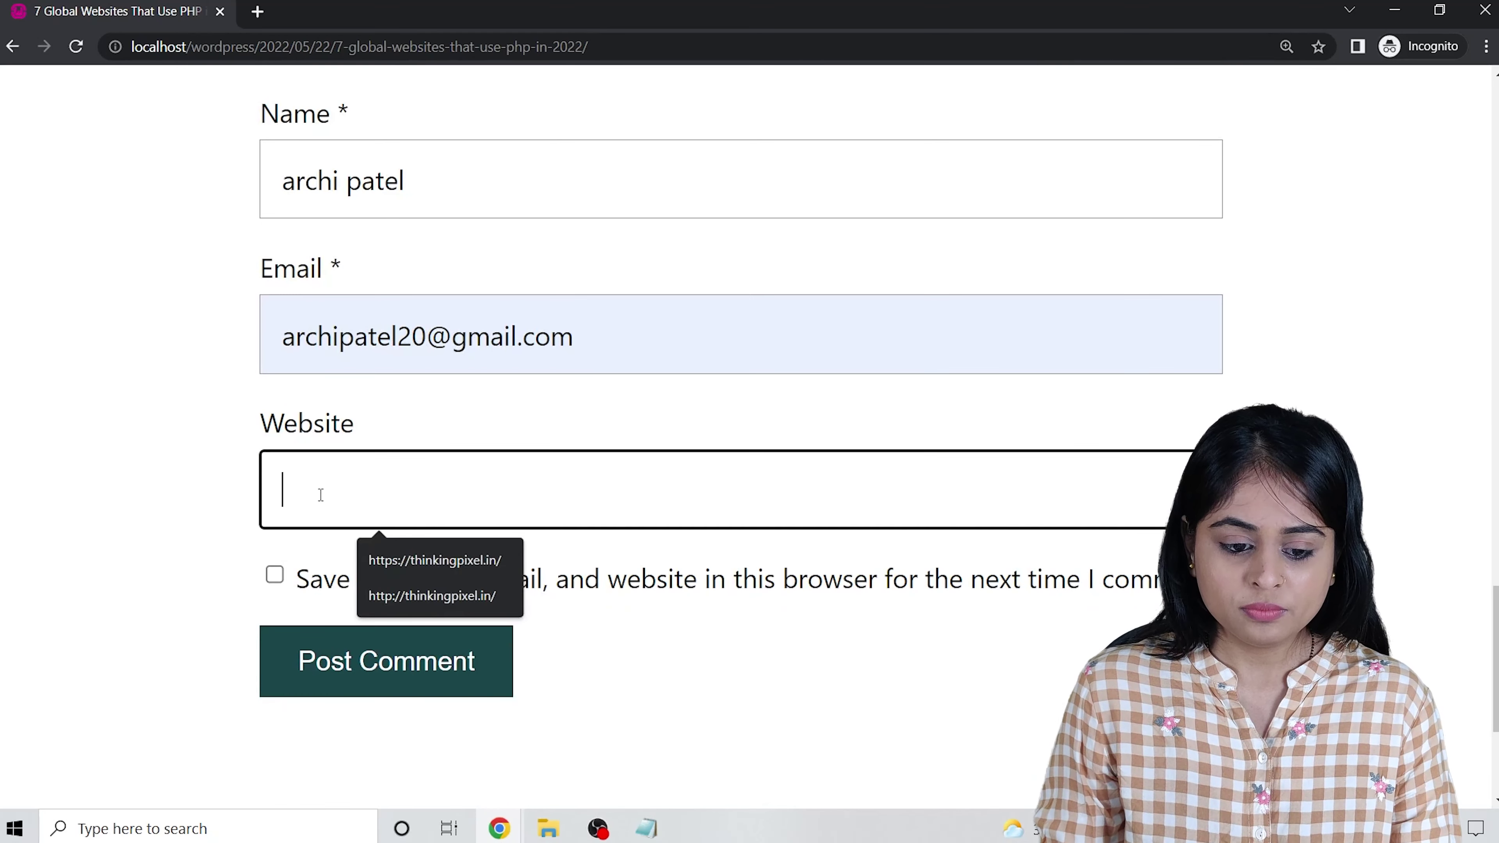
pyautogui.write('tactic')
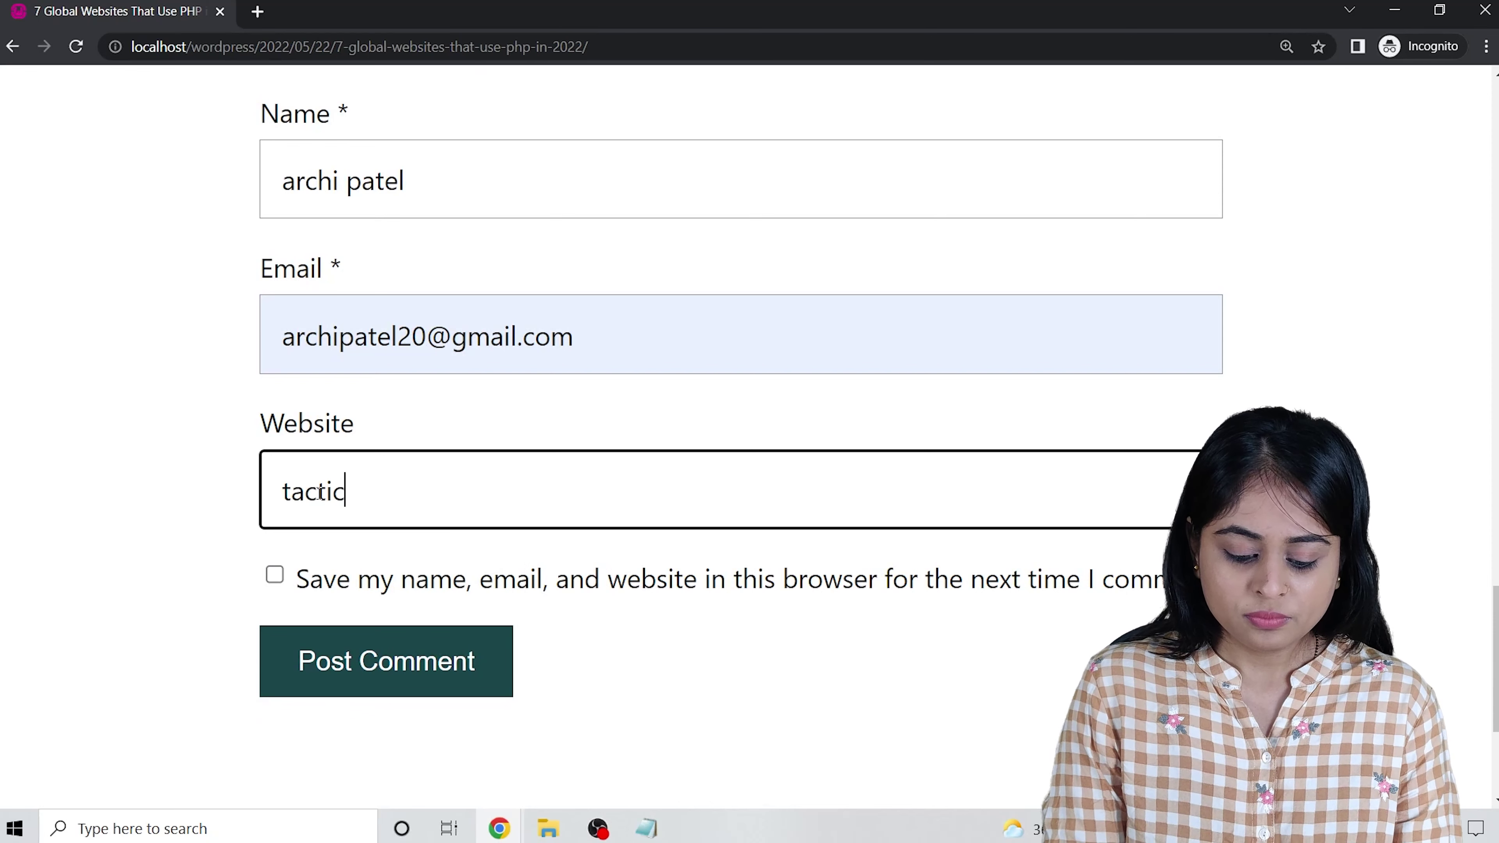
pyautogui.write('ana.com')
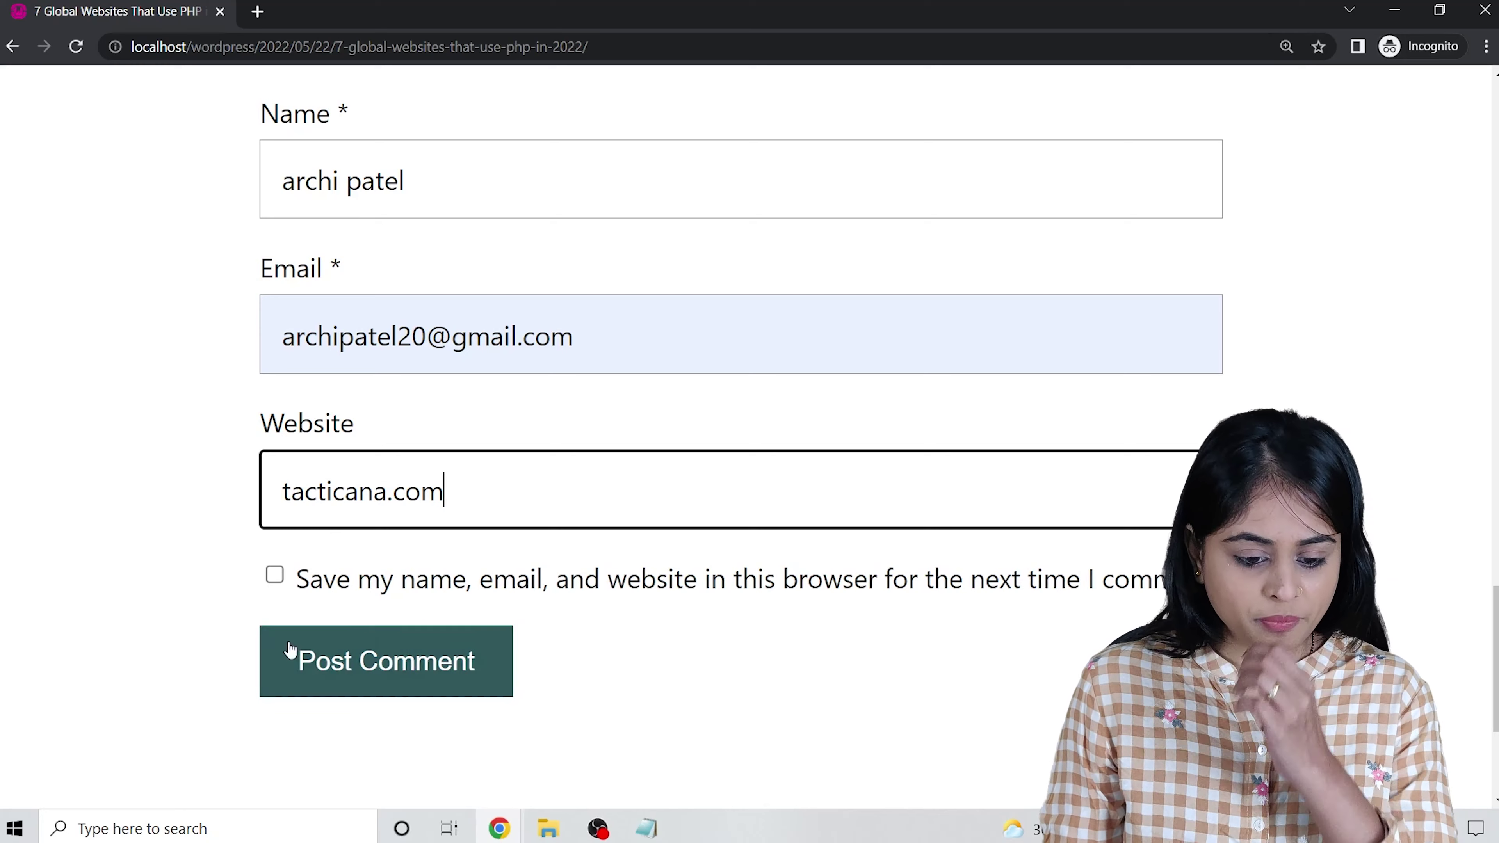
pyautogui.click(331, 582)
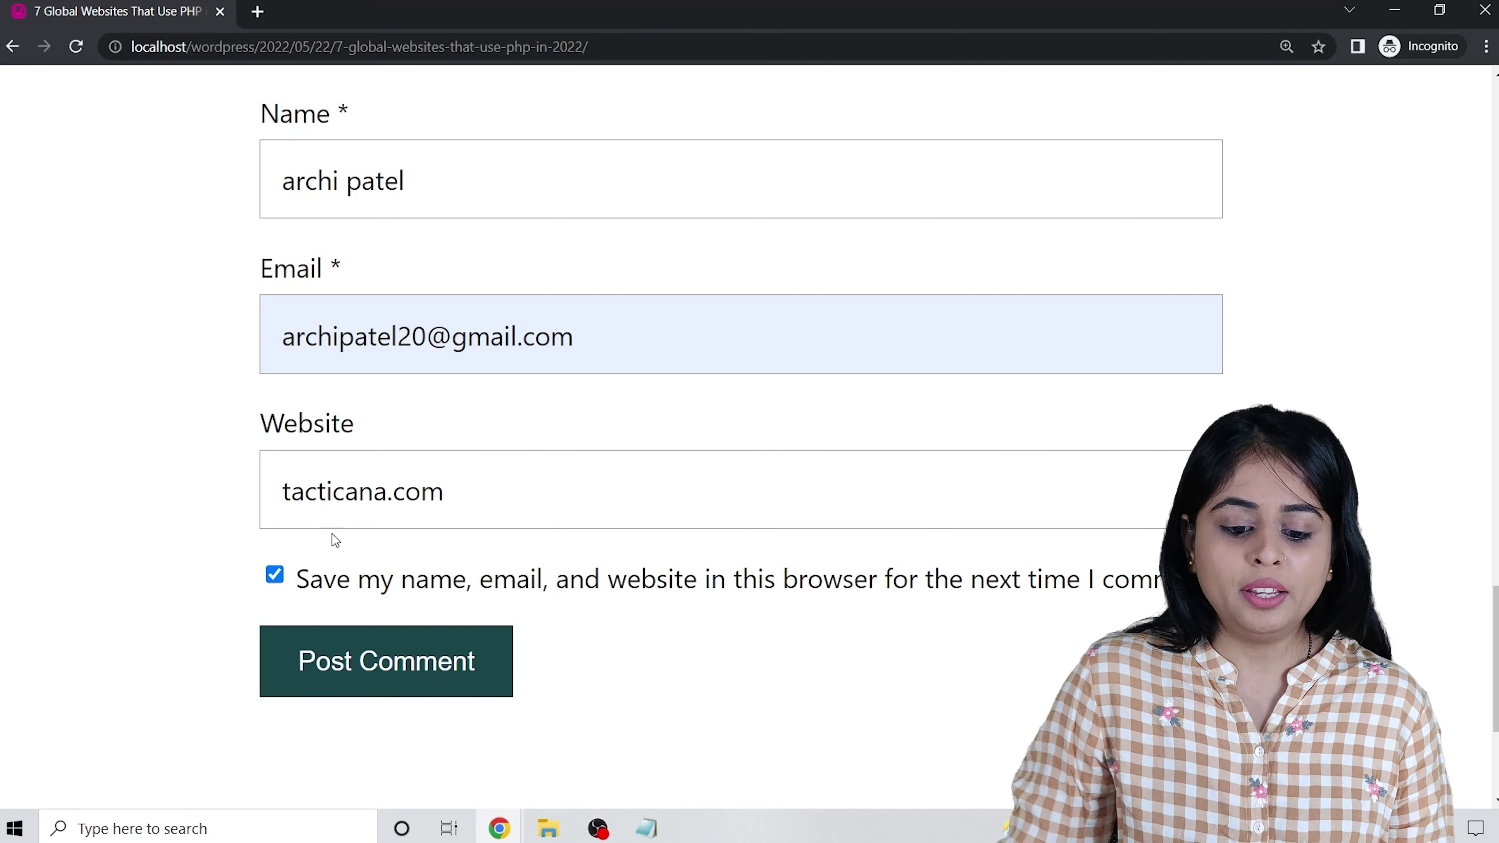
pyautogui.click(361, 669)
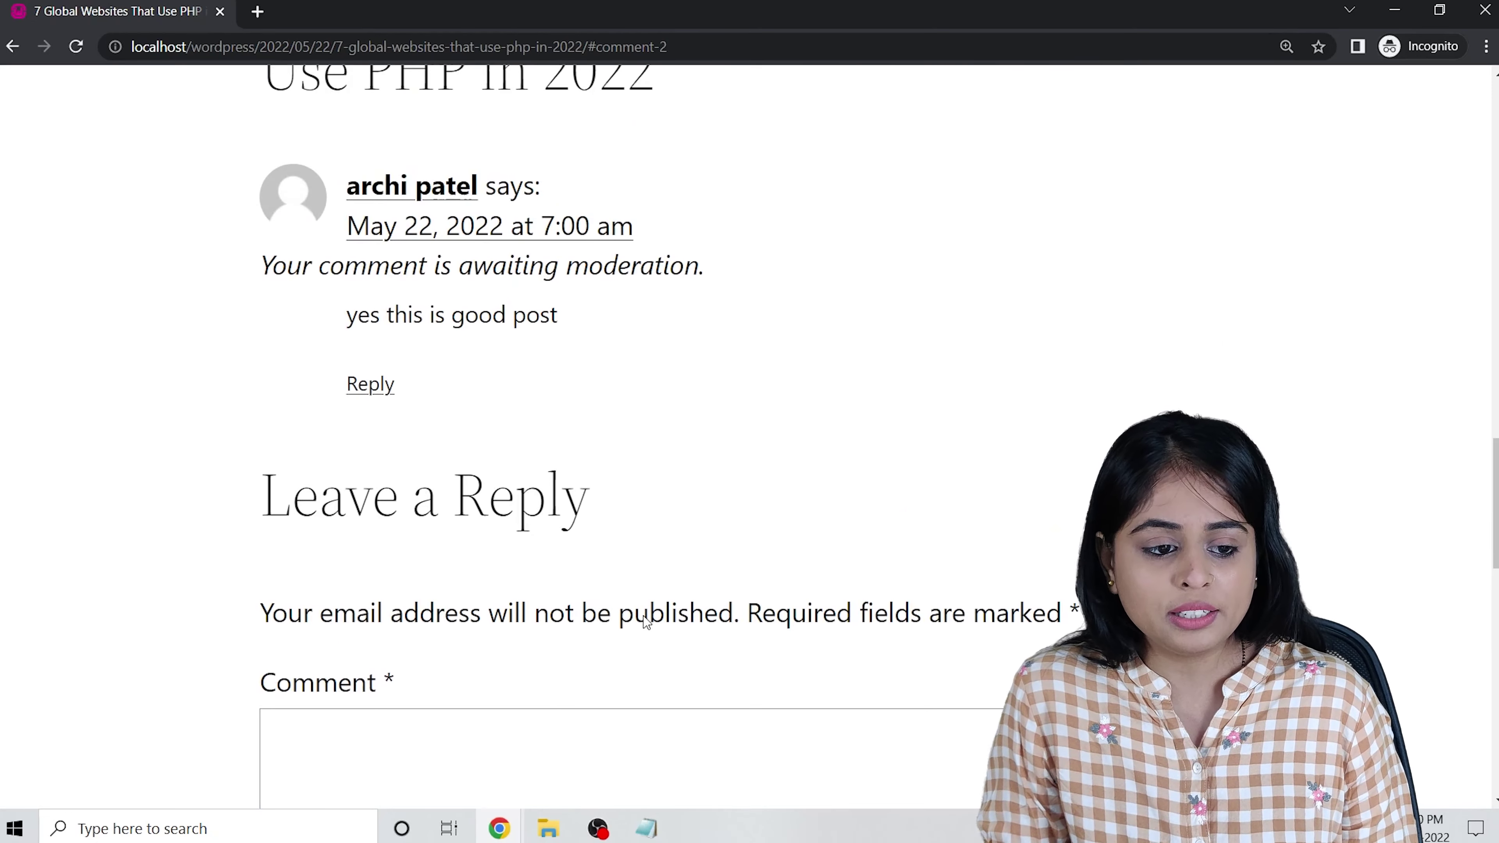
# Try posting a second comment 'esererret', which is rejected for posting too quickly.
pyautogui.scroll(6, 926, 672)
pyautogui.scroll(-4, 437, 386)
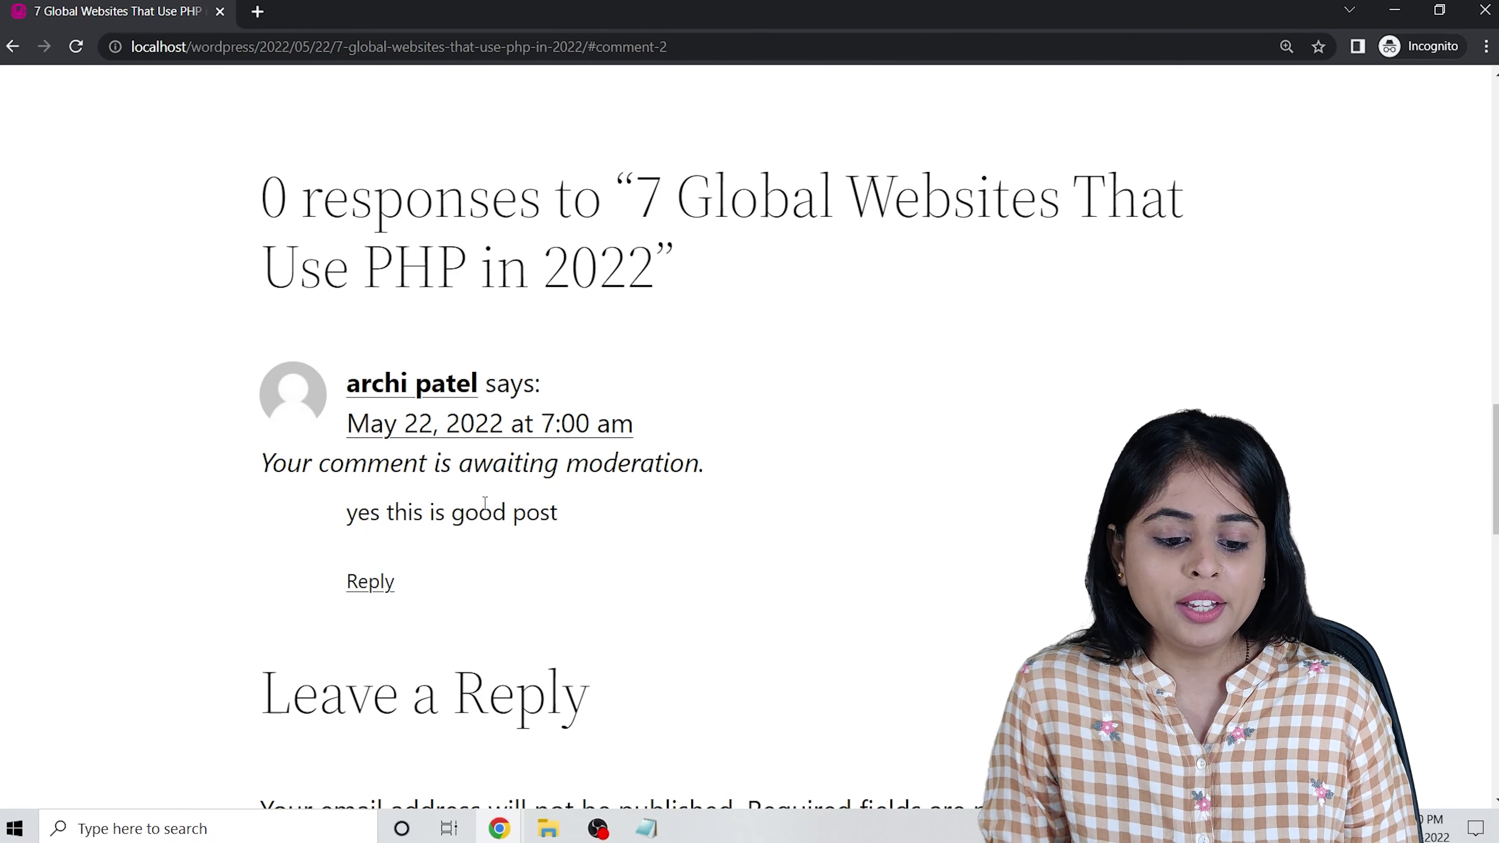
pyautogui.scroll(-15, 485, 503)
pyautogui.scroll(8, 458, 461)
pyautogui.click(432, 327)
pyautogui.write('esererret')
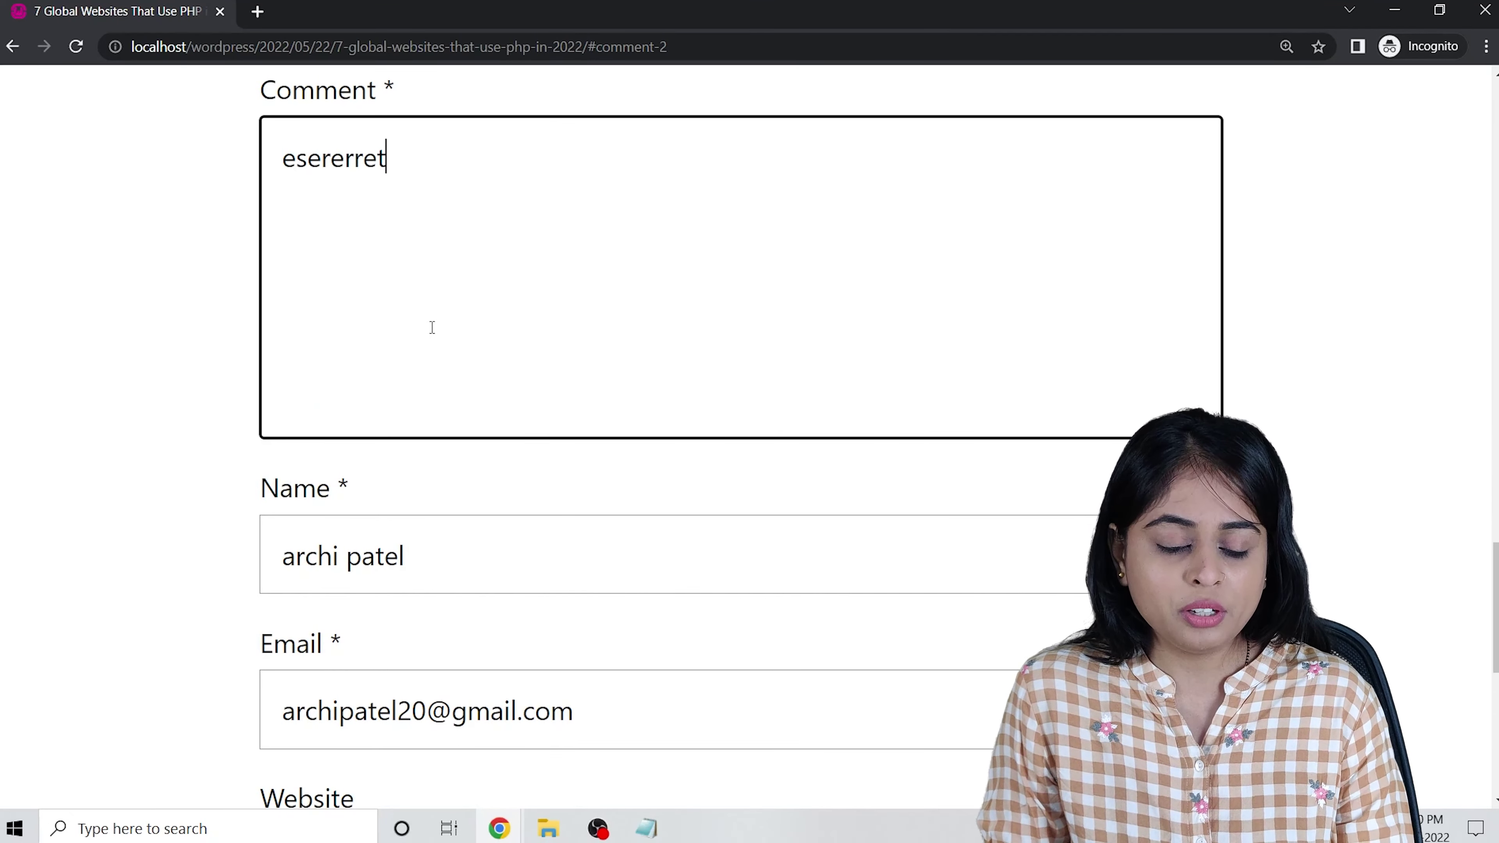
pyautogui.scroll(-9, 288, 508)
pyautogui.click(355, 358)
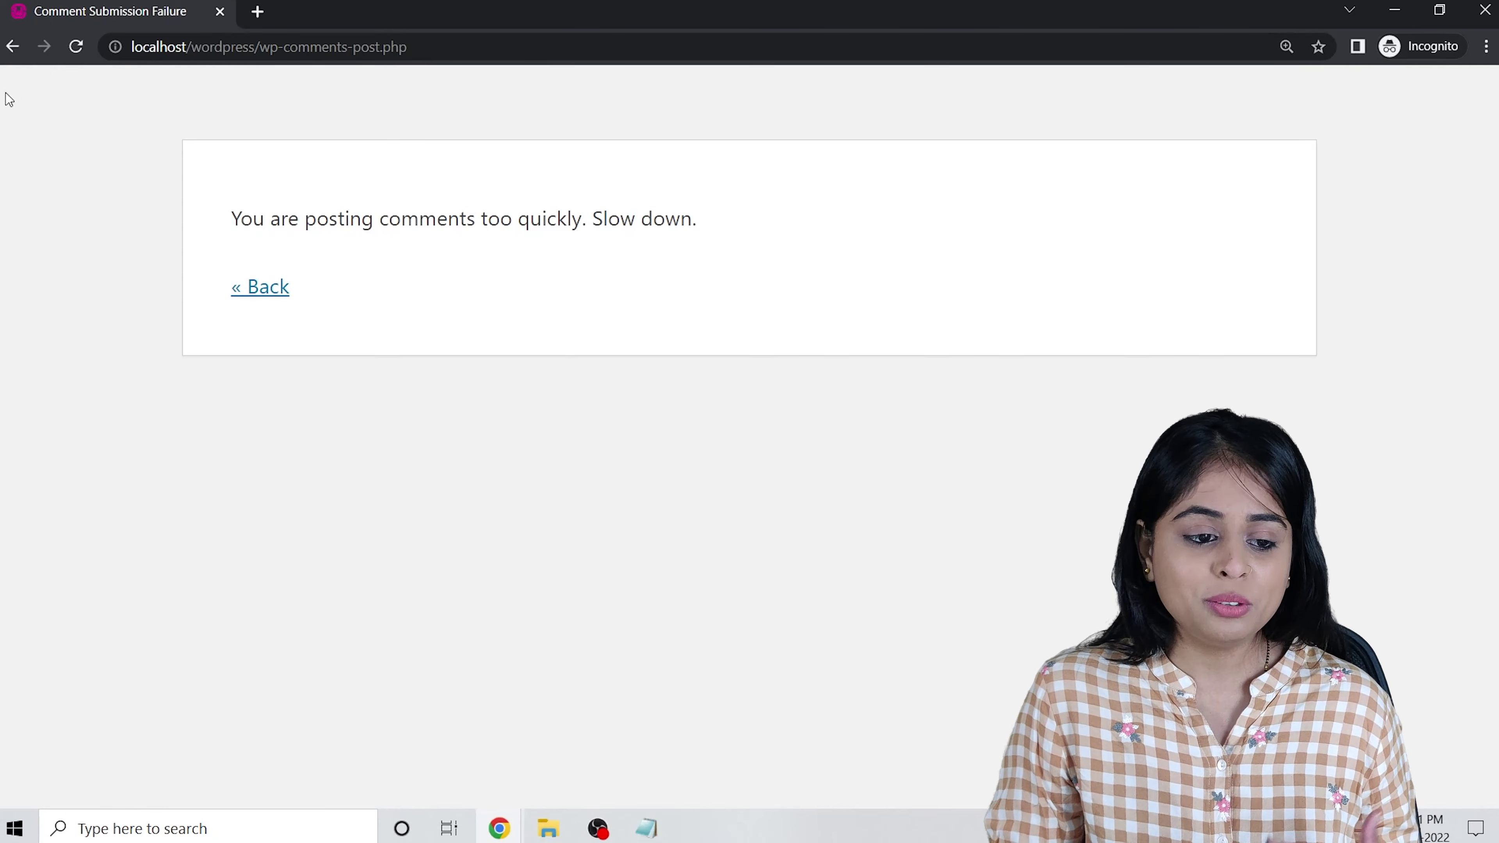
# Go back from the error page and scroll up to the PHP post's title.
pyautogui.click(12, 47)
pyautogui.scroll(5, 680, 475)
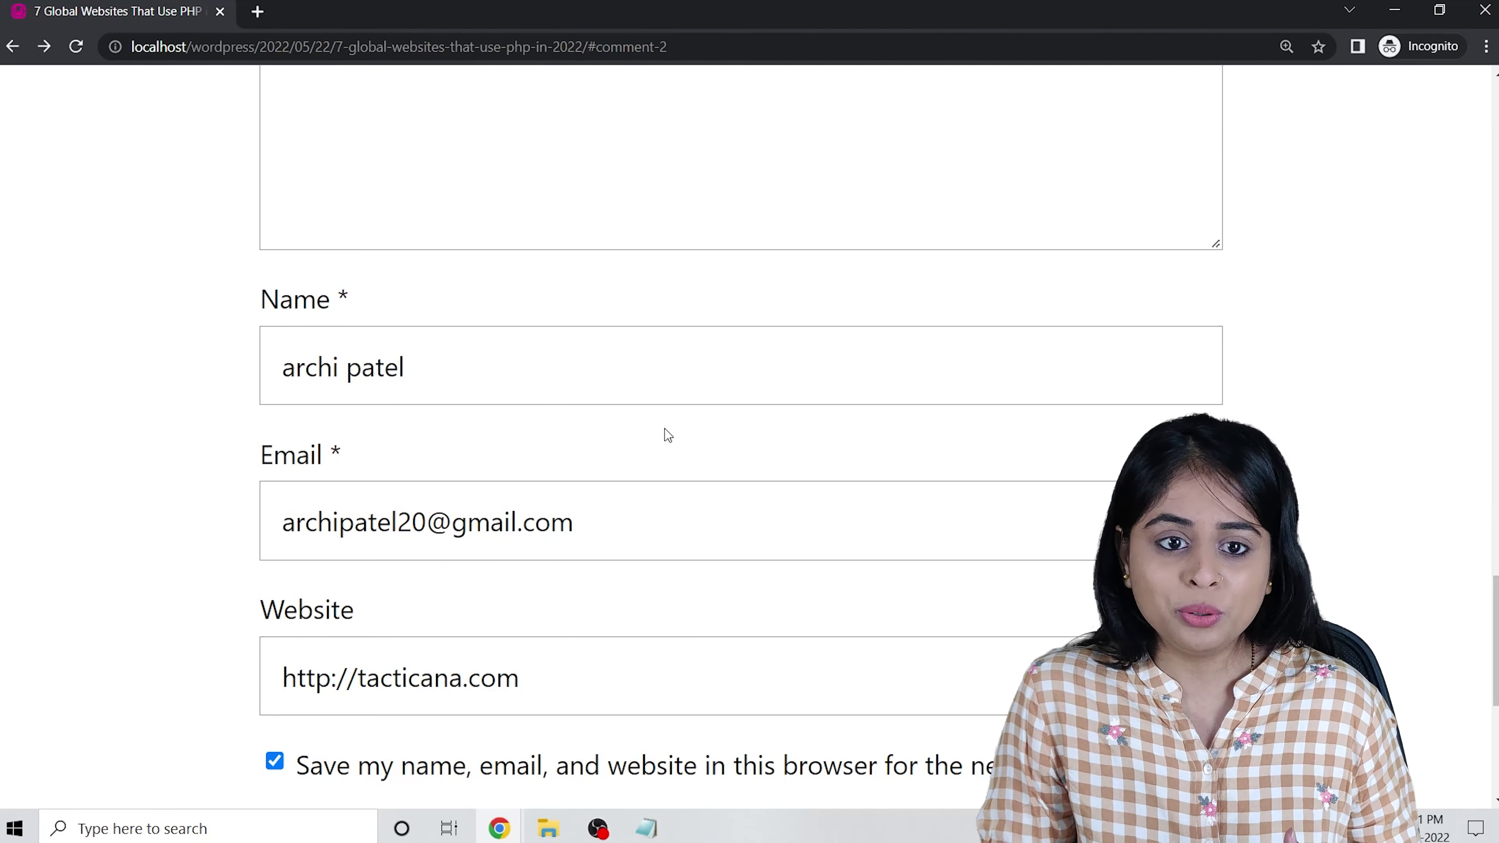
pyautogui.scroll(-8, 664, 430)
pyautogui.scroll(6, 670, 429)
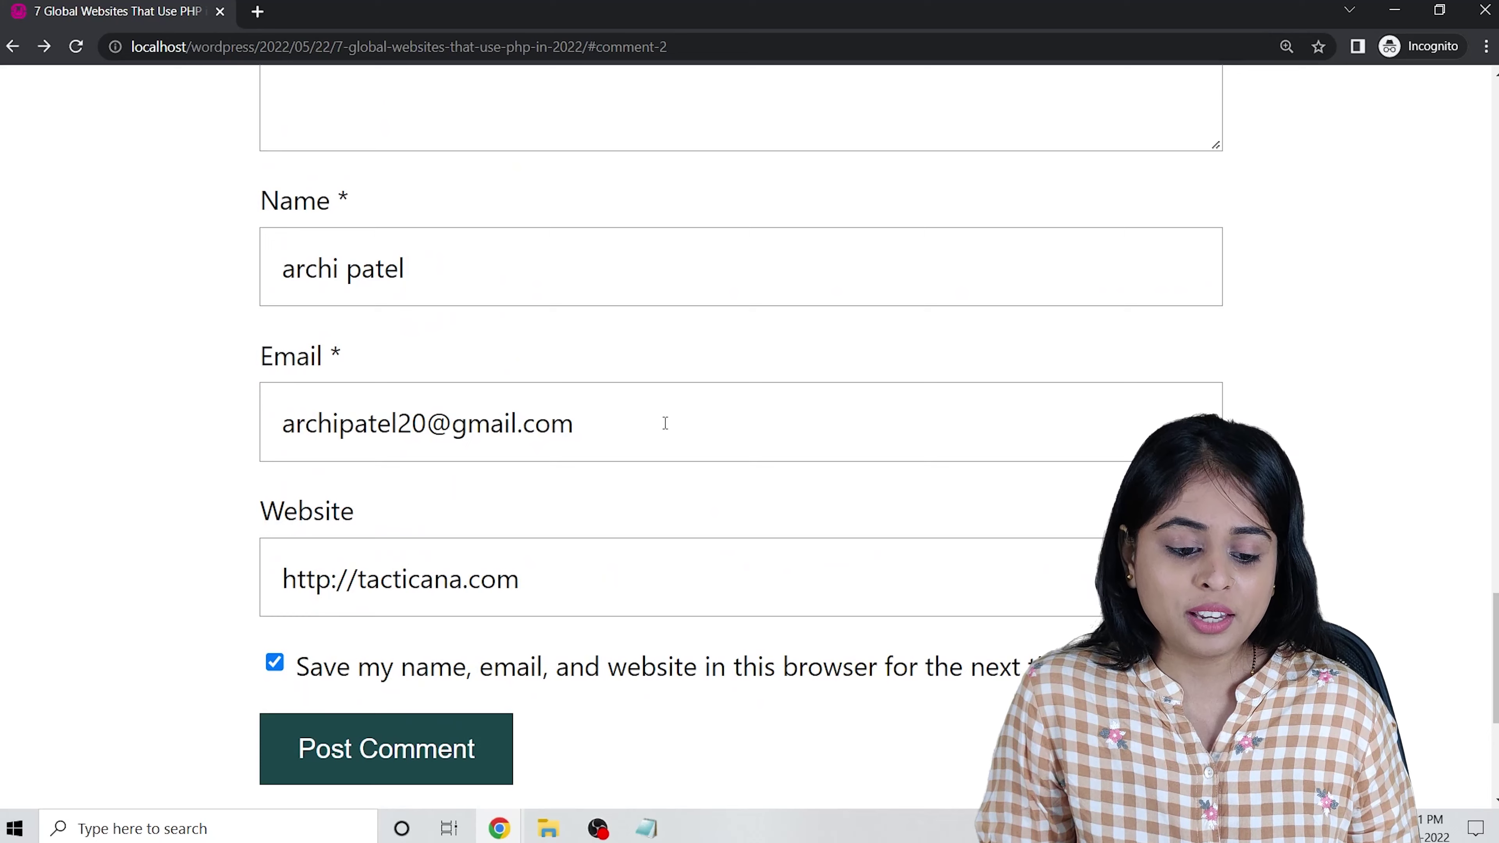
pyautogui.scroll(3, 663, 419)
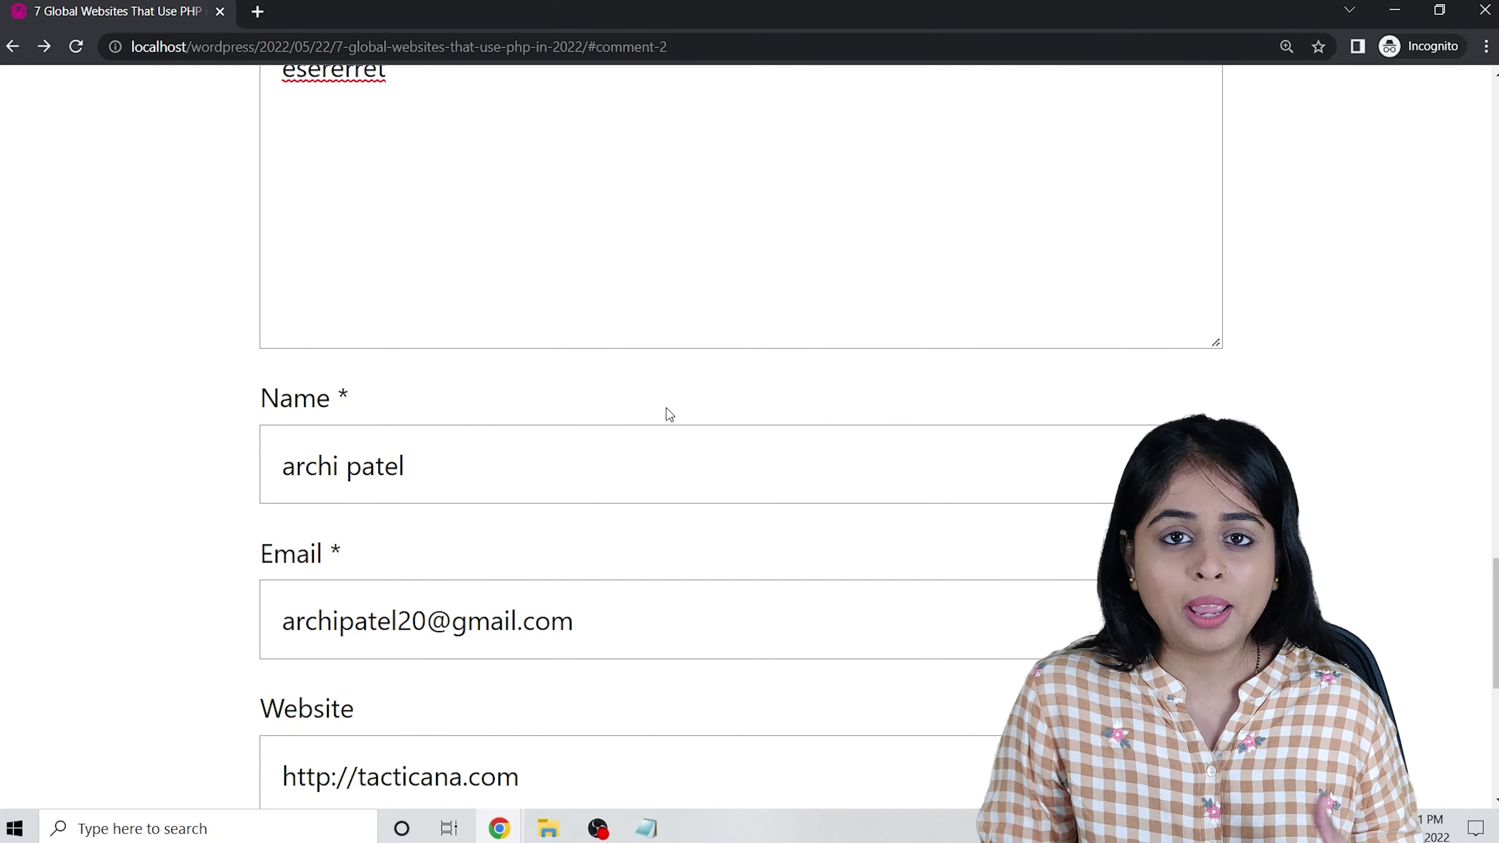
pyautogui.scroll(13, 132, 474)
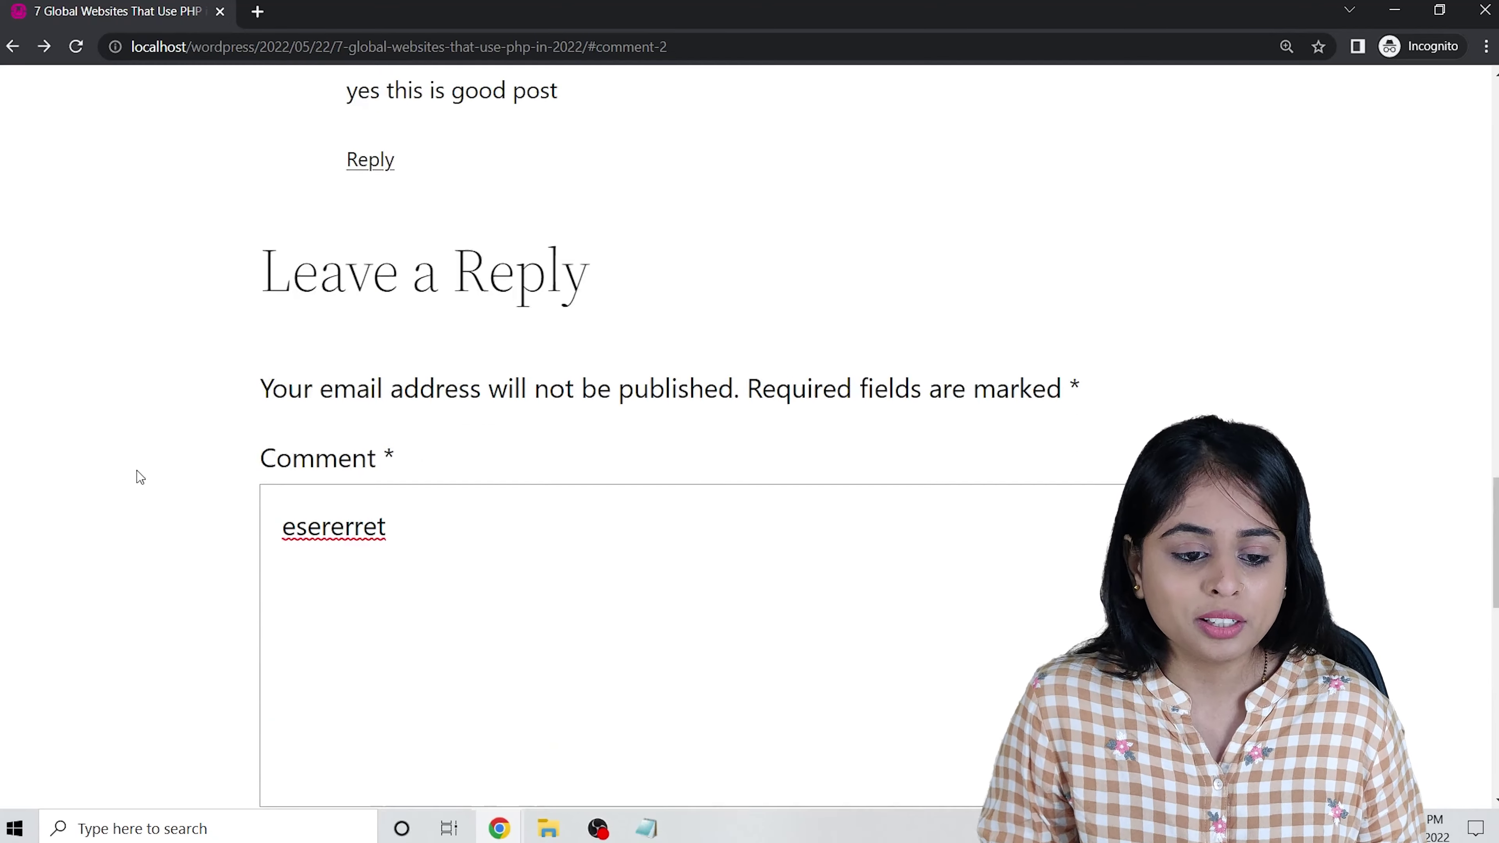
pyautogui.scroll(8, 163, 458)
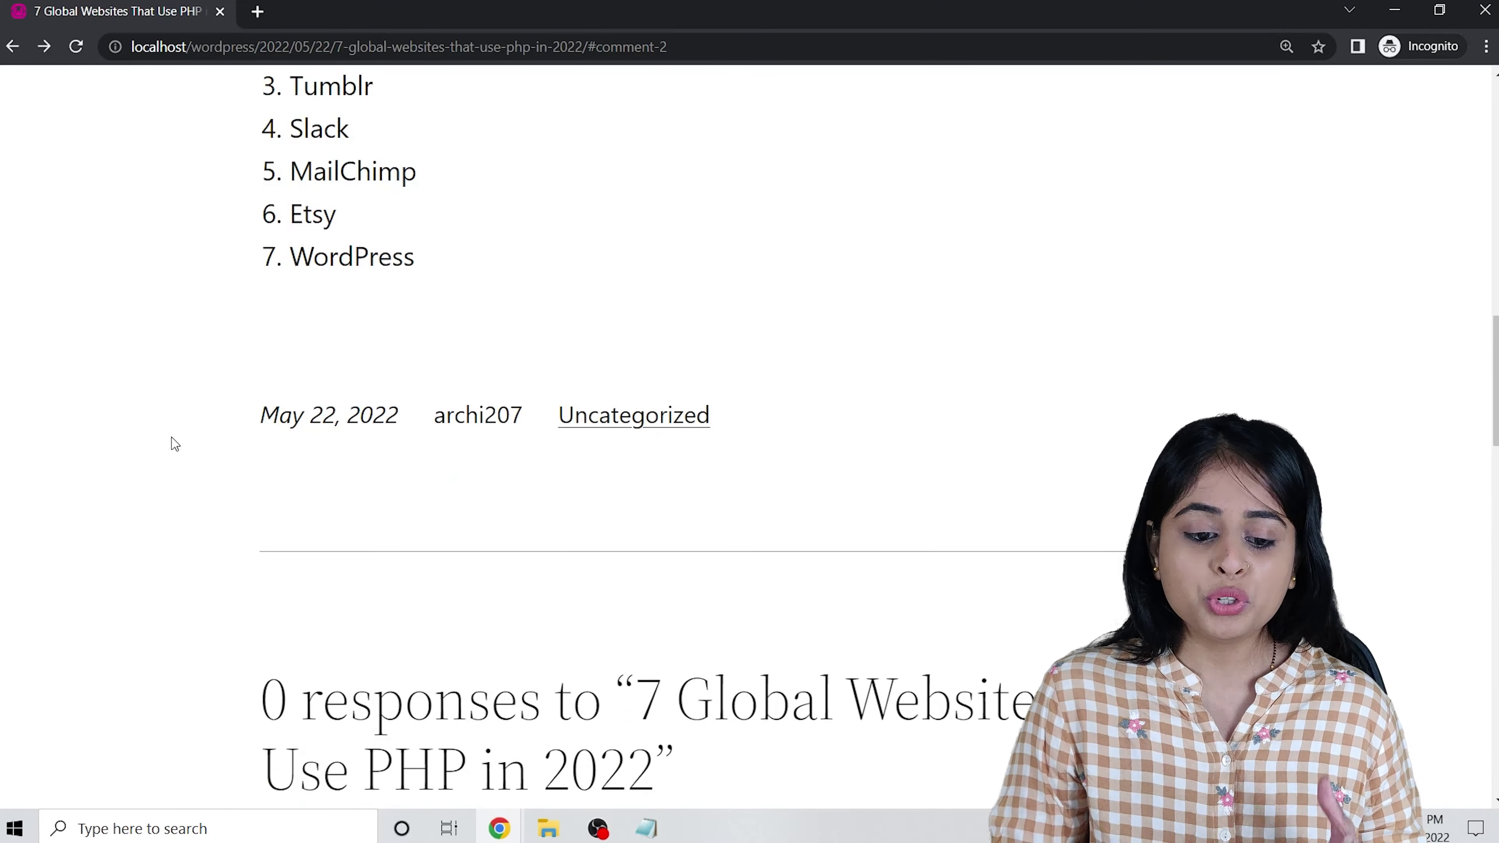
pyautogui.scroll(16, 170, 438)
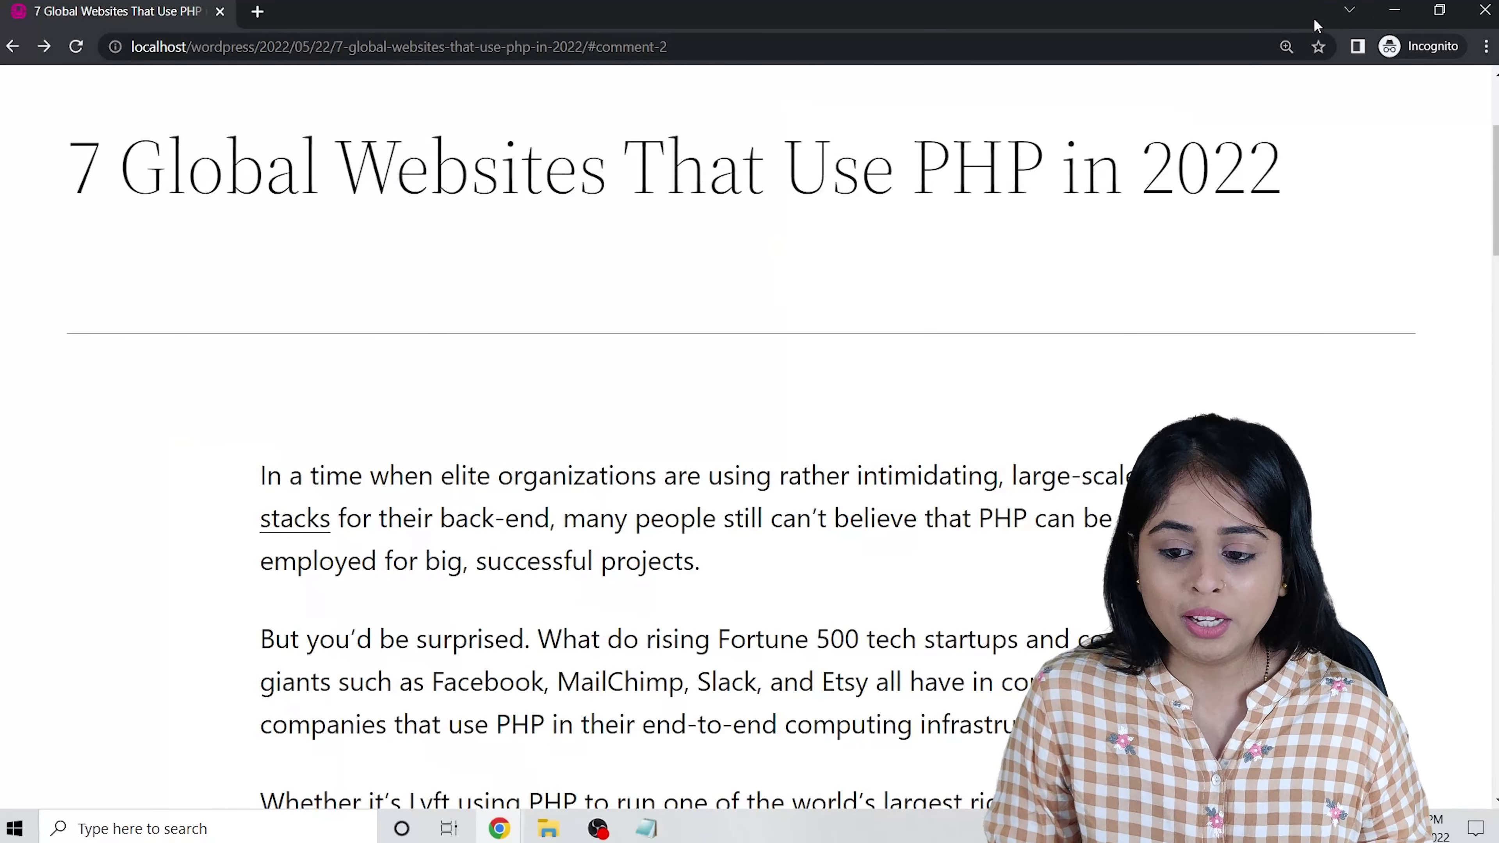
# Switch to the tab showing the PHP post, reload it and scroll through the page.
pyautogui.click(1394, 9)
pyautogui.scroll(2, 498, 387)
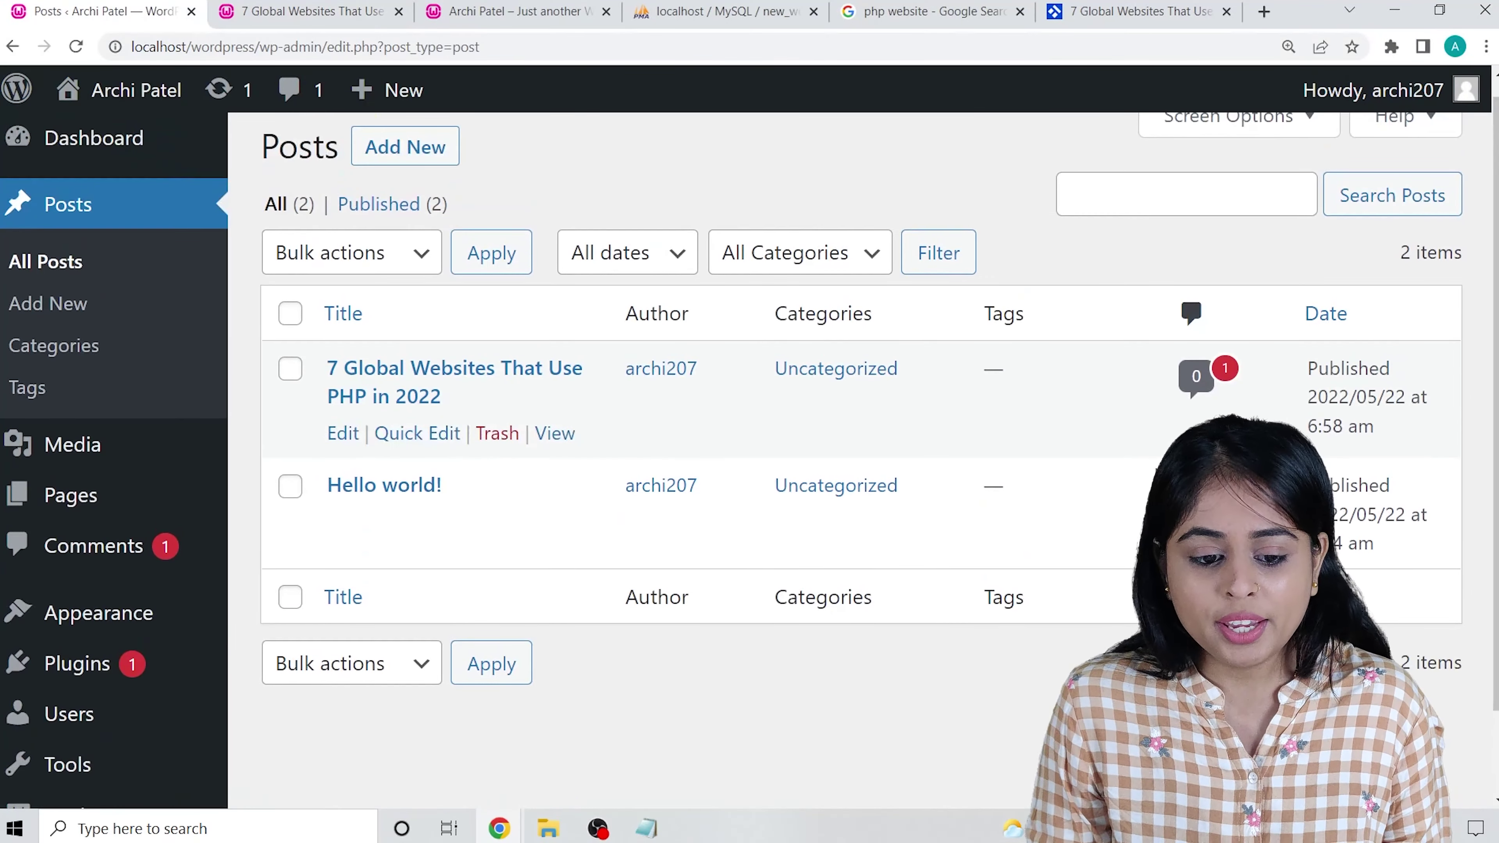
pyautogui.hotkey('ctrl', 'Tab')
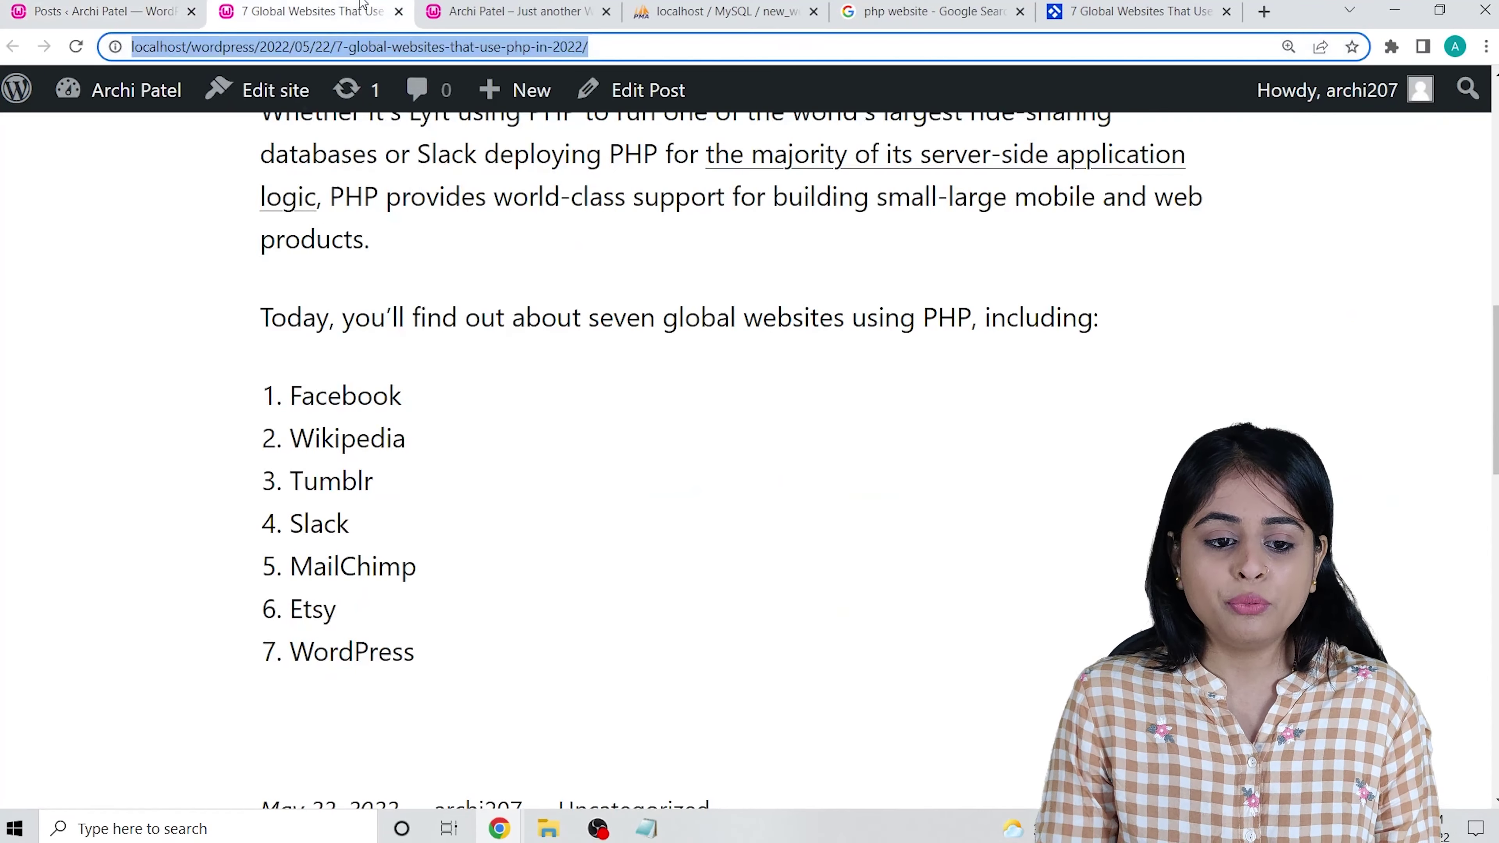
pyautogui.scroll(15, 793, 522)
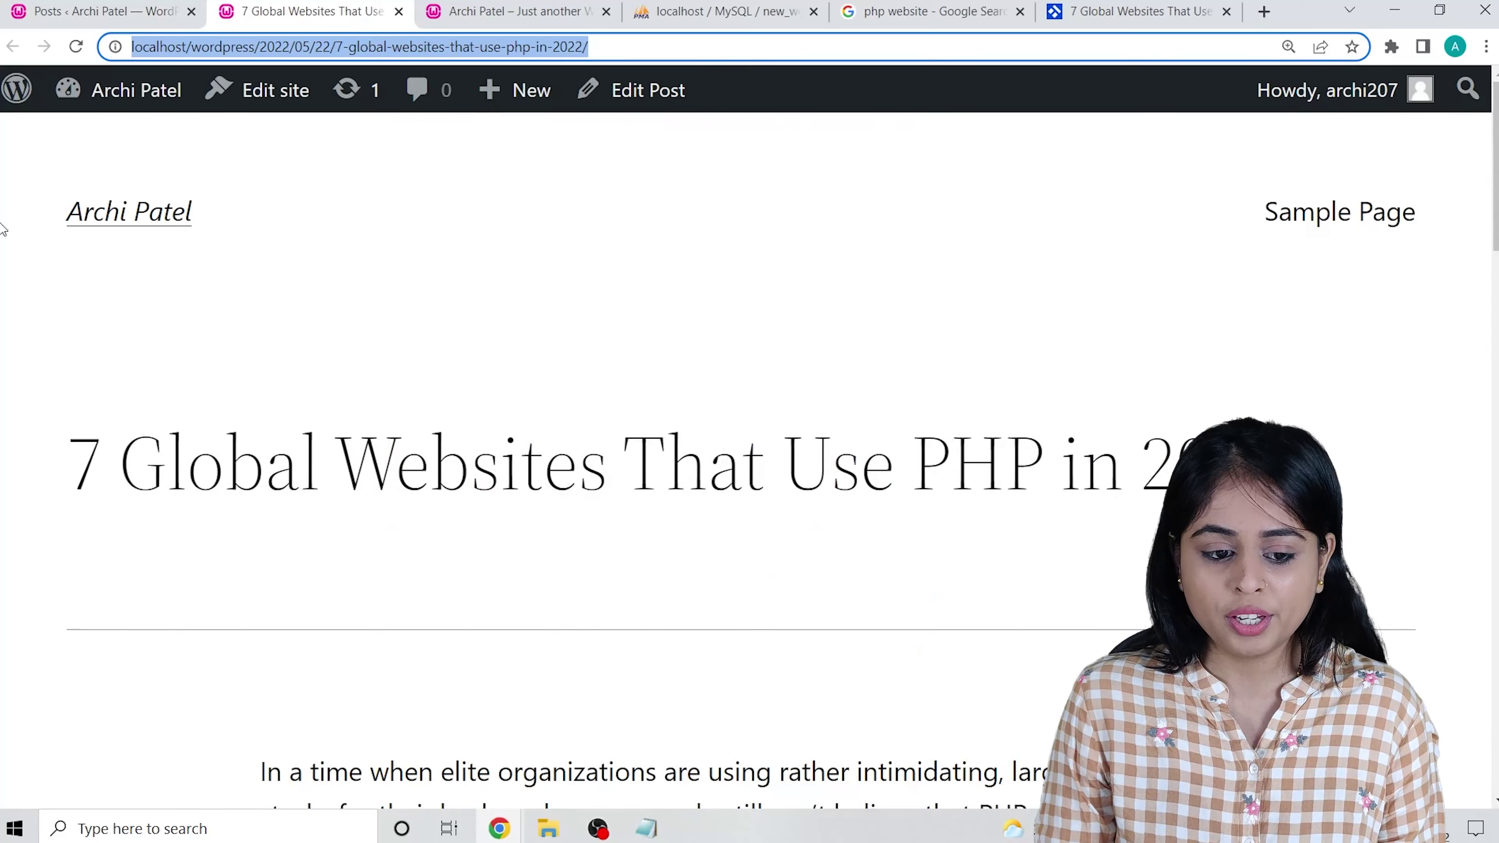
pyautogui.press('Return')
pyautogui.scroll(-6, 468, 268)
pyautogui.scroll(2, 268, 419)
pyautogui.scroll(7, 239, 423)
pyautogui.scroll(-8, 412, 392)
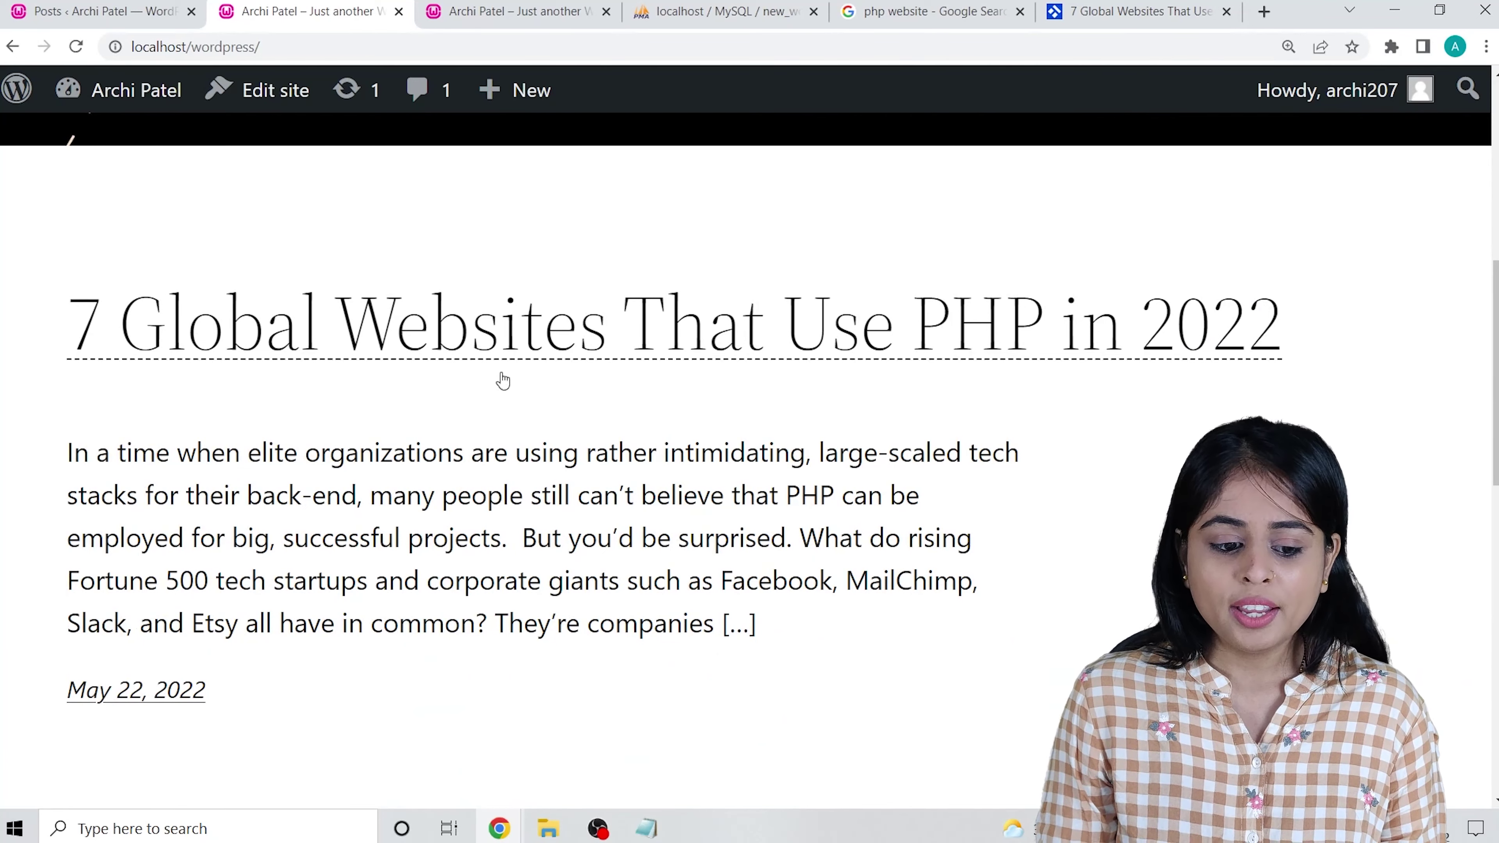
pyautogui.scroll(-3, 386, 529)
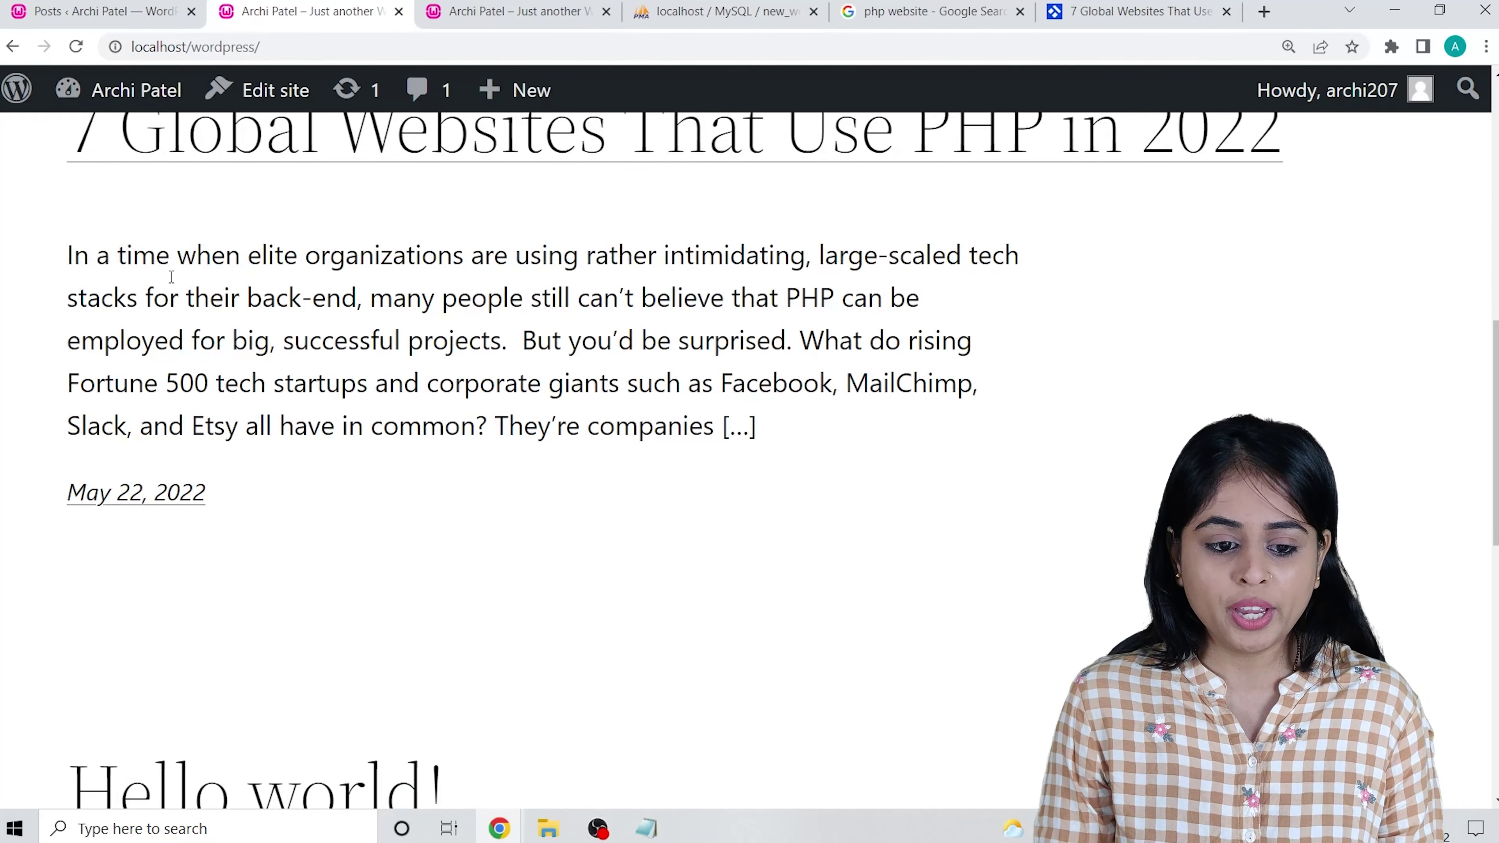
pyautogui.scroll(-8, 372, 439)
pyautogui.scroll(8, 278, 369)
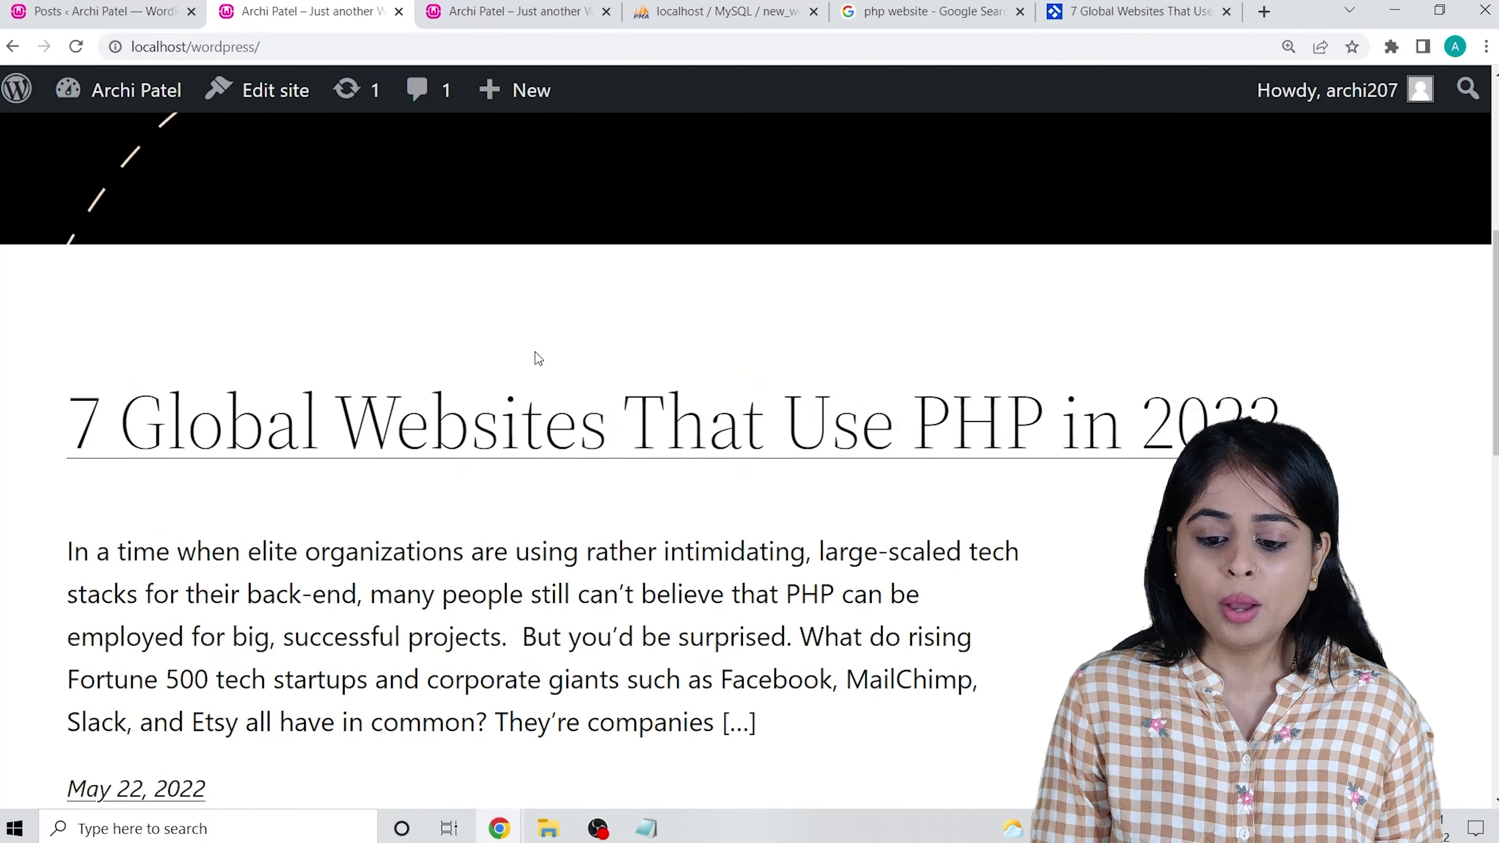
pyautogui.scroll(-8, 424, 519)
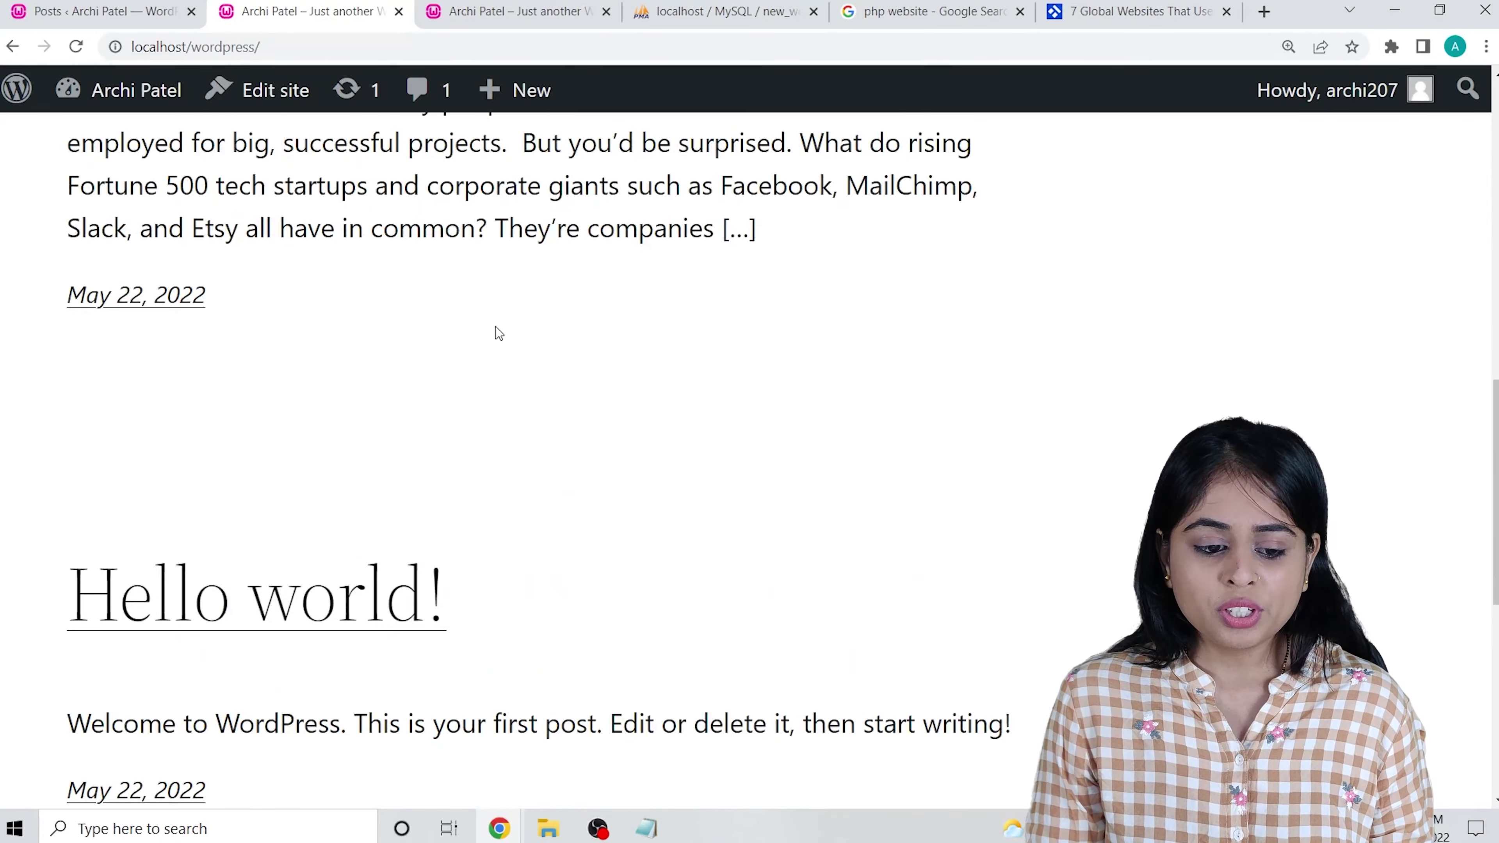
pyautogui.scroll(10, 598, 507)
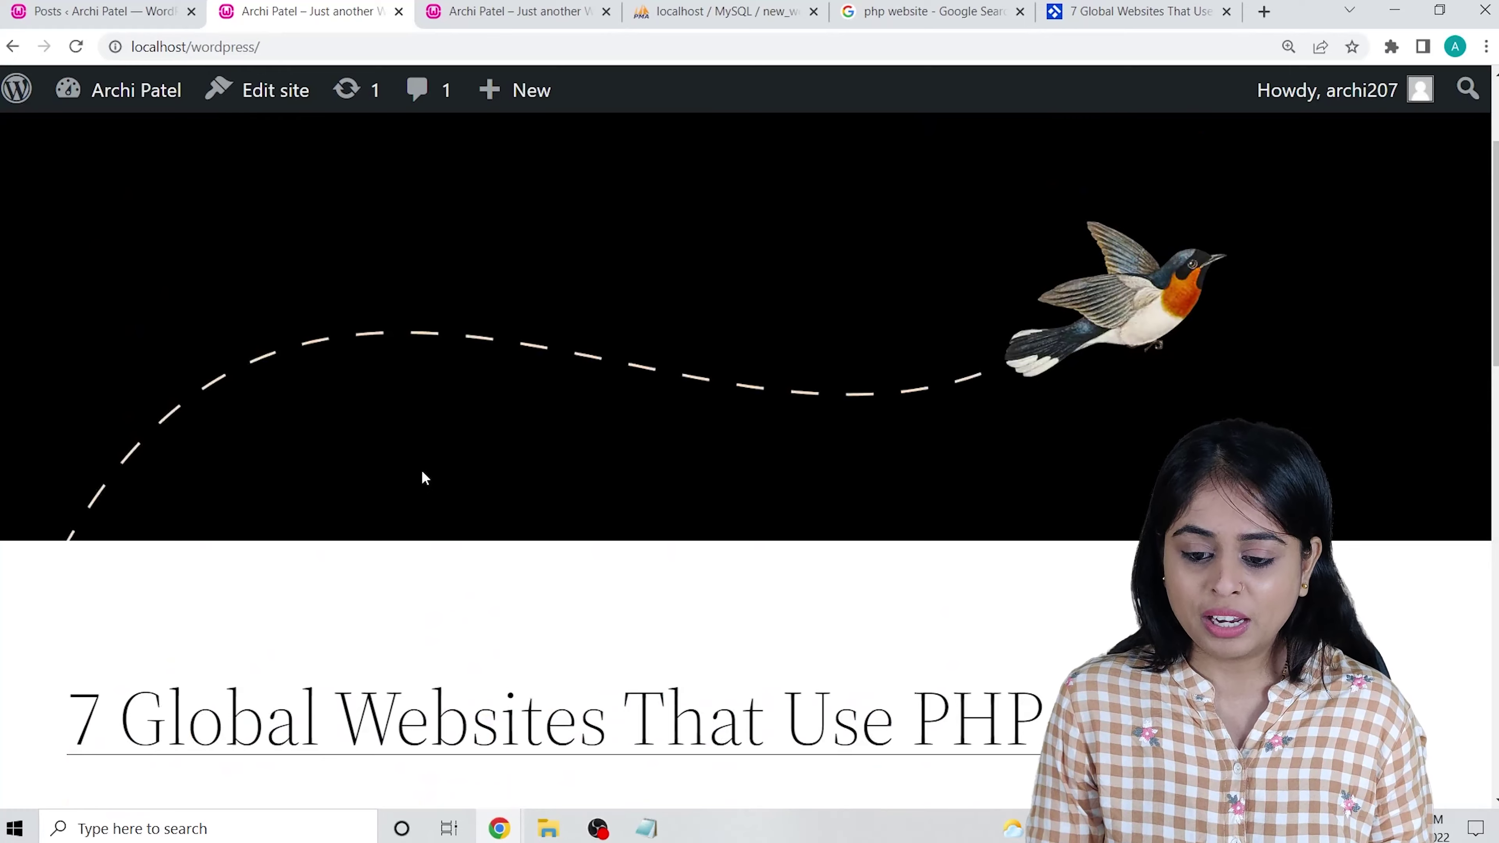
pyautogui.scroll(-15, 428, 474)
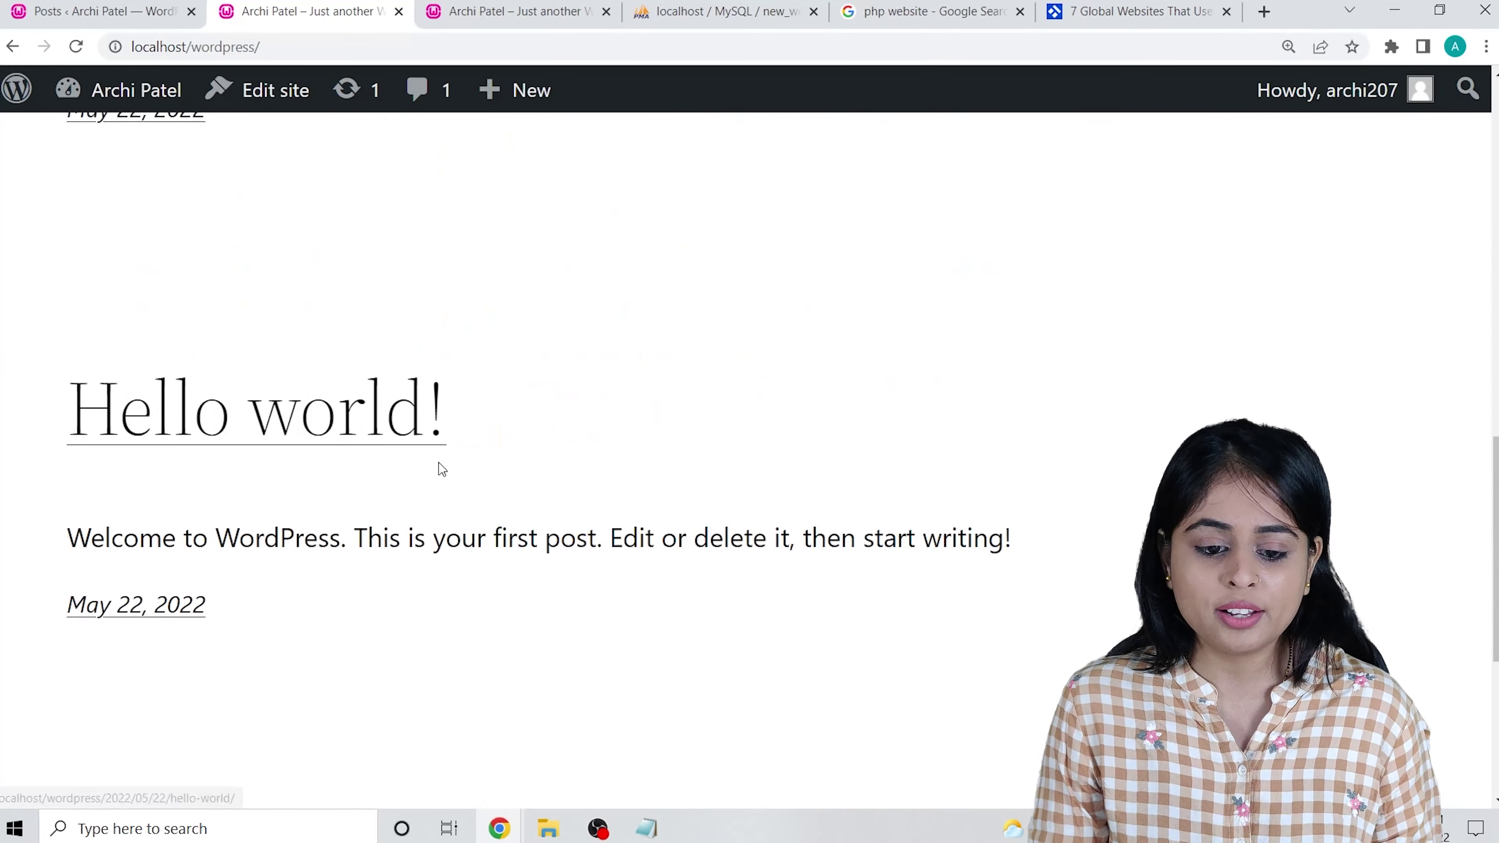
# Return to the admin All Posts screen, where the PHP post shows one pending comment.
pyautogui.click(90, 7)
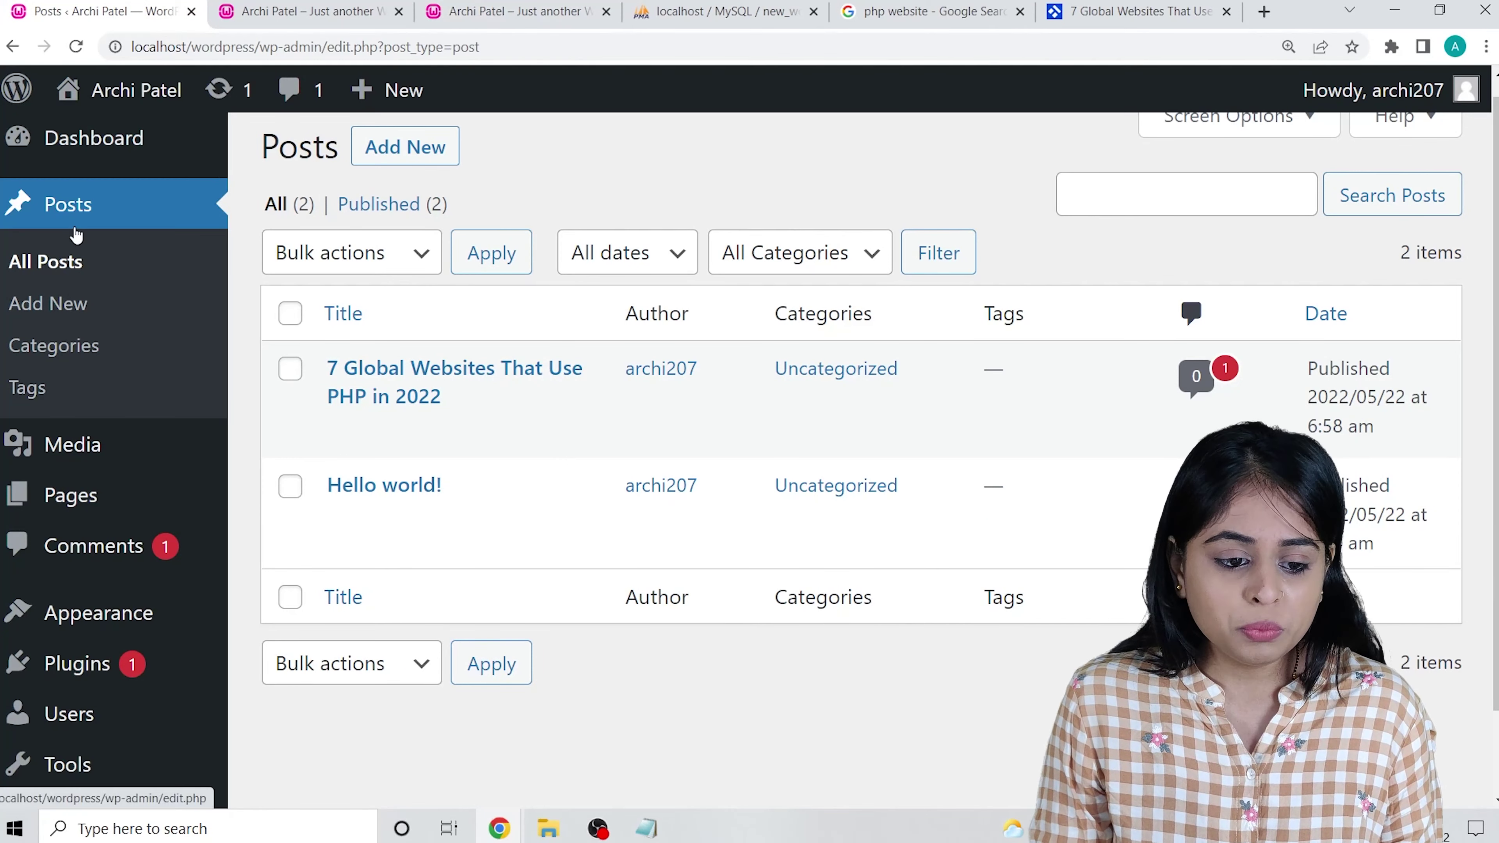
pyautogui.scroll(-2, 77, 235)
pyautogui.moveTo(16, 537)
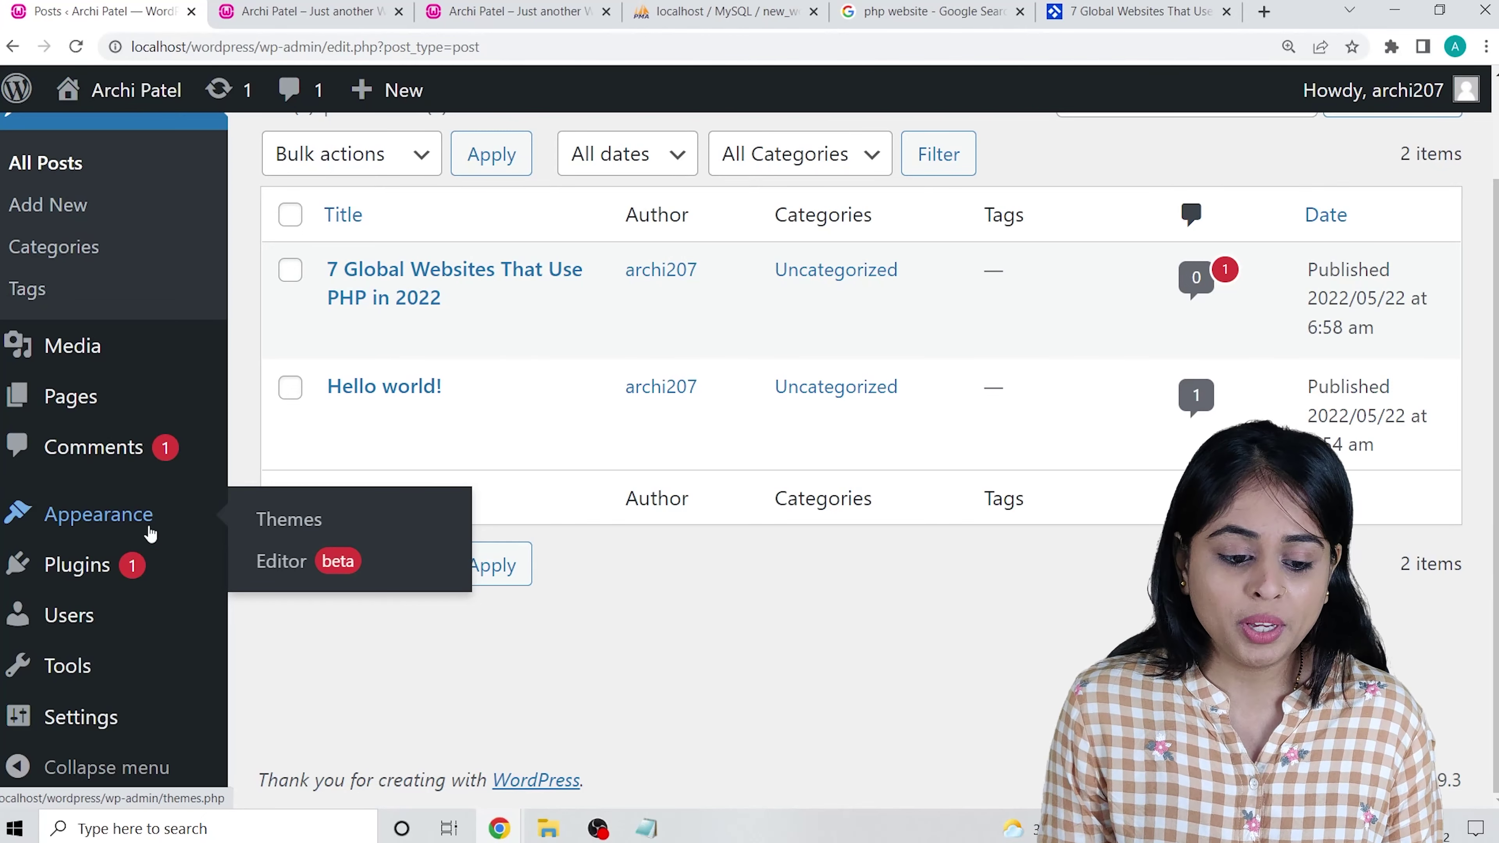
# Open the Themes page zoomed out and view the Twenty Twenty-Two theme details.
pyautogui.click(274, 519)
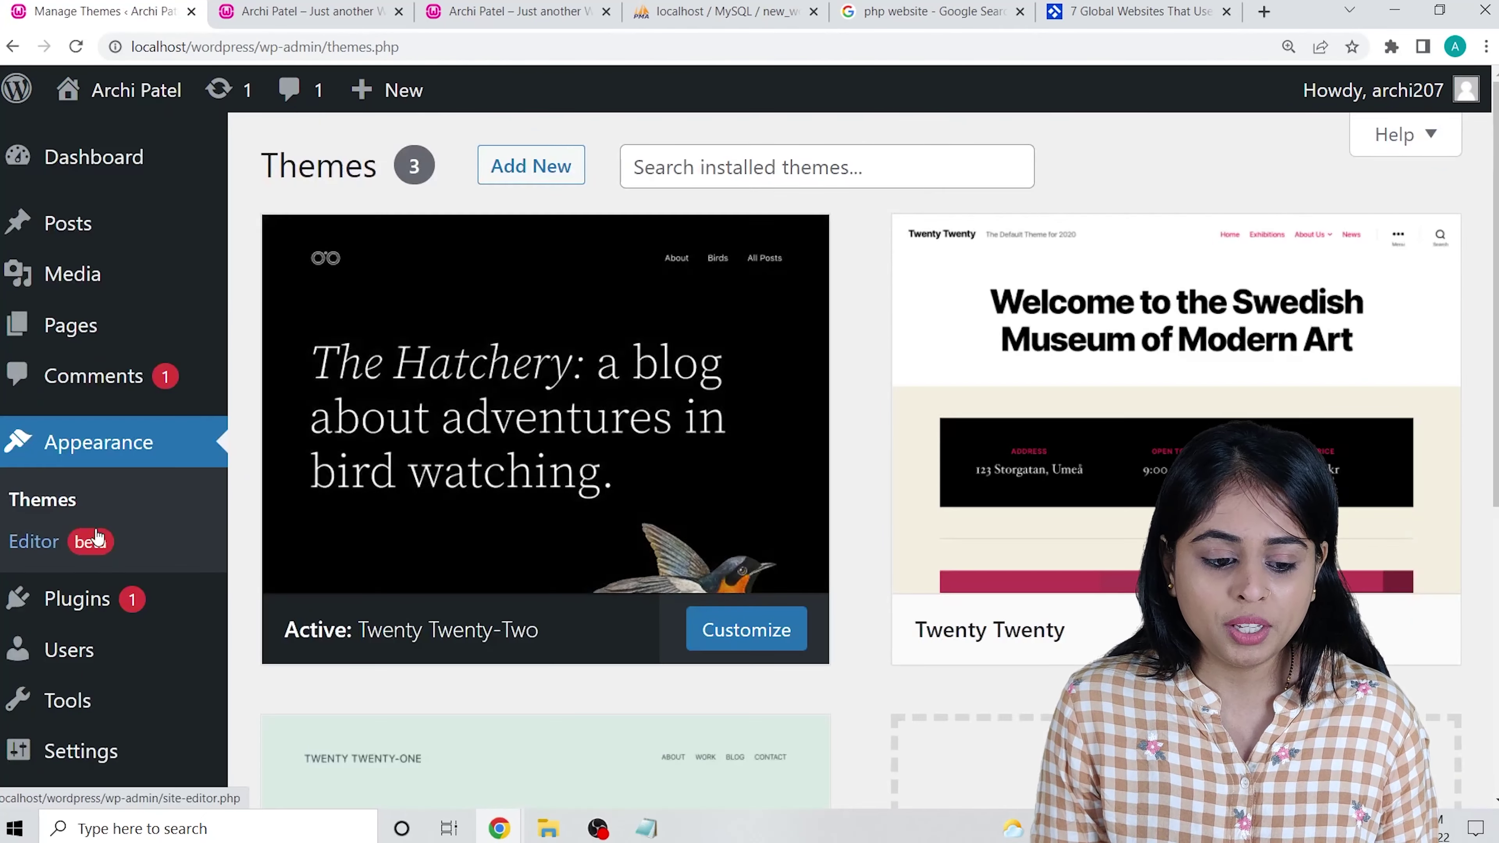
pyautogui.moveTo(1042, 441)
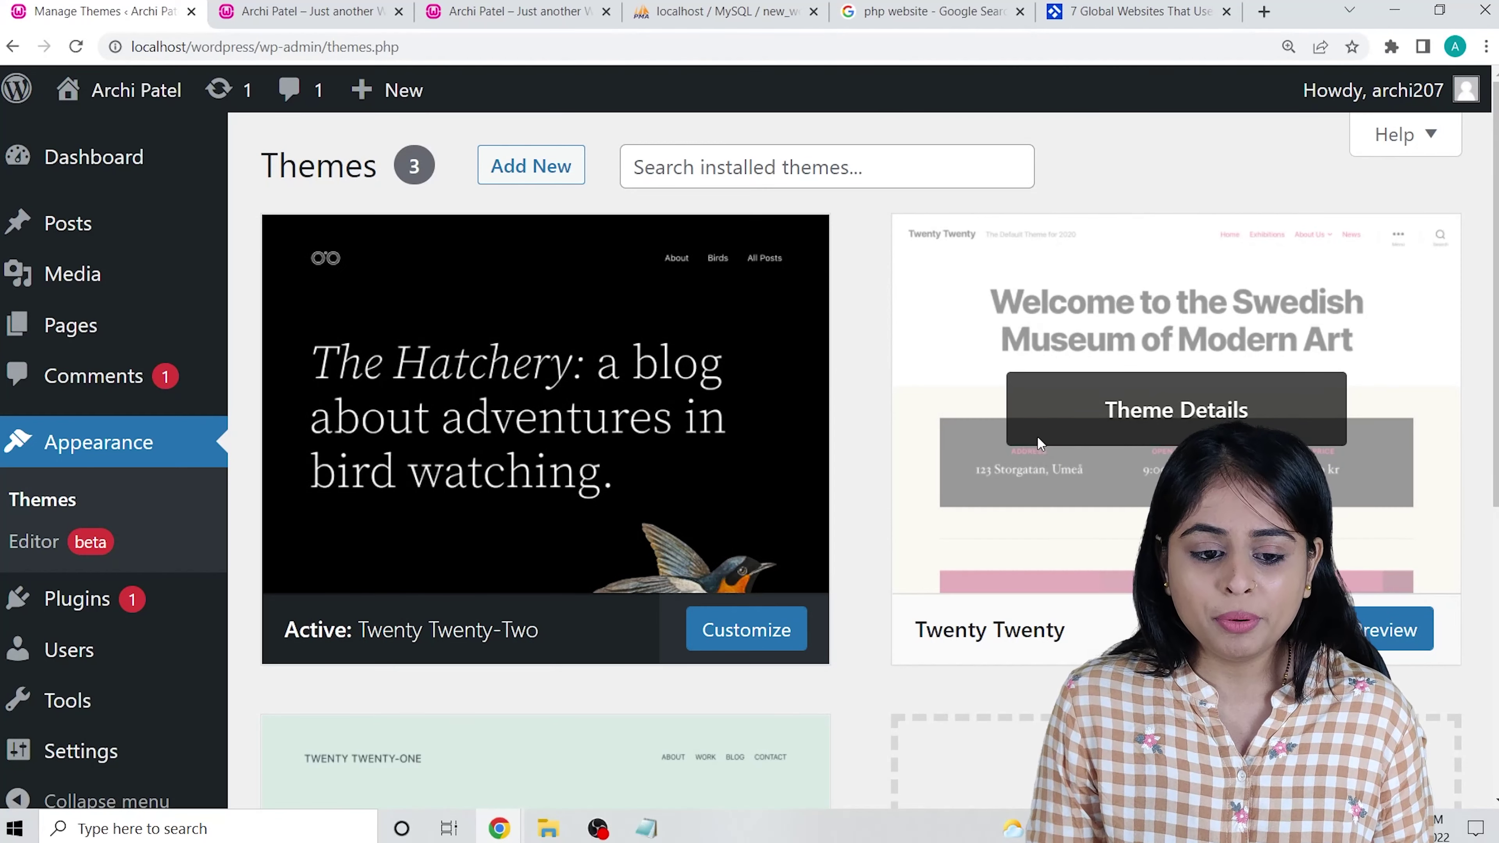
pyautogui.hotkey('ctrl', '-')
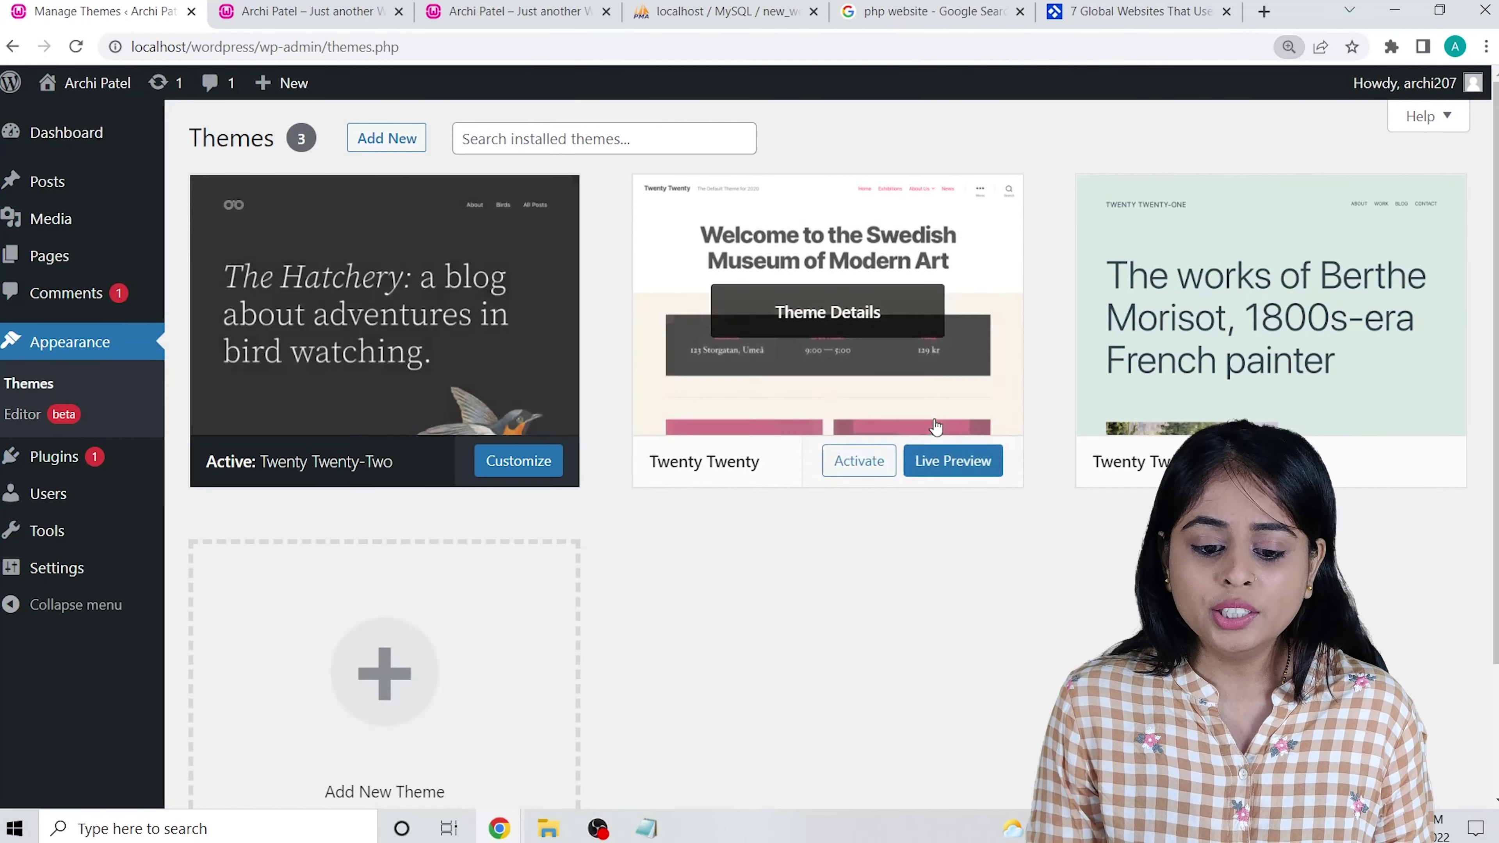
pyautogui.moveTo(1302, 437)
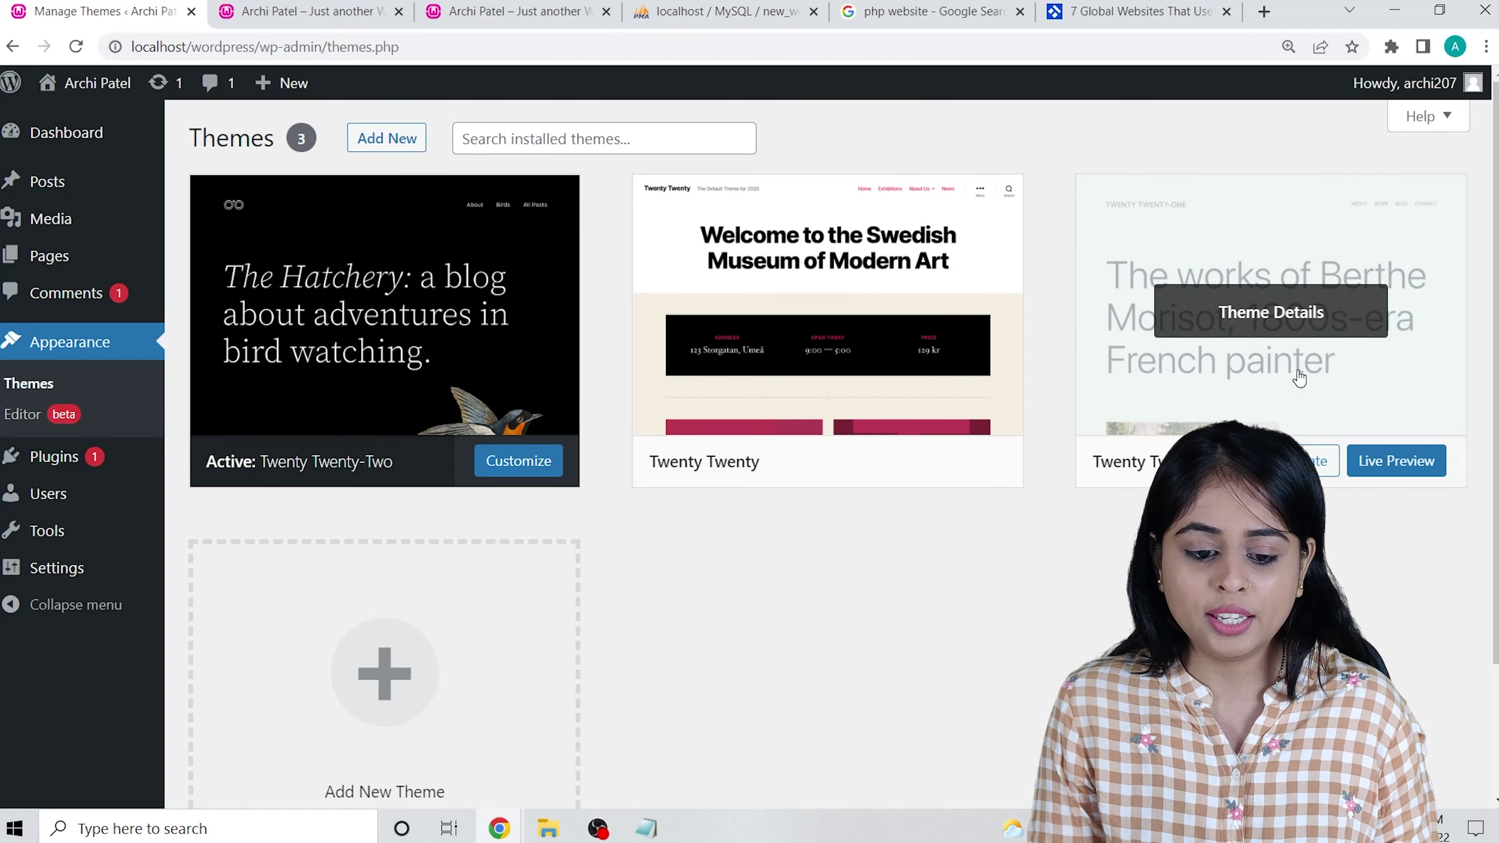
pyautogui.moveTo(368, 354)
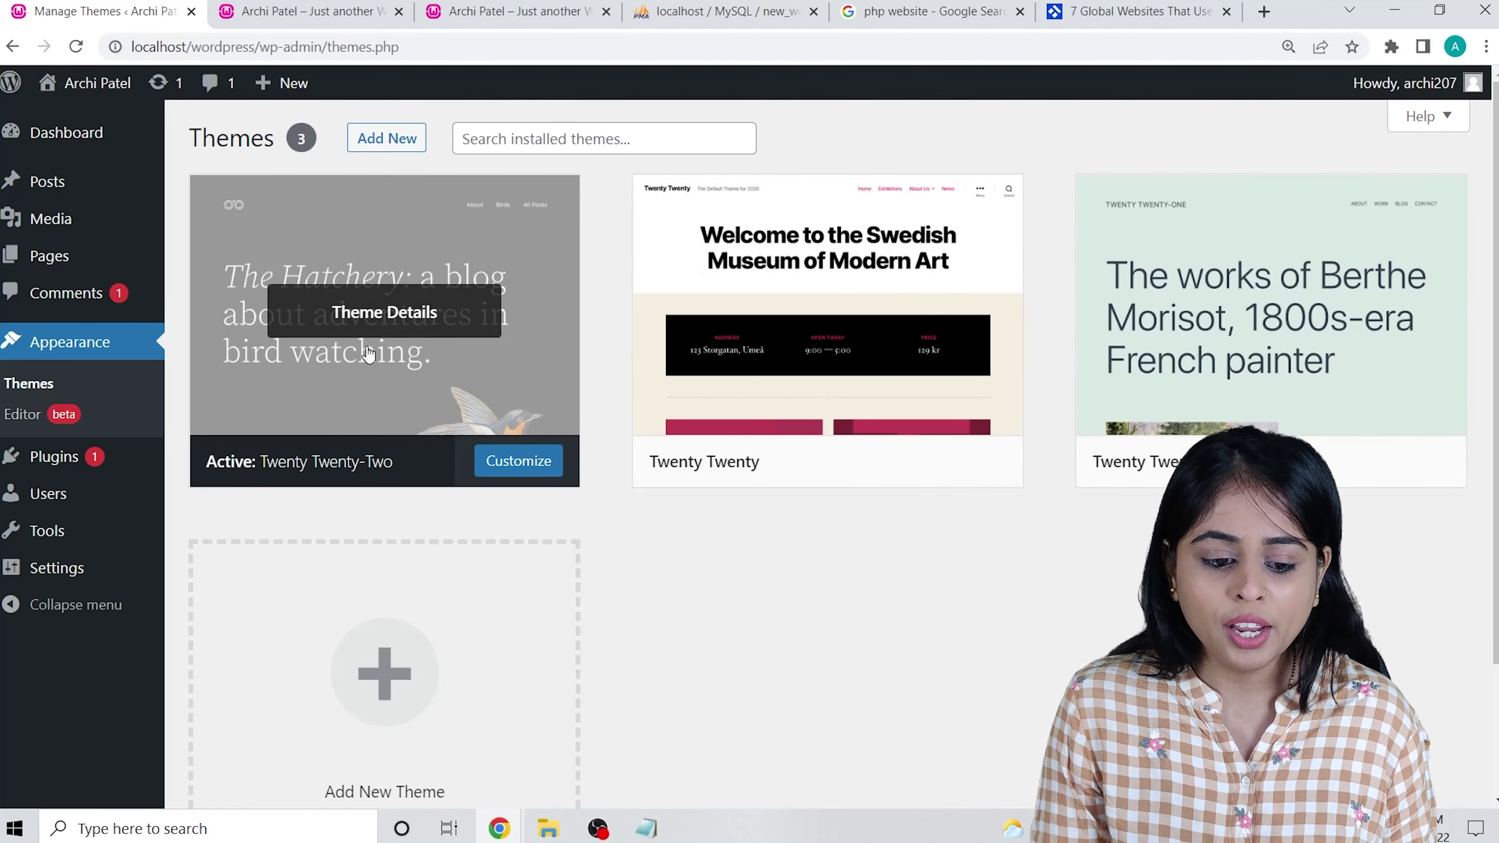
pyautogui.click(402, 314)
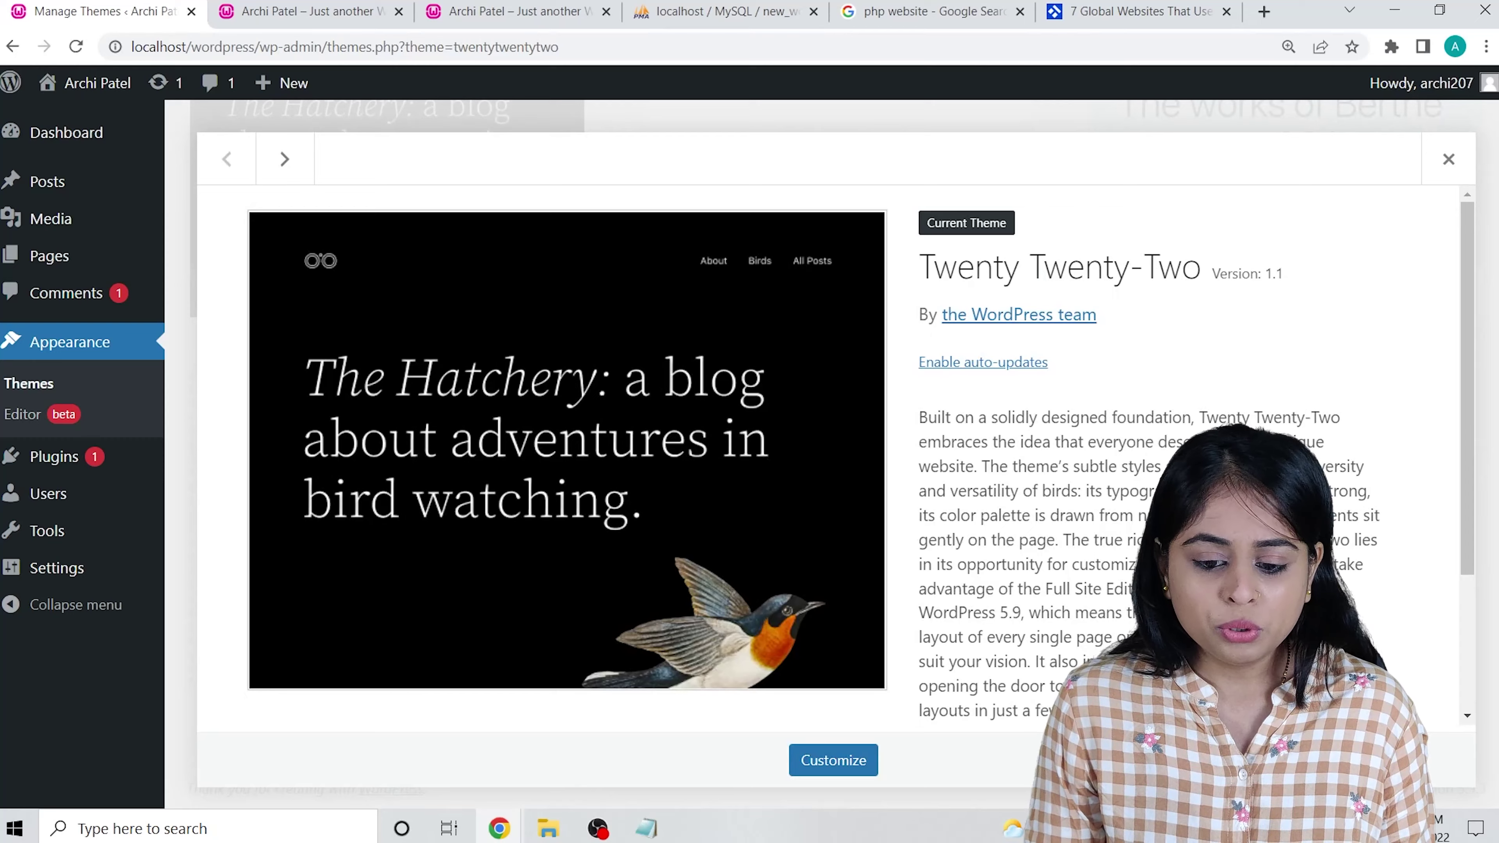
pyautogui.scroll(-4, 827, 449)
pyautogui.click(1449, 159)
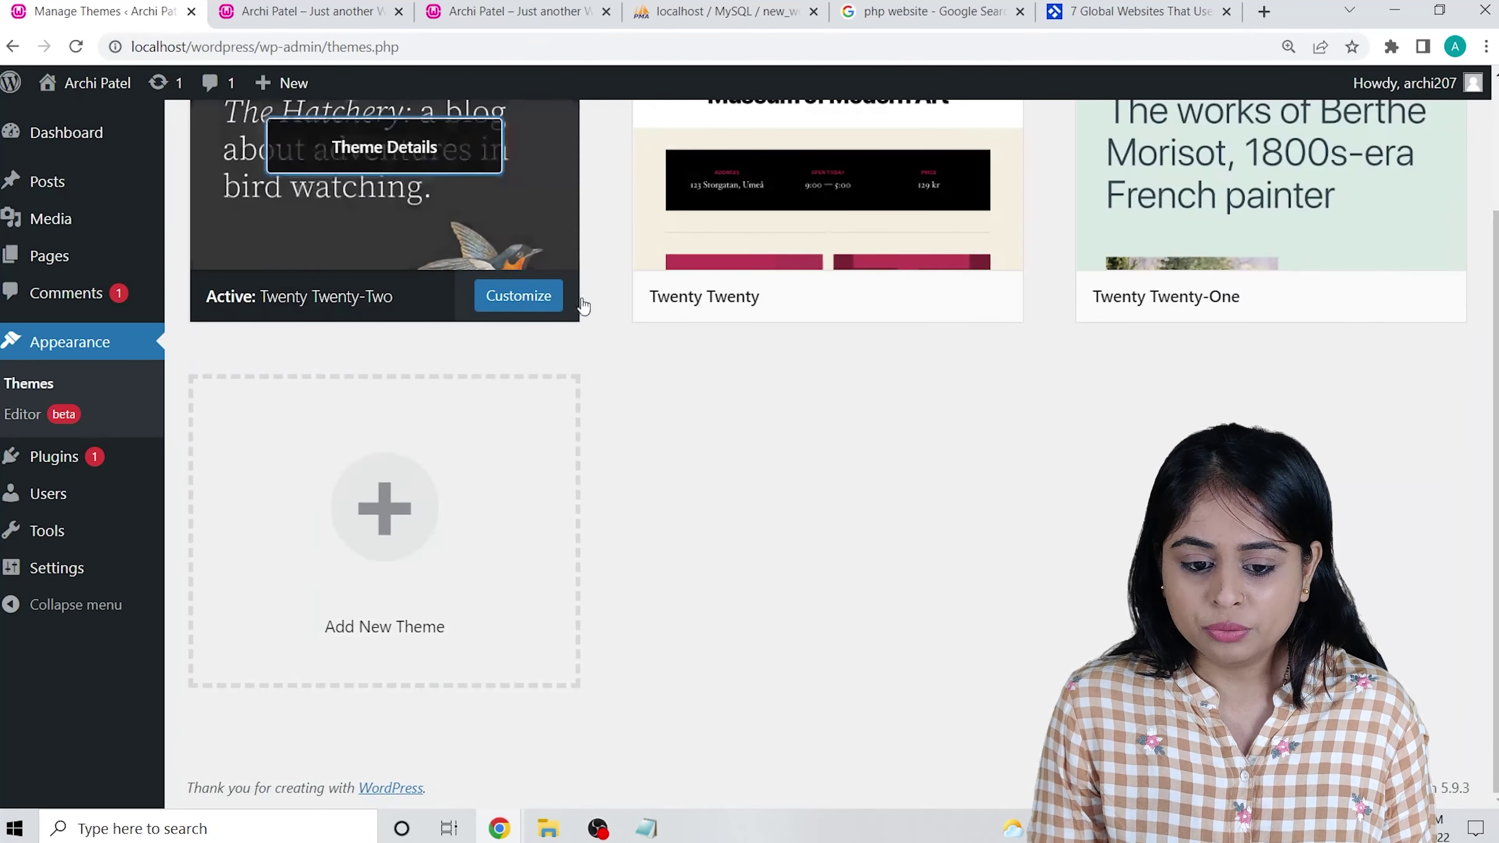
# Delete the Twenty Twenty and Twenty Twenty-One themes, then reload the Themes page.
pyautogui.click(971, 204)
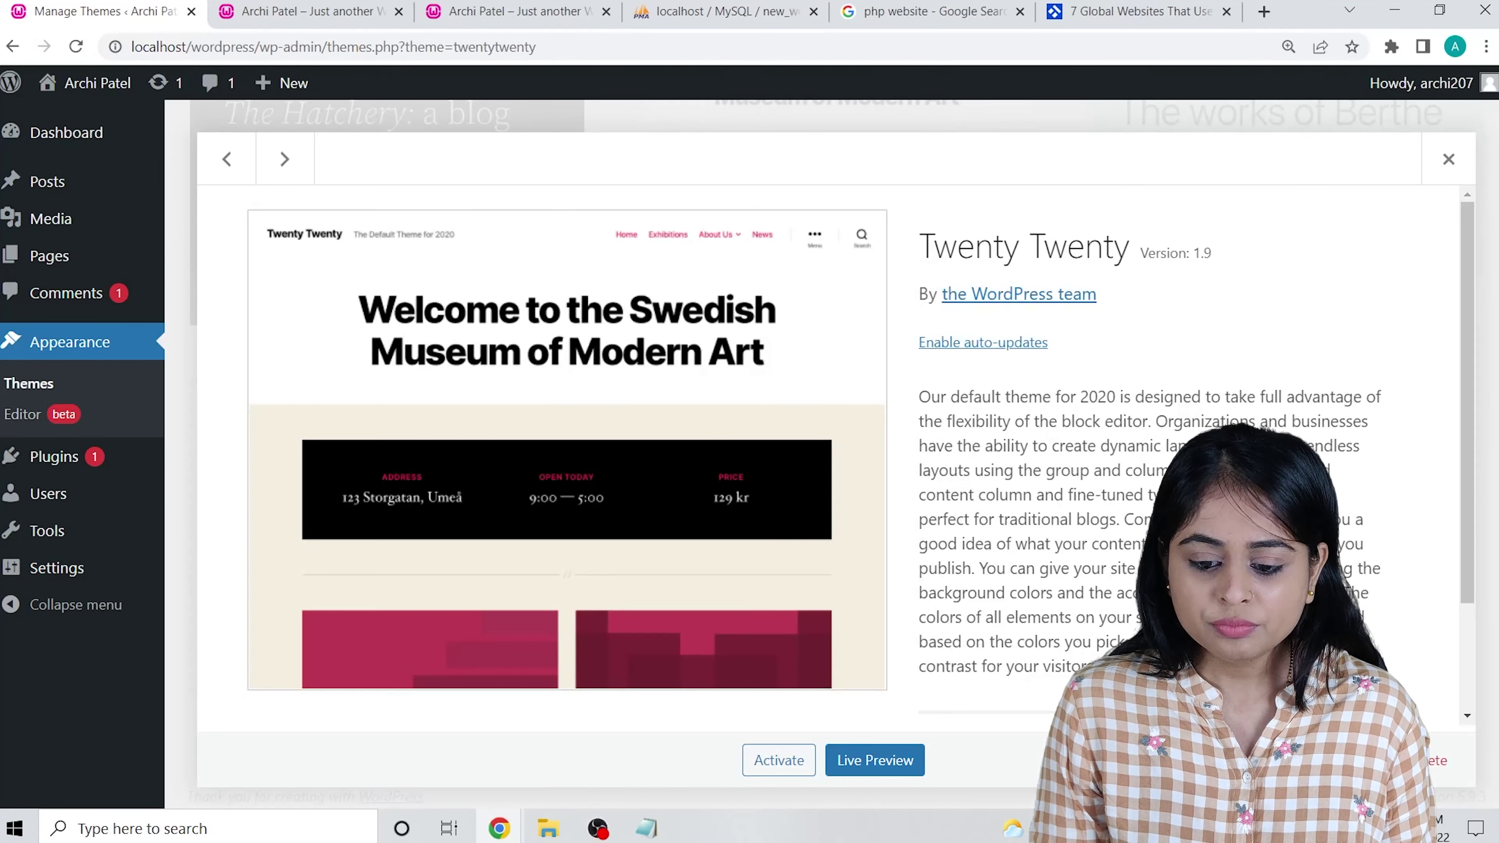
pyautogui.scroll(-2, 880, 703)
pyautogui.click(1447, 760)
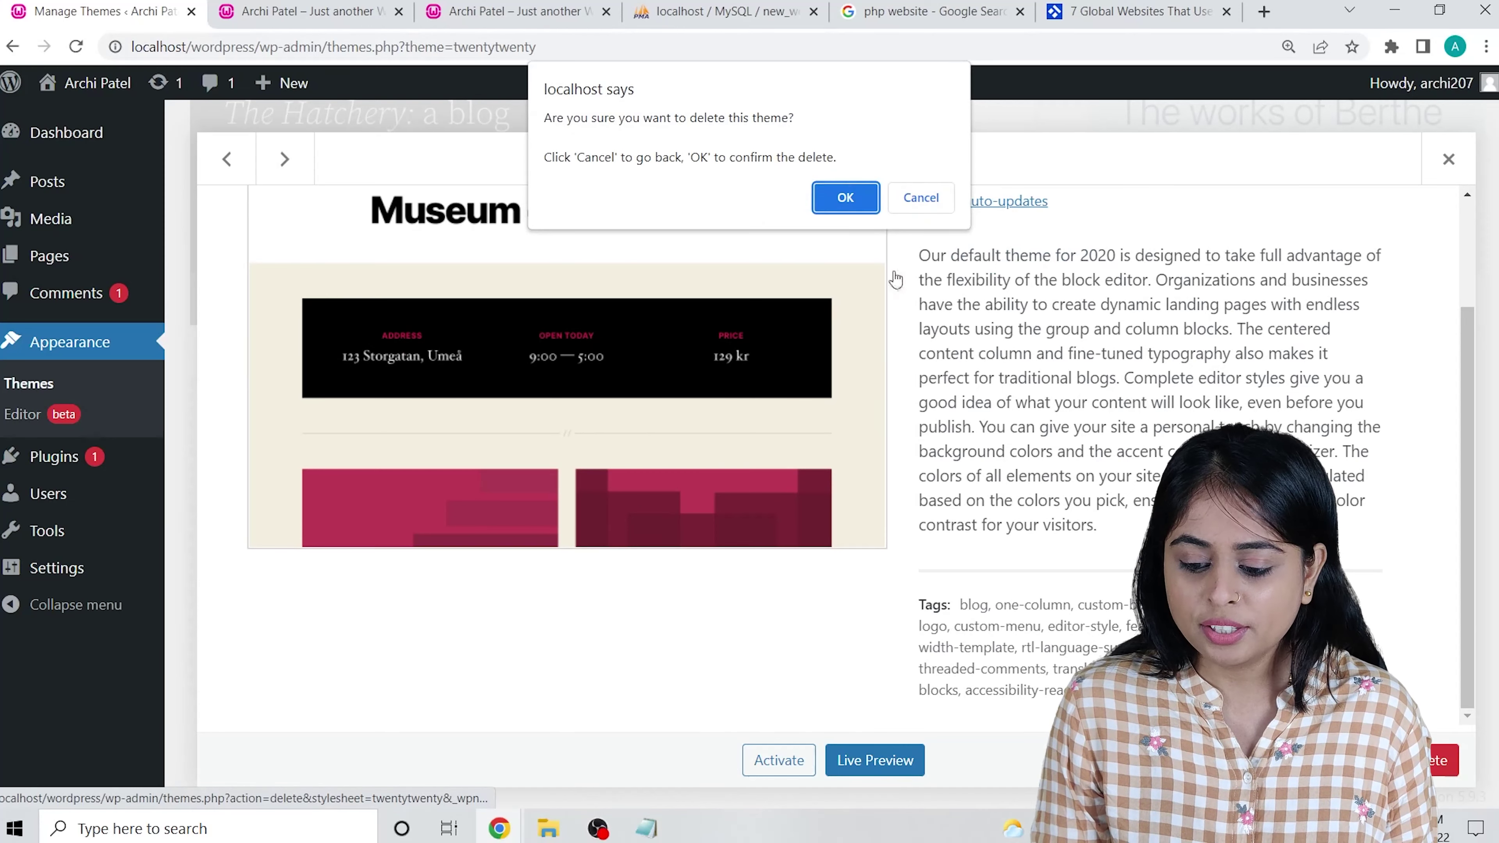
pyautogui.click(845, 198)
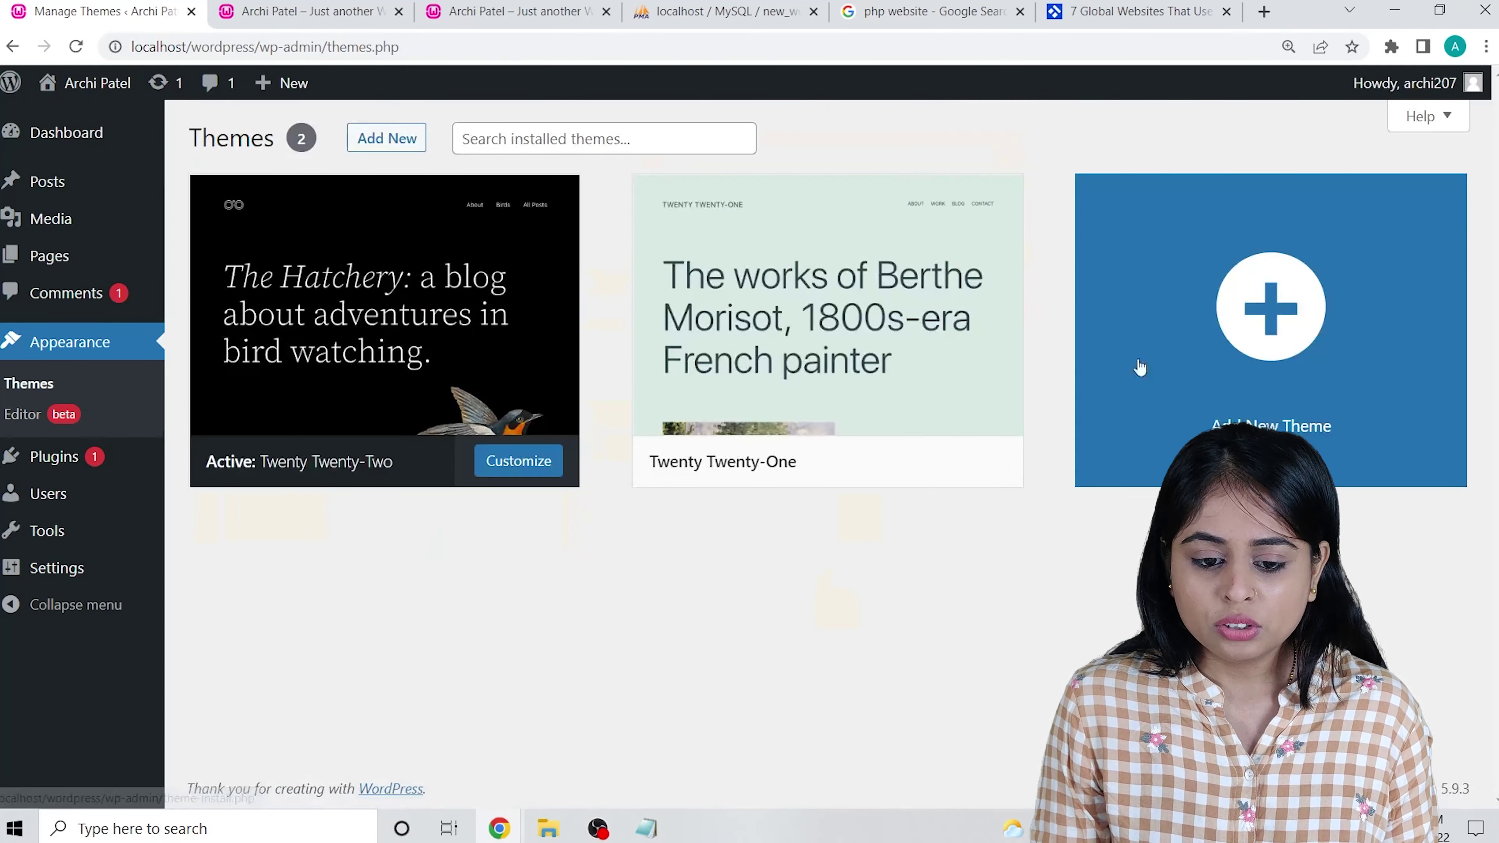
pyautogui.click(883, 411)
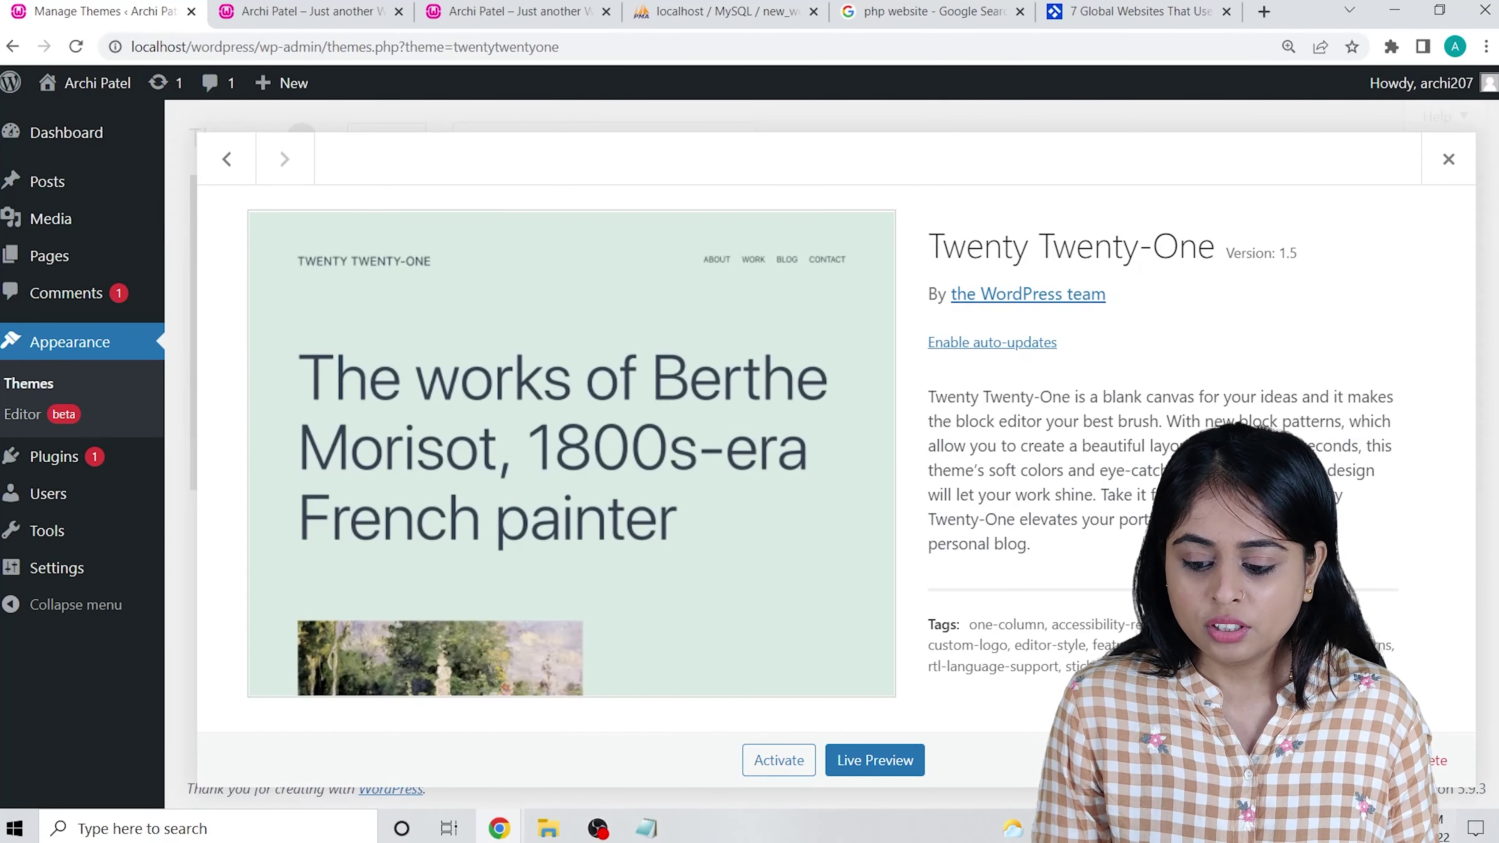
pyautogui.click(1448, 760)
pyautogui.click(849, 190)
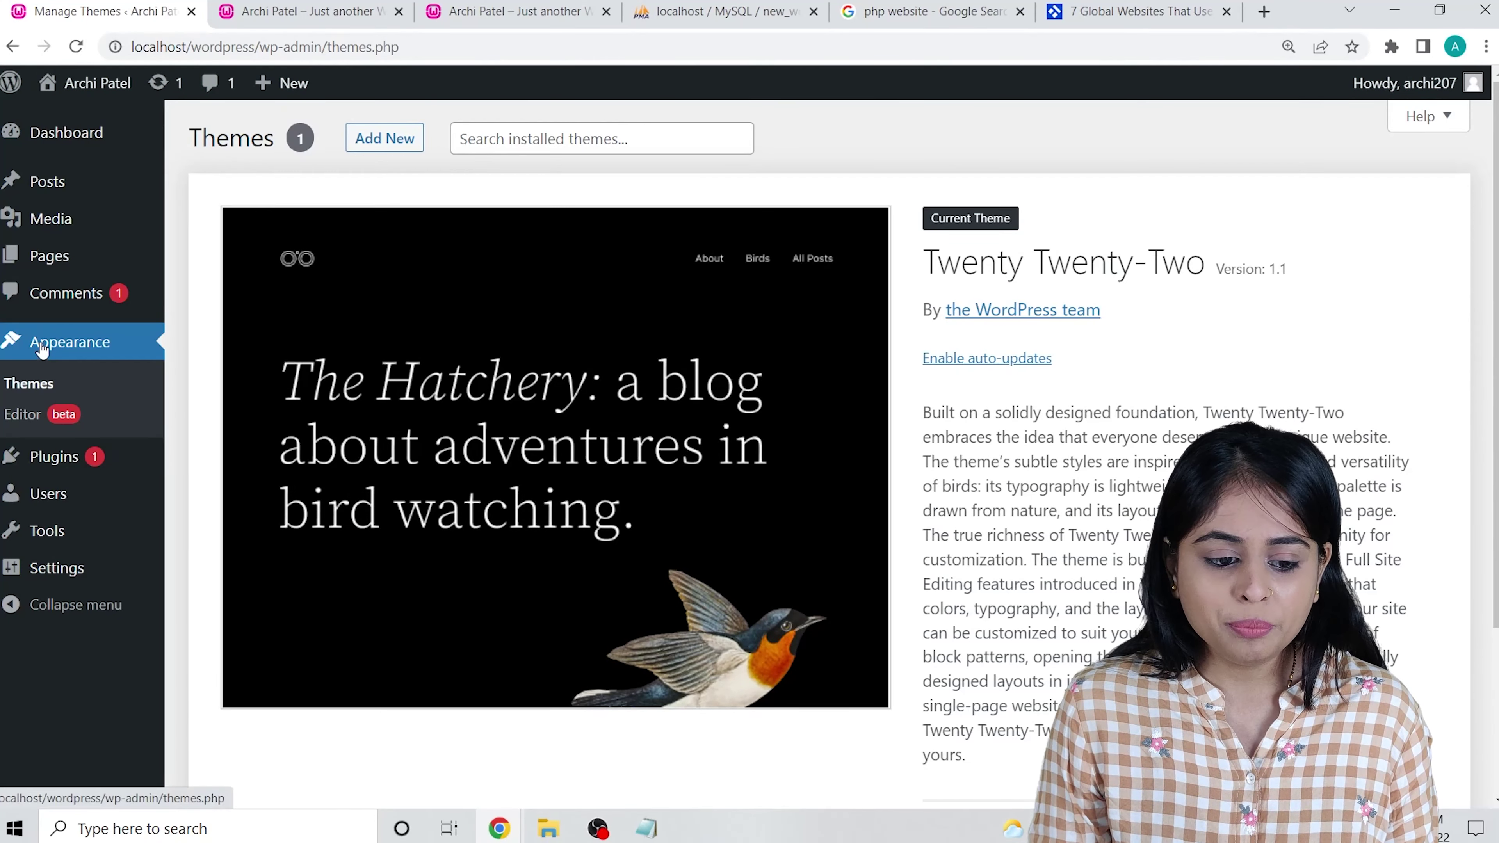
pyautogui.click(64, 353)
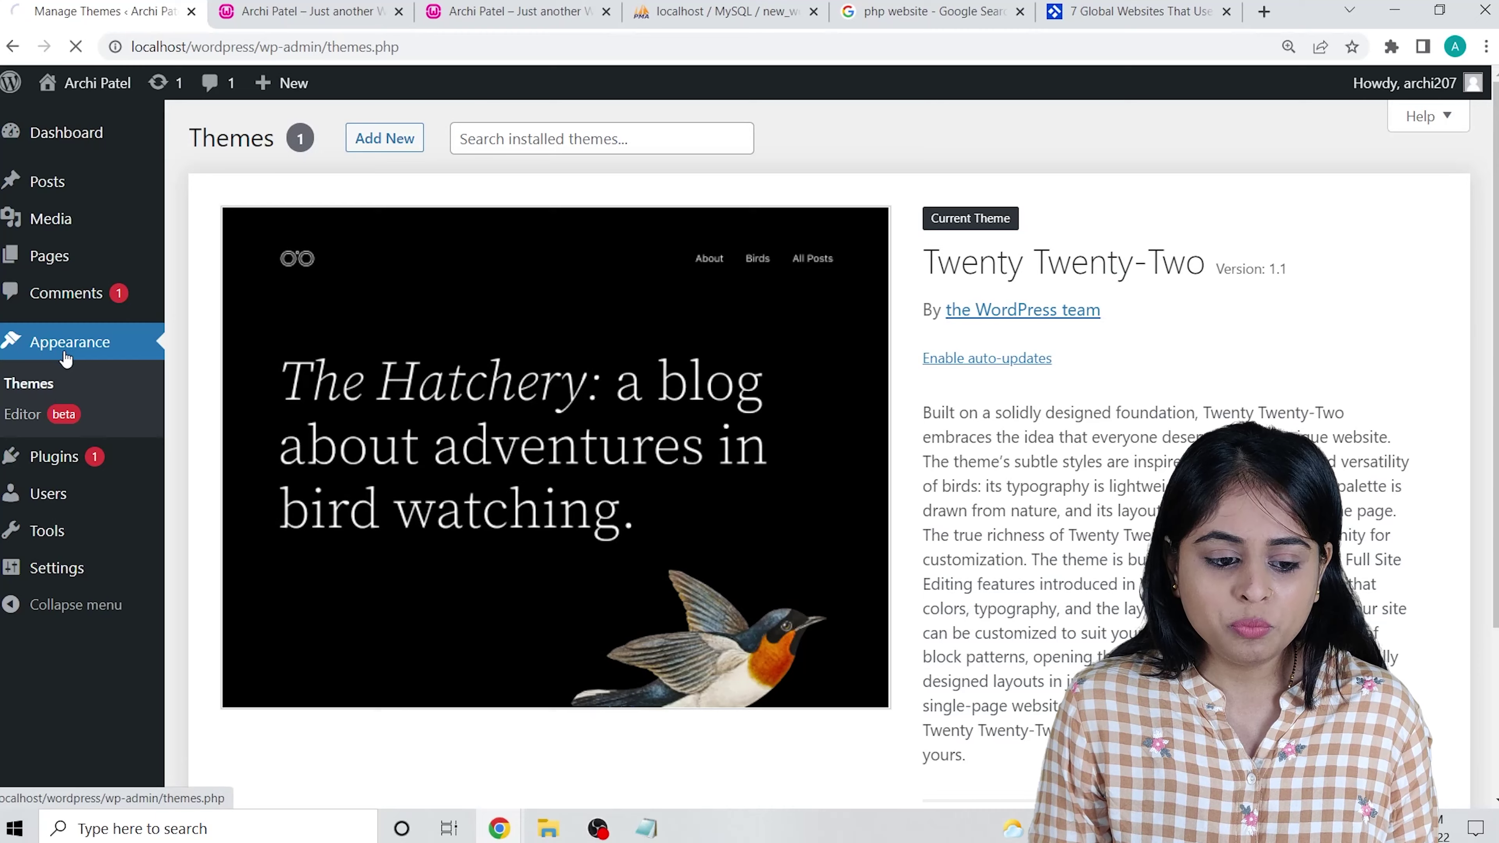
pyautogui.scroll(-3, 375, 275)
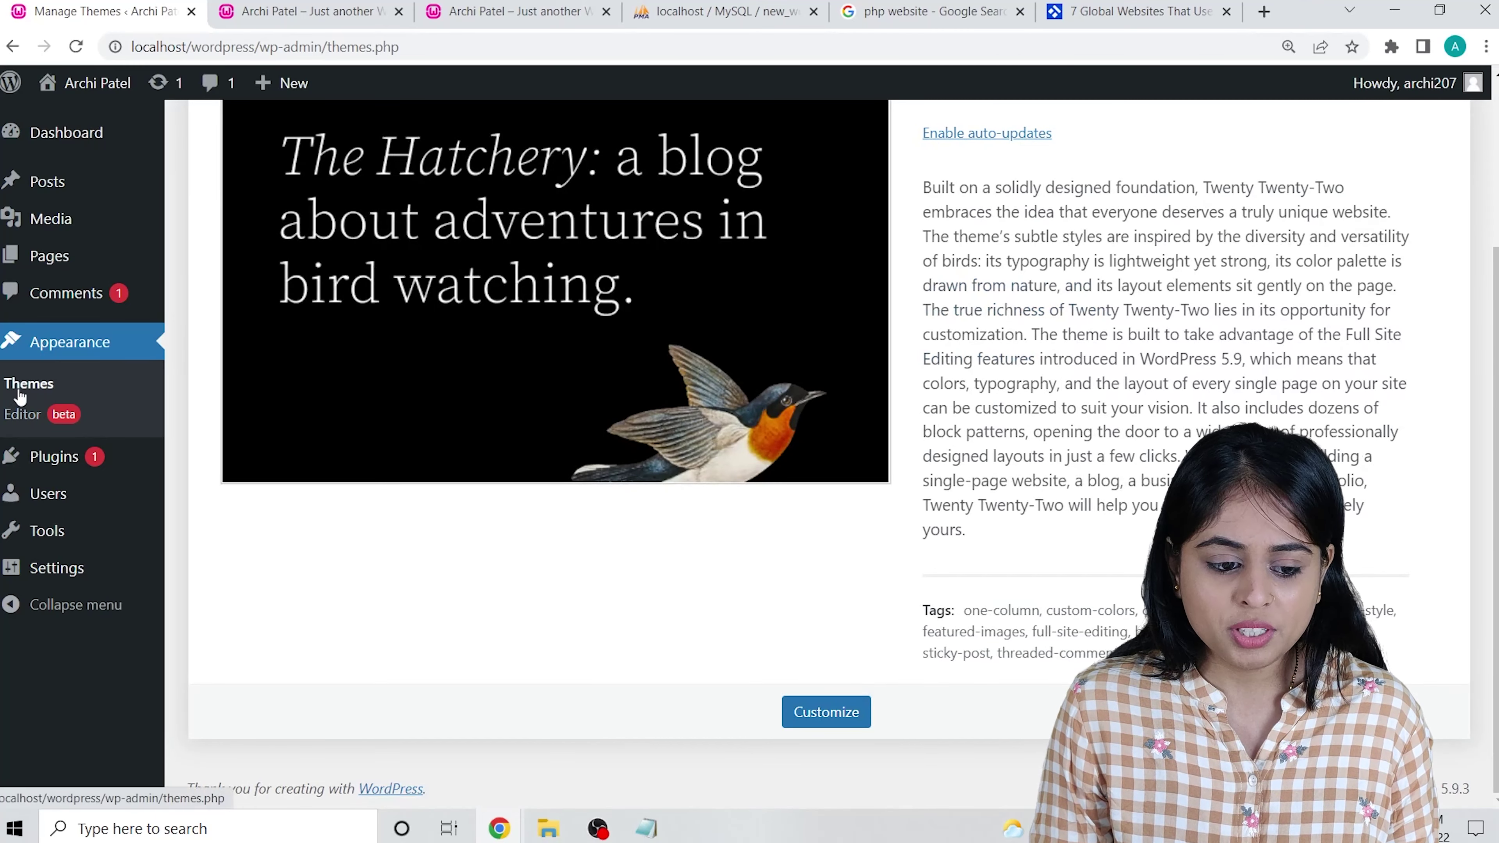
pyautogui.click(21, 391)
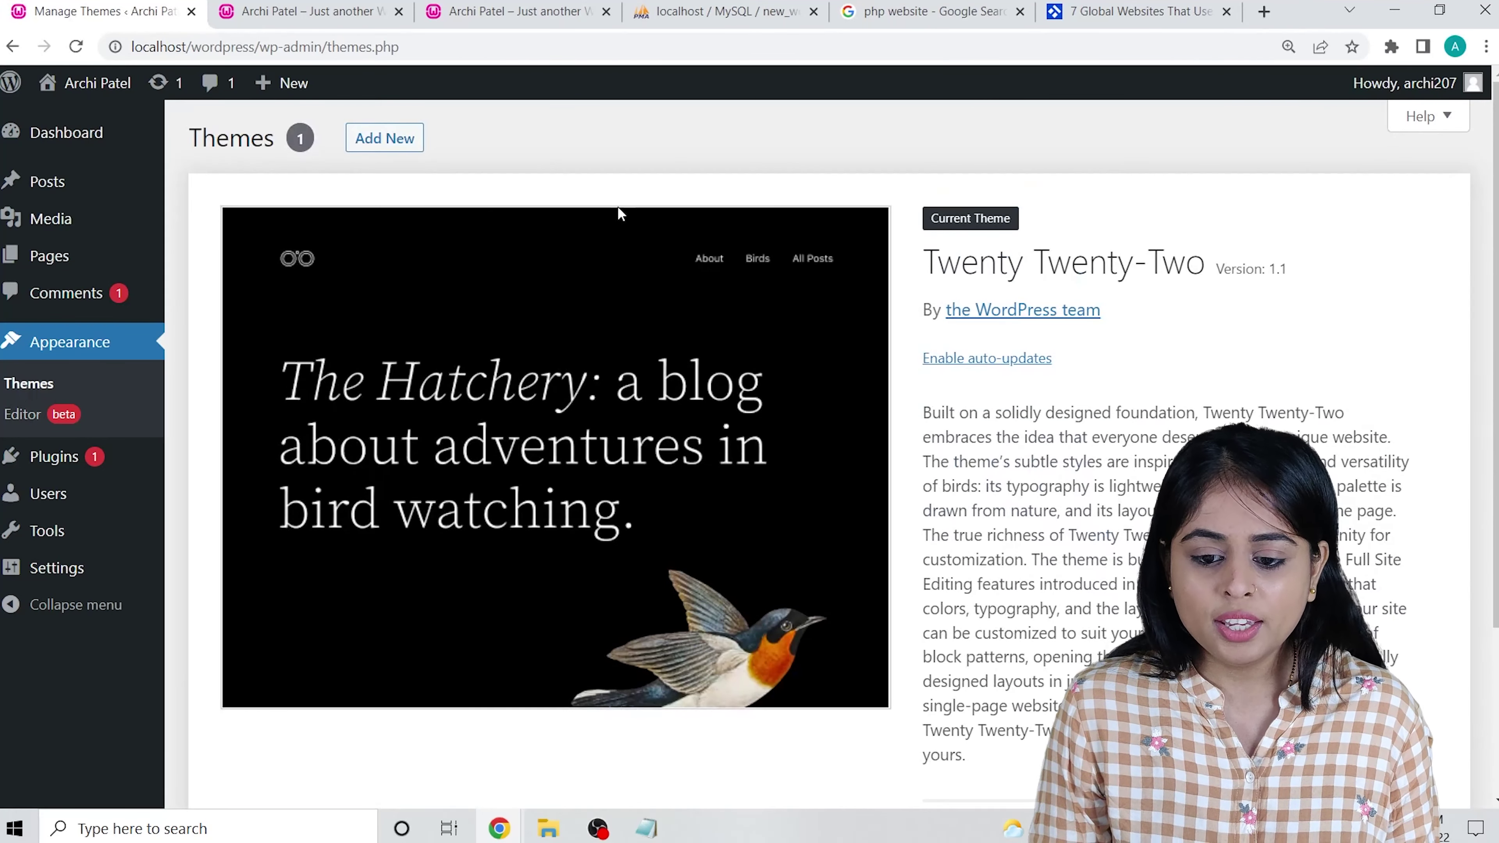
# Browse the Popular themes catalogue, e.g. Hello Elementor, OceanWP, Storefront and Vantage.
pyautogui.click(376, 137)
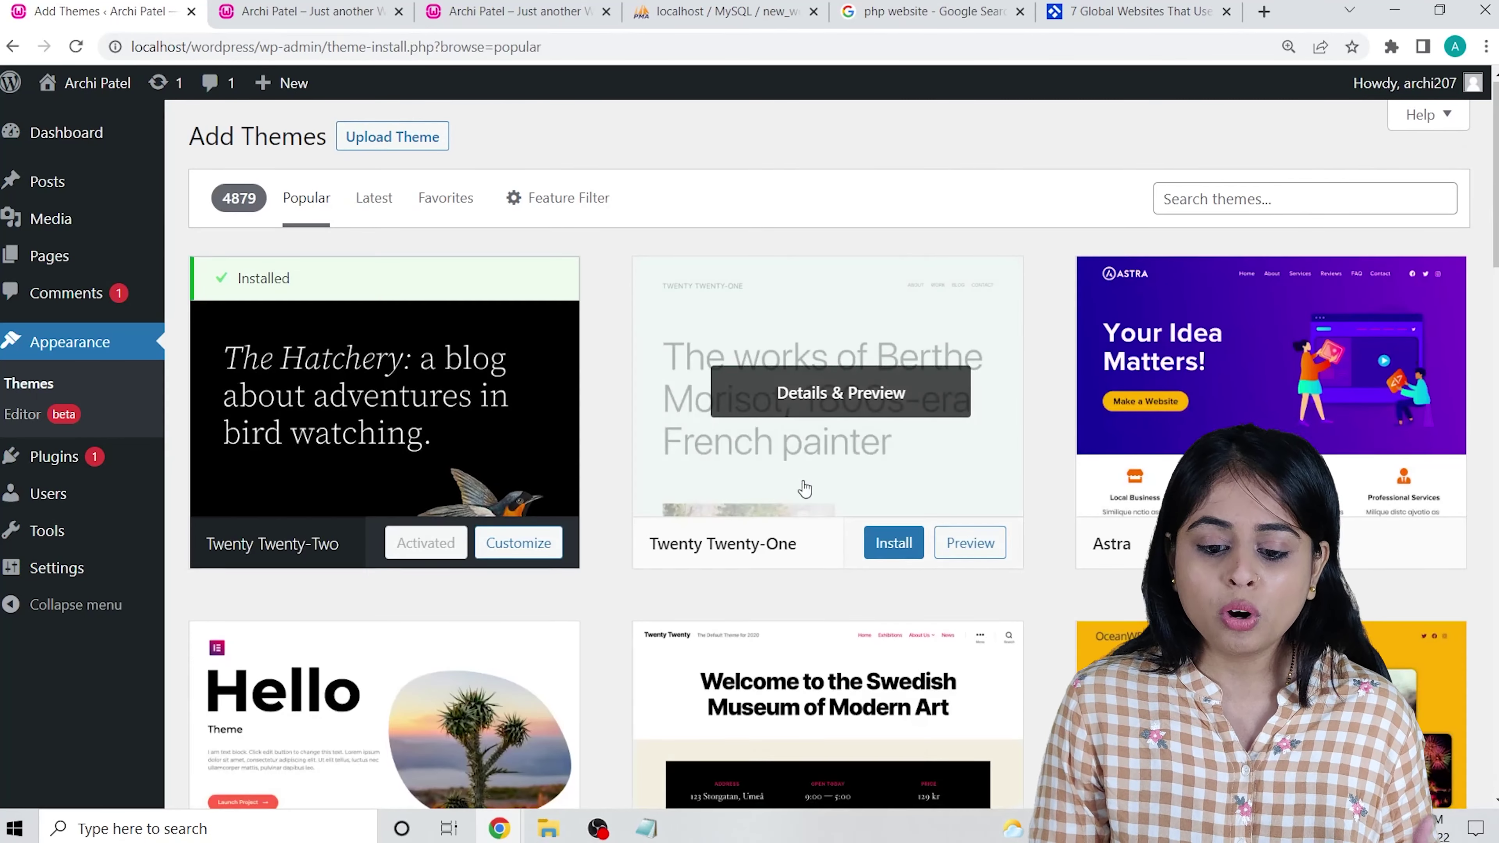
pyautogui.scroll(-8, 804, 488)
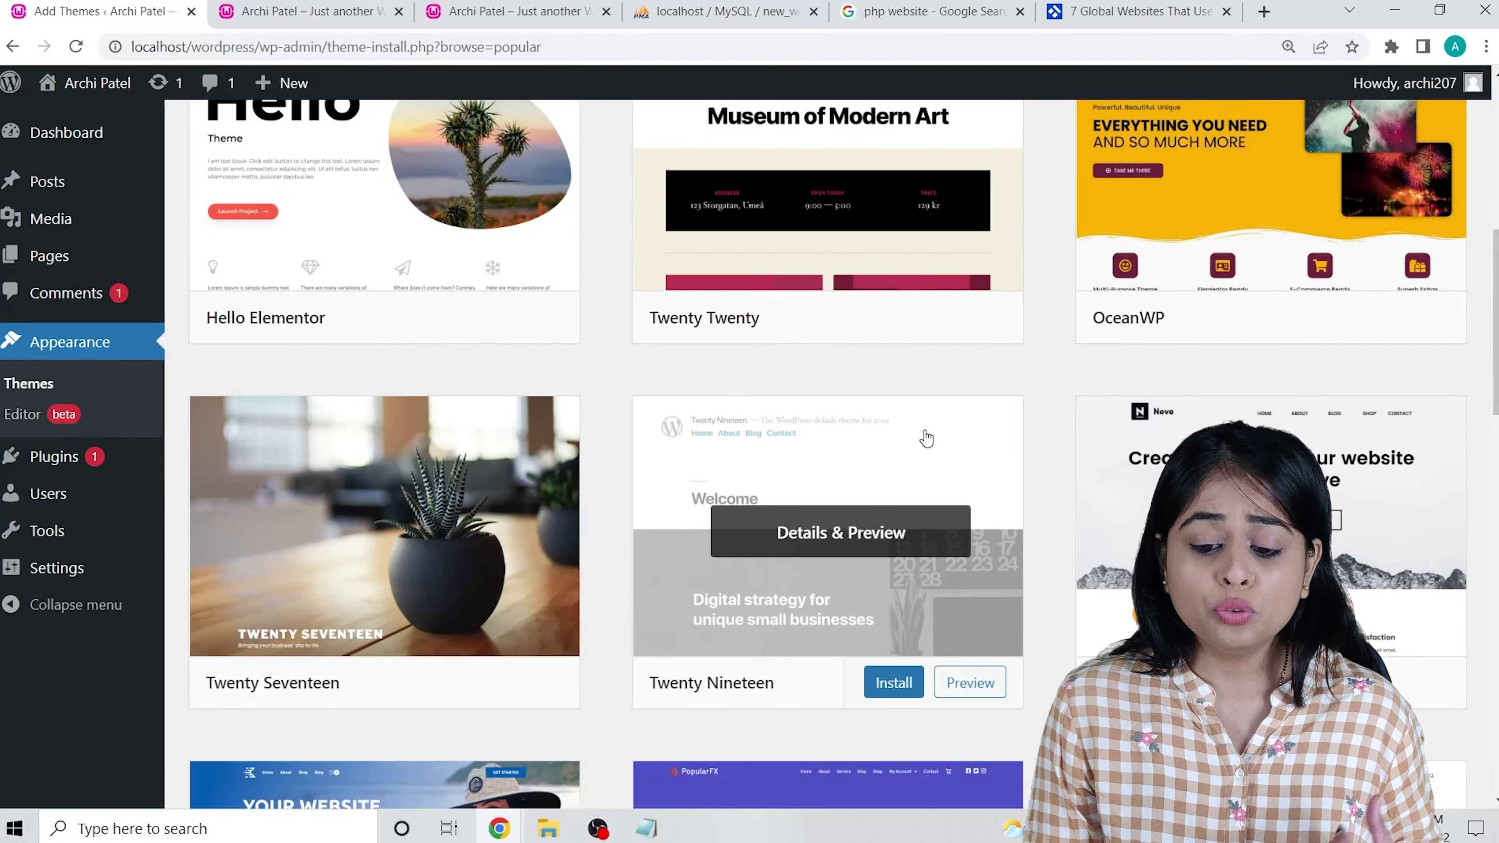
pyautogui.scroll(-18, 918, 434)
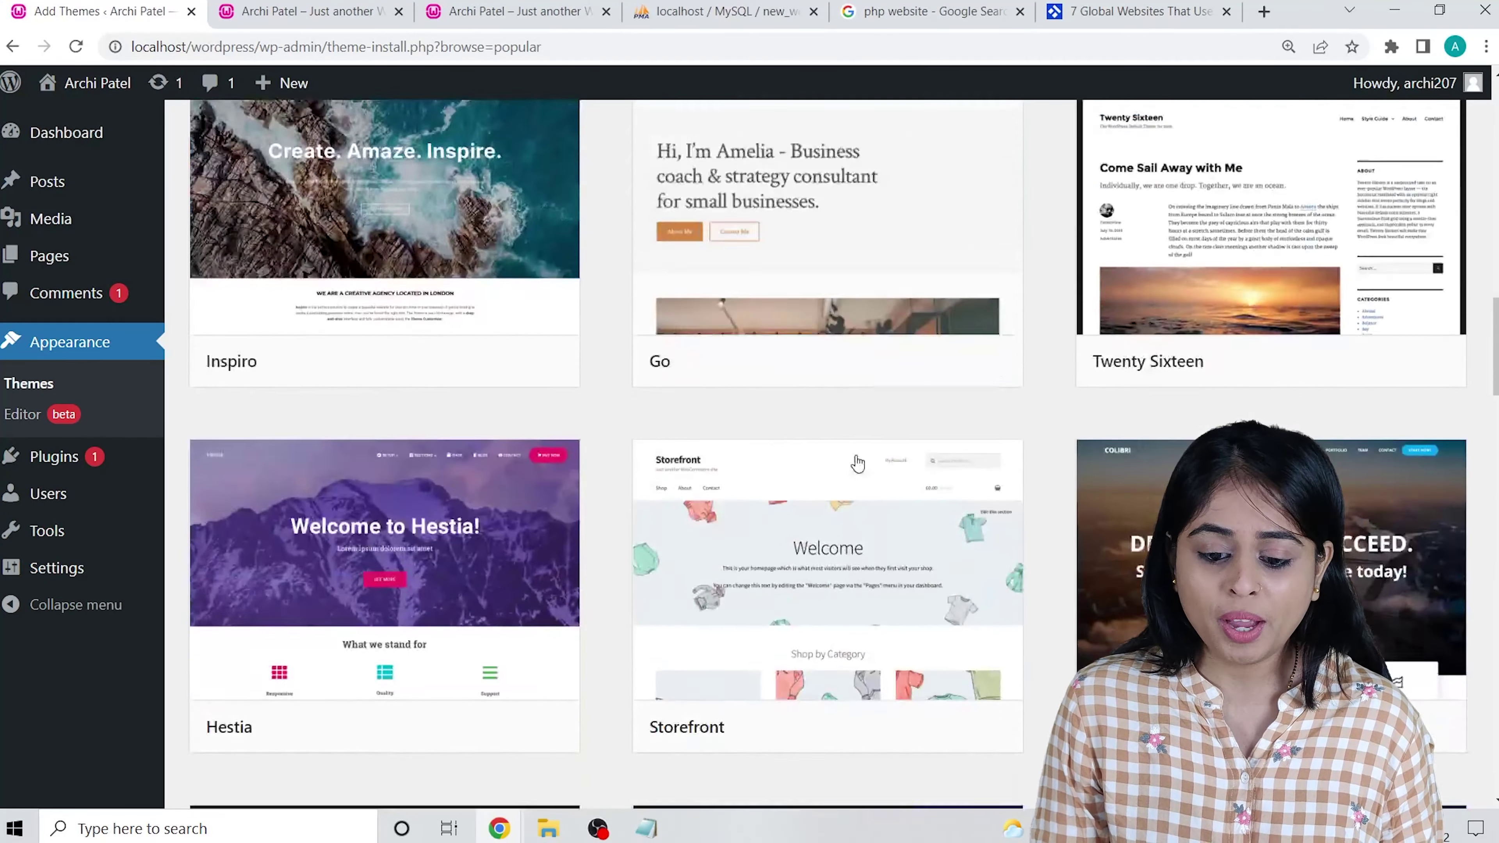
pyautogui.scroll(-20, 895, 467)
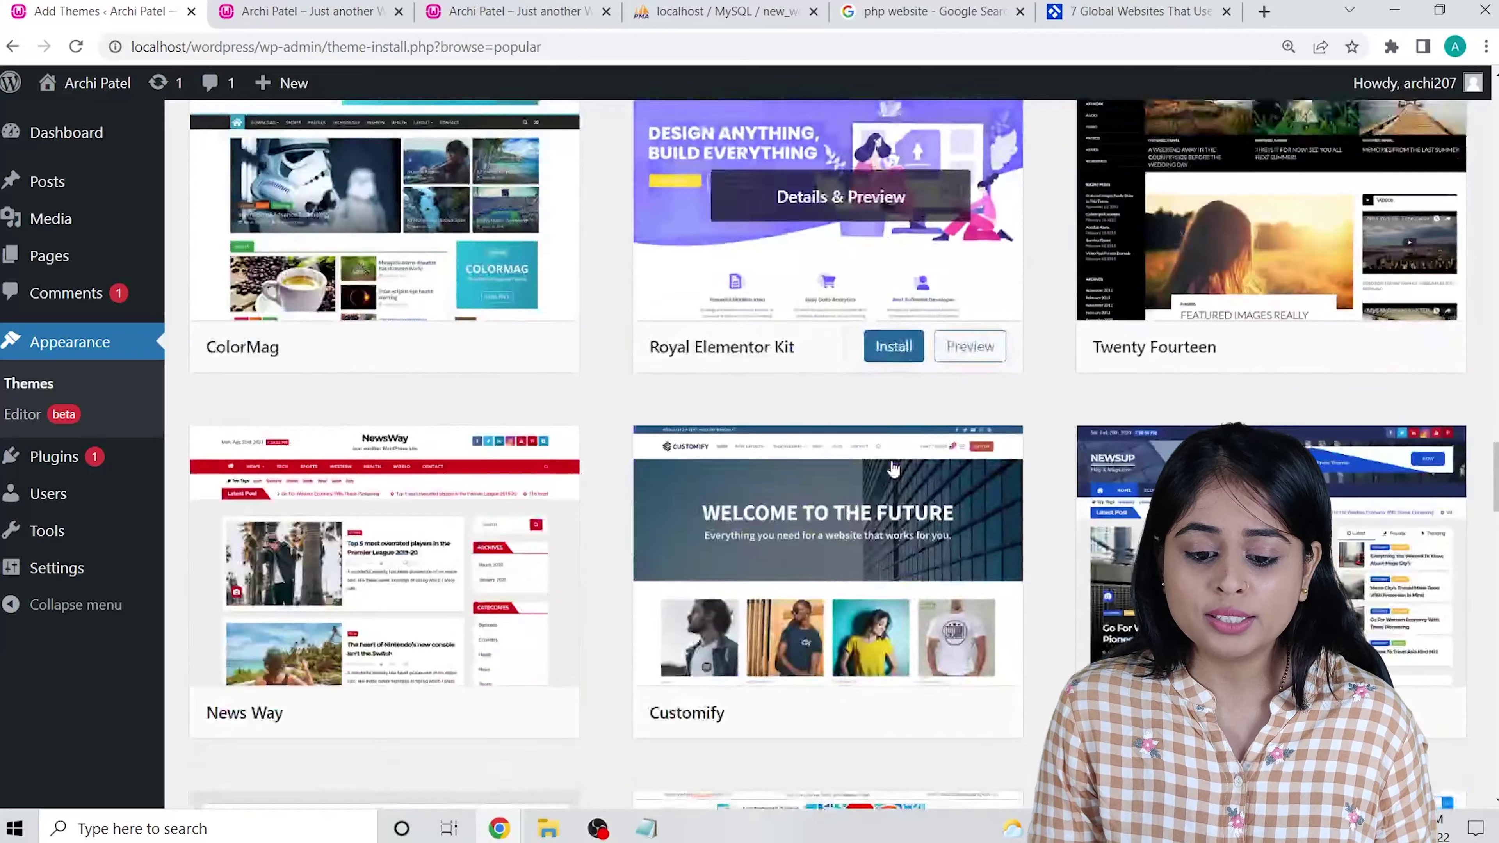
pyautogui.scroll(-20, 872, 454)
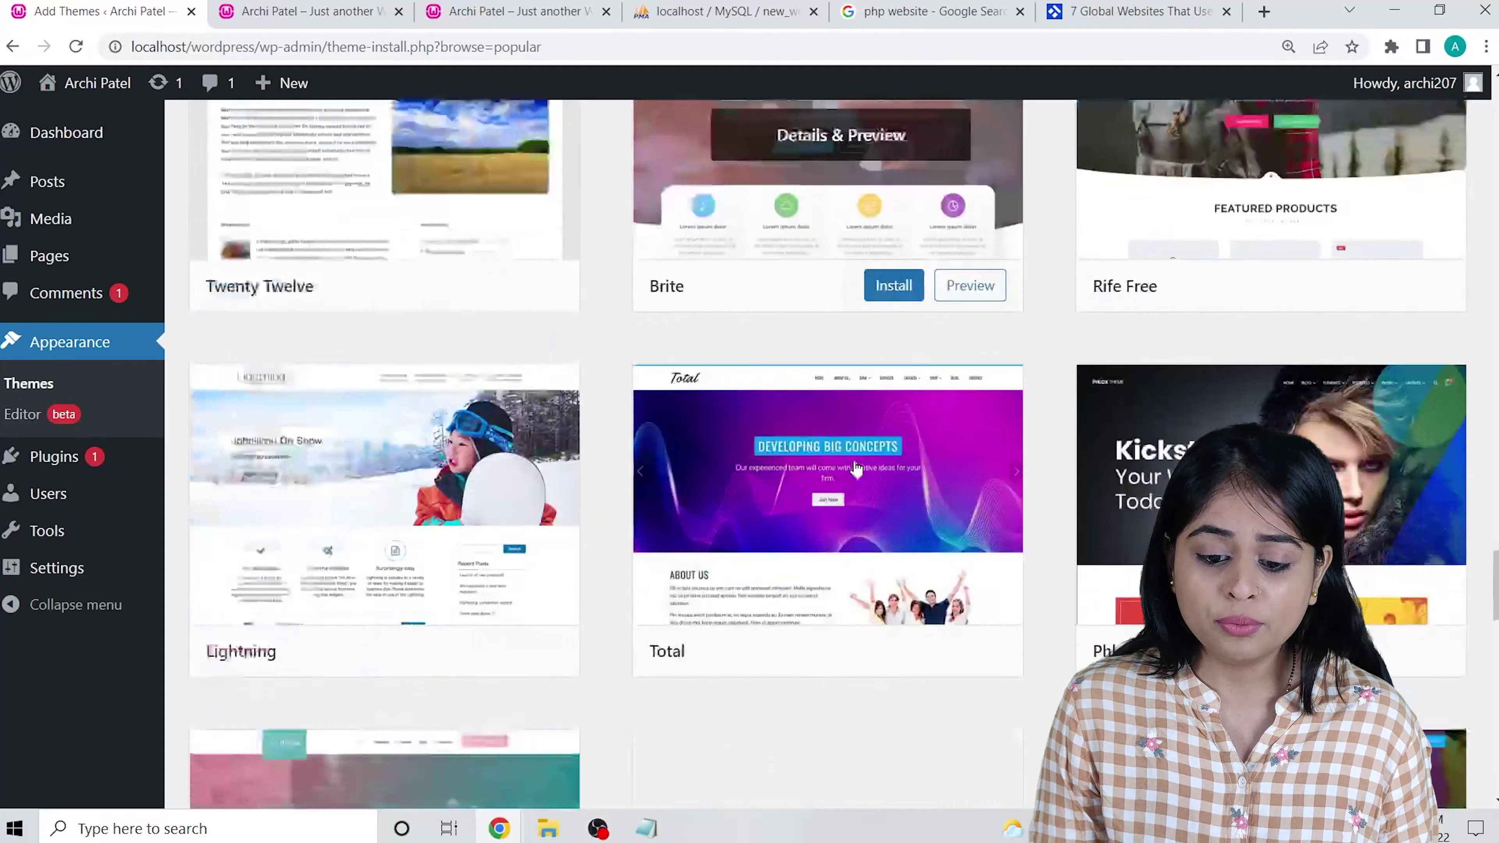
pyautogui.scroll(-15, 974, 502)
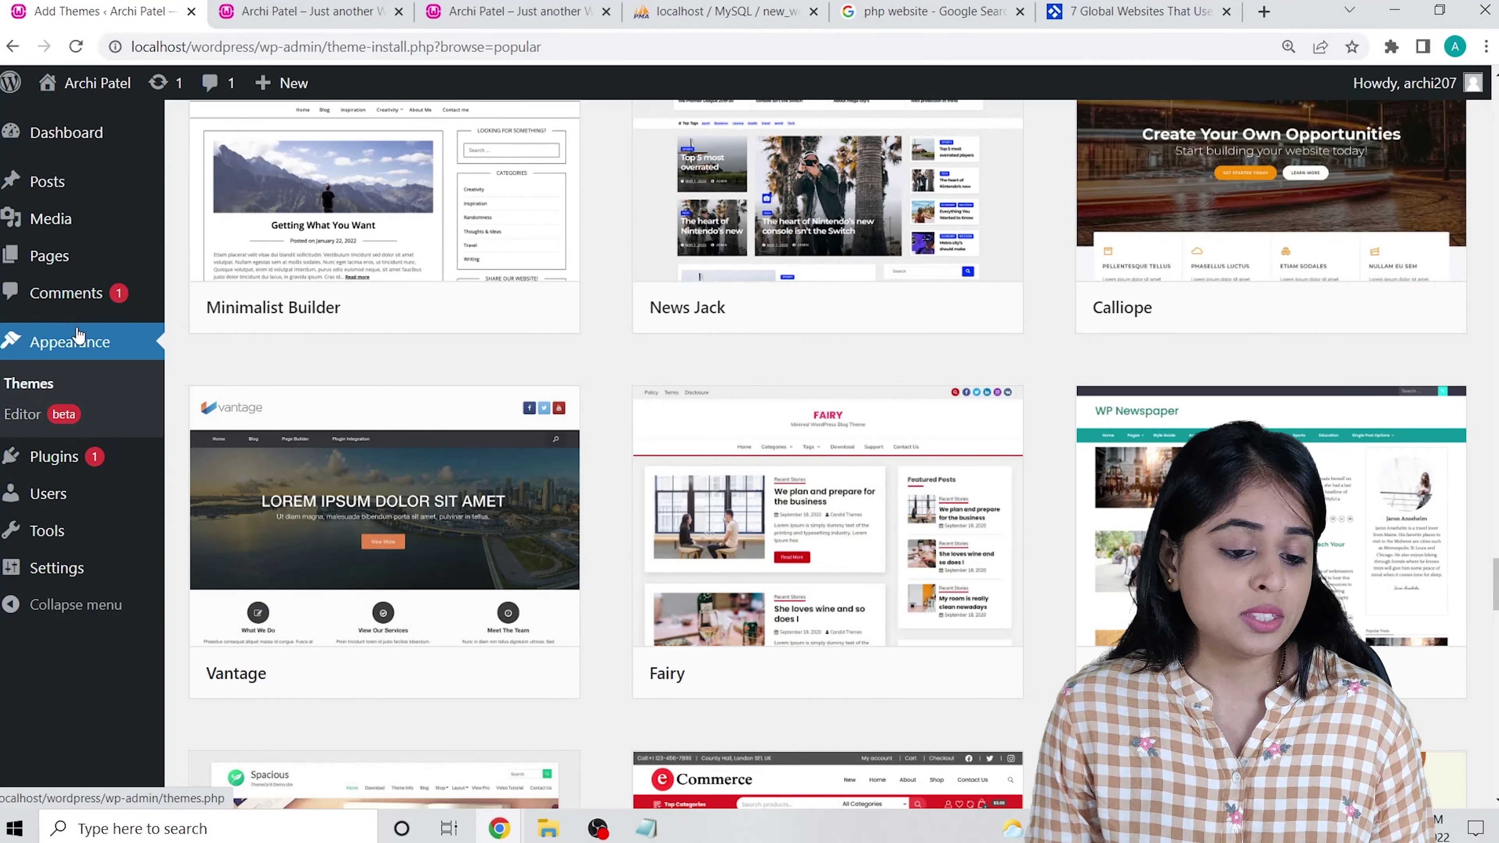
pyautogui.moveTo(53, 470)
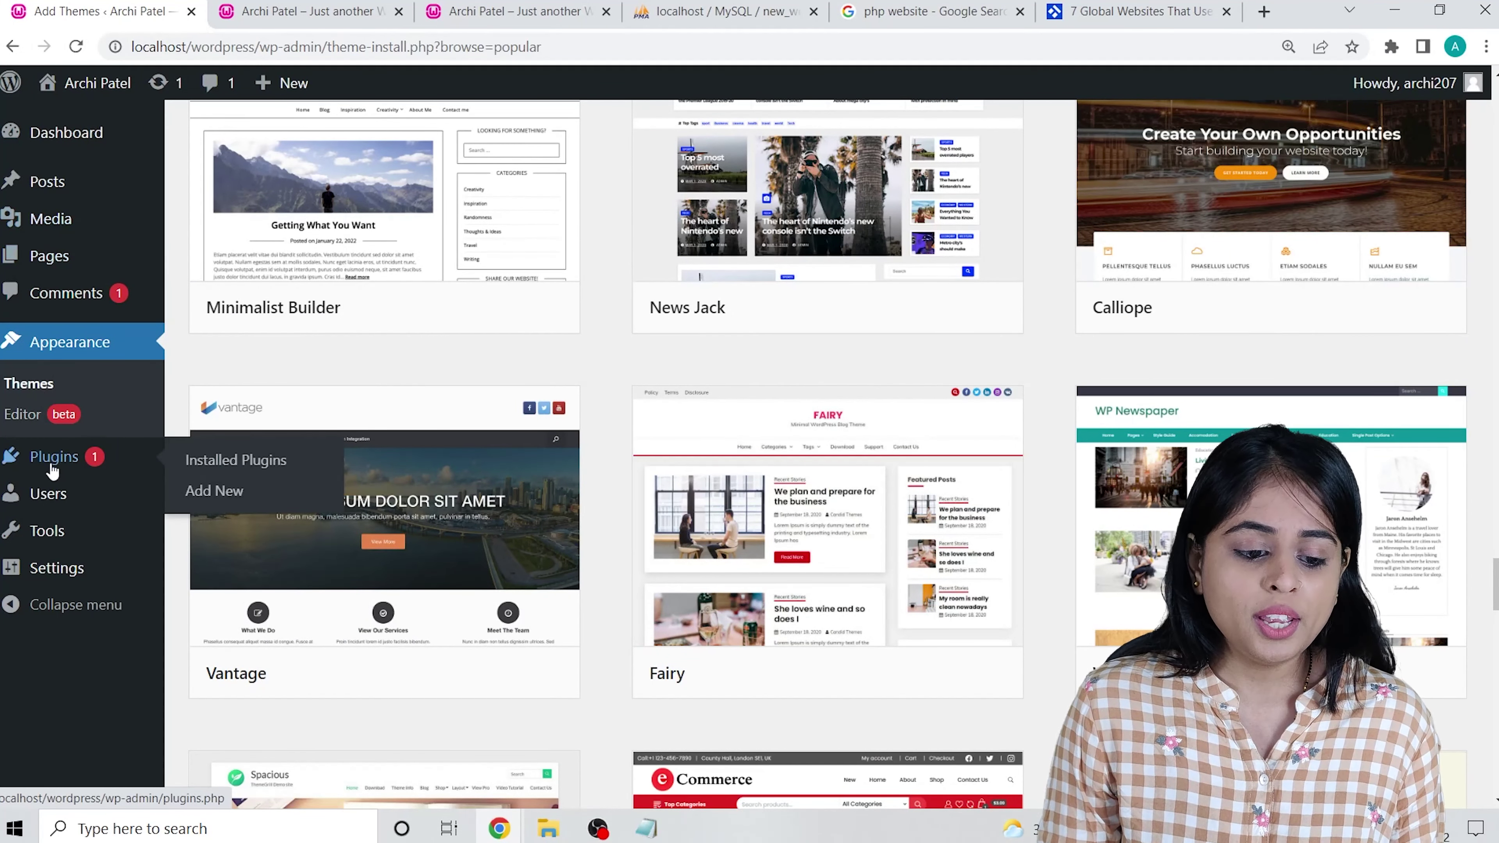
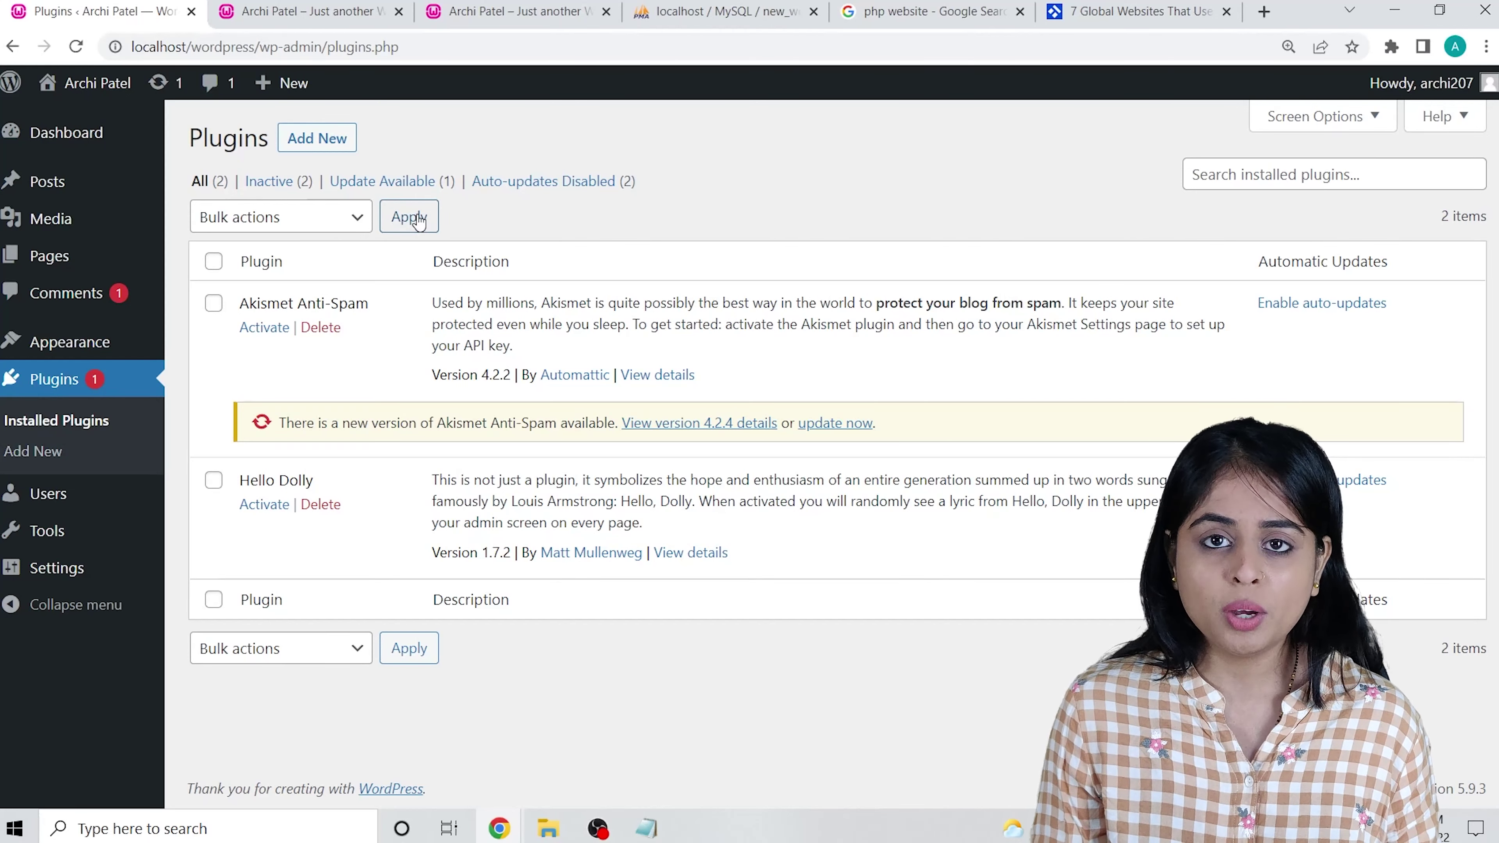
# Bulk-delete both installed plugins, Akismet Anti-Spam and Hello Dolly.
pyautogui.click(213, 261)
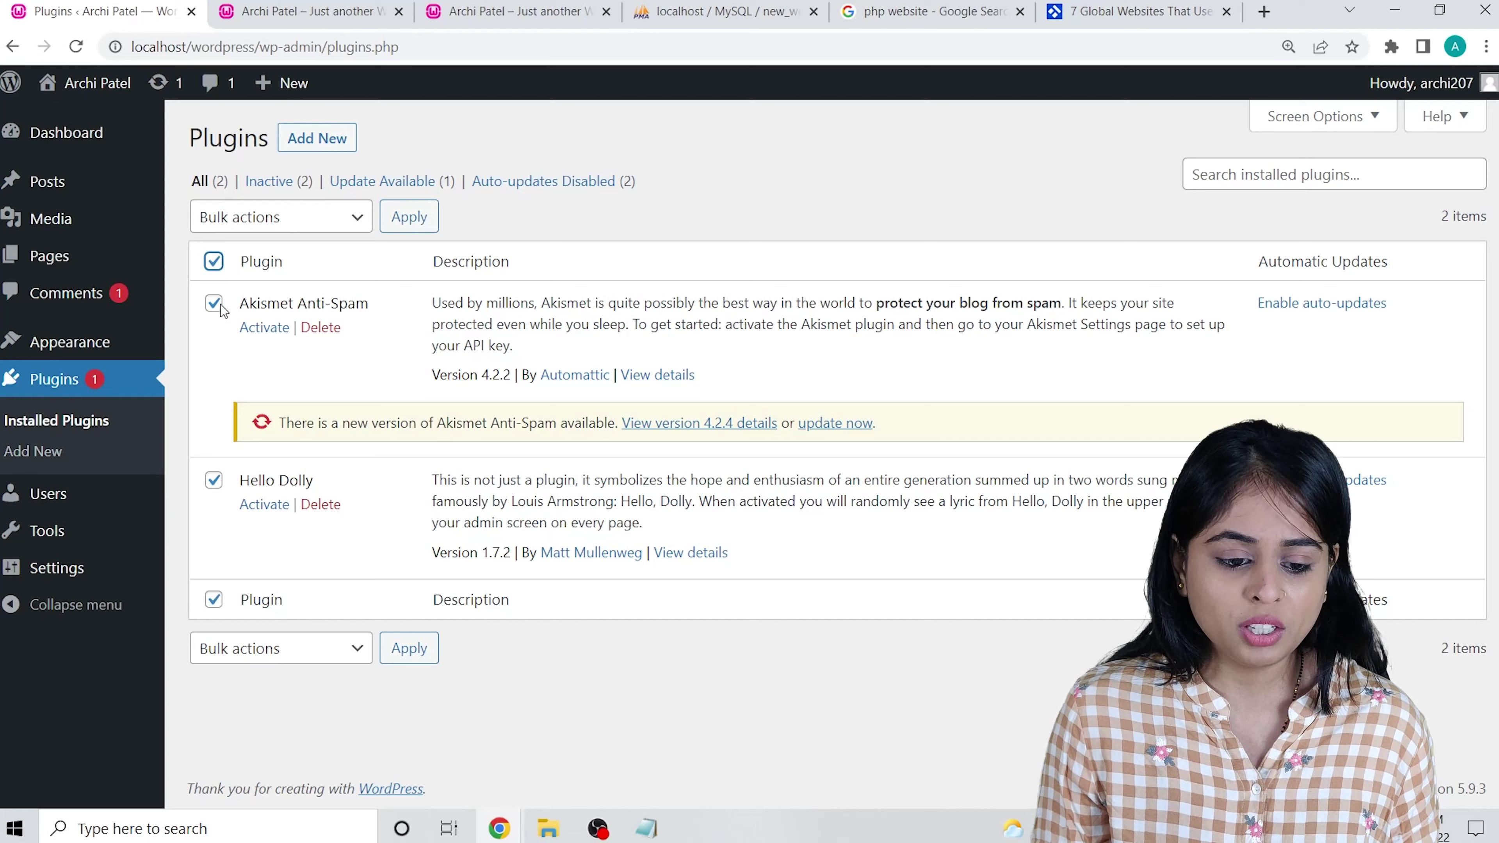
pyautogui.click(350, 663)
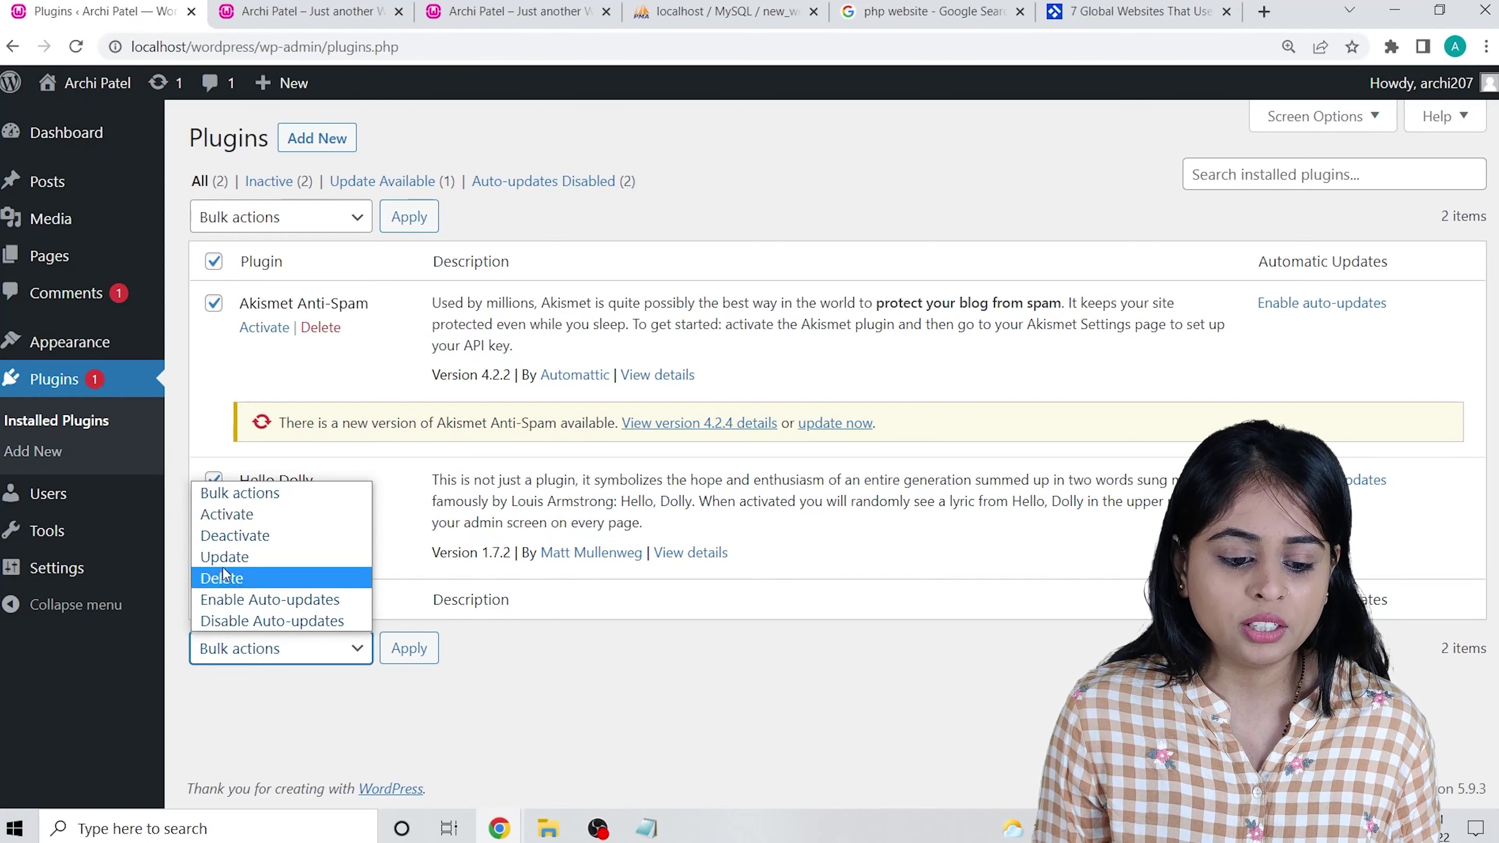
pyautogui.click(231, 578)
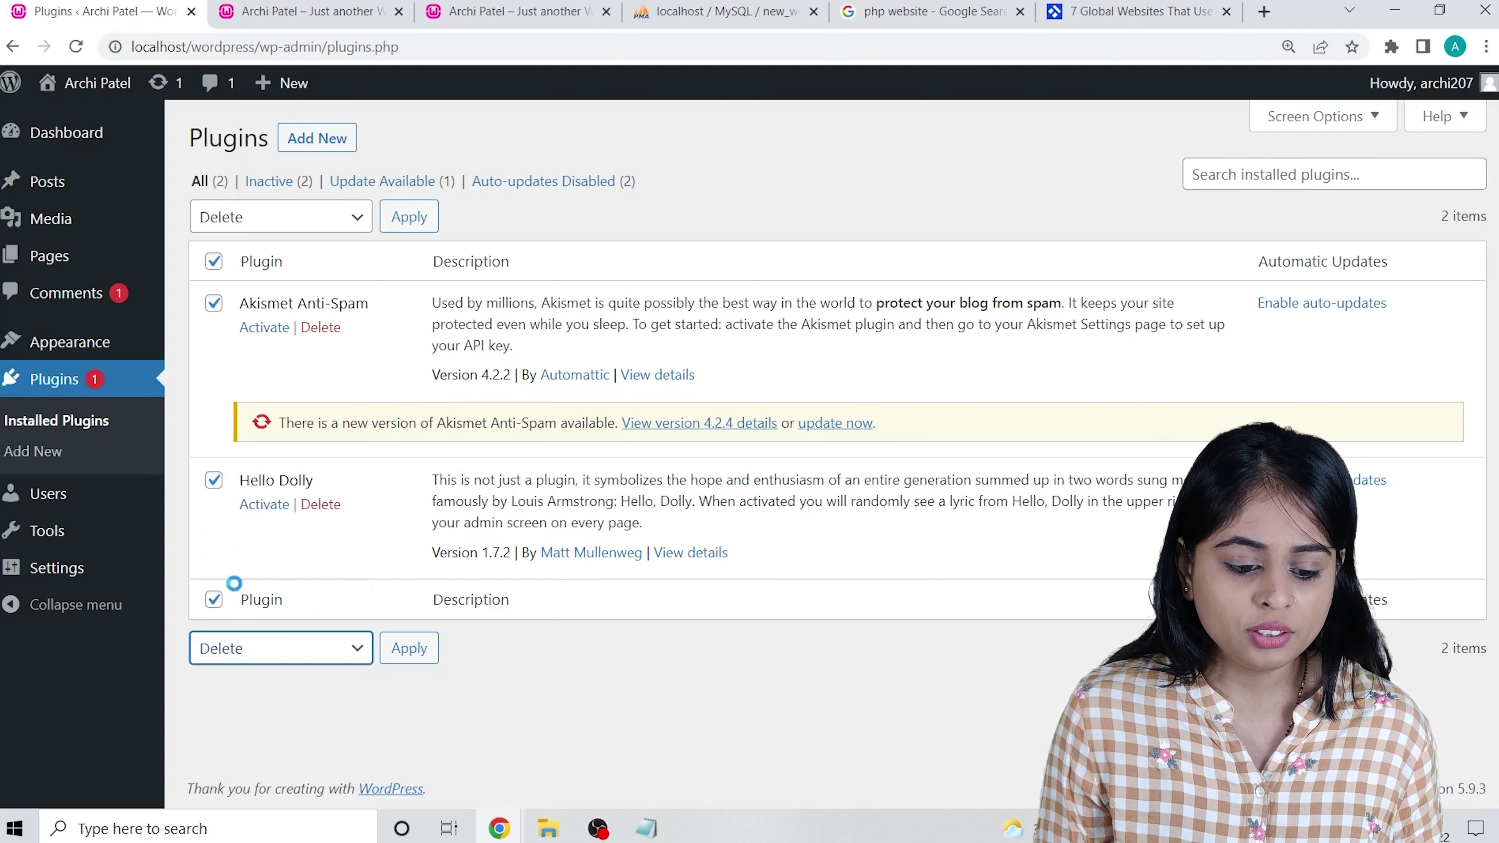
pyautogui.click(401, 656)
pyautogui.click(846, 177)
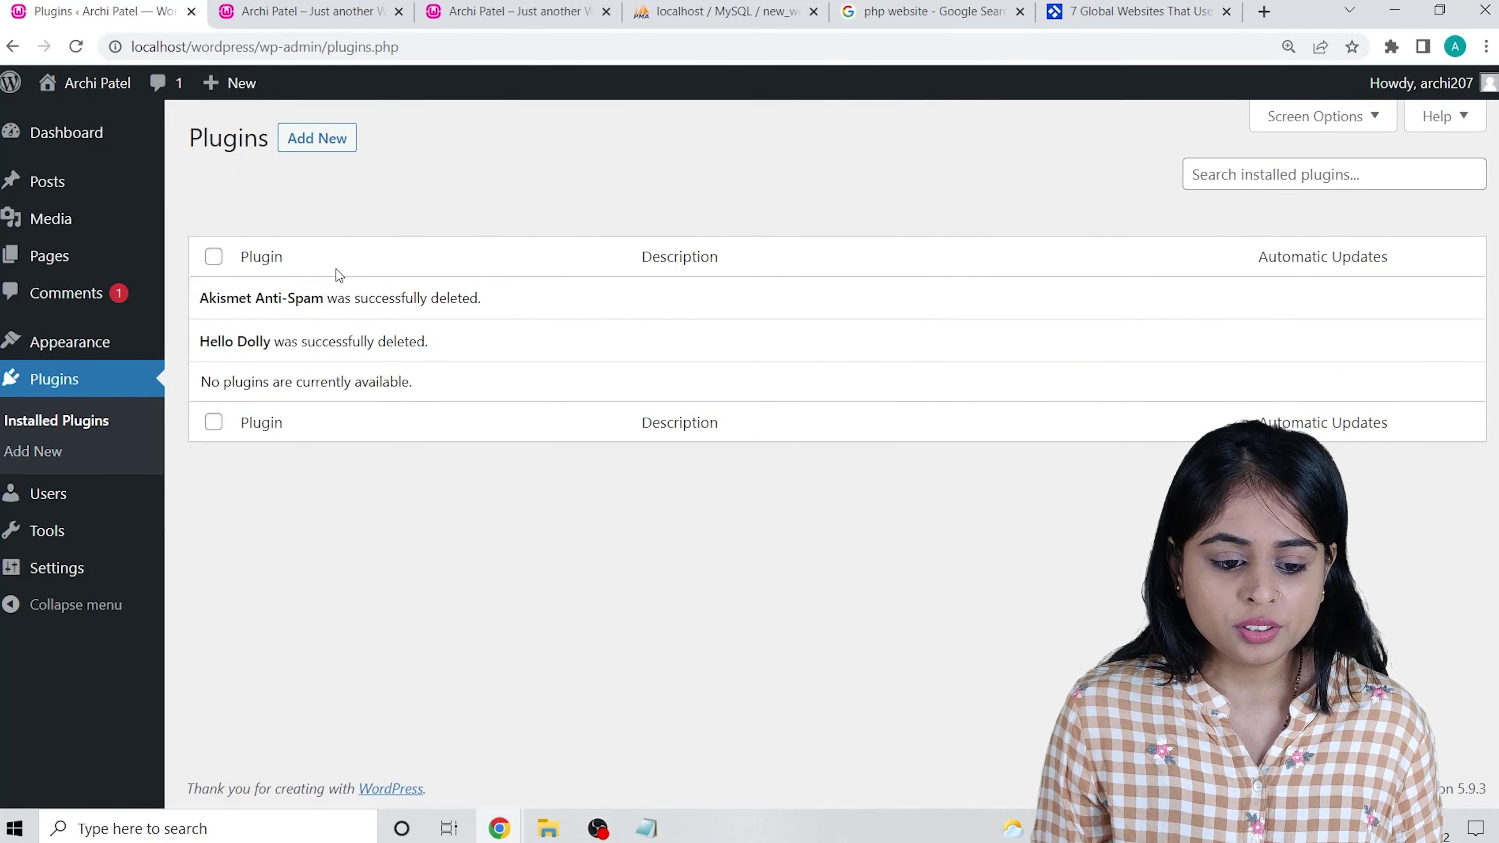
pyautogui.moveTo(98, 509)
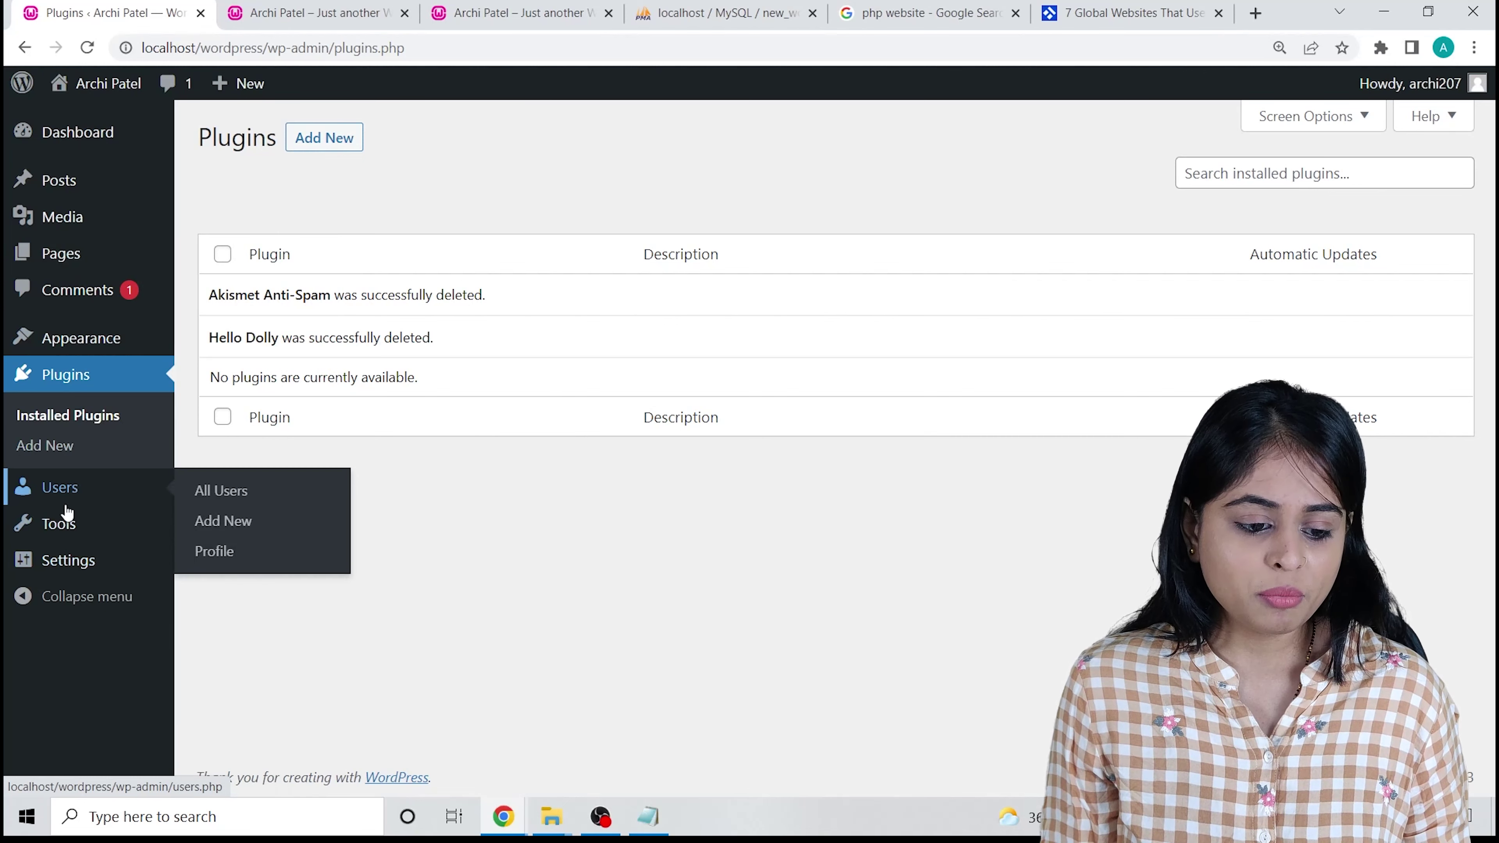
pyautogui.moveTo(68, 570)
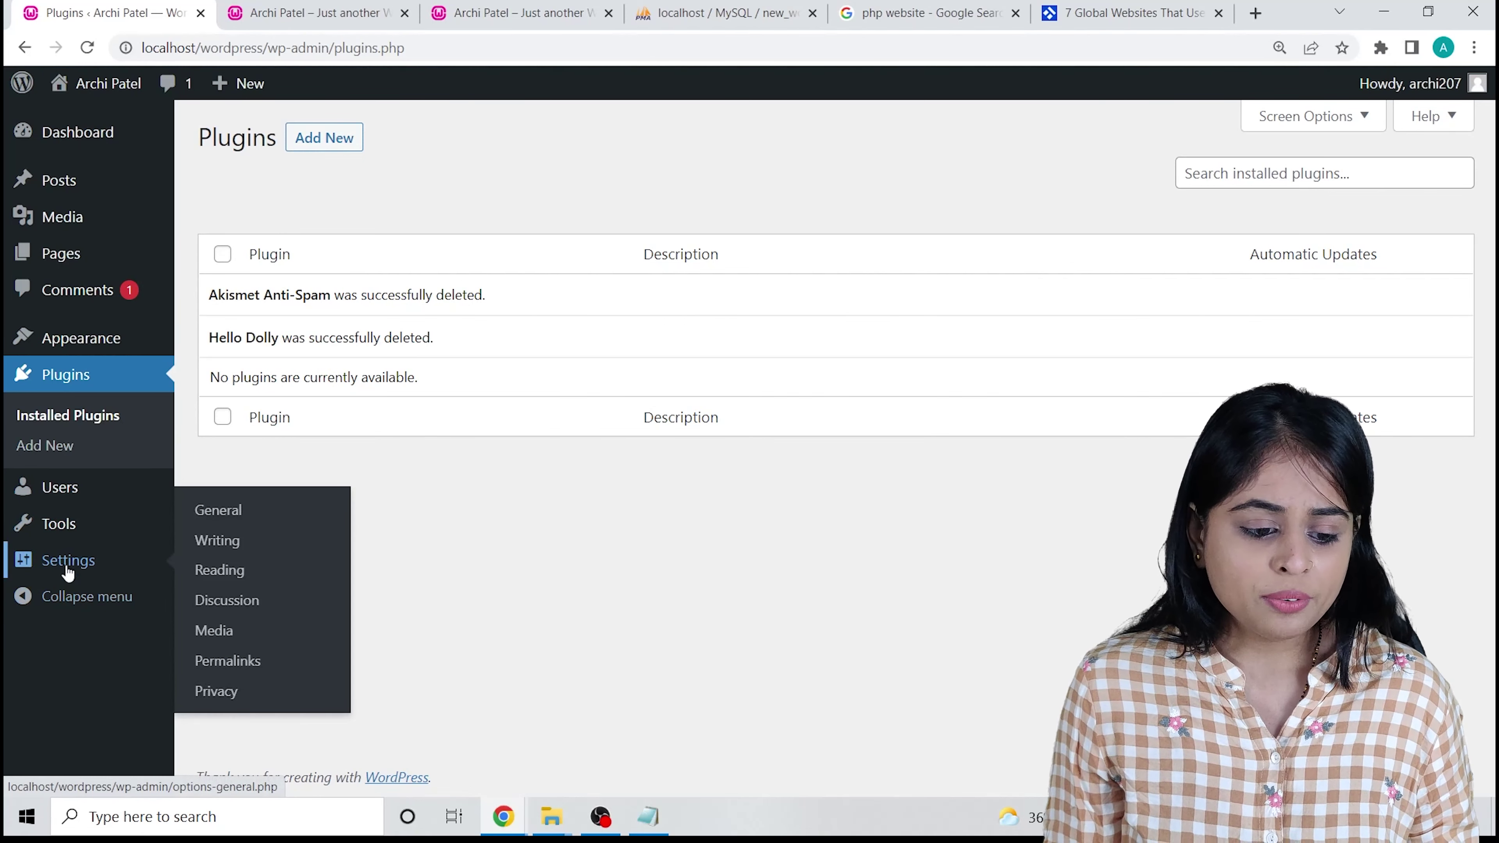
# In General Settings, replace the tagline with 'Be whatever you want and enjoy your self!'.
pyautogui.click(243, 511)
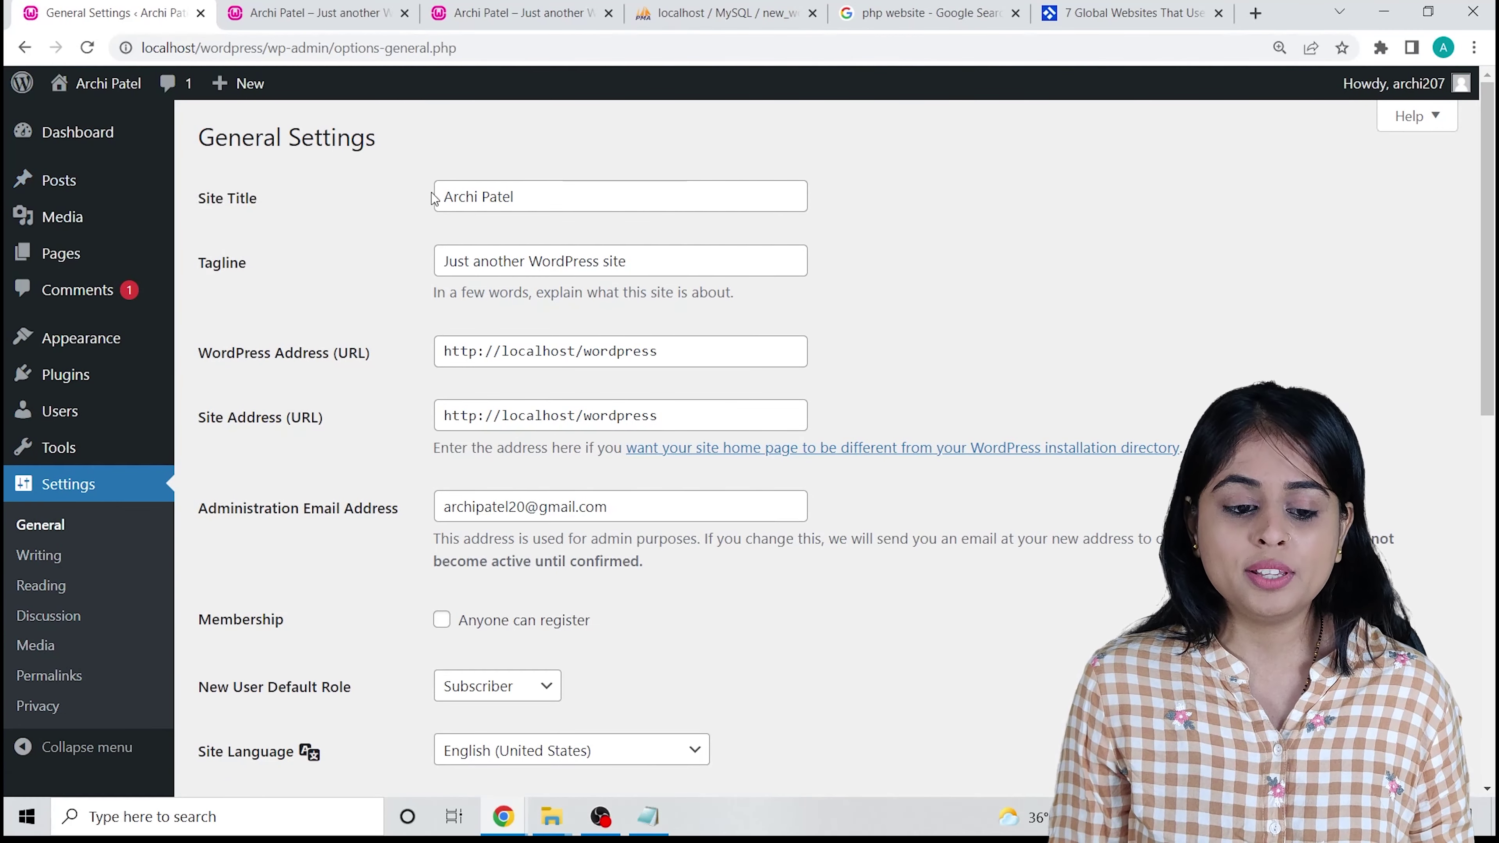
pyautogui.click(593, 205)
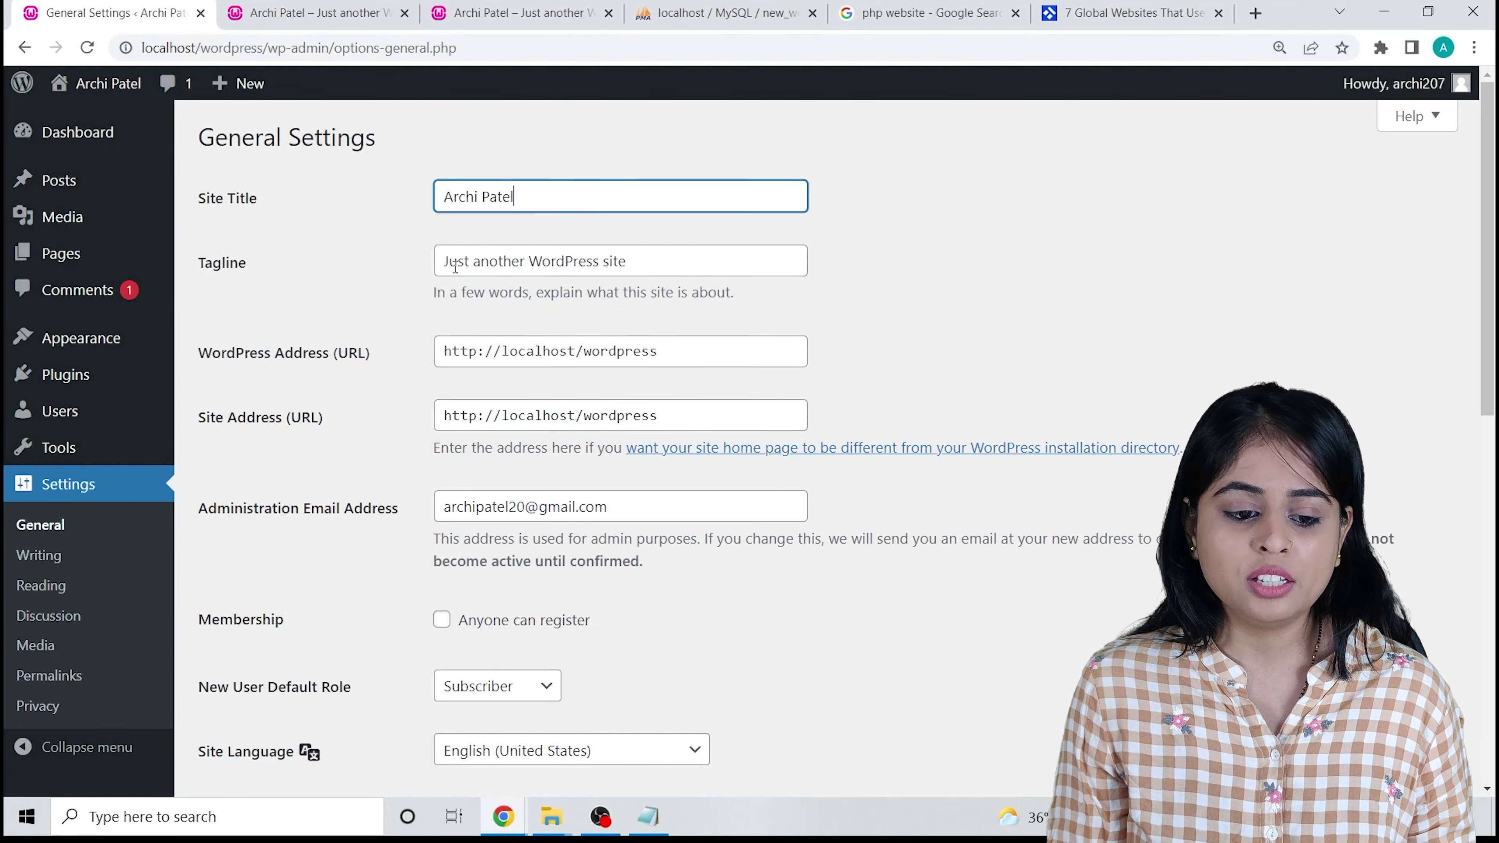
pyautogui.click(723, 276)
pyautogui.moveTo(459, 260); pyautogui.dragTo(823, 230)
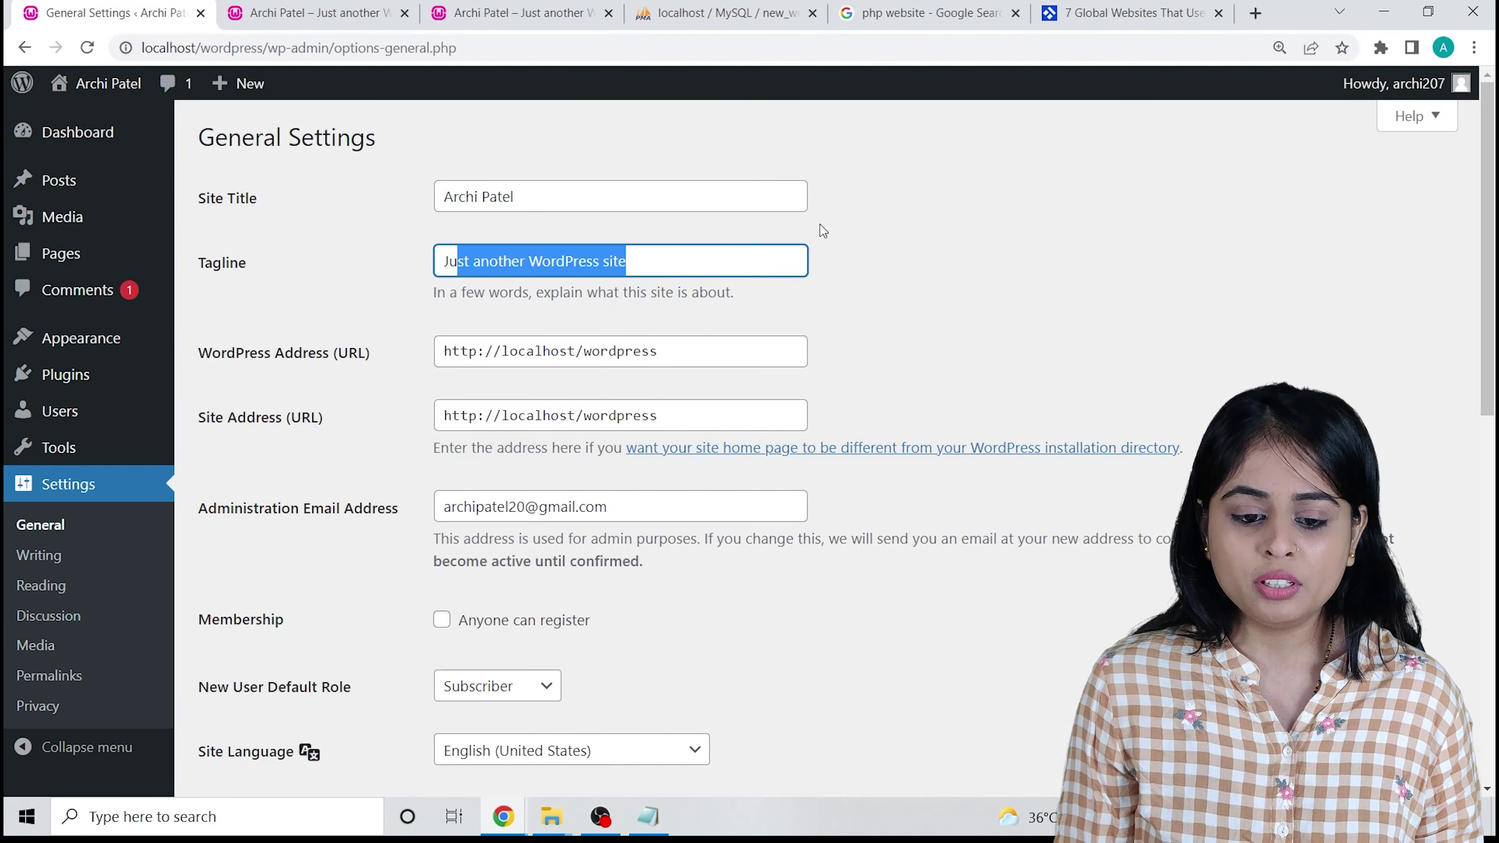
pyautogui.press('BackSpace')
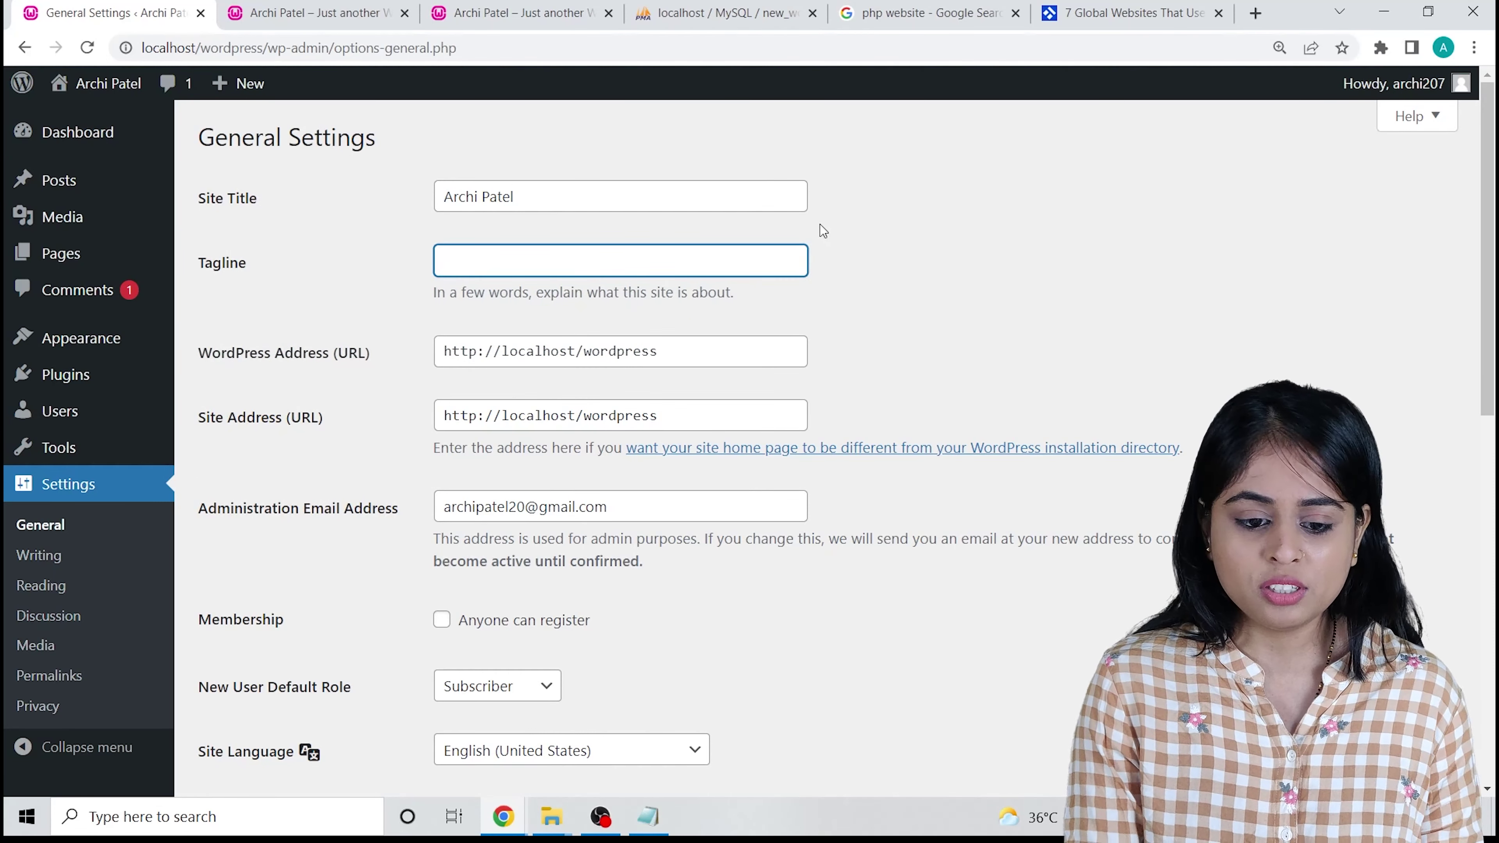
pyautogui.write('B')
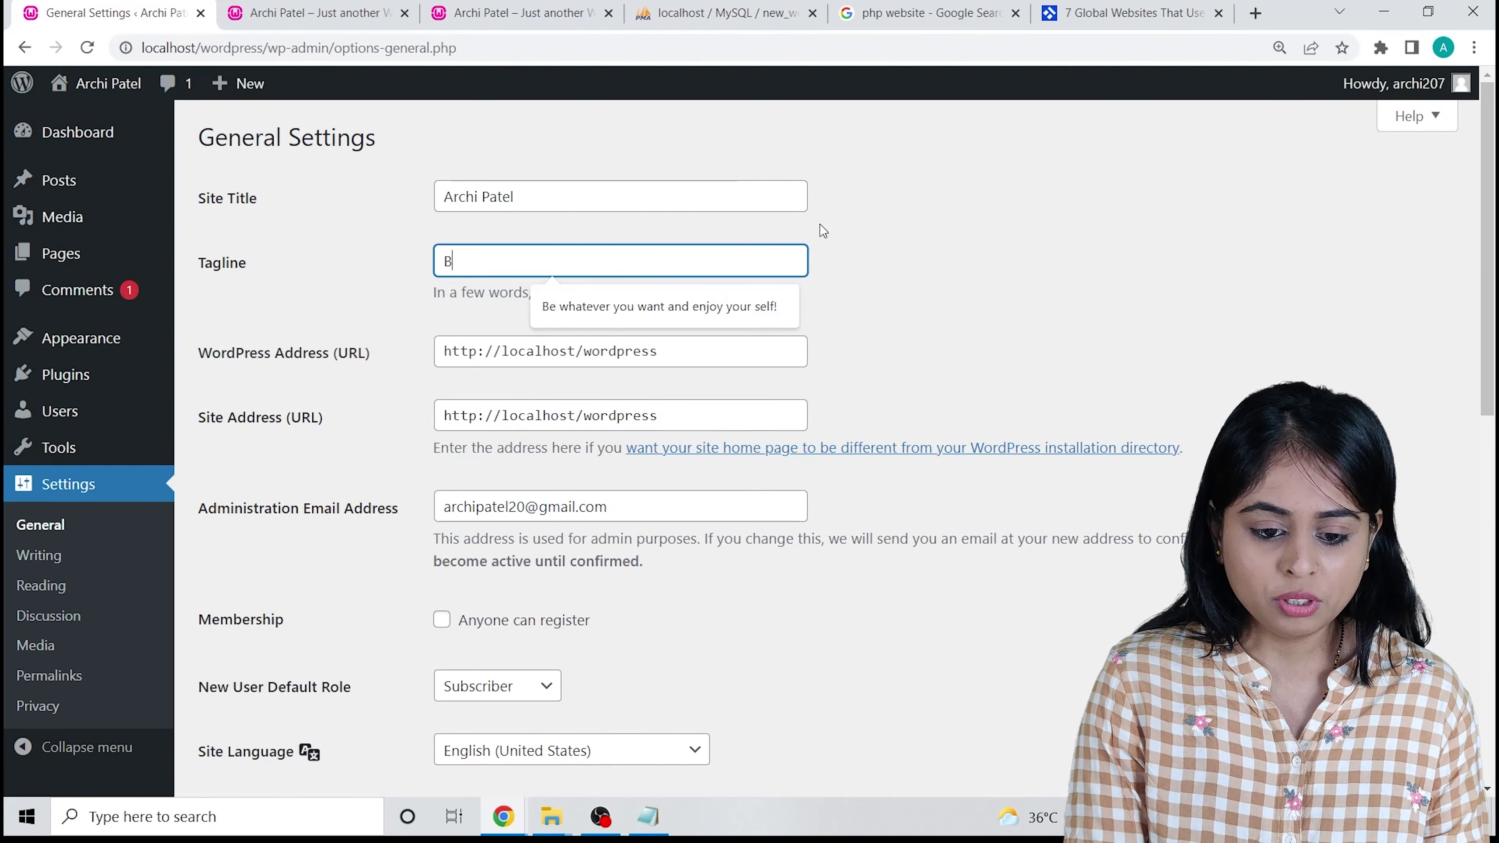
pyautogui.click(733, 300)
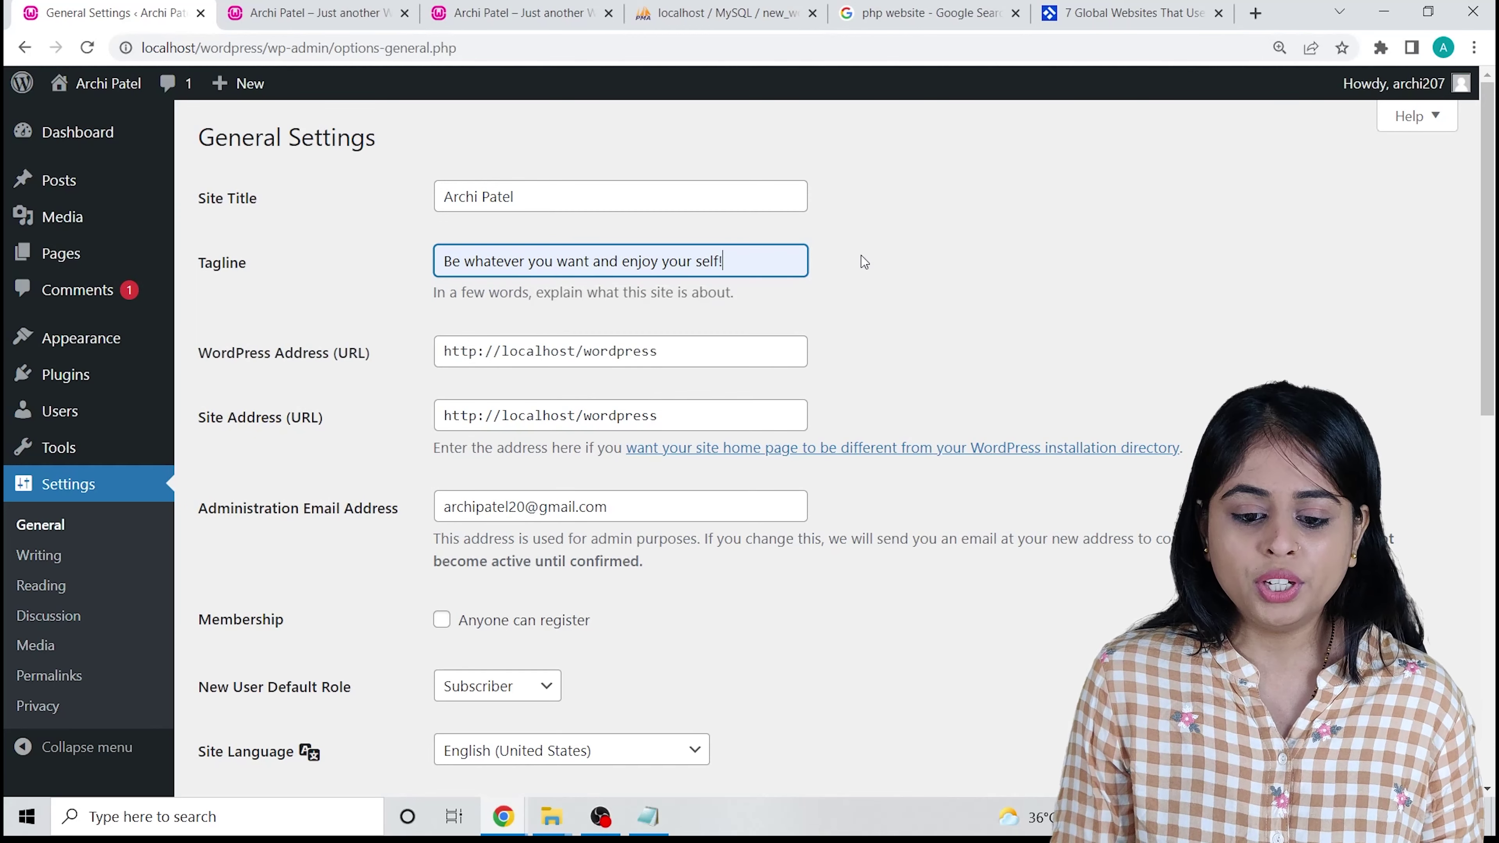
# Review the WordPress Address and Site Address values, then save the general settings.
pyautogui.scroll(-2, 503, 310)
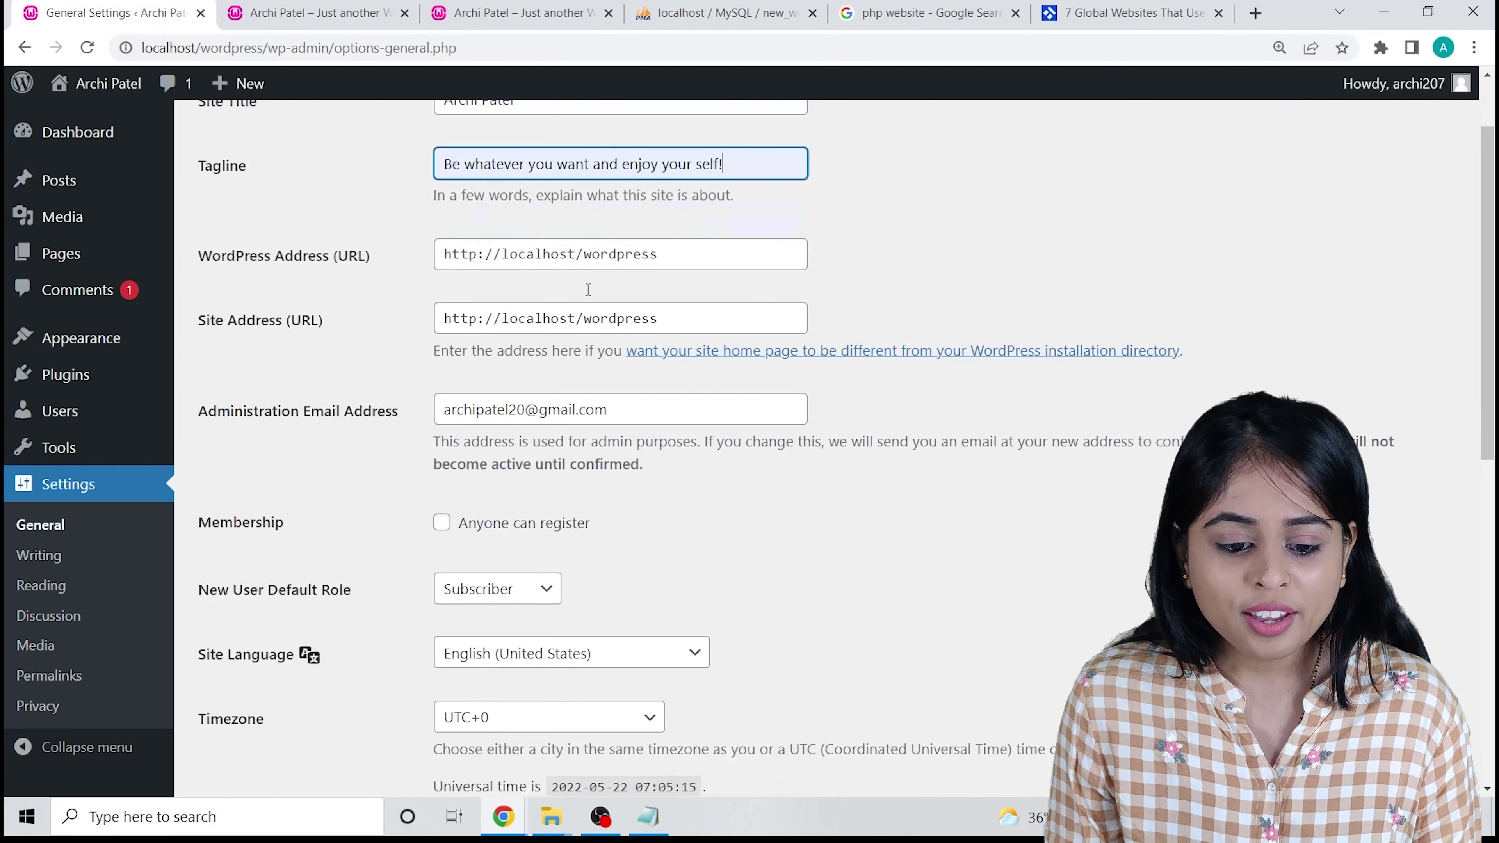
pyautogui.scroll(-2, 287, 266)
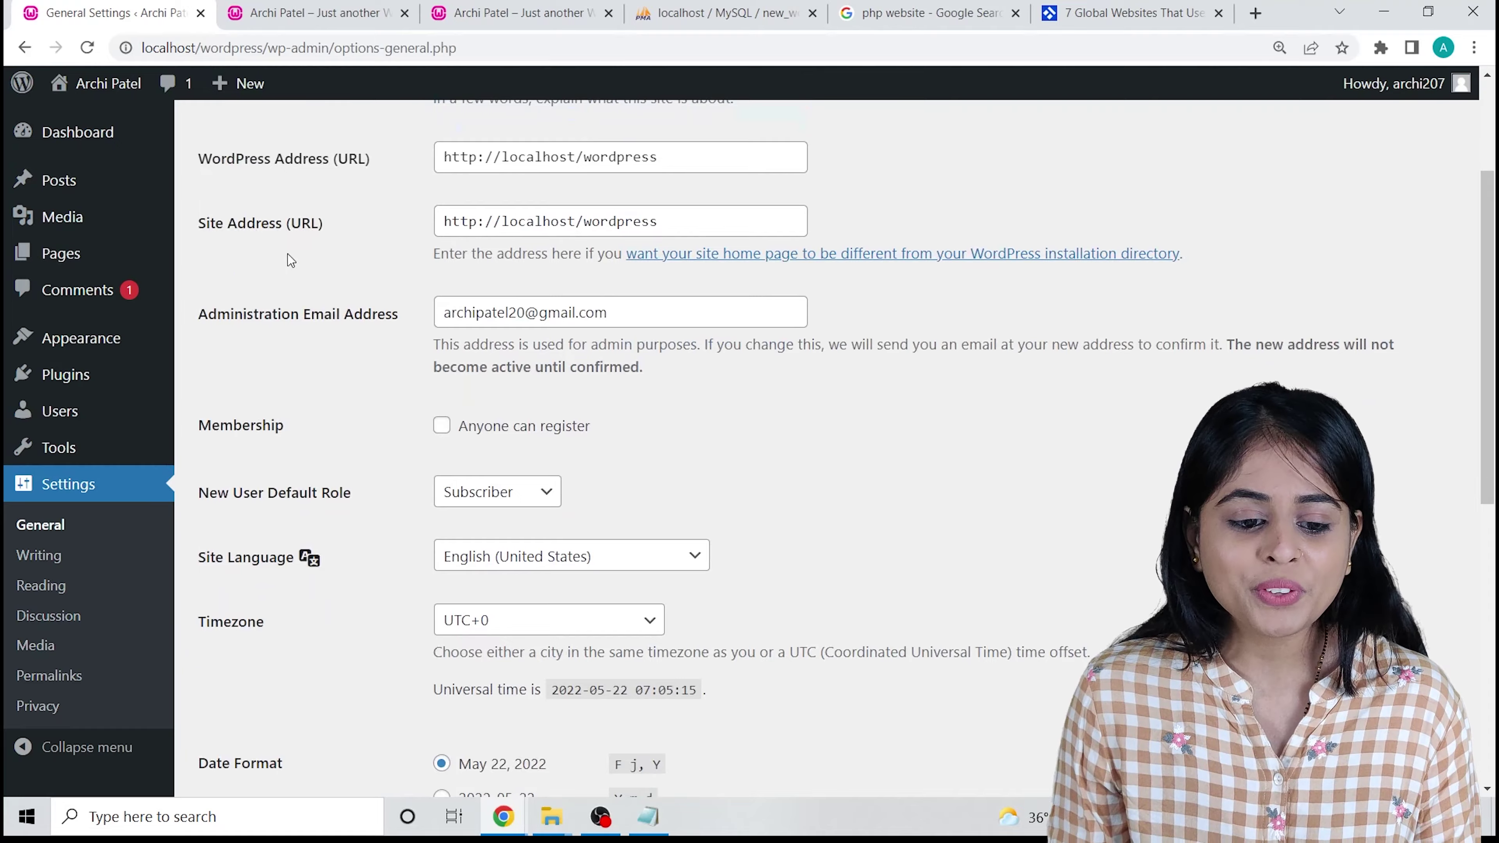
pyautogui.scroll(4, 288, 258)
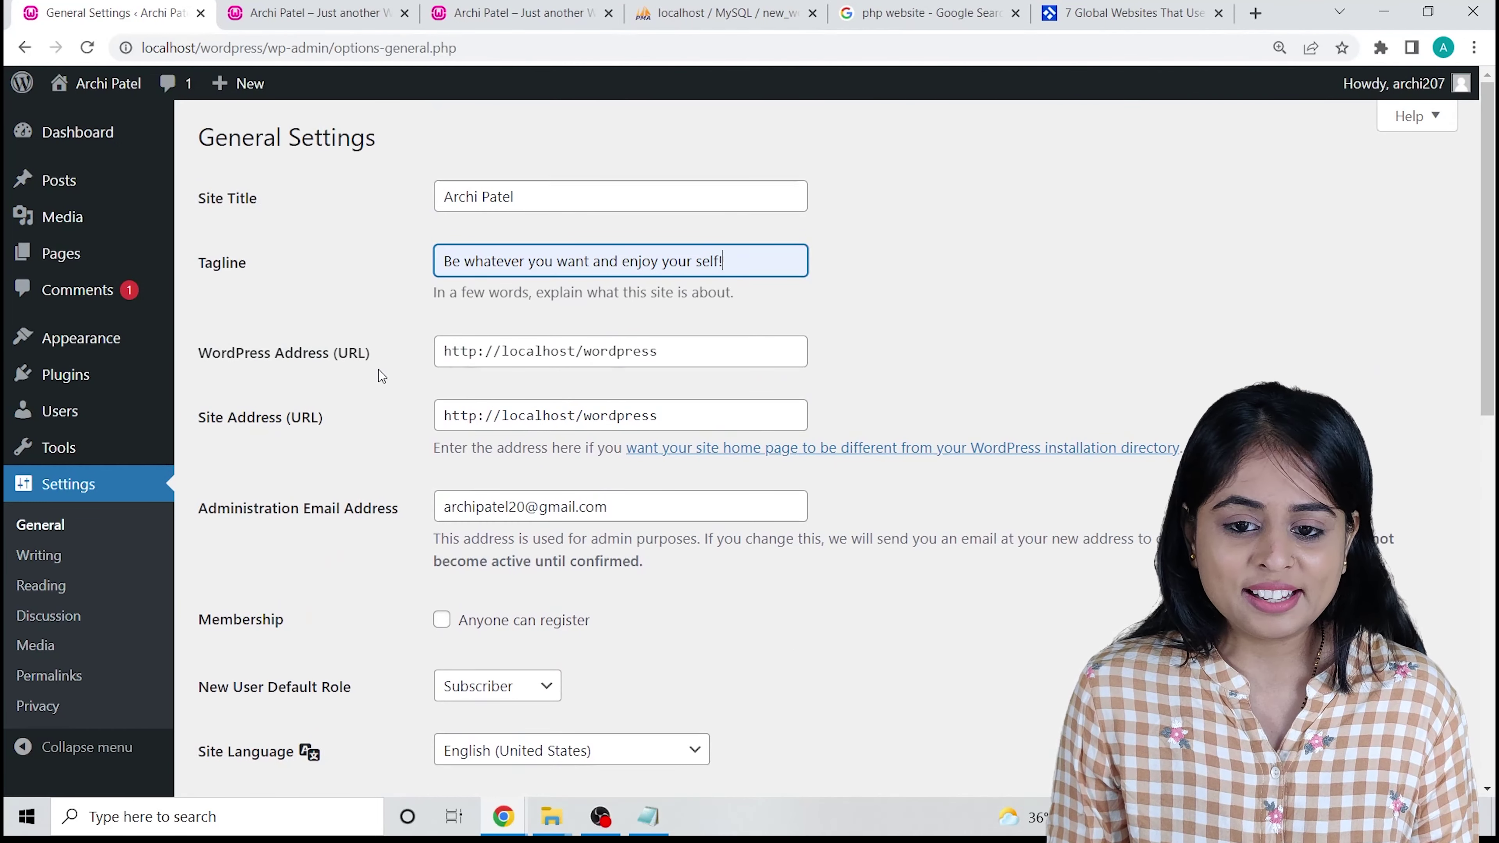
pyautogui.click(695, 356)
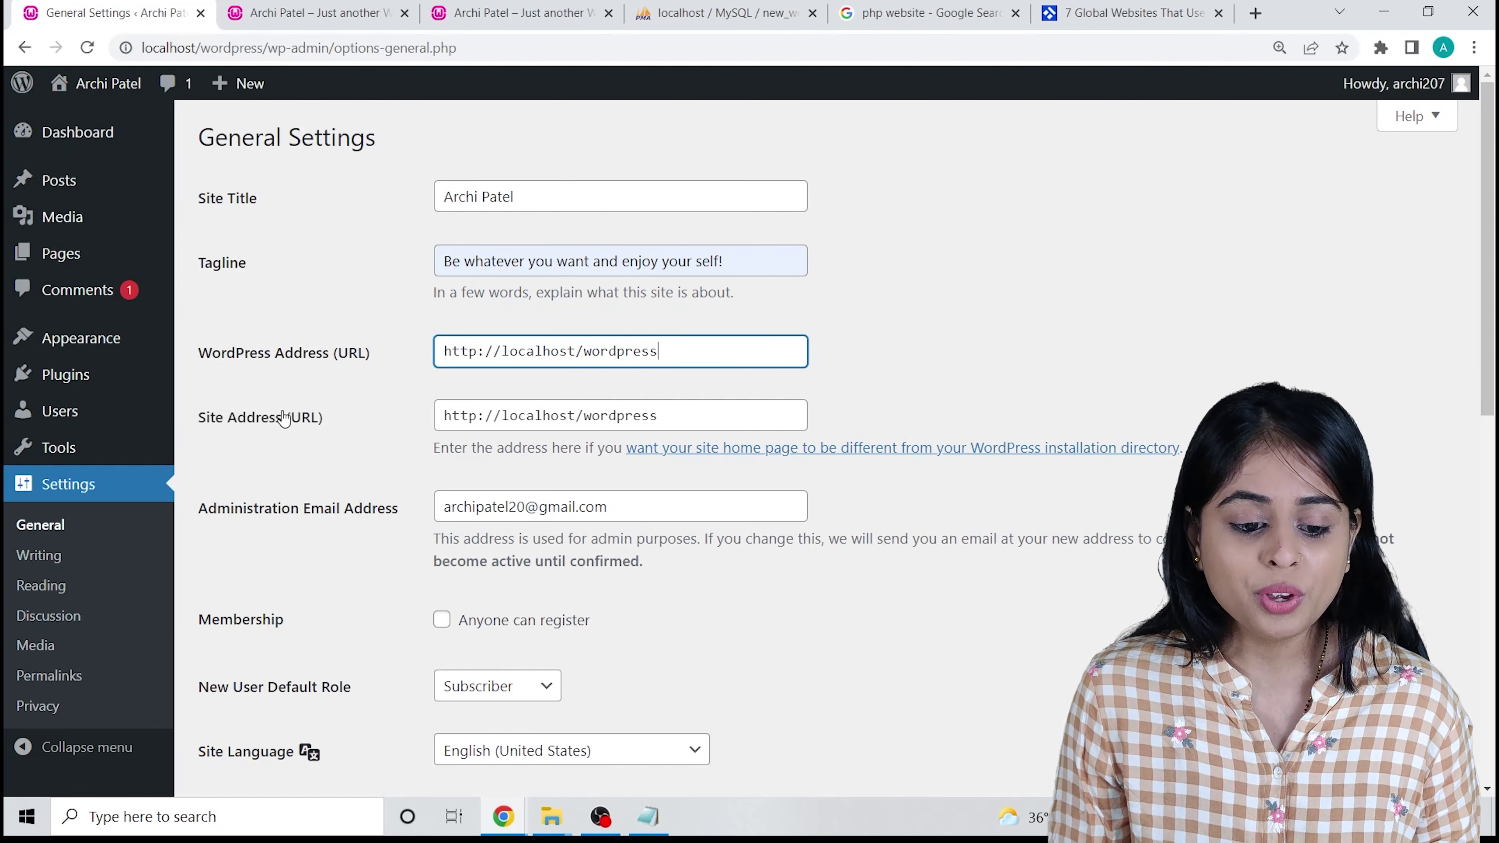
pyautogui.scroll(-3, 532, 384)
pyautogui.click(726, 213)
pyautogui.scroll(-5, 679, 354)
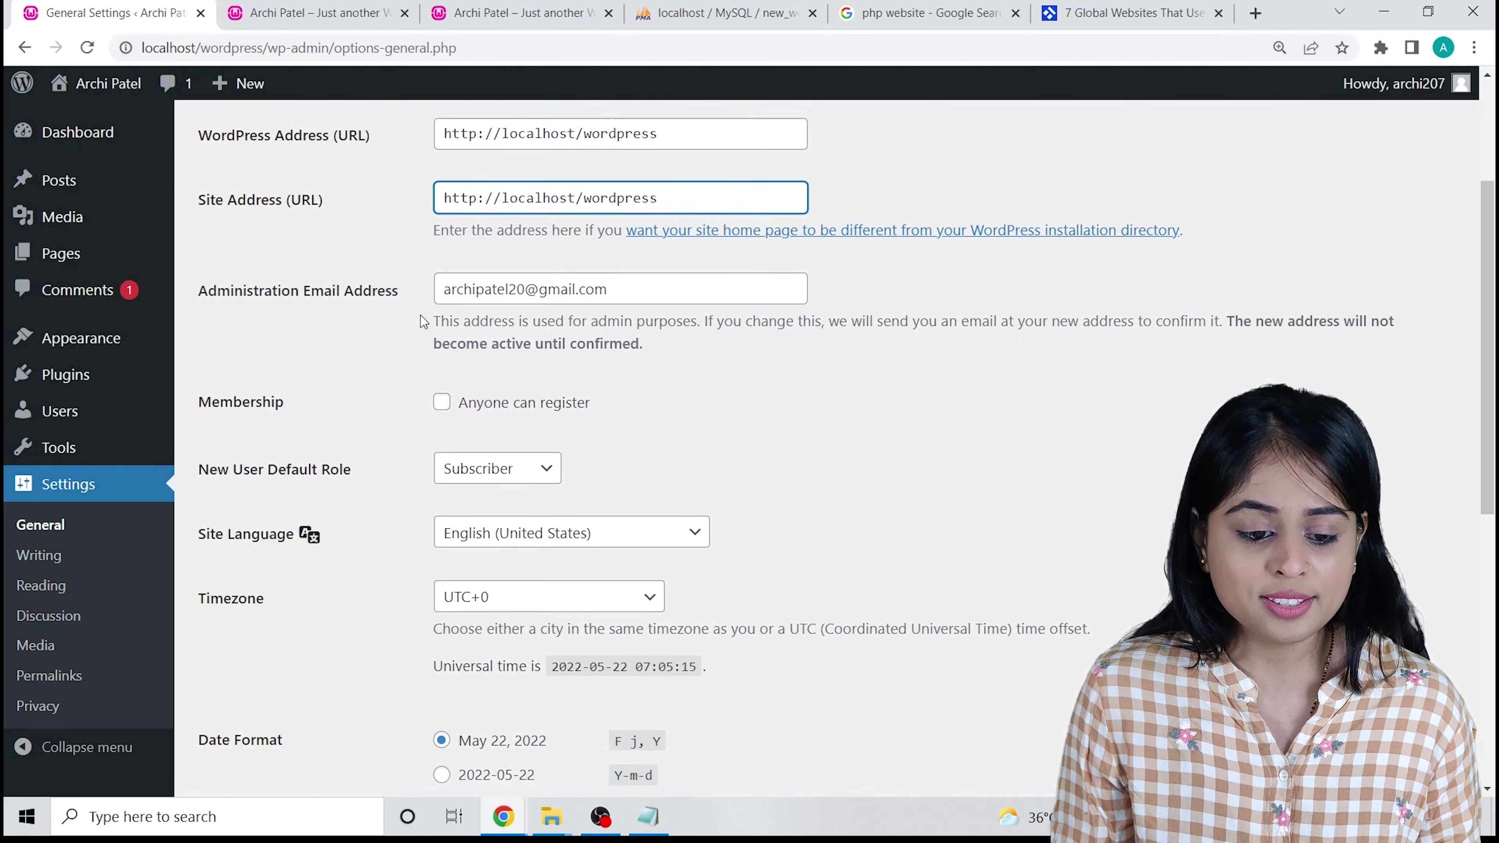
pyautogui.scroll(-5, 767, 425)
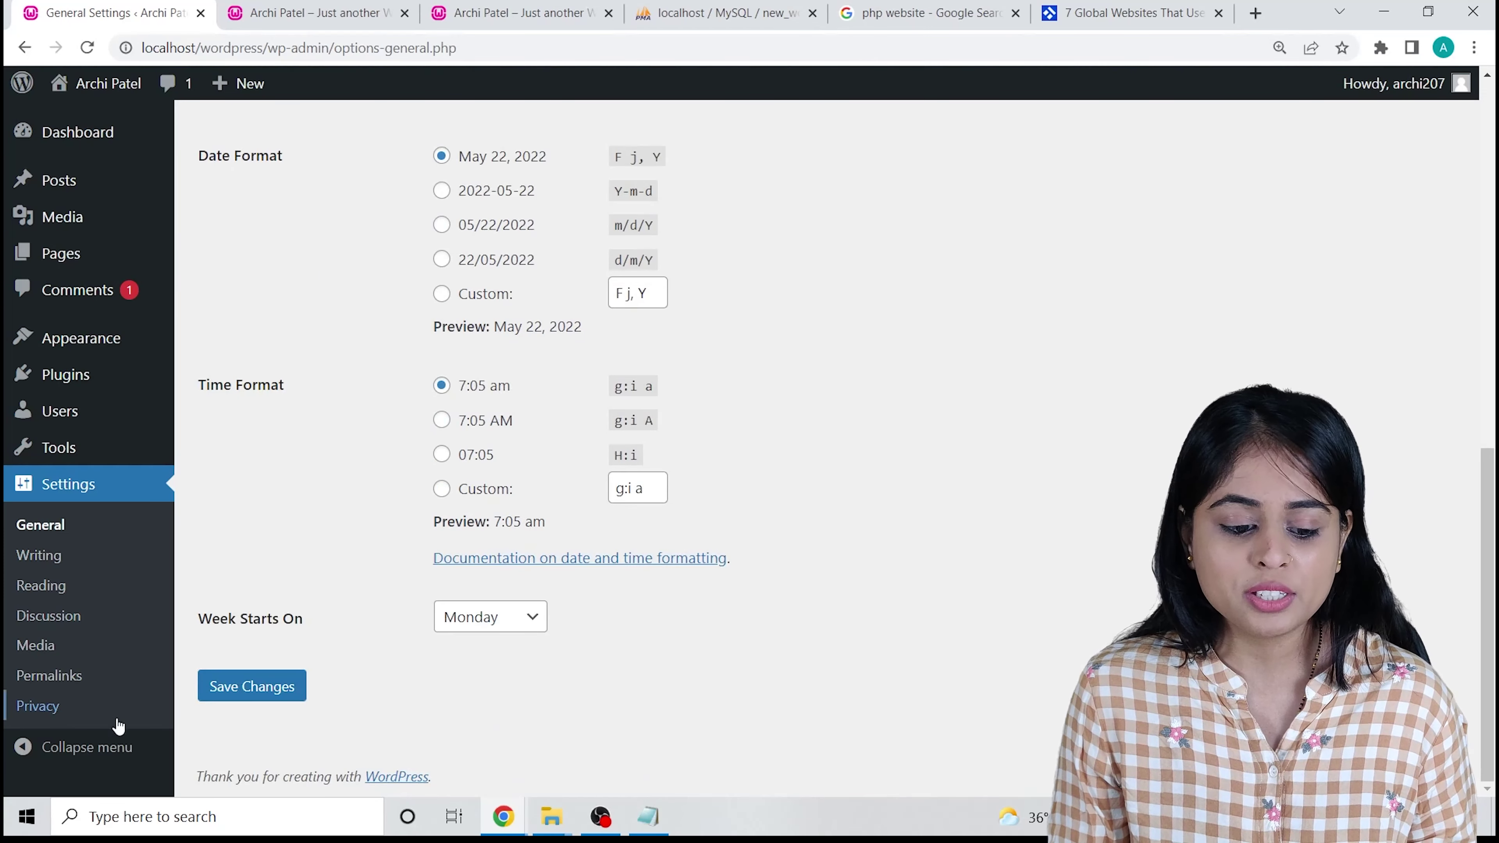
pyautogui.click(230, 685)
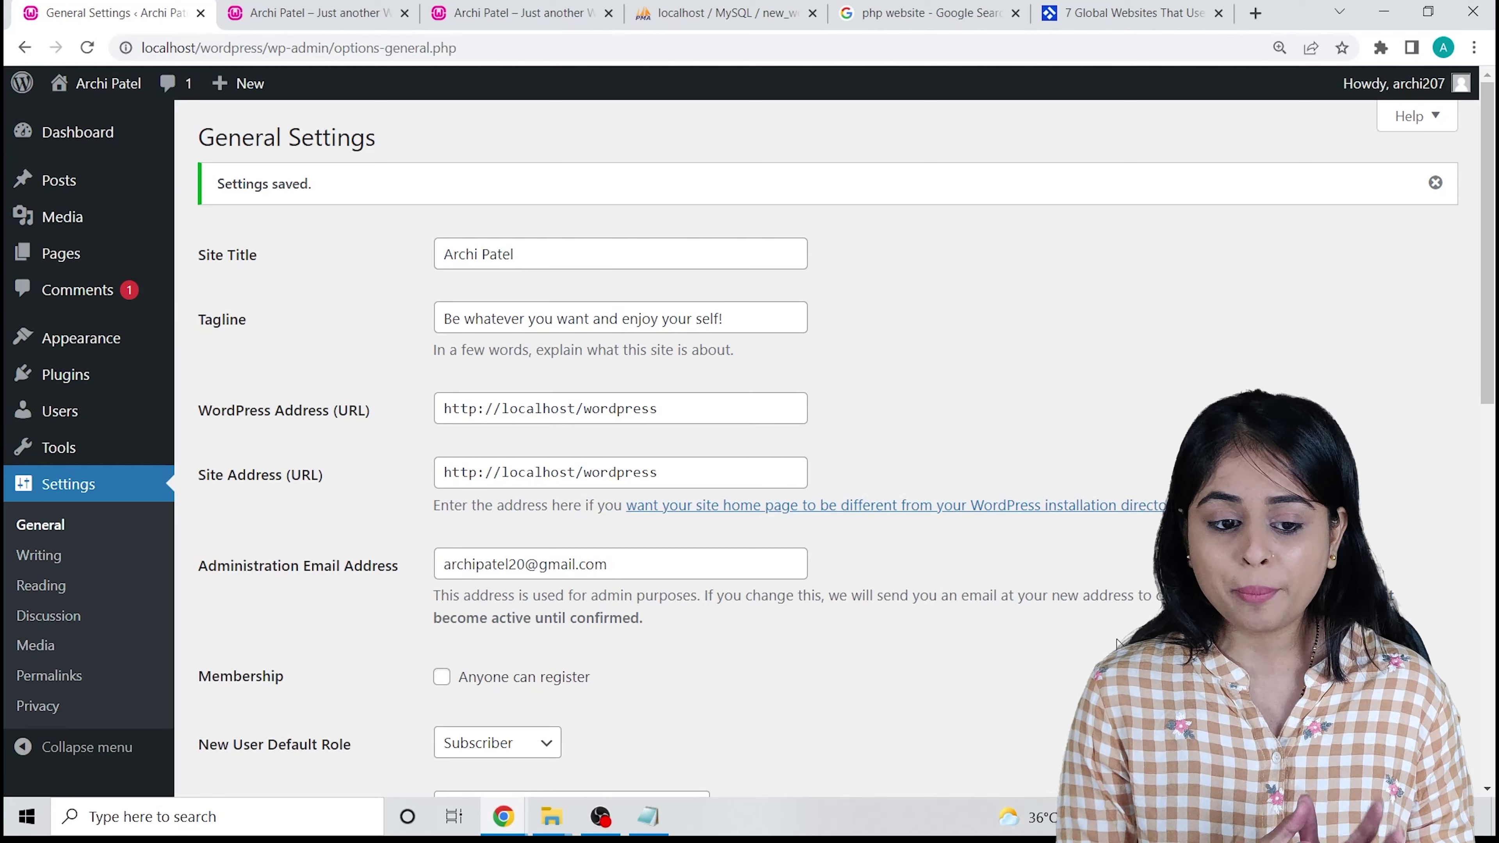
# Check the new tagline on the site's front page, then return to General Settings.
pyautogui.scroll(-2, 1117, 643)
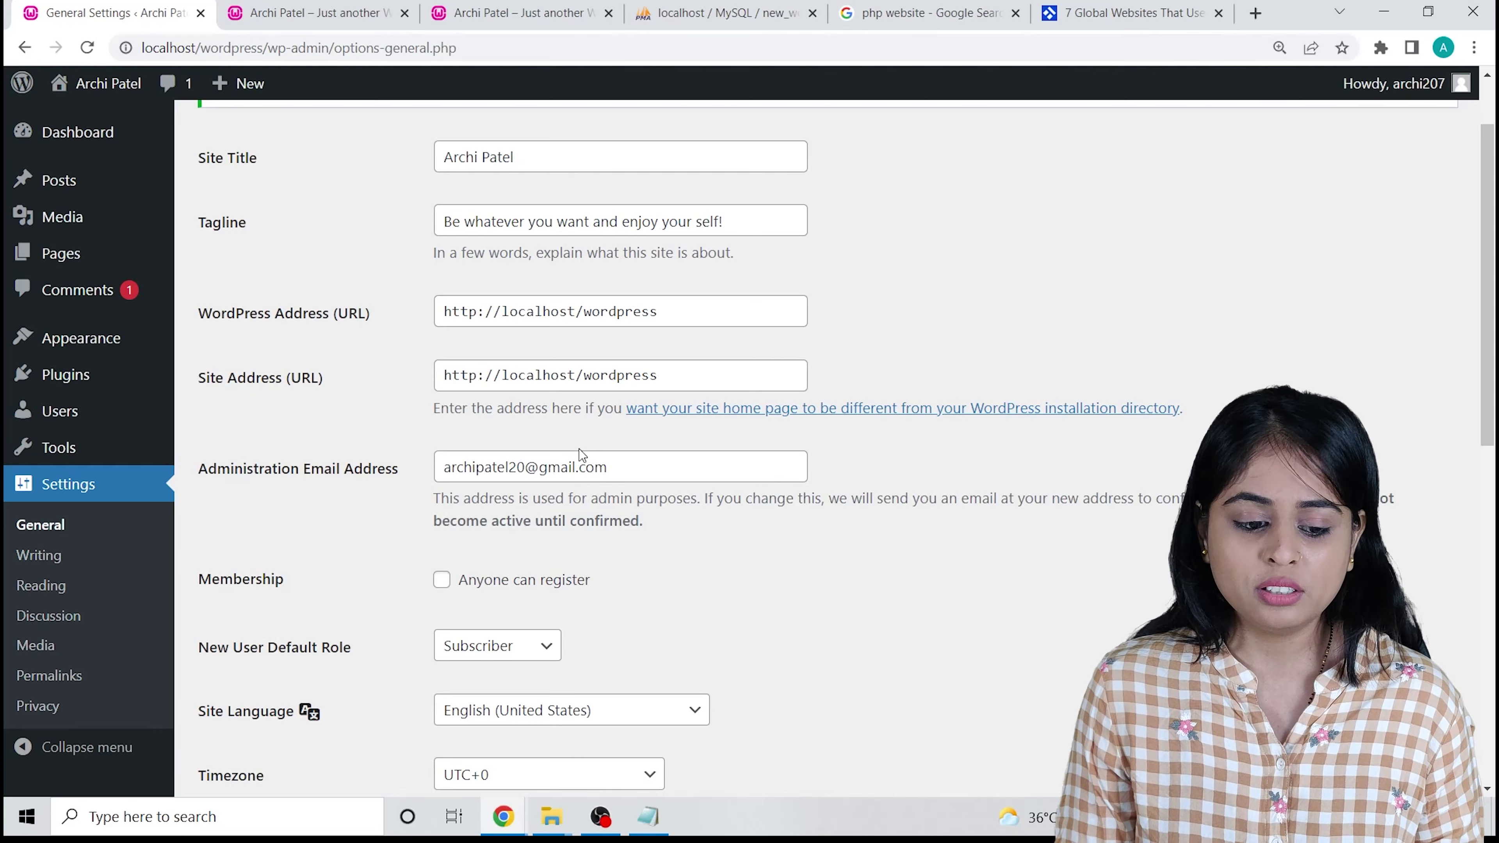
pyautogui.scroll(1, 491, 737)
pyautogui.scroll(-1, 491, 737)
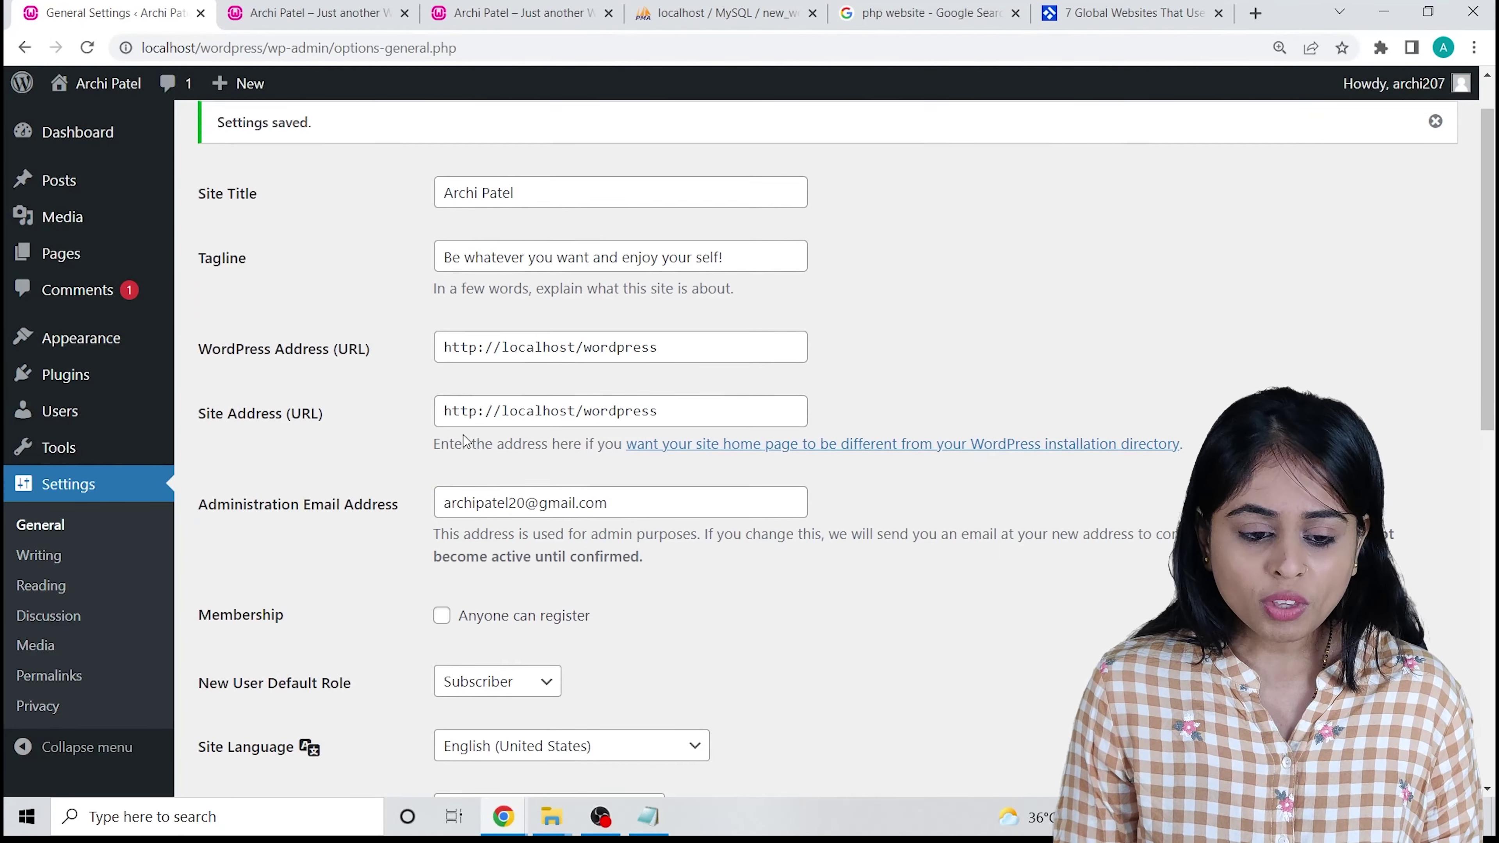
pyautogui.scroll(2, 39, 318)
pyautogui.click(335, 11)
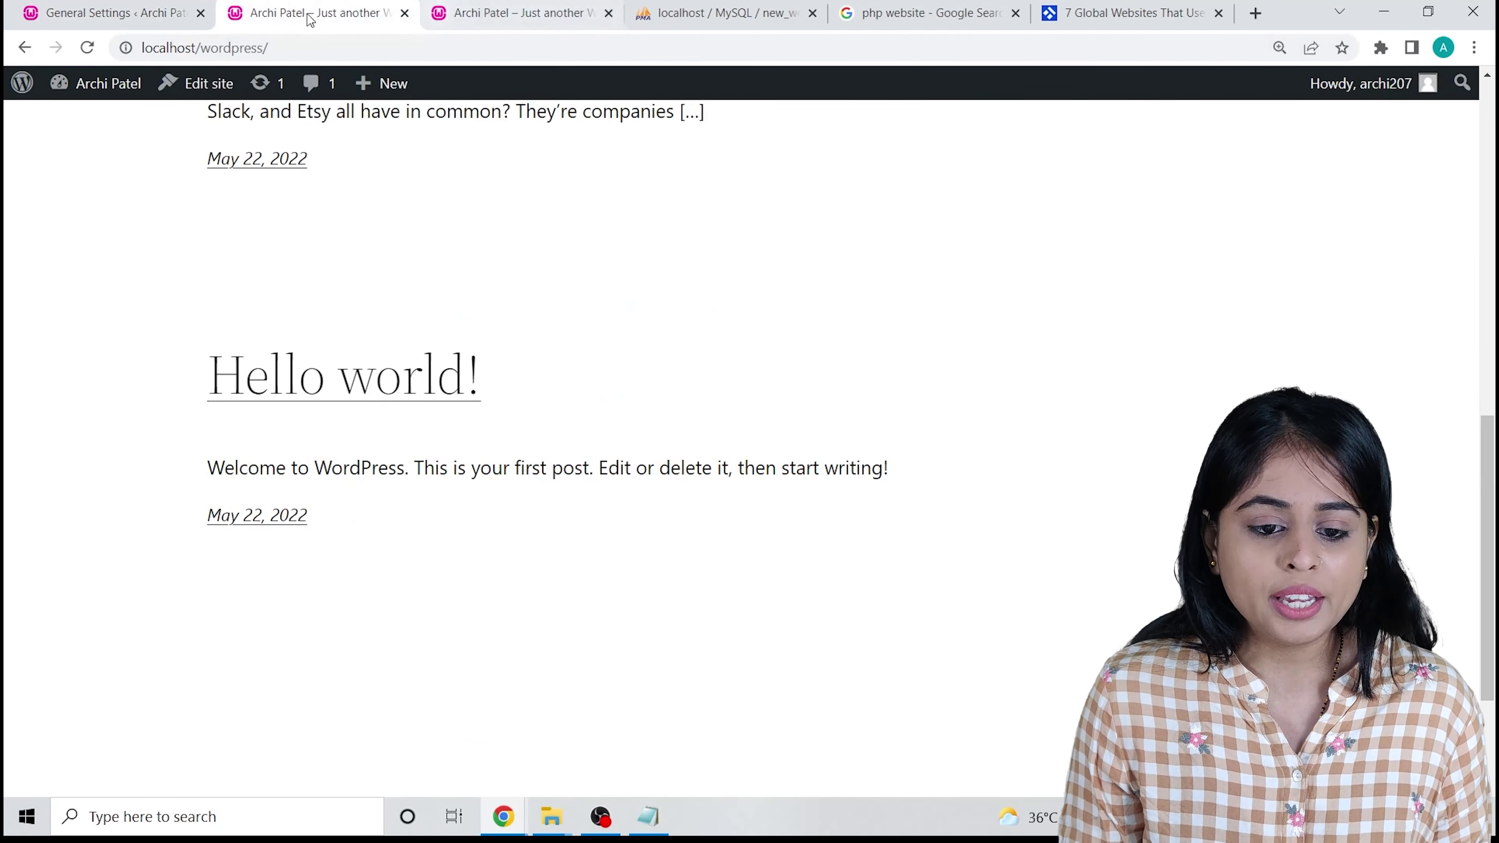
pyautogui.scroll(5, 442, 231)
pyautogui.scroll(5, 444, 227)
pyautogui.scroll(-12, 445, 224)
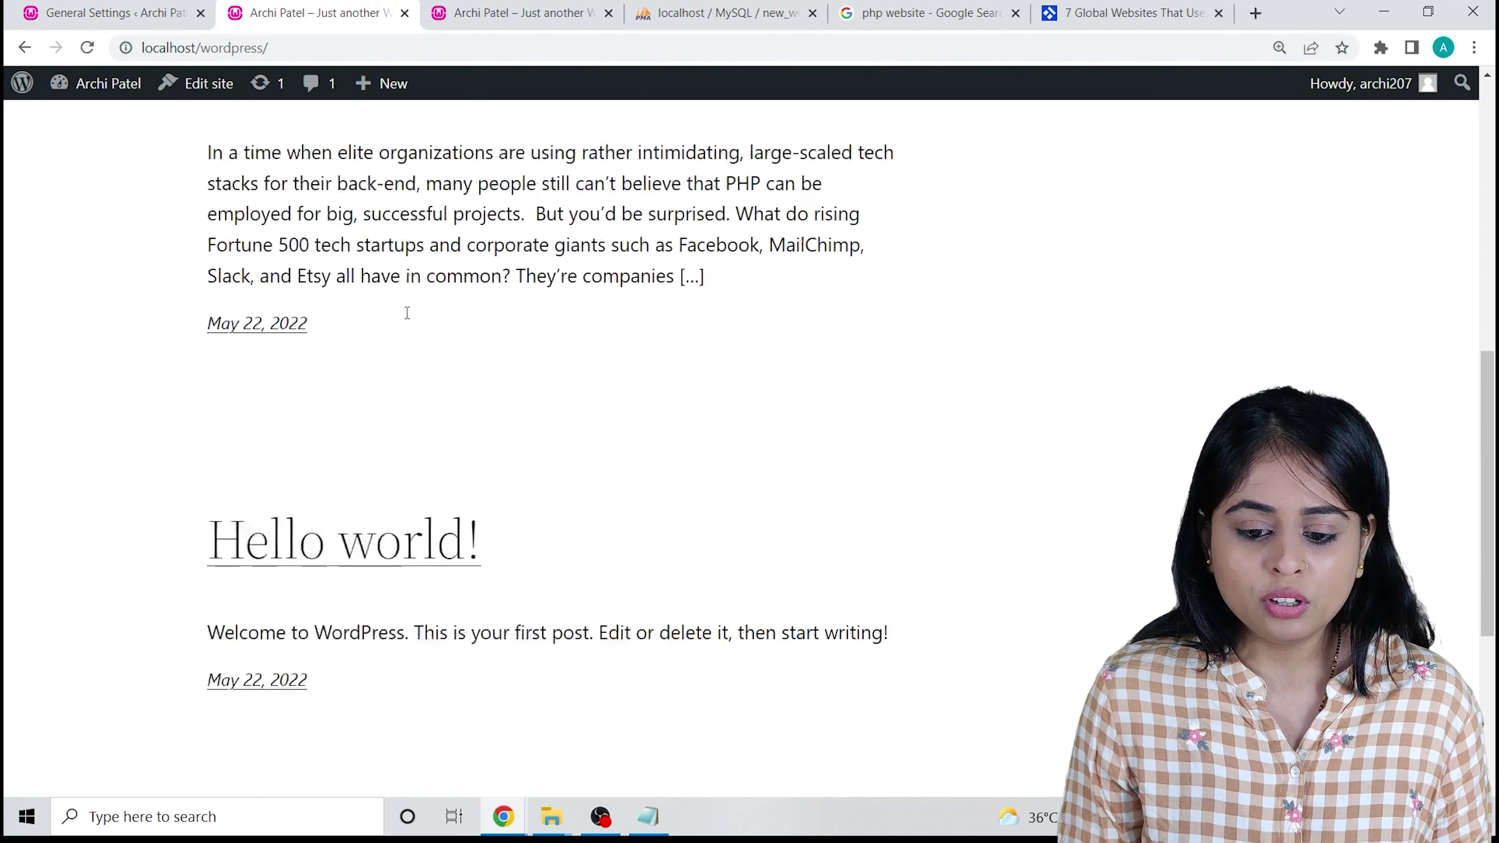
pyautogui.scroll(10, 408, 312)
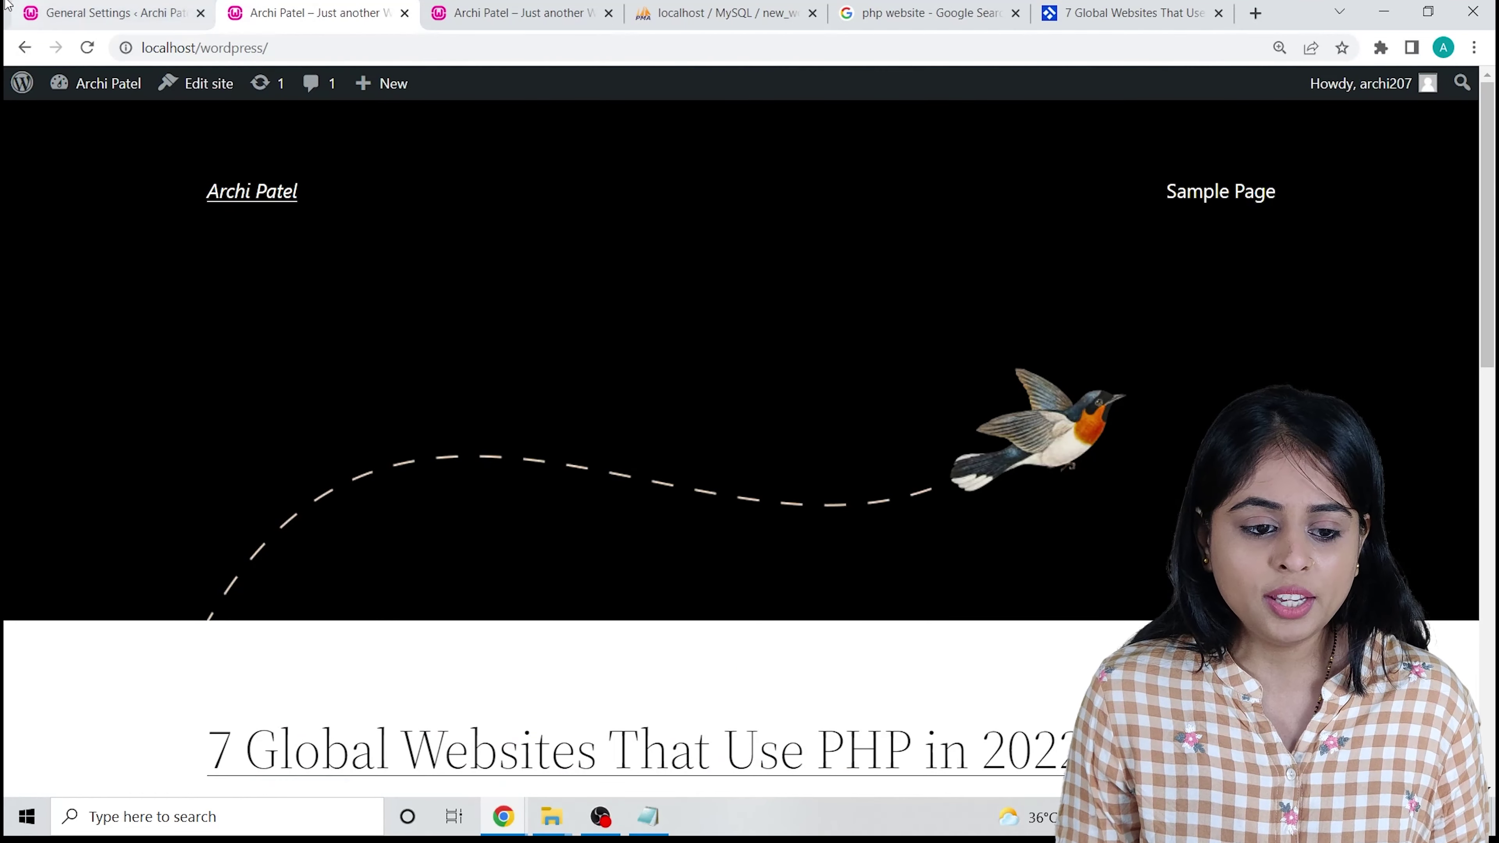
pyautogui.click(112, 12)
# Browse the Popular themes under Appearance > Themes > Add New back to the Hestia card.
pyautogui.moveTo(83, 338)
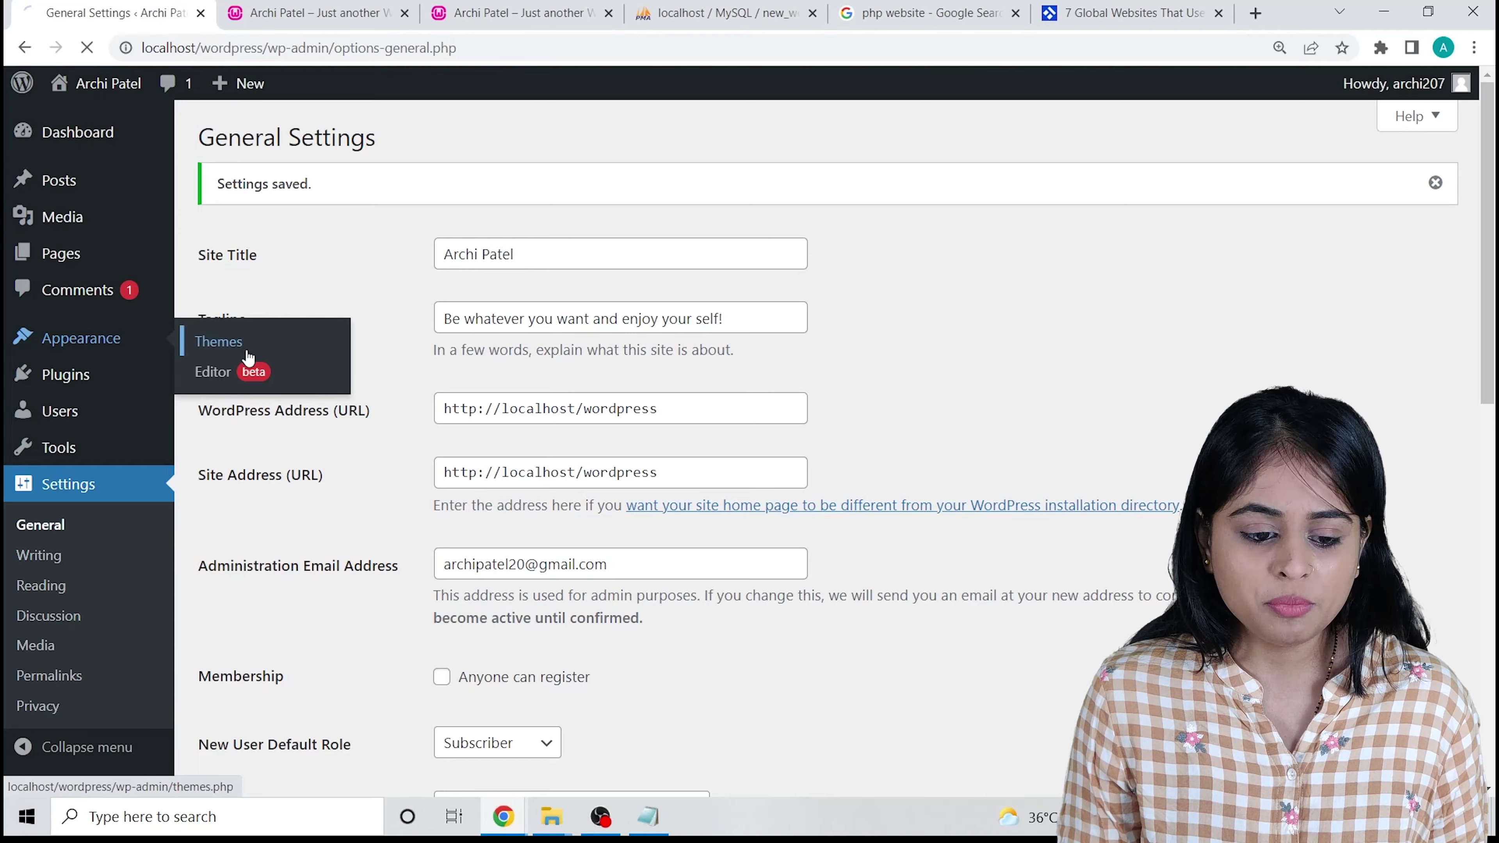
pyautogui.click(242, 346)
pyautogui.click(426, 137)
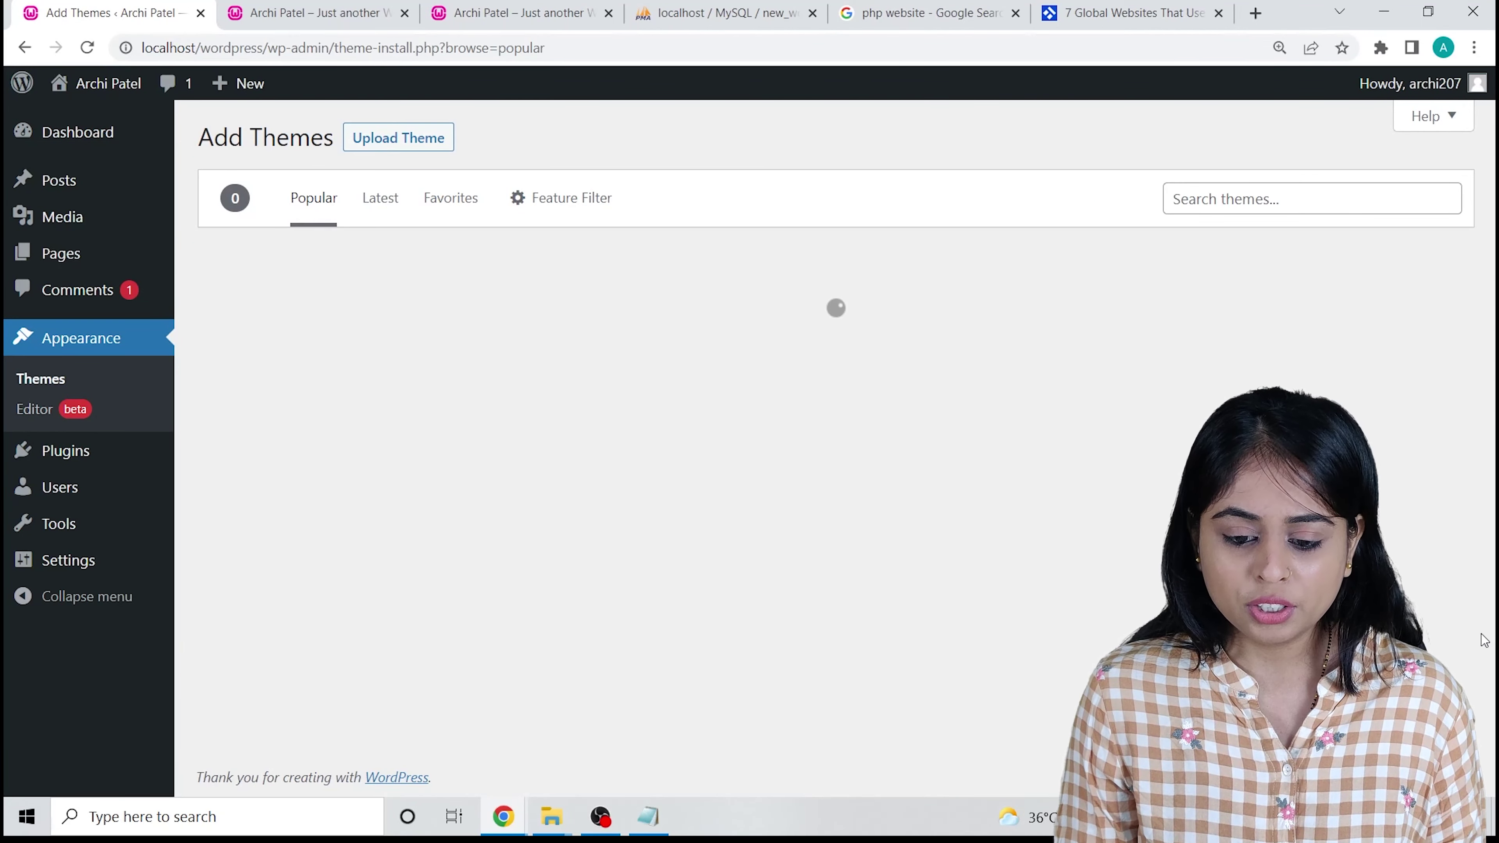
pyautogui.scroll(-5, 1478, 578)
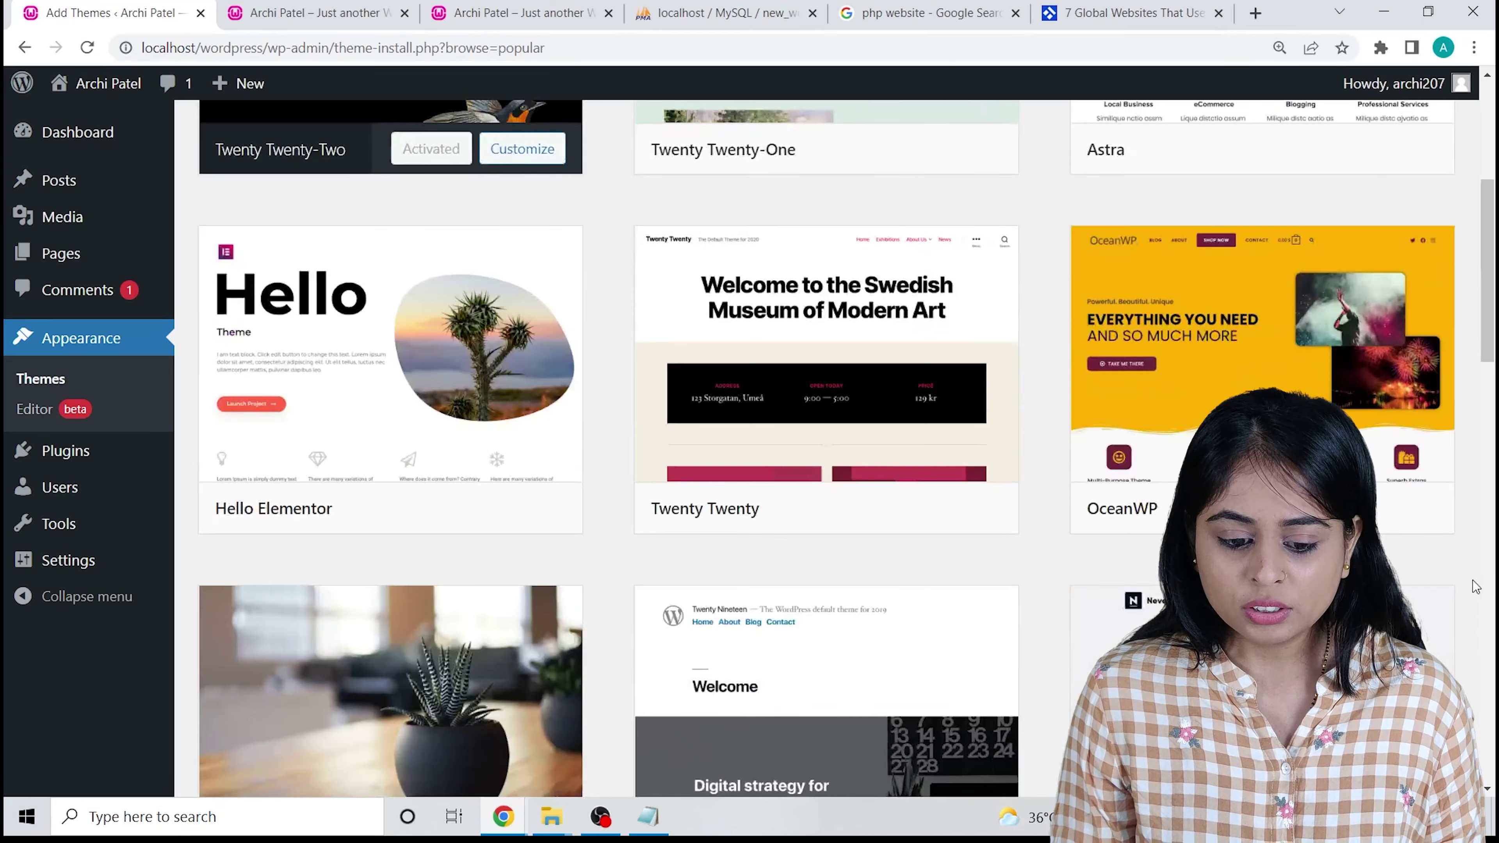
pyautogui.scroll(-5, 1478, 579)
pyautogui.scroll(-5, 1478, 578)
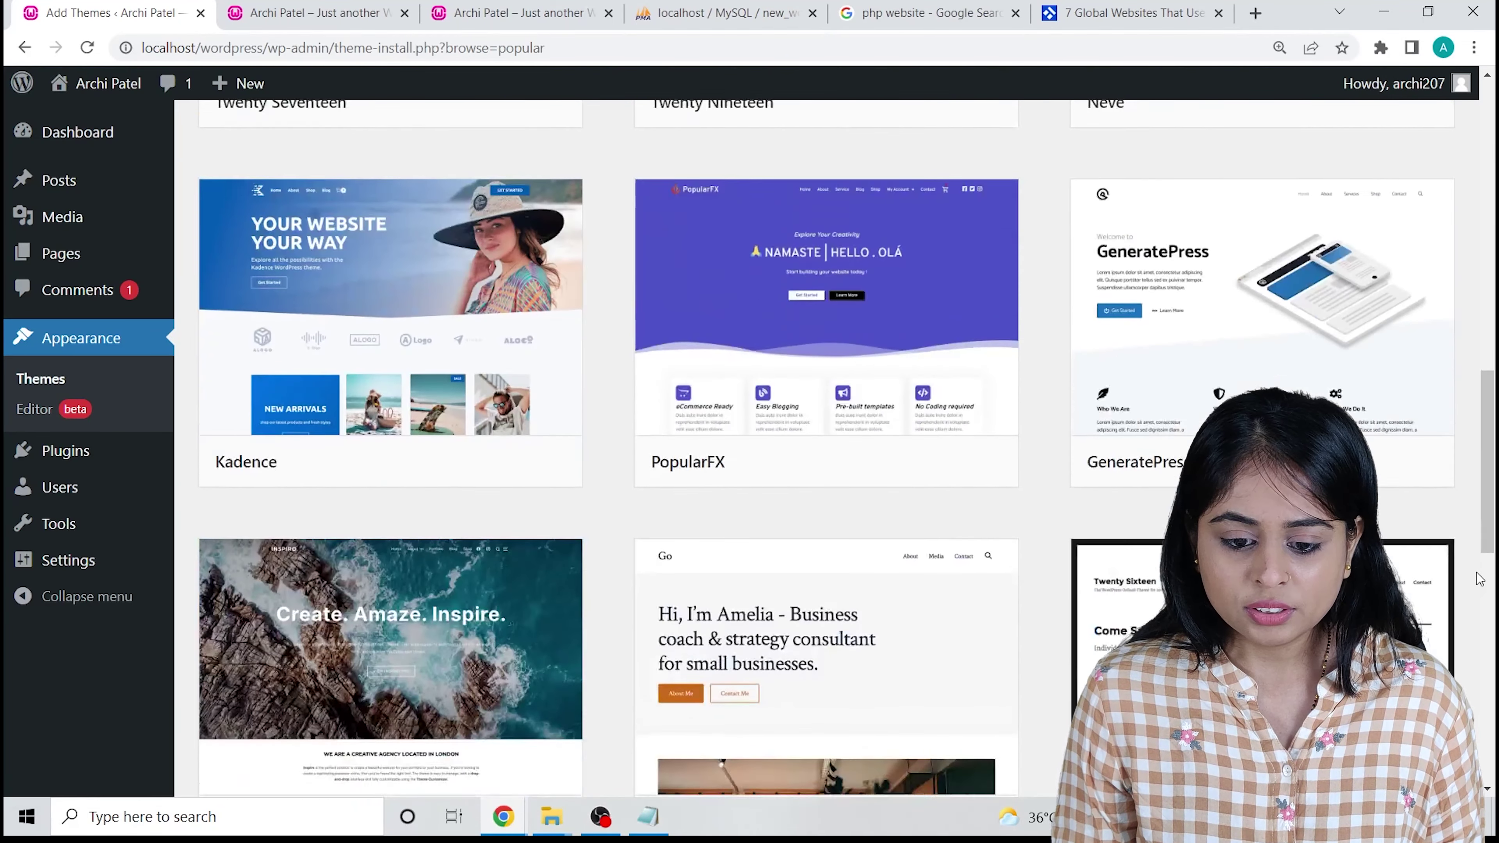
pyautogui.scroll(-5, 1478, 579)
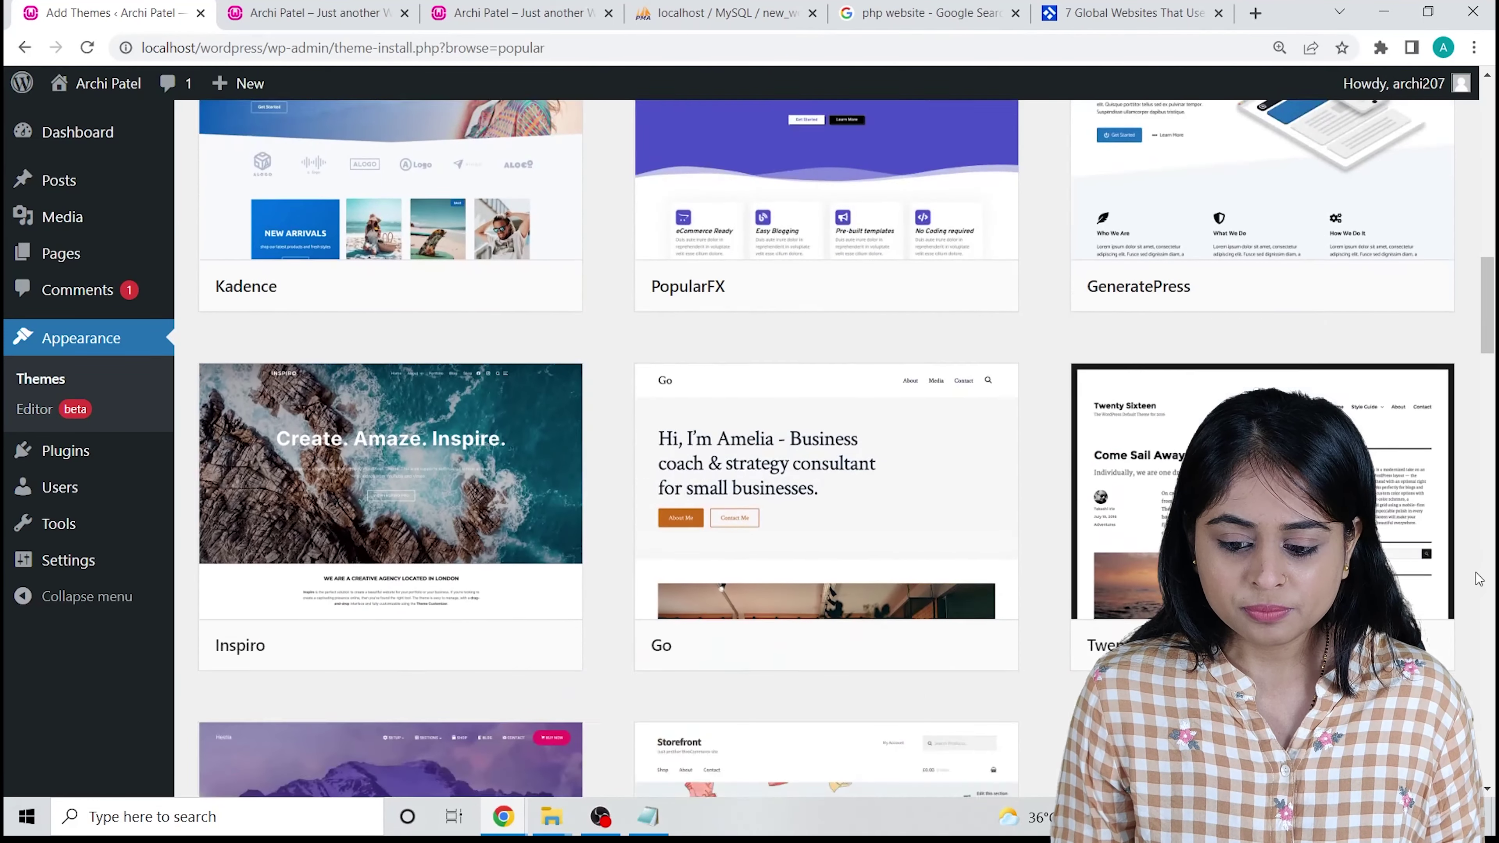
pyautogui.scroll(-4, 1472, 582)
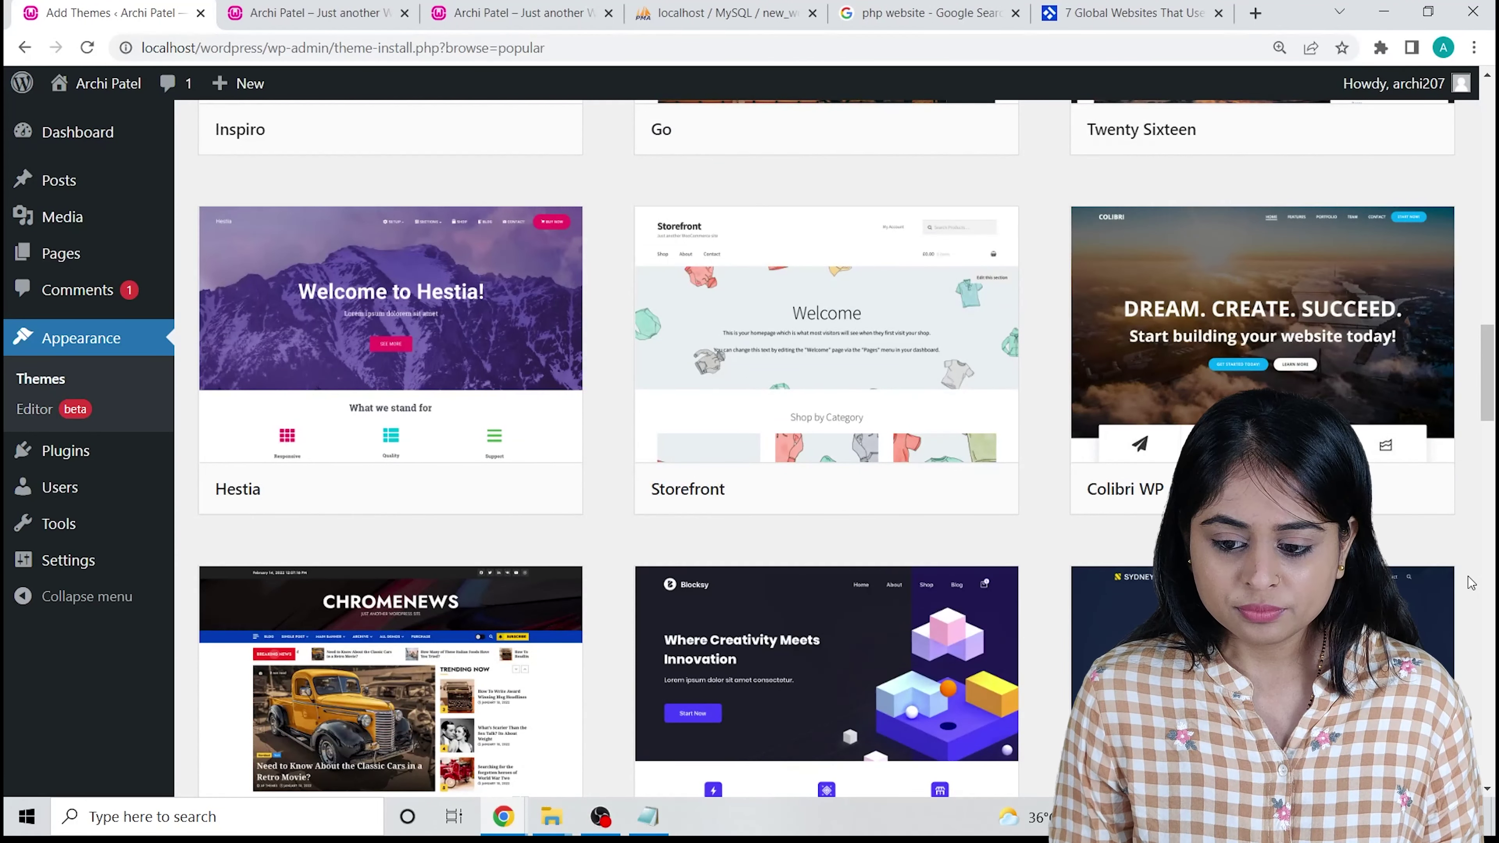
pyautogui.scroll(-4, 1471, 582)
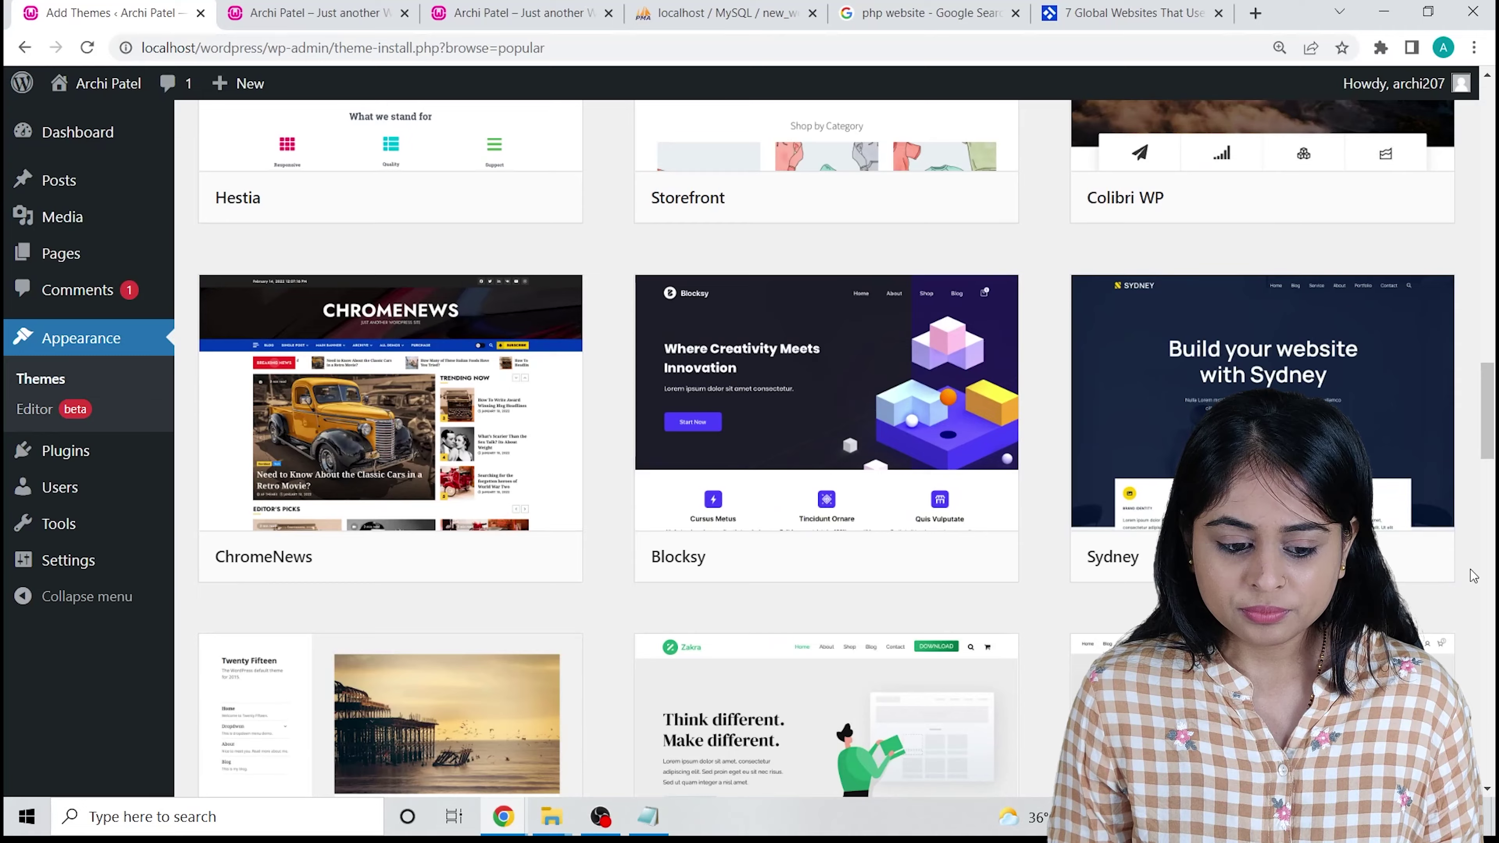
pyautogui.scroll(-8, 1474, 576)
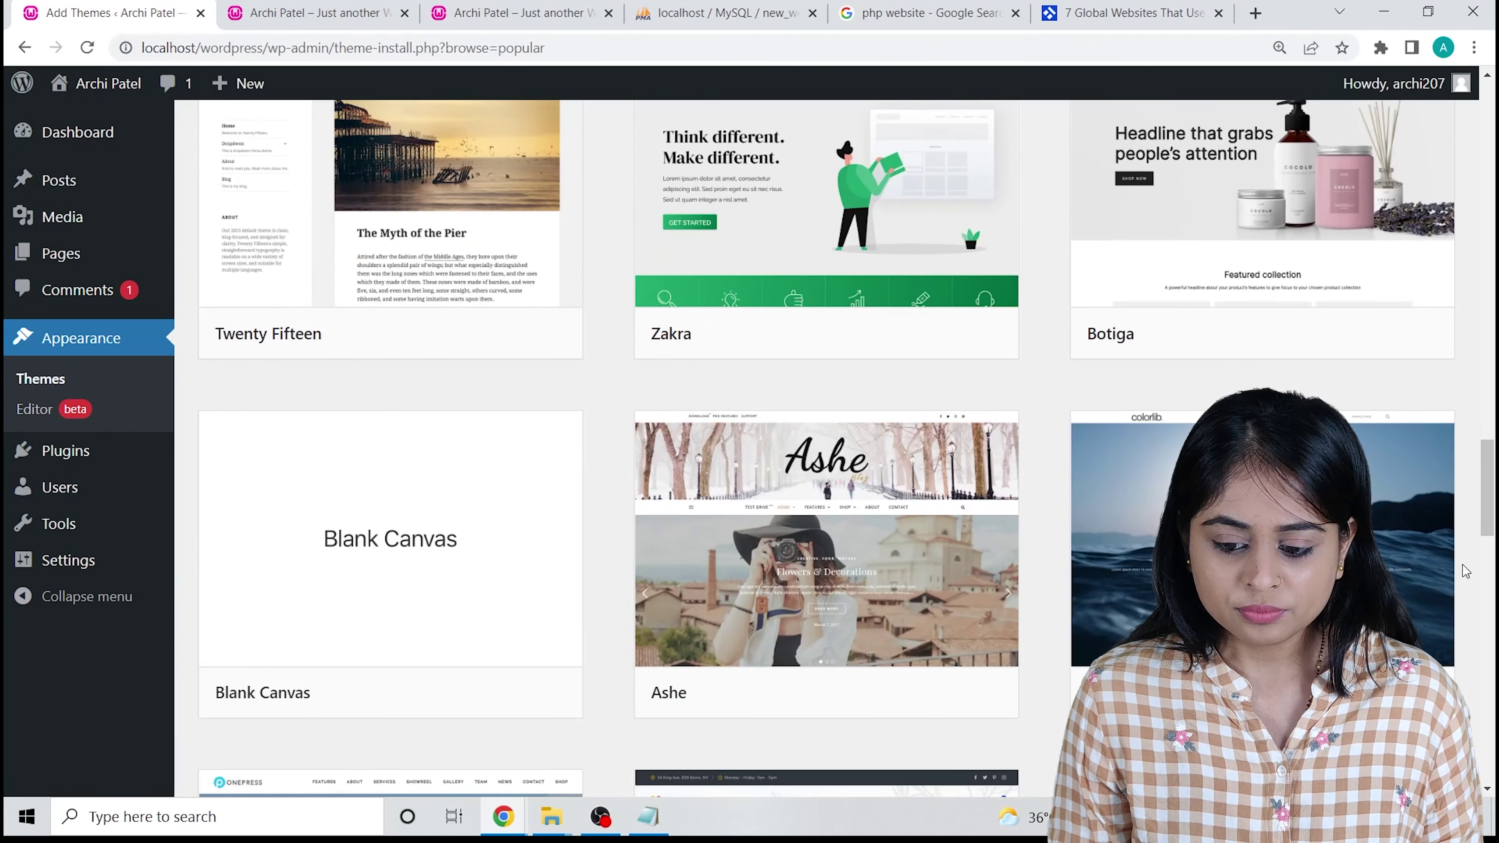
pyautogui.scroll(-6, 1472, 576)
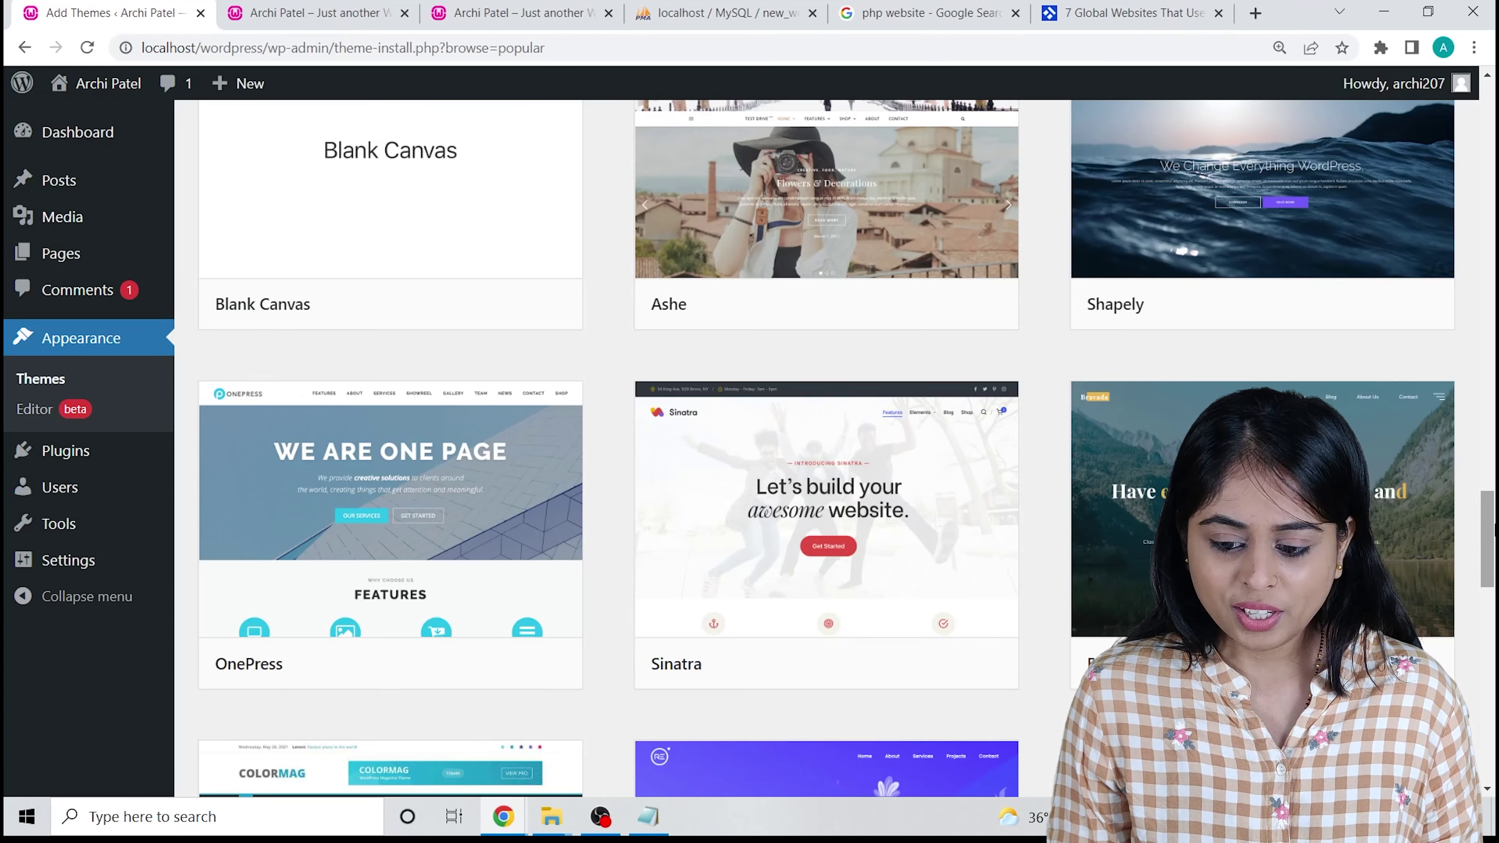
pyautogui.scroll(14, 1444, 523)
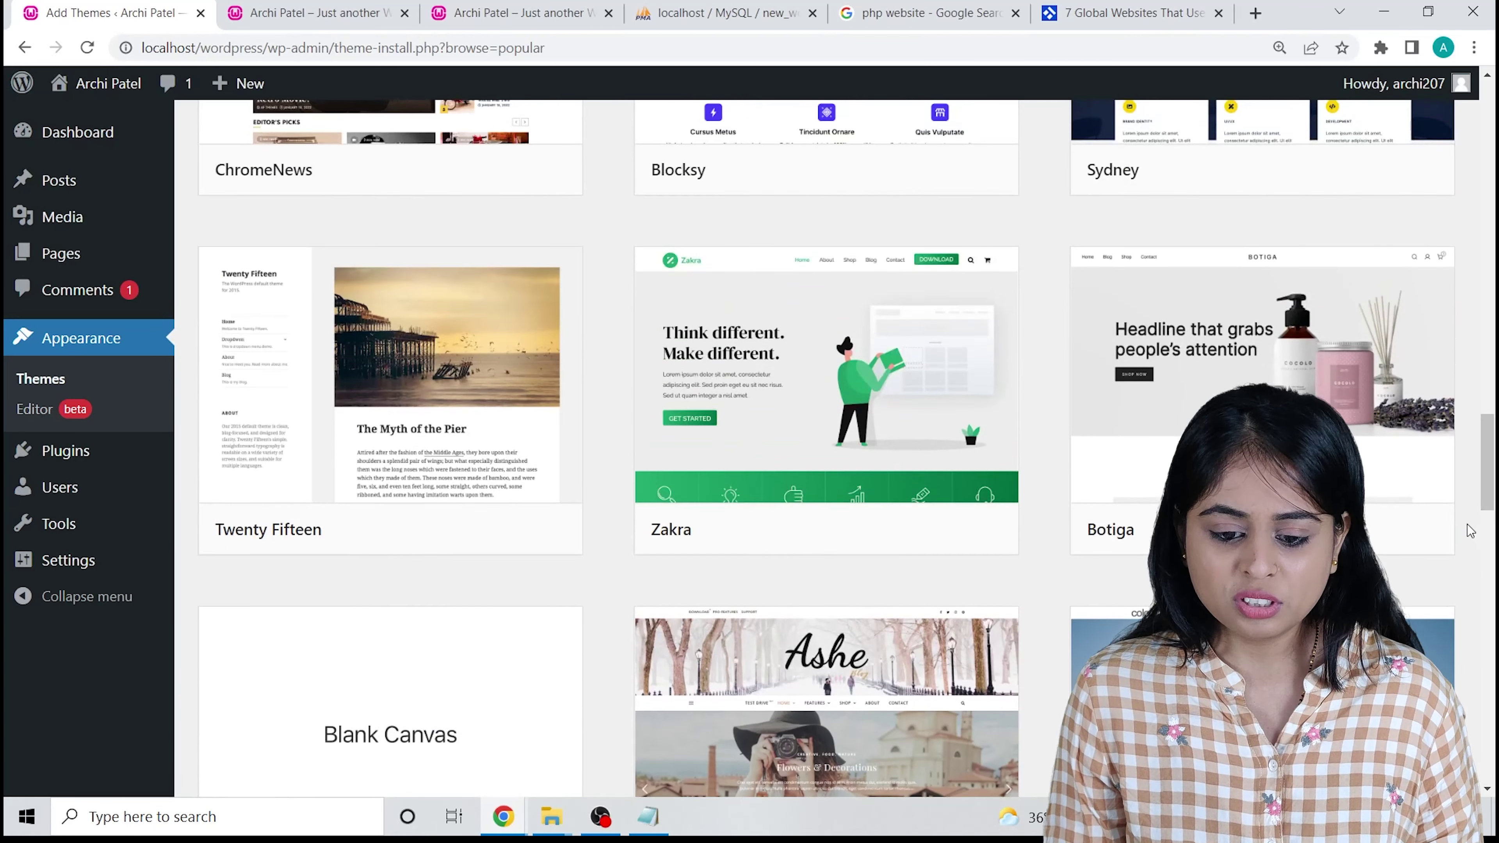
pyautogui.scroll(6, 612, 311)
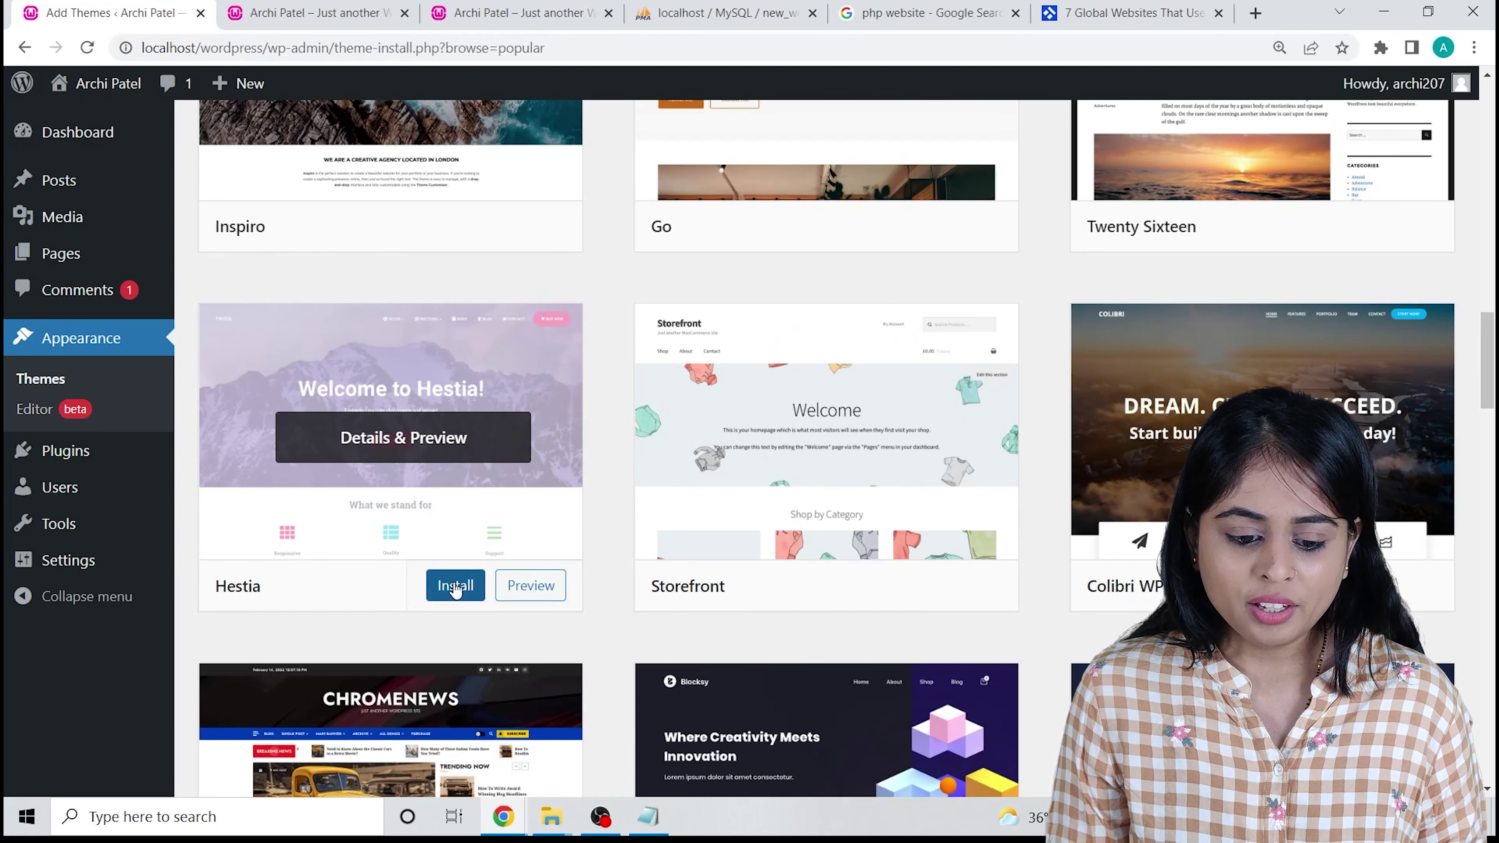
# Install the Hestia theme and activate it as the site's theme.
pyautogui.click(456, 586)
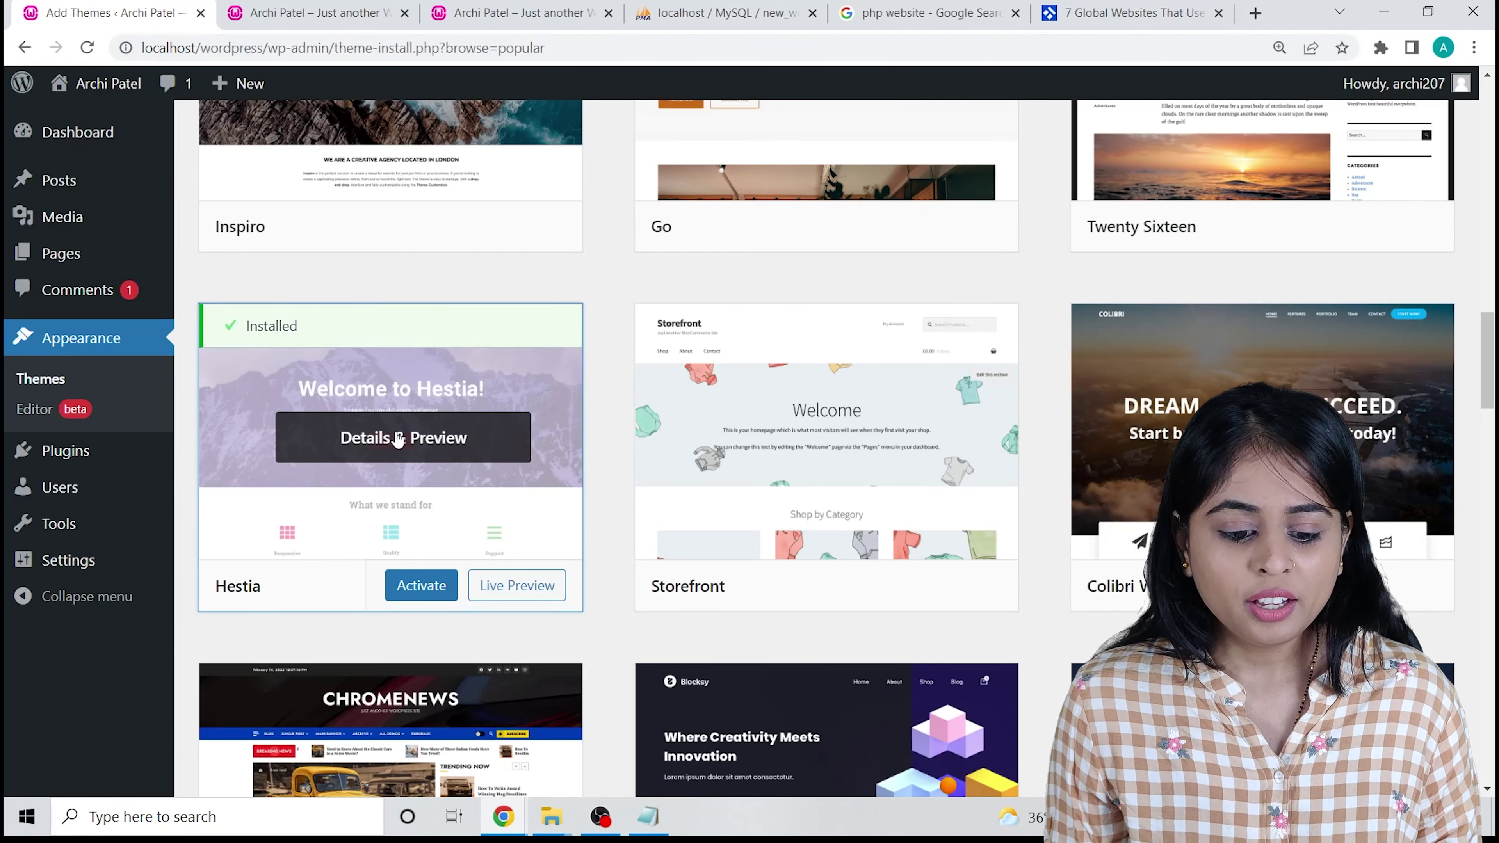
pyautogui.click(416, 585)
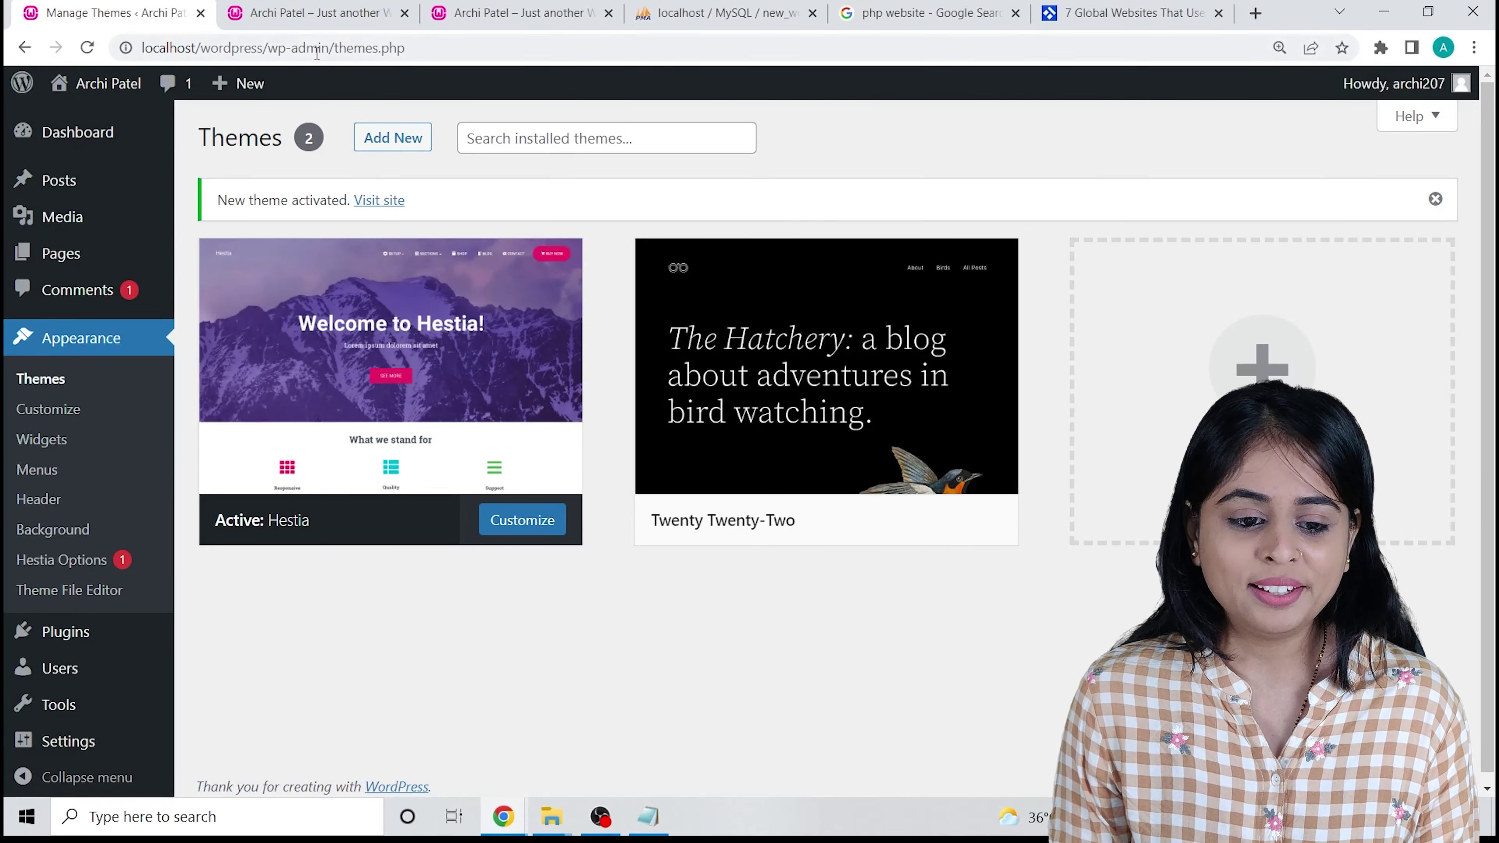
pyautogui.click(319, 13)
# Reload the site's front page to see it styled by Hestia.
pyautogui.click(87, 47)
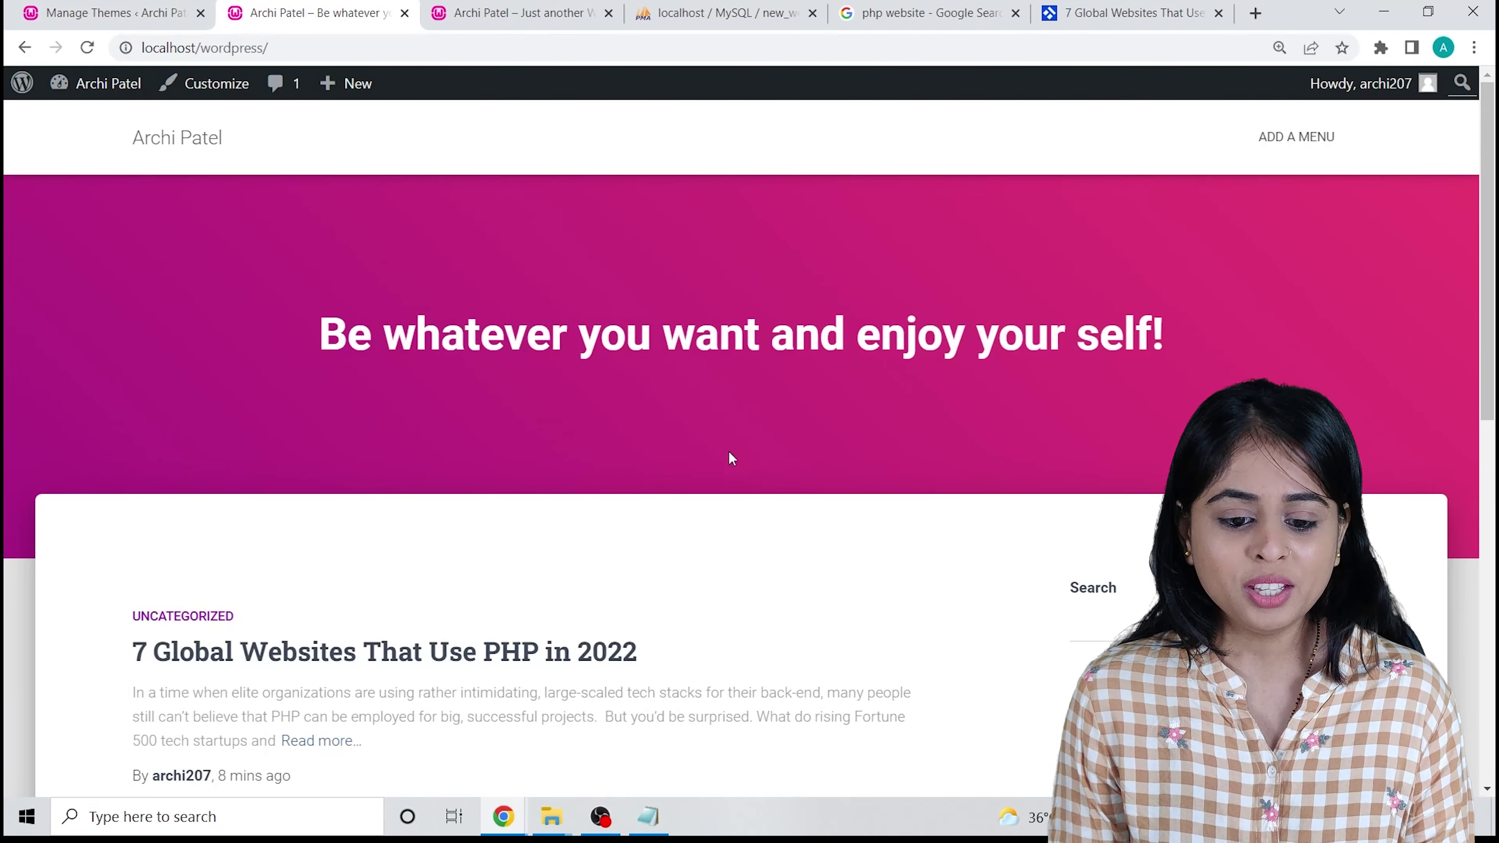
pyautogui.scroll(-10, 549, 408)
pyautogui.scroll(2, 560, 408)
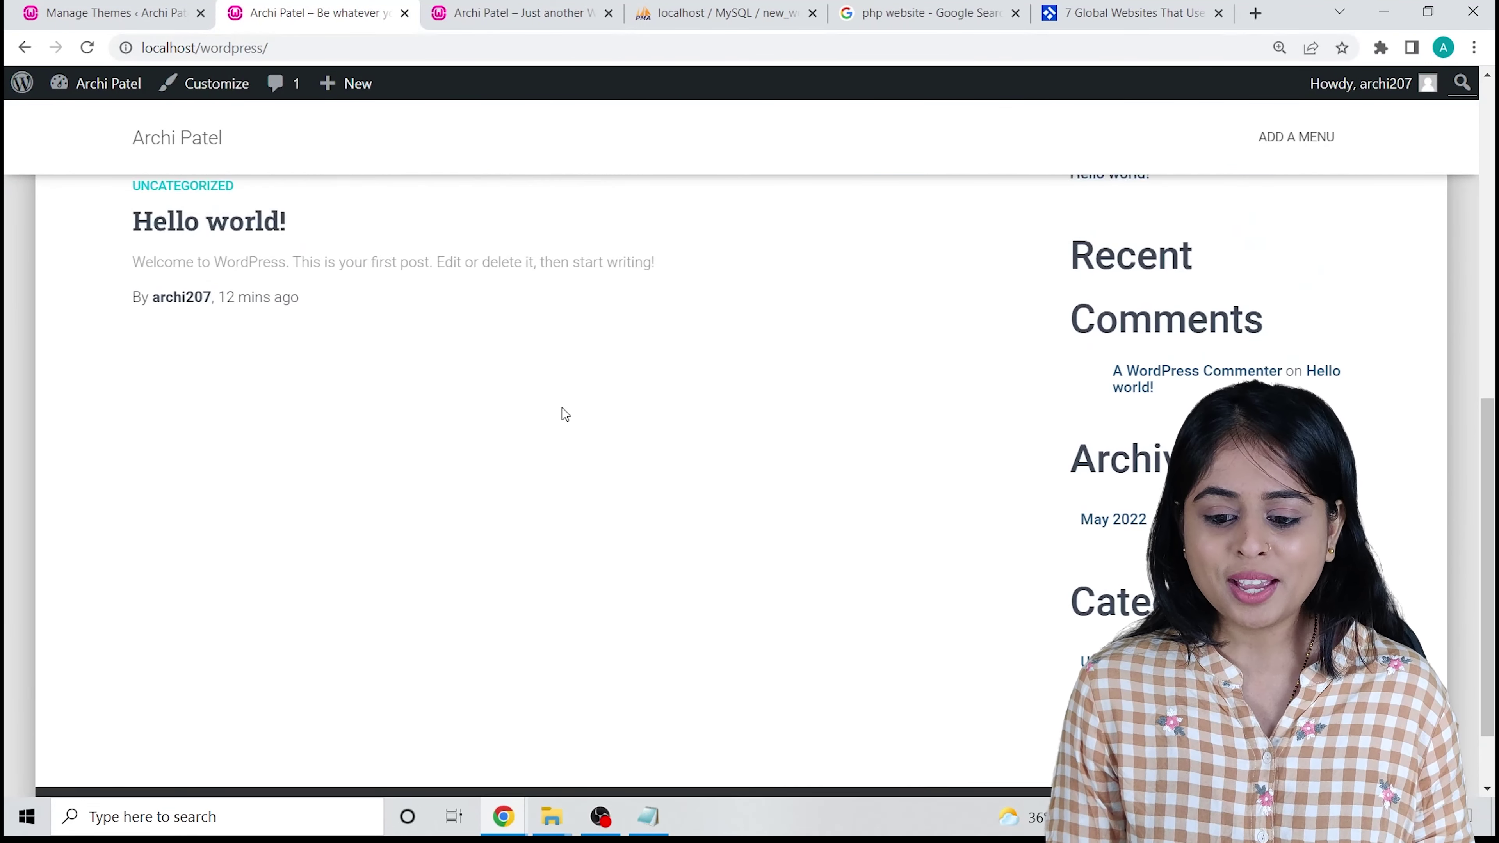
pyautogui.scroll(10, 559, 416)
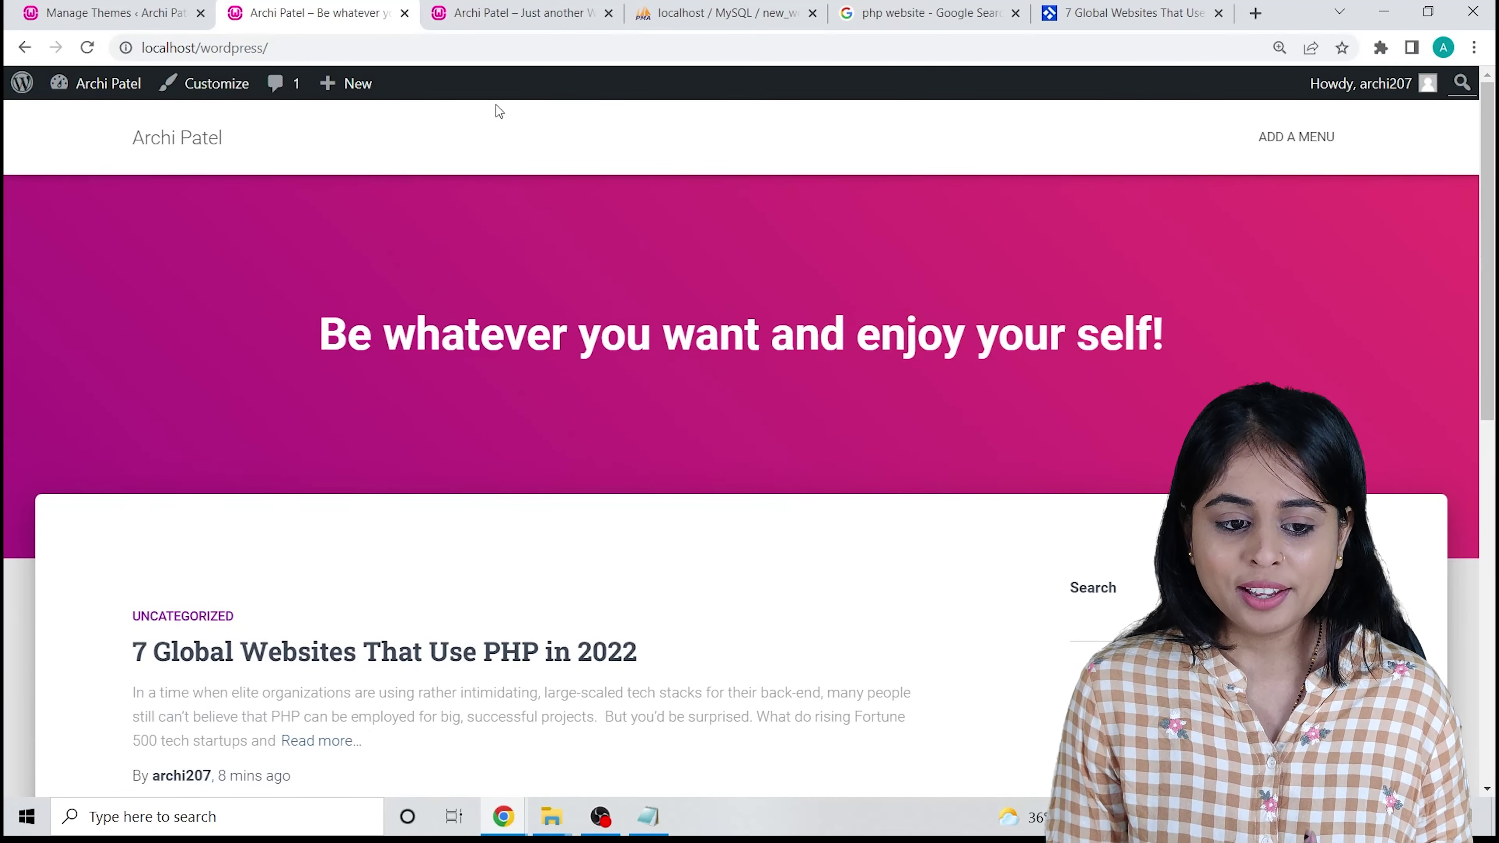
pyautogui.click(170, 7)
pyautogui.click(313, 13)
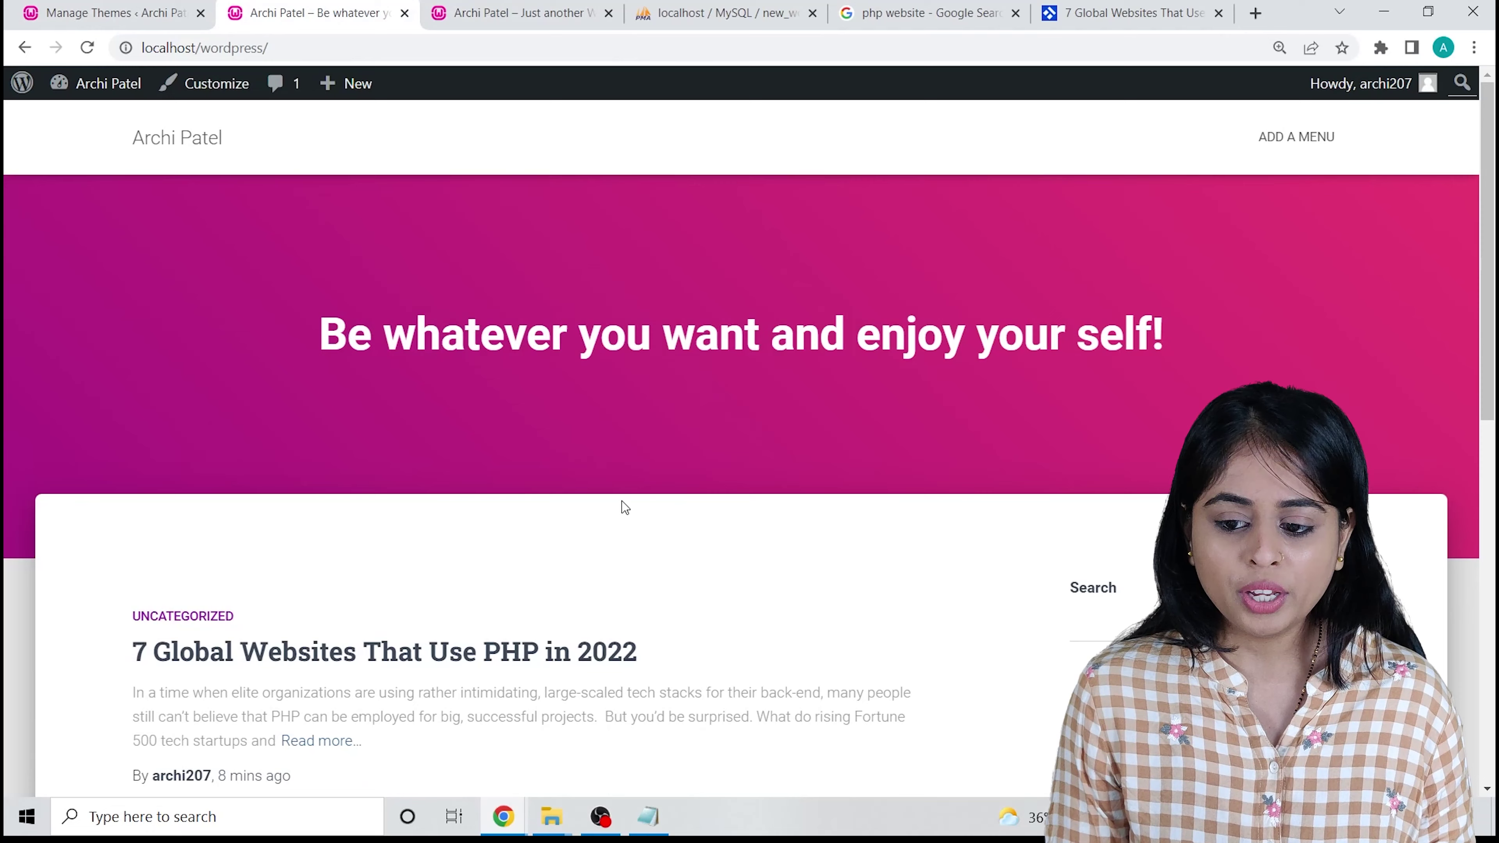
# Close the old site, 7 Global Websites article and Google search tabs, then review the front page.
pyautogui.click(513, 14)
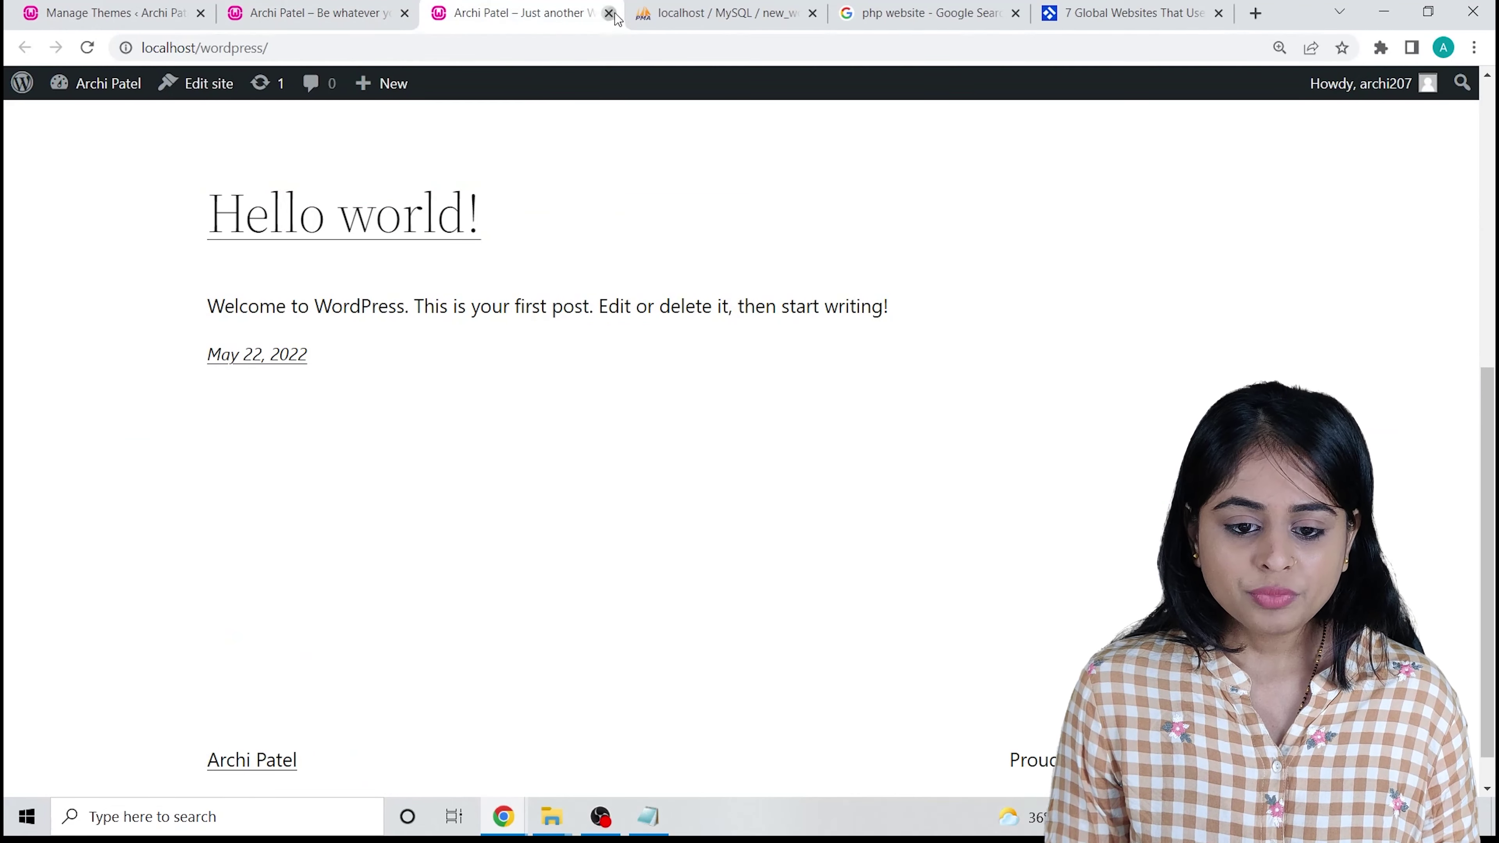
pyautogui.click(609, 13)
pyautogui.click(1015, 13)
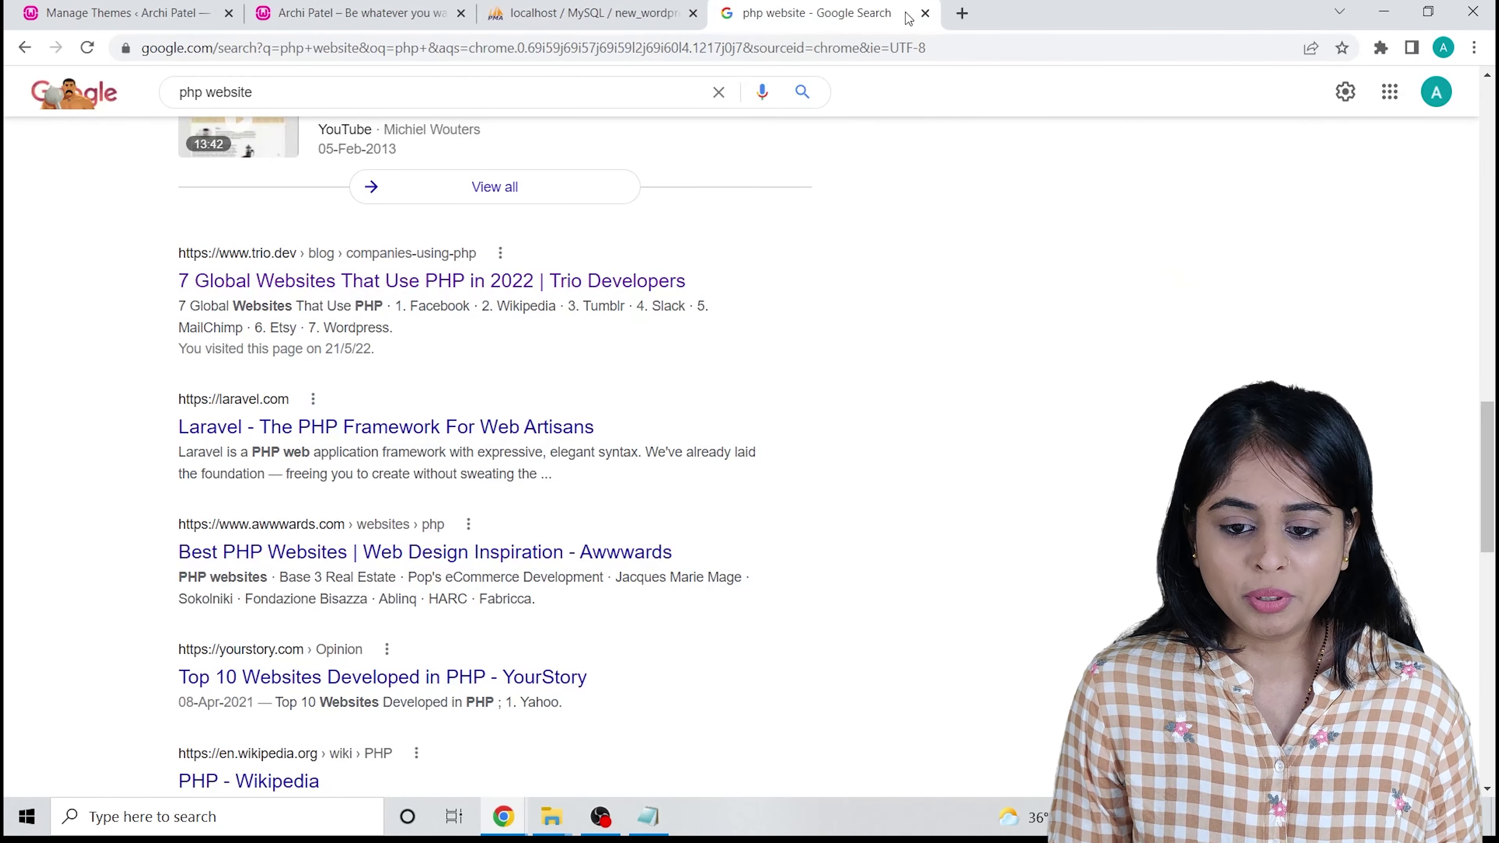
pyautogui.click(925, 13)
pyautogui.click(368, 5)
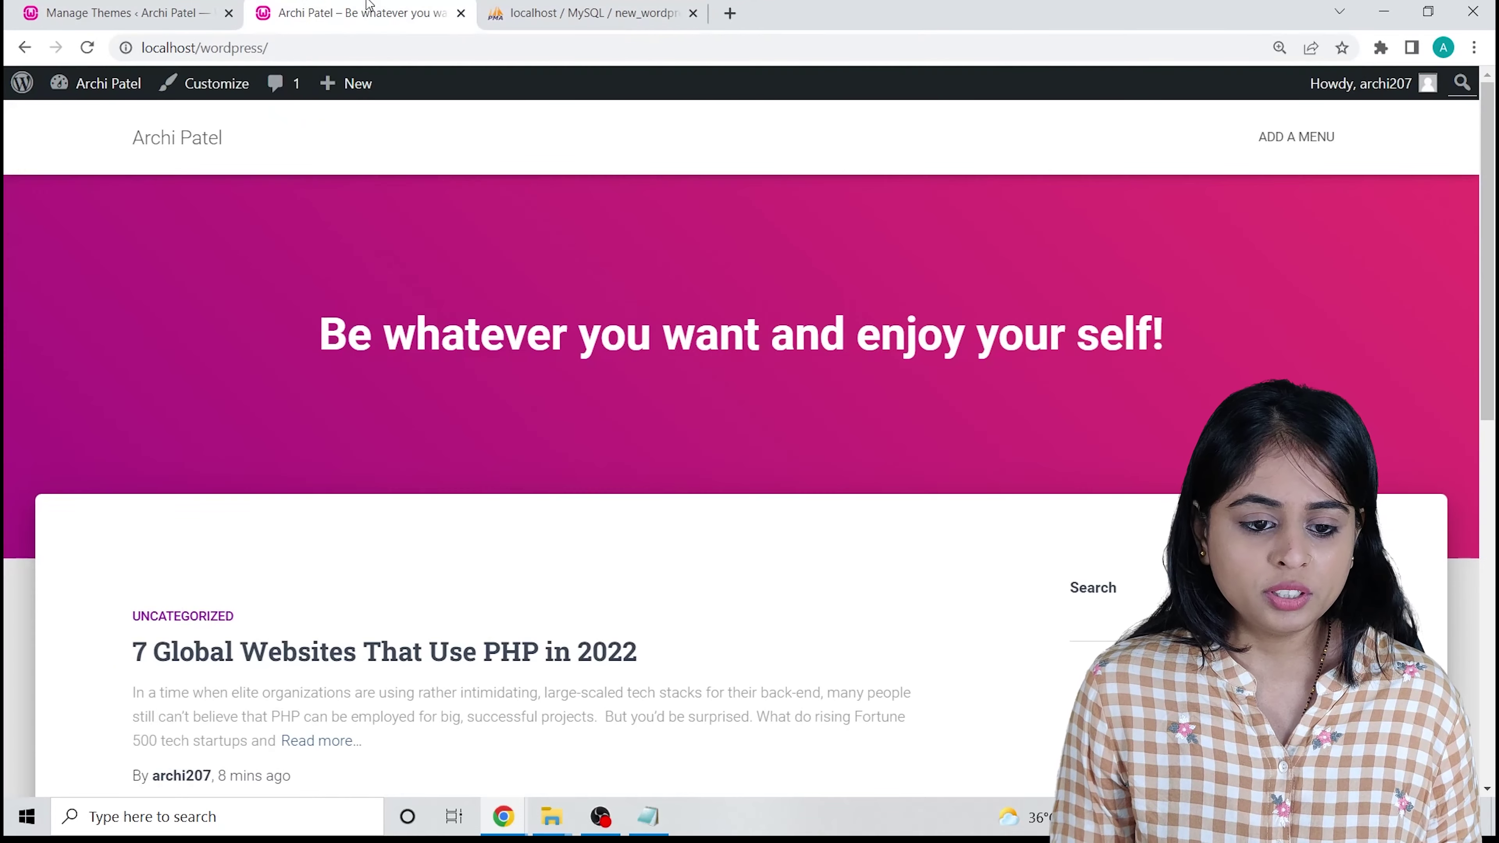
pyautogui.scroll(-8, 679, 573)
pyautogui.scroll(3, 650, 570)
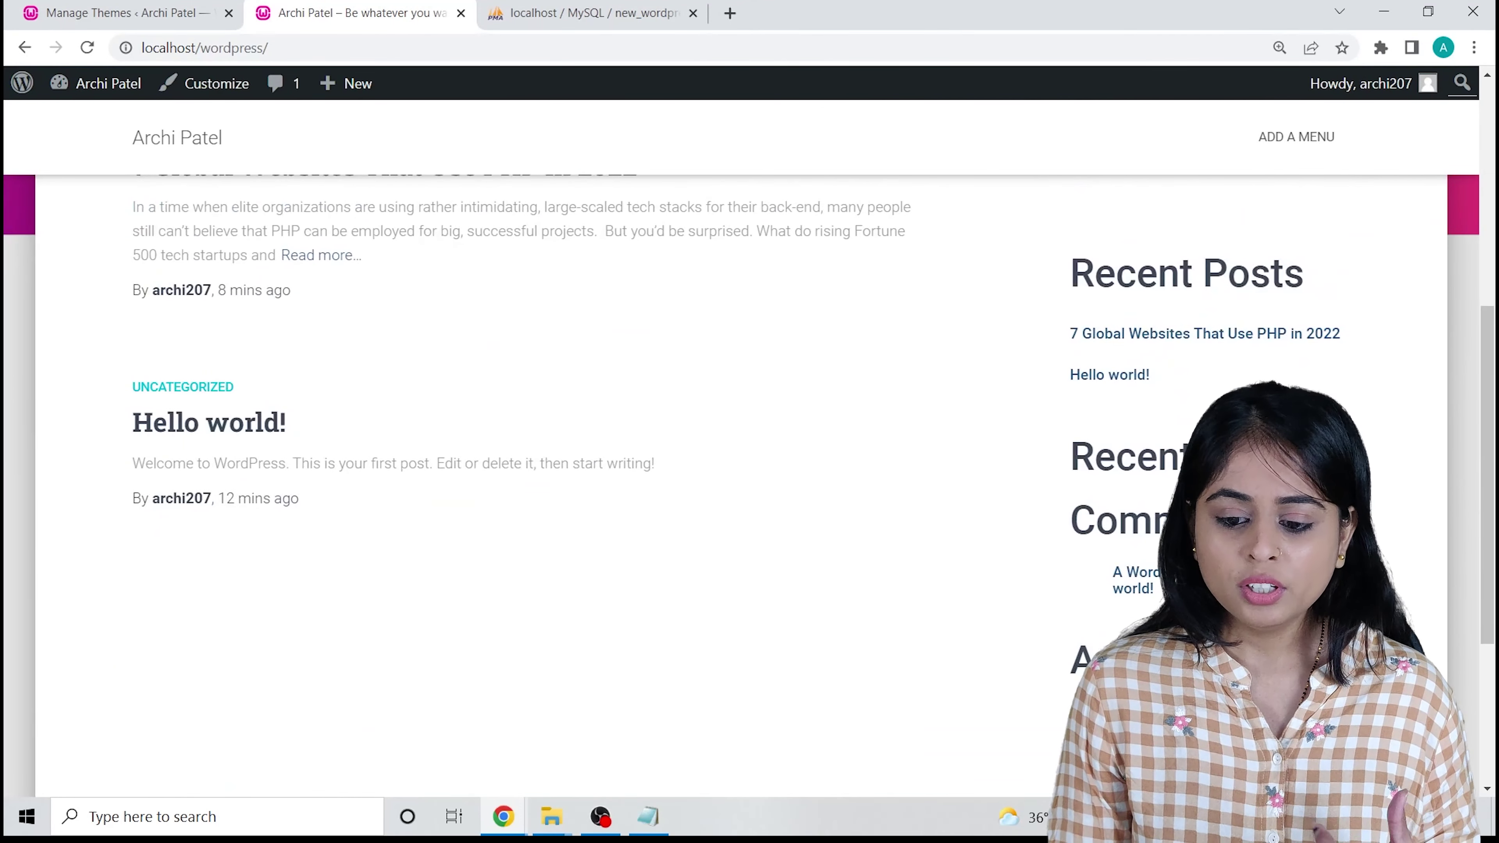
pyautogui.scroll(5, 862, 495)
pyautogui.scroll(-4, 267, 458)
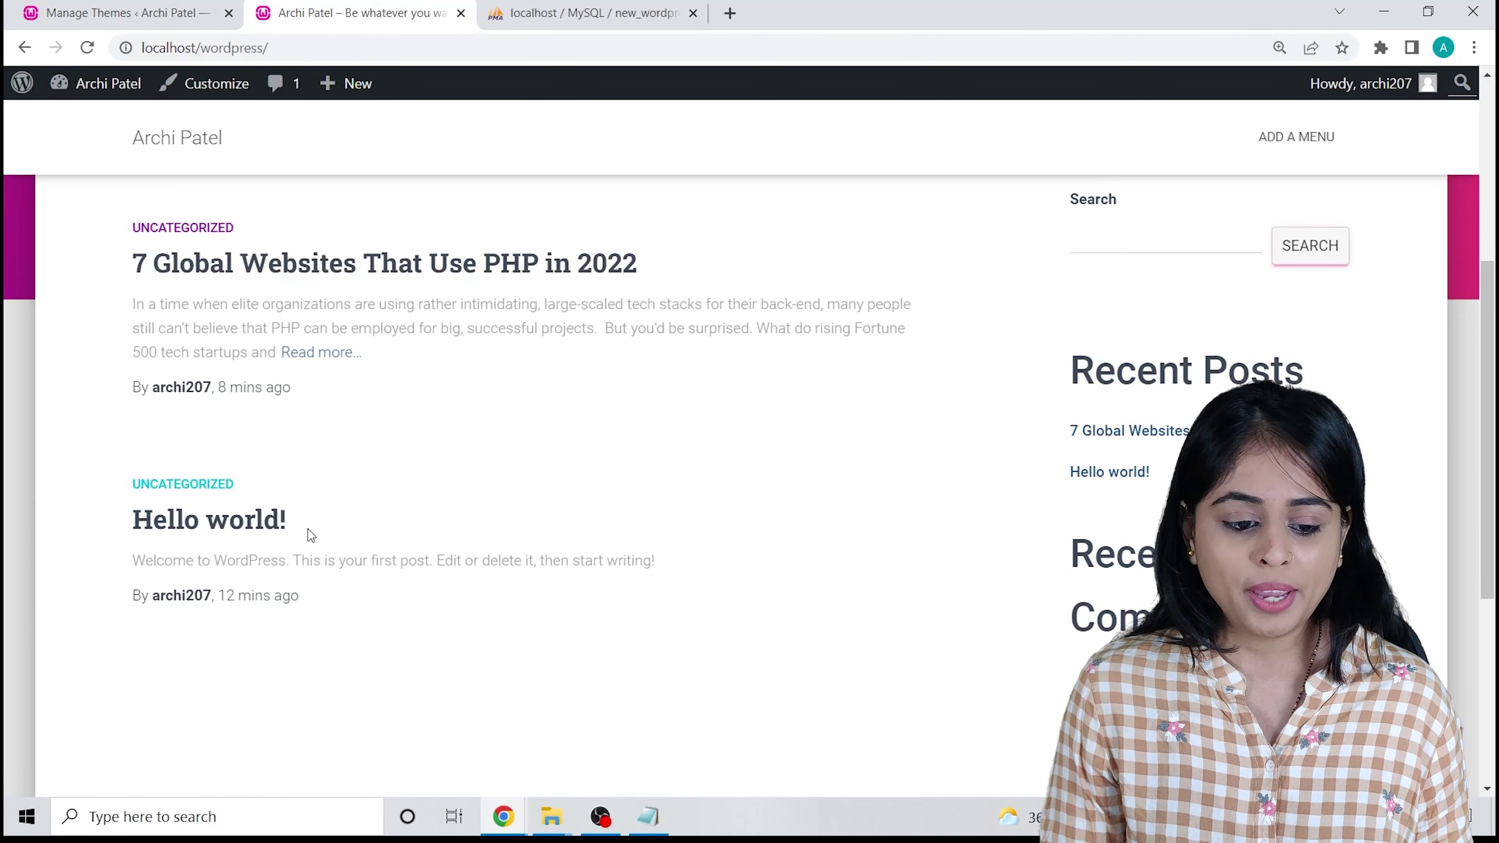
pyautogui.scroll(4, 308, 528)
# Edit the '7 Global Websites That Use PHP in 2022' post from All Posts, showing its settings sidebar.
pyautogui.click(124, 13)
pyautogui.moveTo(76, 229)
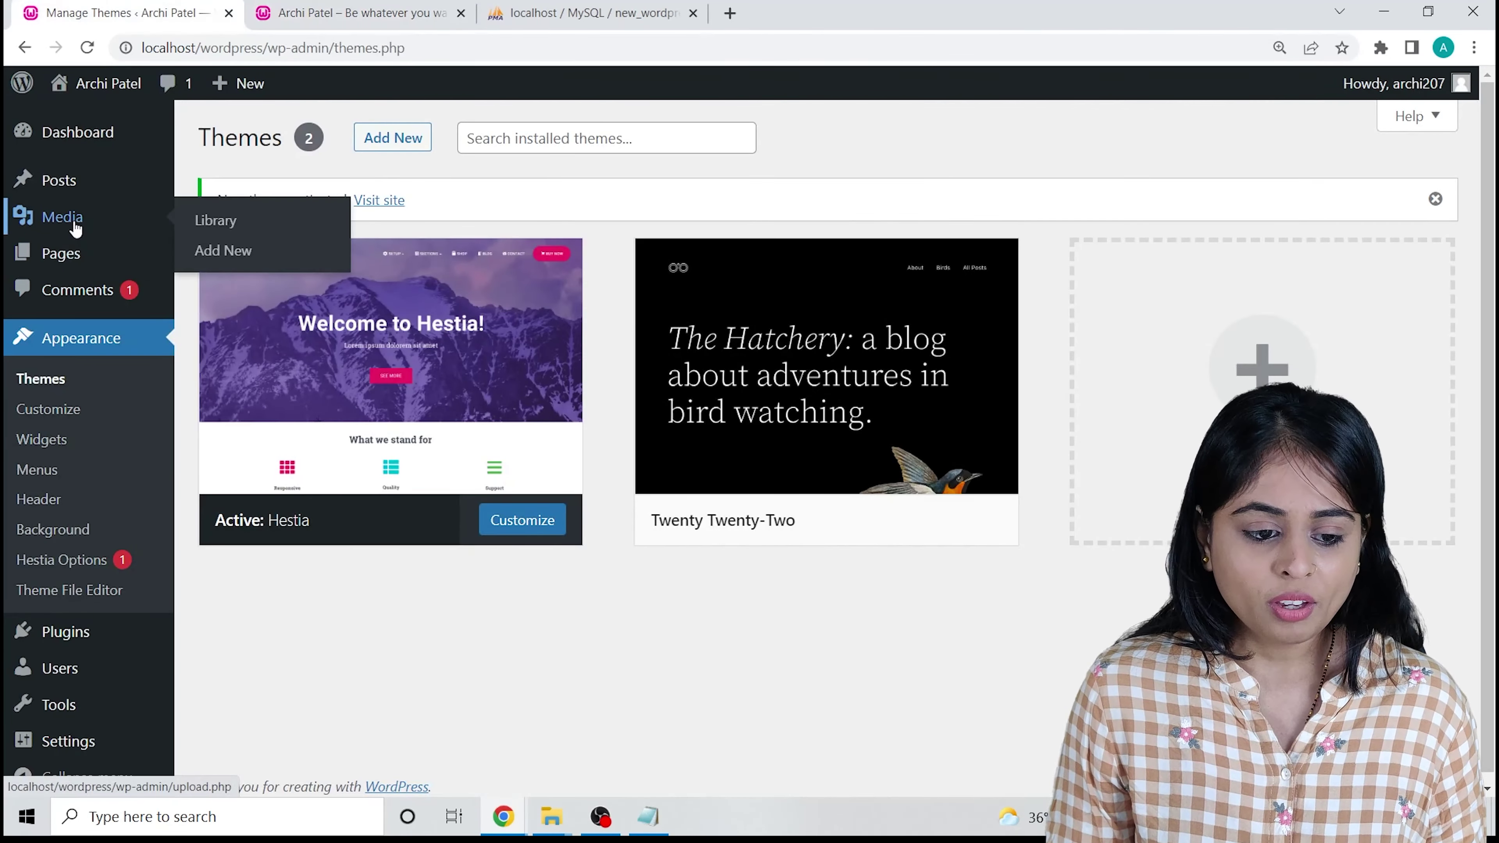
pyautogui.moveTo(60, 183)
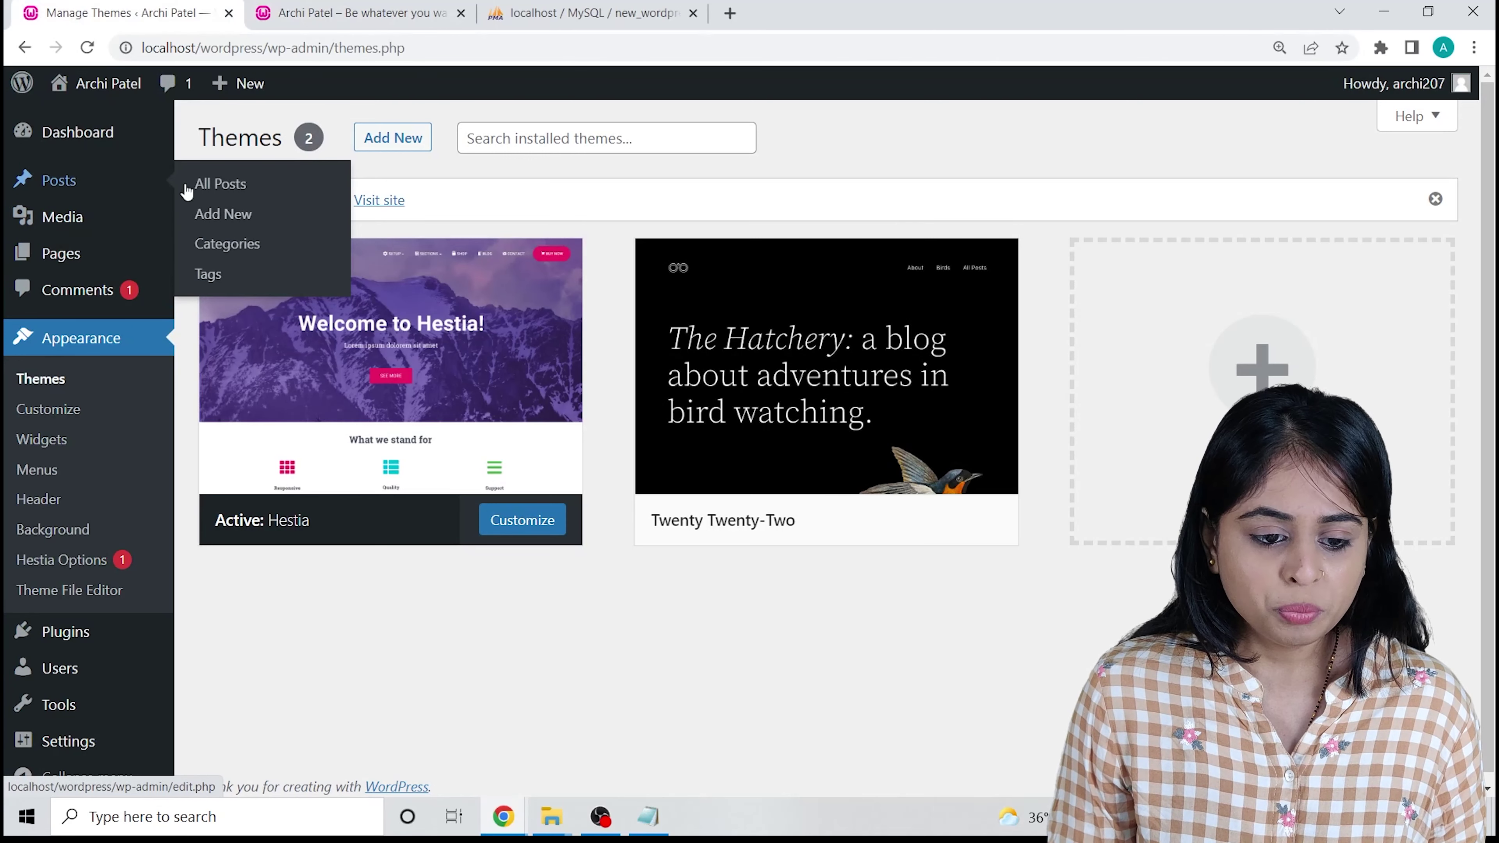
pyautogui.click(220, 189)
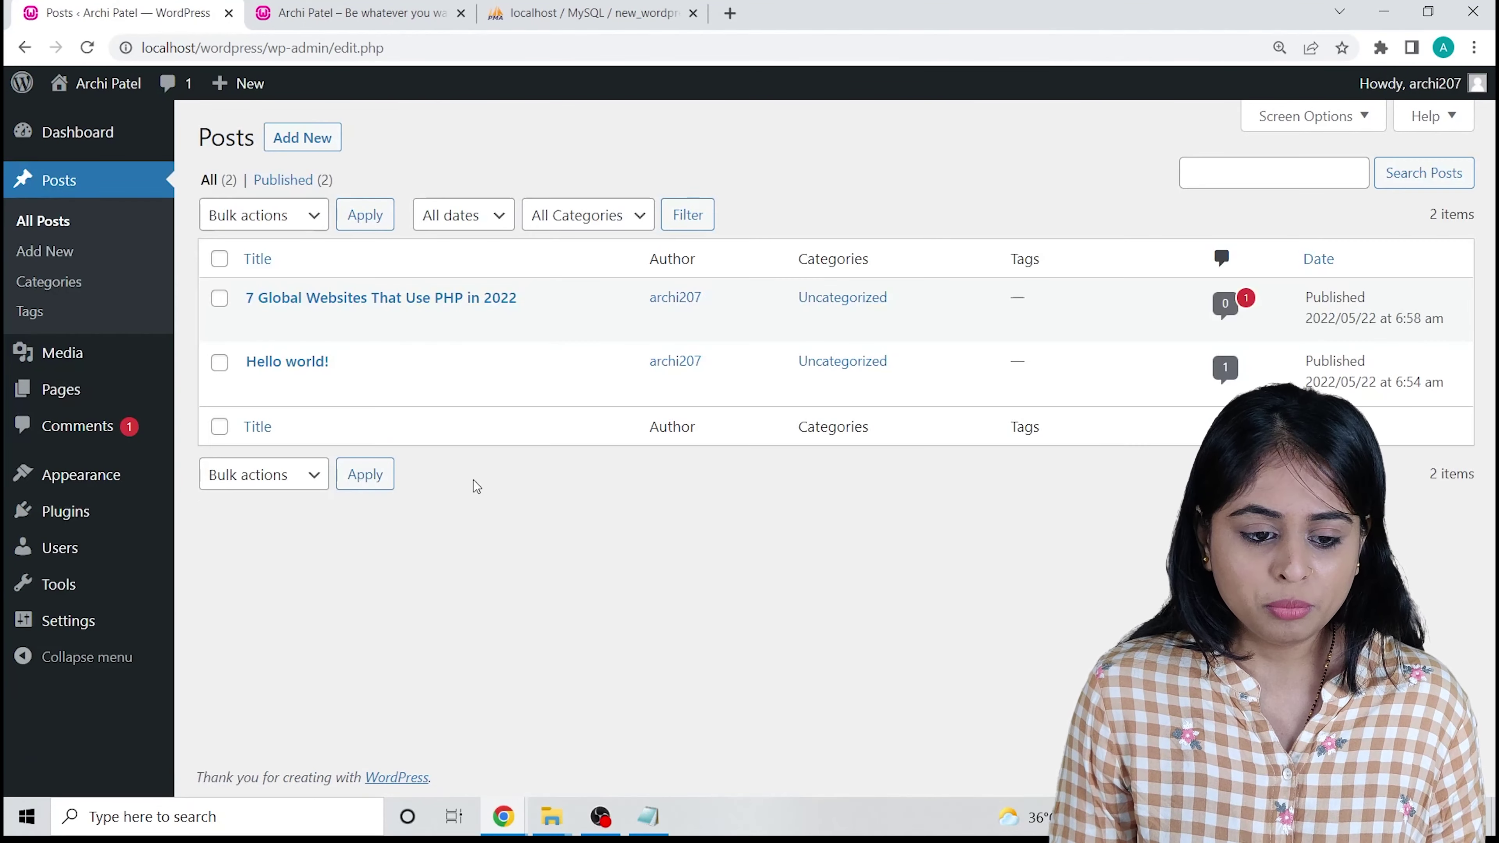
pyautogui.click(260, 325)
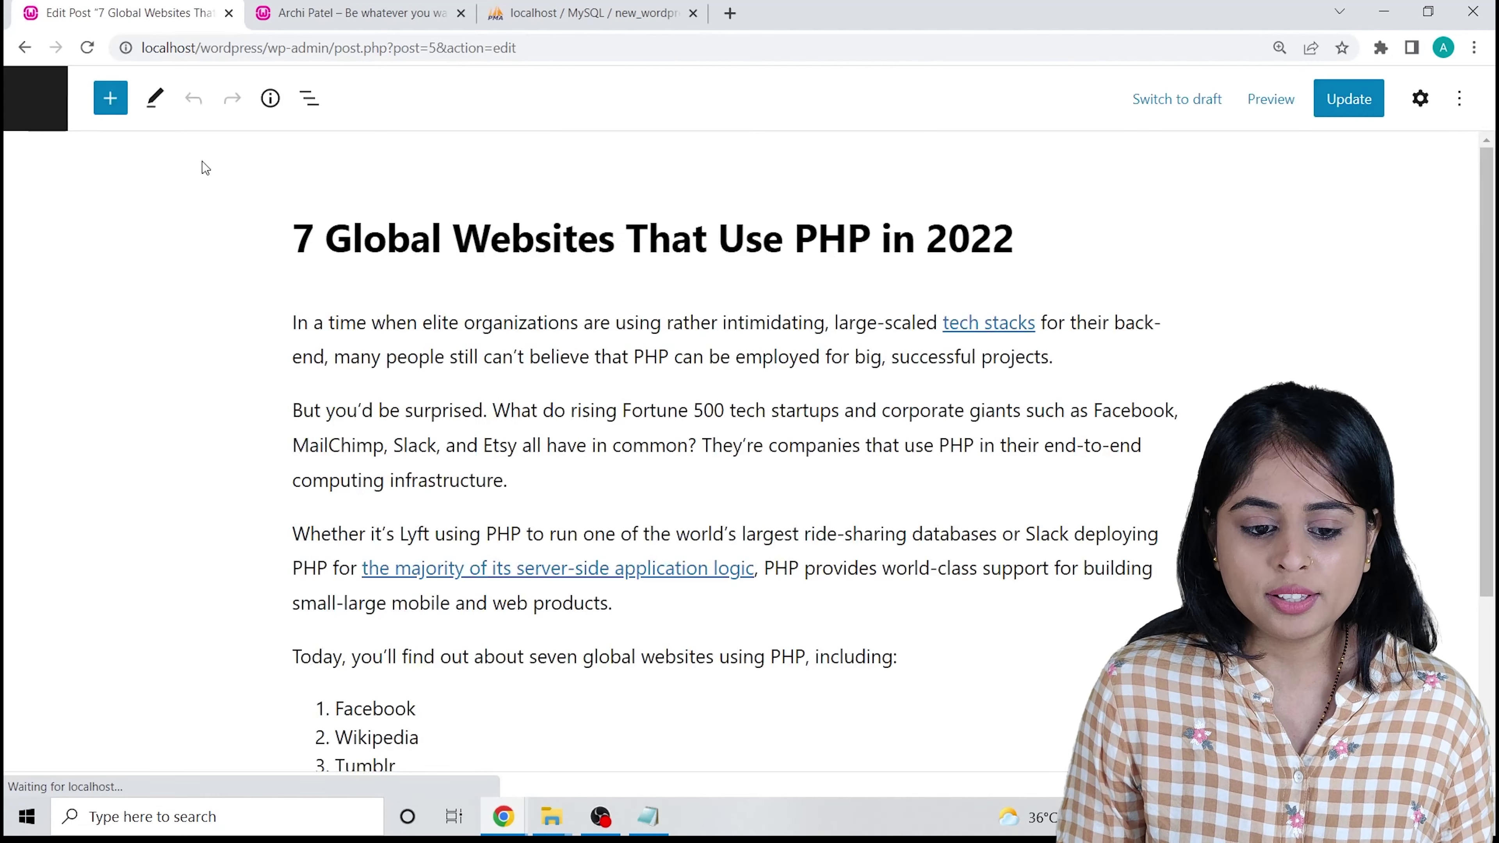
pyautogui.scroll(-2, 1372, 279)
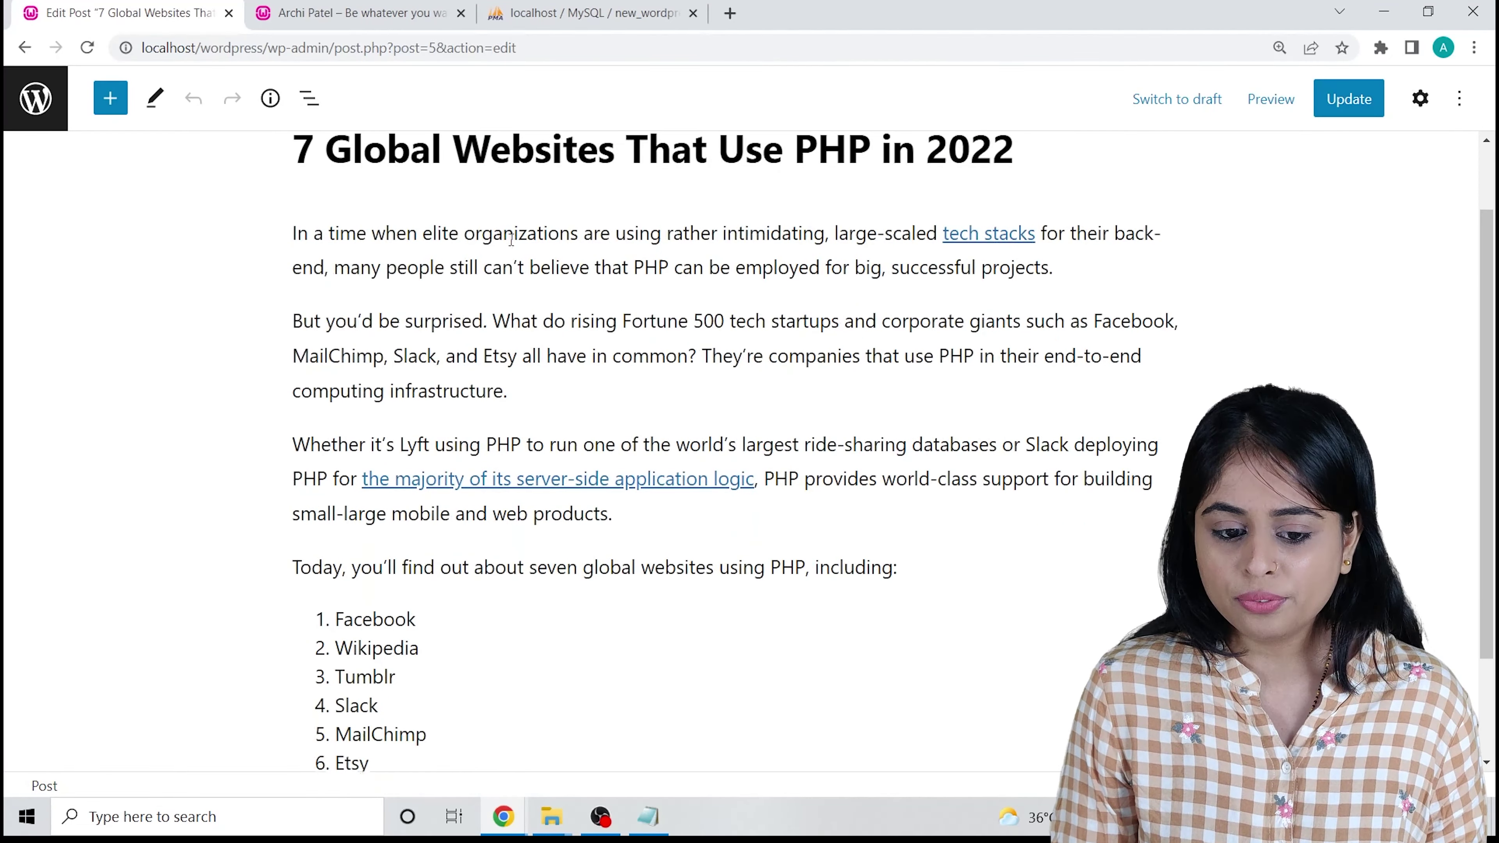
pyautogui.scroll(-3, 1369, 182)
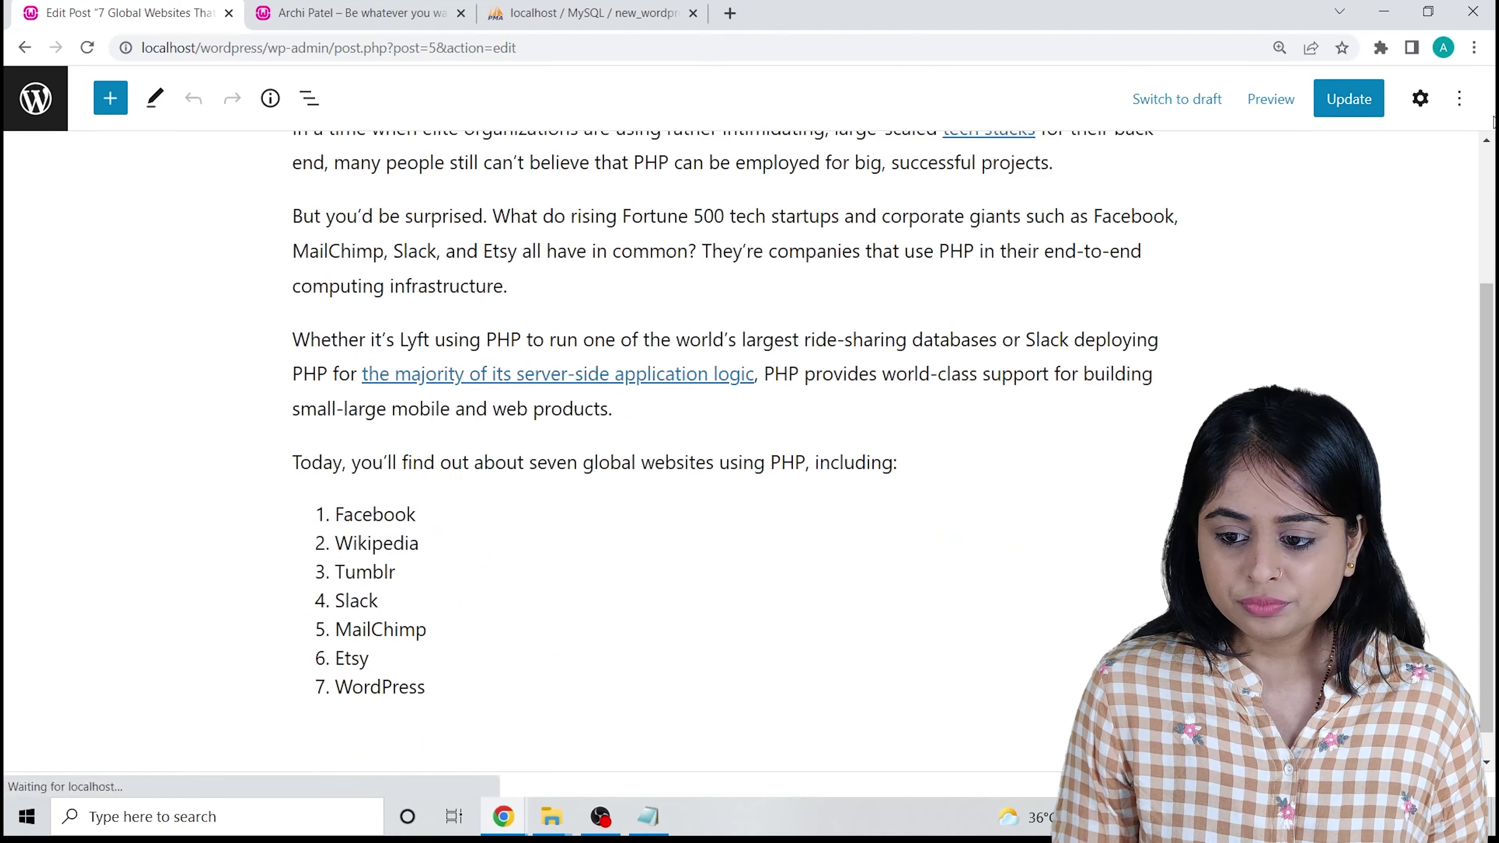
pyautogui.click(1419, 99)
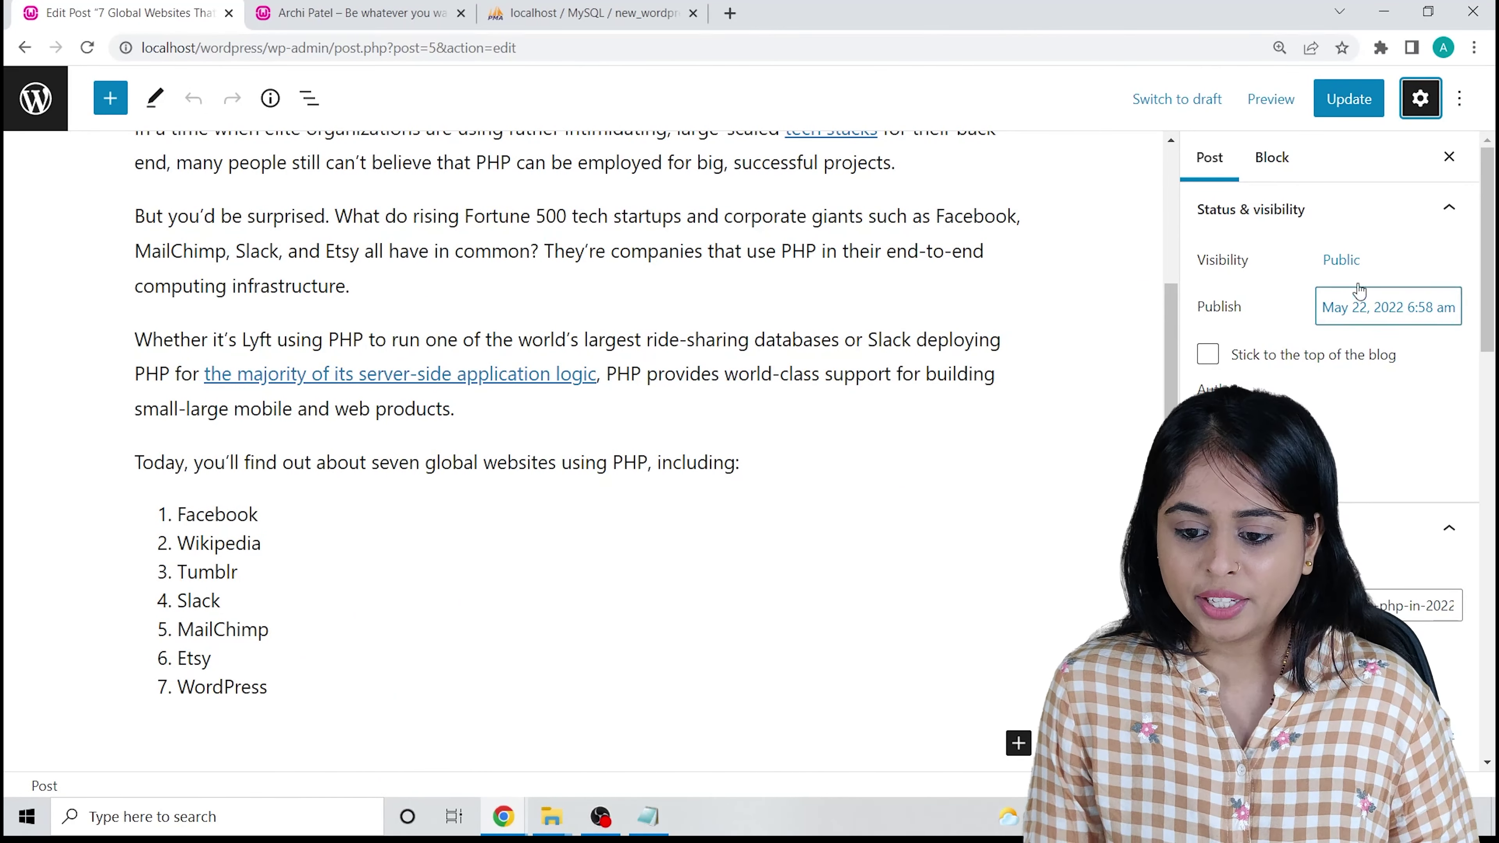
# Append '-by-' and the author's name to the end of the post's URL slug.
pyautogui.scroll(-5, 1309, 295)
pyautogui.scroll(1, 1250, 300)
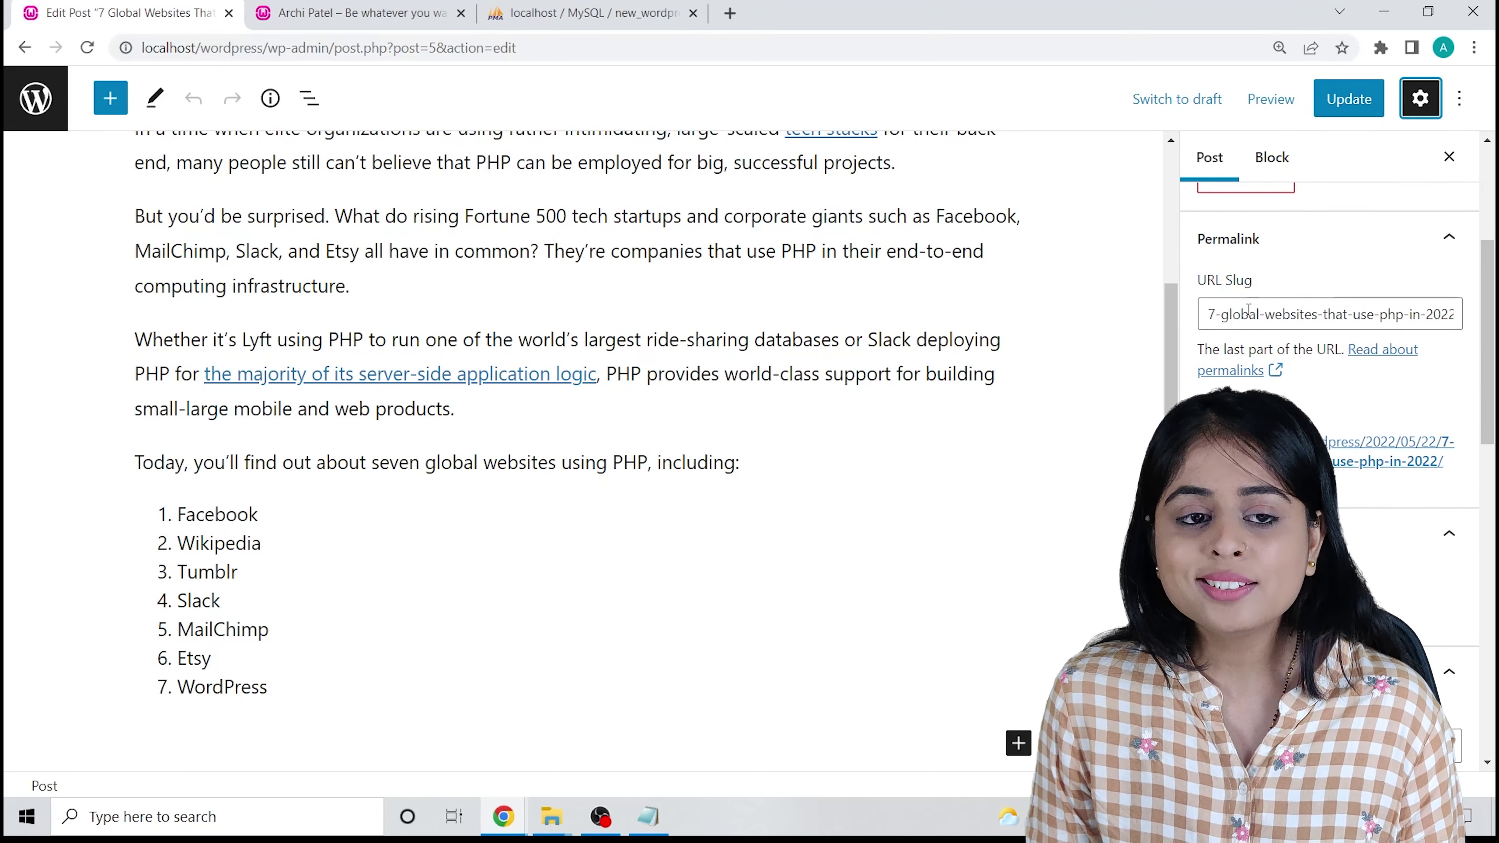
pyautogui.moveTo(1207, 314); pyautogui.dragTo(1468, 317)
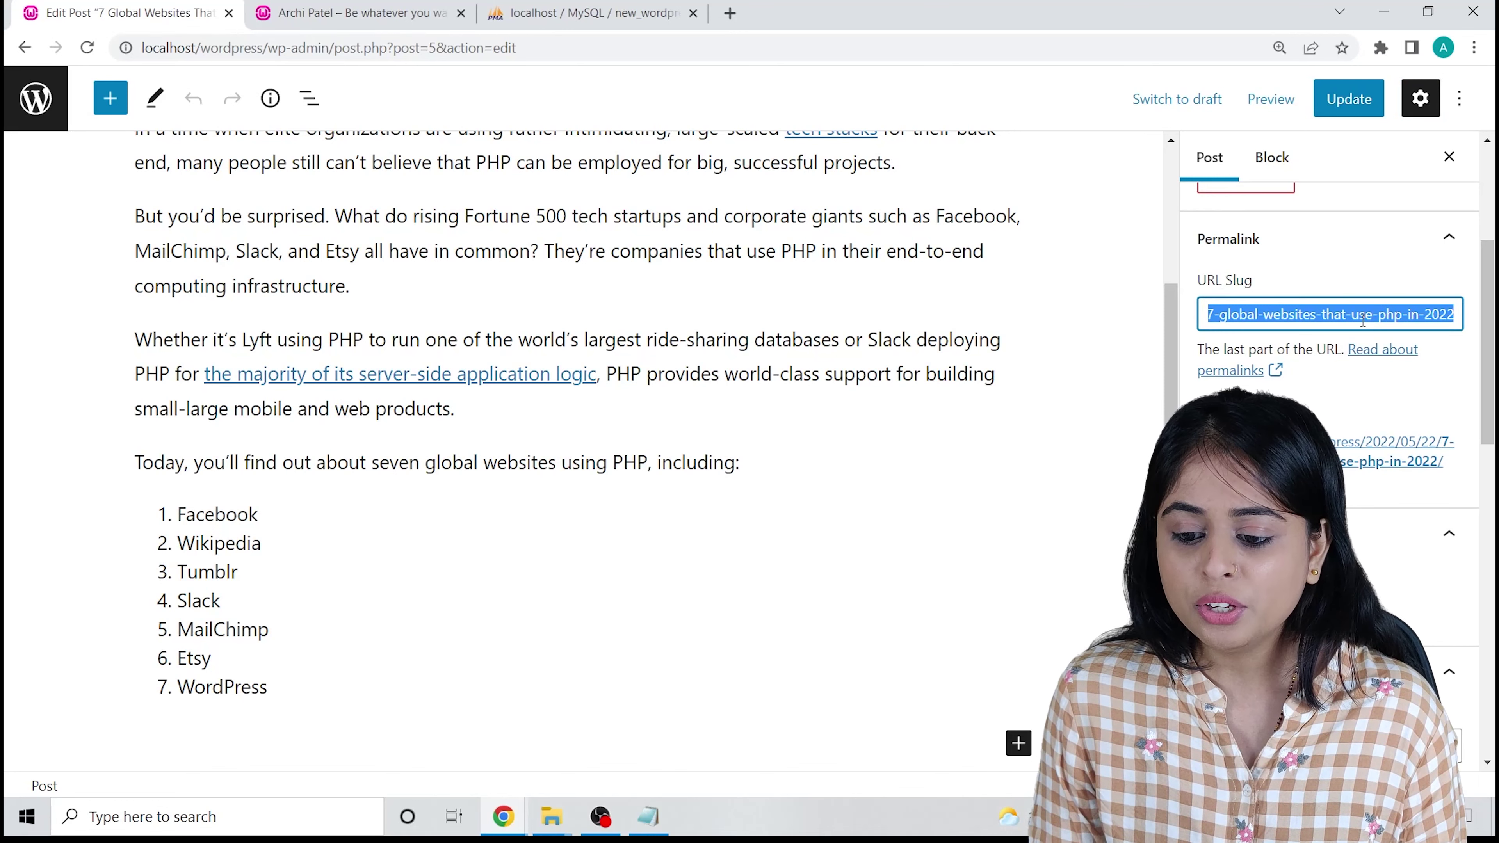
pyautogui.click(1360, 316)
pyautogui.click(1453, 313)
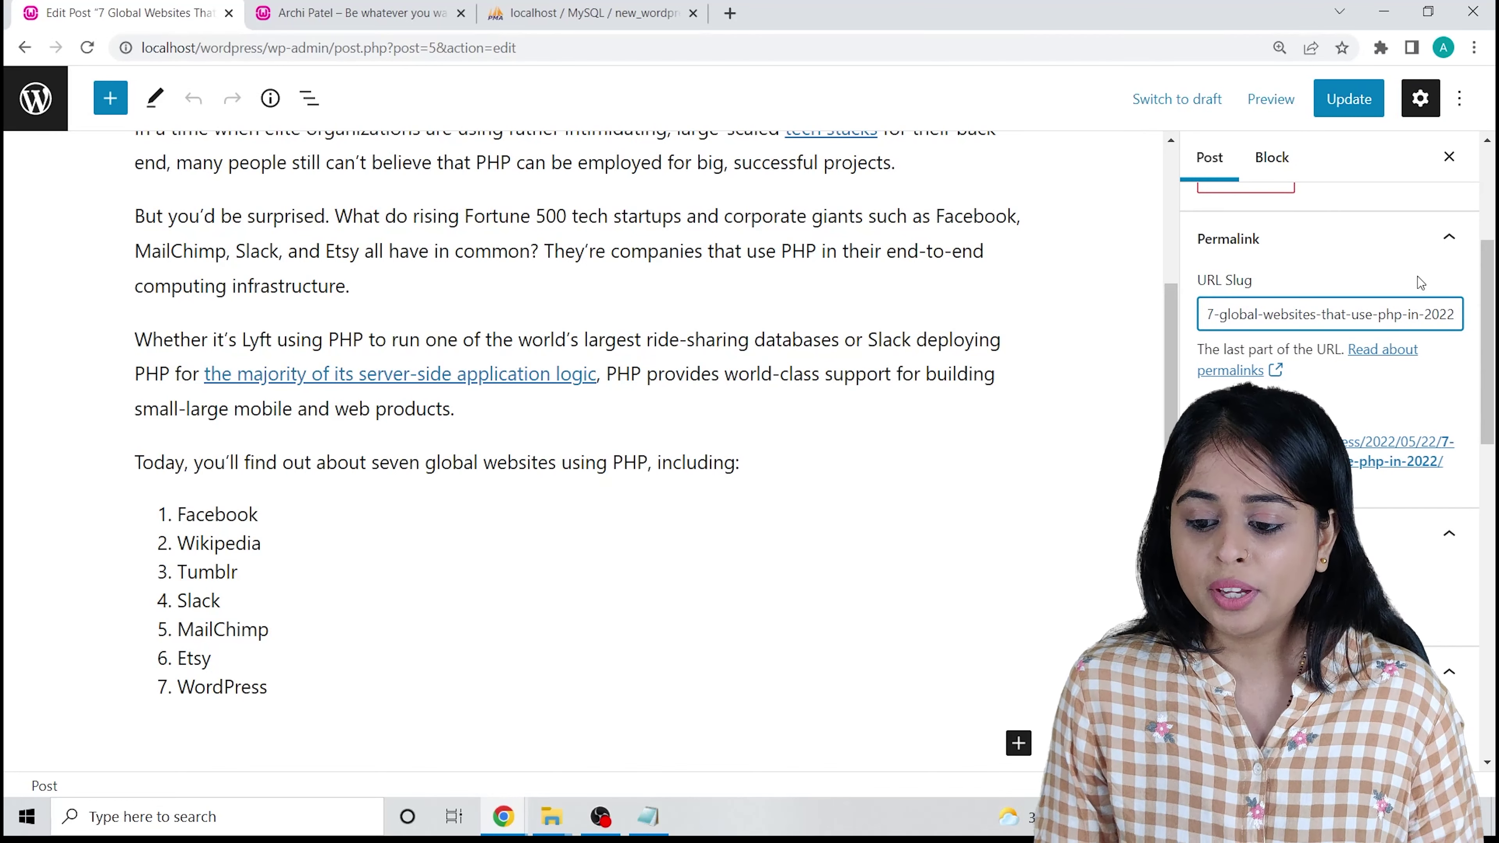
pyautogui.write('-')
pyautogui.write('by')
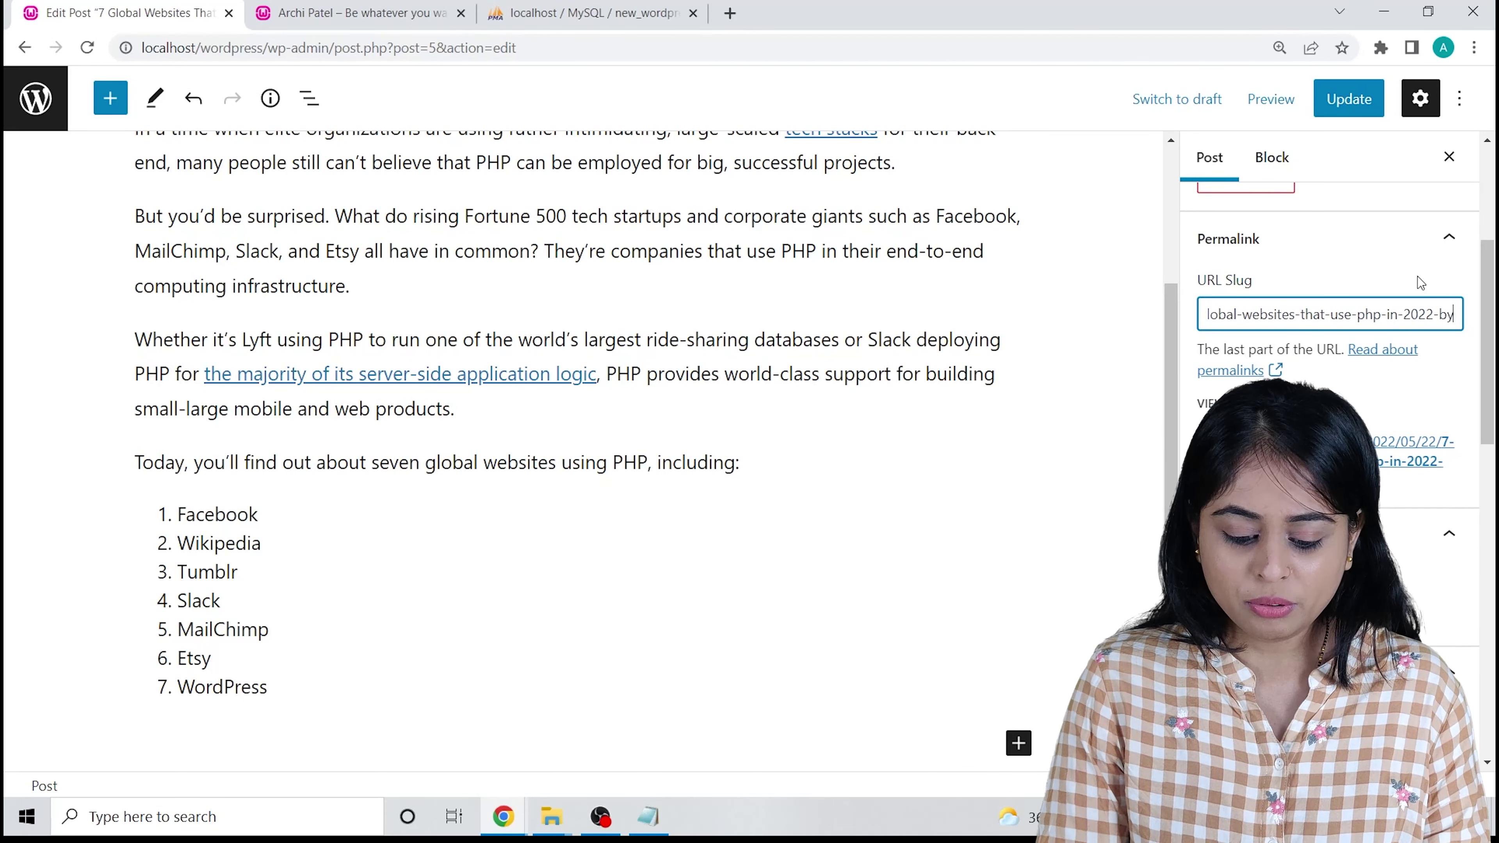
pyautogui.write('-a')
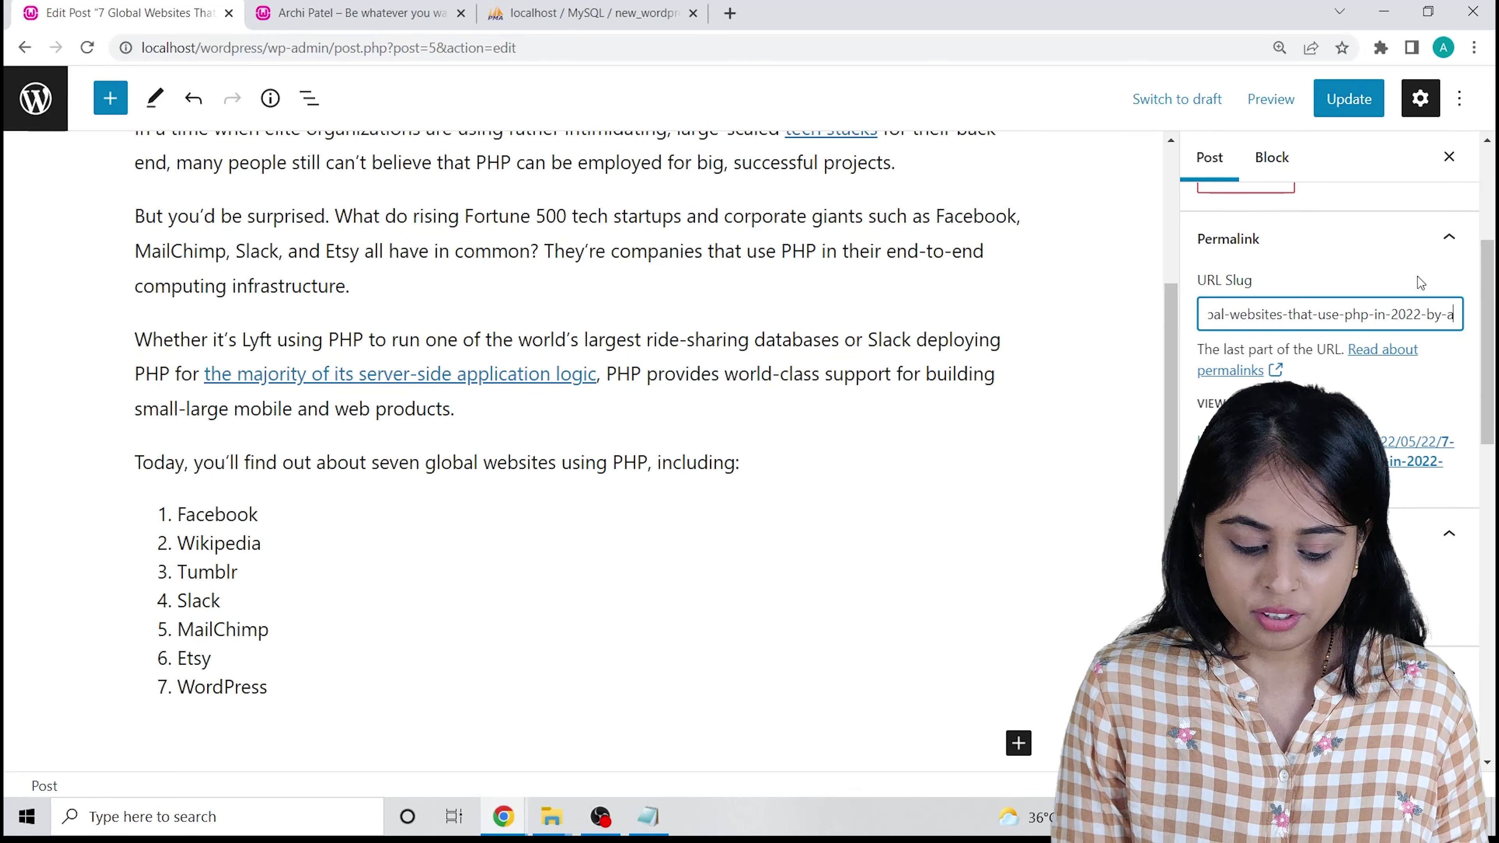
pyautogui.write('rchi-patel')
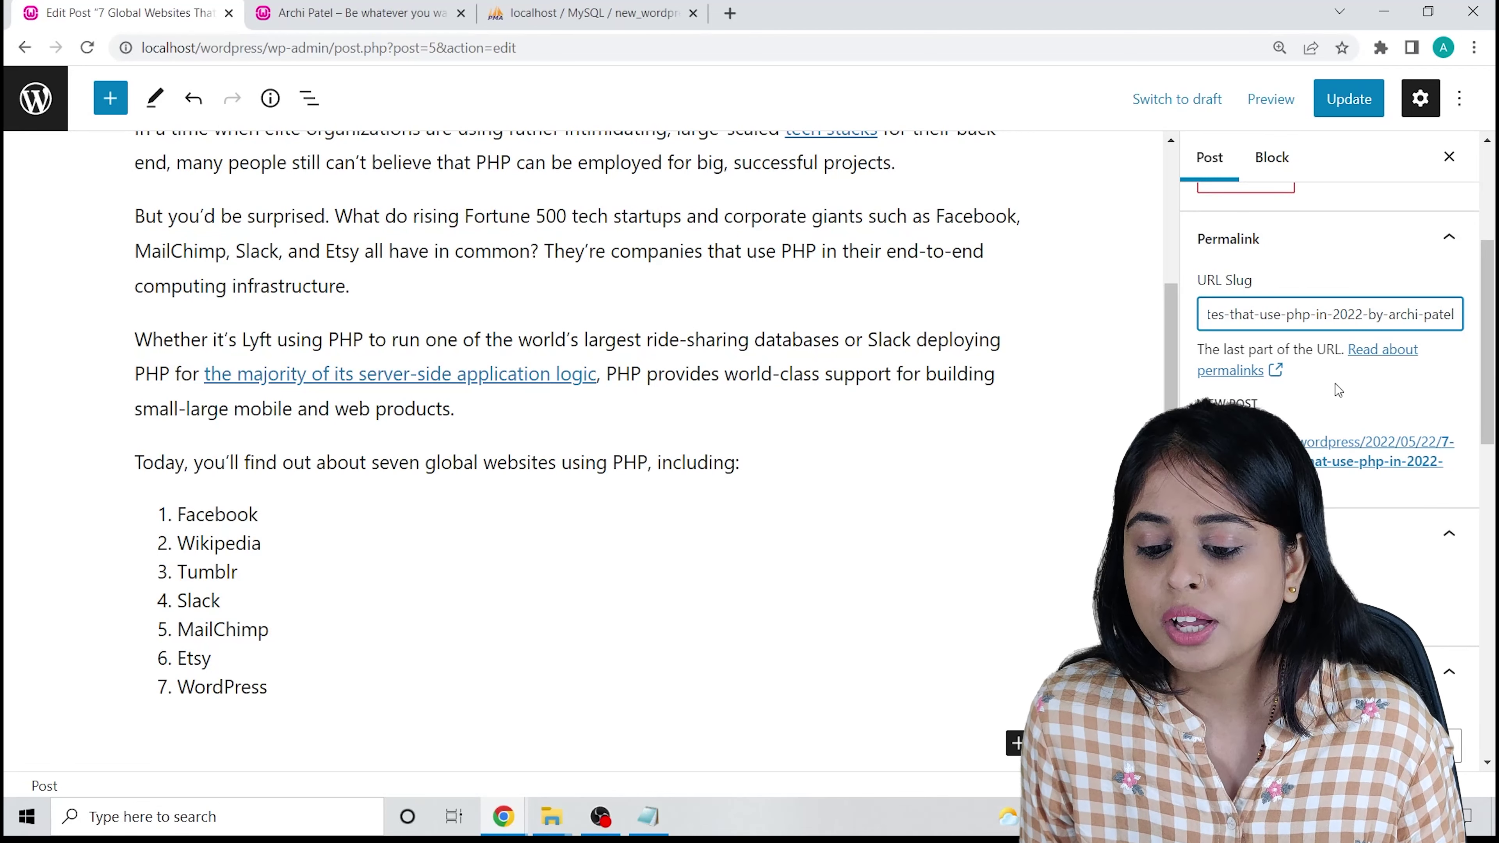
pyautogui.scroll(-6, 1269, 319)
pyautogui.scroll(3, 1245, 355)
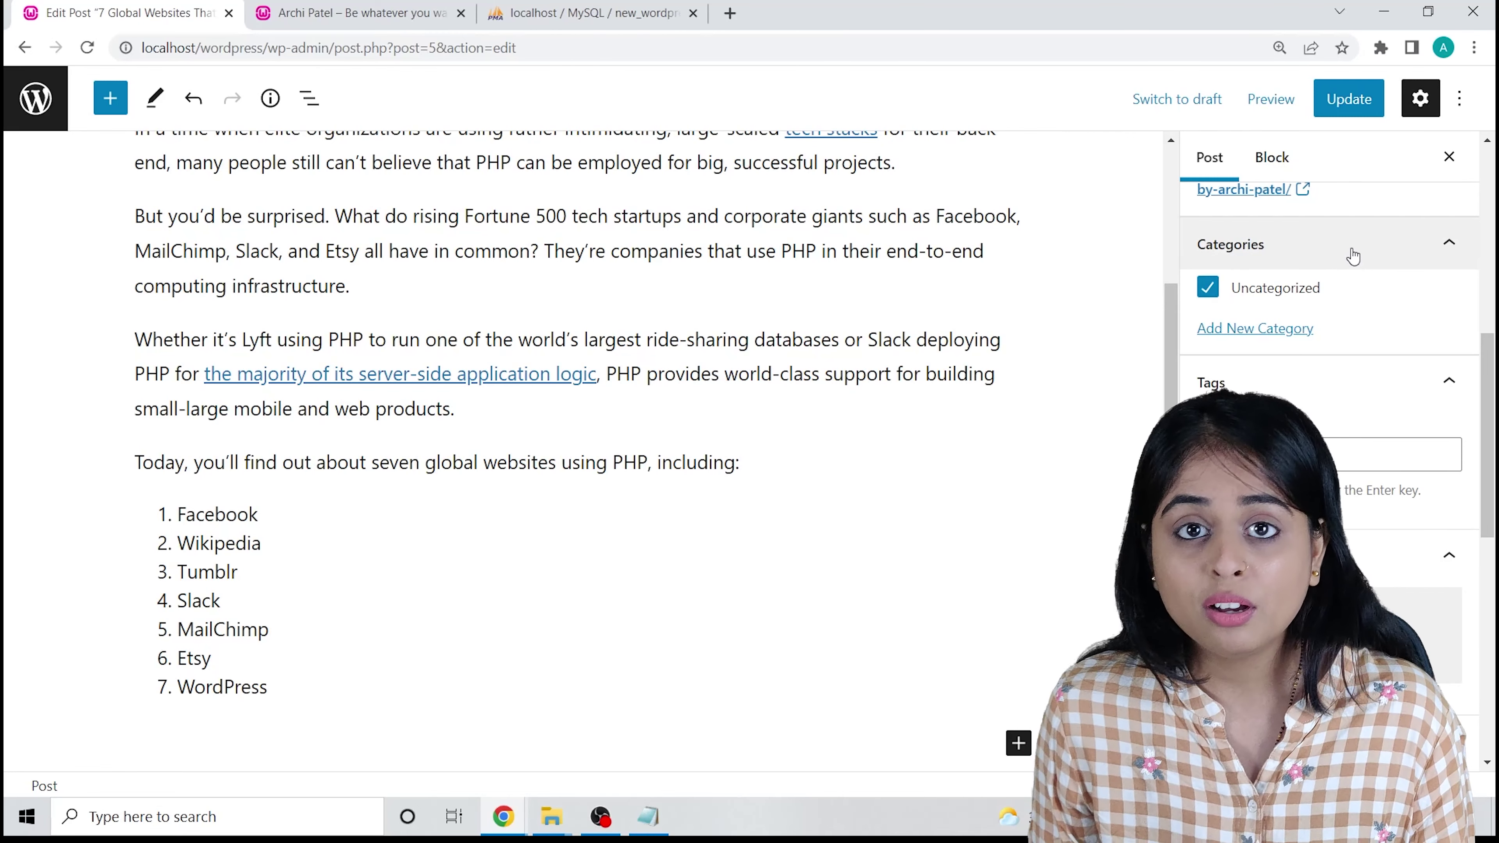
# Create a 'PHP Programming' category for the post and uncheck Uncategorized.
pyautogui.click(1256, 328)
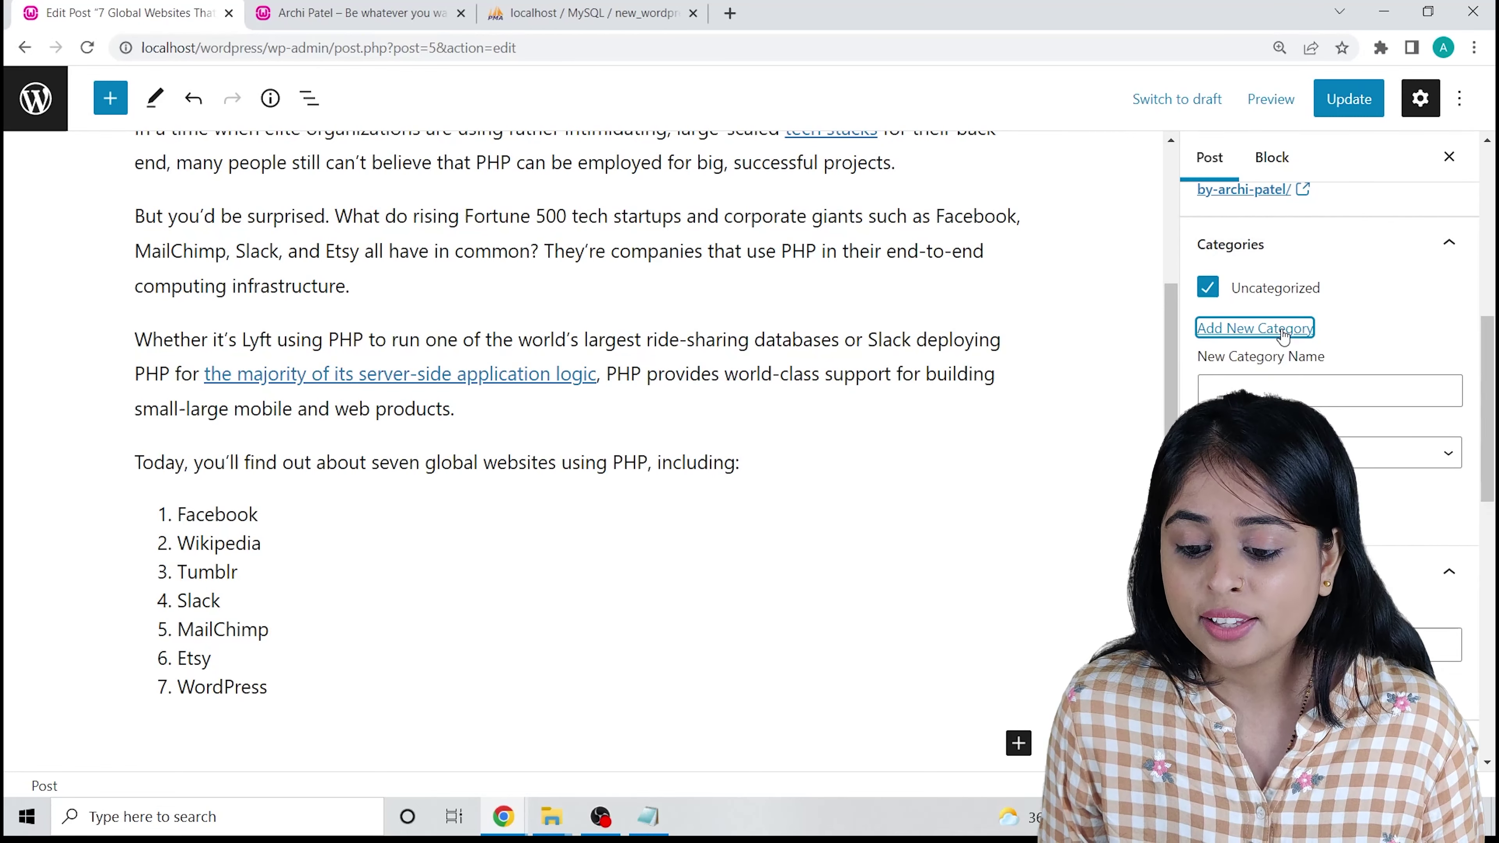
pyautogui.click(1235, 381)
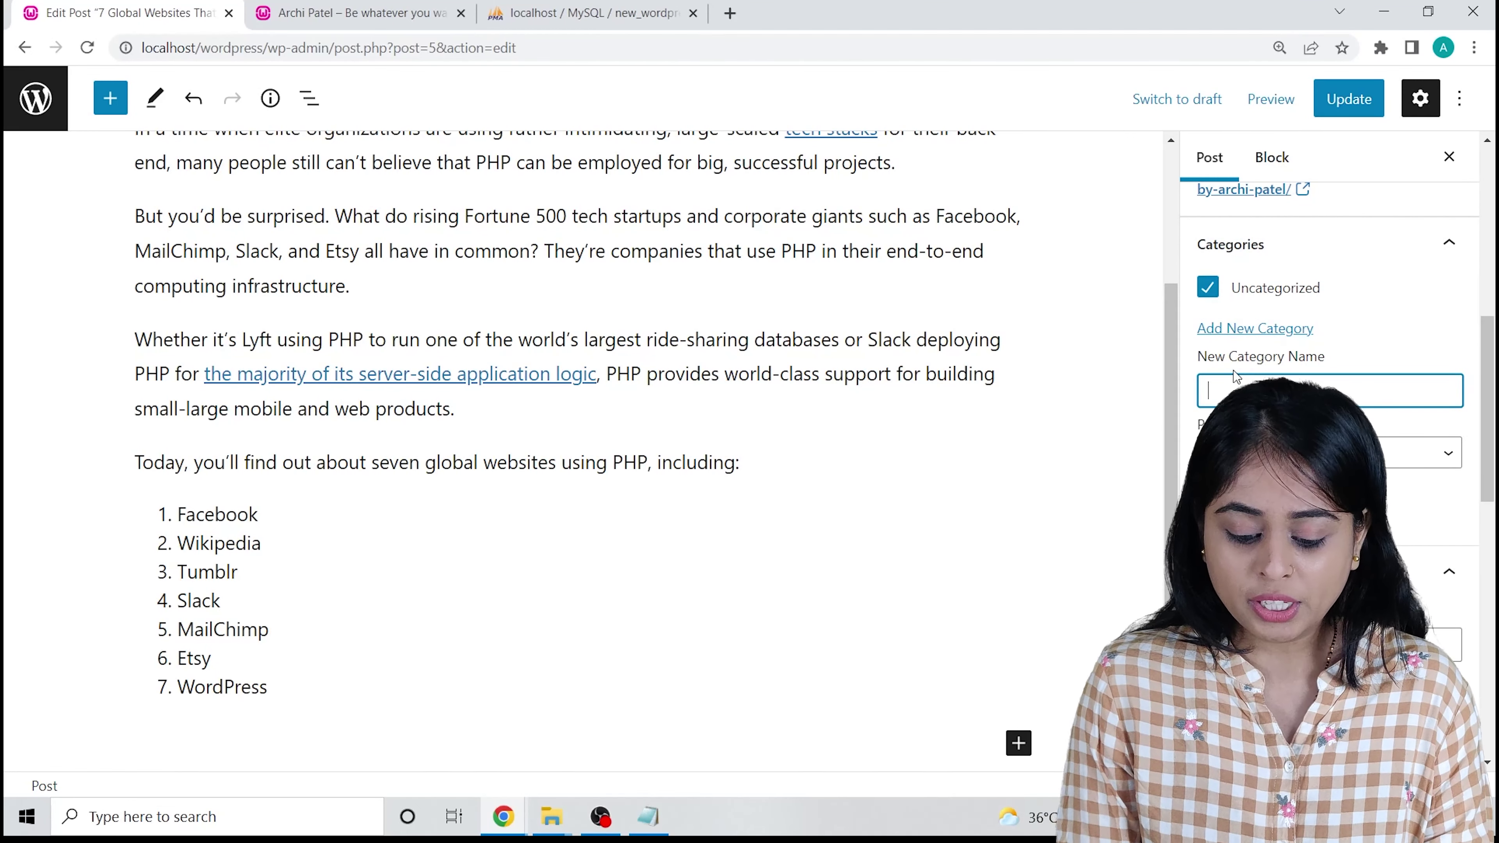
pyautogui.write('Php')
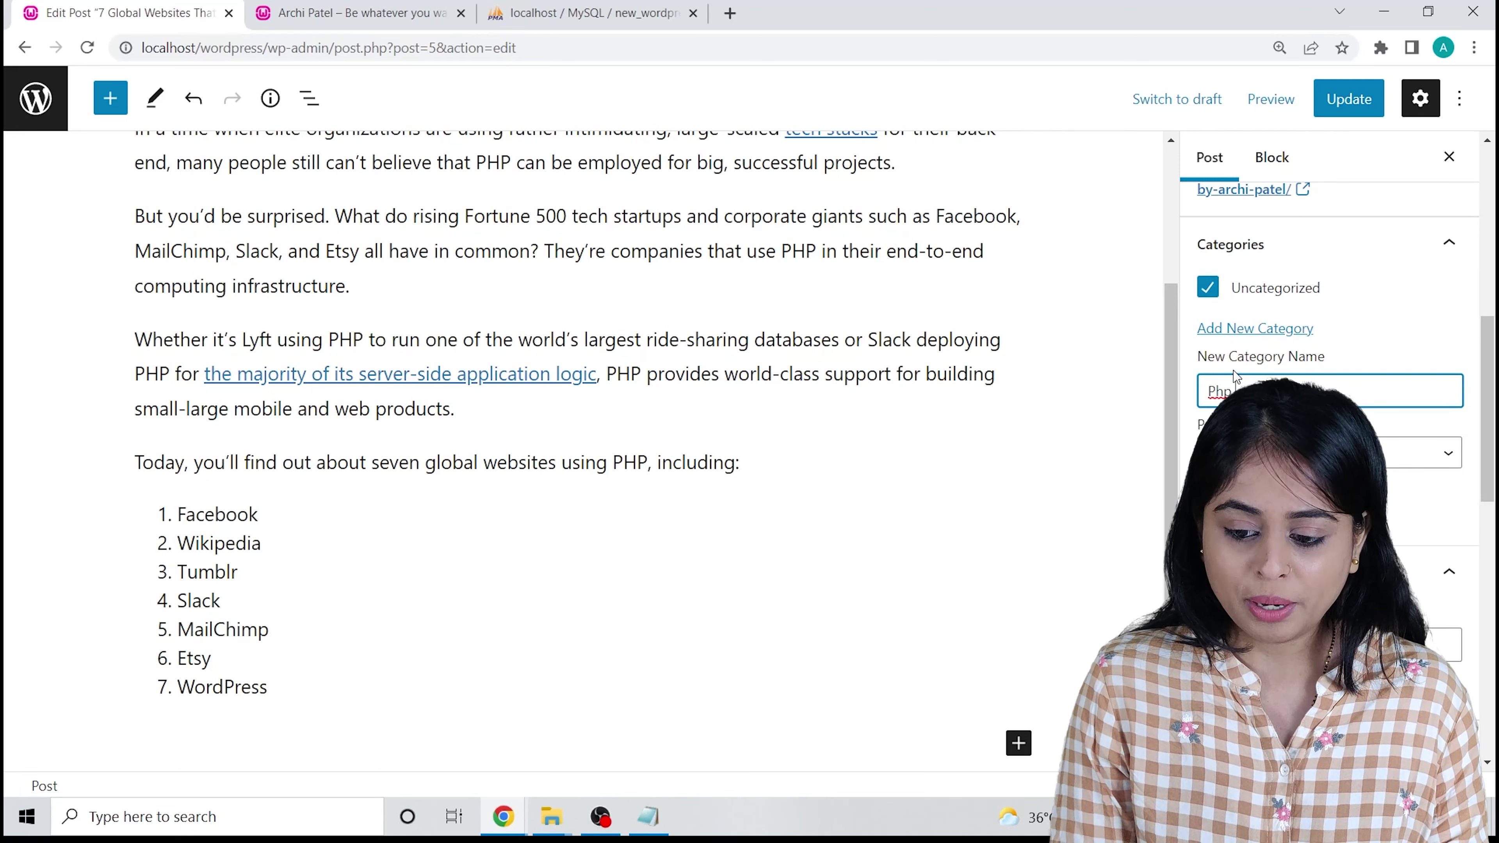
pyautogui.press('BackSpace')
pyautogui.write('HP Programming')
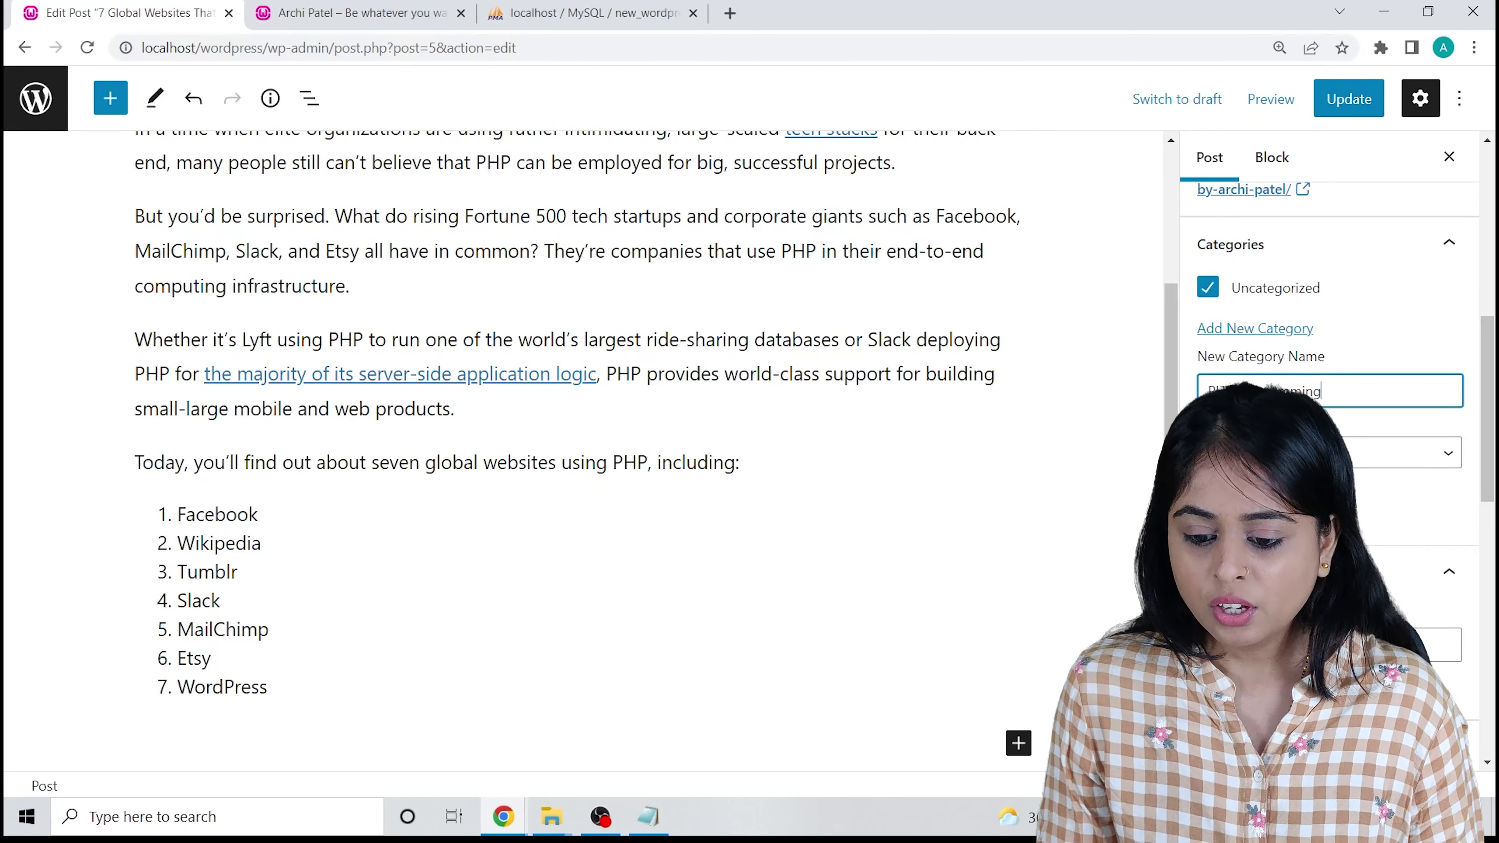
pyautogui.press('Return')
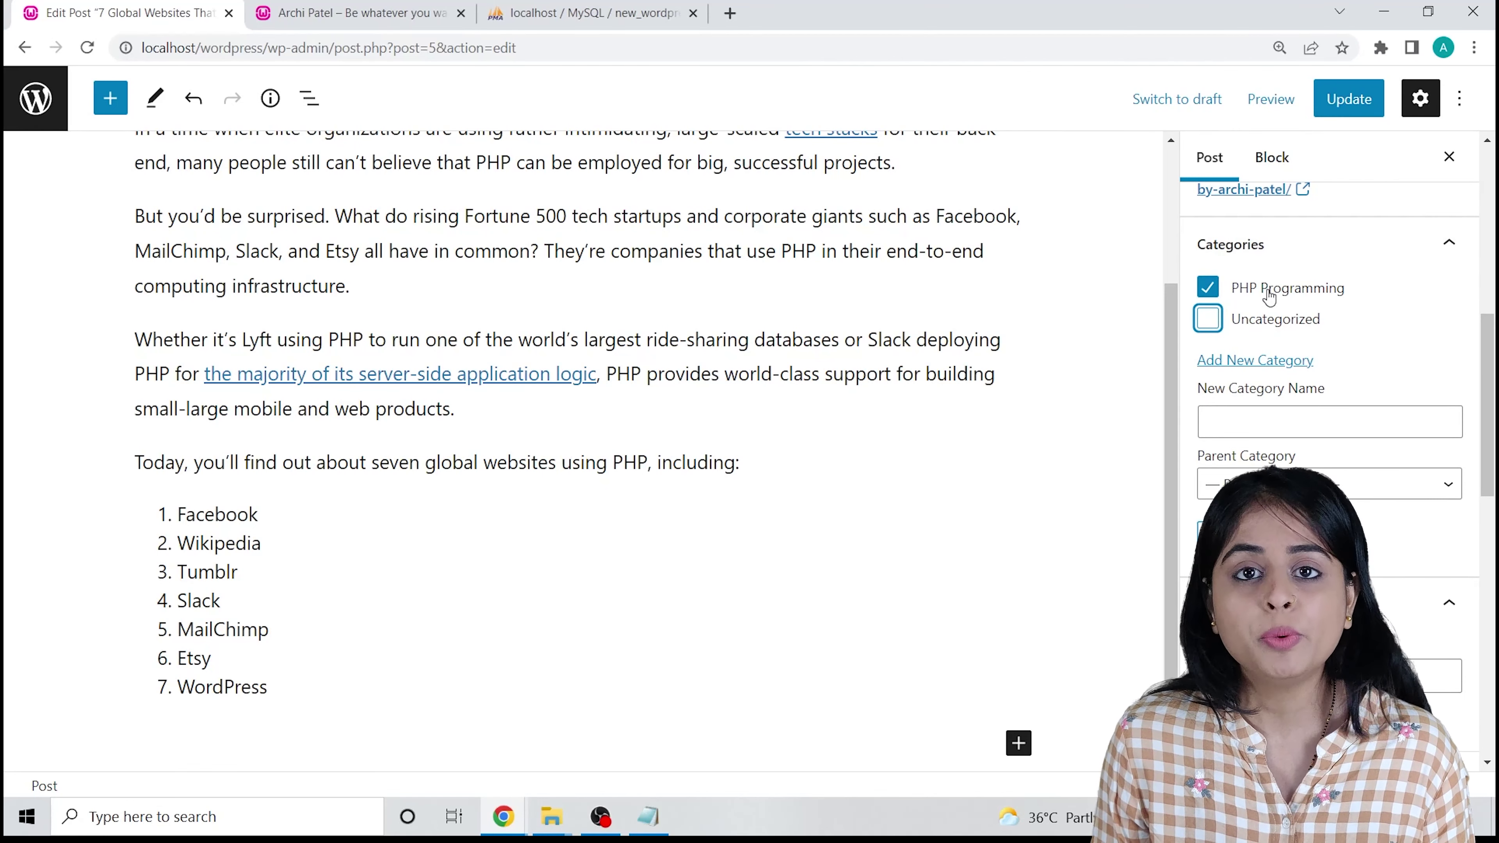
pyautogui.scroll(-5, 1282, 429)
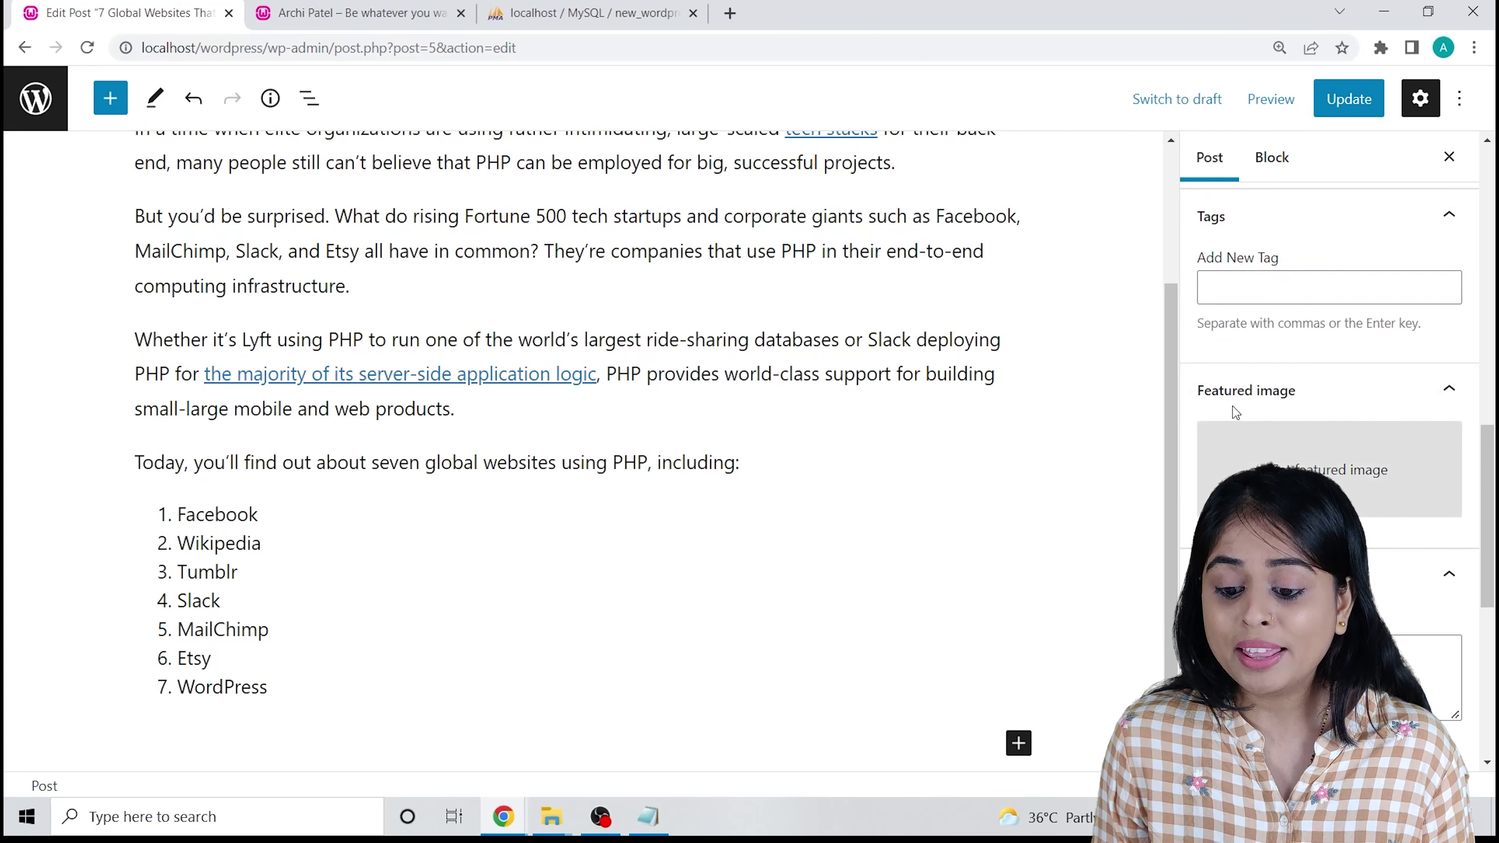
# Add the tags 'php programming', 'php' and 'coding', removing the mistyped 'oding' tag.
pyautogui.click(1269, 278)
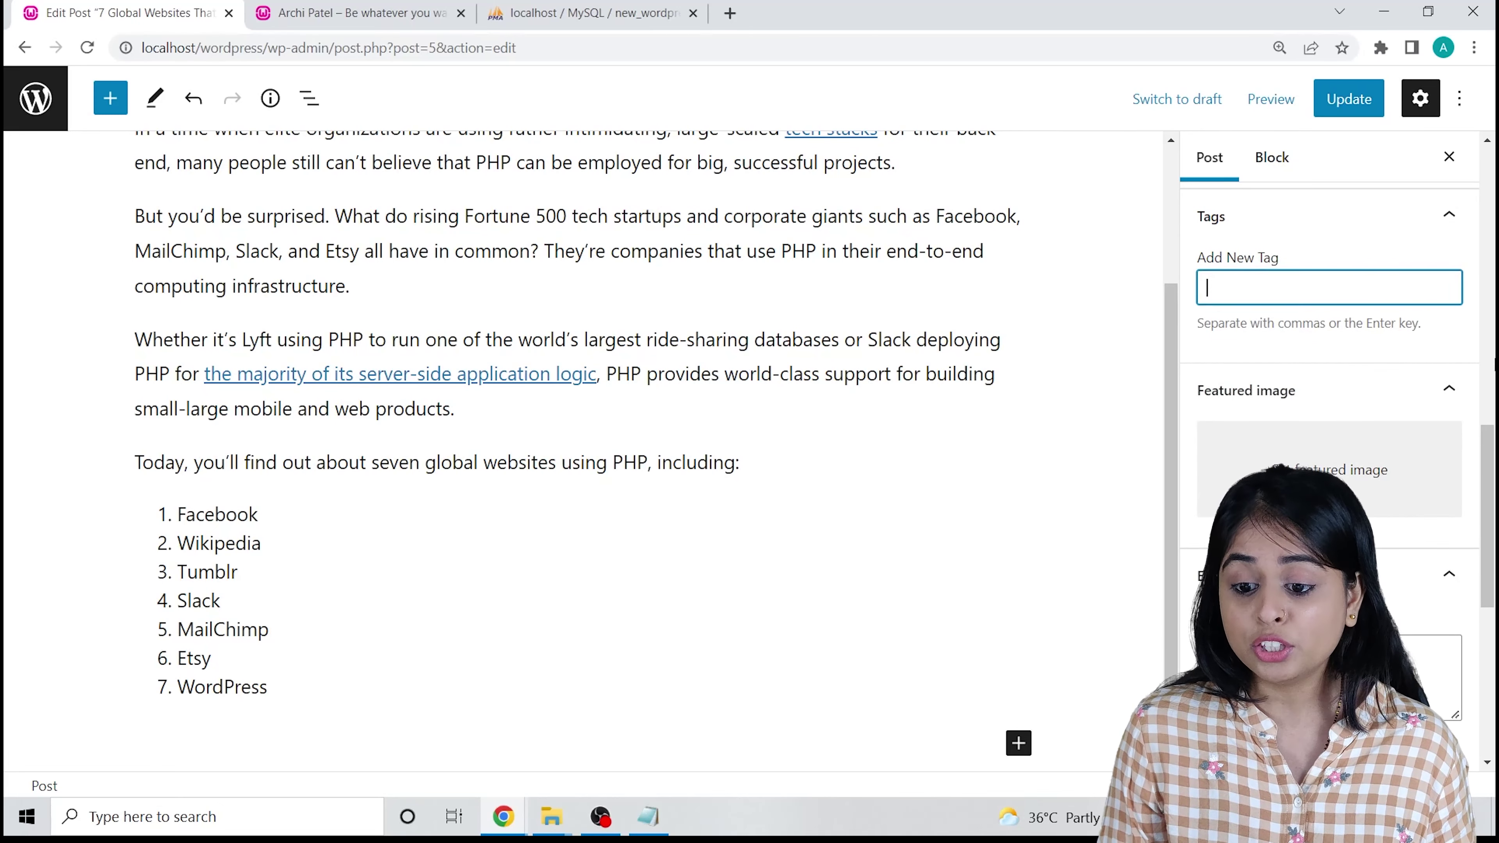
pyautogui.write('php prog')
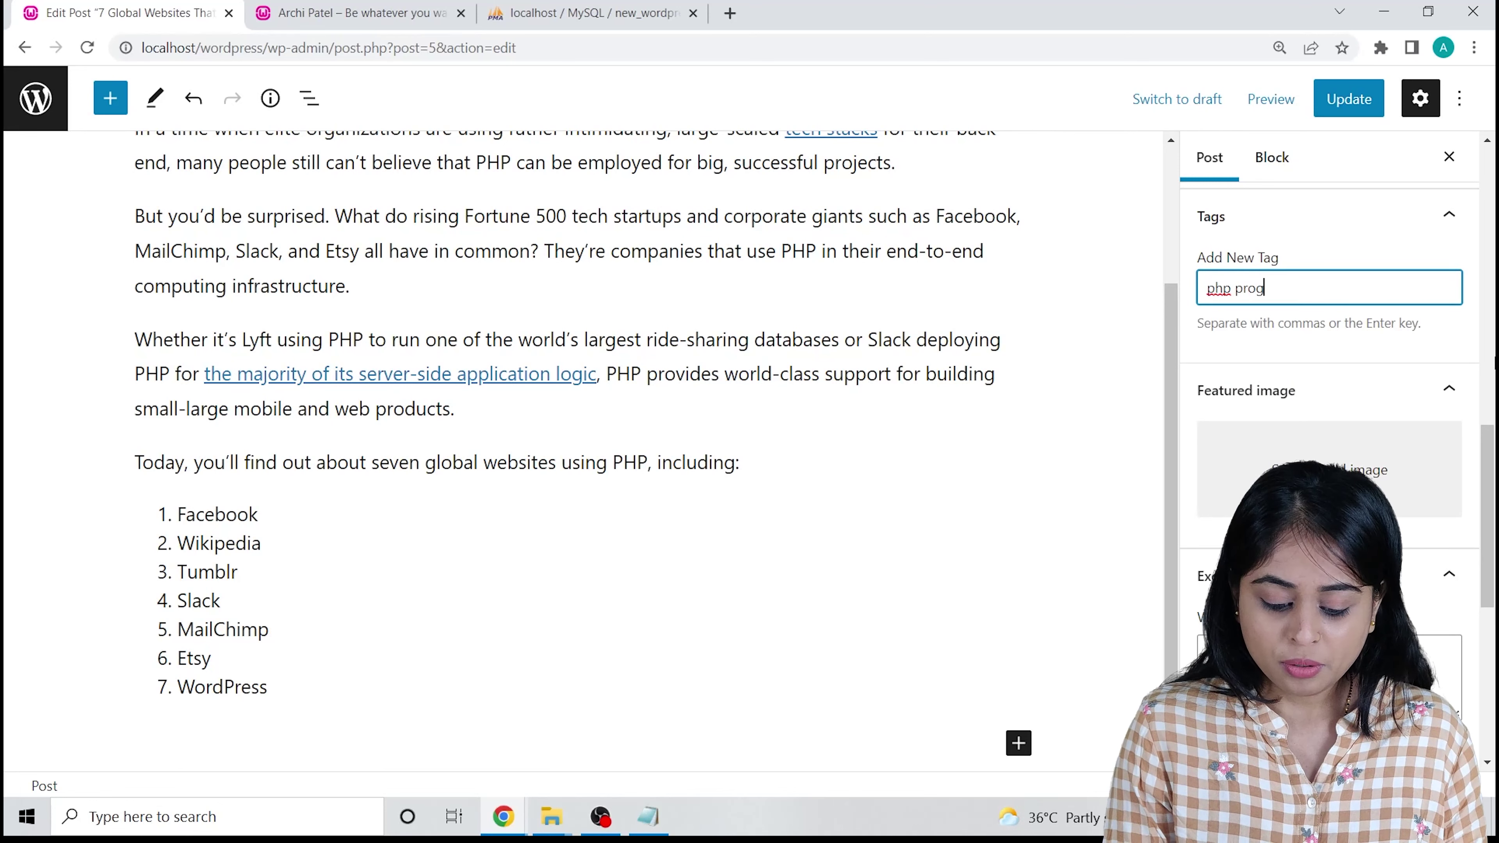
pyautogui.write('ramming')
pyautogui.press('Return')
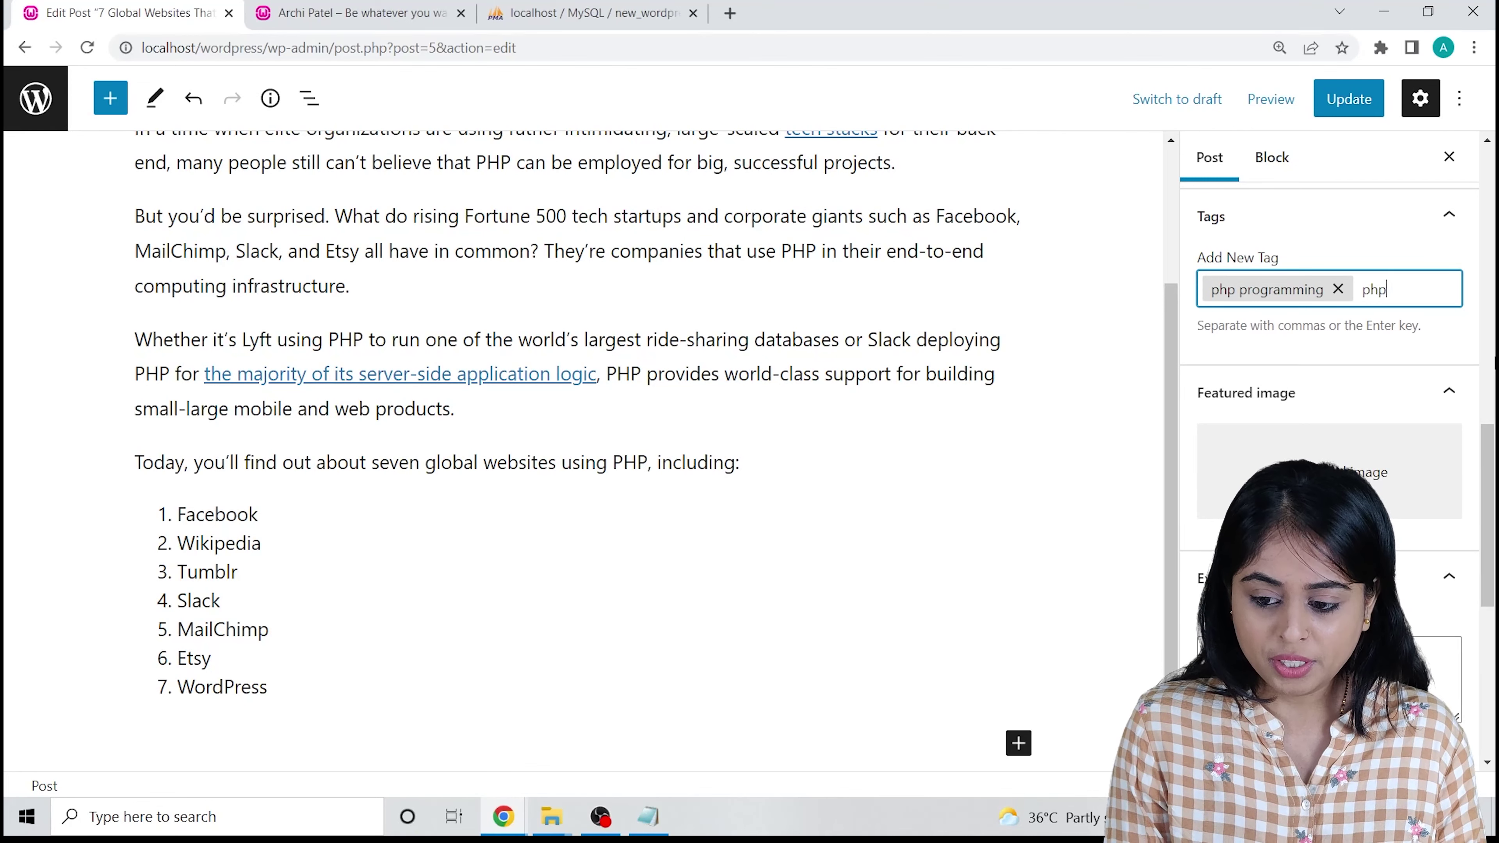
pyautogui.write('php')
pyautogui.press('Return')
pyautogui.write('odin')
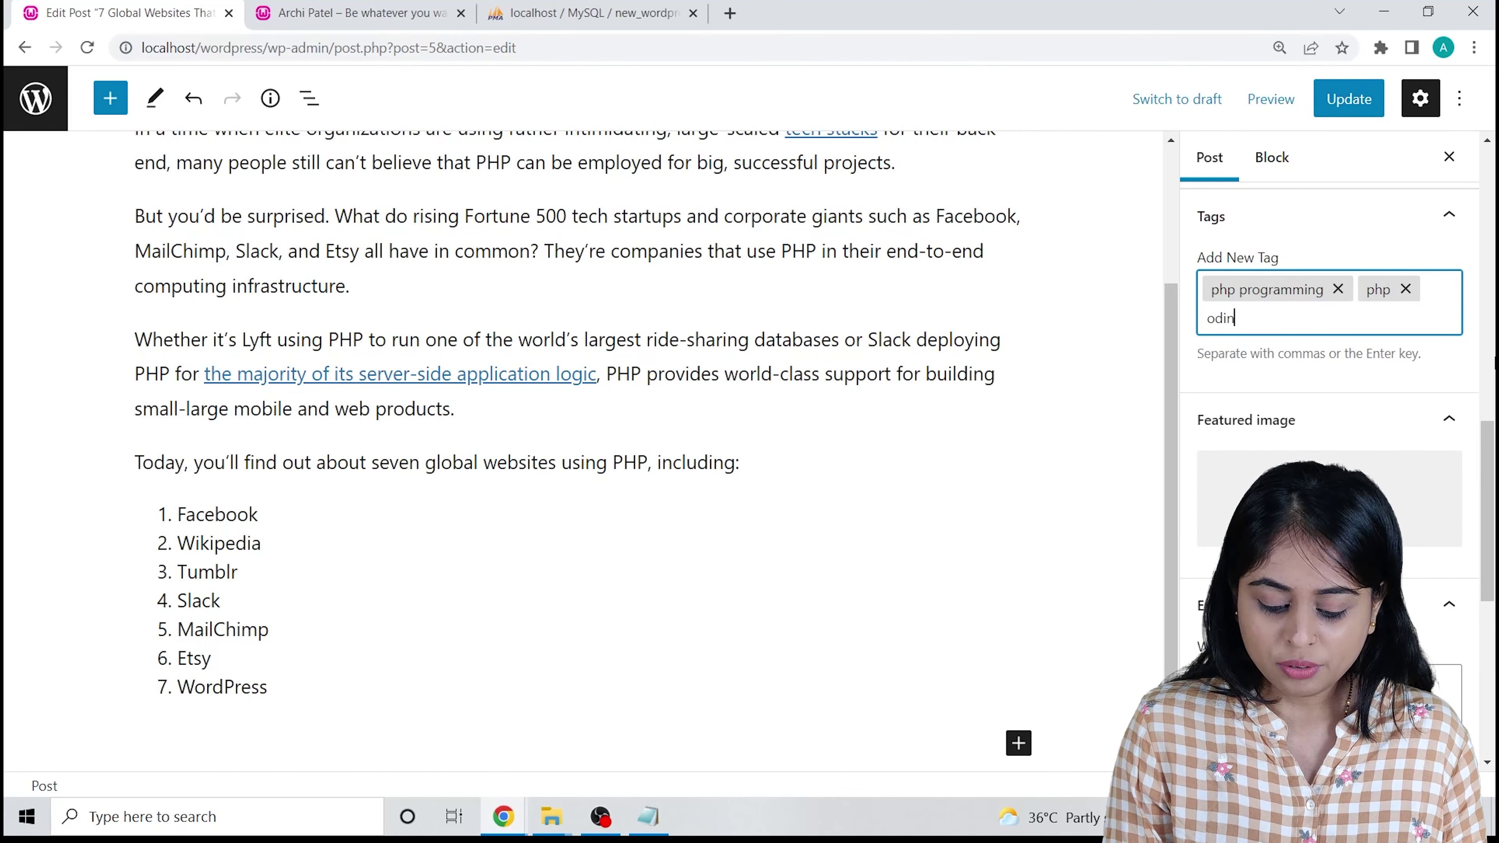
pyautogui.write('g')
pyautogui.press('Return')
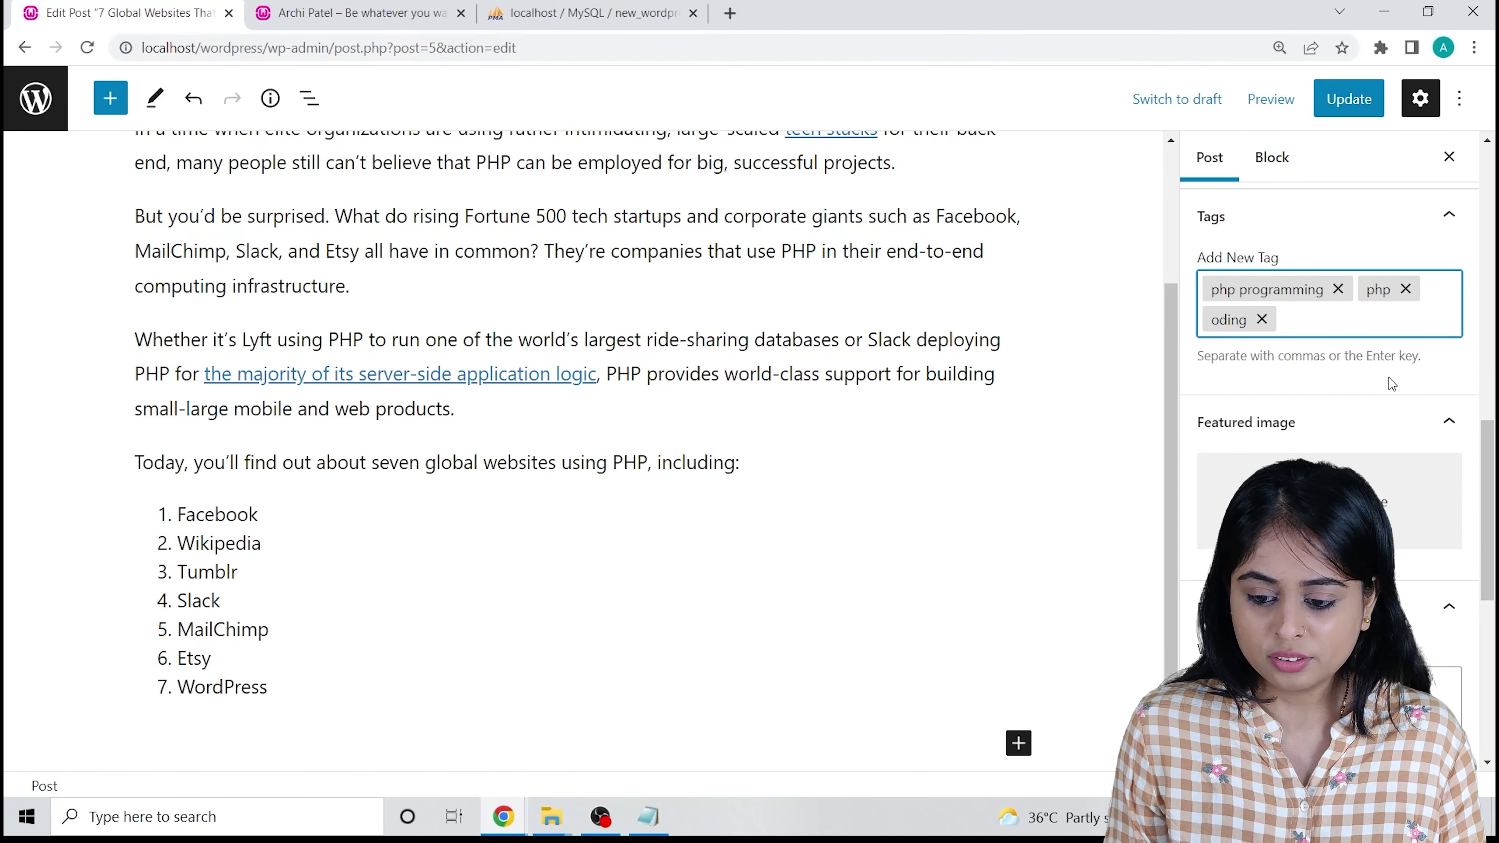
pyautogui.click(1262, 319)
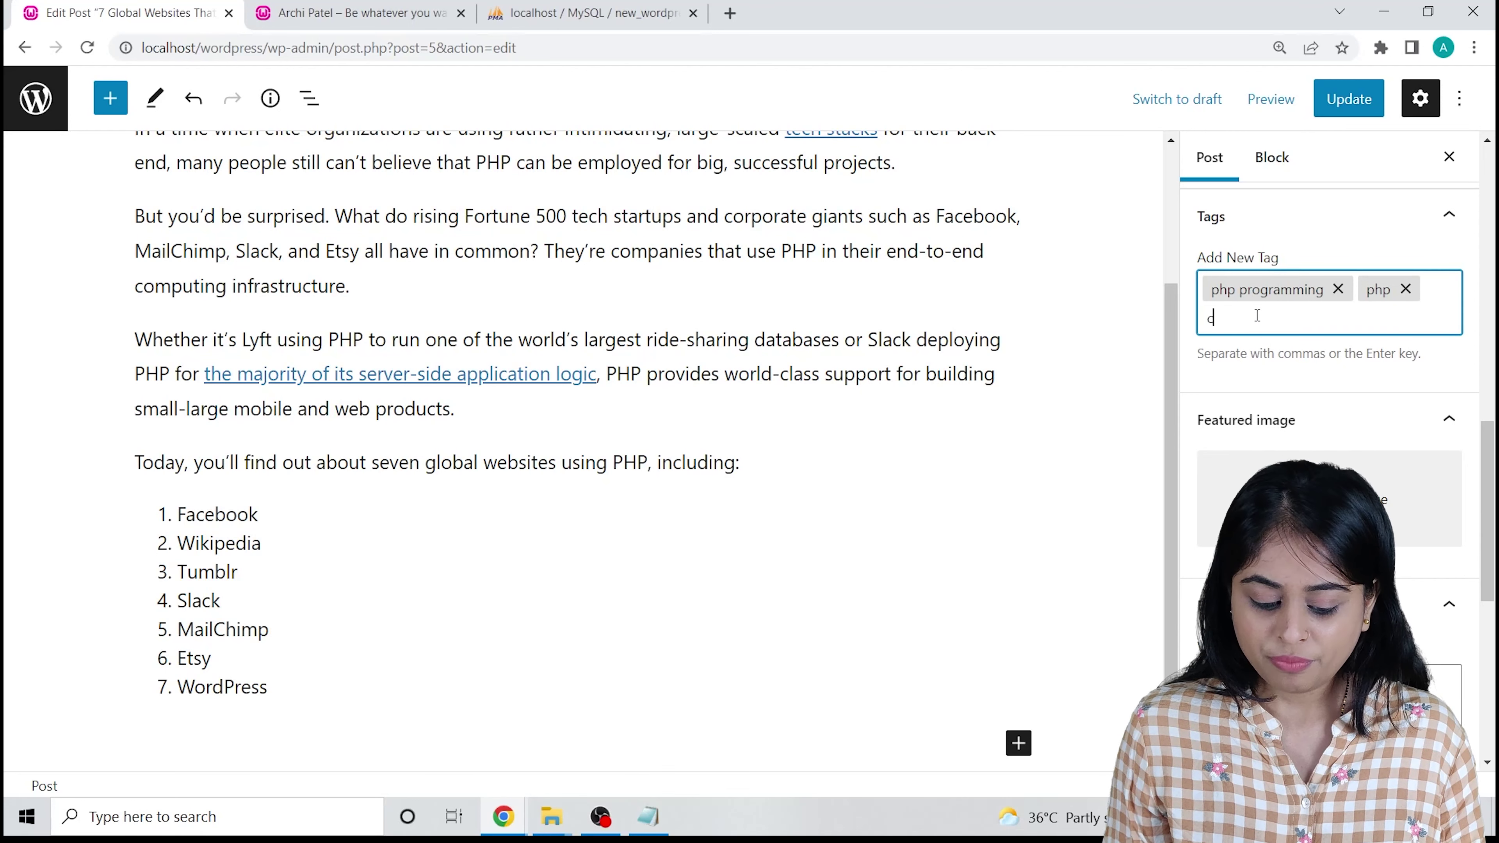
pyautogui.press('Return')
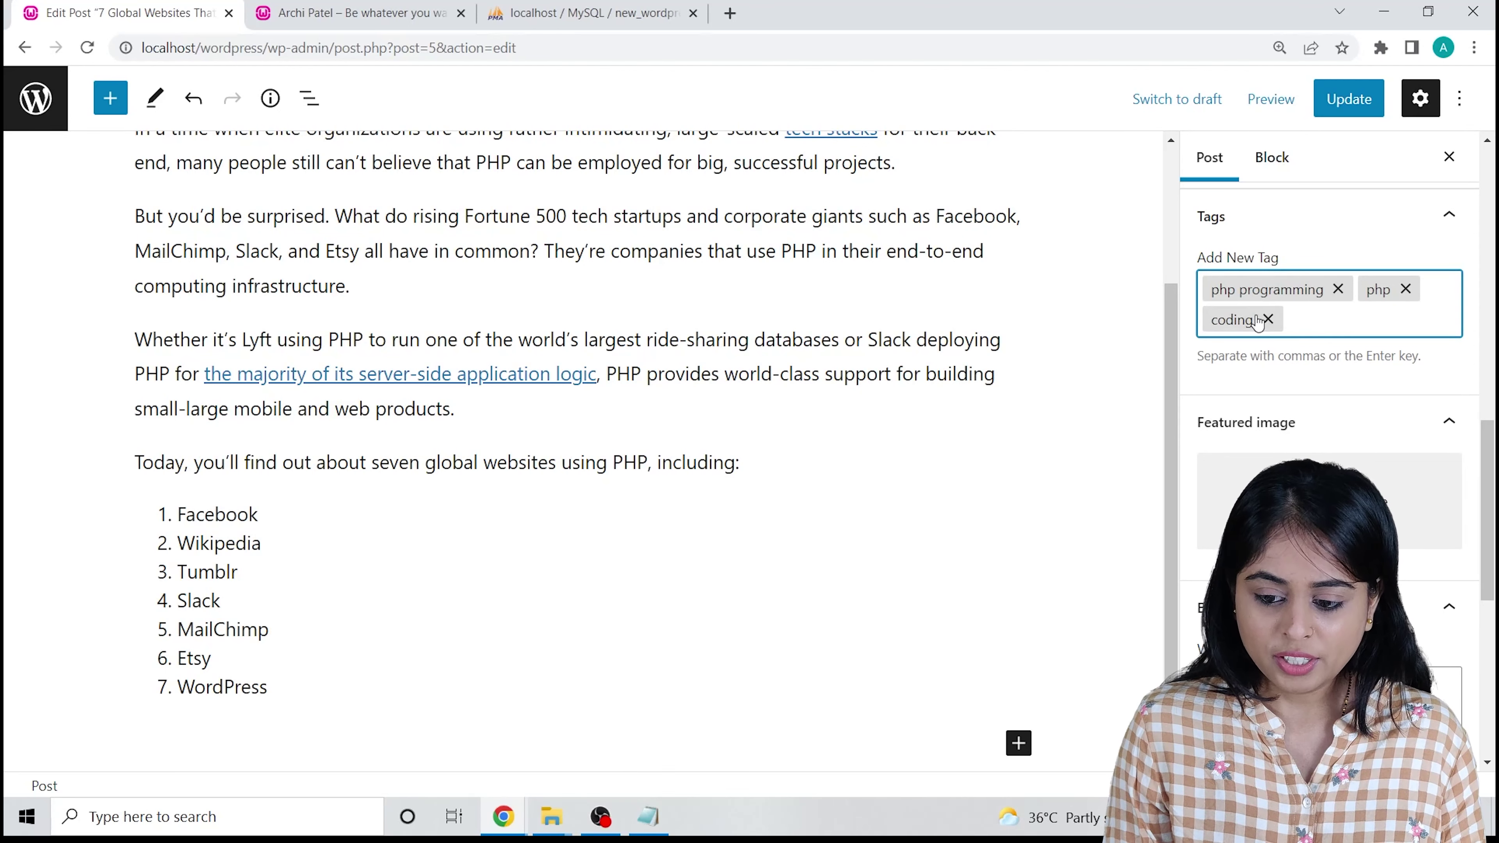
pyautogui.scroll(-3, 1413, 406)
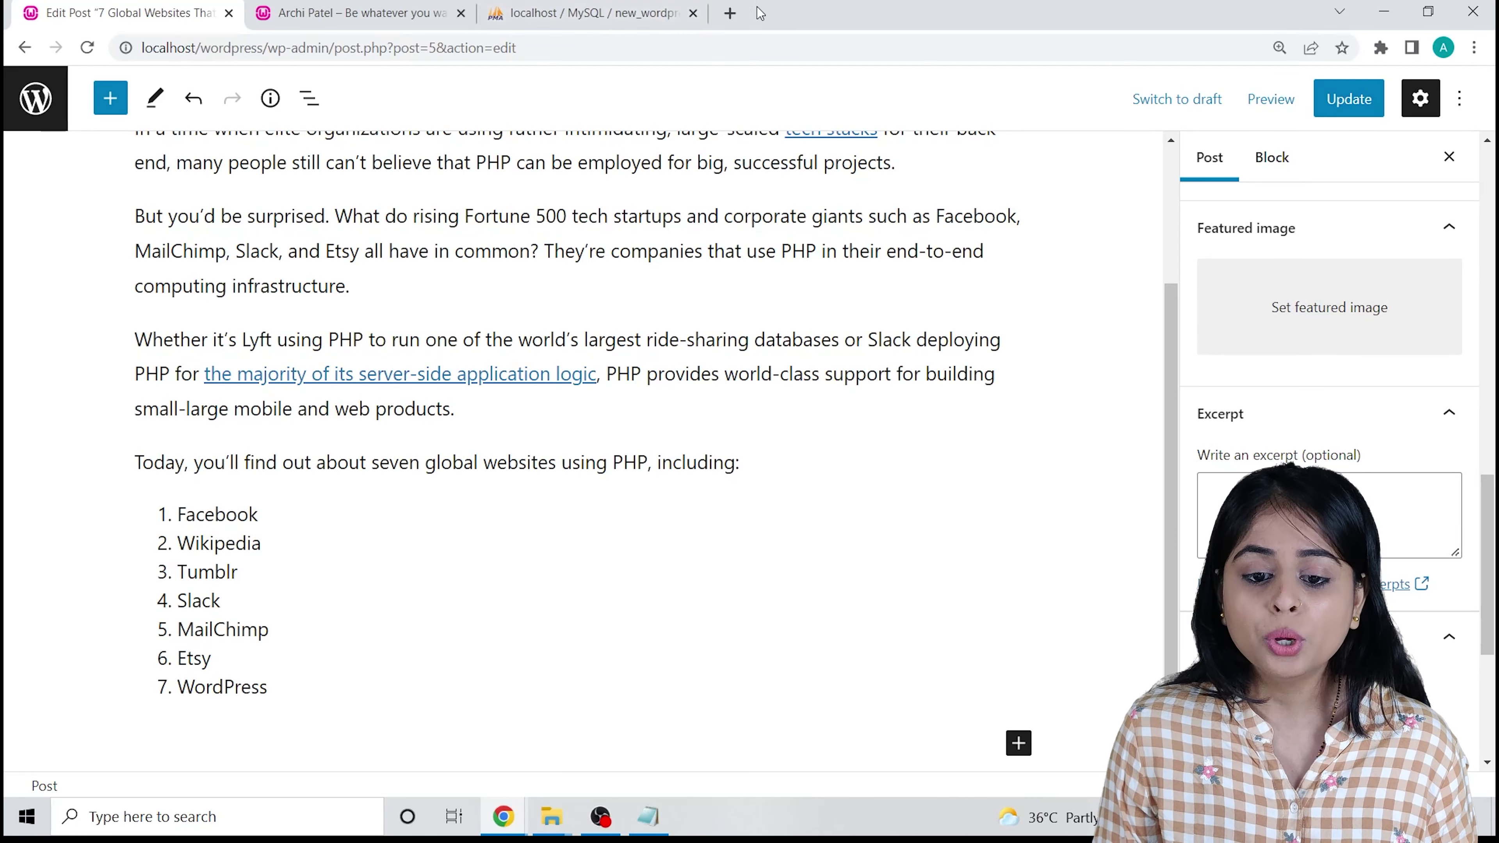
# Browse Google Images for 'php website', open one image in a new tab, then close the search tab.
pyautogui.click(729, 13)
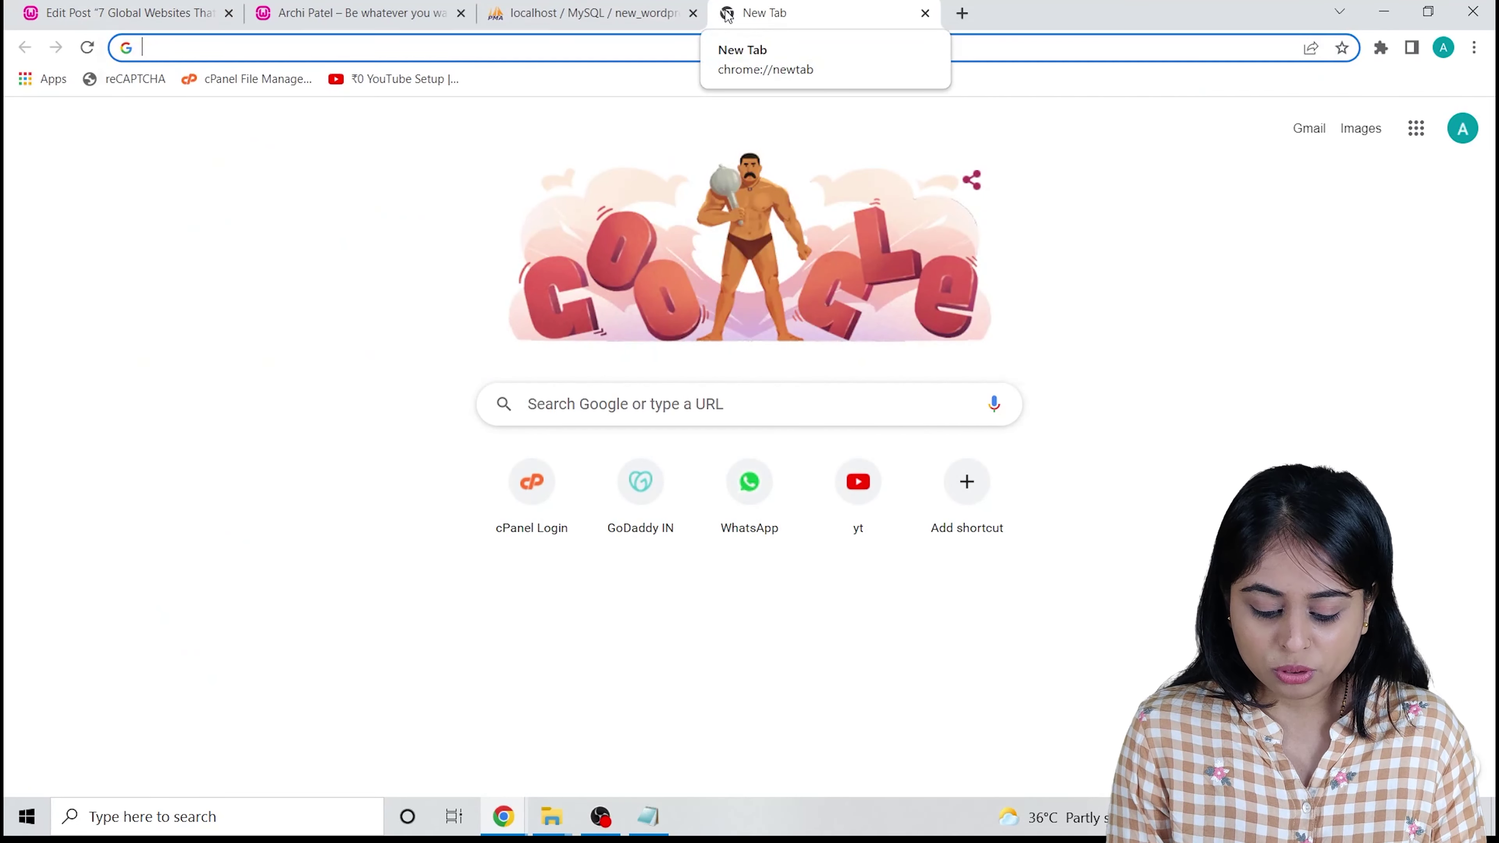
pyautogui.write('php')
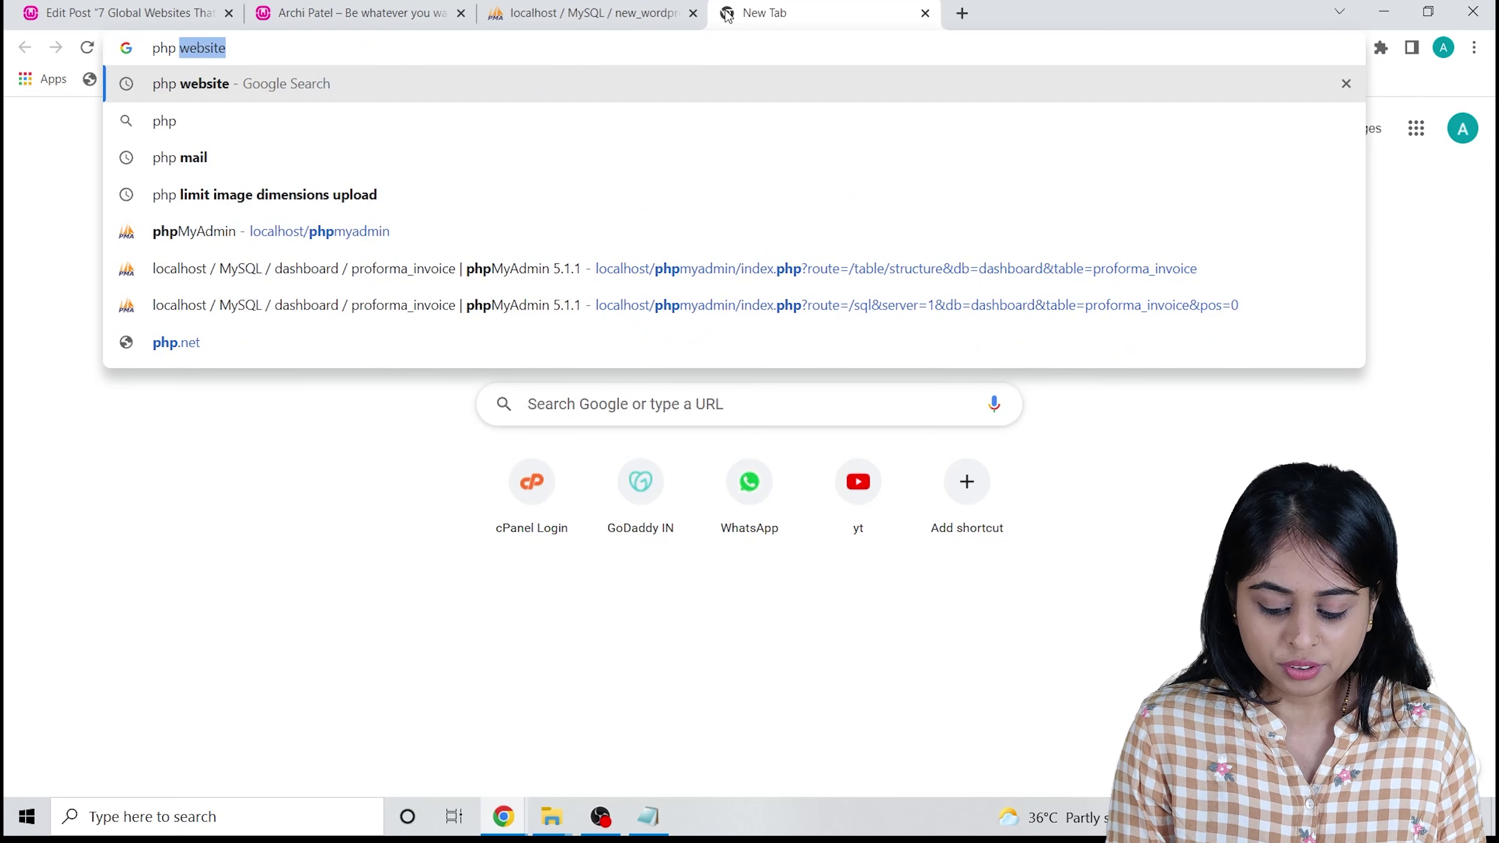
pyautogui.press('Return')
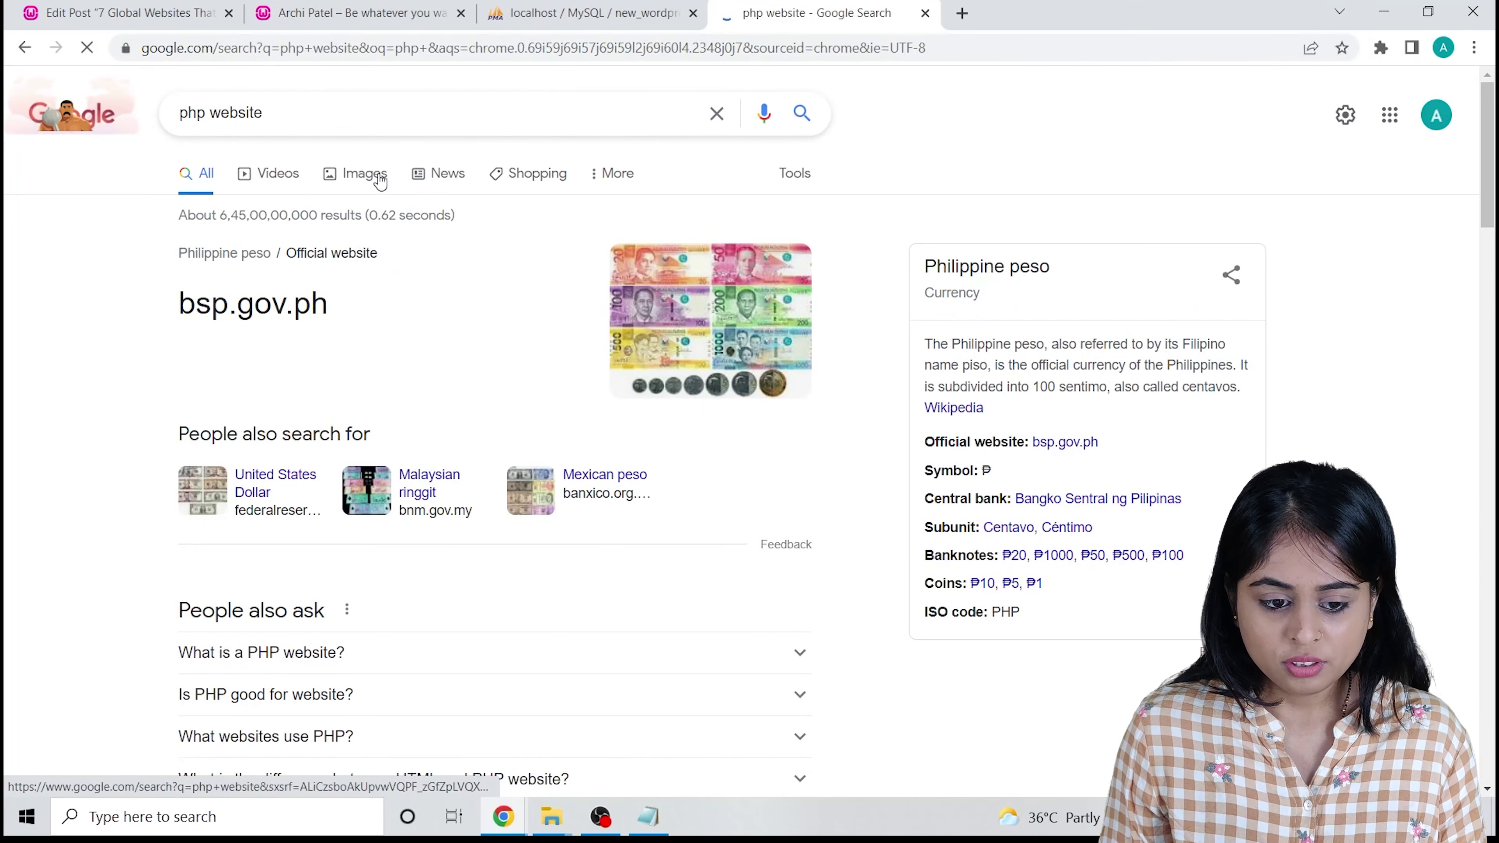
pyautogui.click(382, 178)
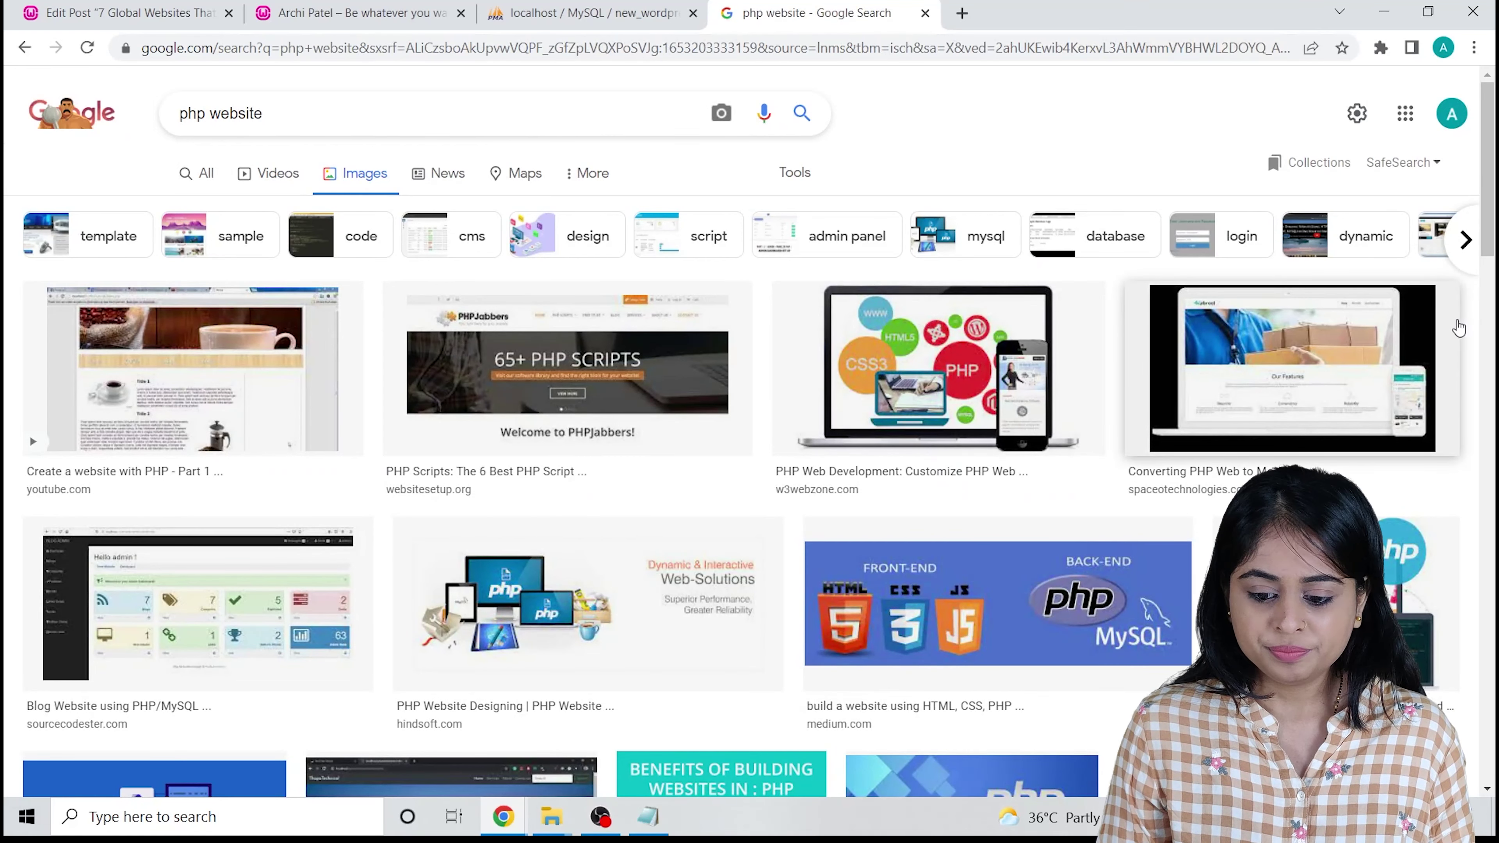
pyautogui.click(1046, 590)
pyautogui.rightClick(1099, 263)
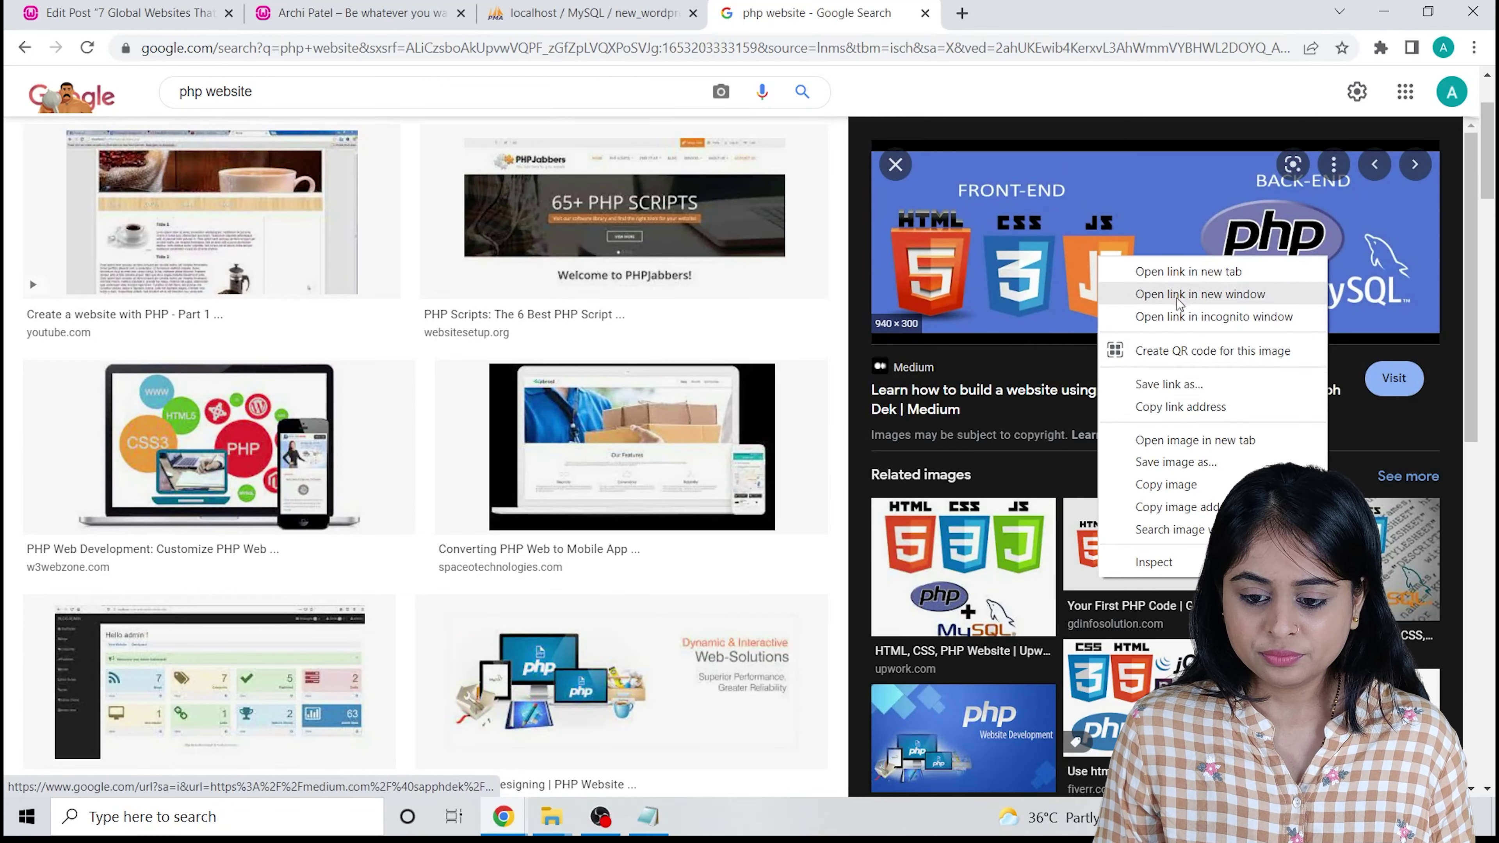
pyautogui.click(1181, 434)
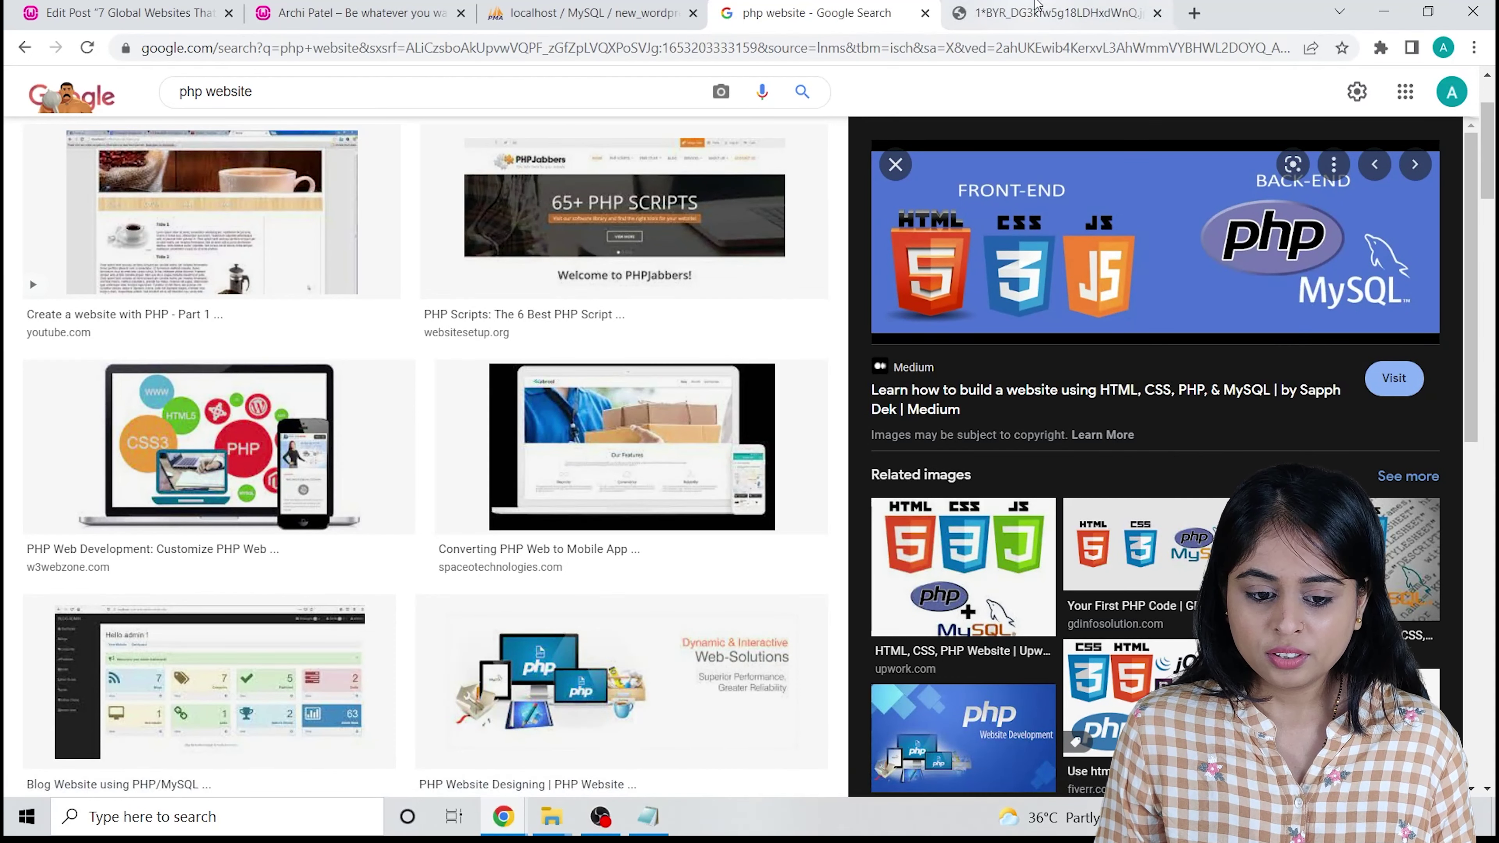
pyautogui.click(925, 13)
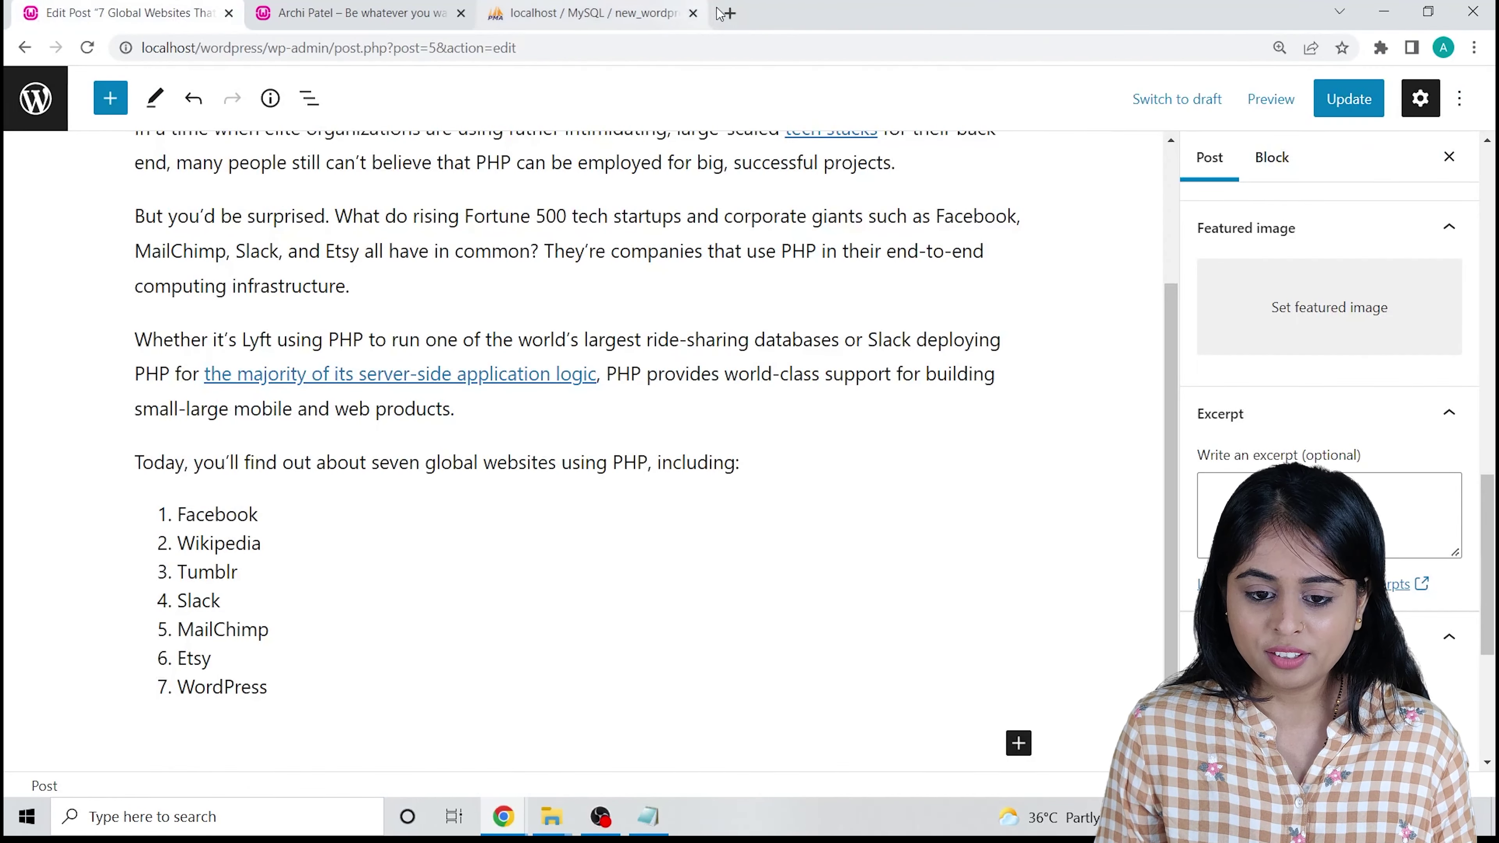
pyautogui.hotkey('ctrl', 't')
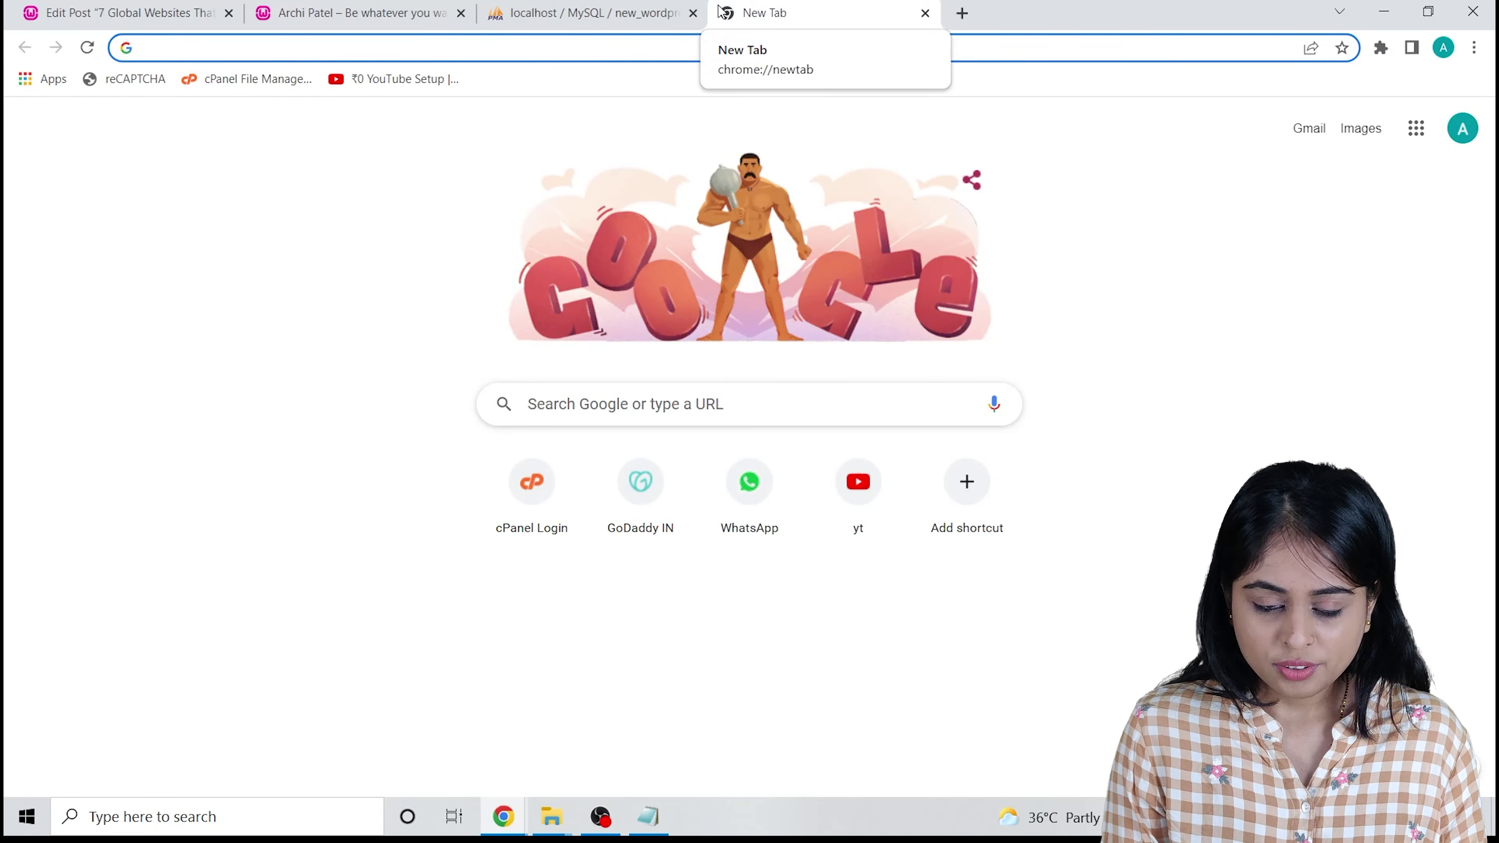
# Go to pexels.com via Google and search Pexels for 'programming' photos.
pyautogui.write('pexels')
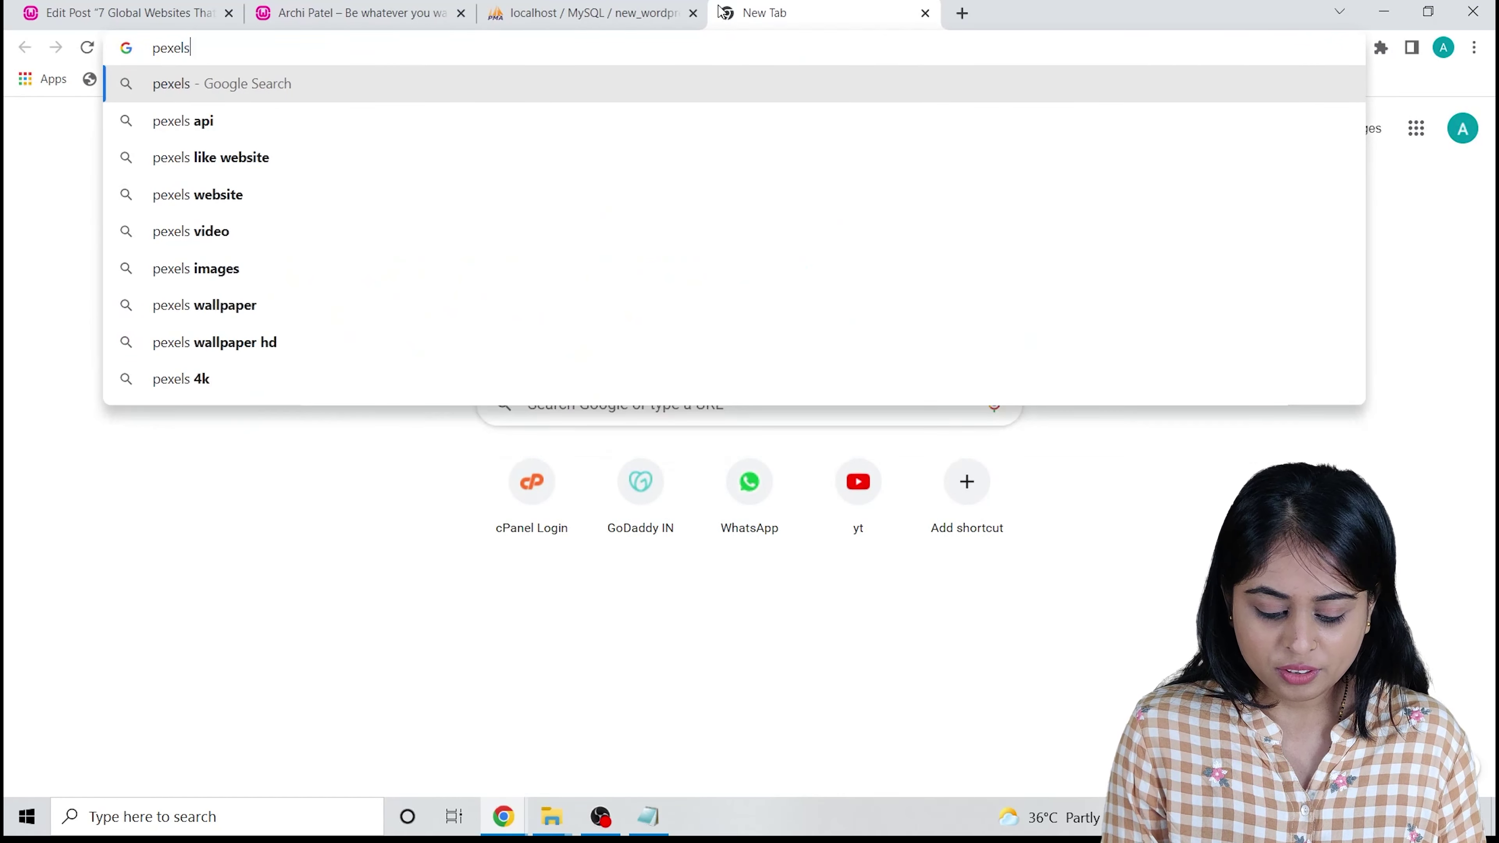
pyautogui.press('Return')
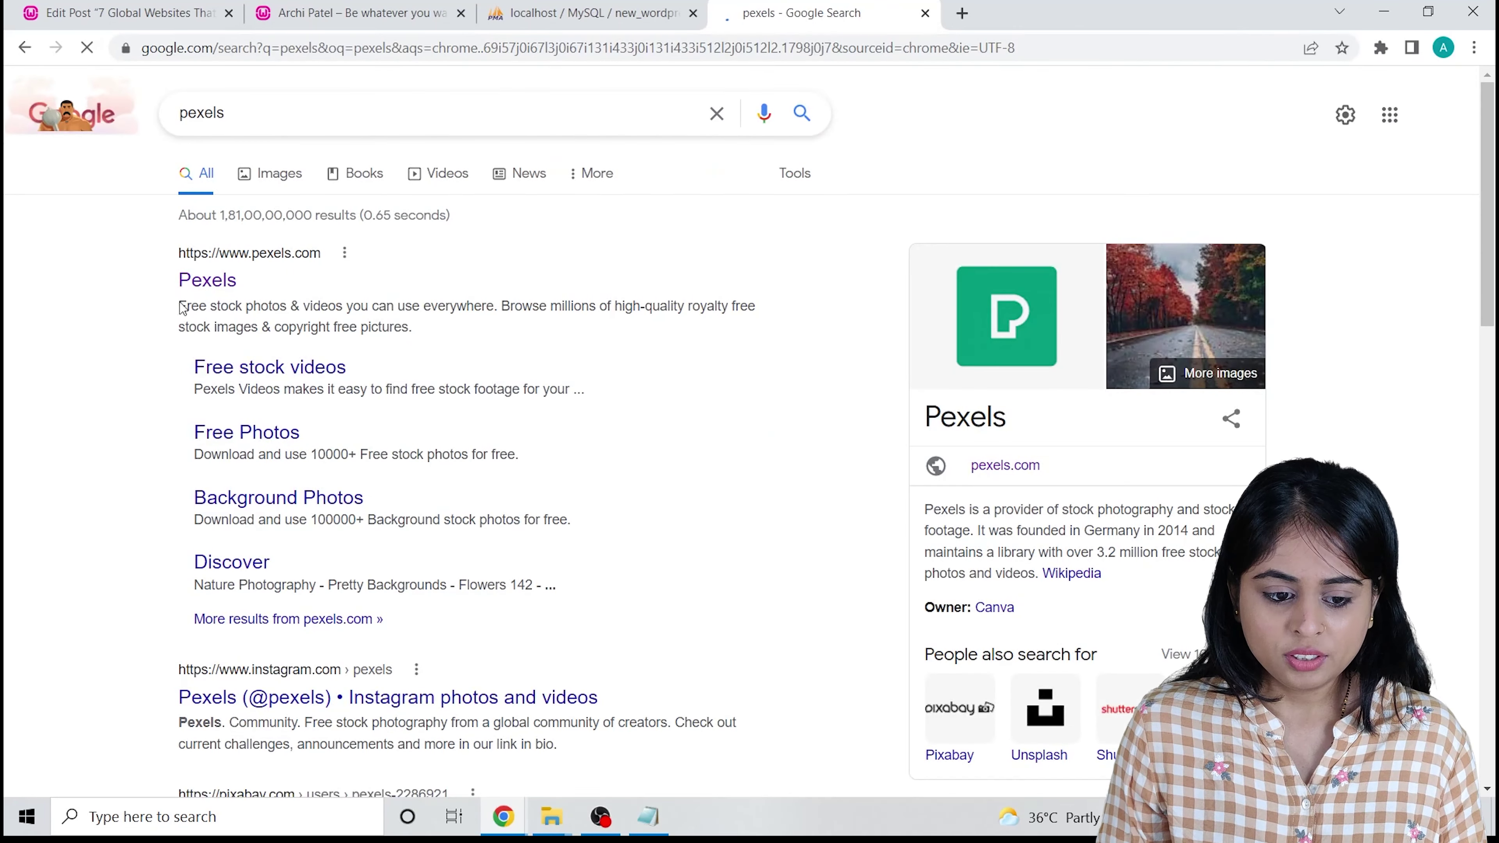
pyautogui.click(201, 282)
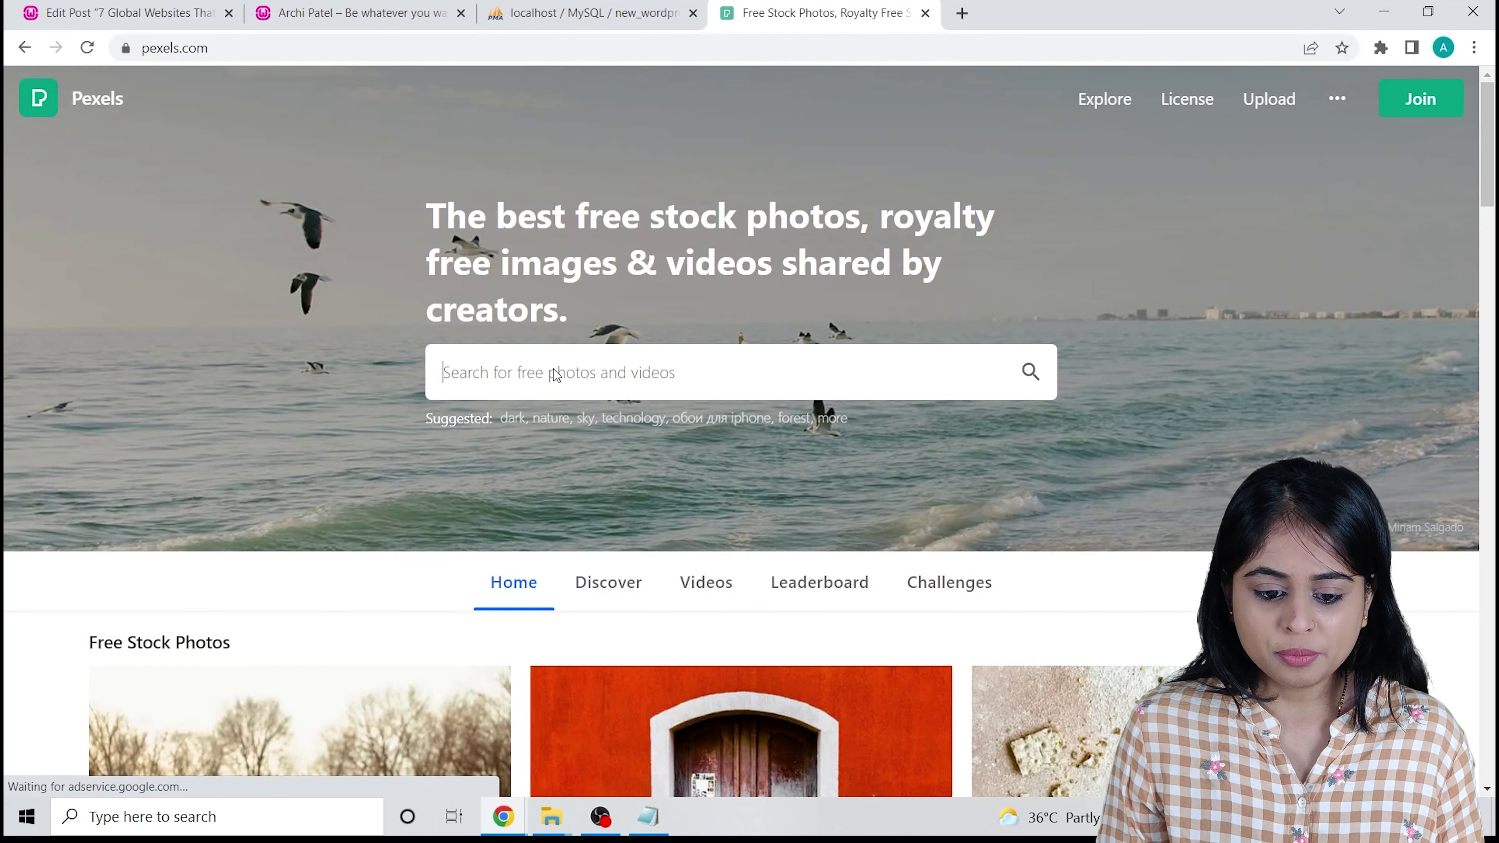
pyautogui.write('p')
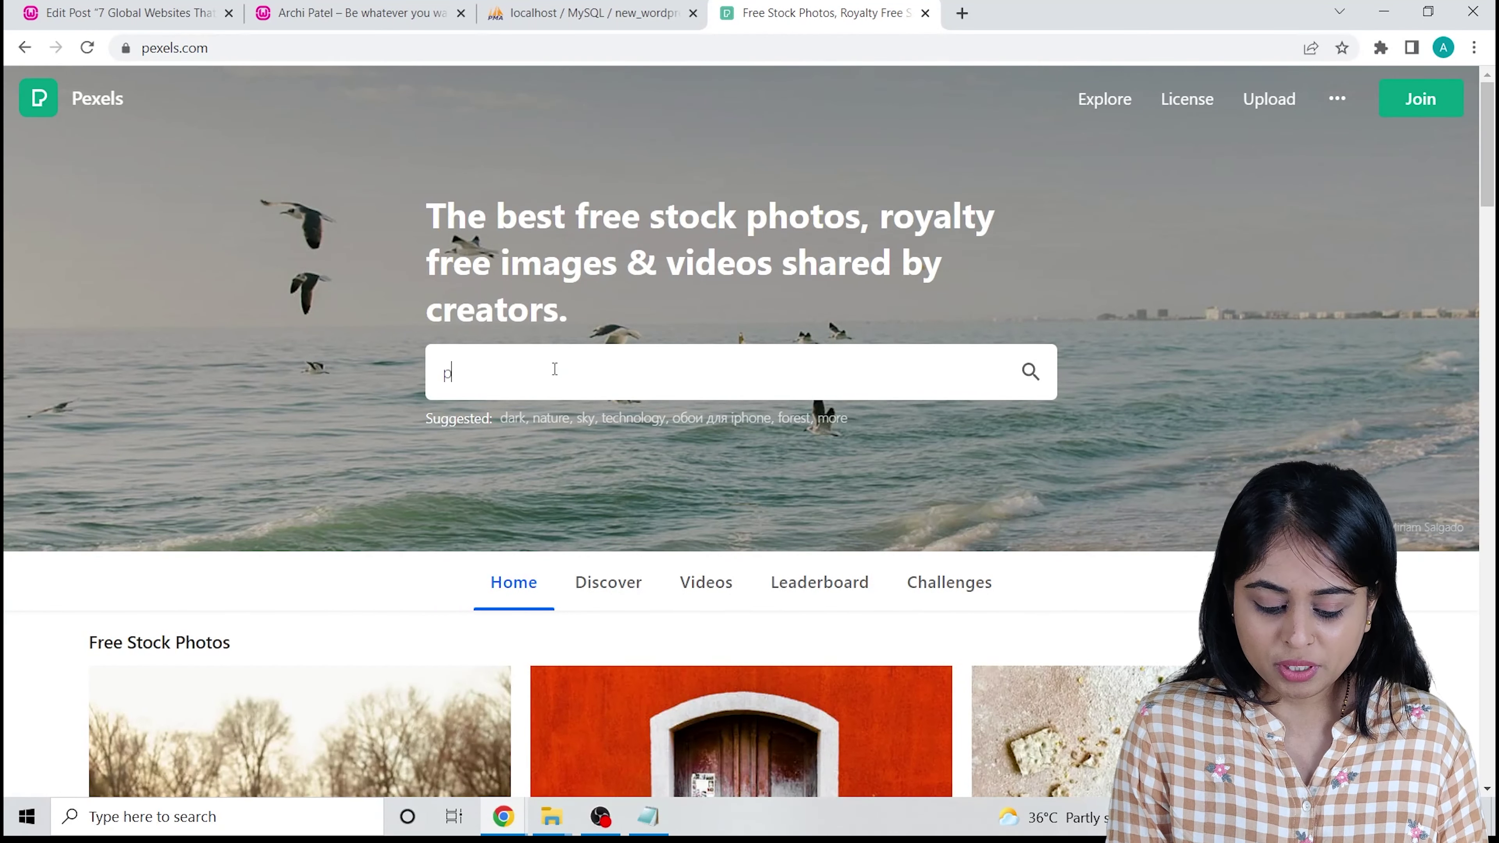
pyautogui.write('ro')
pyautogui.click(596, 432)
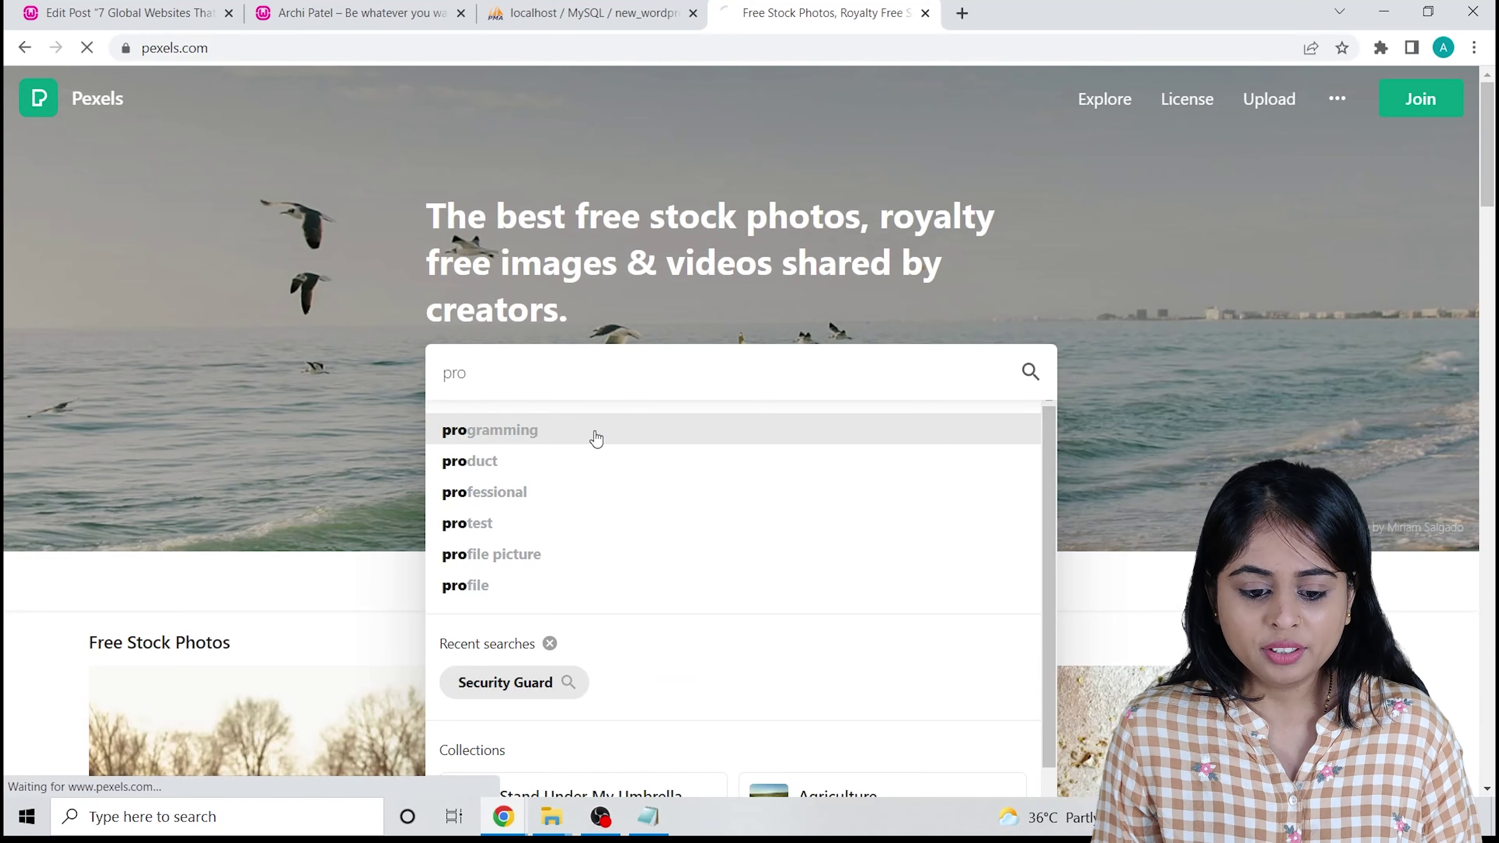
# Download the laptop coding photo for free and show it in the Downloads folder.
pyautogui.scroll(-15, 656, 451)
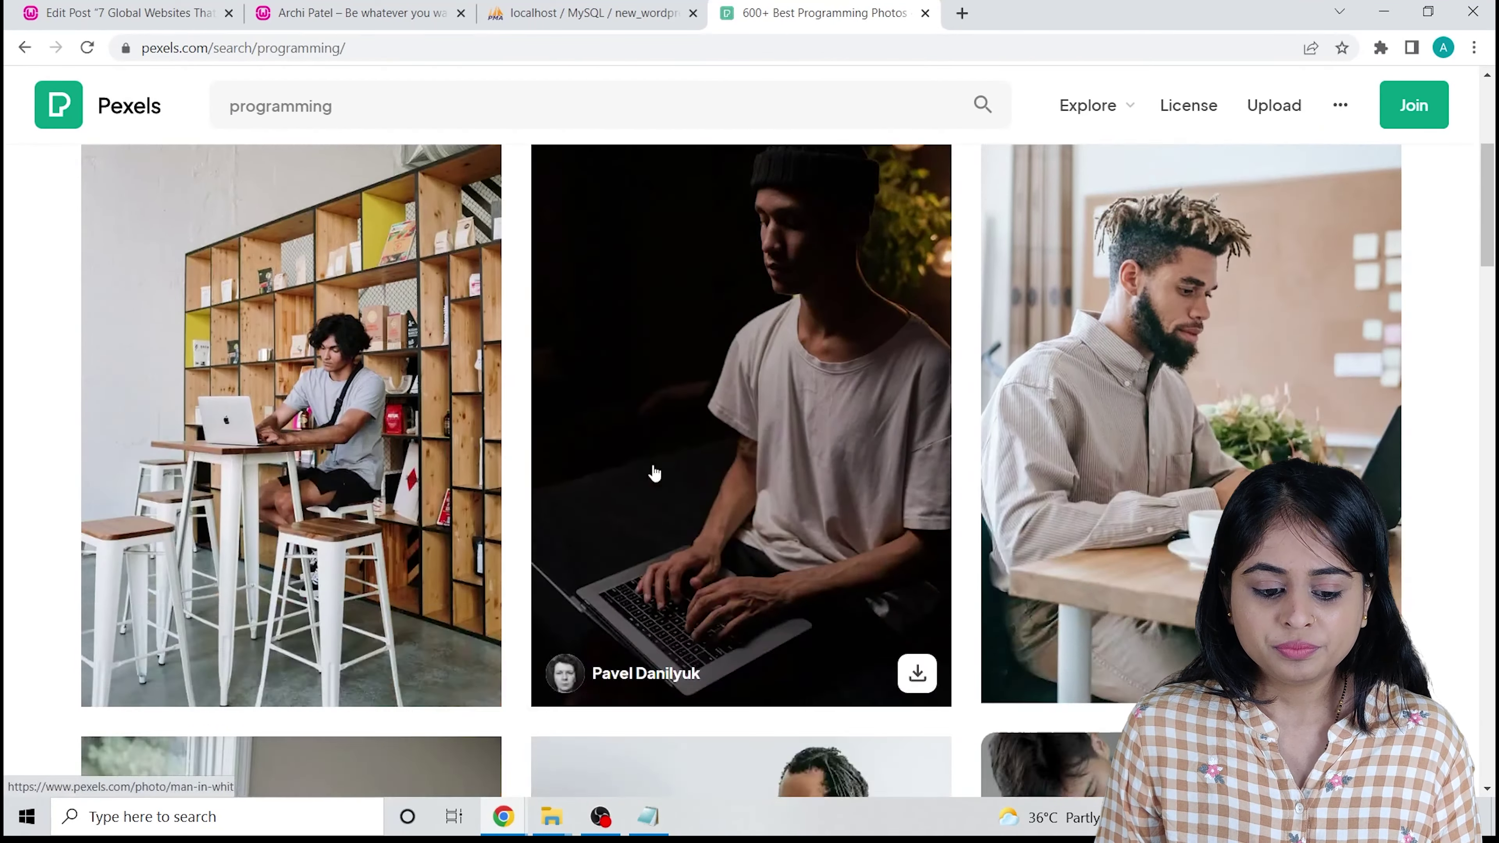
pyautogui.scroll(-5, 686, 424)
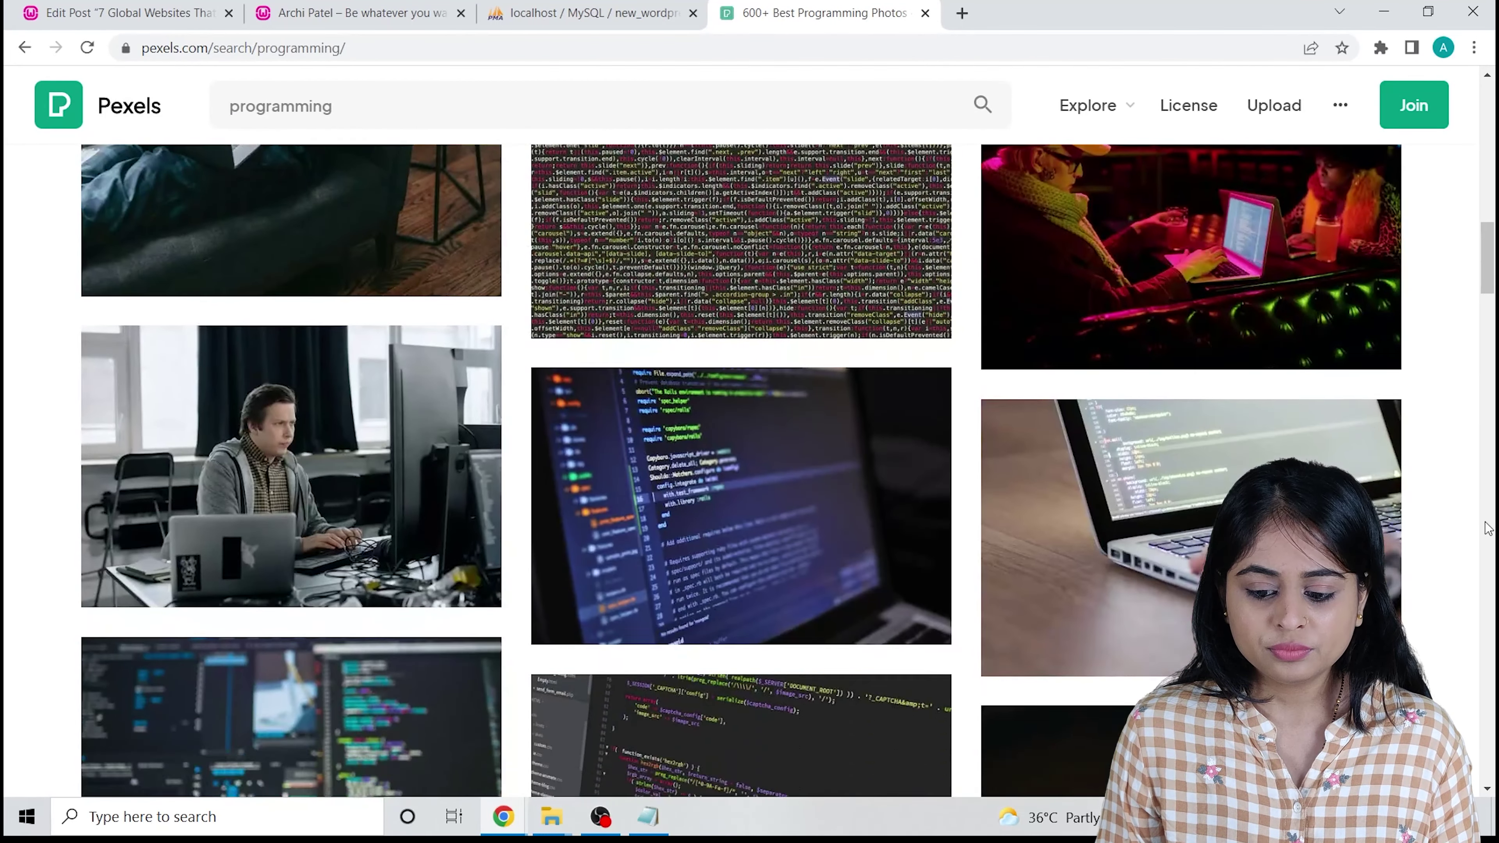
pyautogui.click(1225, 308)
pyautogui.click(1263, 185)
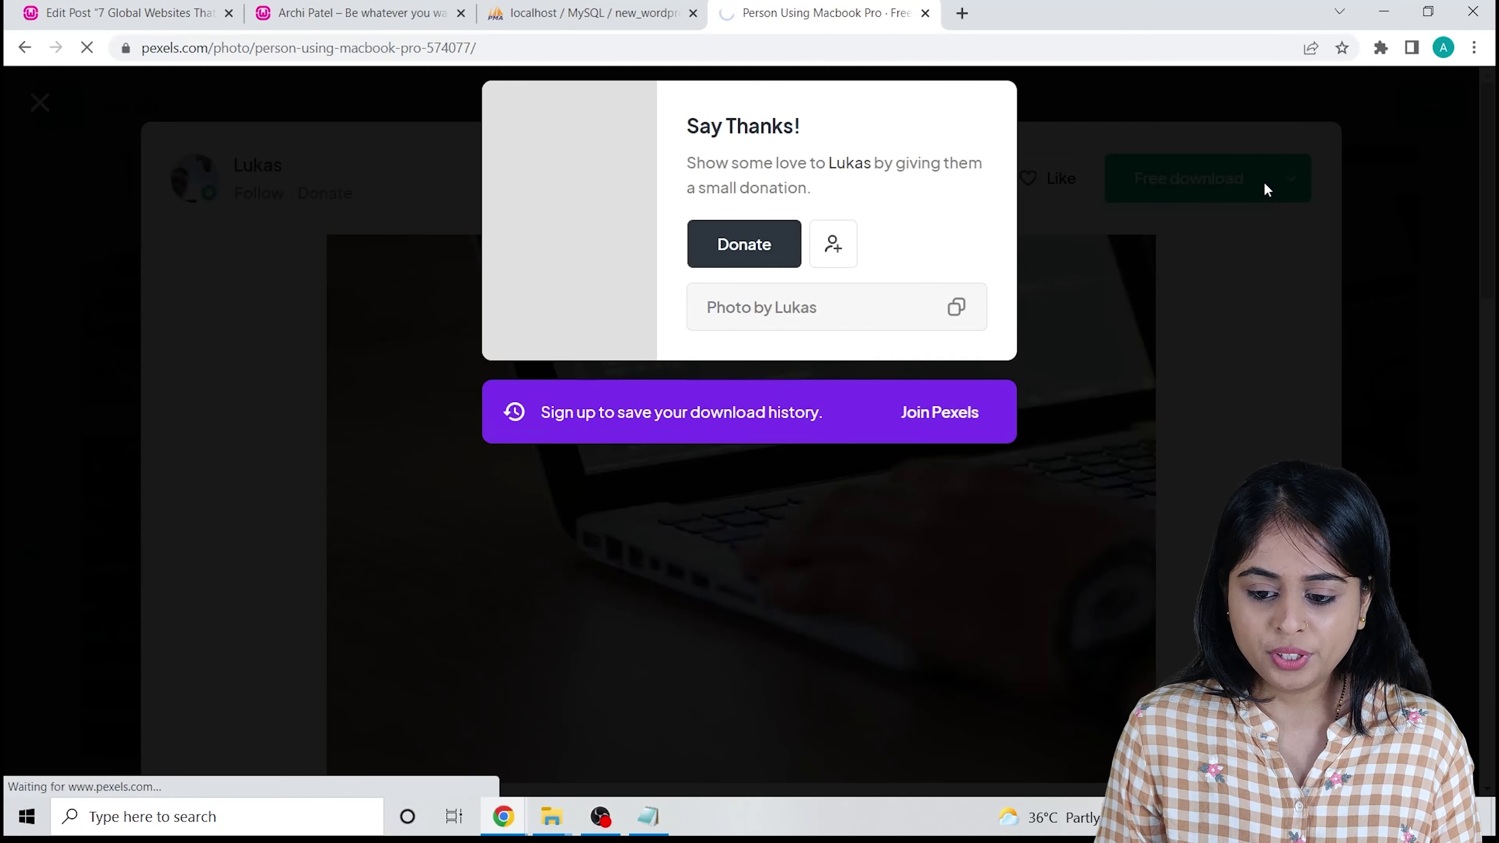
pyautogui.rightClick(51, 790)
pyautogui.click(94, 723)
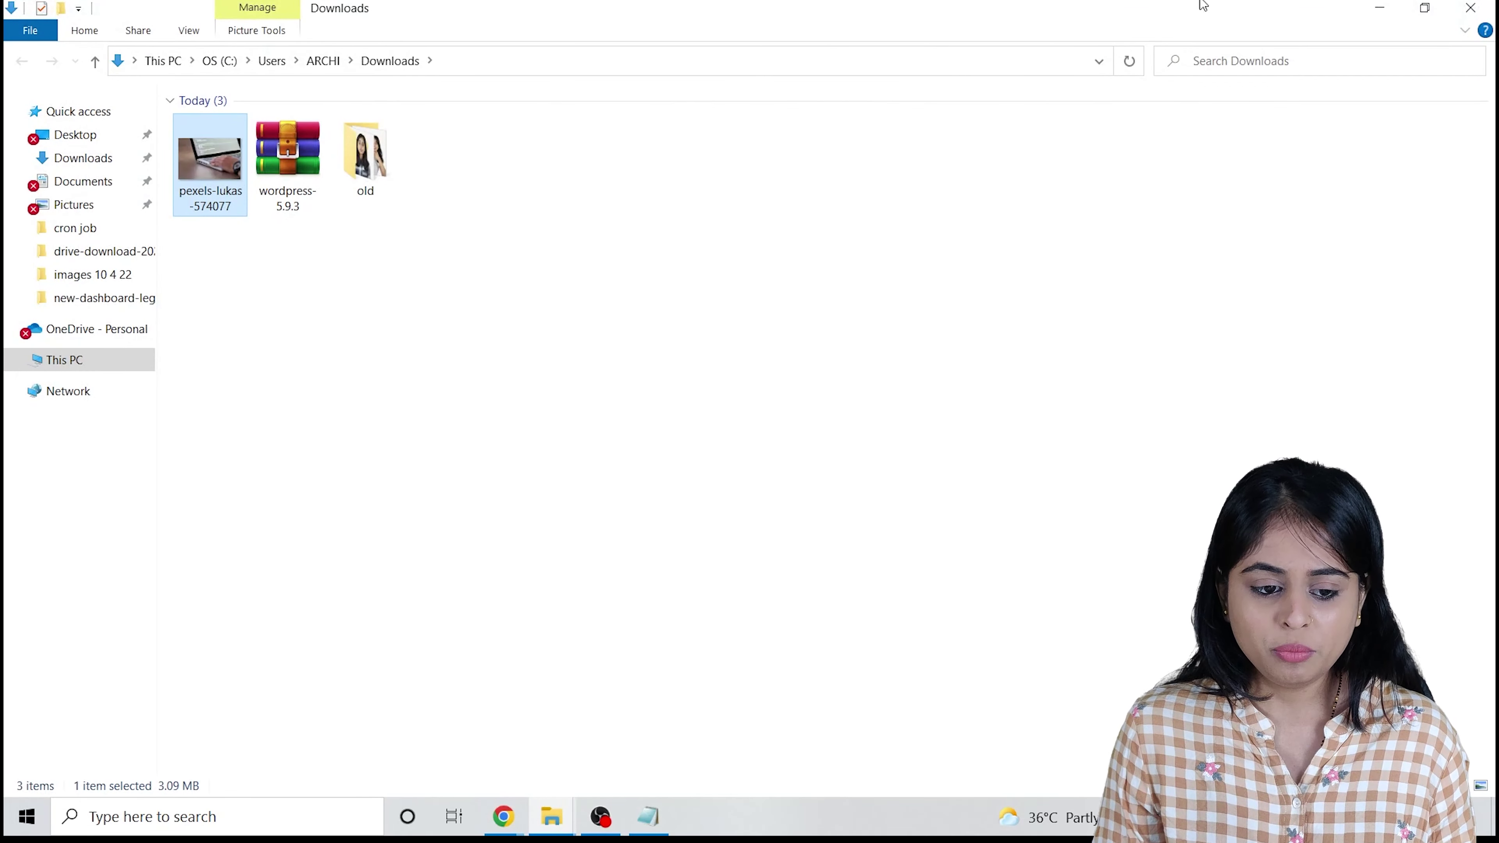
# Try uploading pexels-lukas-574077.jpg as the post's featured image; it exceeds the 2 MB limit.
pyautogui.click(1389, 7)
pyautogui.click(354, 12)
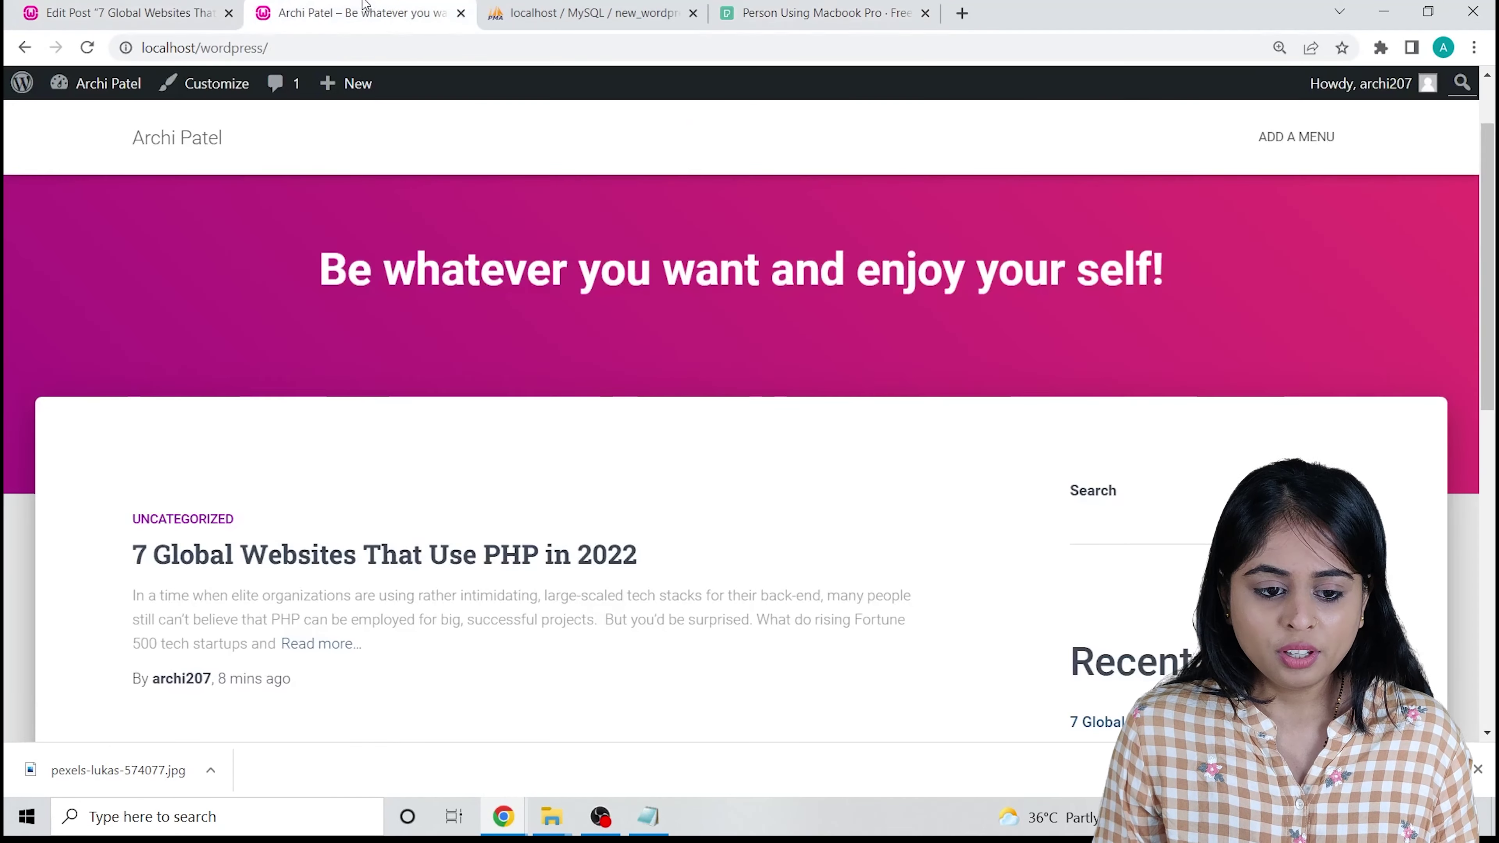
pyautogui.click(87, 12)
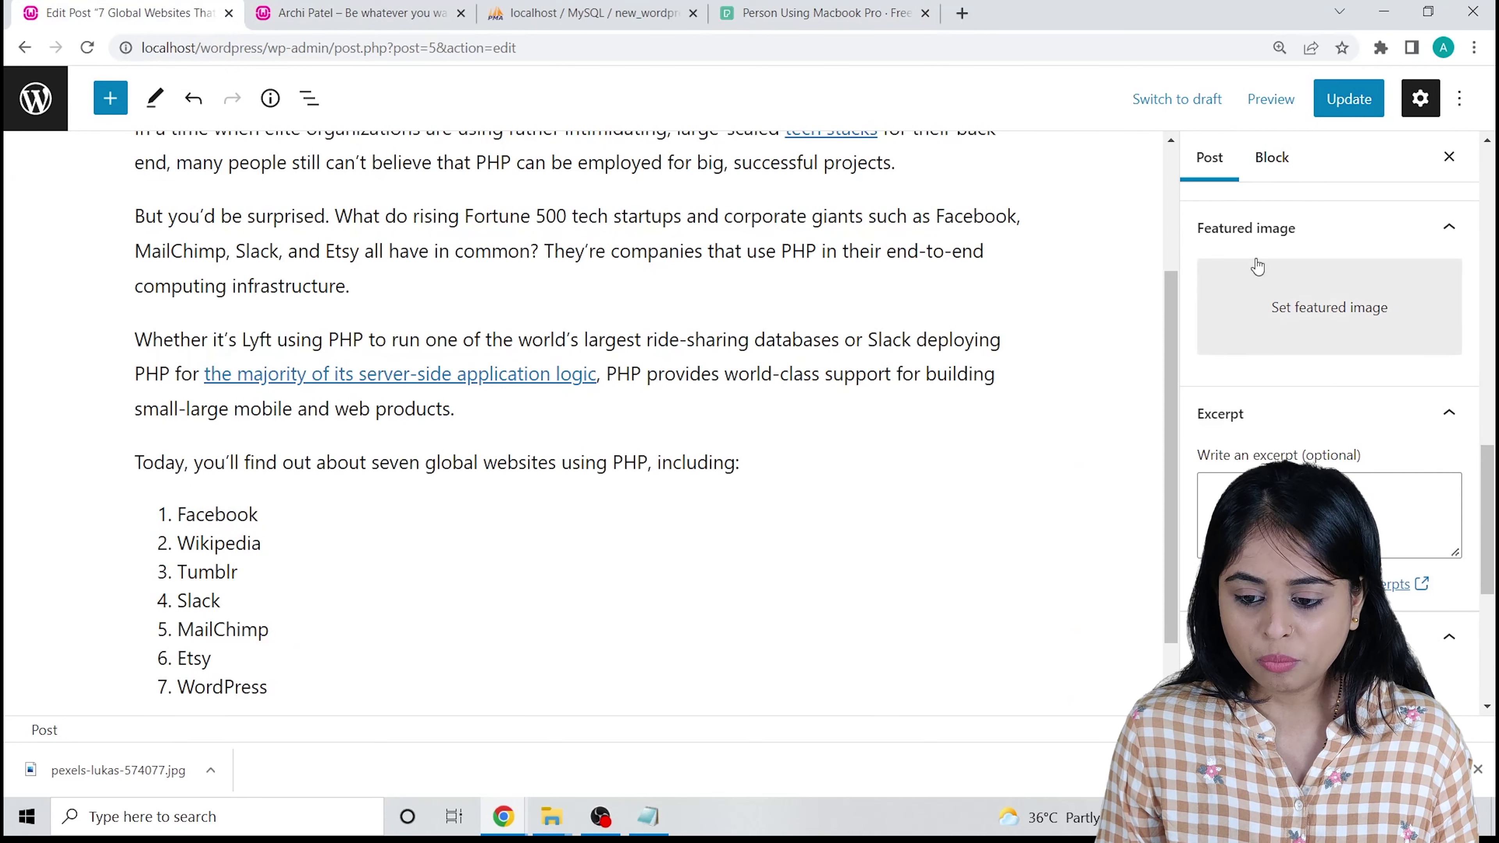
pyautogui.click(1299, 306)
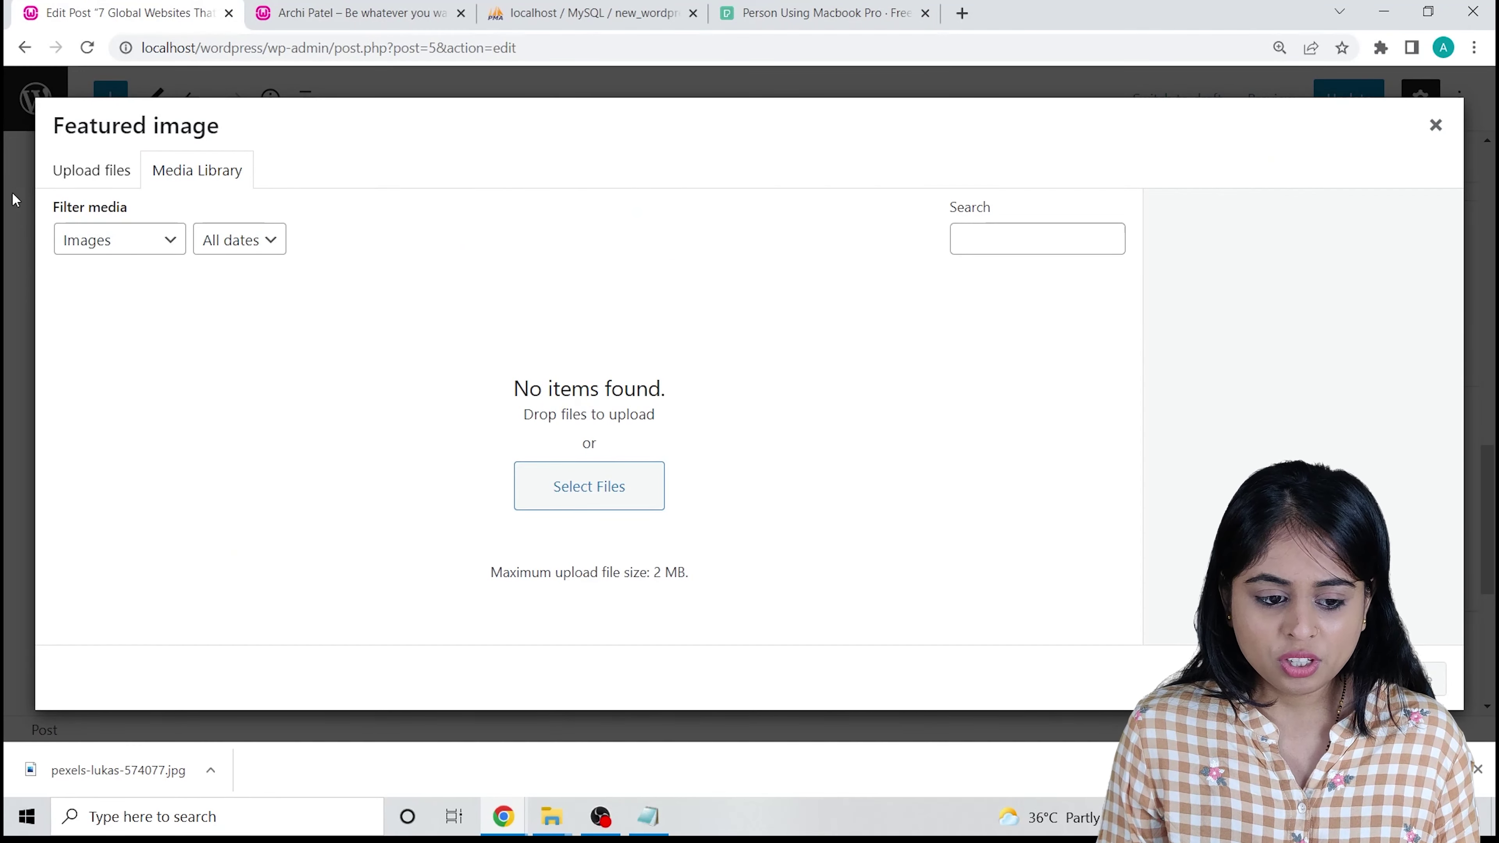
pyautogui.click(74, 173)
pyautogui.click(759, 456)
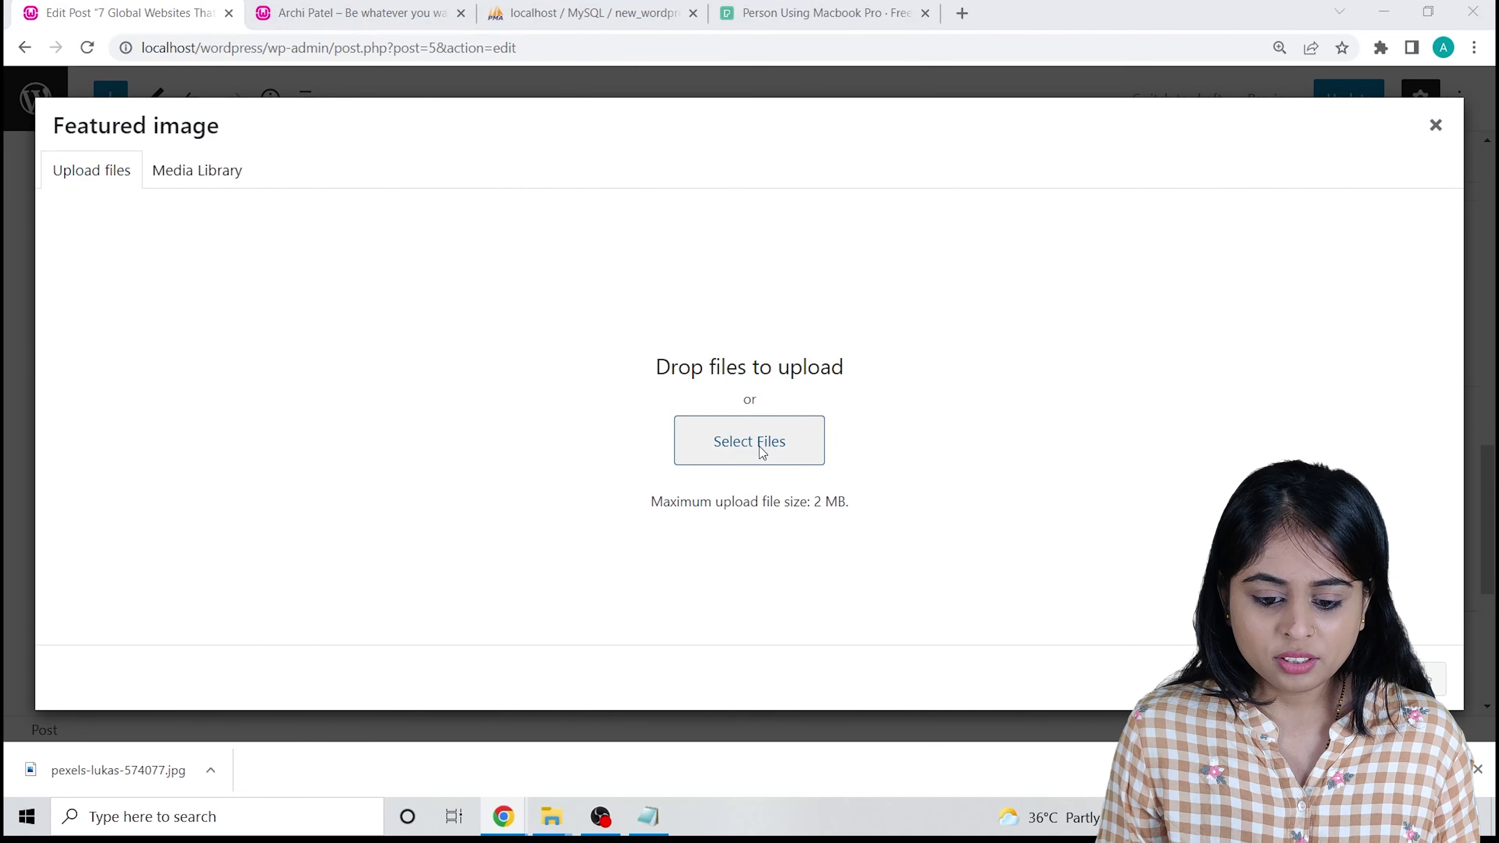
pyautogui.doubleClick(236, 200)
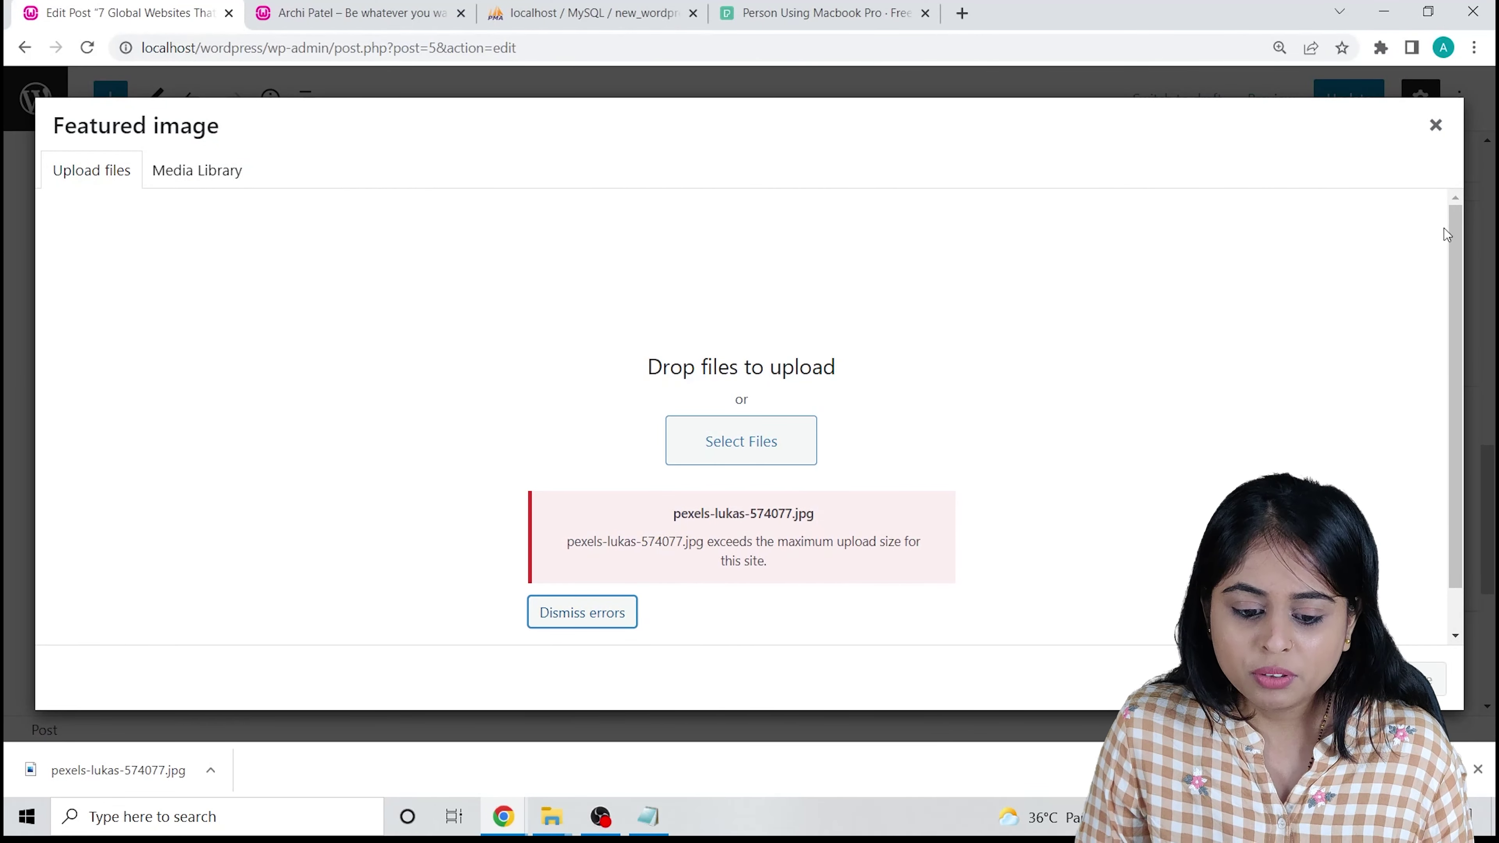
pyautogui.click(1435, 125)
pyautogui.hotkey('ctrl', '4')
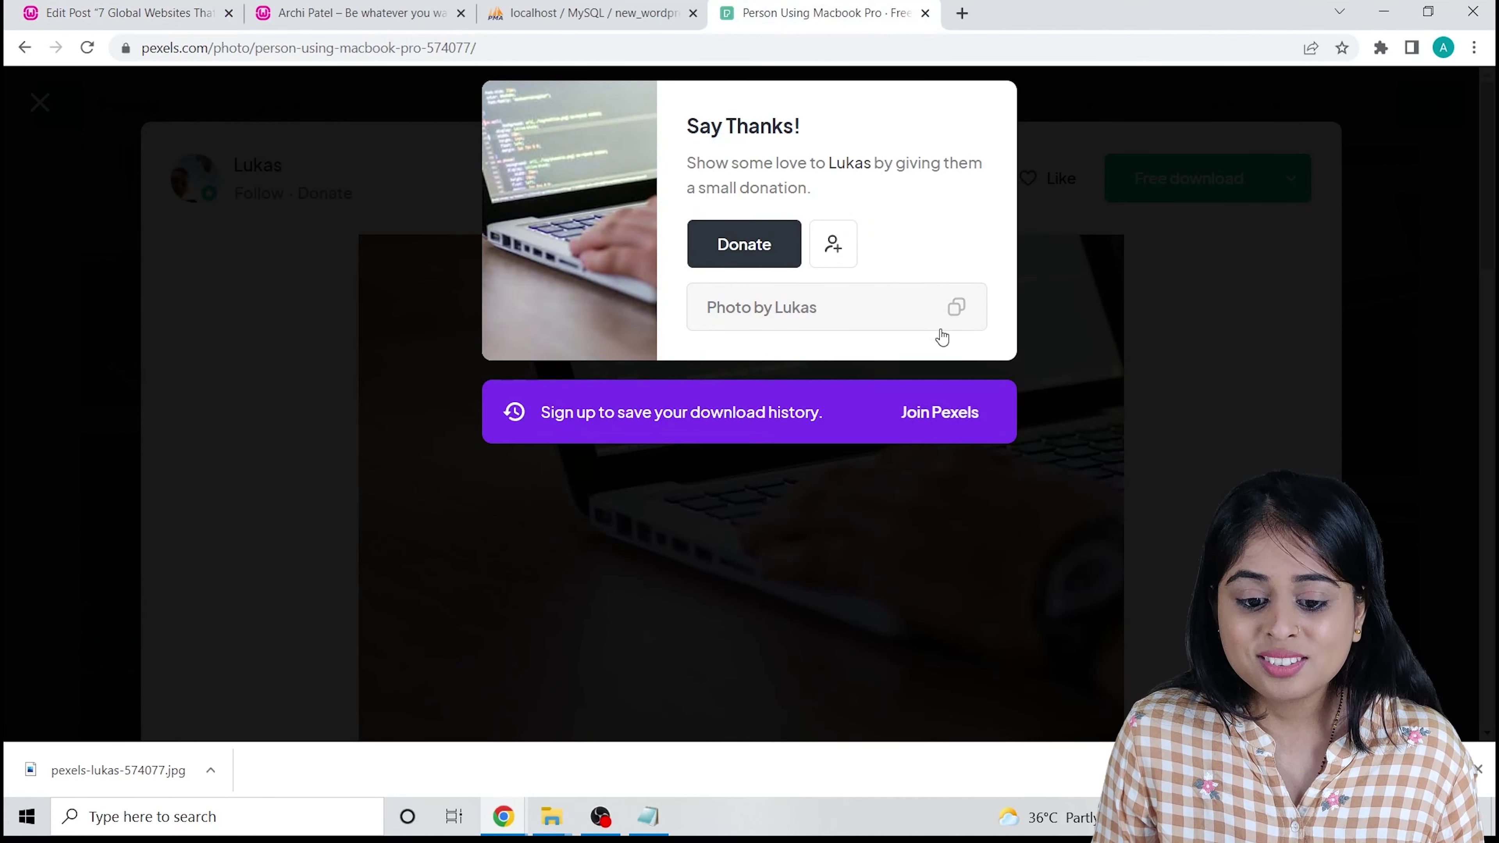
# Re-download the laptop photo at the Small 640x424 size.
pyautogui.click(1081, 331)
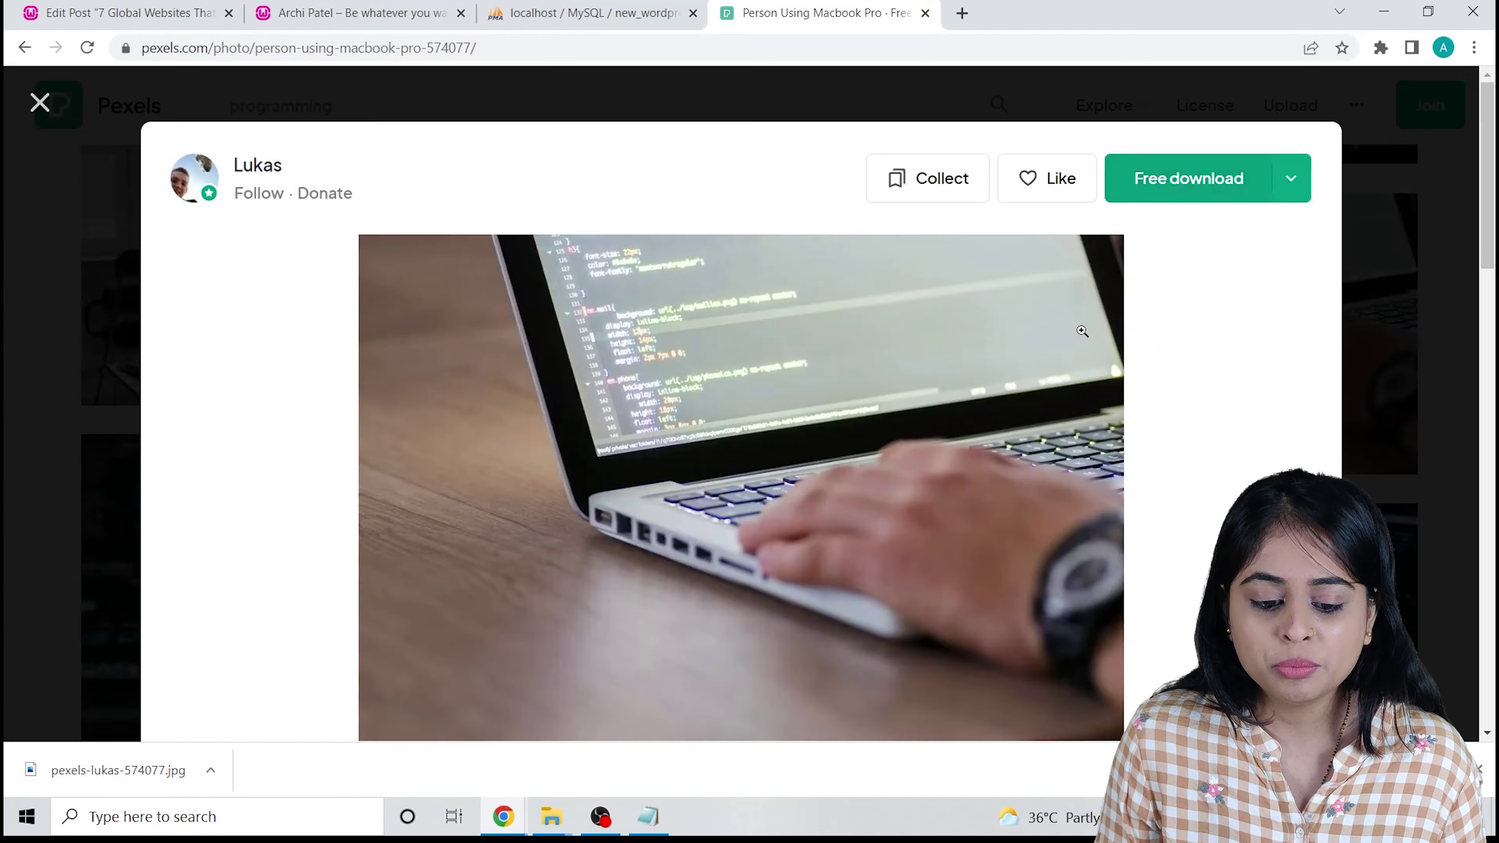
pyautogui.click(1278, 180)
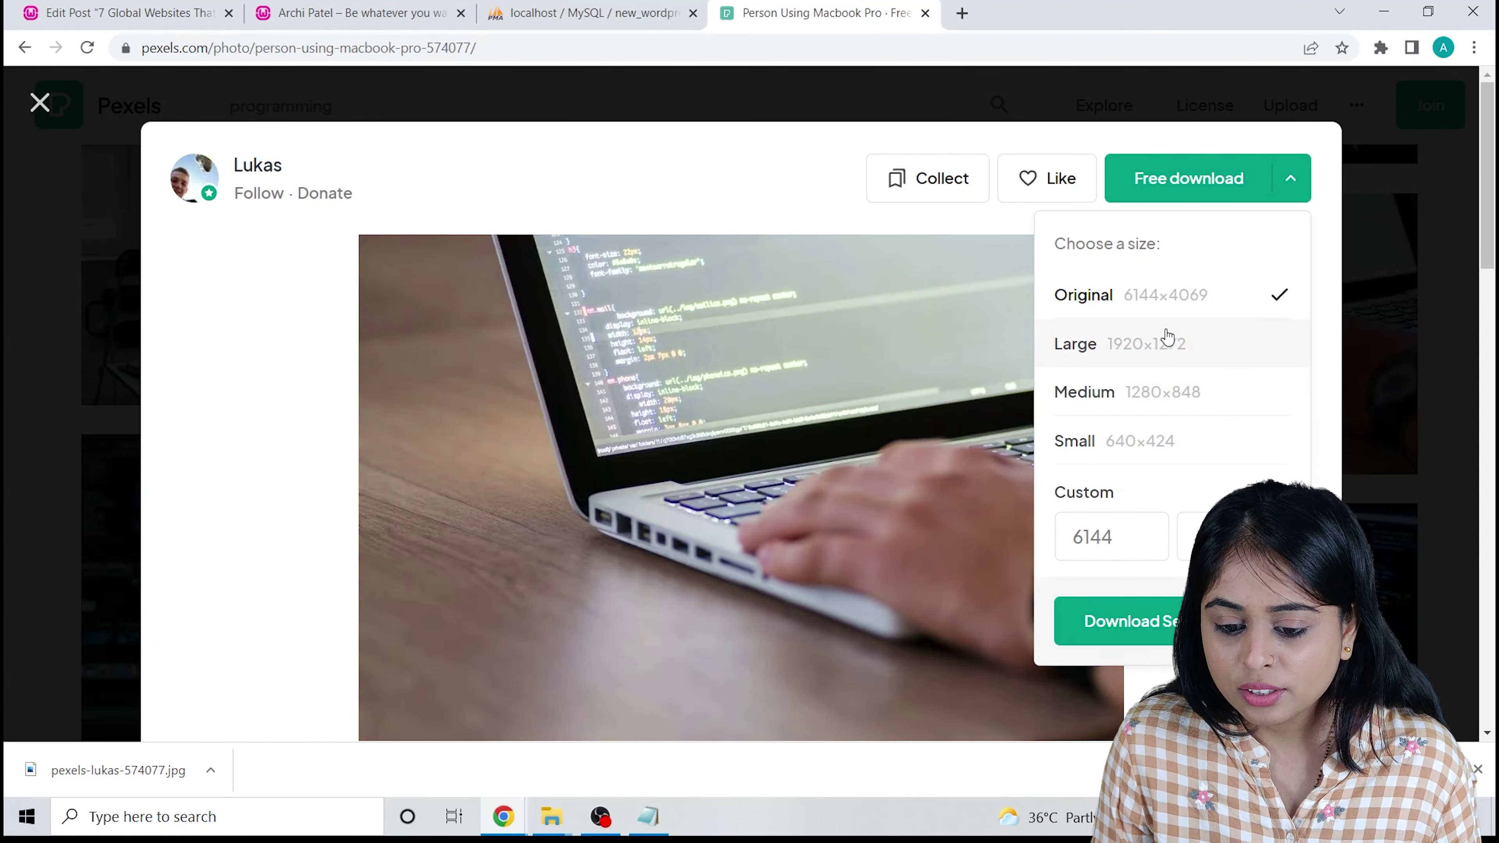
pyautogui.click(1136, 443)
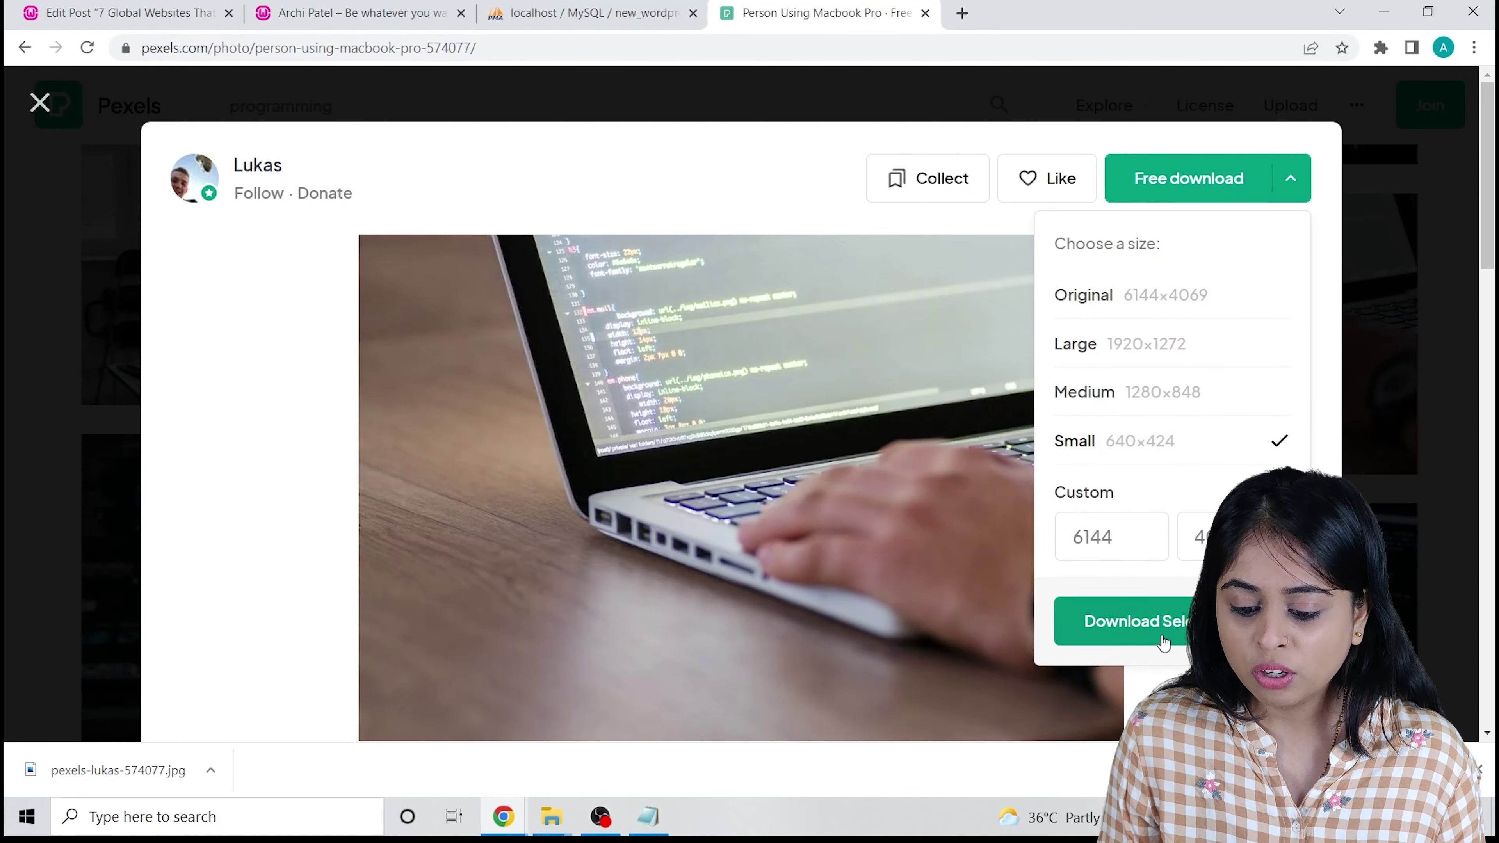
pyautogui.click(1163, 640)
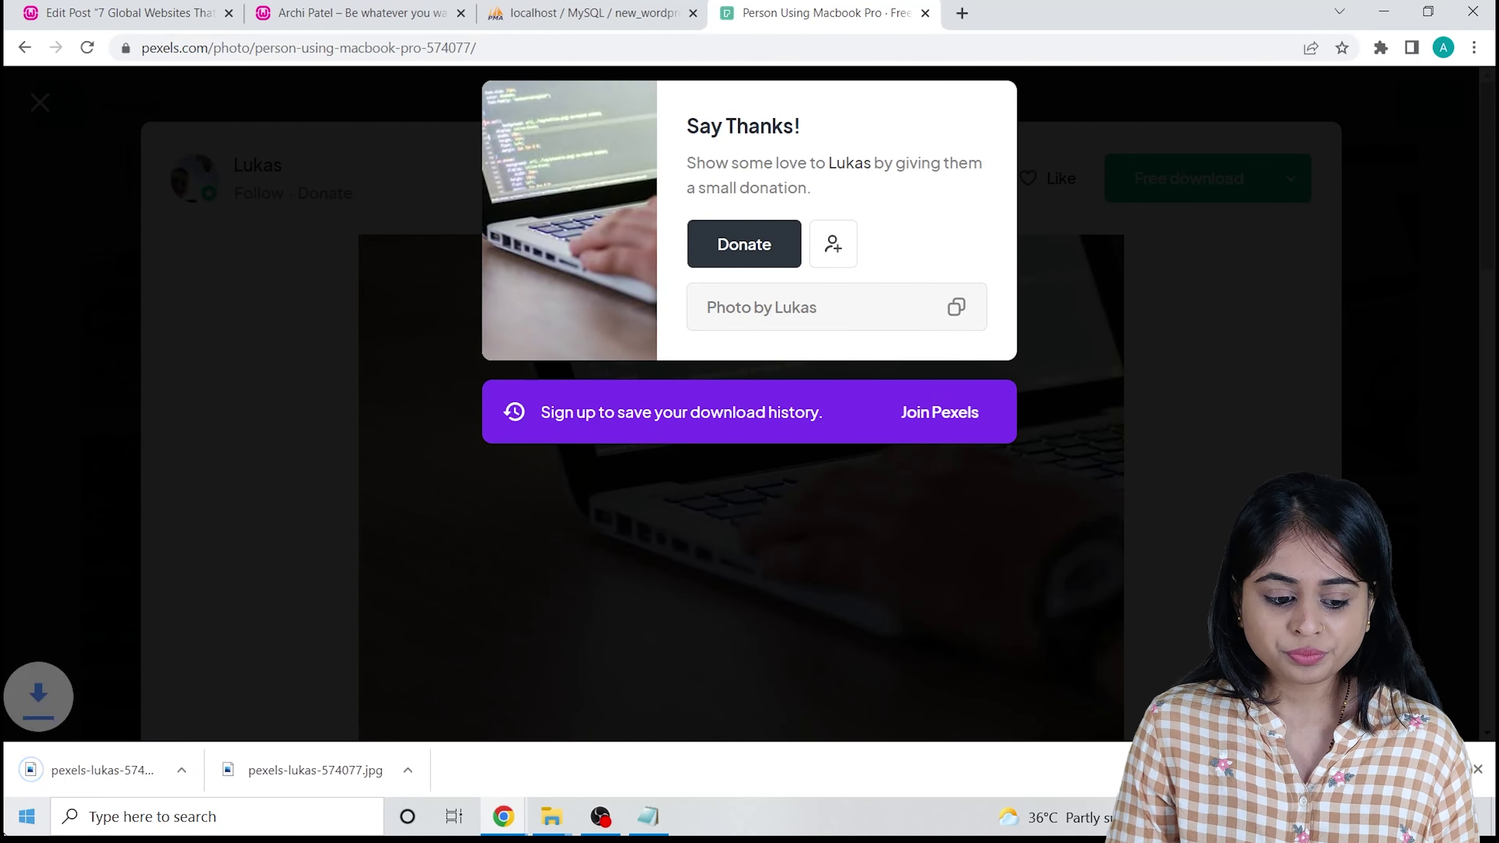
# Delete the oversized pexels-lukas-574077 original from the Downloads folder.
pyautogui.rightClick(97, 767)
pyautogui.click(135, 714)
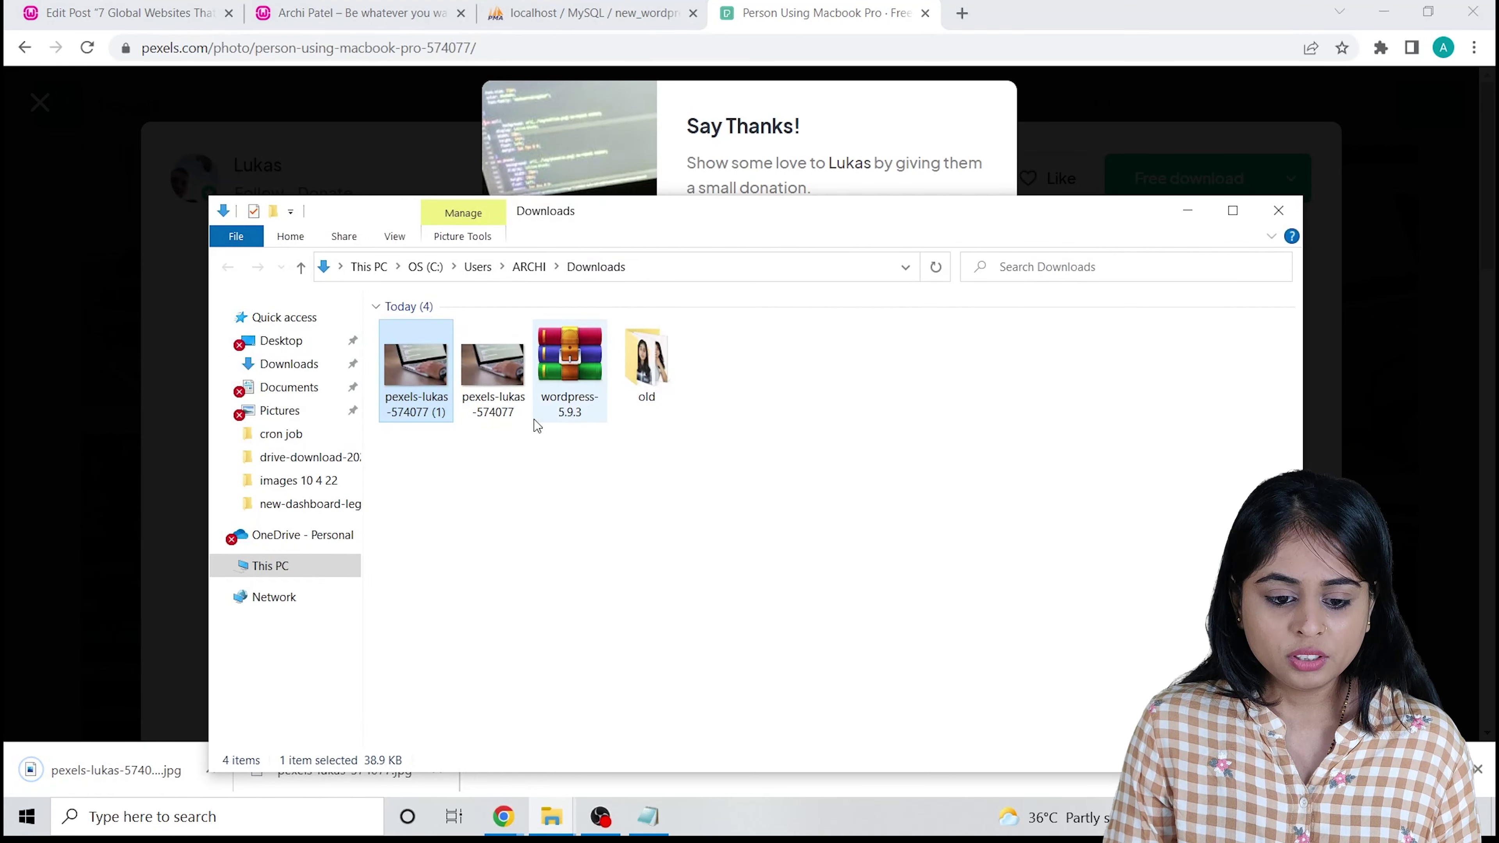
pyautogui.click(506, 376)
pyautogui.press('Delete')
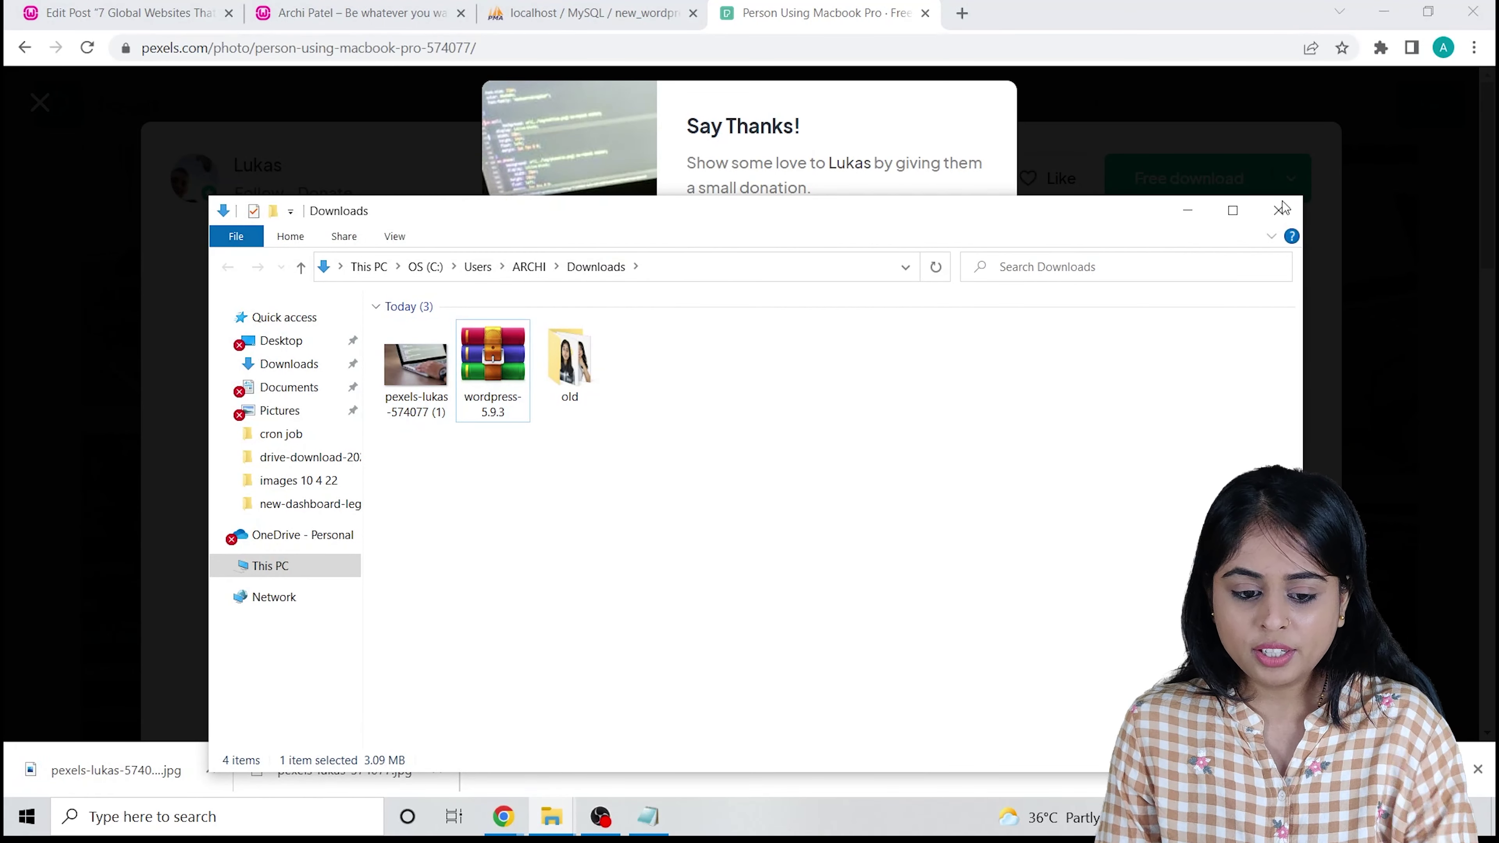
pyautogui.click(1233, 210)
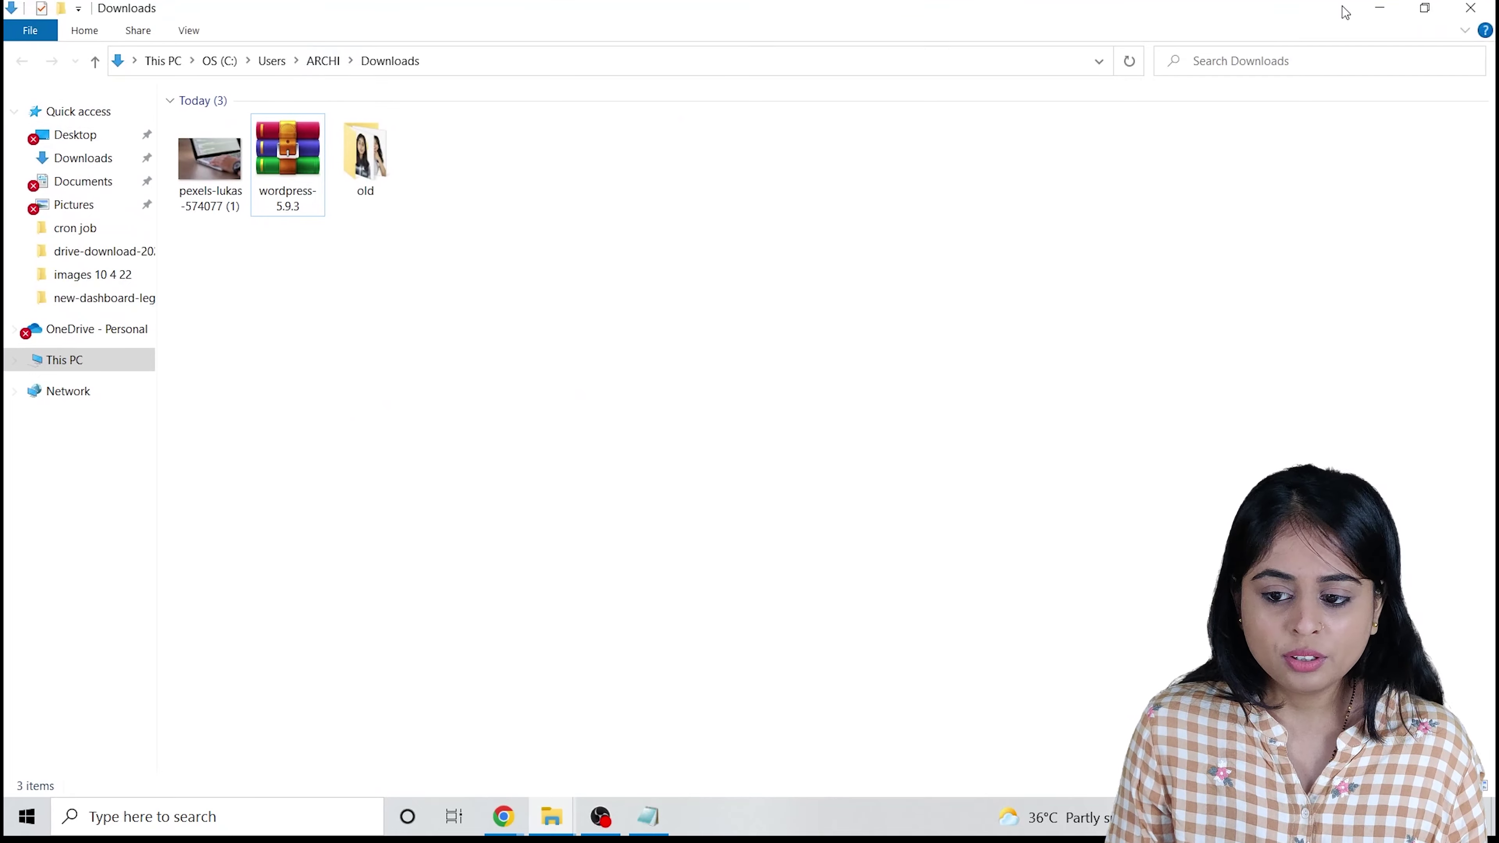
pyautogui.click(1380, 8)
# Back in the post editor, reopen the featured image upload to pick the smaller copy.
pyautogui.click(130, 13)
pyautogui.click(436, 6)
pyautogui.click(130, 13)
pyautogui.click(1325, 305)
pyautogui.click(754, 452)
# Set the uploaded pexels-lukas-574077 (1) photo as featured image and update the post.
pyautogui.doubleClick(239, 204)
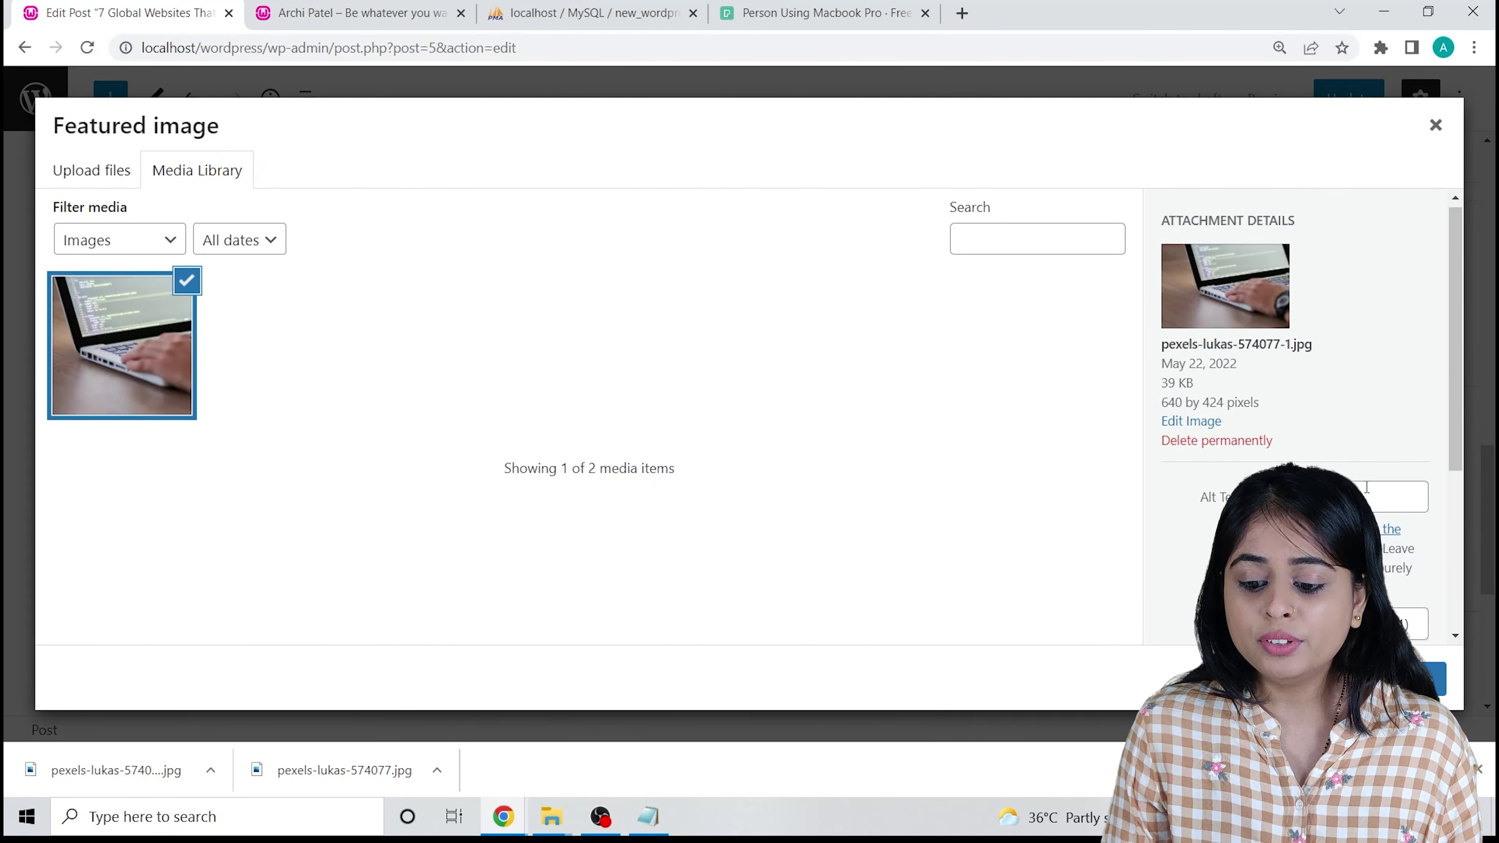
pyautogui.scroll(-4, 1375, 561)
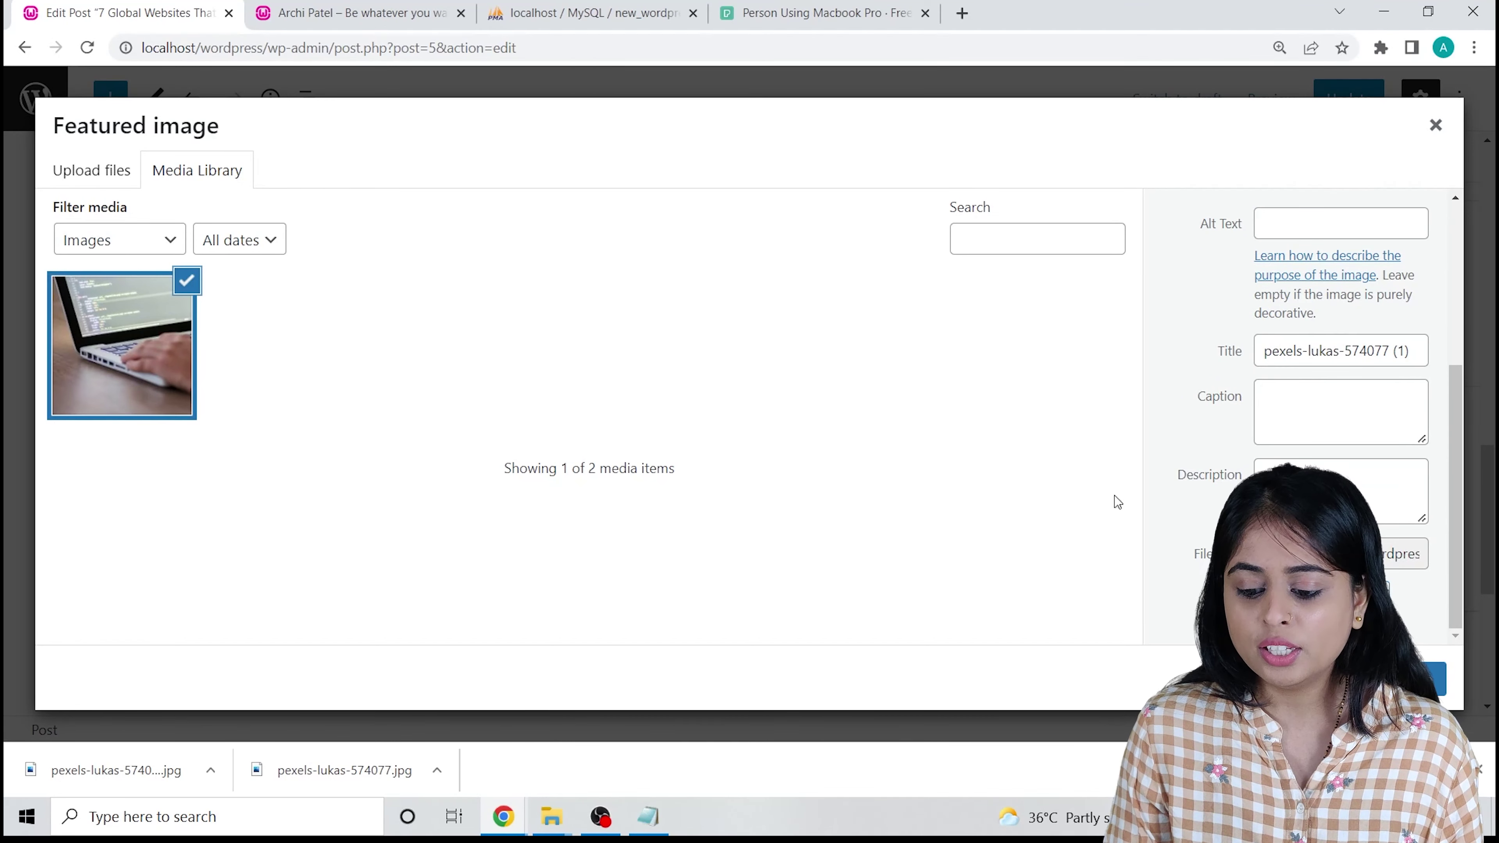
pyautogui.click(1422, 679)
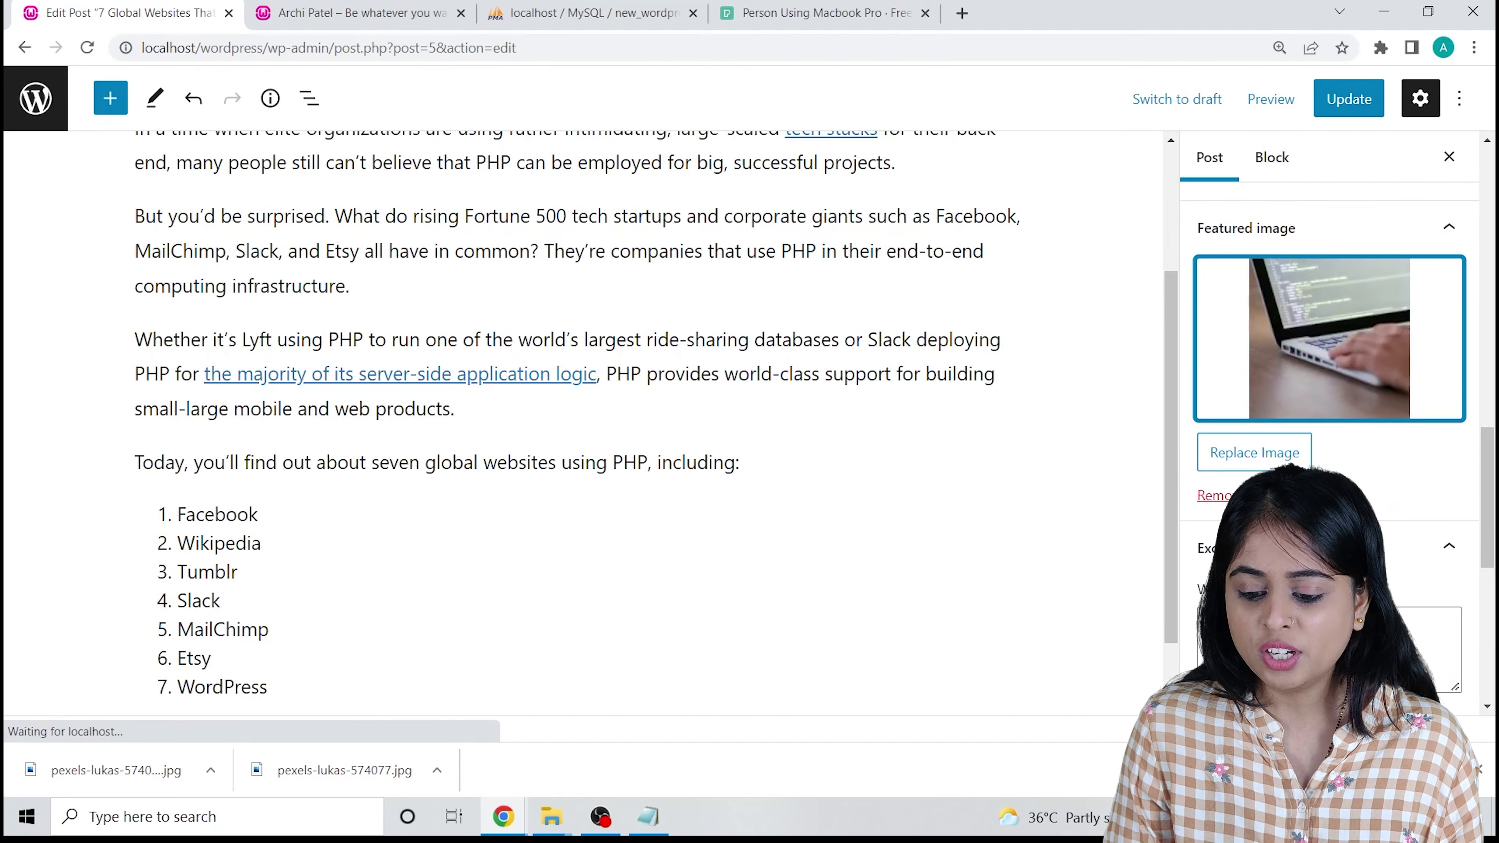
pyautogui.scroll(-5, 1282, 452)
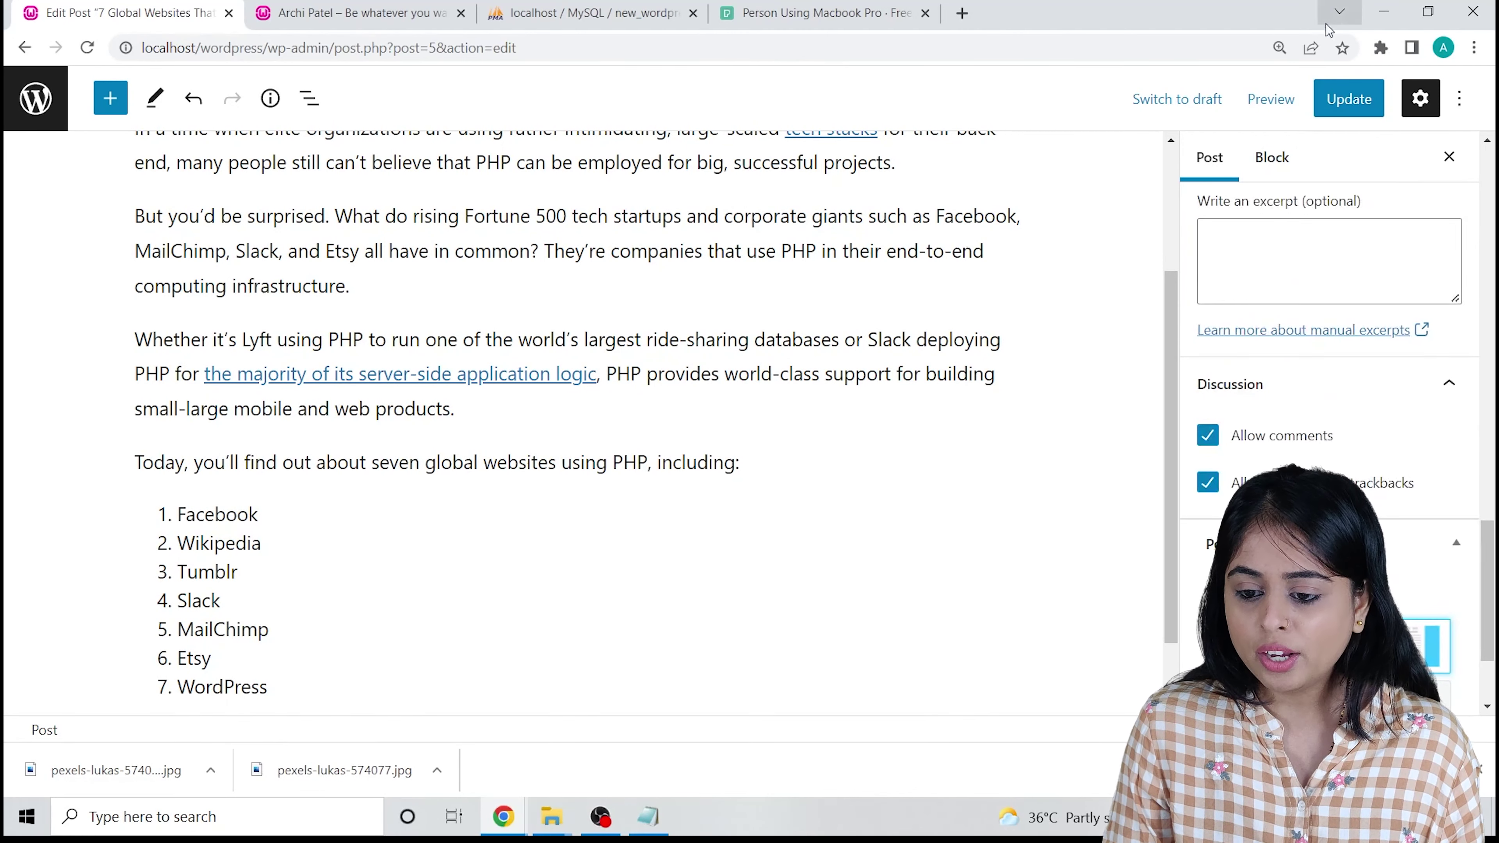
pyautogui.click(1359, 108)
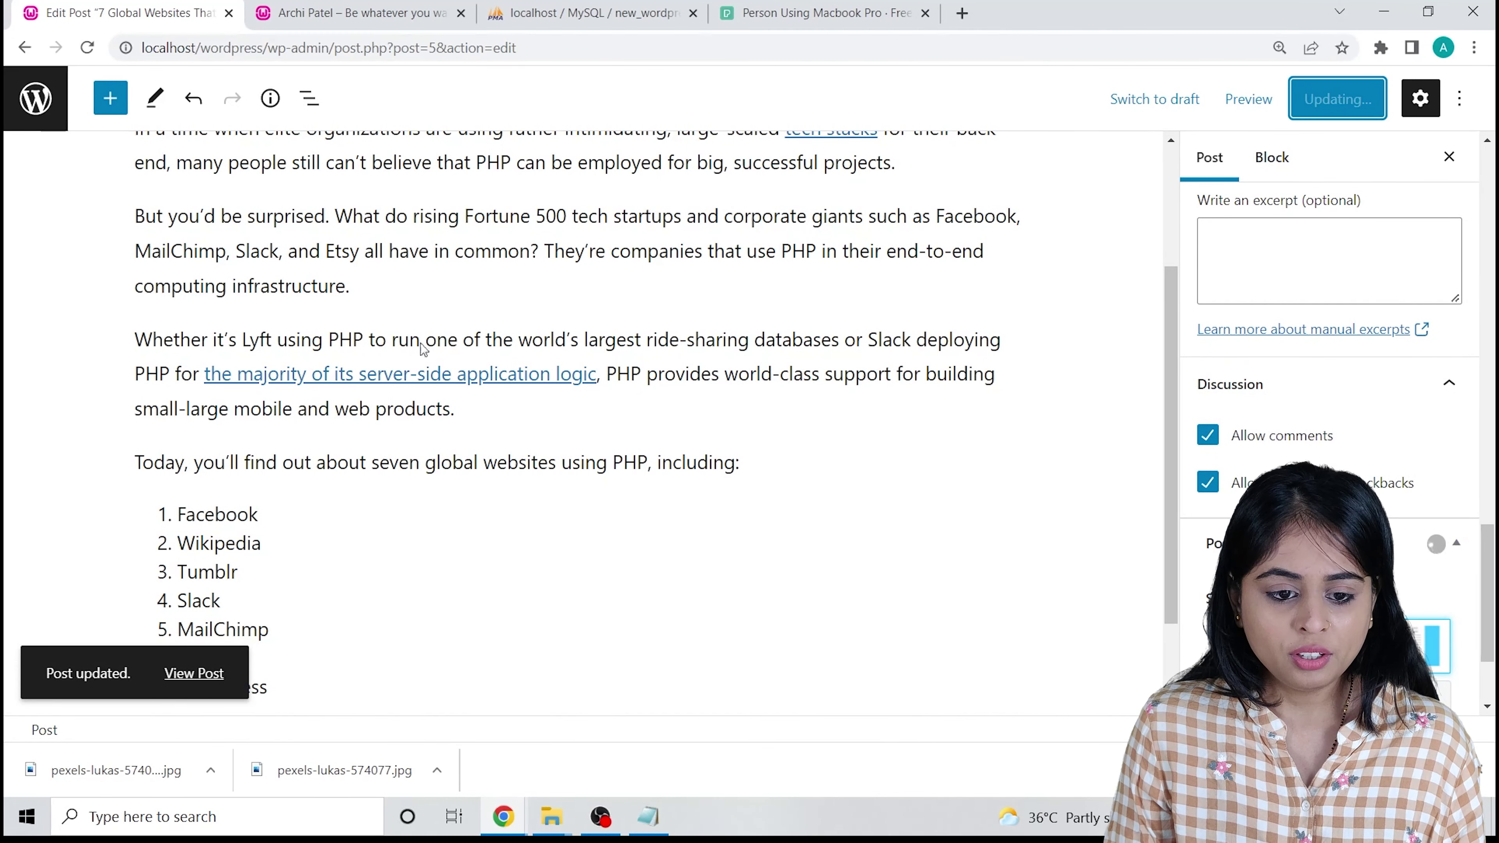
pyautogui.click(335, 6)
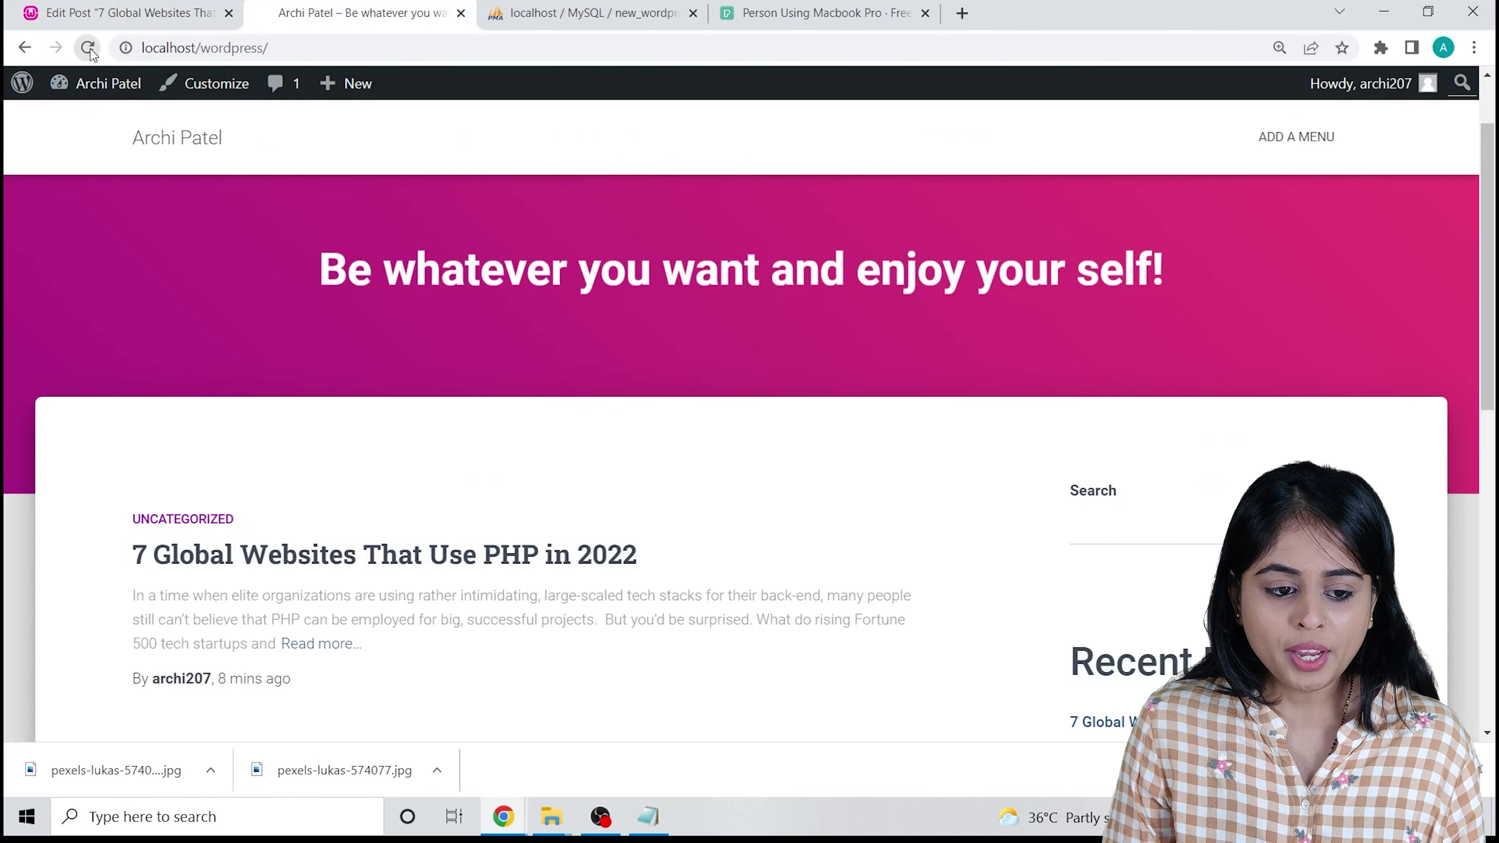
# Reload the site's front page and check the updated post preview against the editor.
pyautogui.click(87, 49)
pyautogui.scroll(-5, 394, 452)
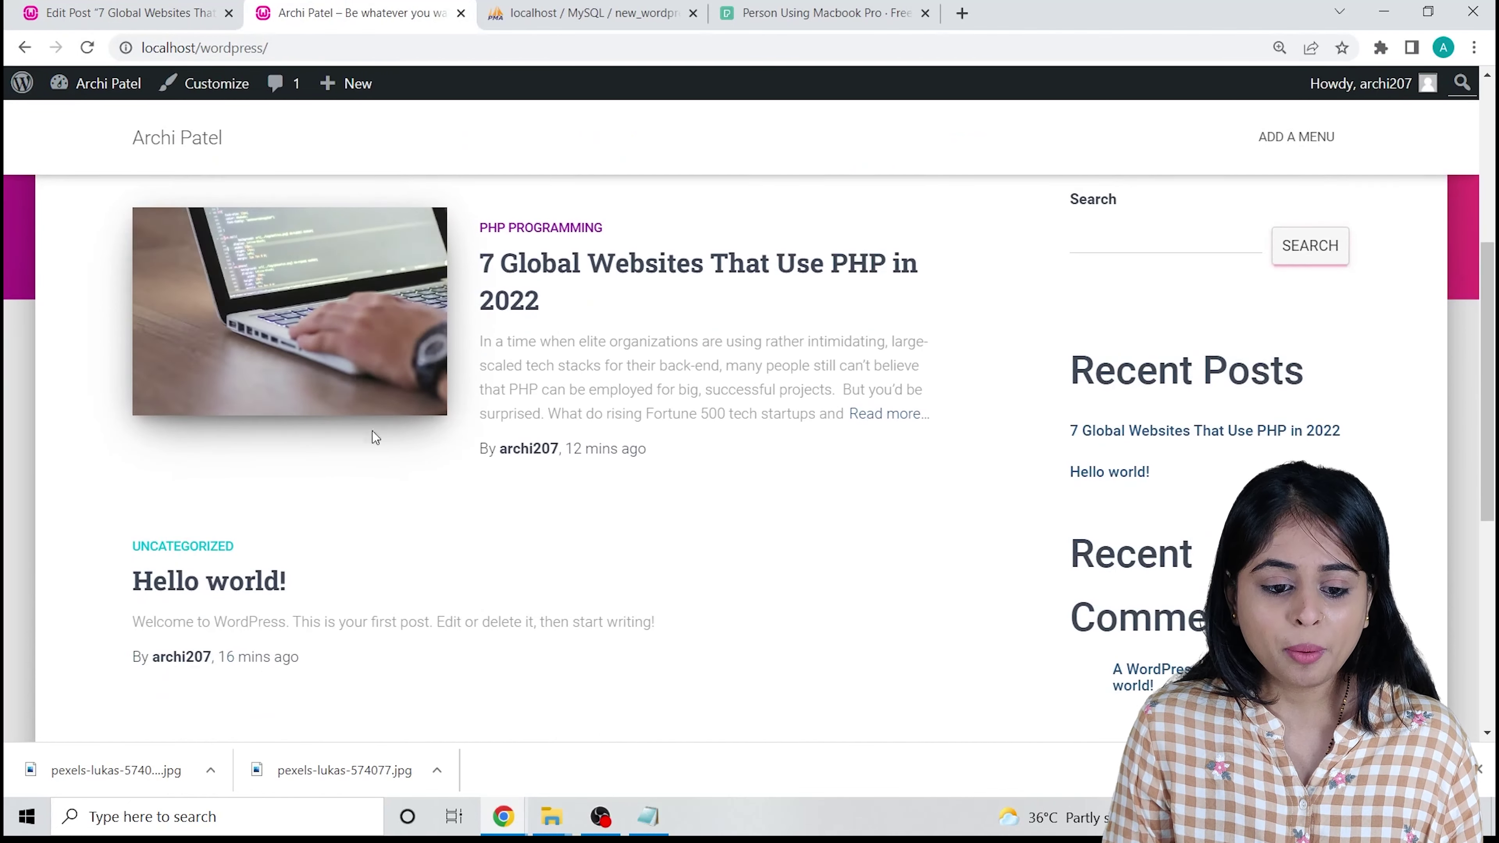
pyautogui.scroll(3, 395, 452)
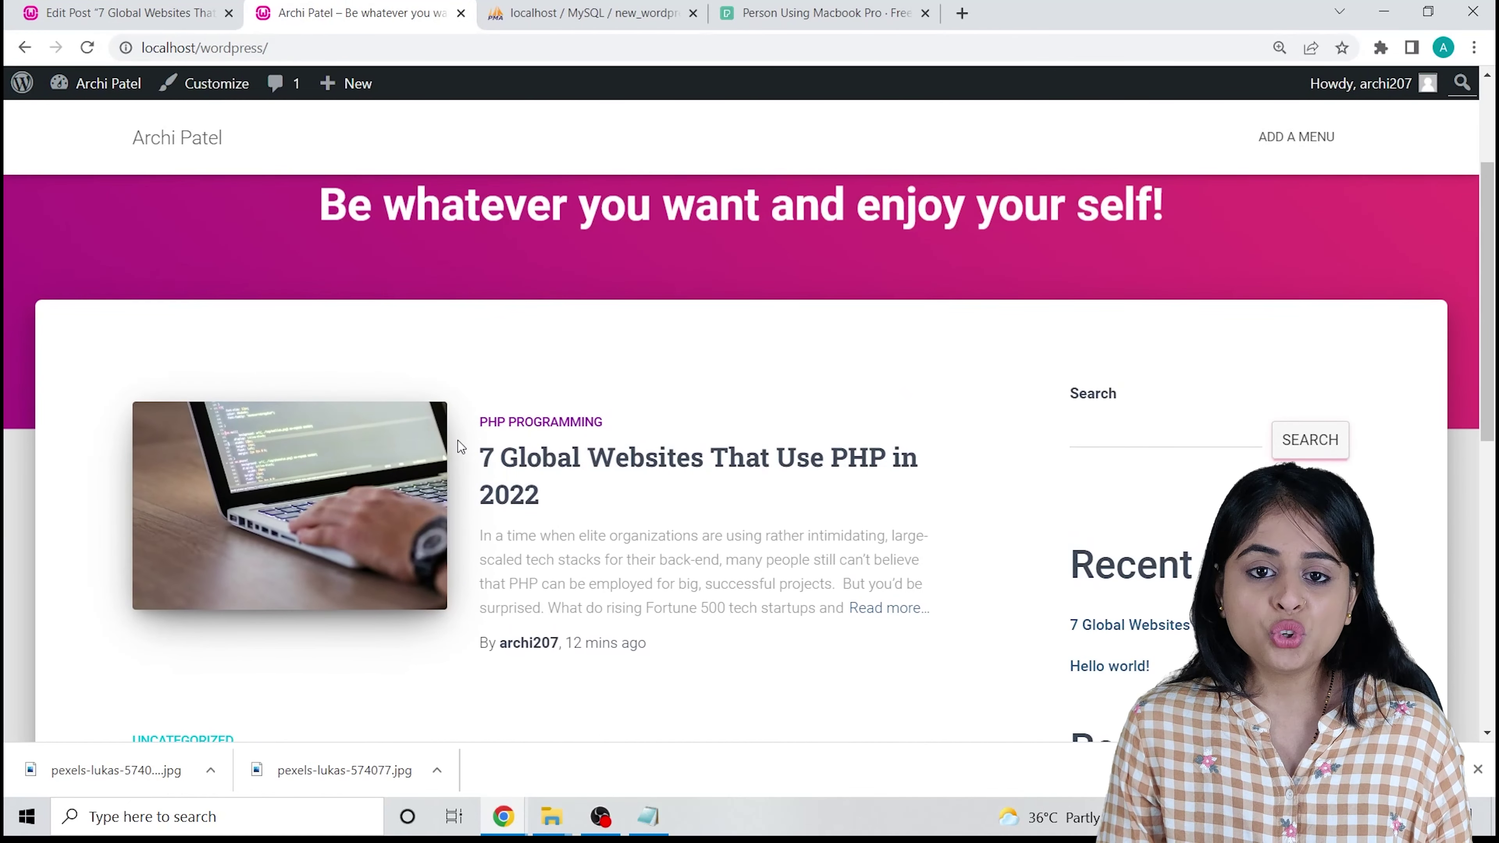
pyautogui.scroll(2, 645, 472)
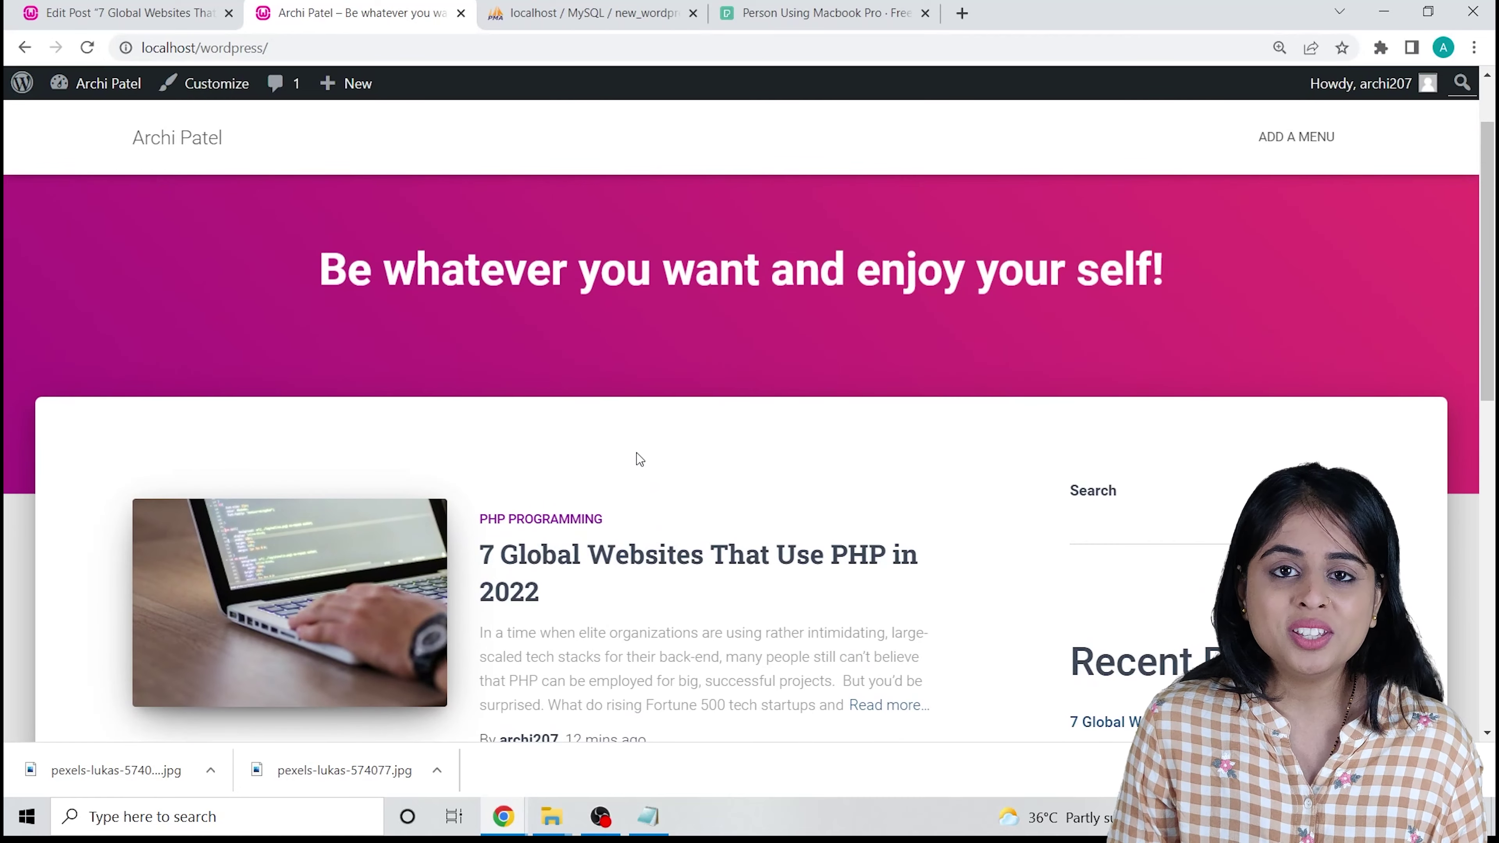
pyautogui.scroll(-4, 641, 458)
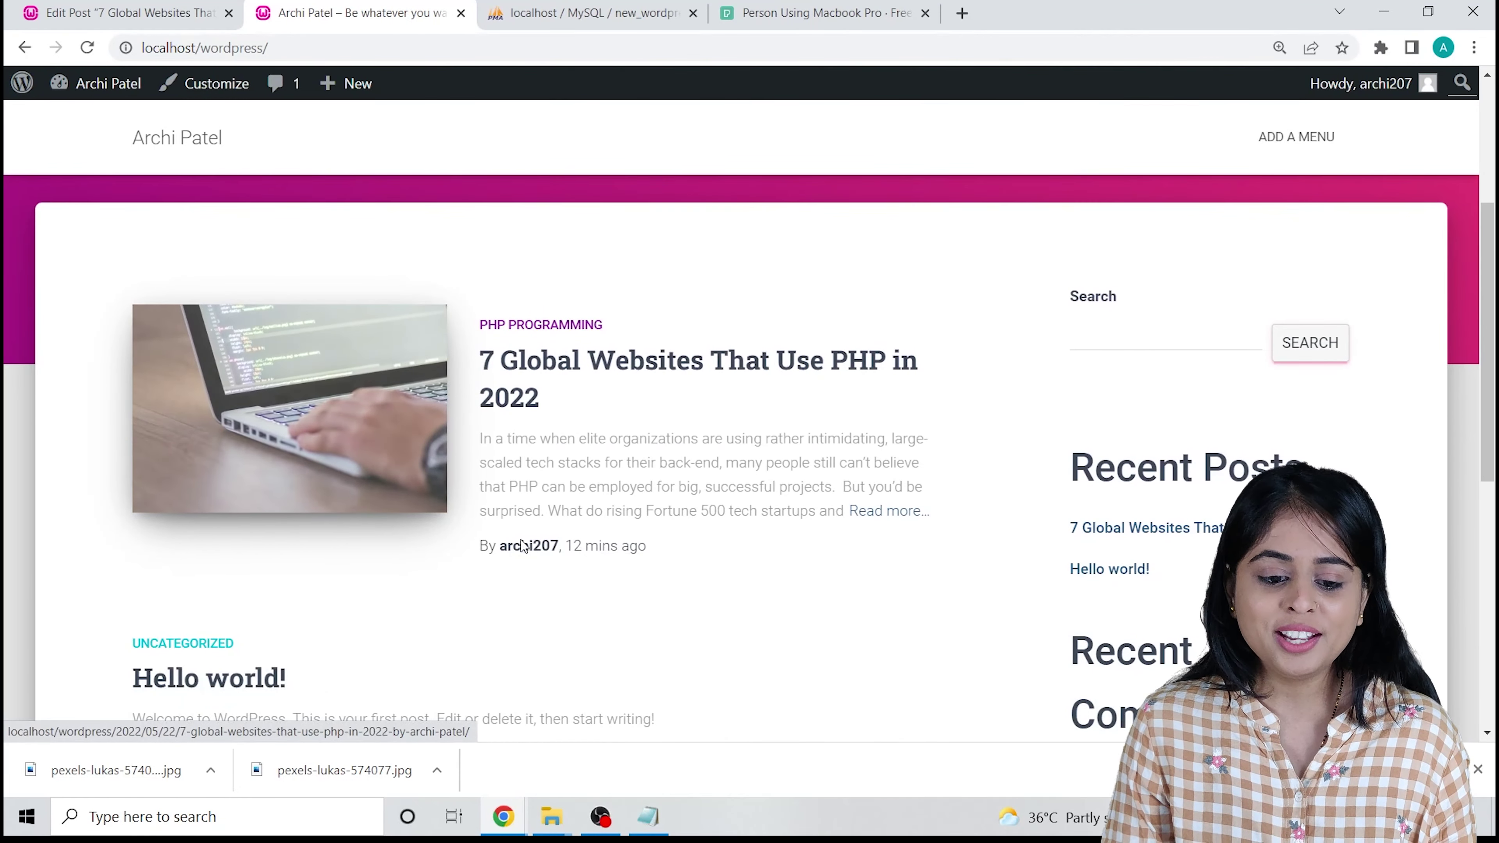
pyautogui.scroll(-6, 643, 472)
pyautogui.scroll(8, 635, 458)
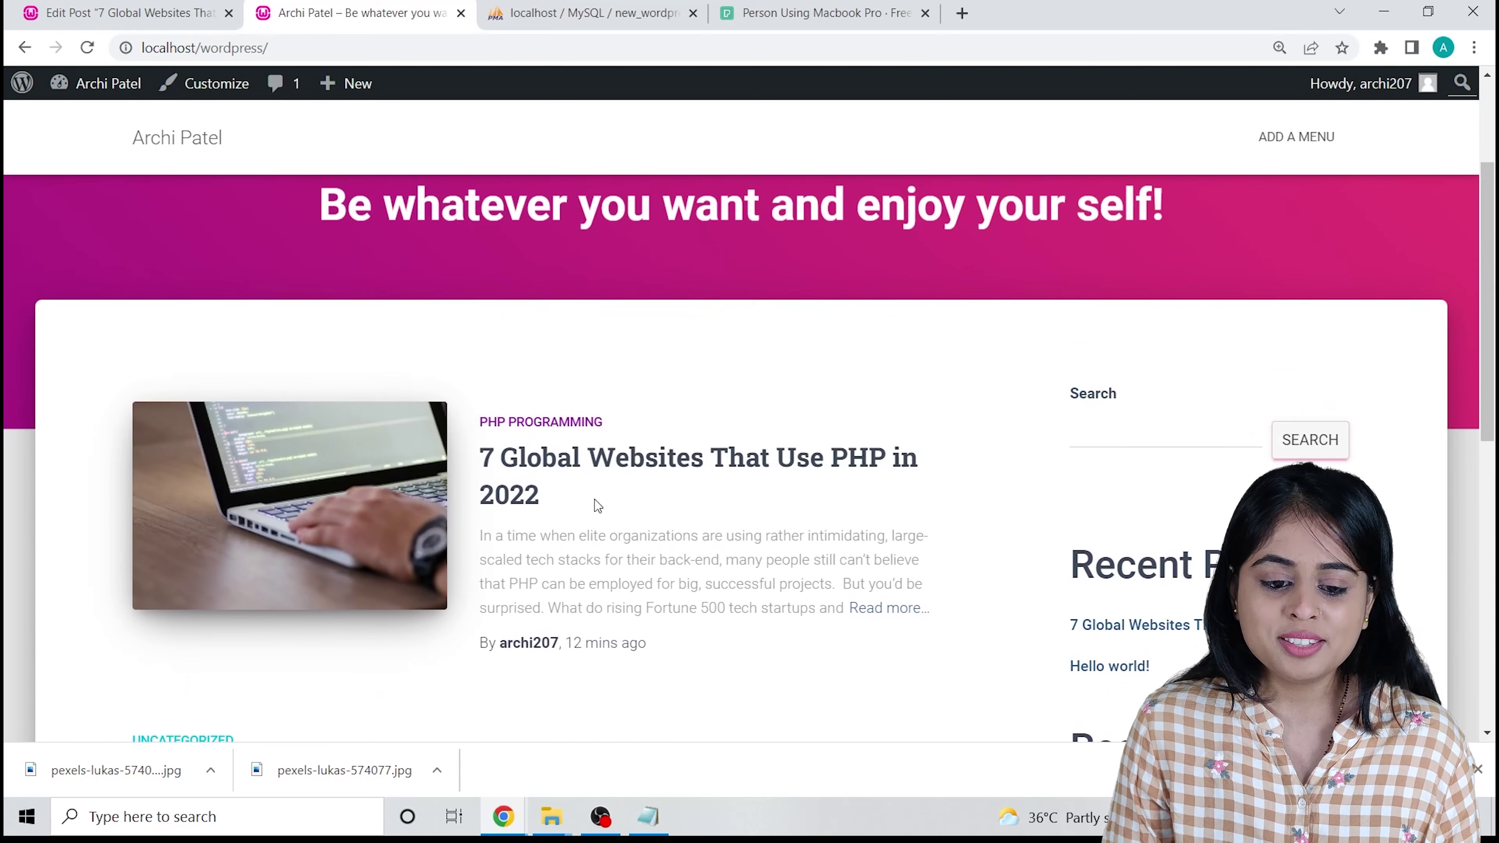
pyautogui.click(131, 7)
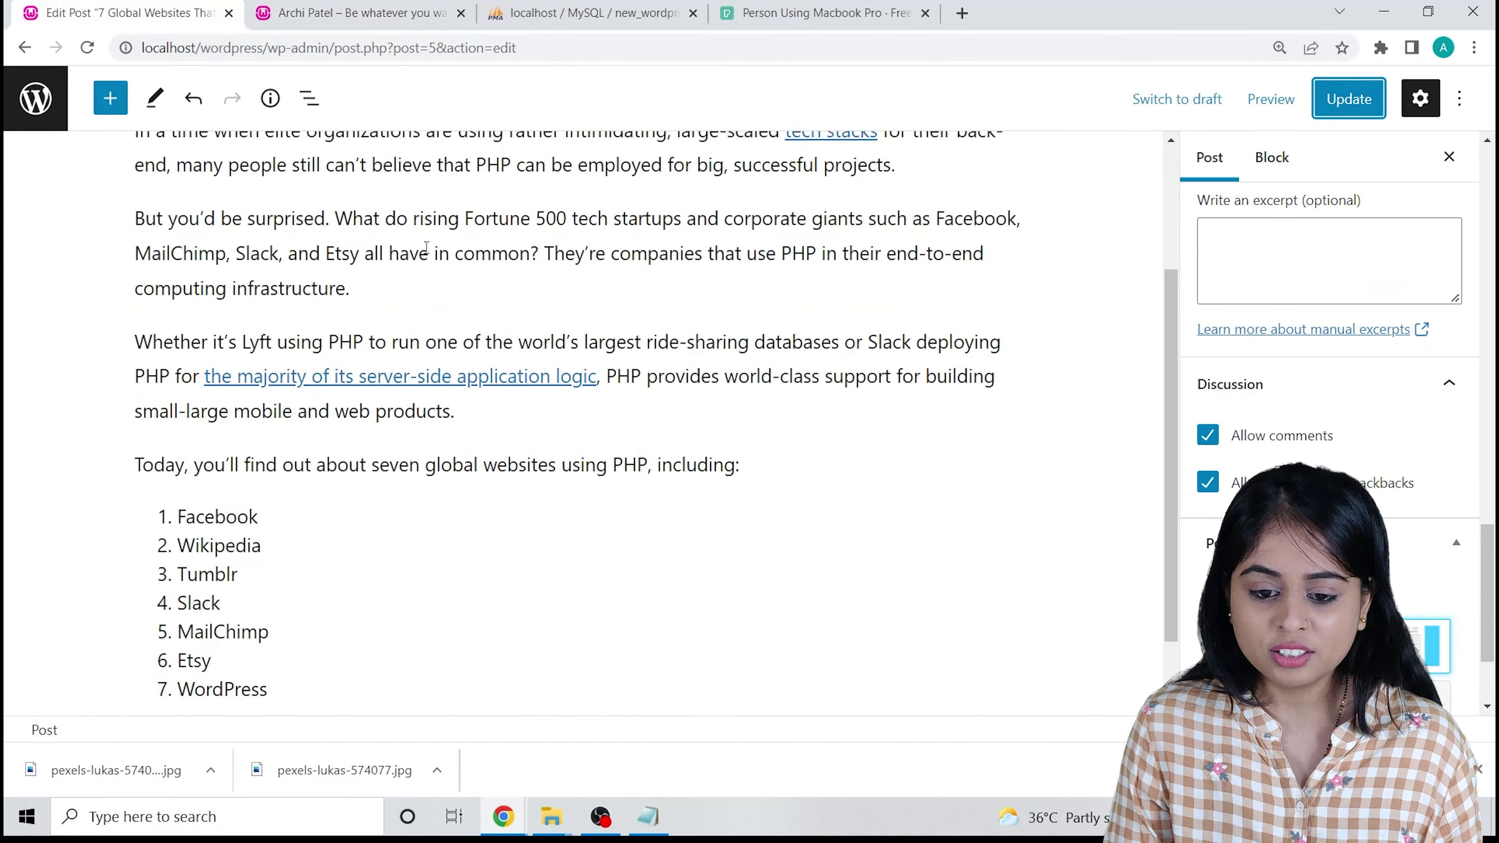
pyautogui.click(316, 7)
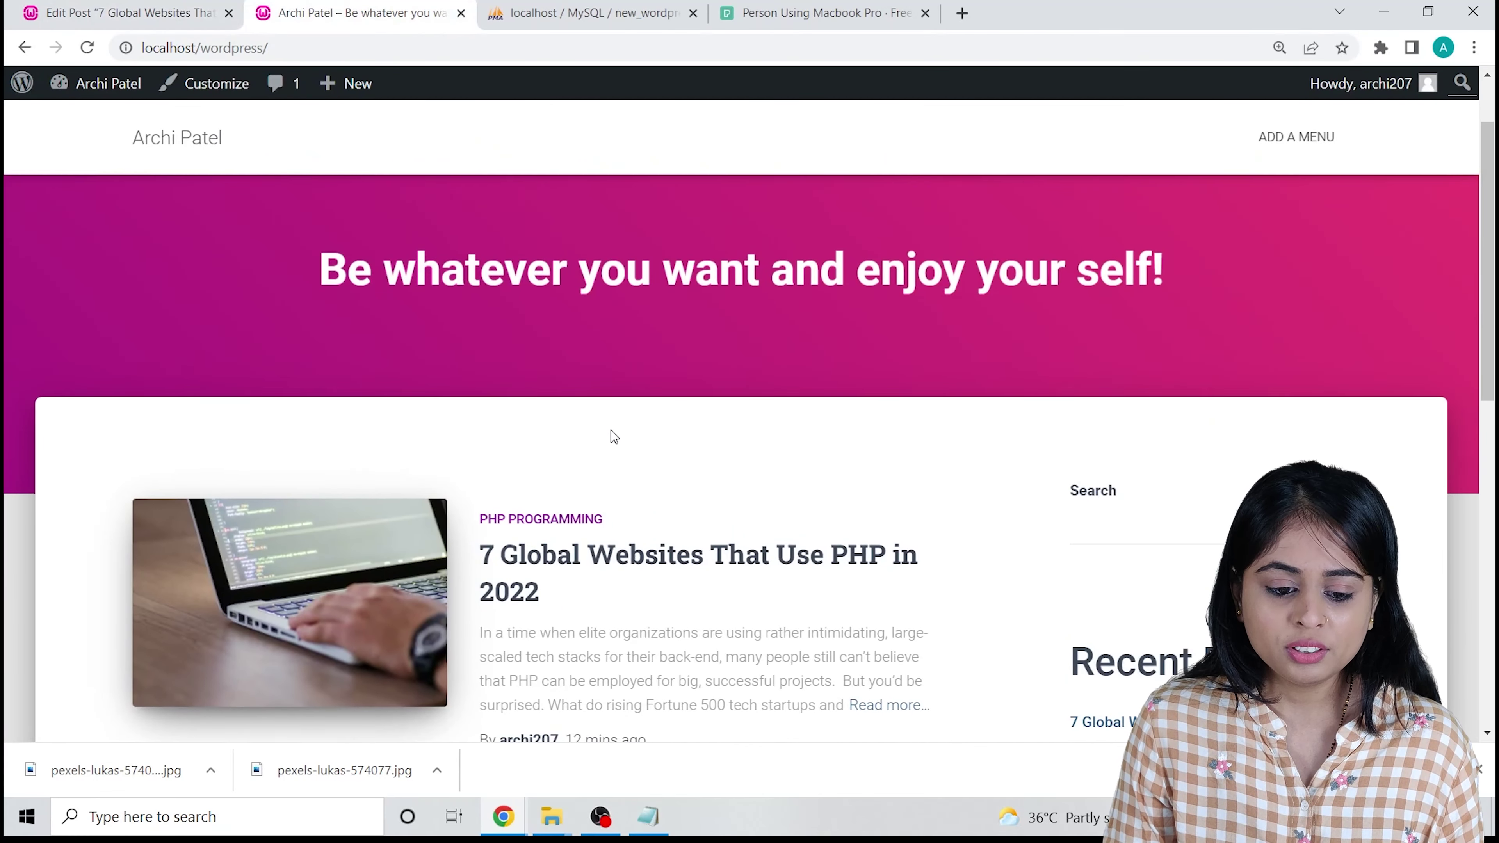
pyautogui.scroll(-10, 607, 431)
pyautogui.click(131, 7)
pyautogui.click(316, 7)
pyautogui.scroll(10, 465, 363)
pyautogui.scroll(2, 531, 414)
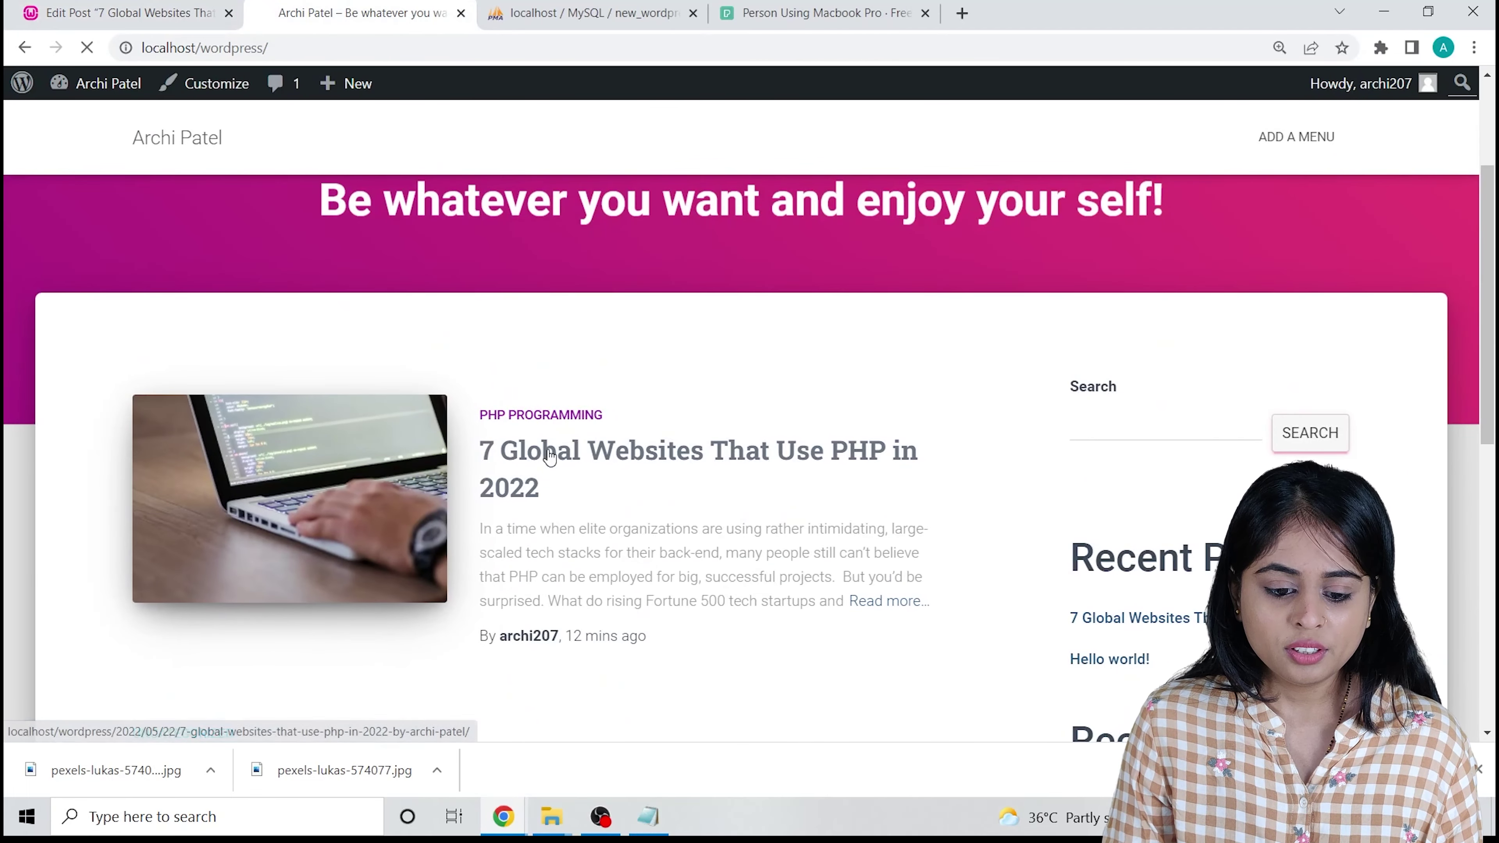
# Read through the full '7 Global Websites That Use PHP in 2022' post, then return to its editor.
pyautogui.click(555, 476)
pyautogui.scroll(-3, 510, 418)
pyautogui.scroll(3, 515, 416)
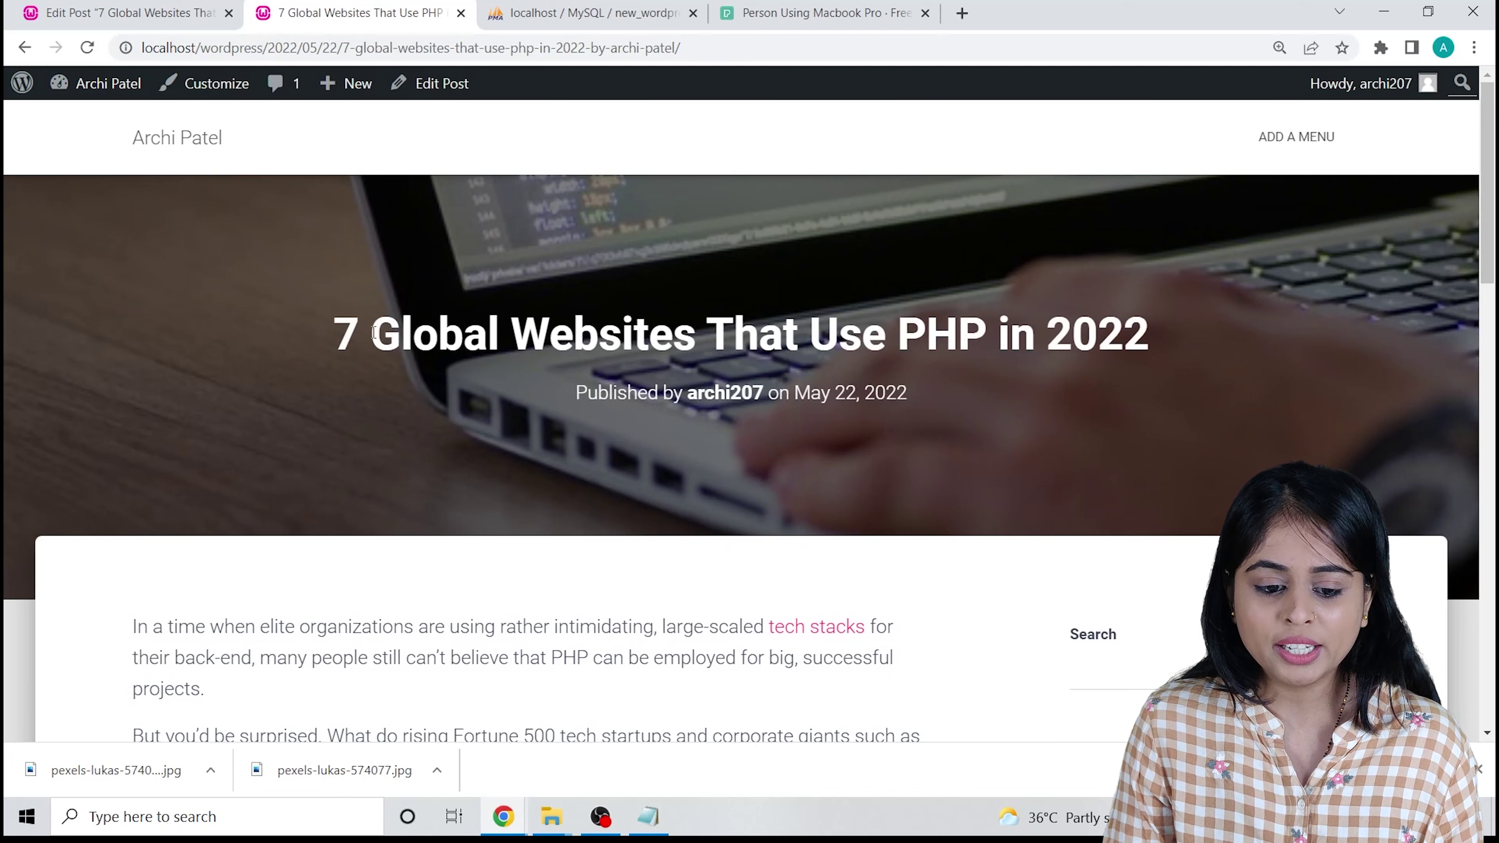
pyautogui.moveTo(373, 332); pyautogui.dragTo(1147, 341)
pyautogui.moveTo(913, 392); pyautogui.dragTo(563, 416)
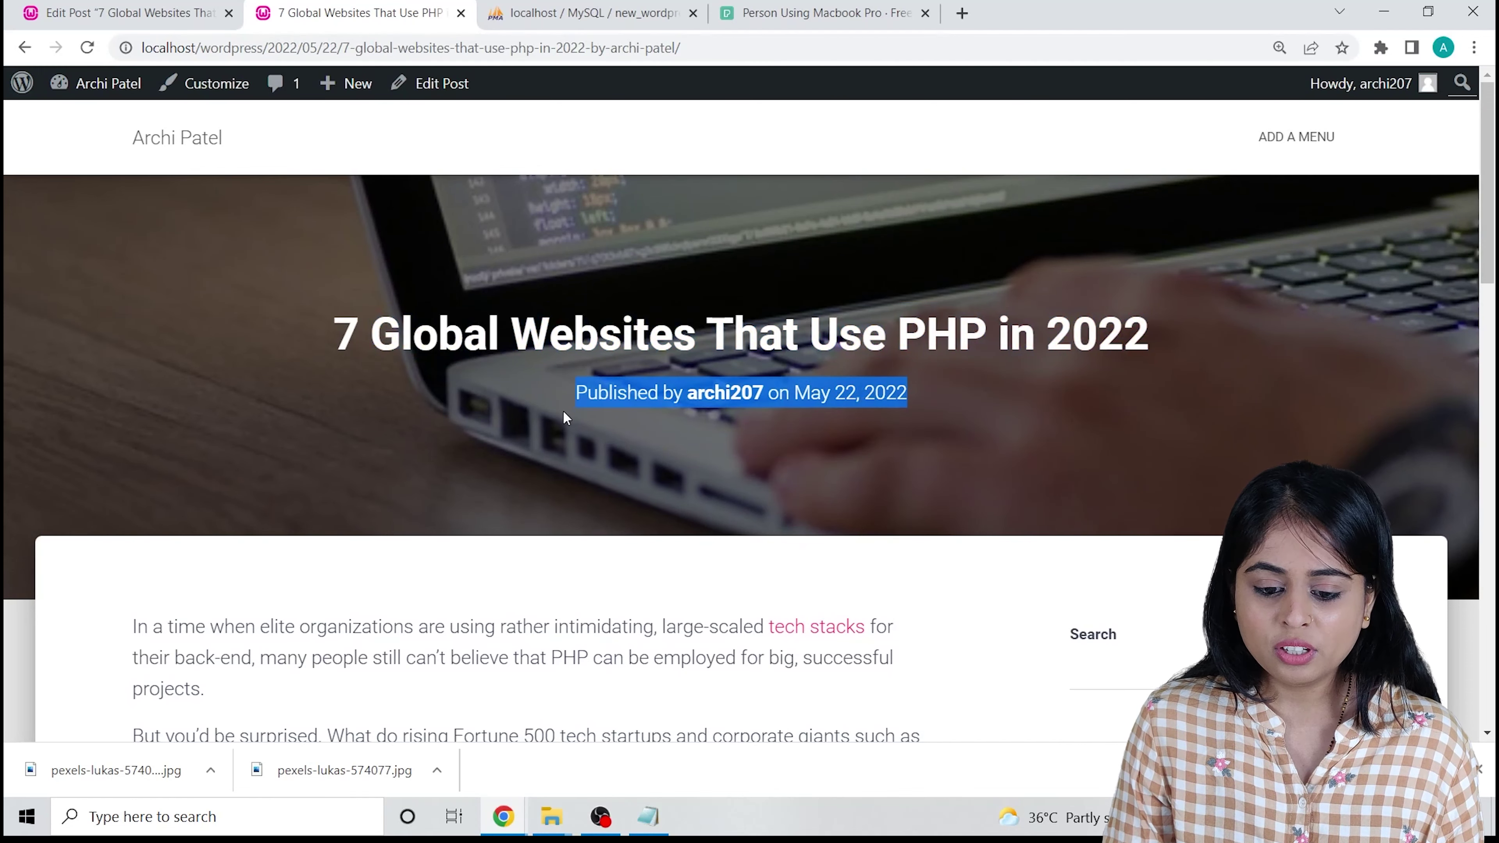
pyautogui.scroll(-5, 452, 452)
pyautogui.scroll(4, 473, 431)
pyautogui.click(878, 329)
pyautogui.moveTo(793, 328); pyautogui.dragTo(942, 323)
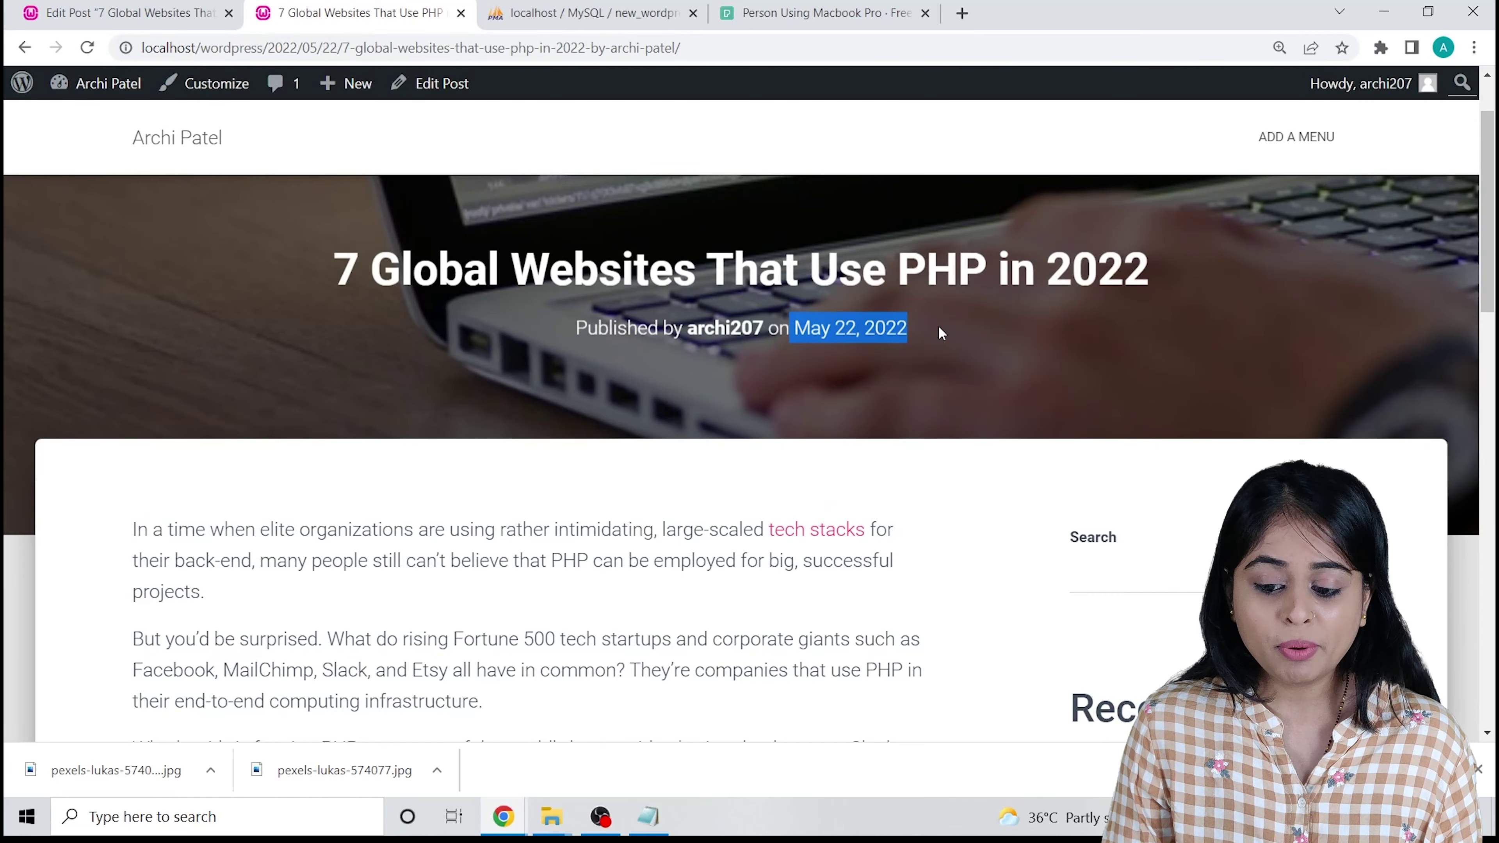
pyautogui.scroll(-3, 939, 326)
pyautogui.scroll(-6, 435, 318)
pyautogui.scroll(3, 490, 425)
pyautogui.scroll(5, 525, 425)
pyautogui.scroll(-9, 728, 438)
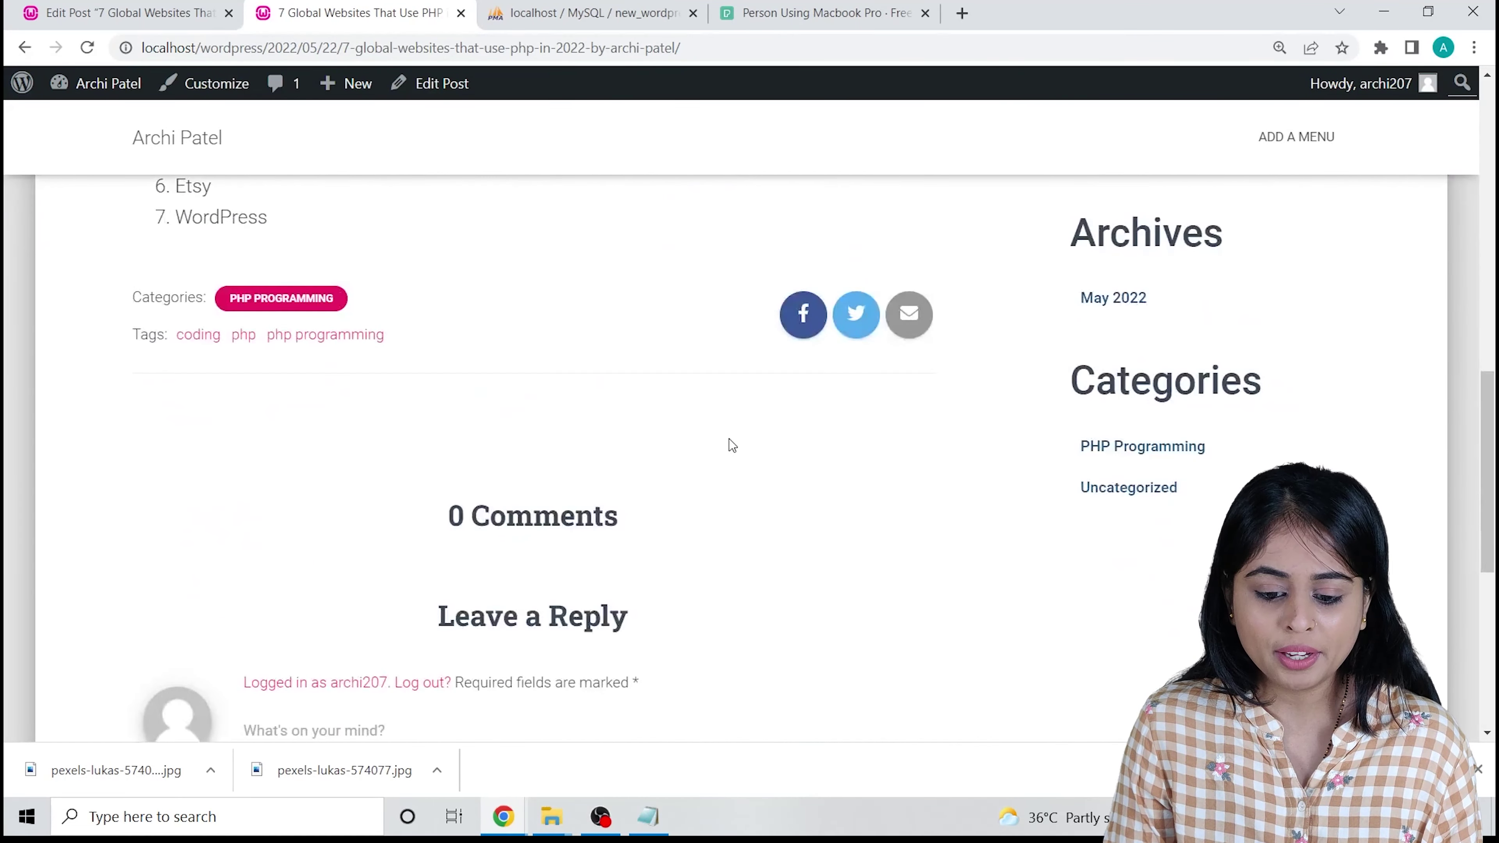
pyautogui.scroll(-7, 398, 547)
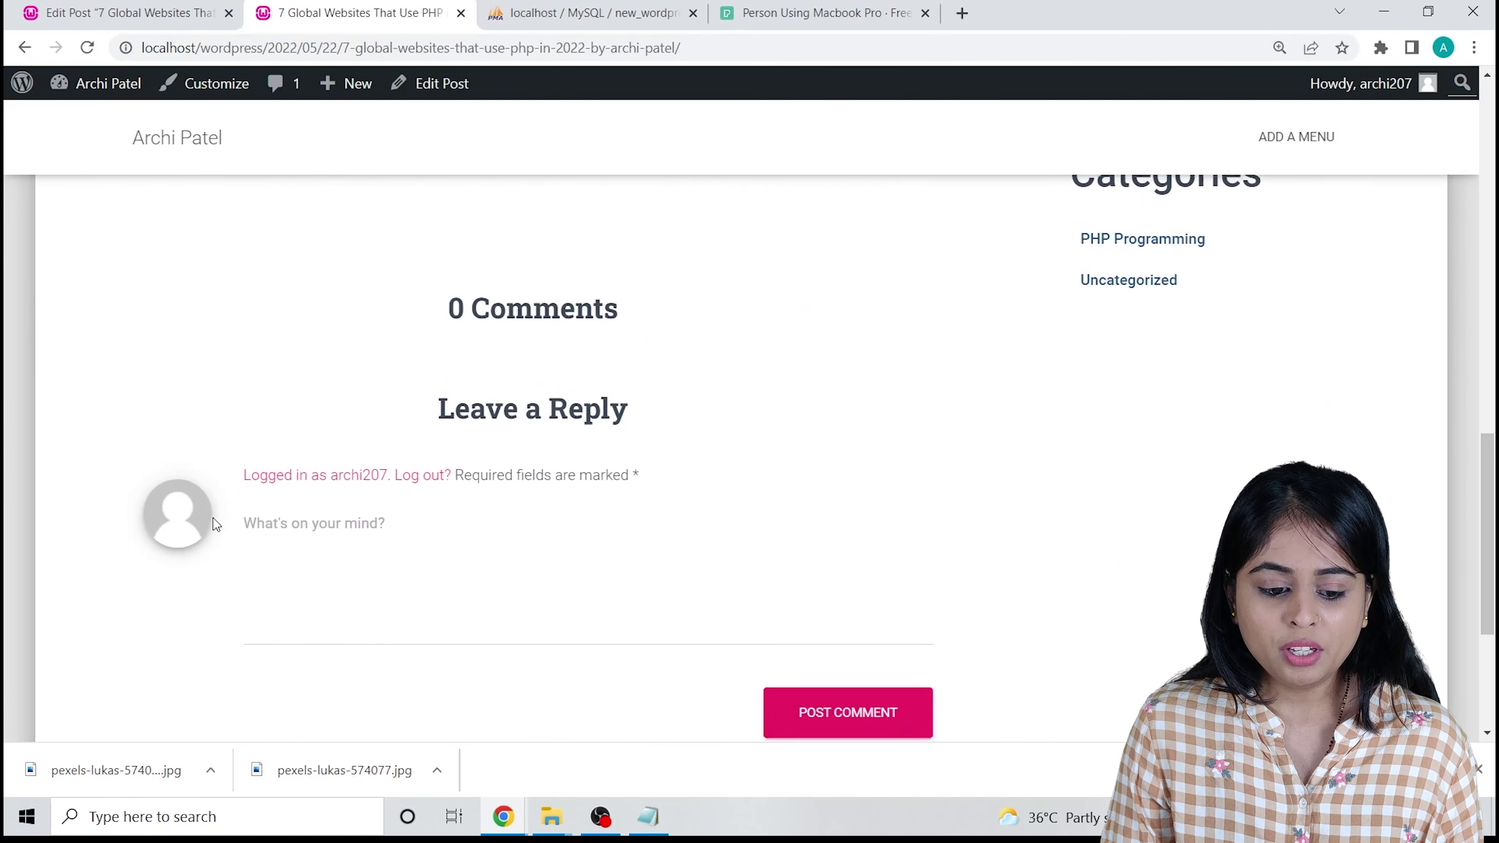
pyautogui.scroll(7, 669, 494)
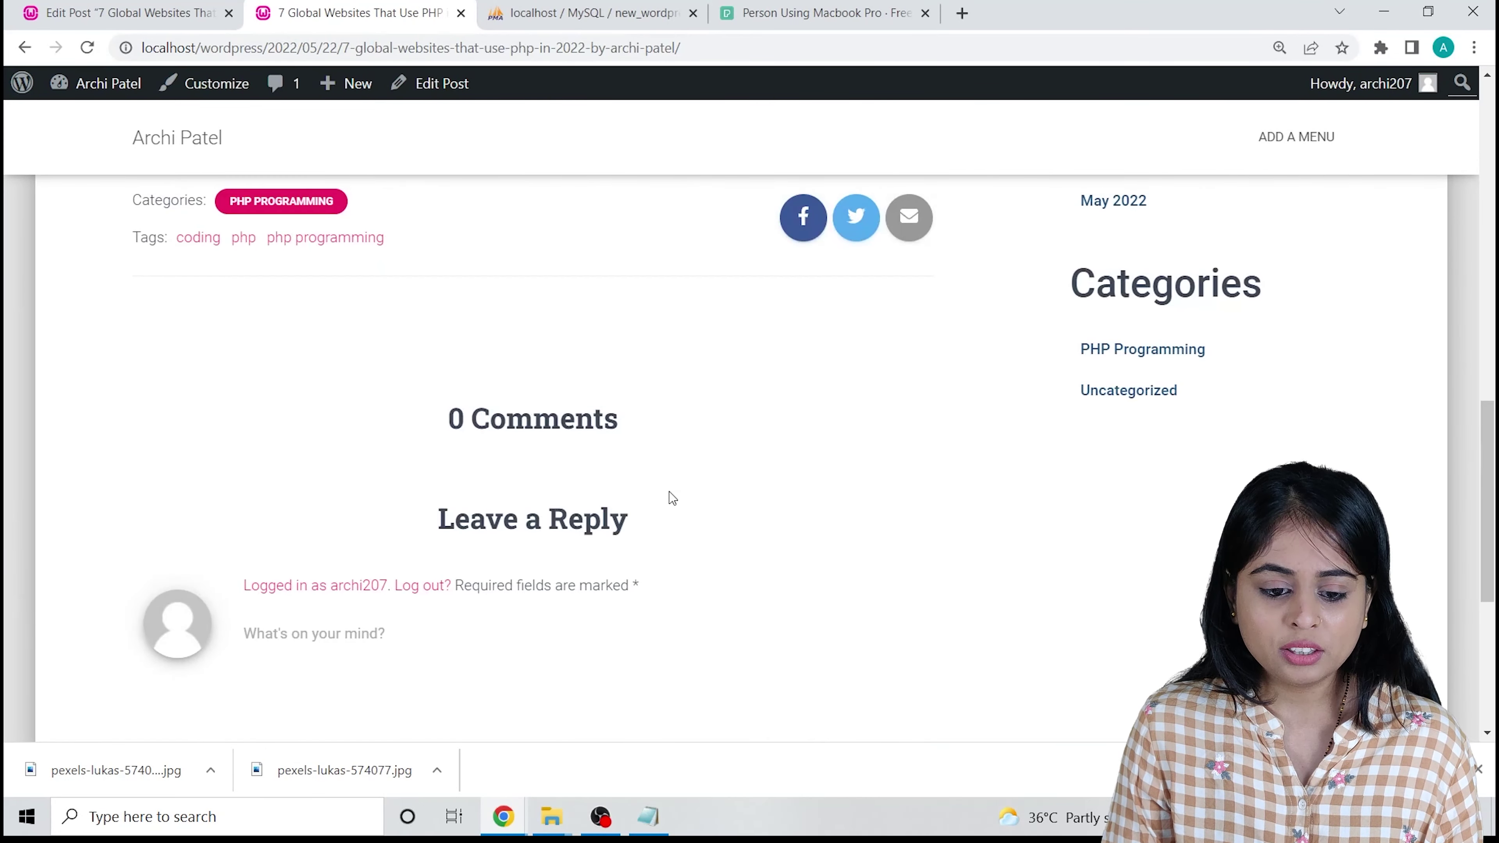
pyautogui.scroll(-6, 512, 509)
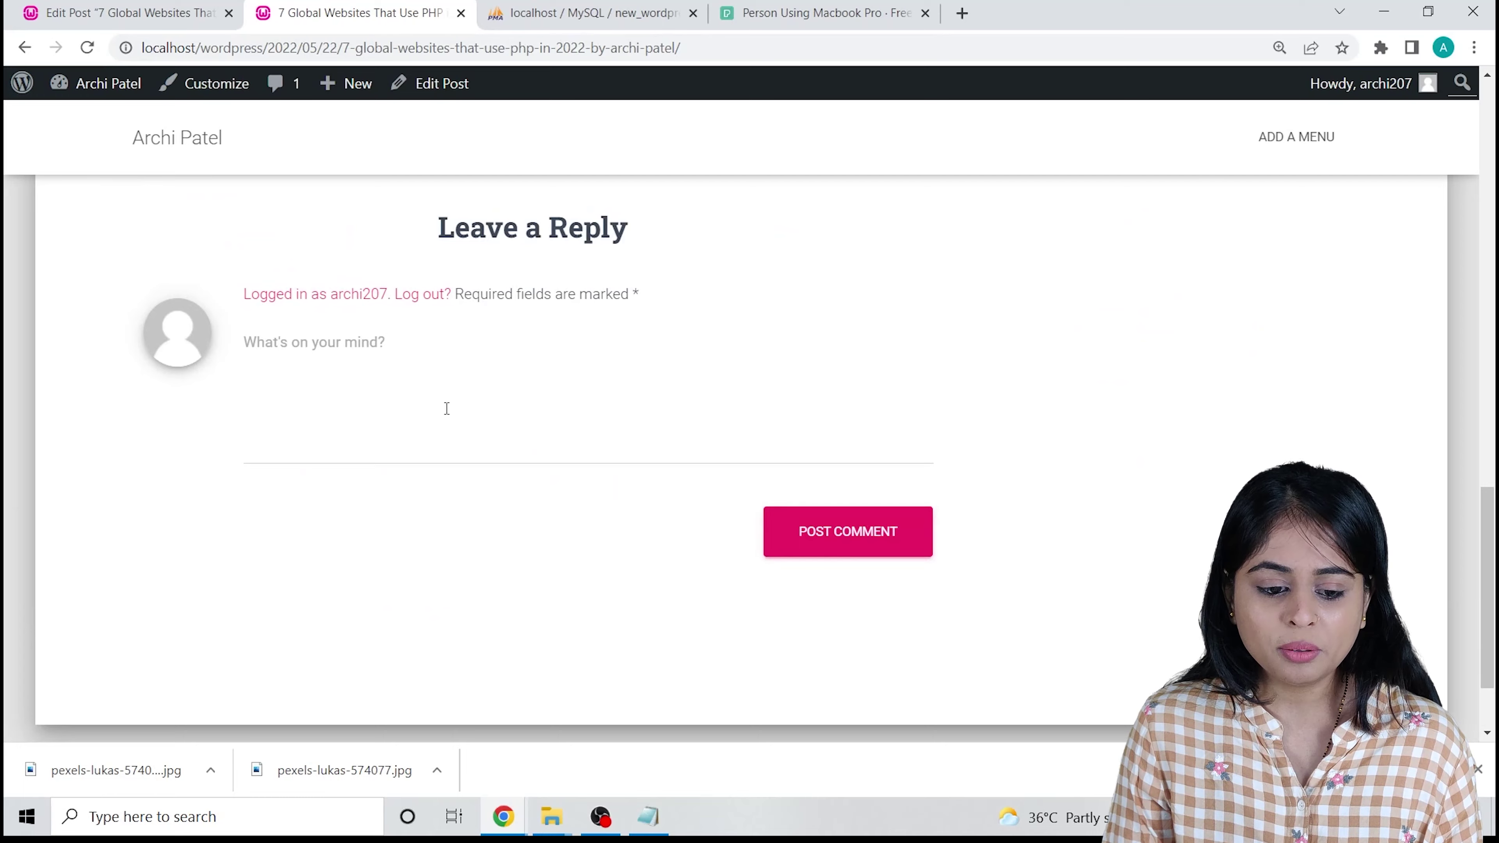
pyautogui.scroll(6, 445, 409)
pyautogui.scroll(3, 382, 455)
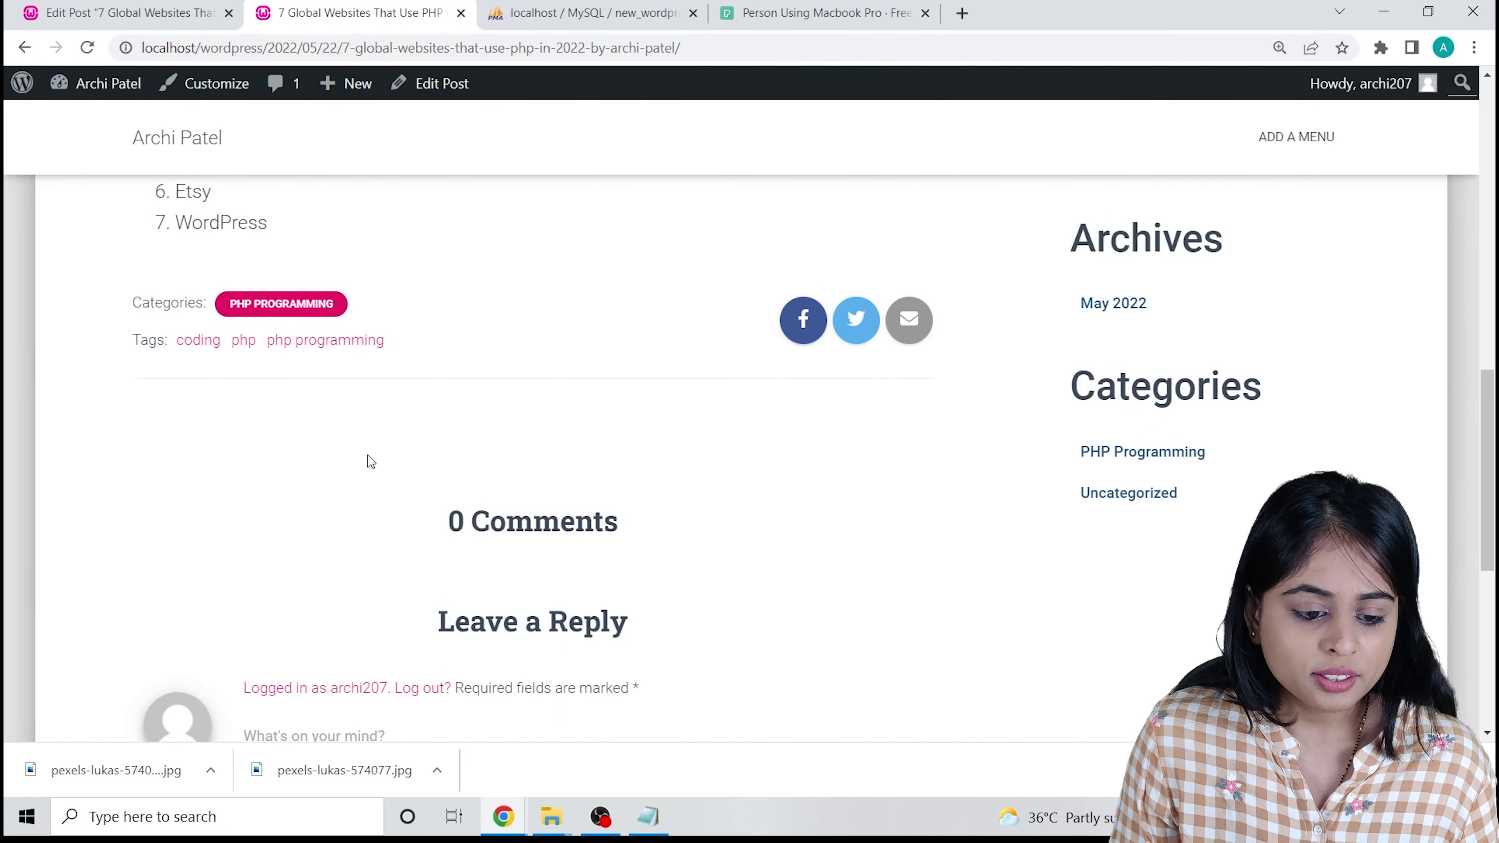
pyautogui.scroll(9, 362, 470)
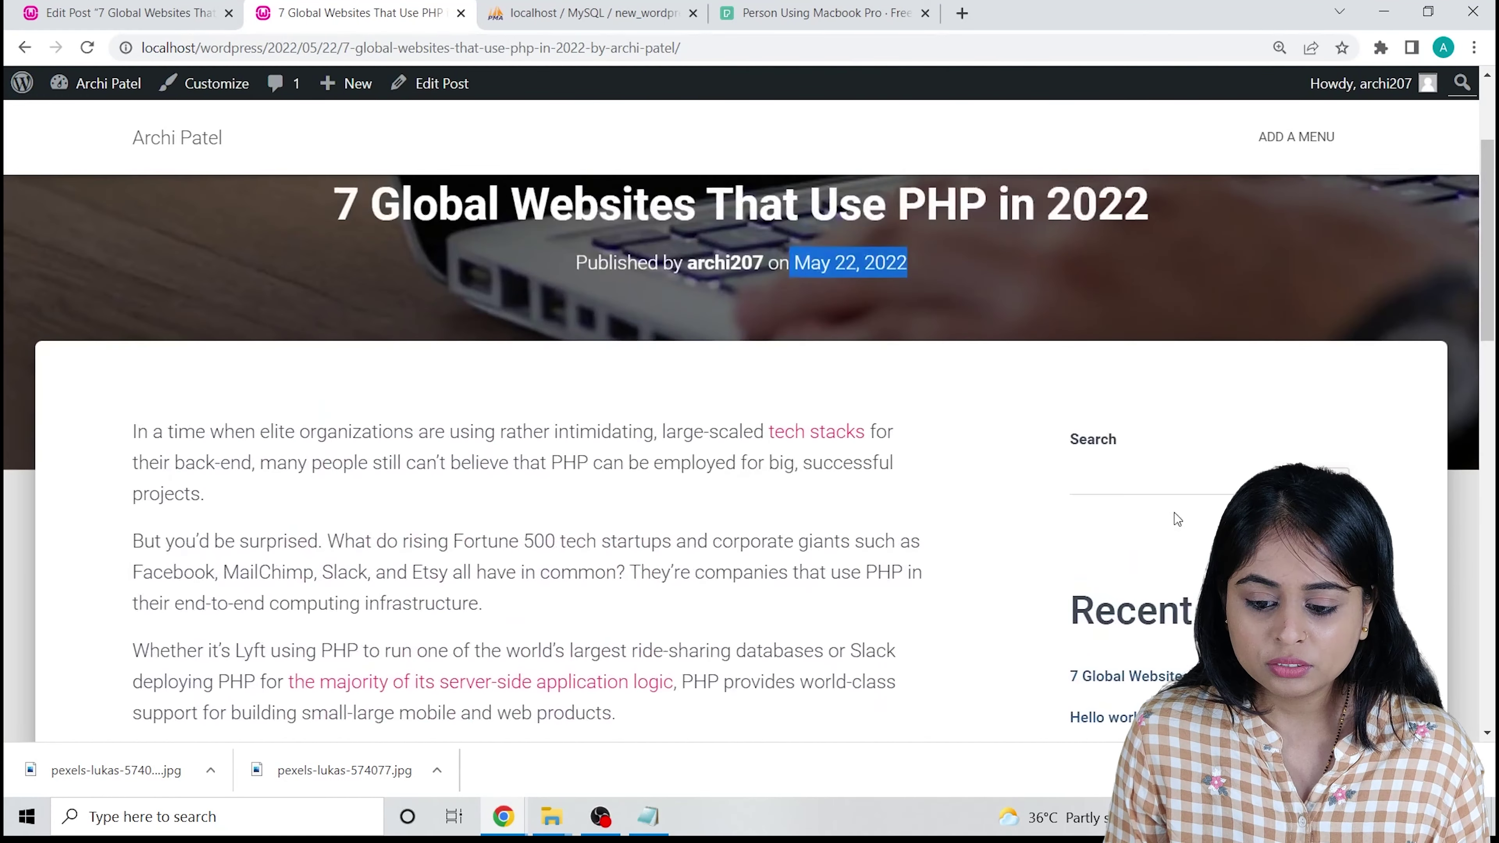
pyautogui.scroll(2, 1139, 508)
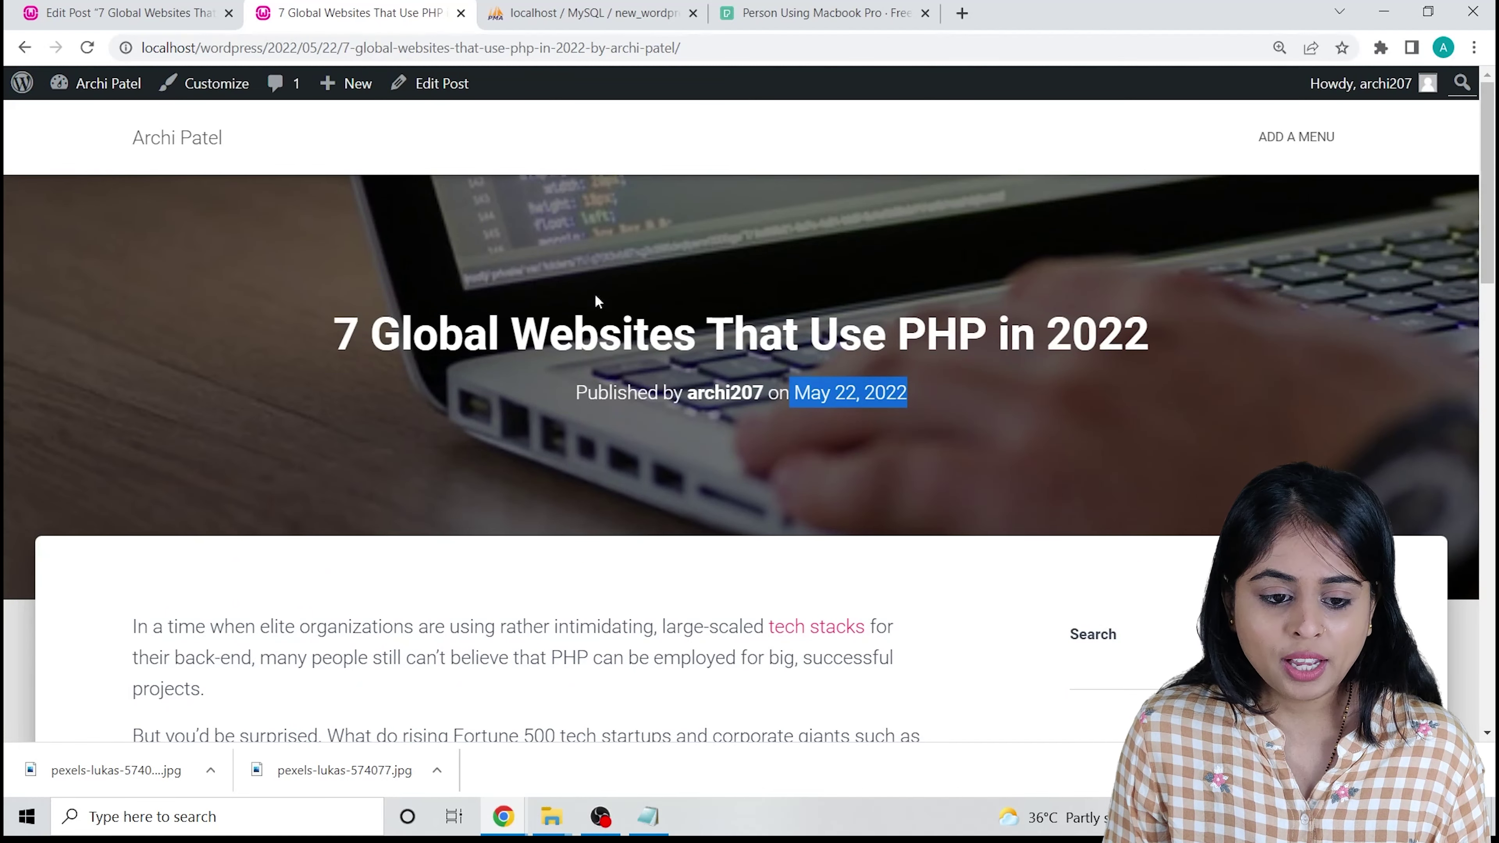
pyautogui.click(64, 5)
pyautogui.scroll(5, 917, 512)
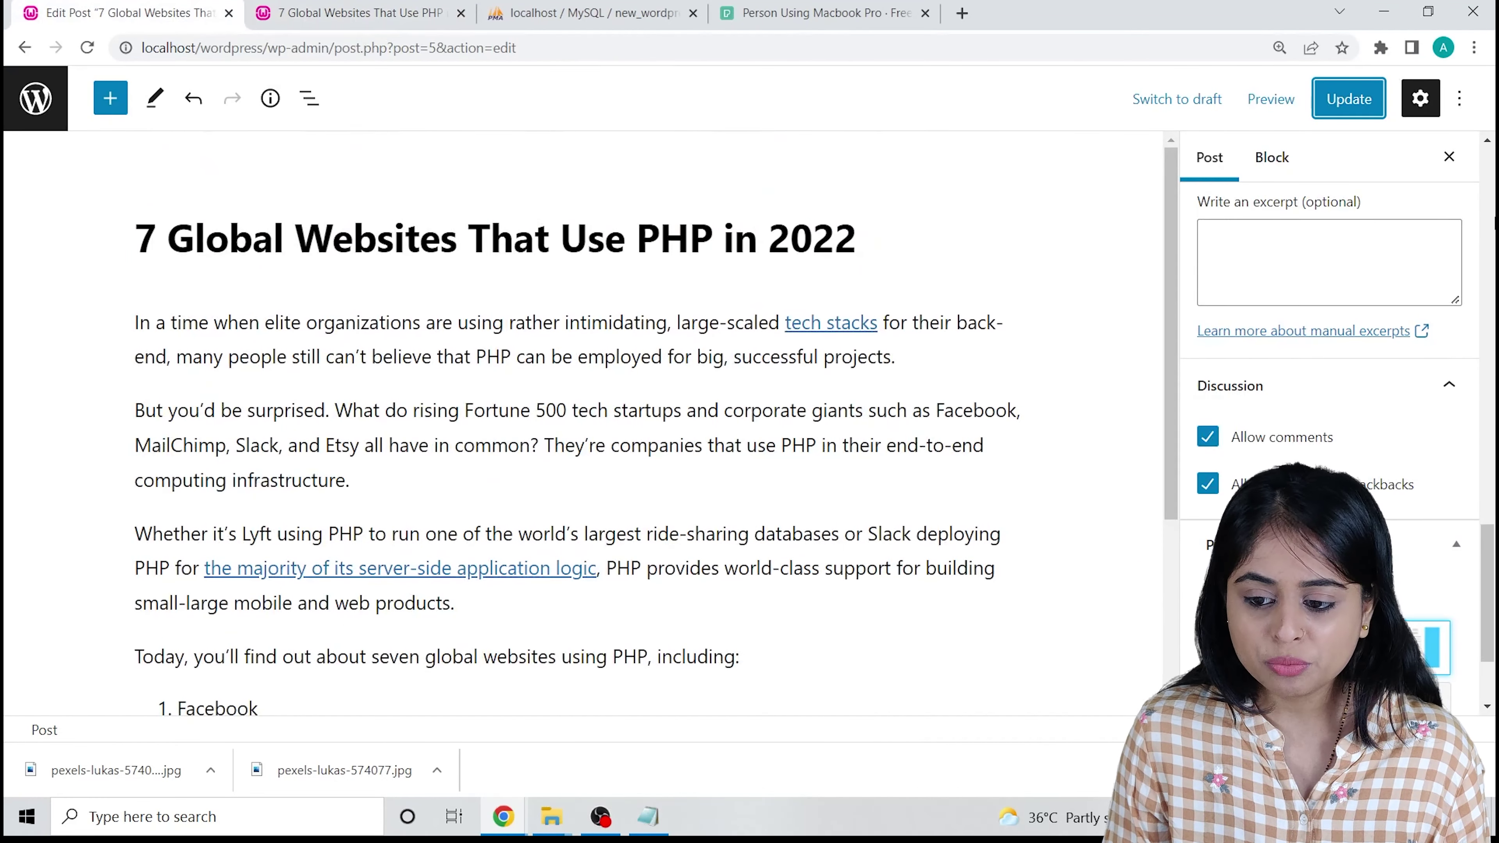
# Bulk-trash the Privacy Policy and Sample Page pages from All Pages.
pyautogui.click(36, 98)
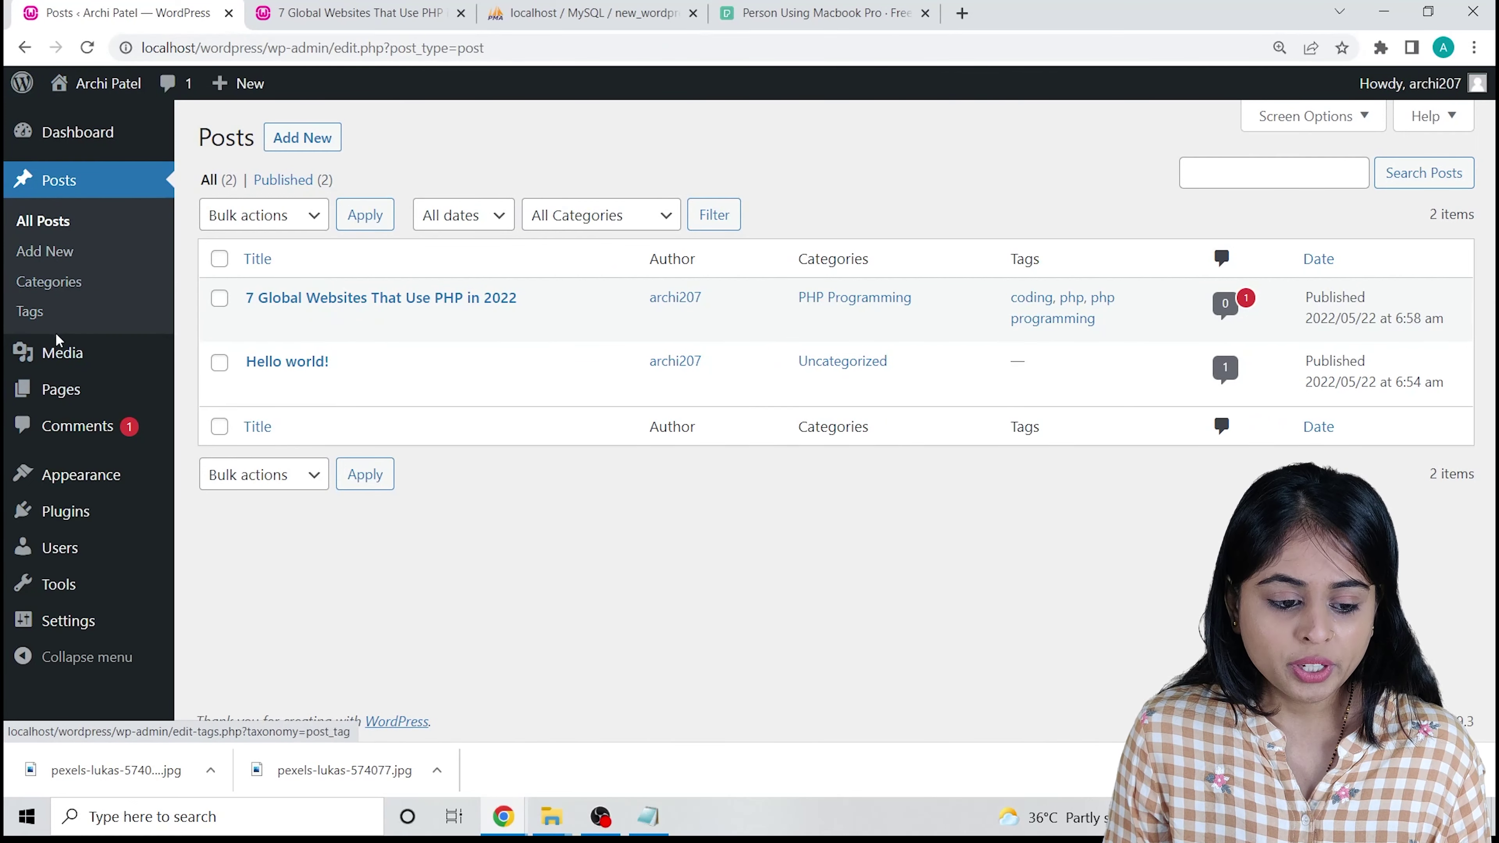
pyautogui.moveTo(56, 389)
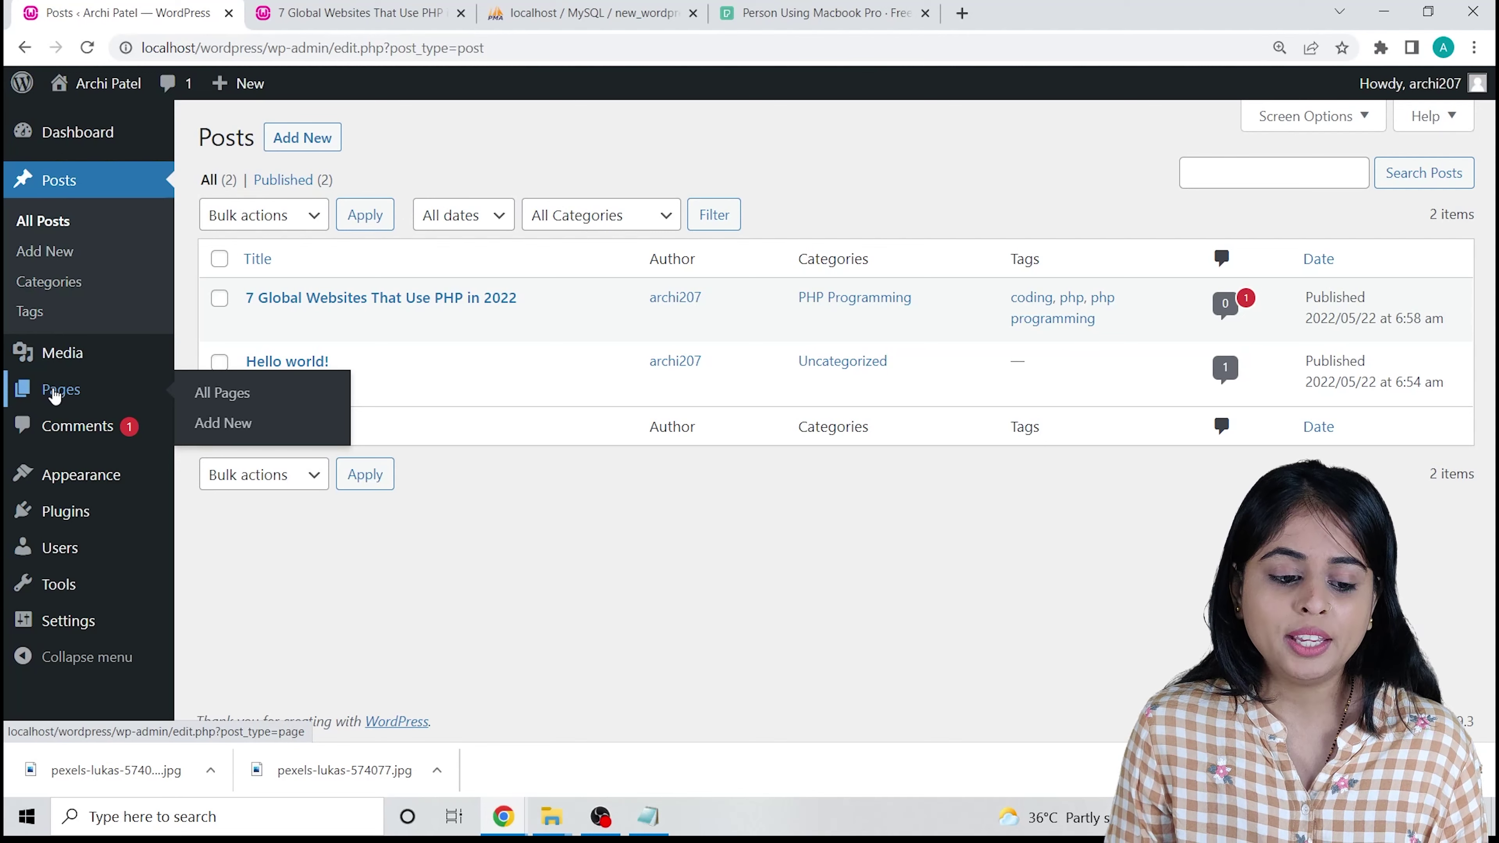
pyautogui.click(190, 395)
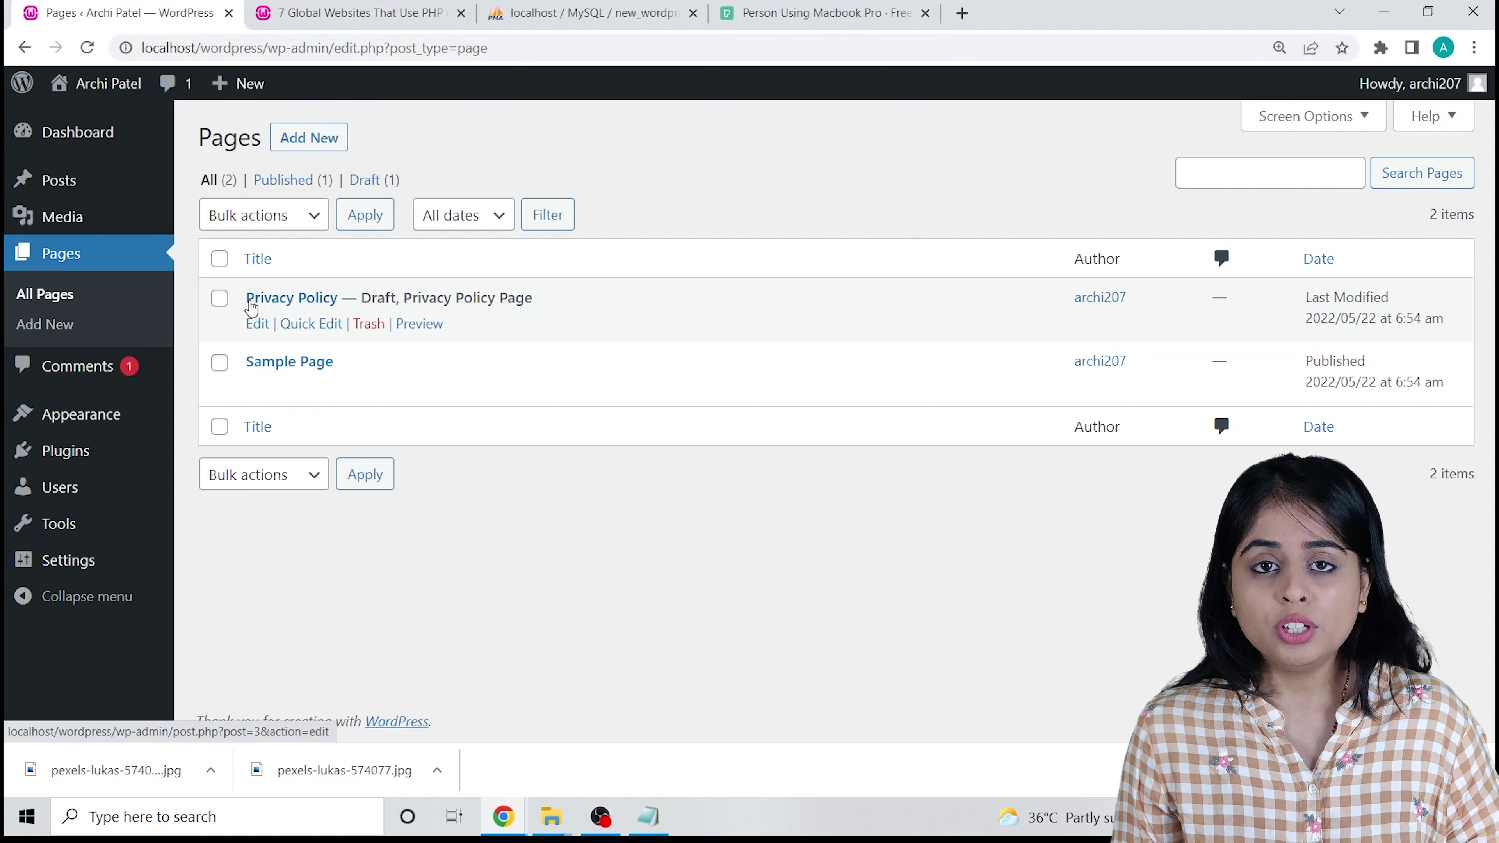
pyautogui.click(220, 426)
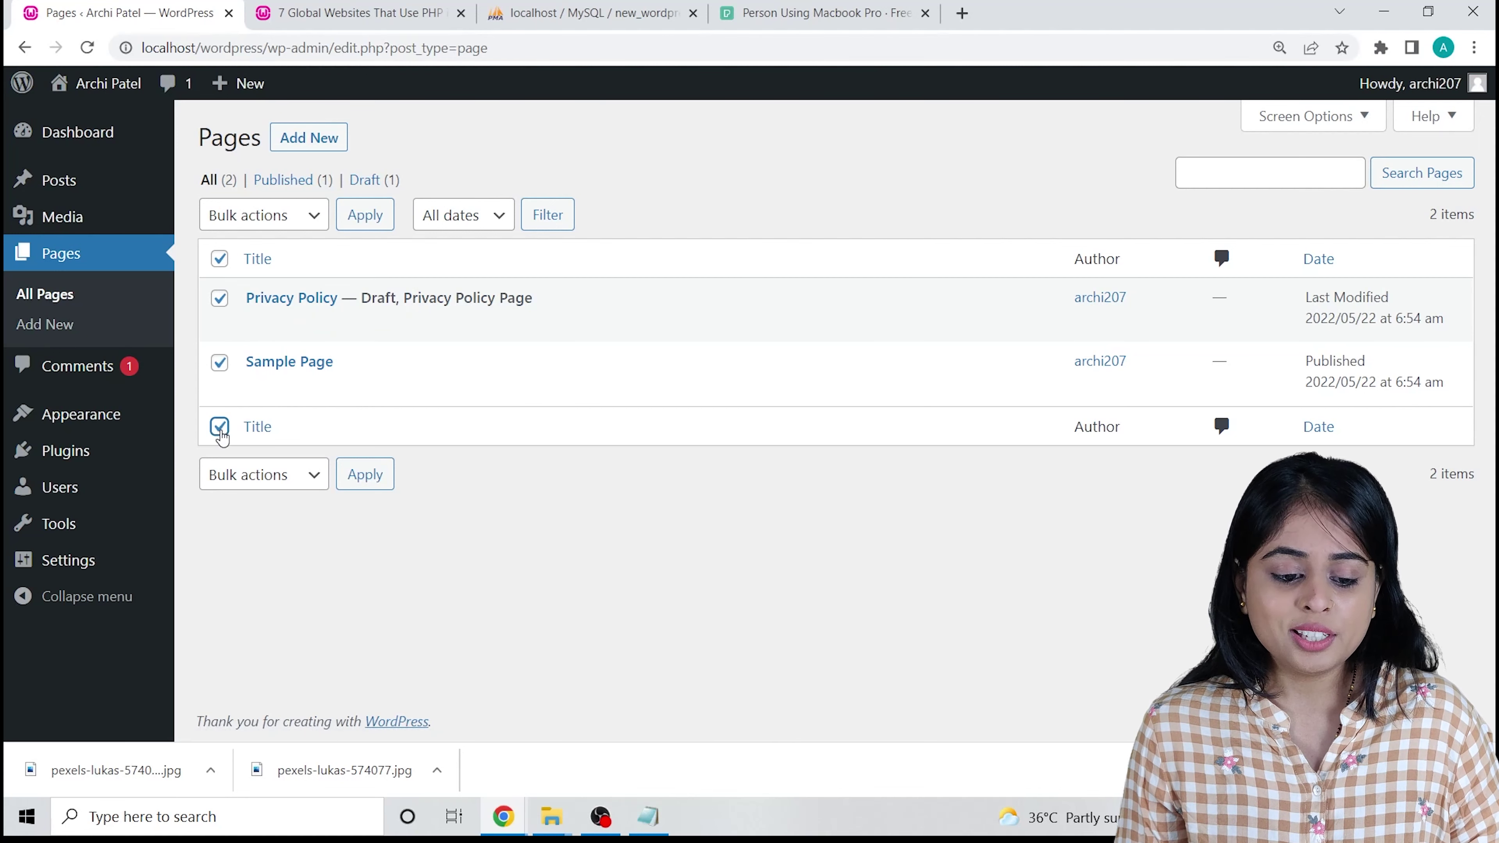
pyautogui.click(286, 478)
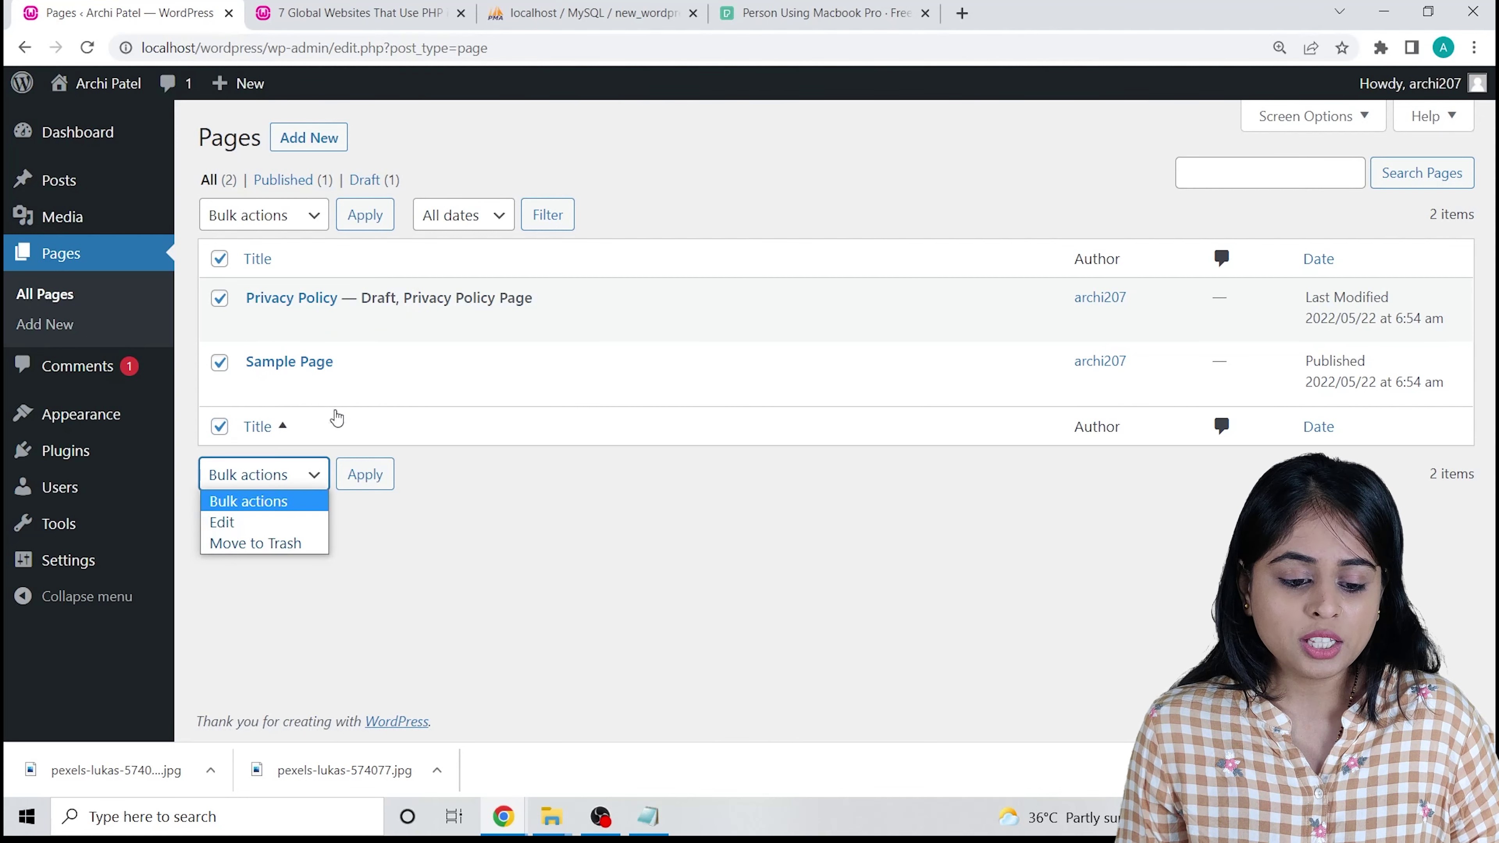
pyautogui.click(256, 543)
pyautogui.click(366, 481)
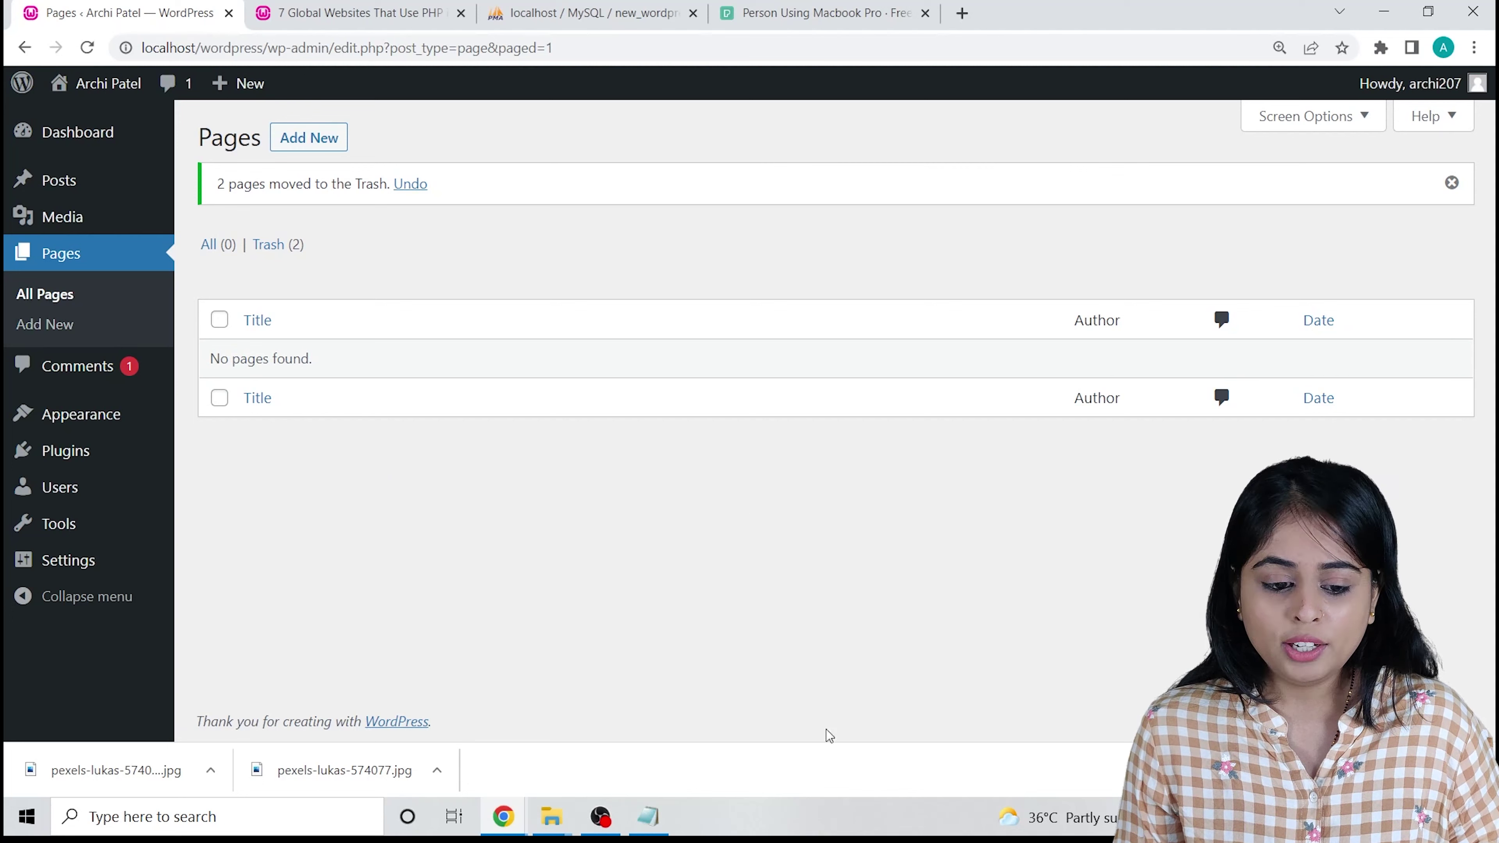
# Create and publish a new page titled 'Home'.
pyautogui.click(302, 146)
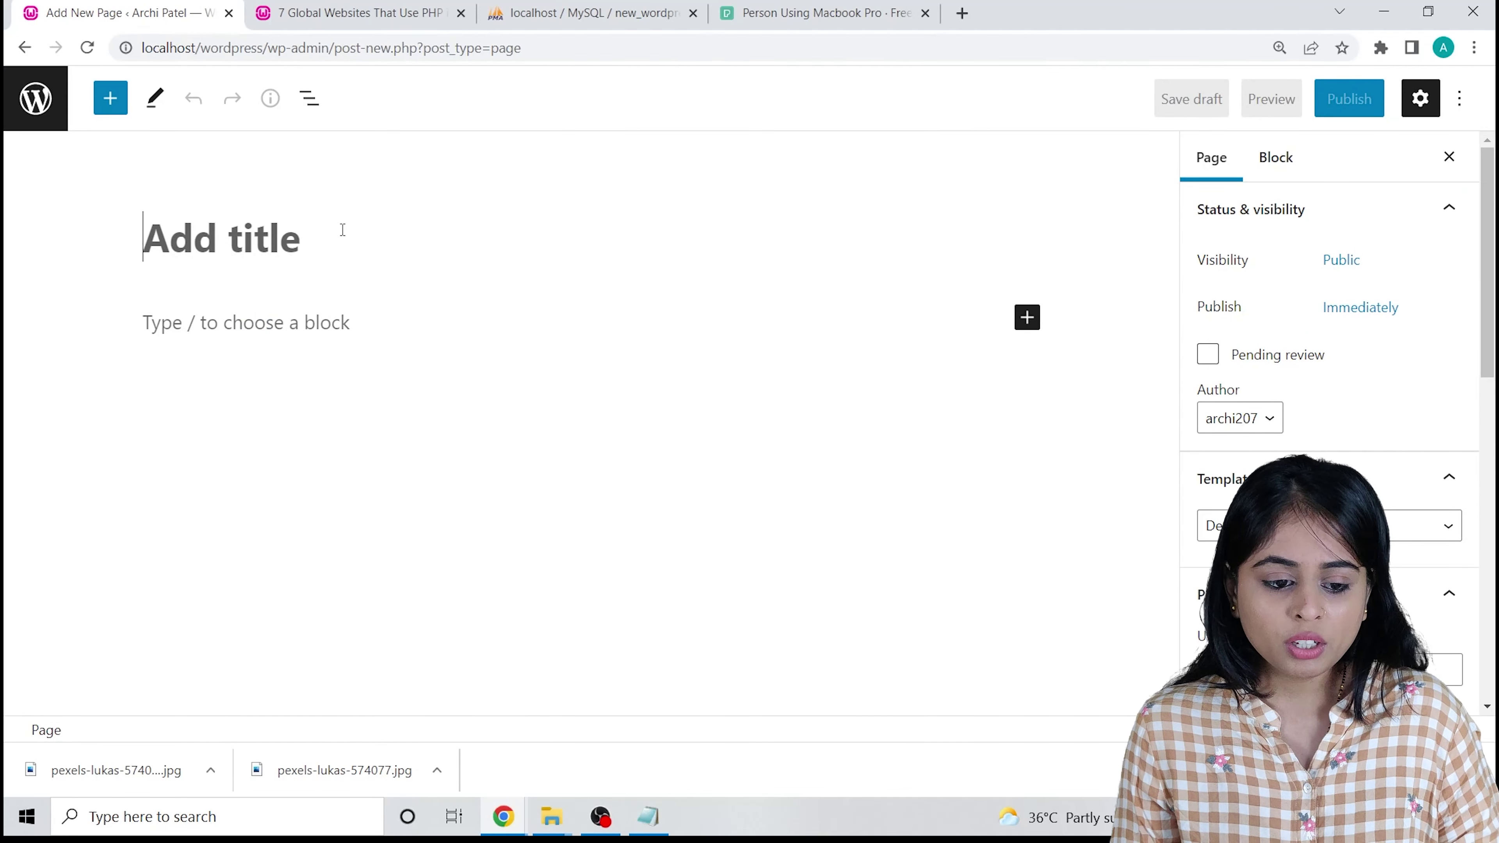
pyautogui.write('Home ')
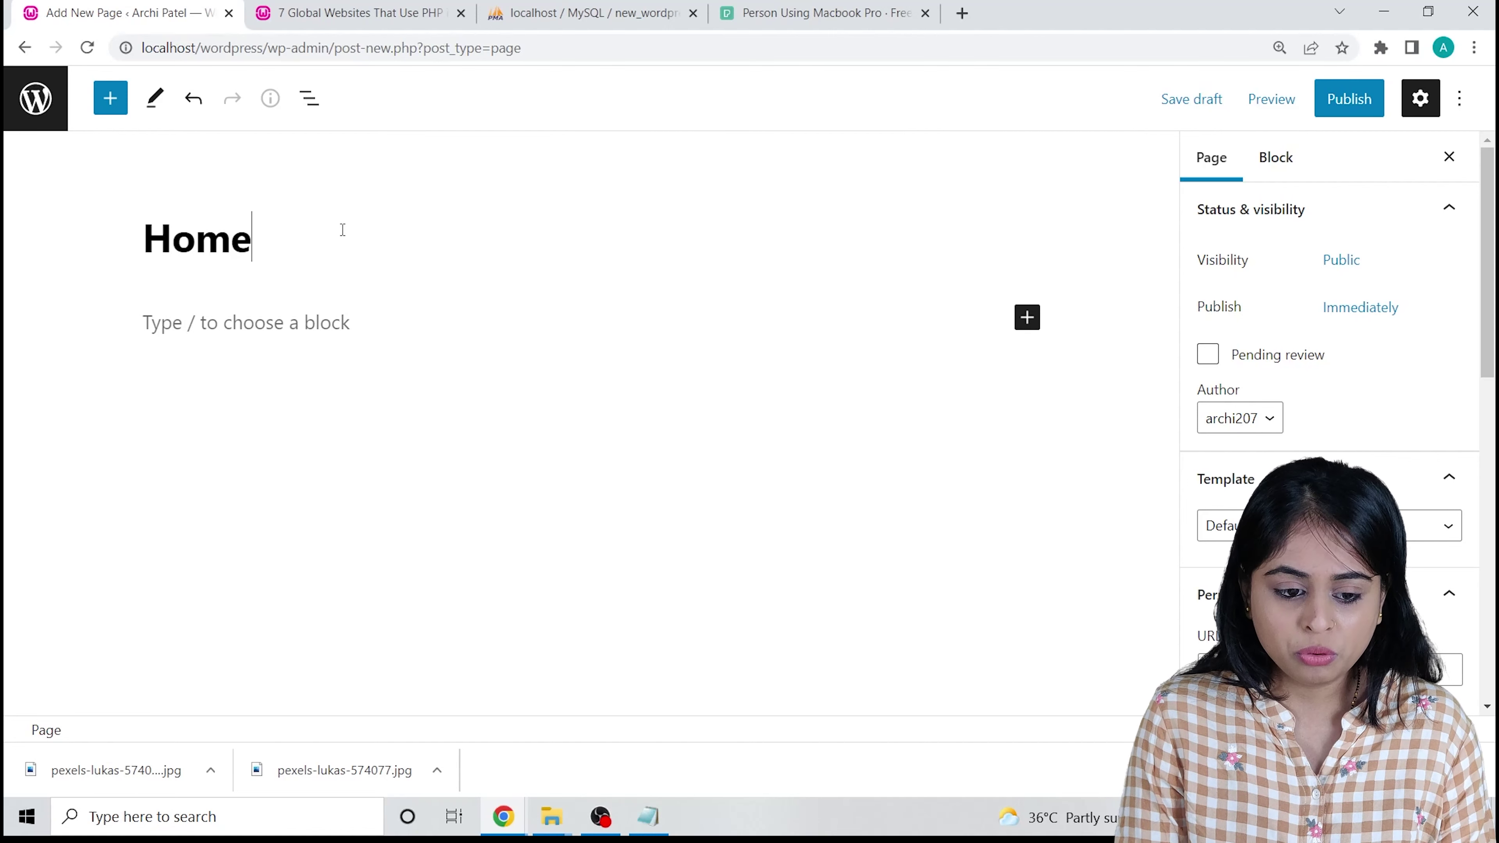
pyautogui.write('Pa')
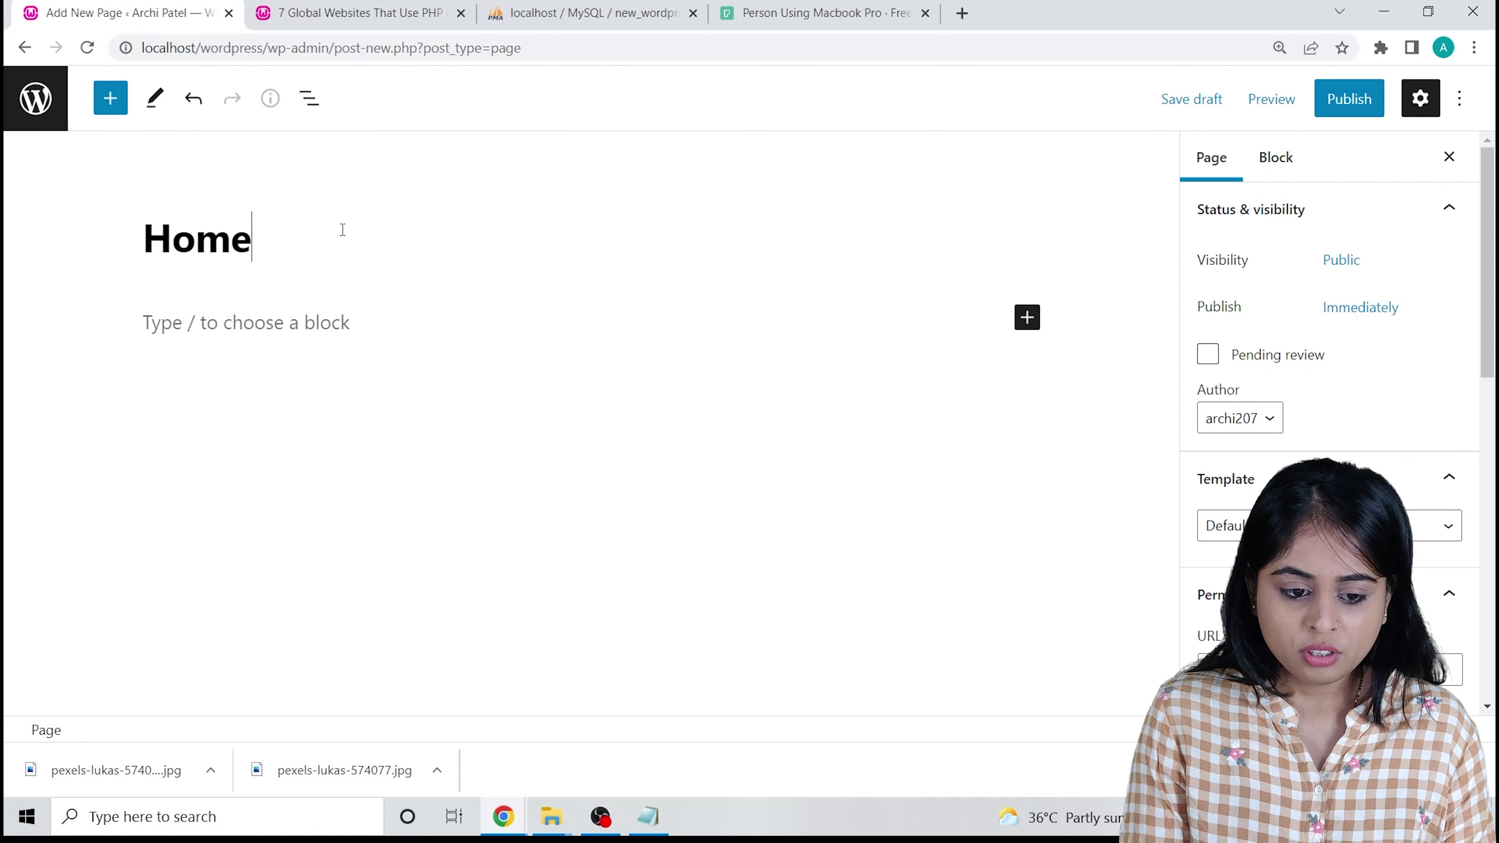
pyautogui.click(1380, 107)
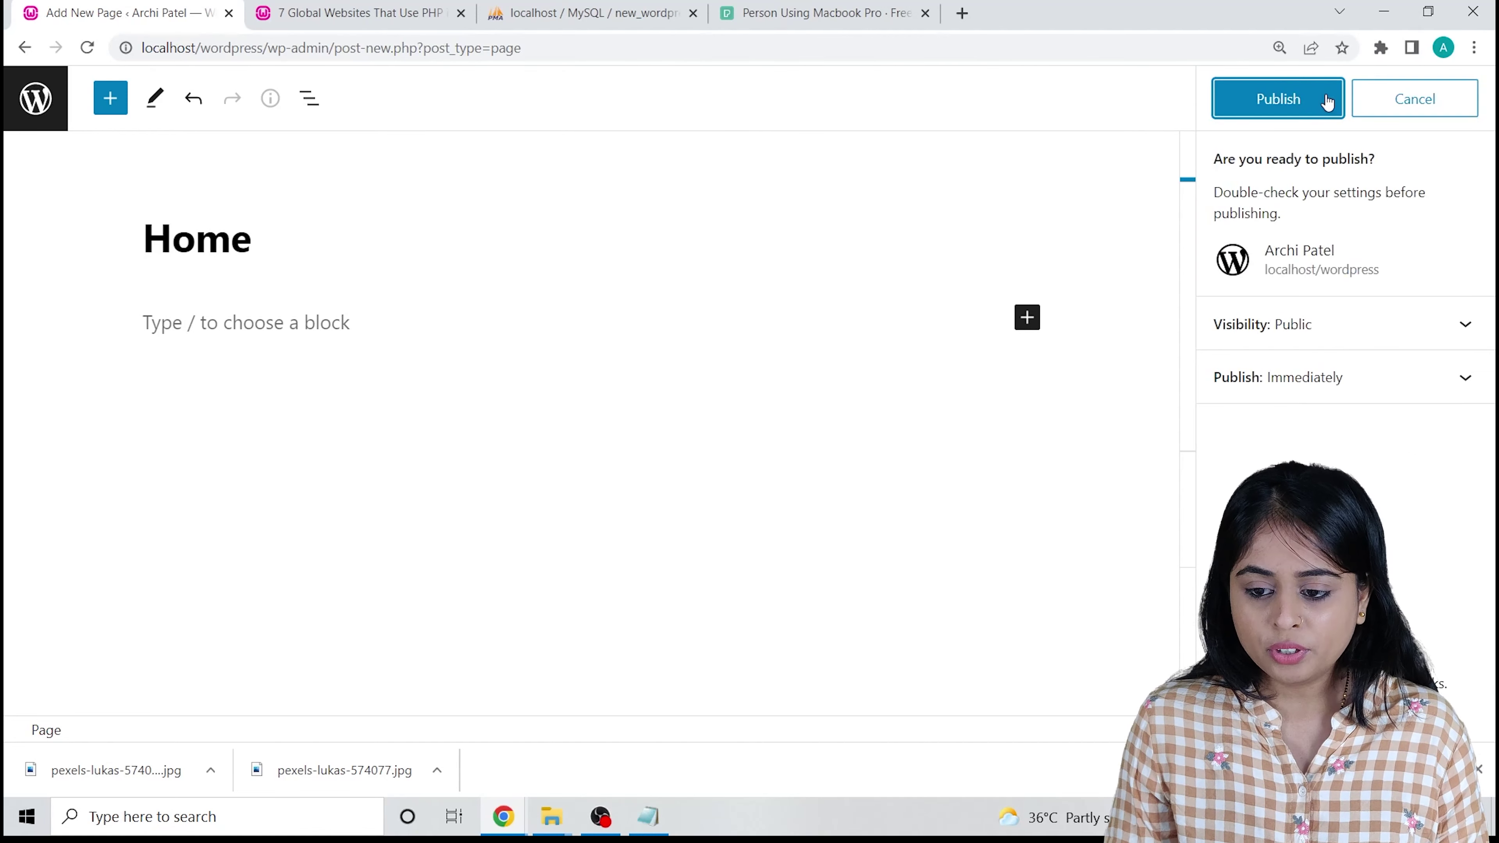
pyautogui.click(1289, 104)
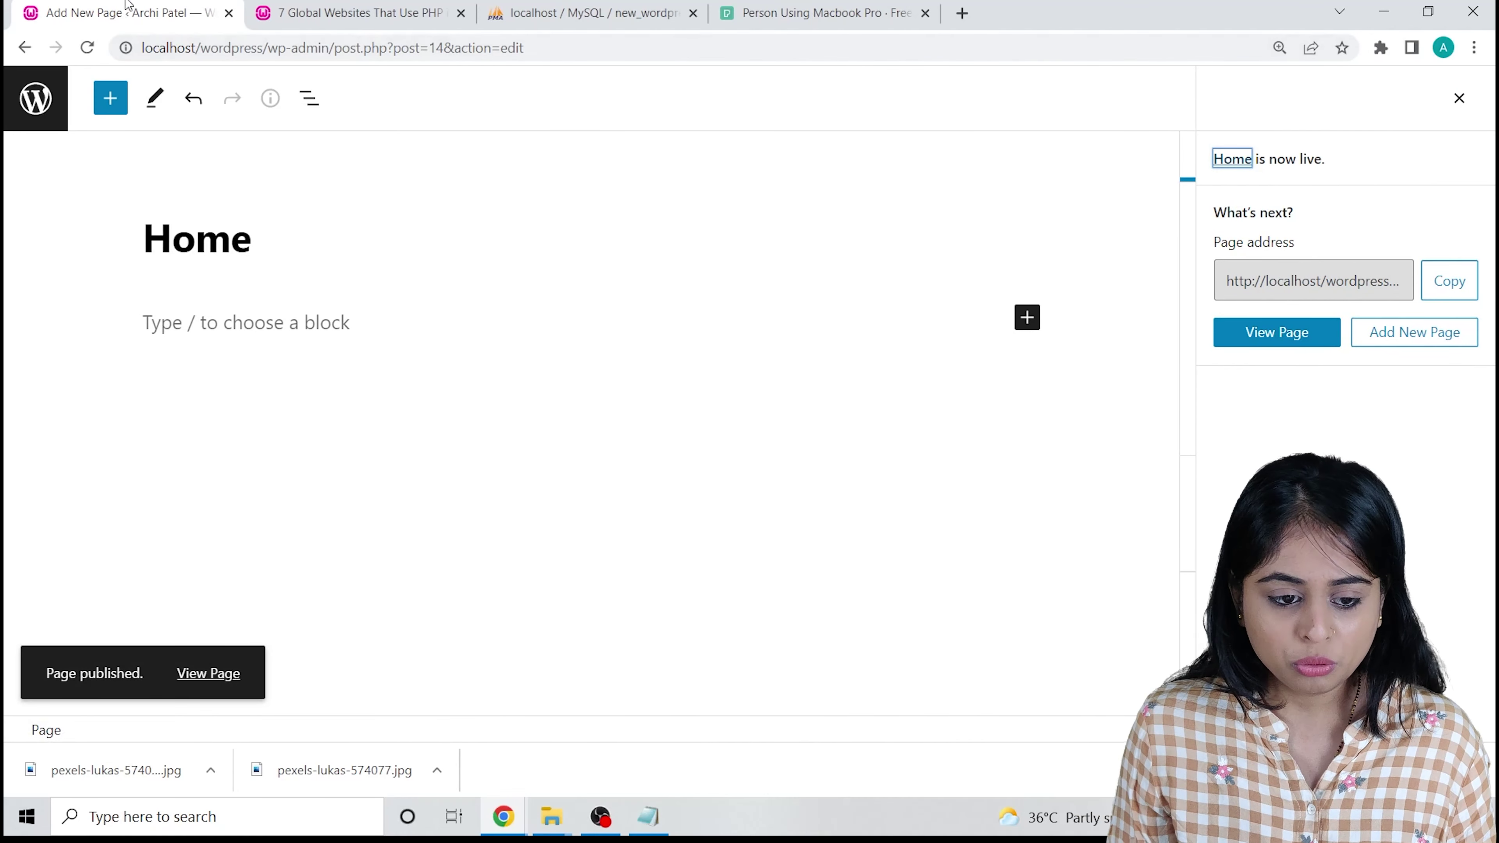
pyautogui.click(36, 98)
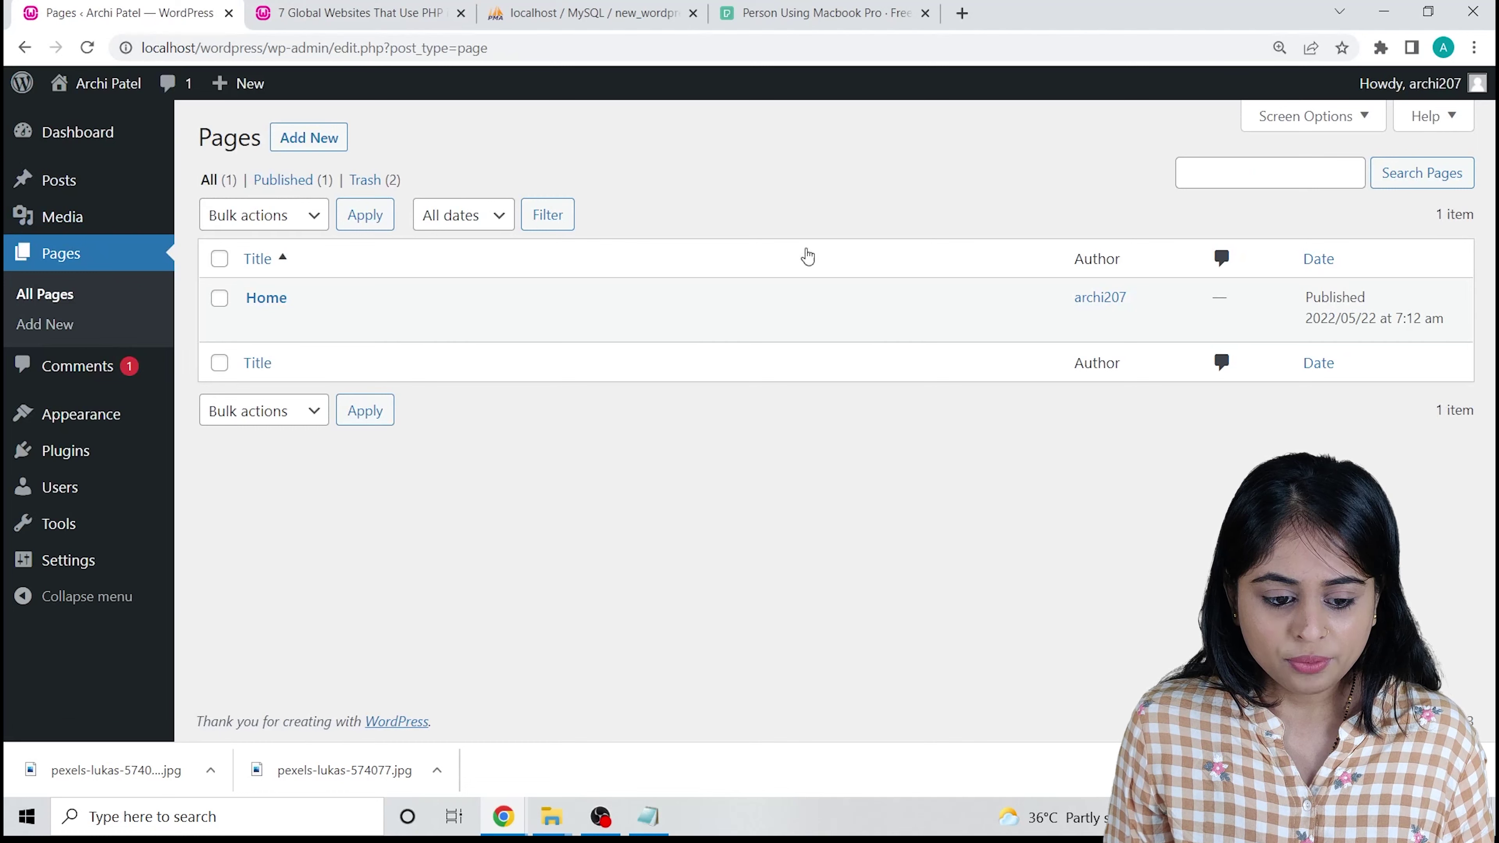
# Title a new page 'About Us' and search Google for 'about programming'.
pyautogui.click(302, 142)
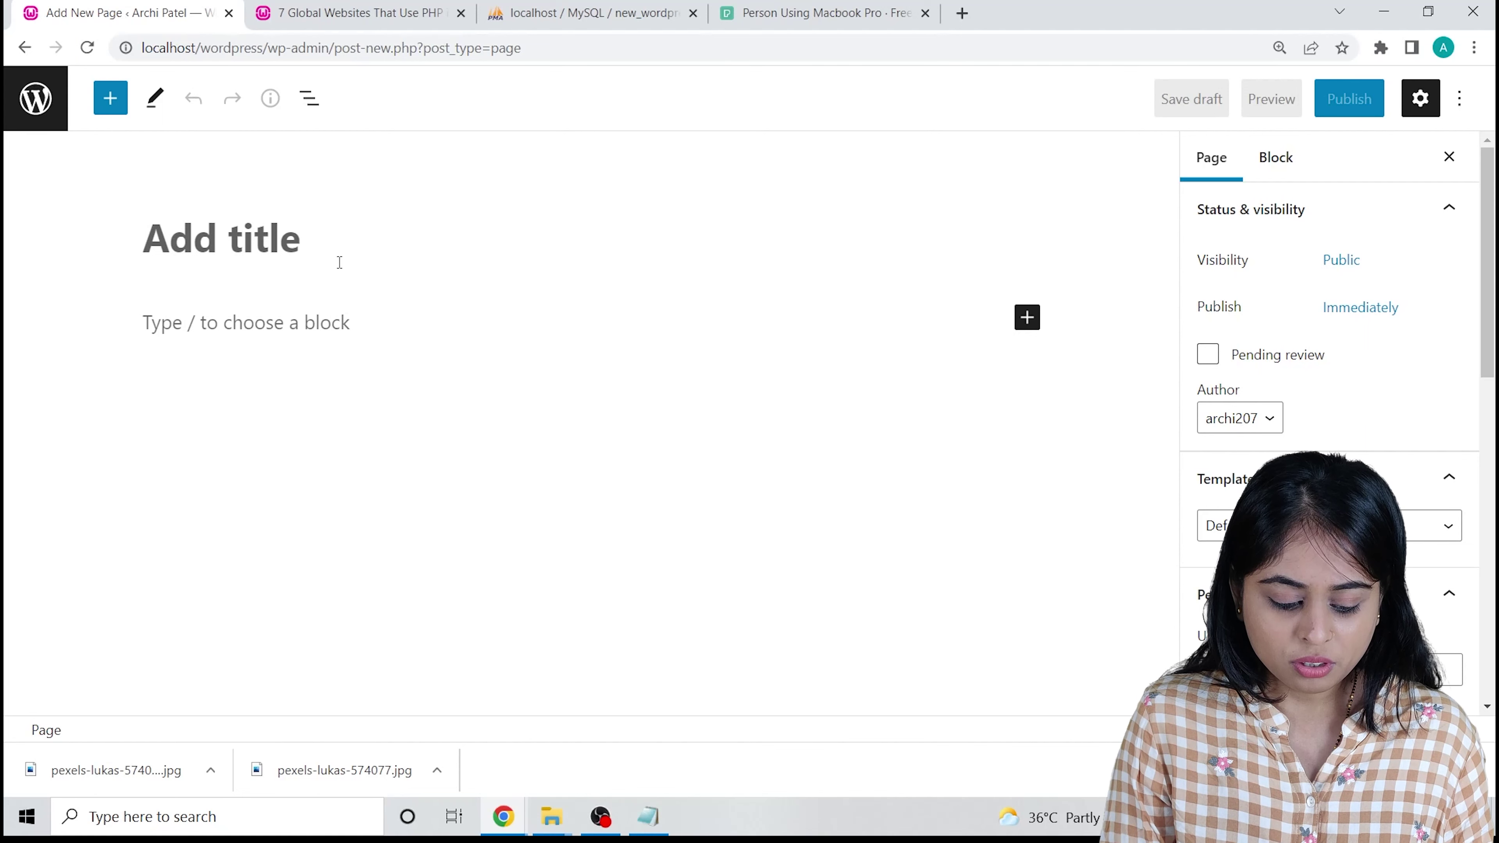
pyautogui.write('An')
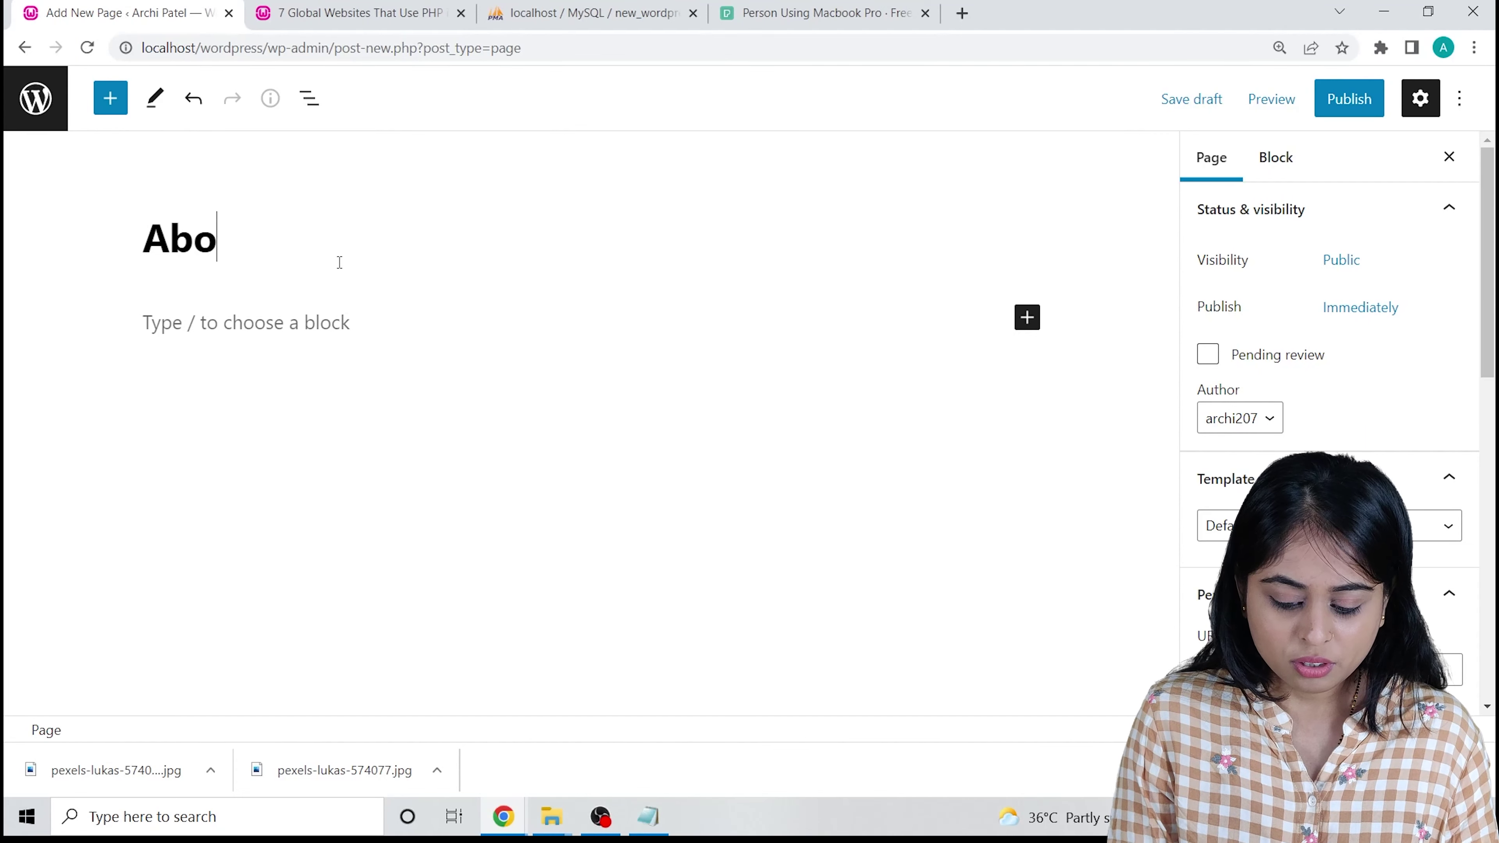
pyautogui.write('out Us')
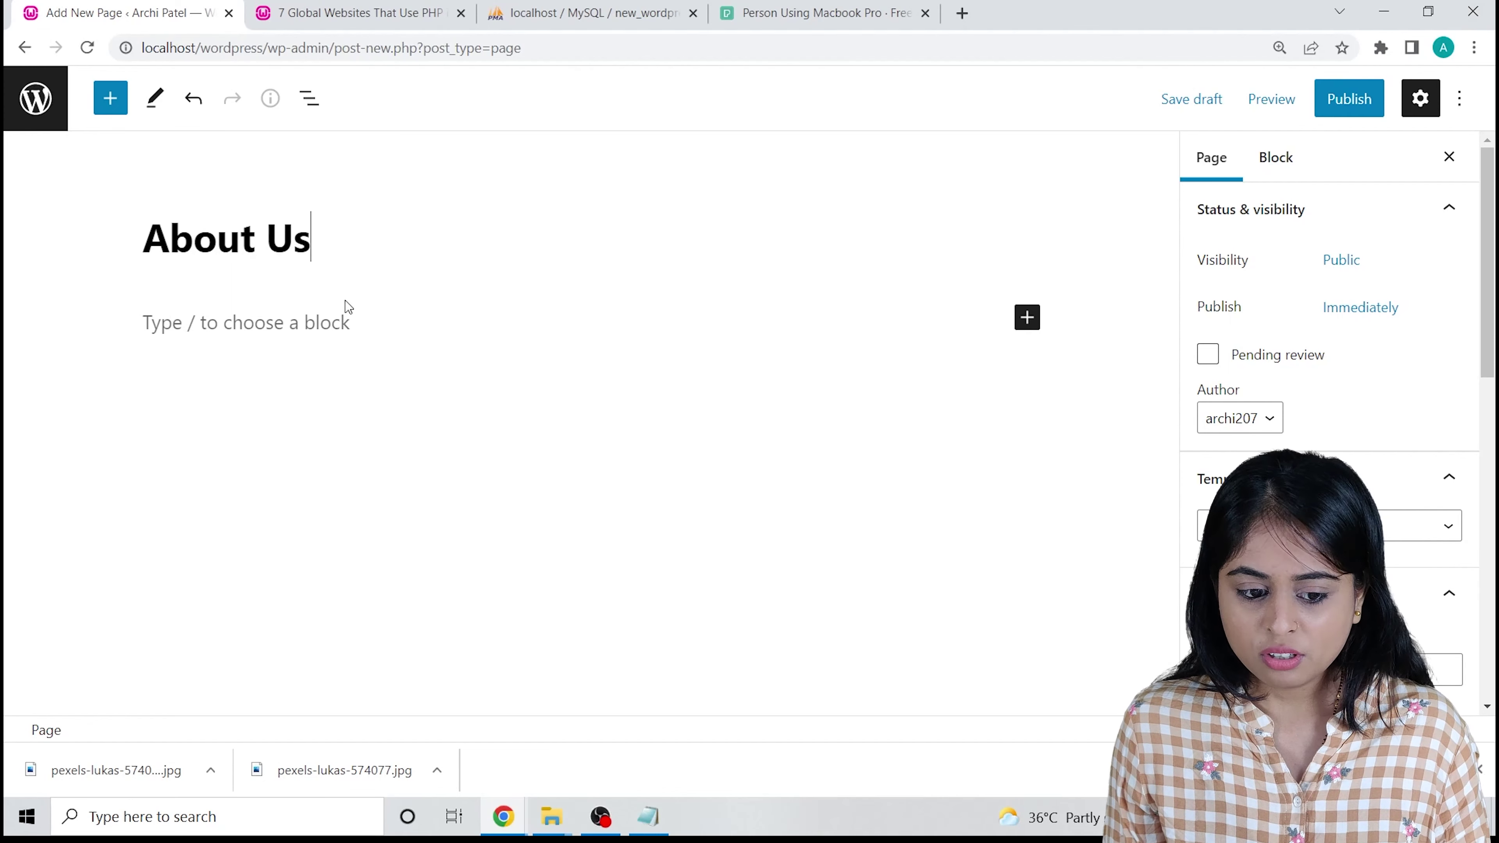
pyautogui.click(324, 331)
pyautogui.click(776, 17)
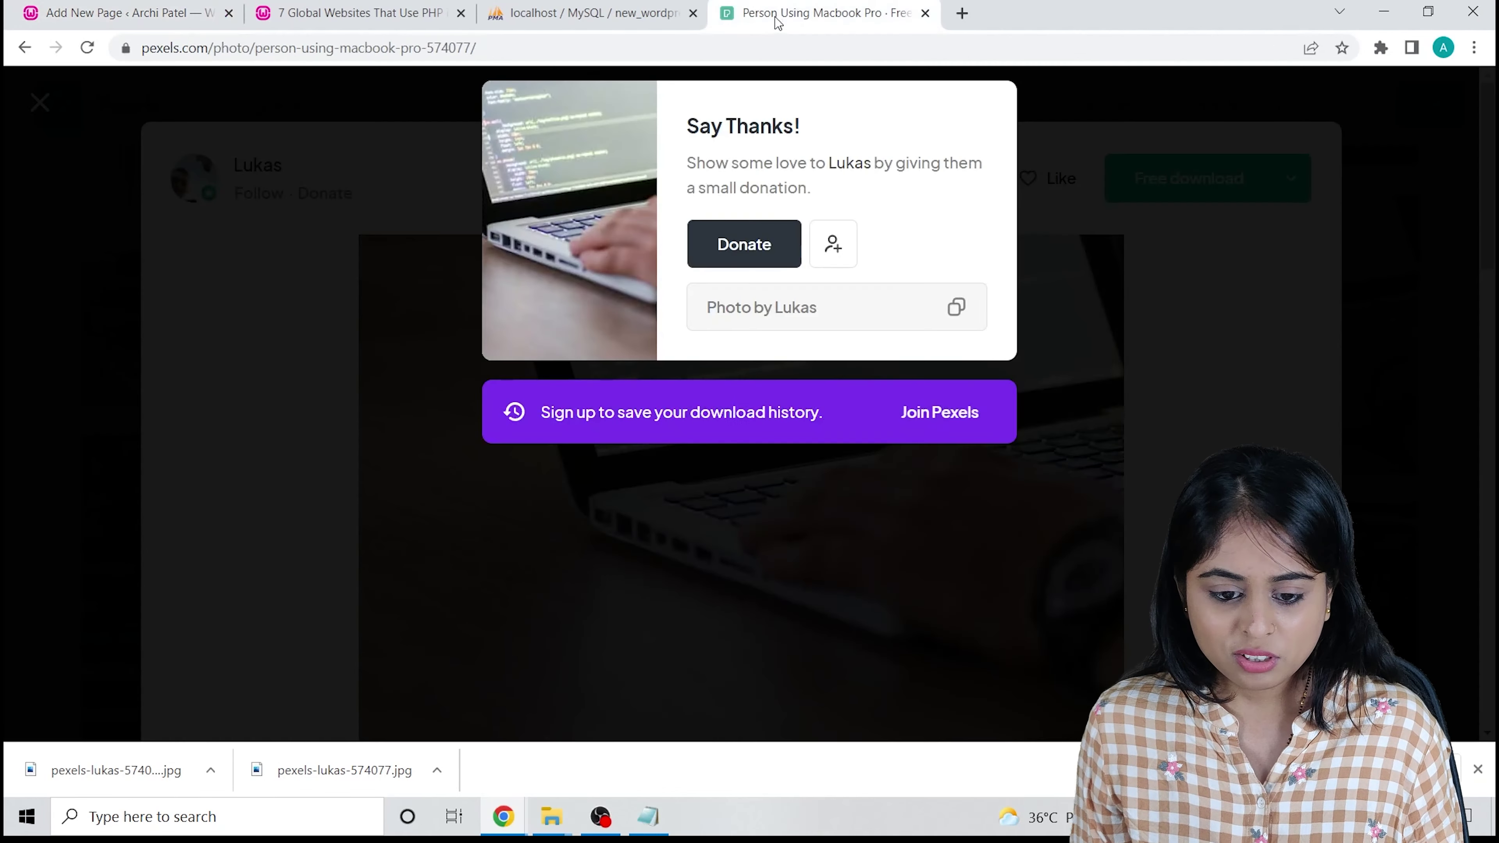
pyautogui.click(1098, 199)
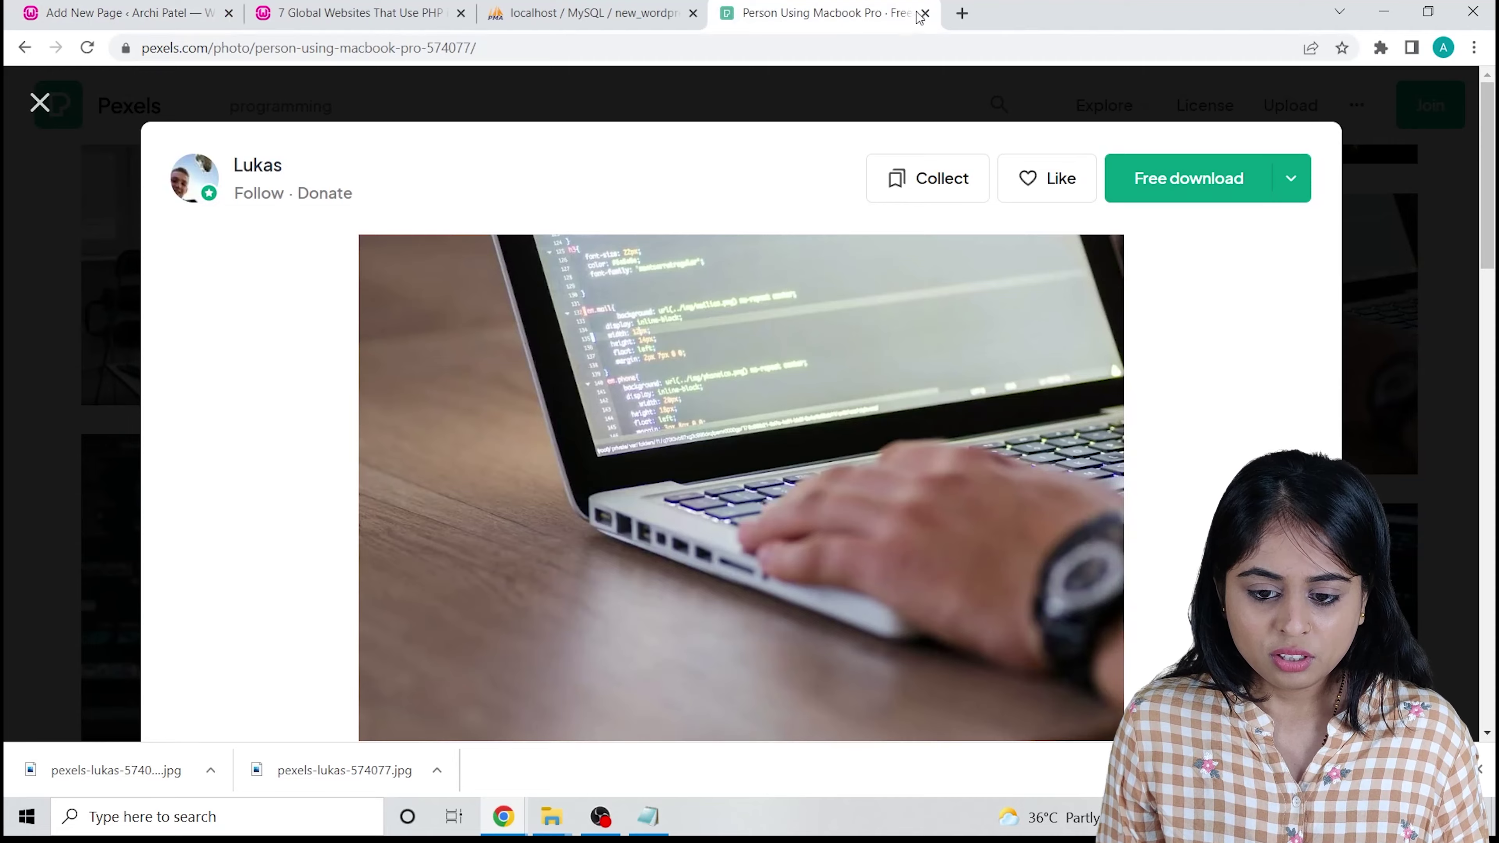
pyautogui.click(921, 14)
pyautogui.click(731, 14)
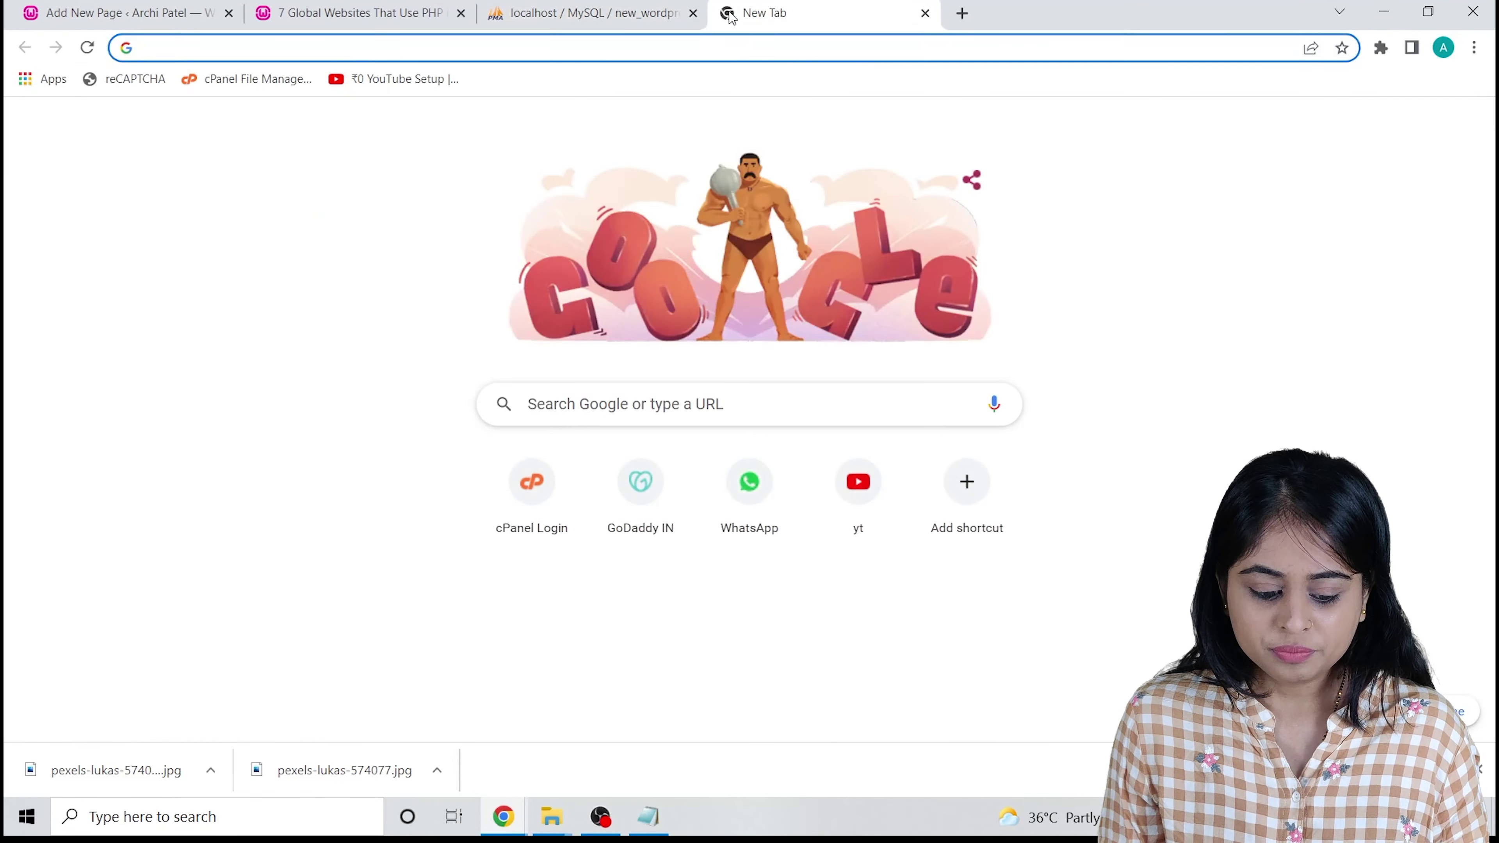
pyautogui.write('about progr')
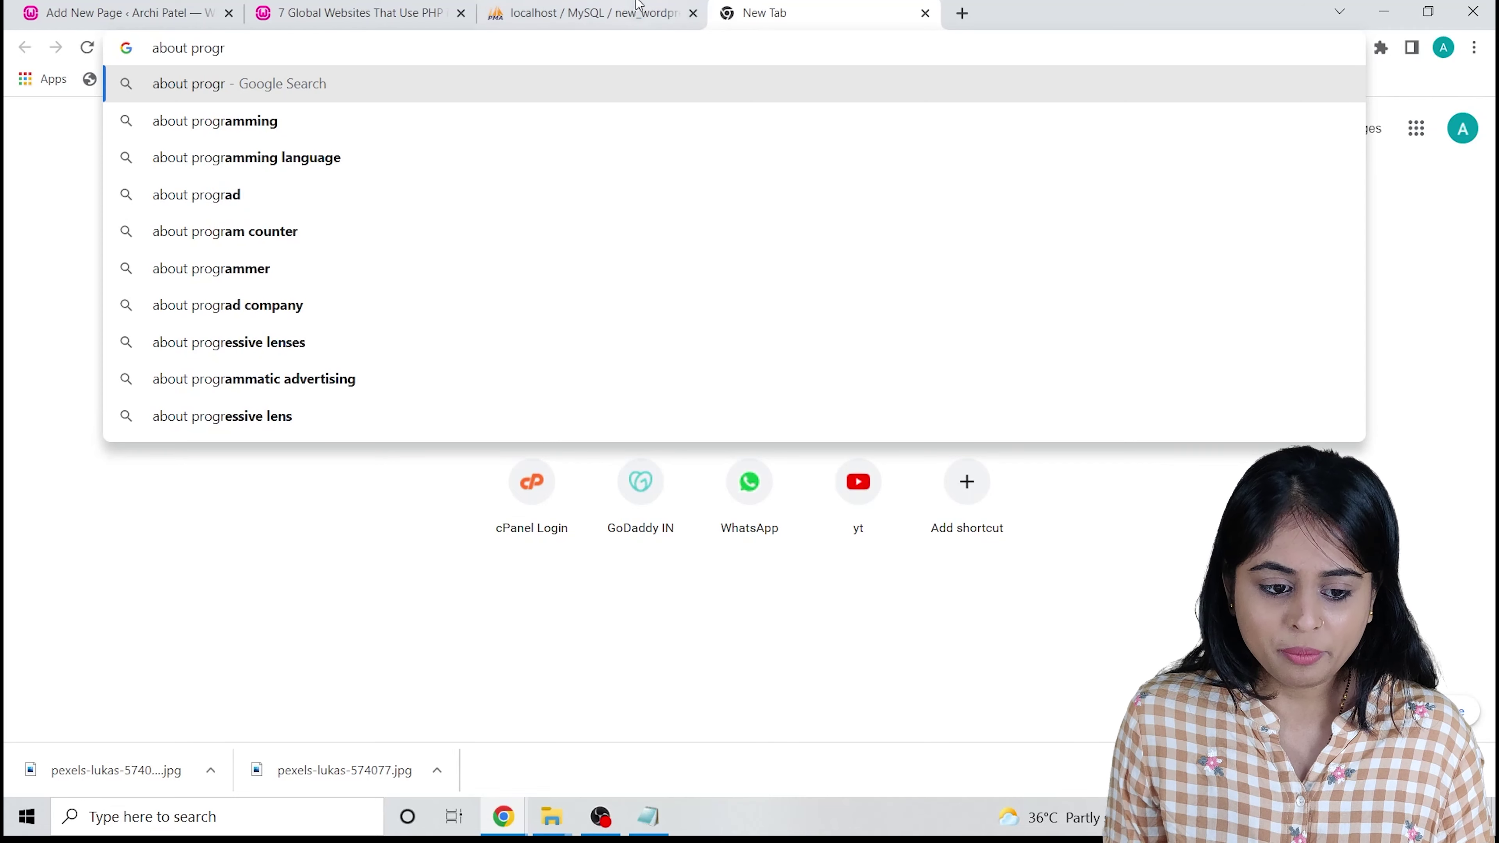
pyautogui.click(328, 123)
# Paste Google's definition of programming into the paragraph and publish the About Us page.
pyautogui.moveTo(178, 289); pyautogui.dragTo(313, 382)
pyautogui.hotkey('ctrl', 'c')
pyautogui.hotkey('ctrl', 'shift', 'Tab')
pyautogui.hotkey('ctrl', 'shift', 'Tab')
pyautogui.hotkey('ctrl', 'shift', 'Tab')
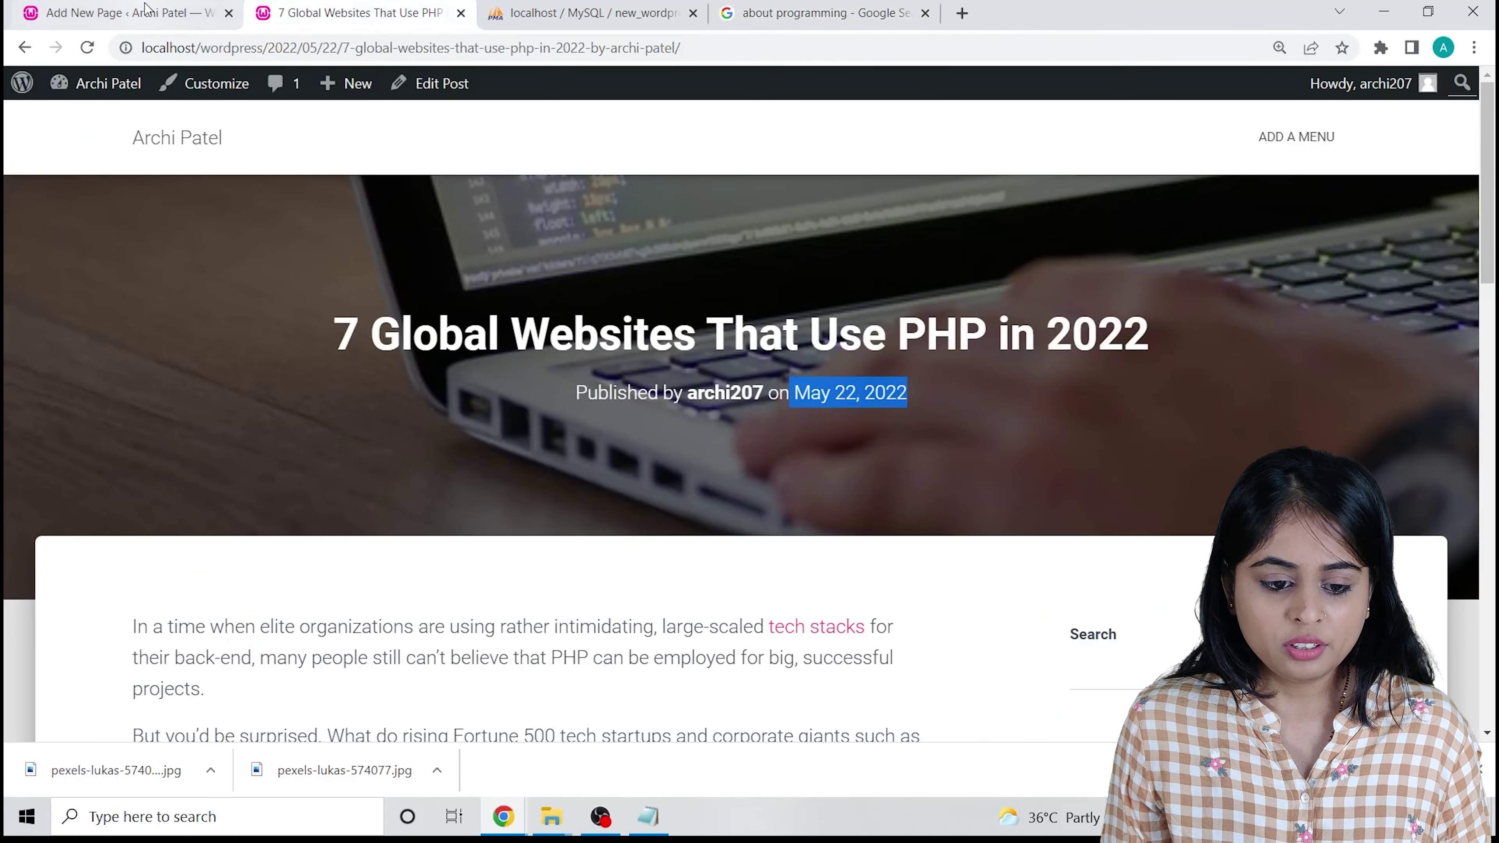
pyautogui.hotkey('ctrl', 'v')
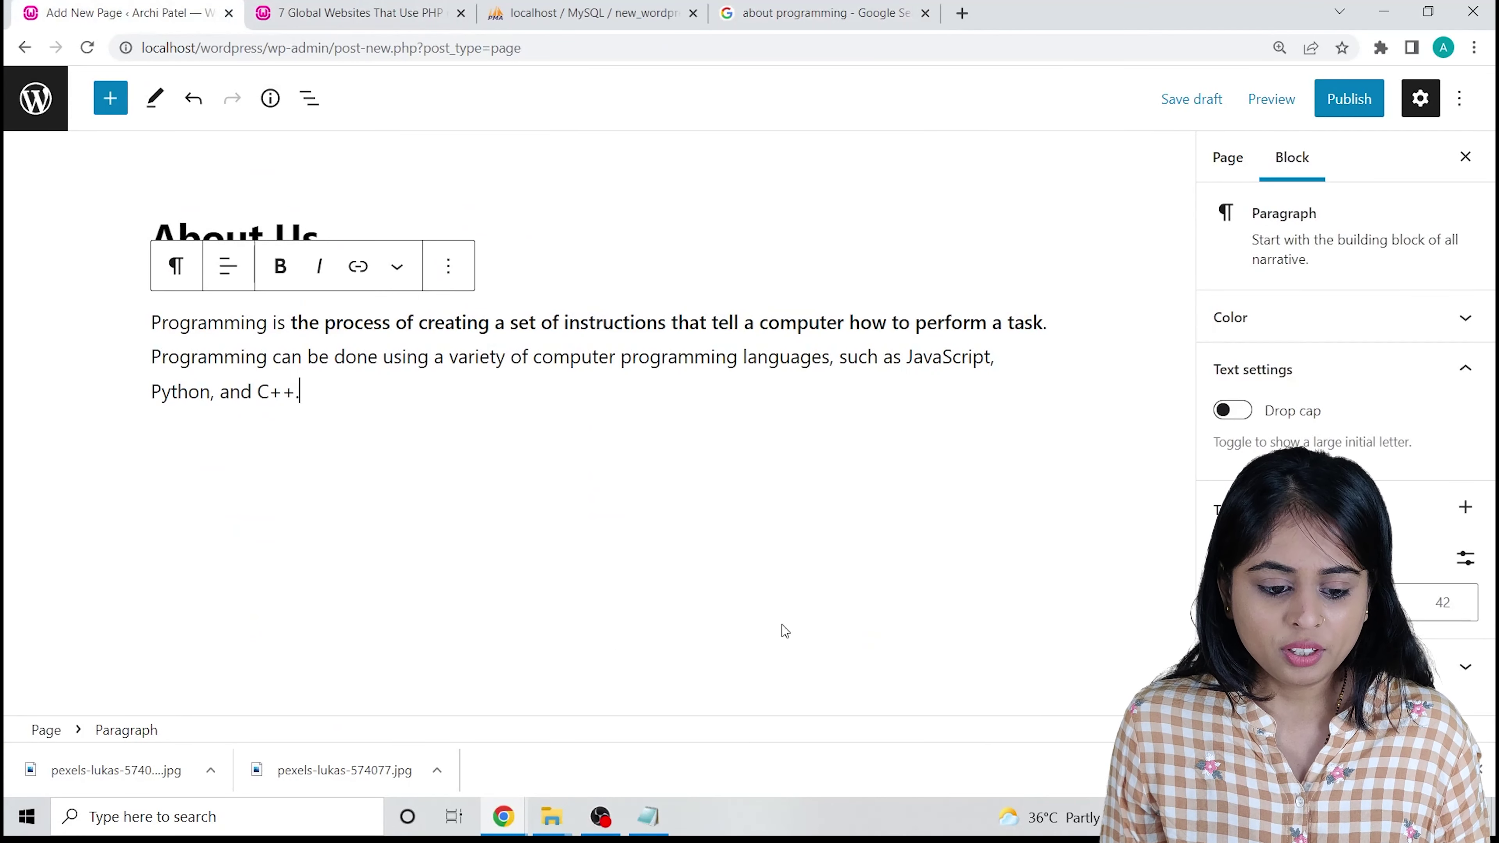
pyautogui.click(1349, 98)
pyautogui.click(1317, 99)
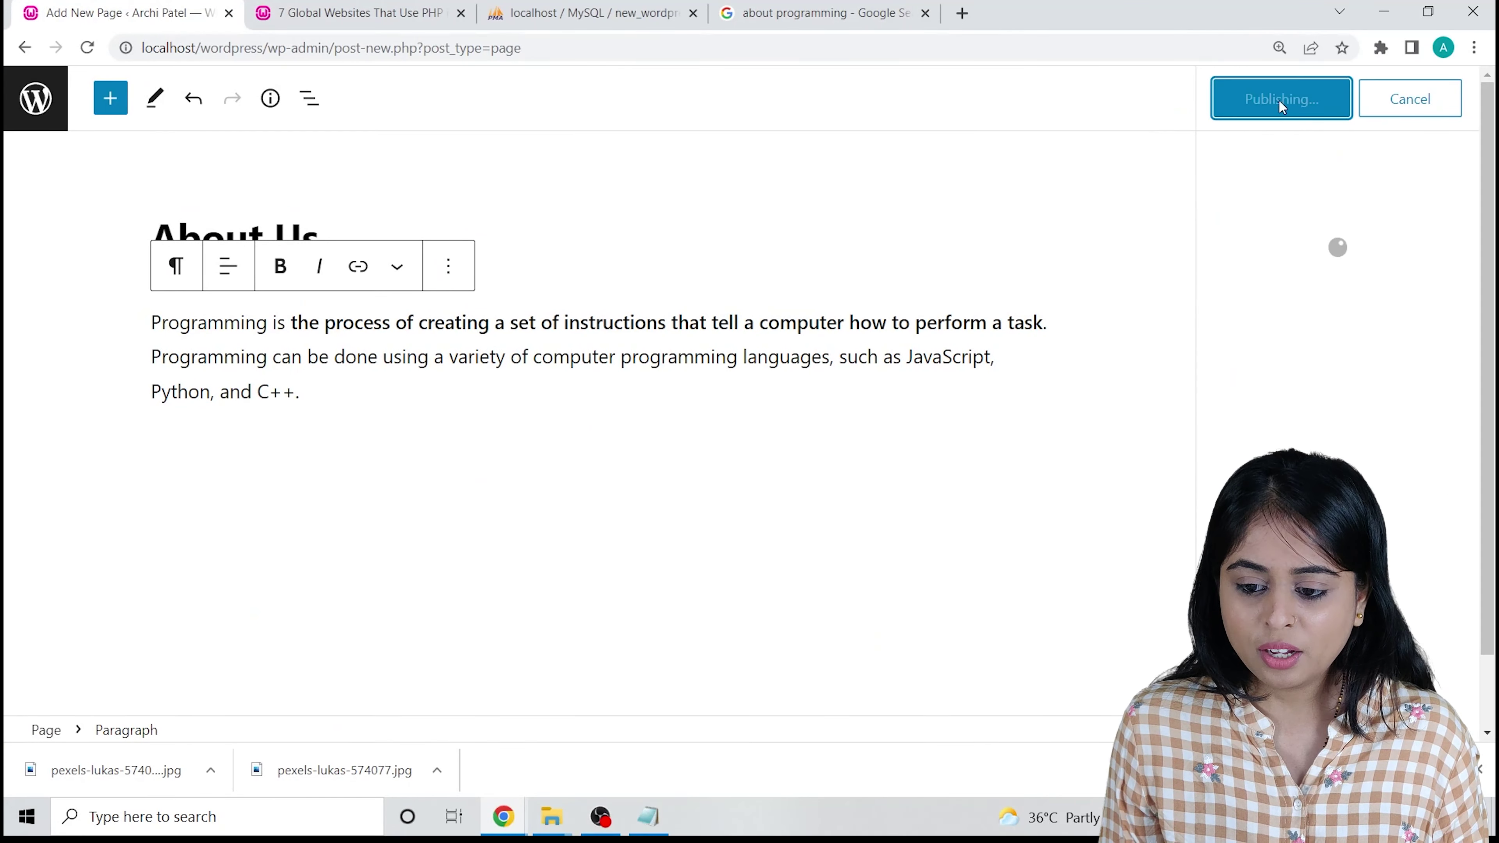
pyautogui.click(35, 98)
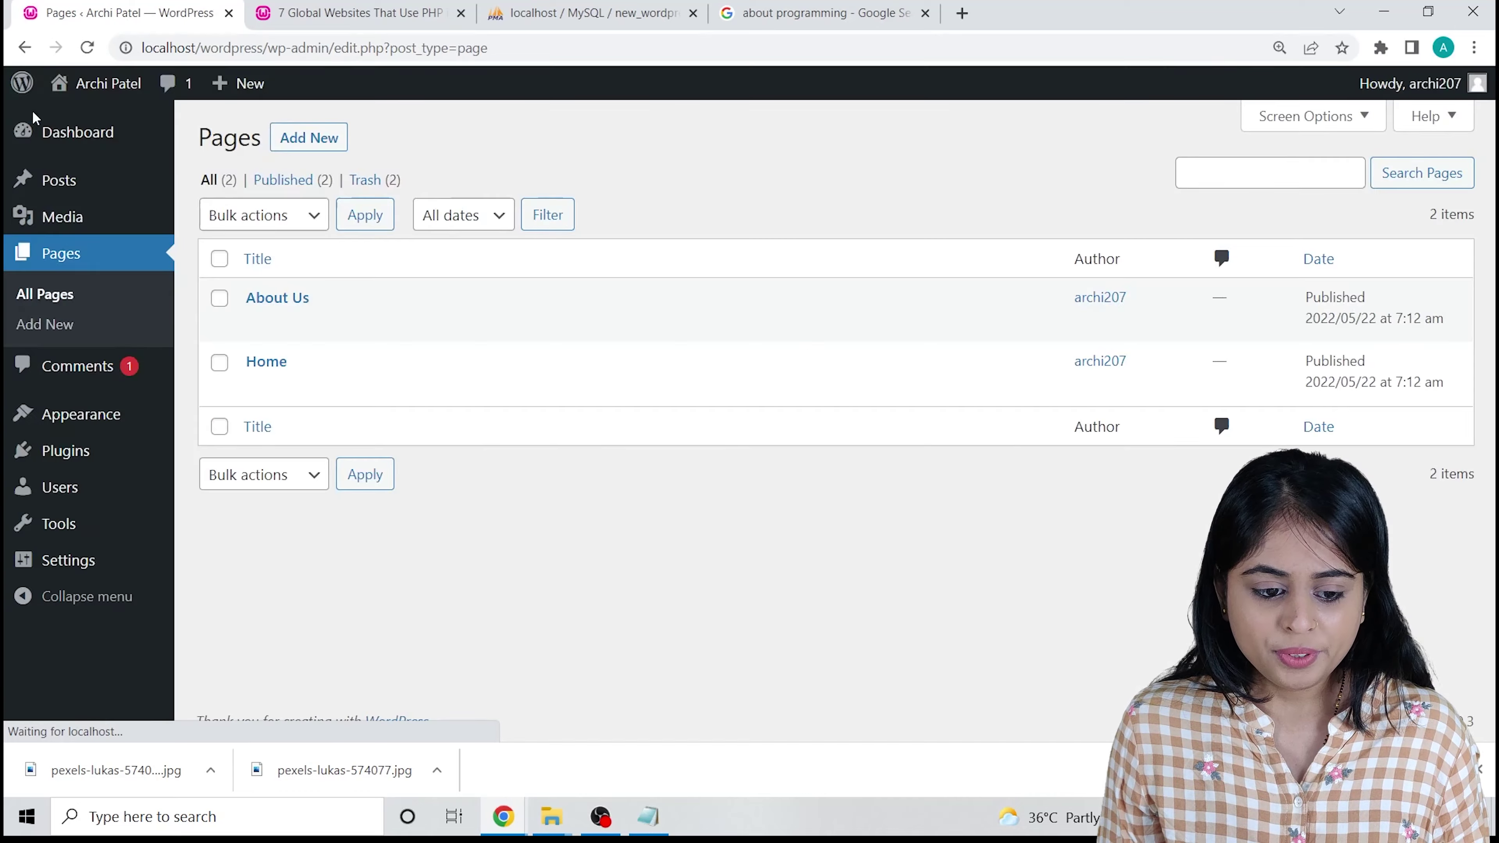
pyautogui.click(308, 137)
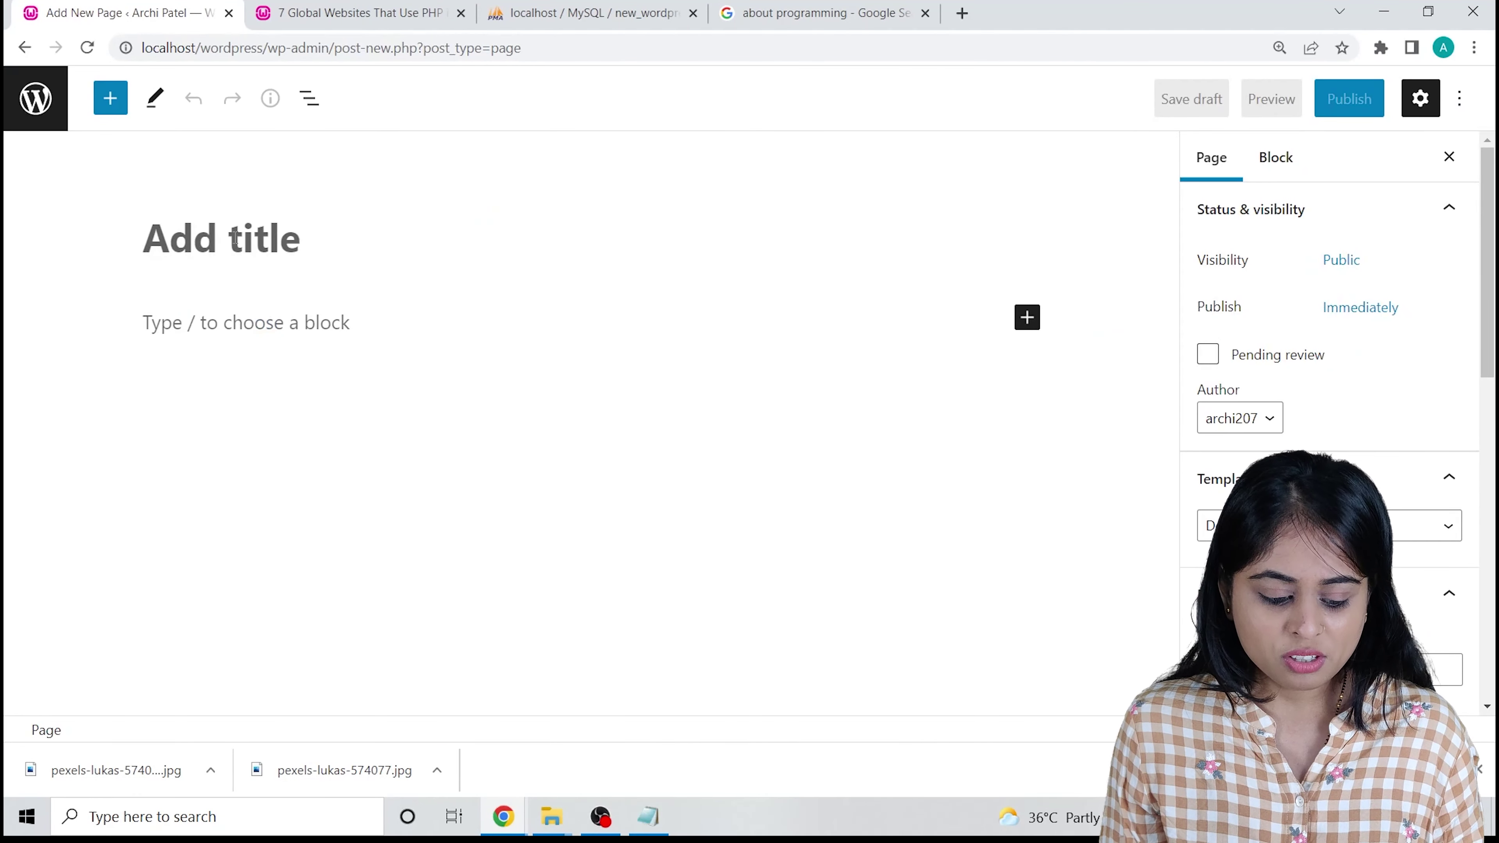
# Retitle the page from 'sERVICES' to 'Services', publish it, and view All Pages.
pyautogui.write('sERV')
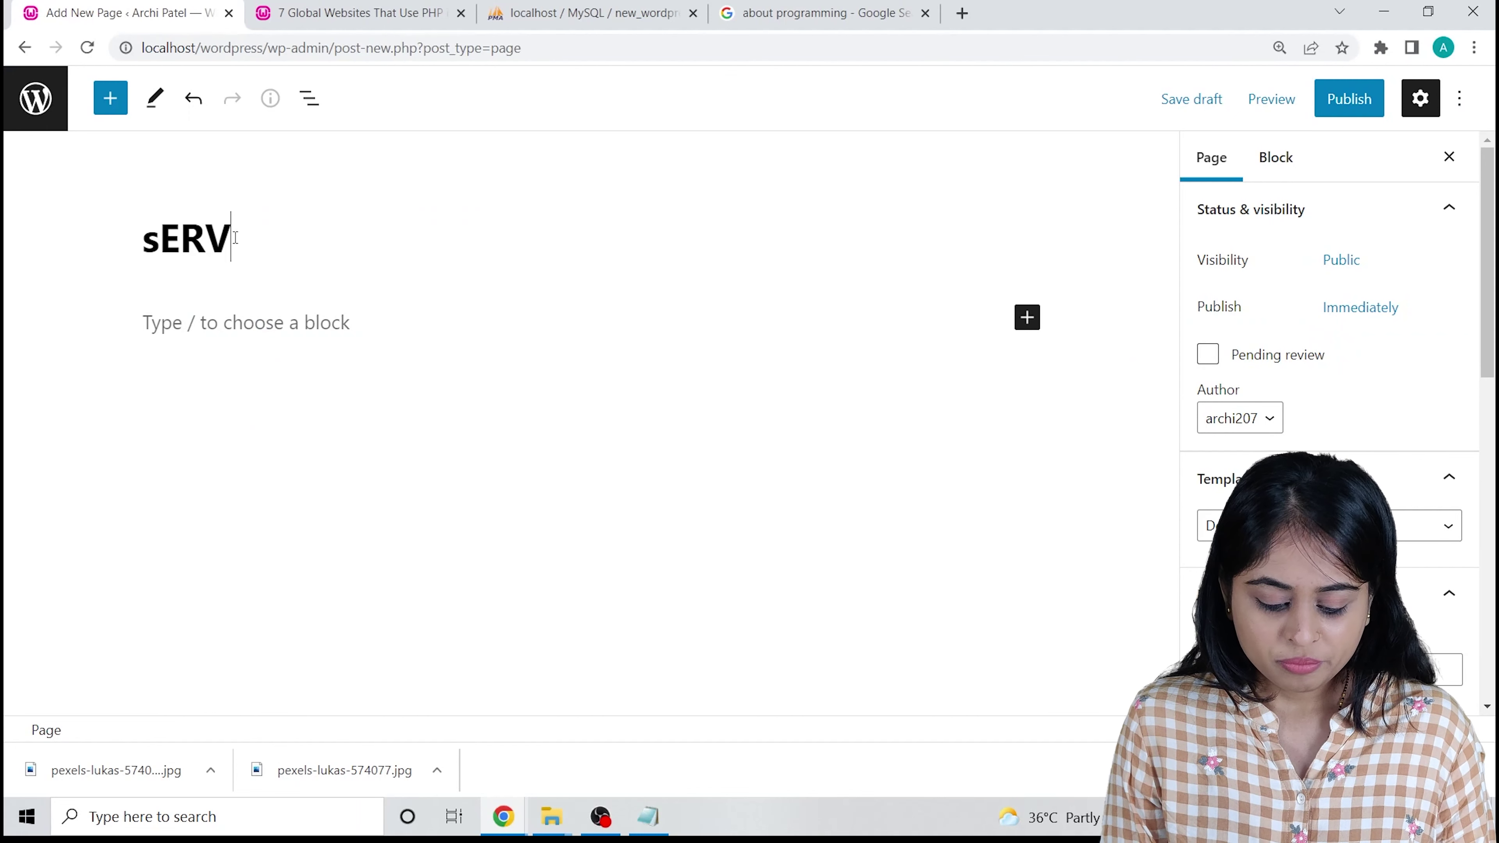
pyautogui.write('ICES')
pyautogui.press('BackSpace')
pyautogui.press('BackSpace')
pyautogui.press('BackSpace')
pyautogui.press('BackSpace')
pyautogui.press('BackSpace')
pyautogui.press('BackSpace')
pyautogui.press('BackSpace')
pyautogui.press('BackSpace')
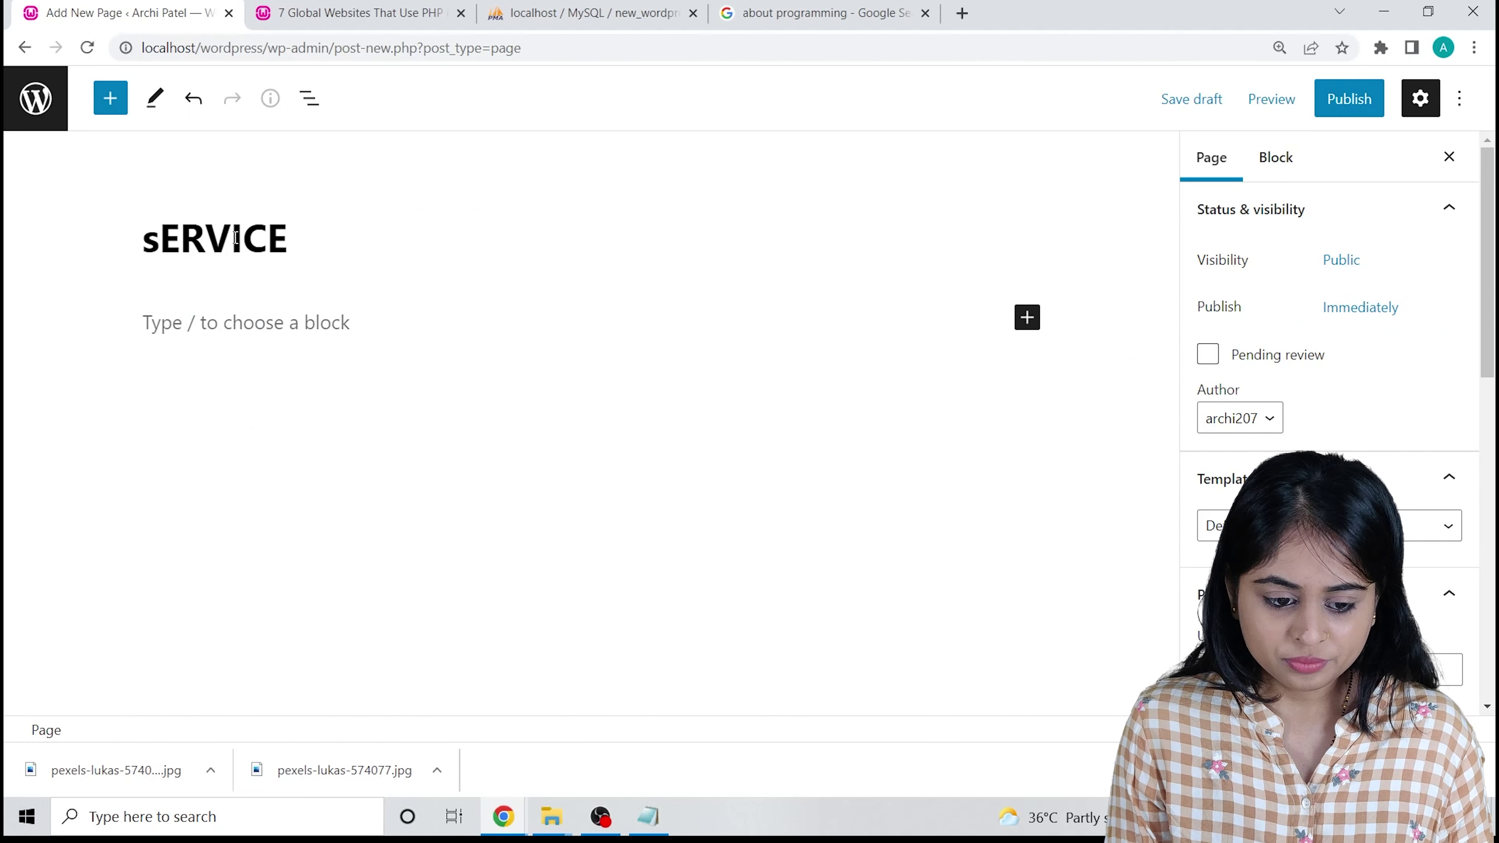
pyautogui.write('Service')
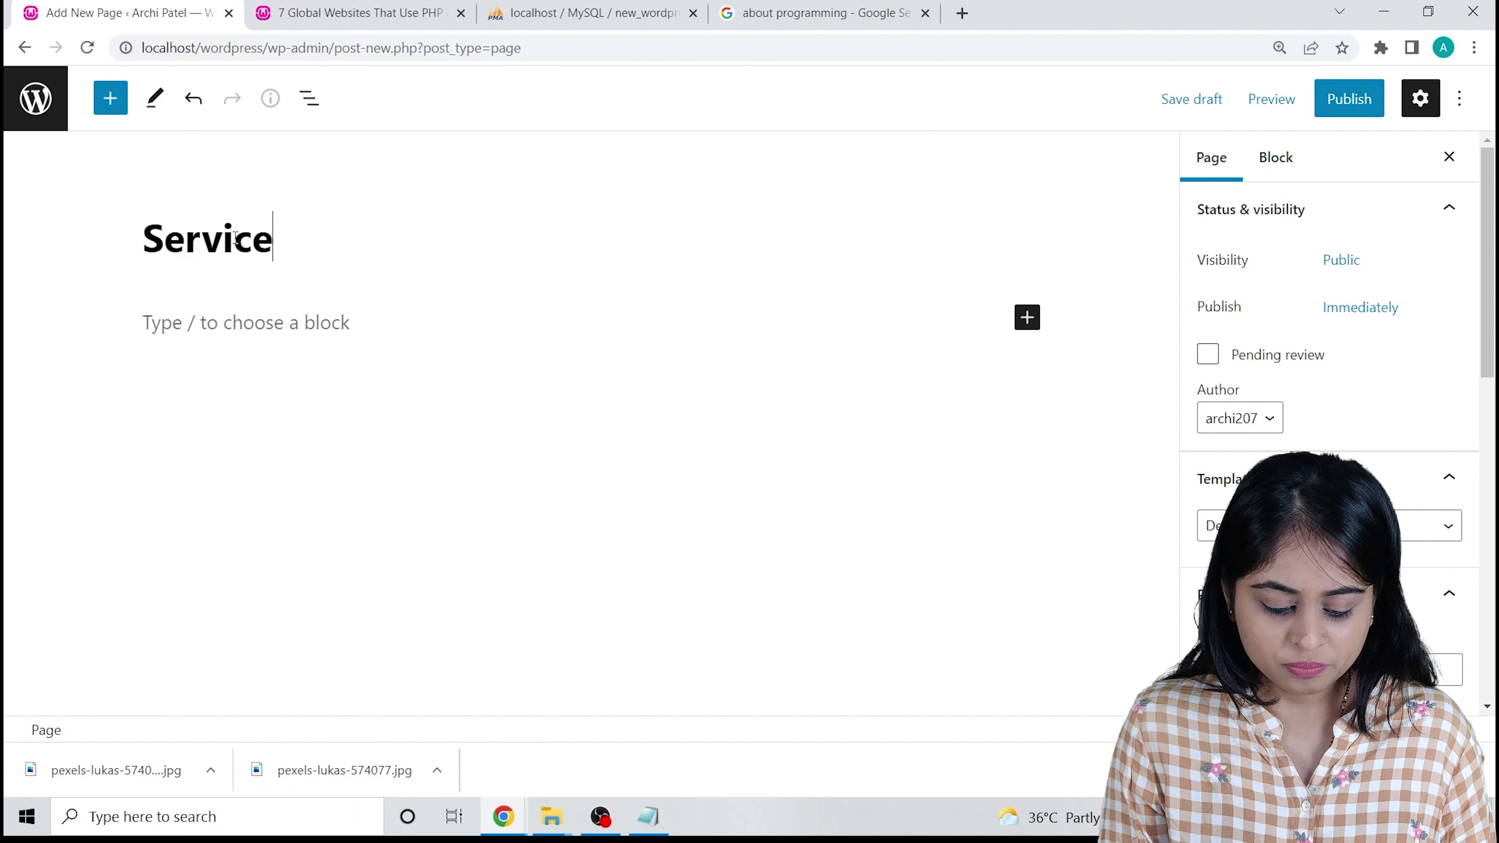
pyautogui.write('s')
pyautogui.click(1349, 99)
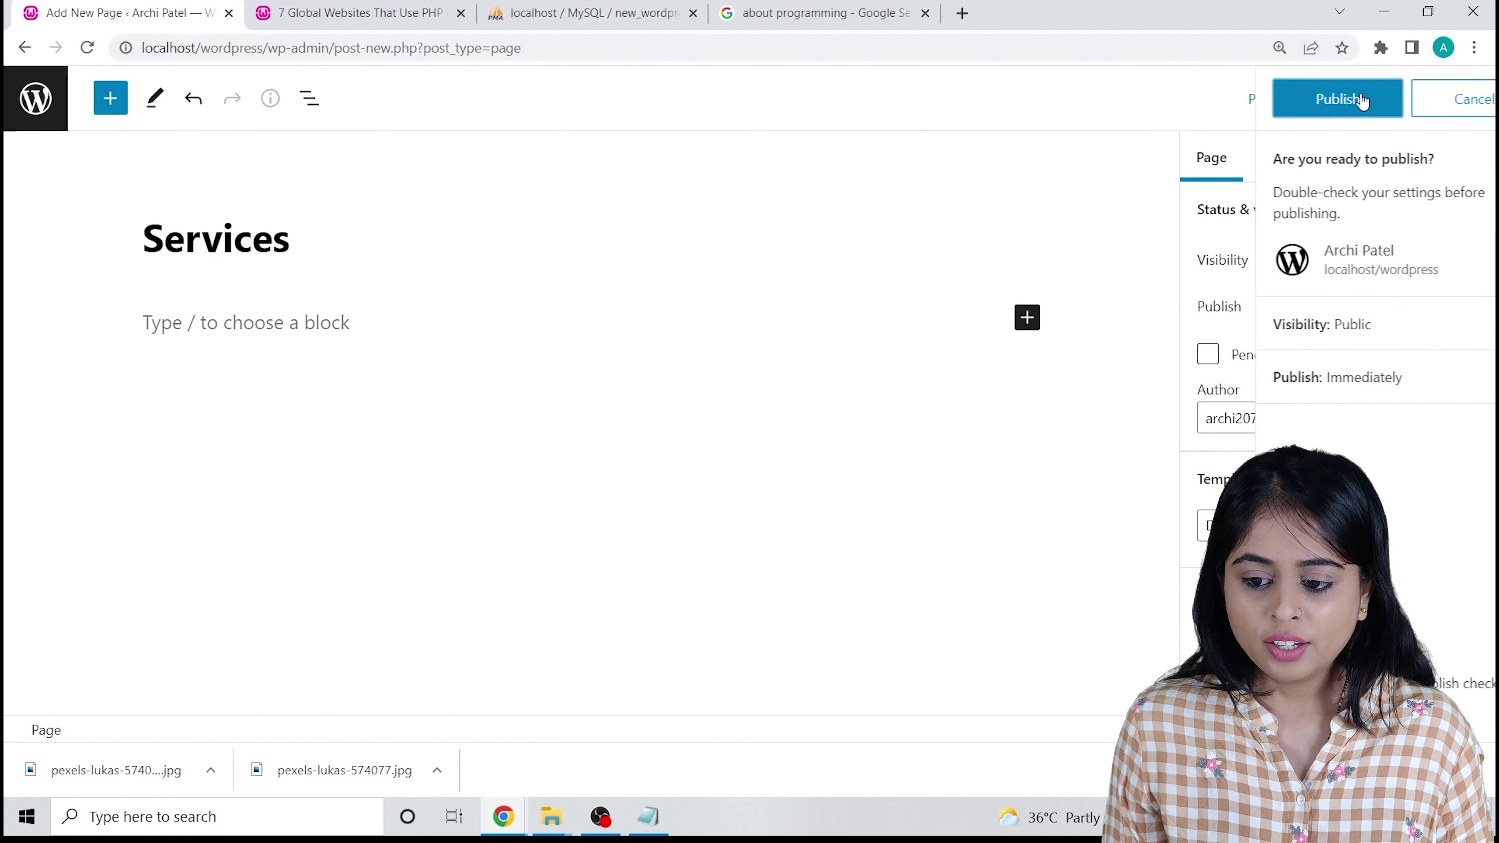
pyautogui.click(1239, 98)
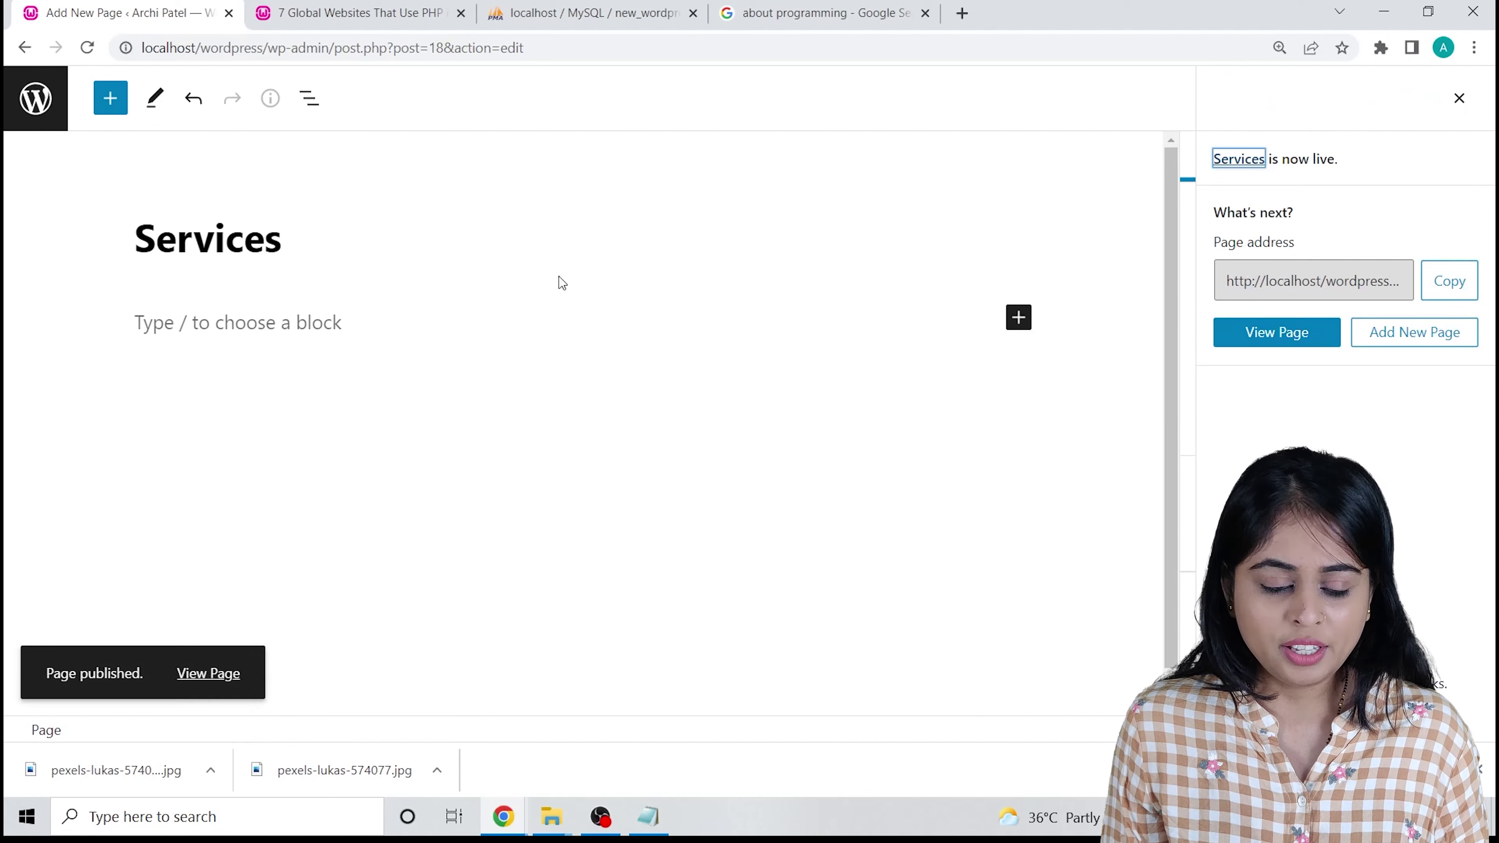
pyautogui.click(26, 127)
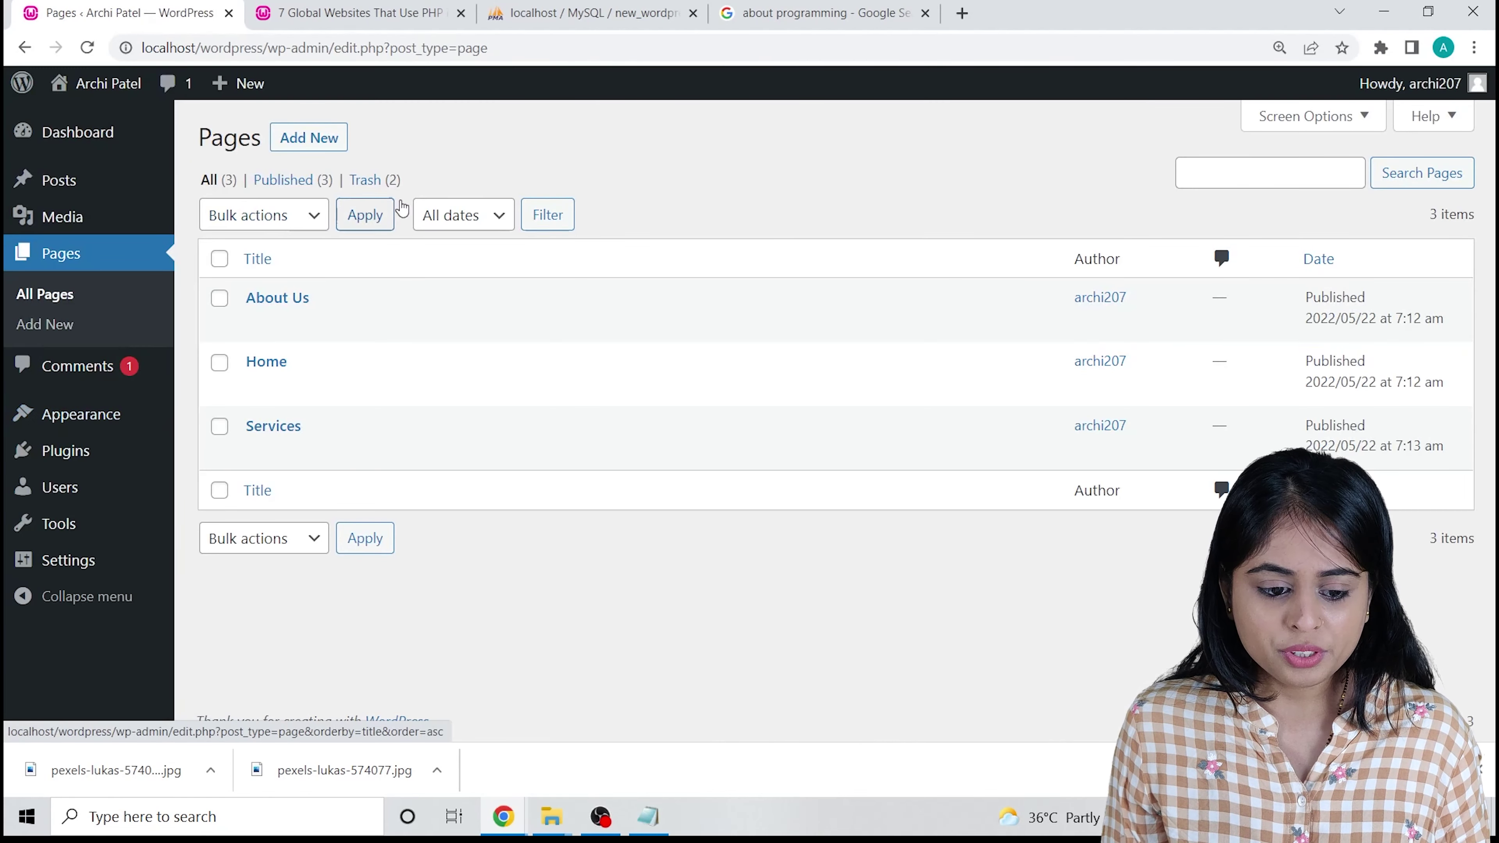
# Start a new blank page and title it 'Contact Us'.
pyautogui.click(321, 146)
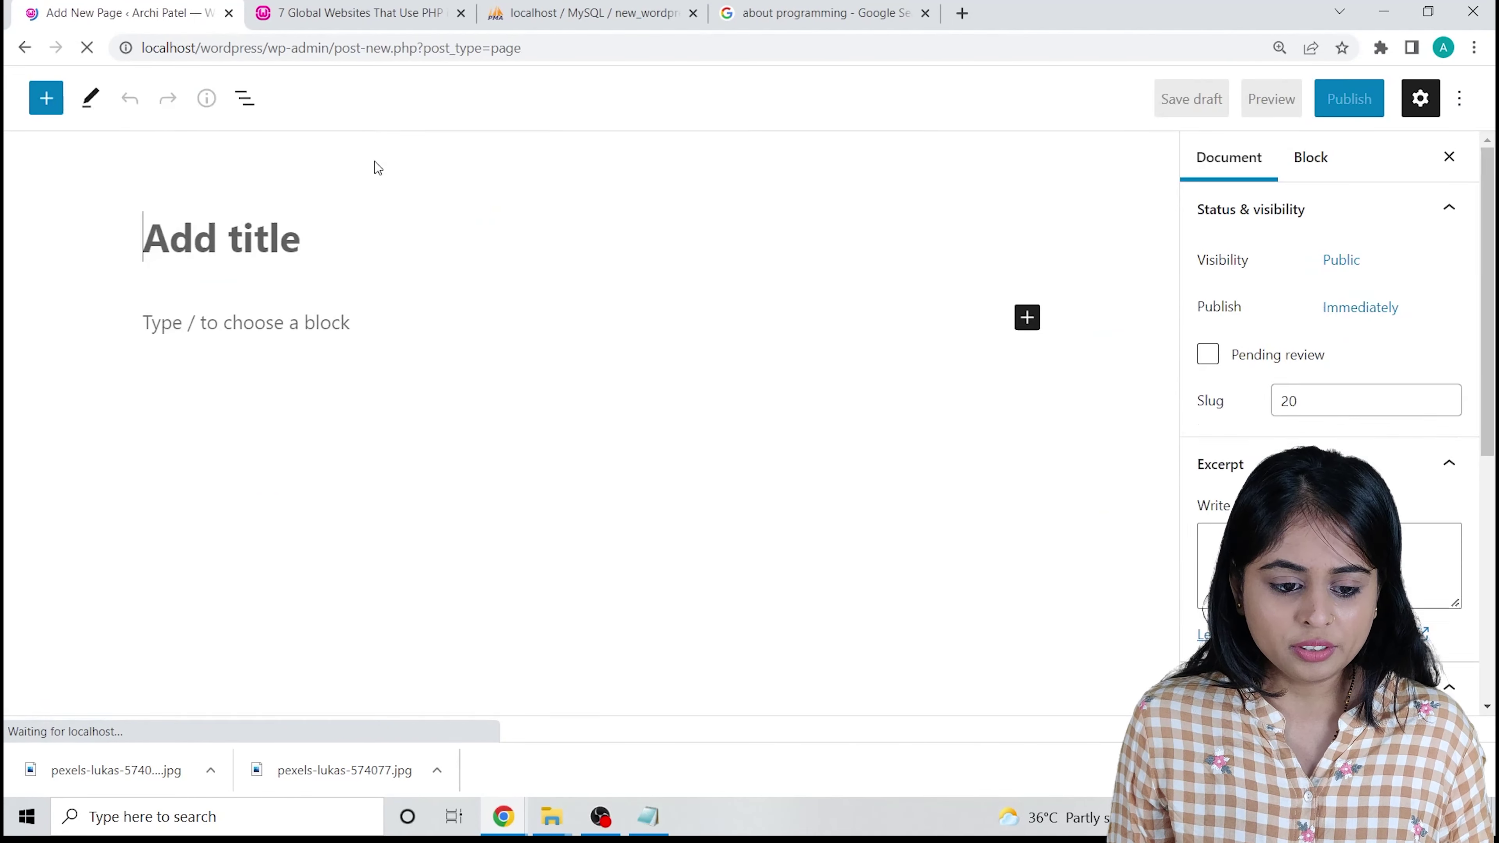
pyautogui.write('C')
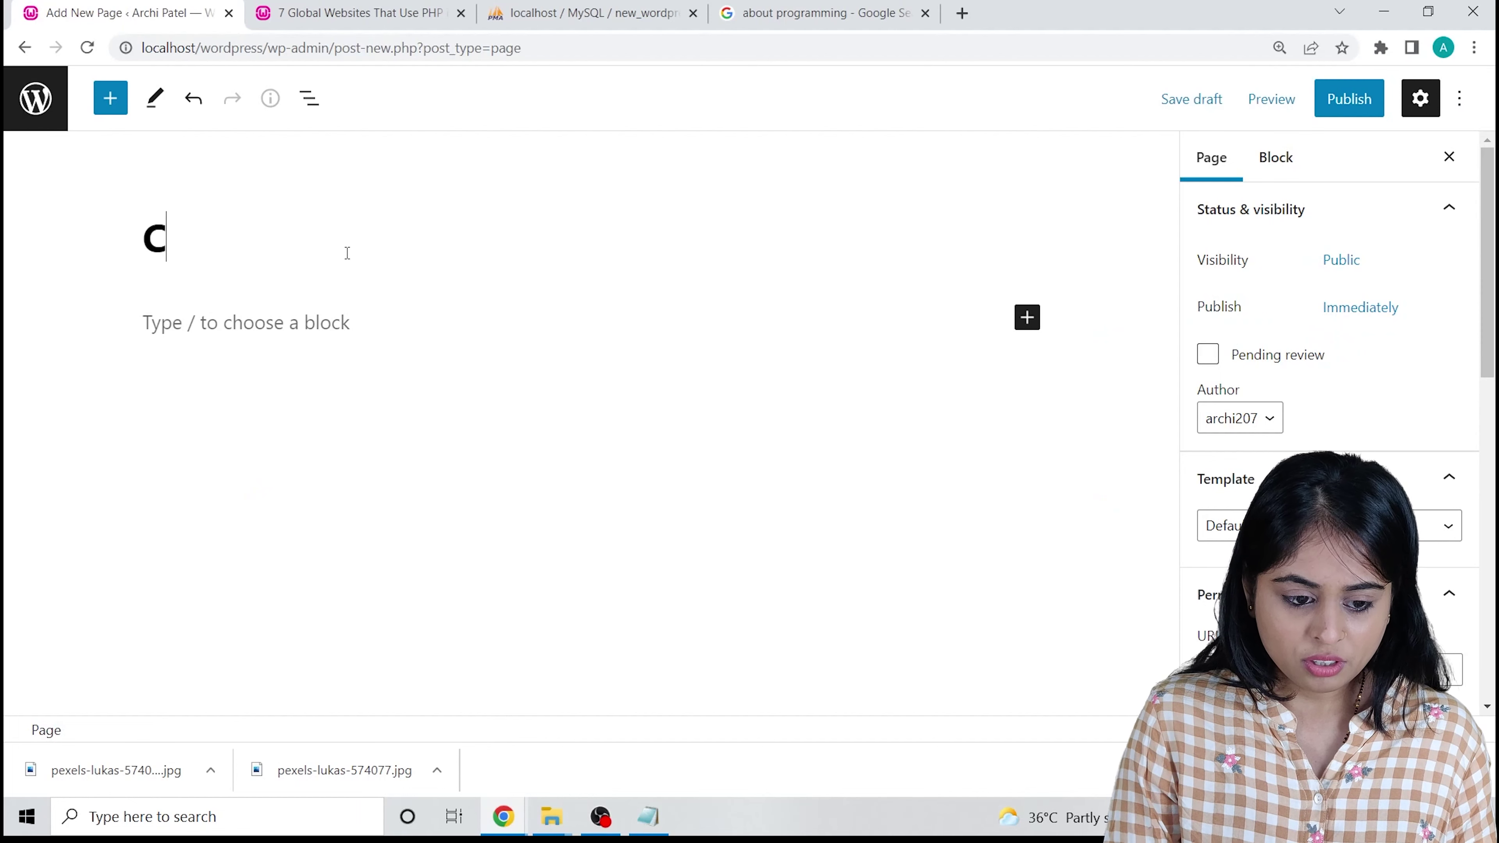
pyautogui.press('BackSpace')
pyautogui.write('C')
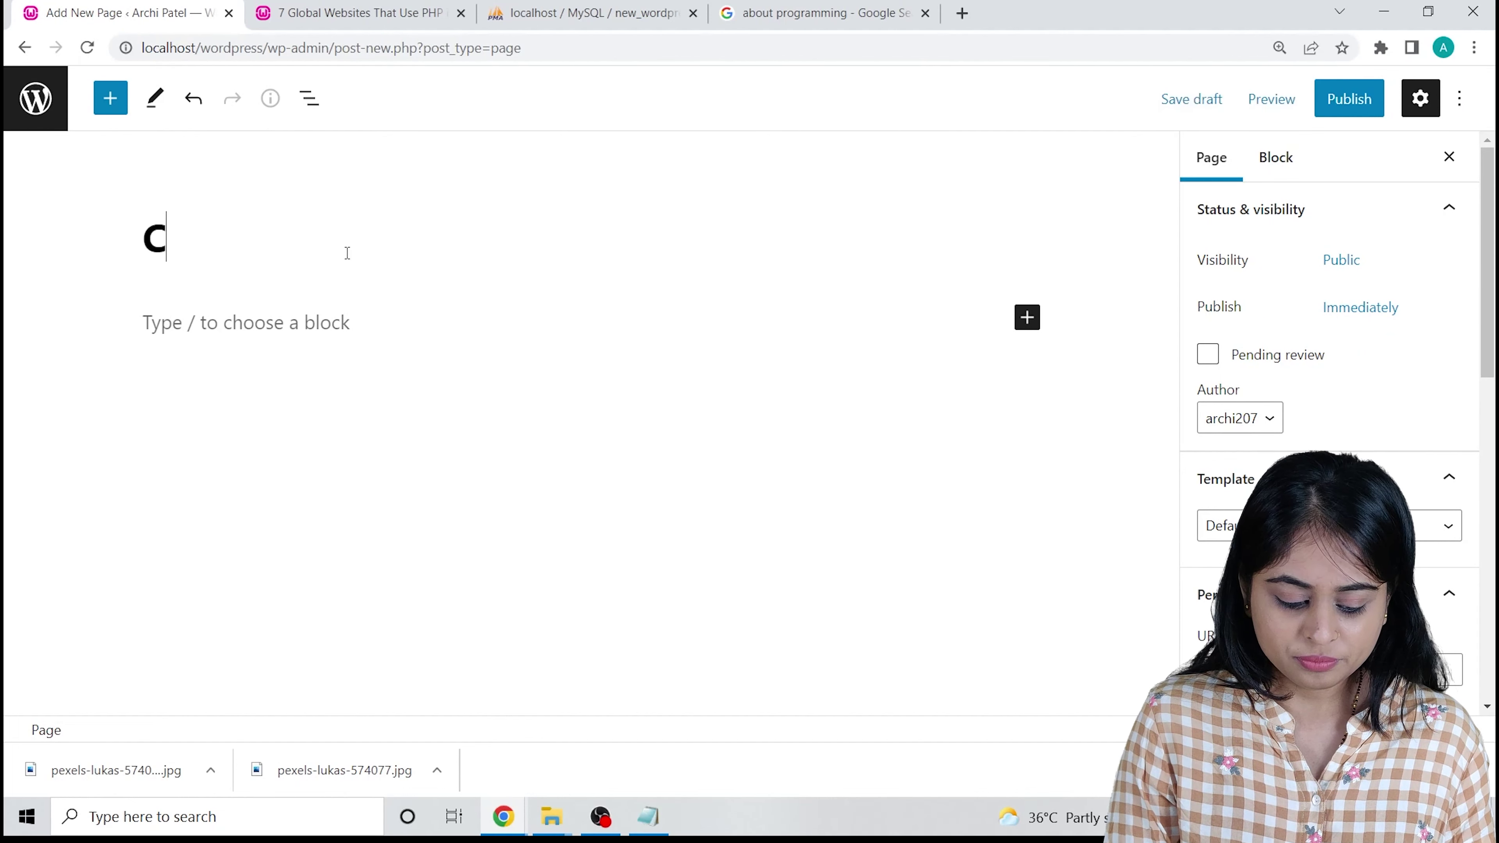
pyautogui.write('ontac')
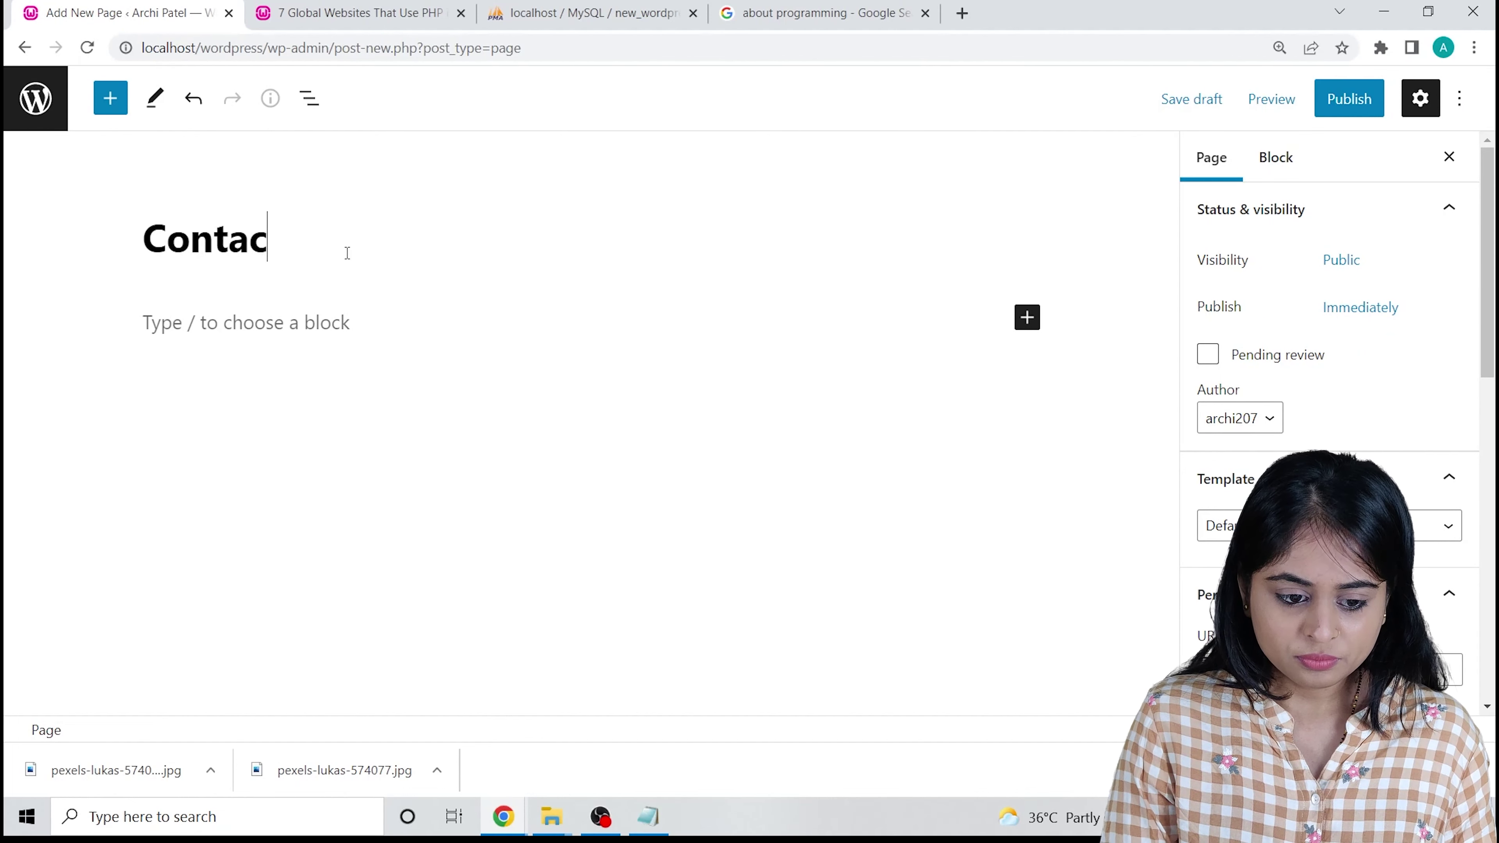
pyautogui.write('t Us')
# Publish the Contact Us page with an empty body.
pyautogui.click(1349, 98)
pyautogui.click(1228, 95)
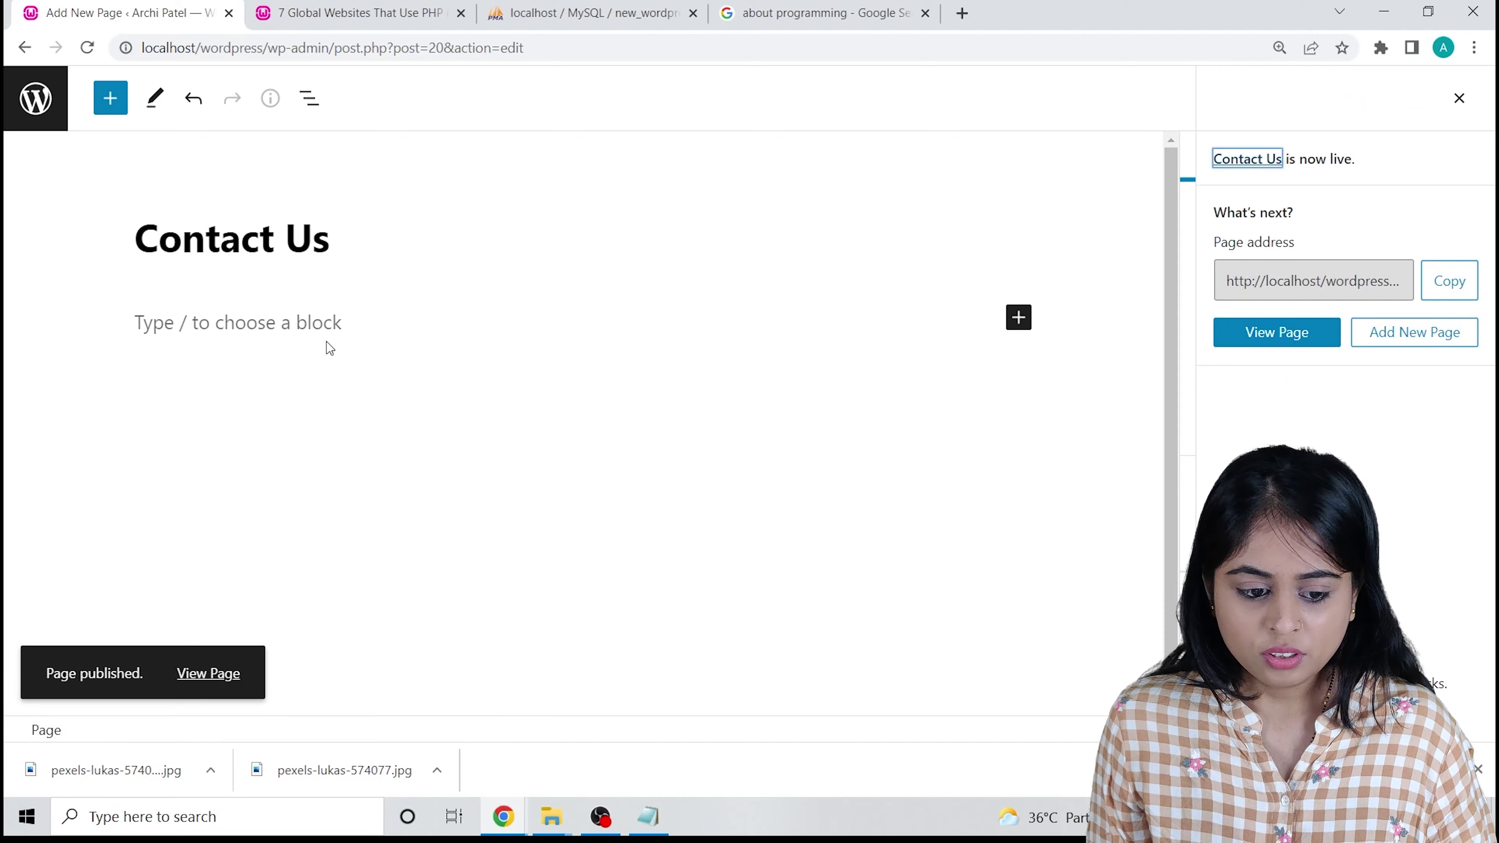
pyautogui.click(289, 335)
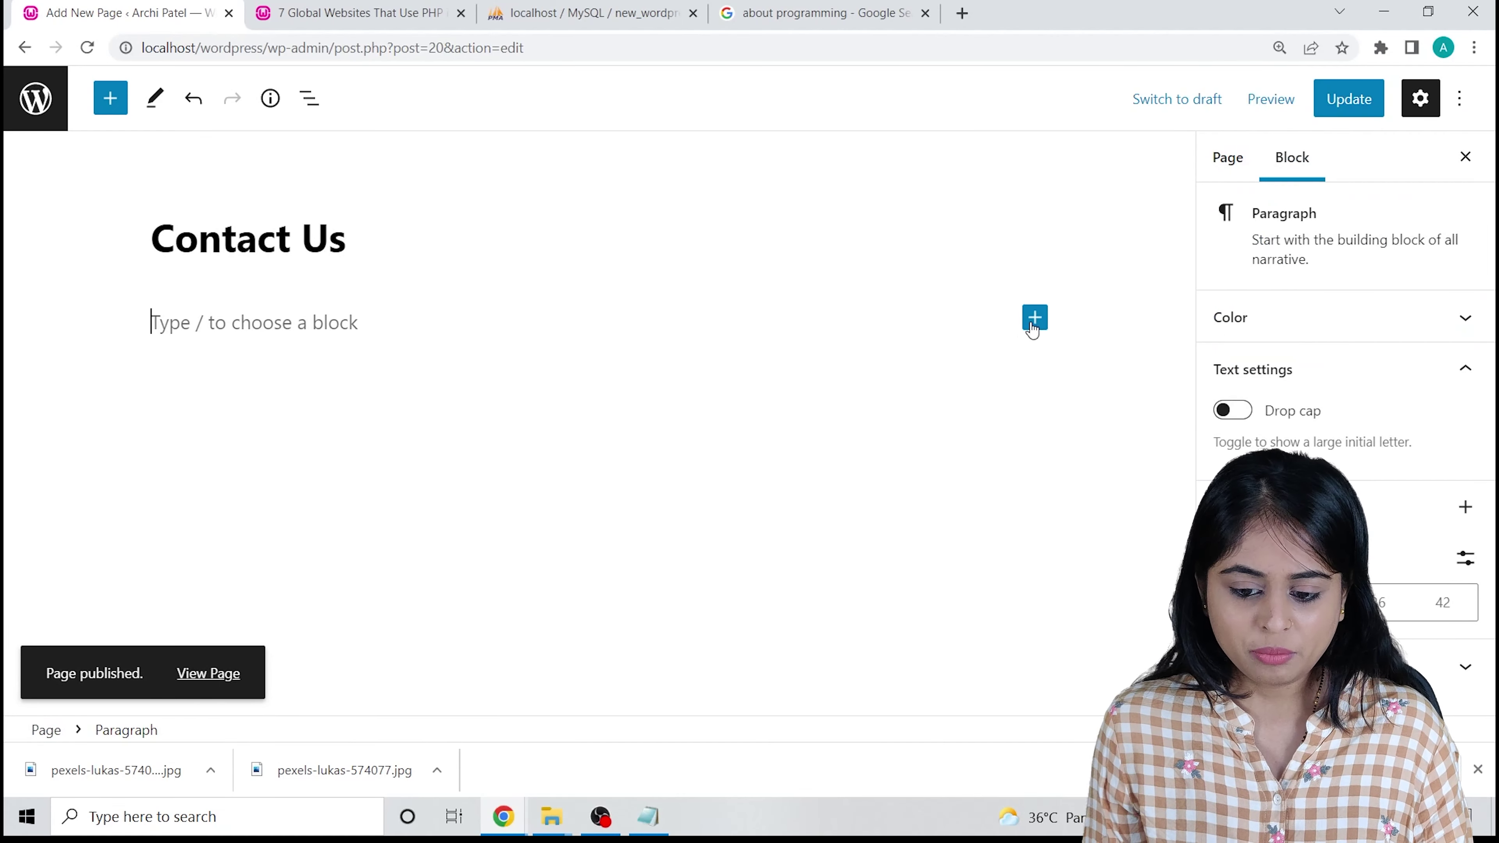
# Browse the full block library, then close it without adding a block.
pyautogui.click(1034, 319)
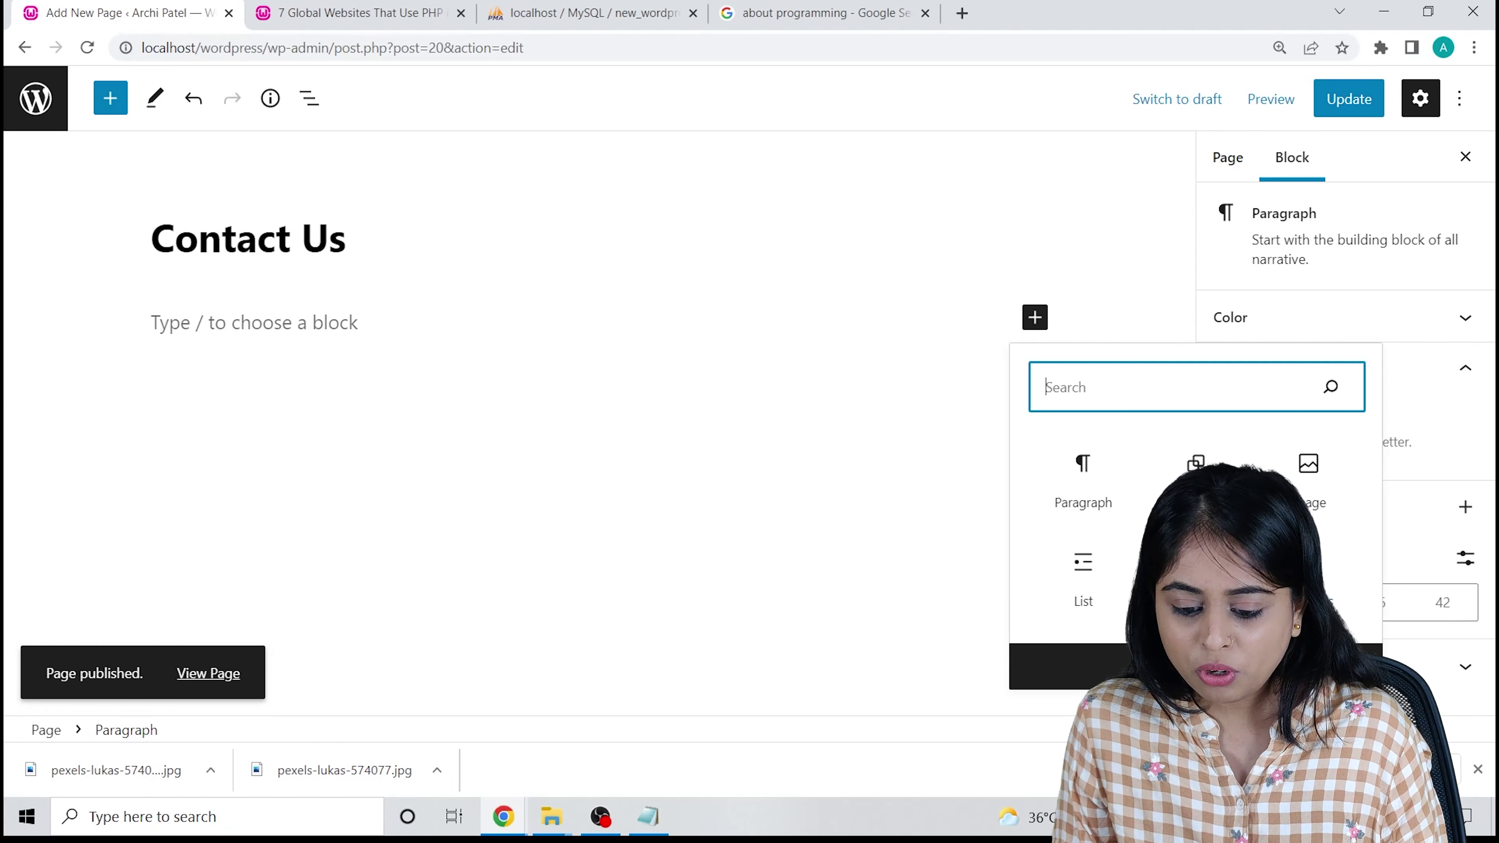
pyautogui.click(1195, 666)
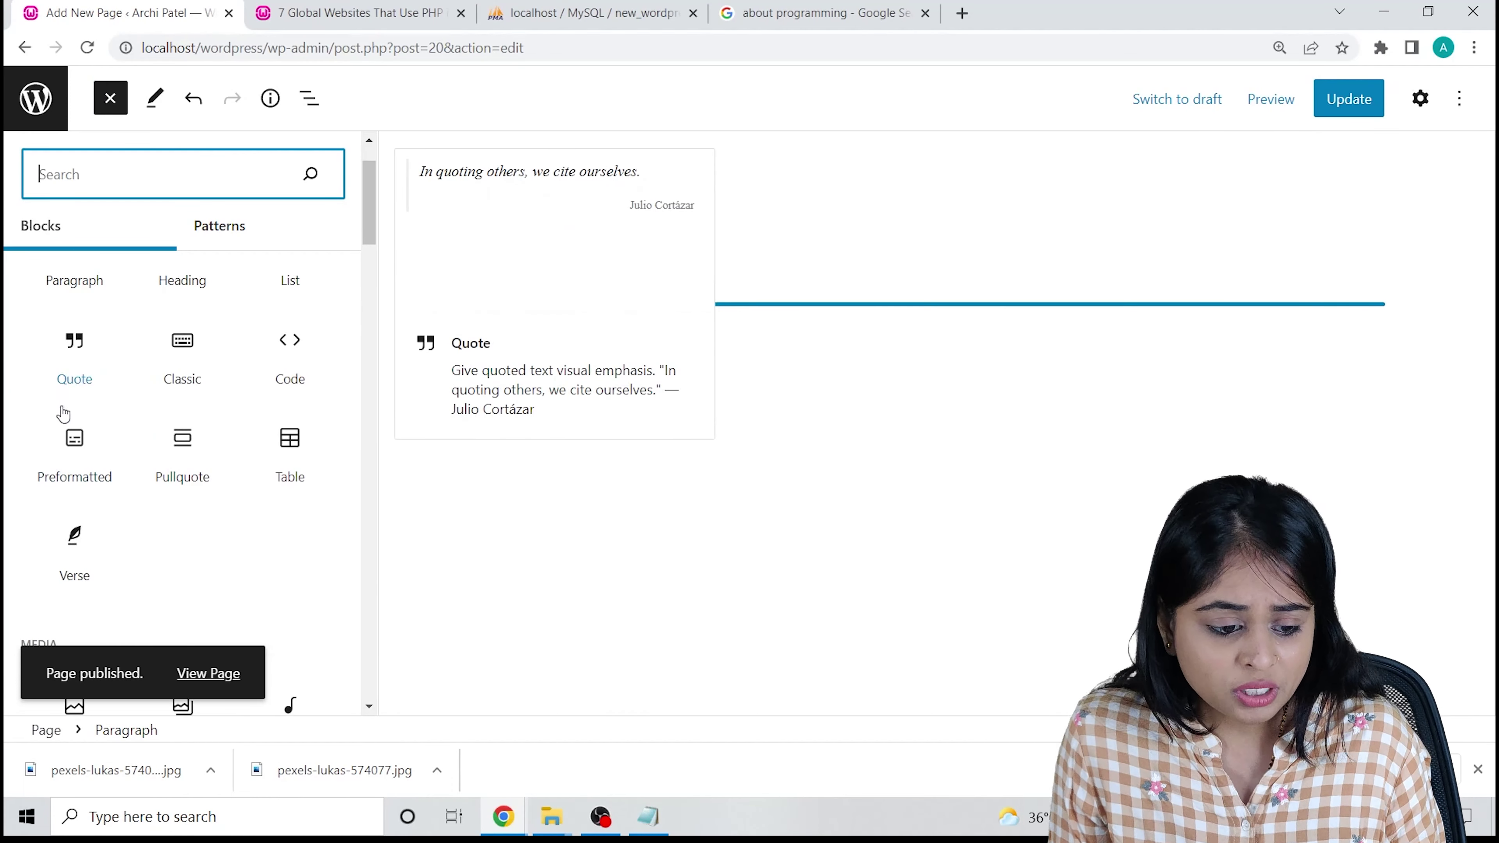
pyautogui.scroll(-3, 100, 395)
pyautogui.scroll(-5, 144, 528)
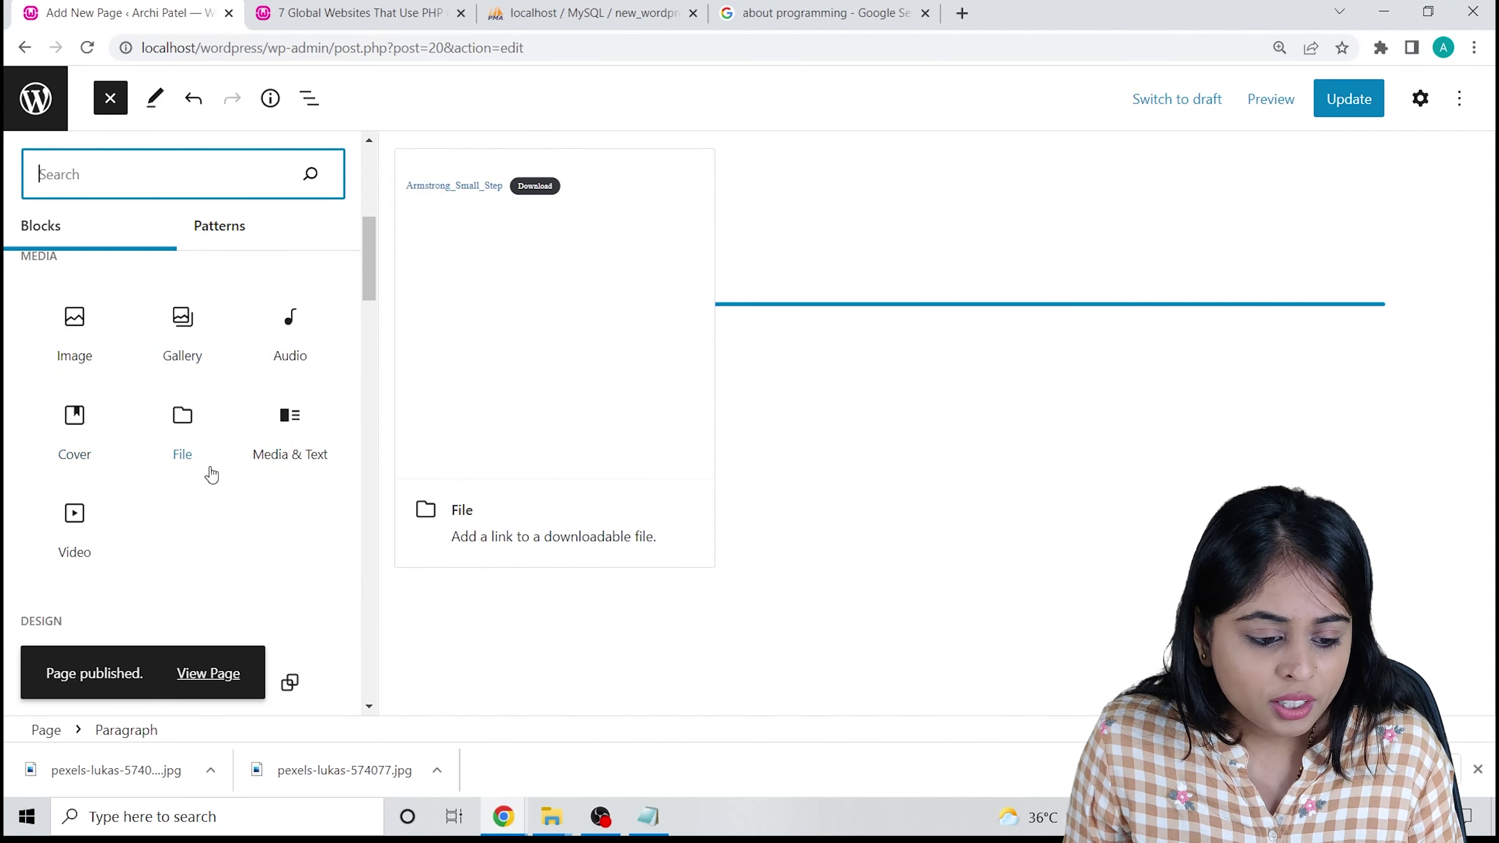
pyautogui.scroll(-6, 267, 462)
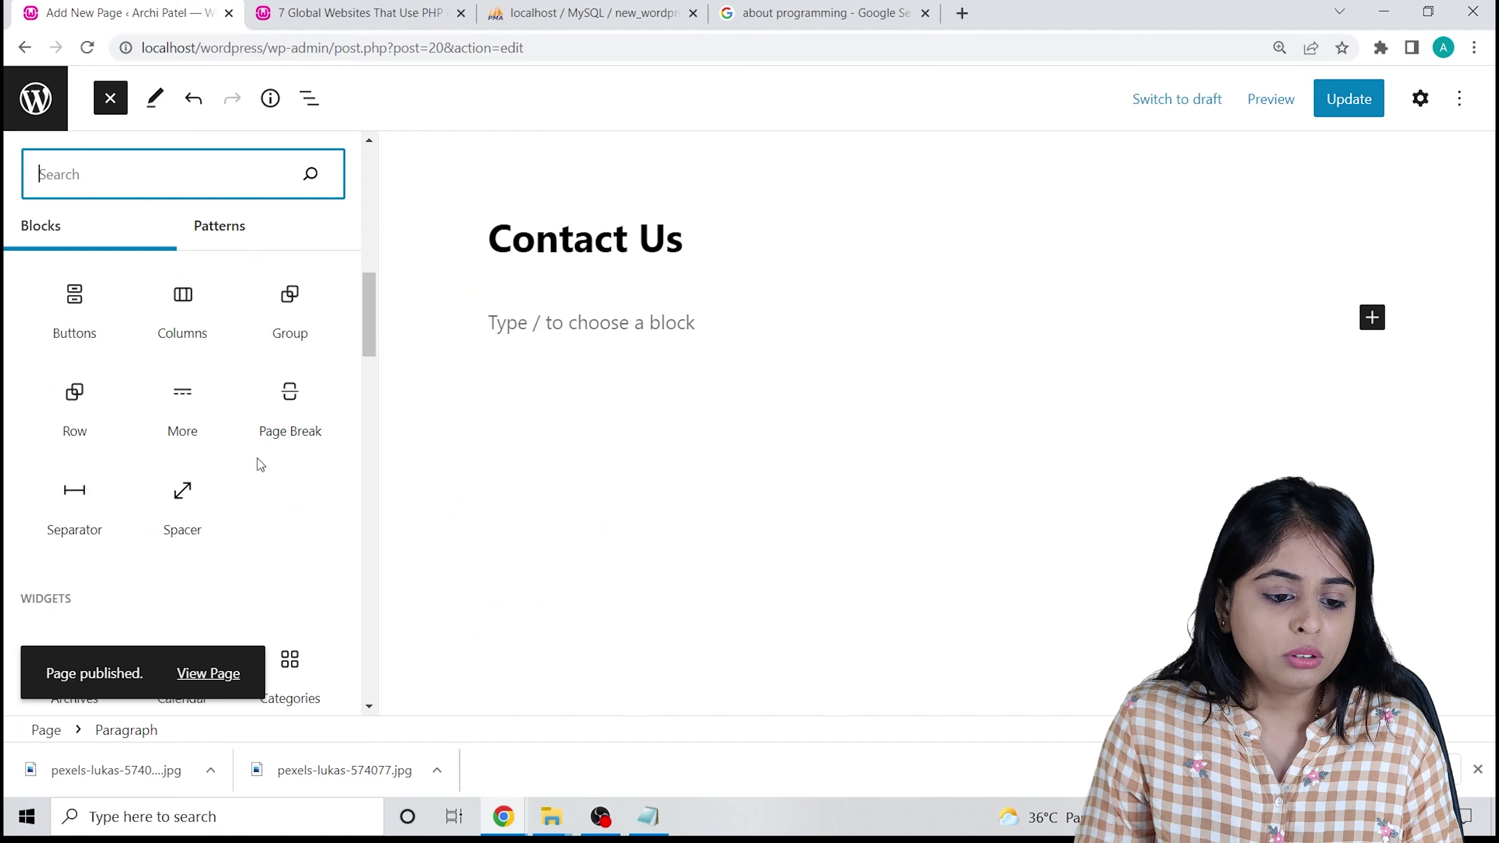
pyautogui.scroll(-3, 217, 396)
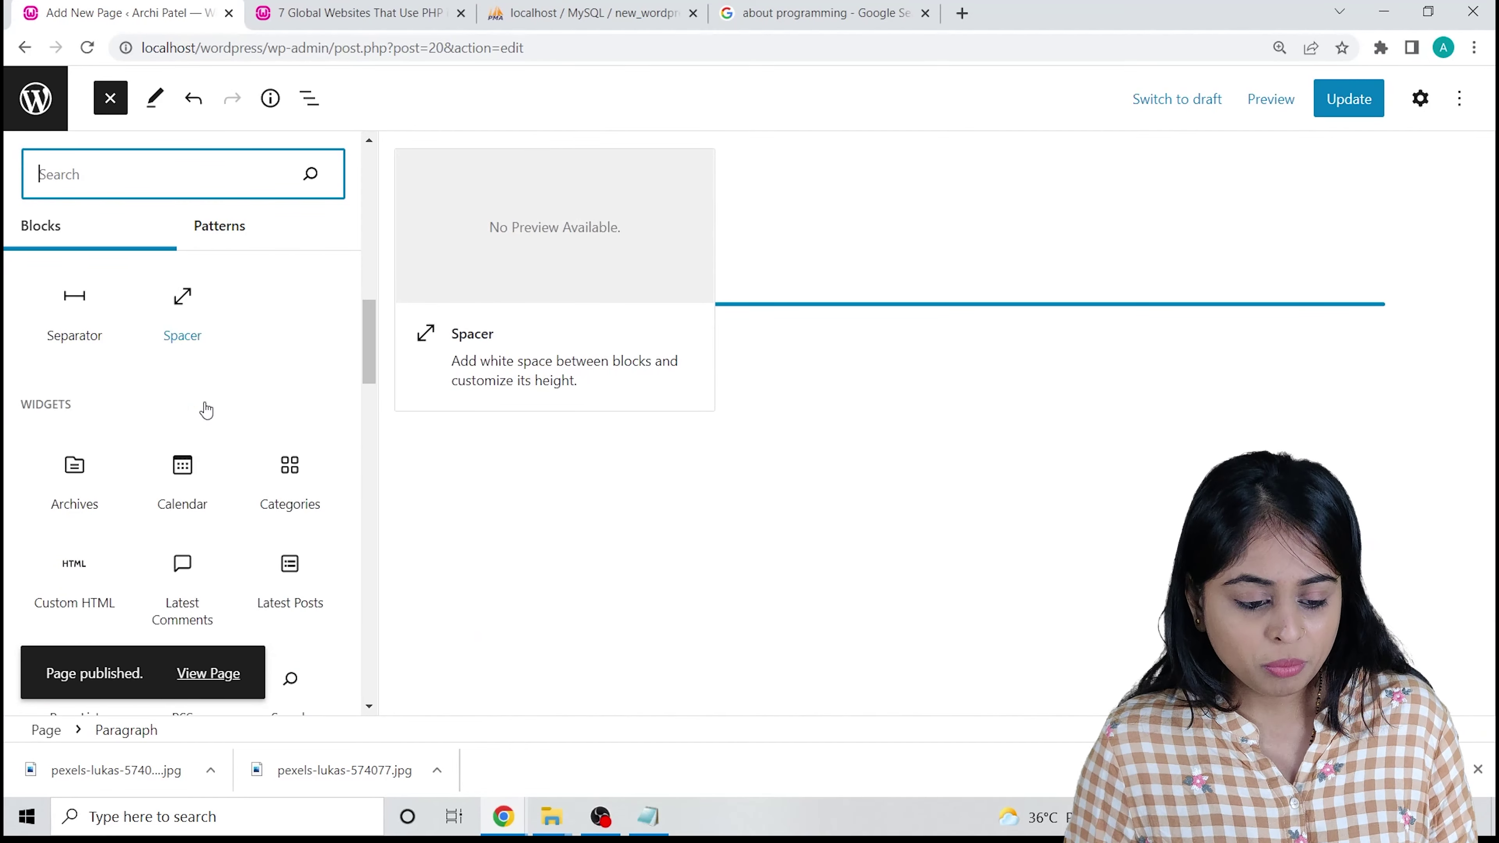
pyautogui.scroll(-3, 223, 535)
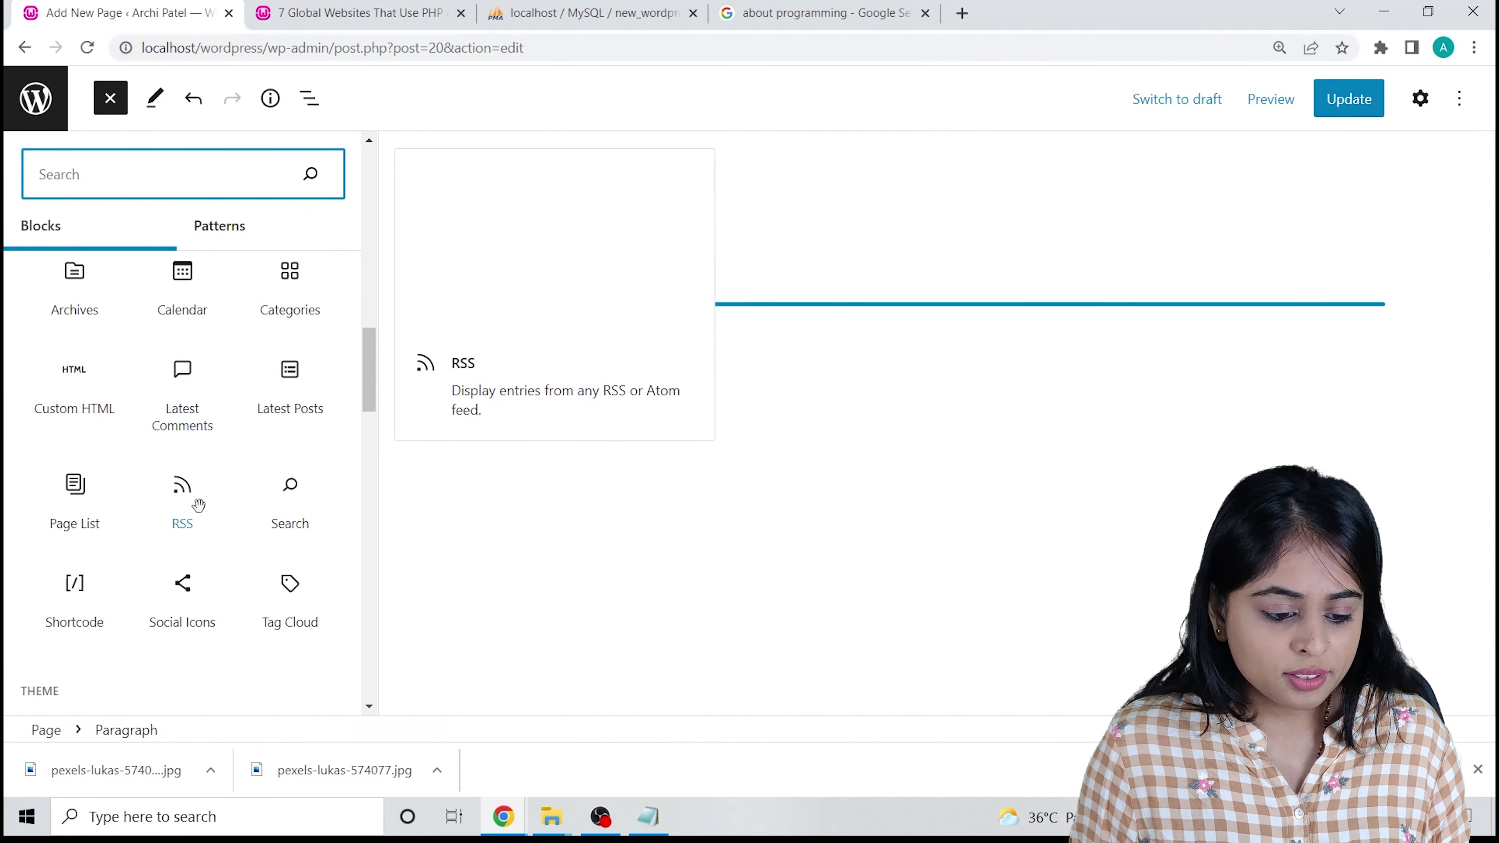
pyautogui.scroll(-3, 261, 542)
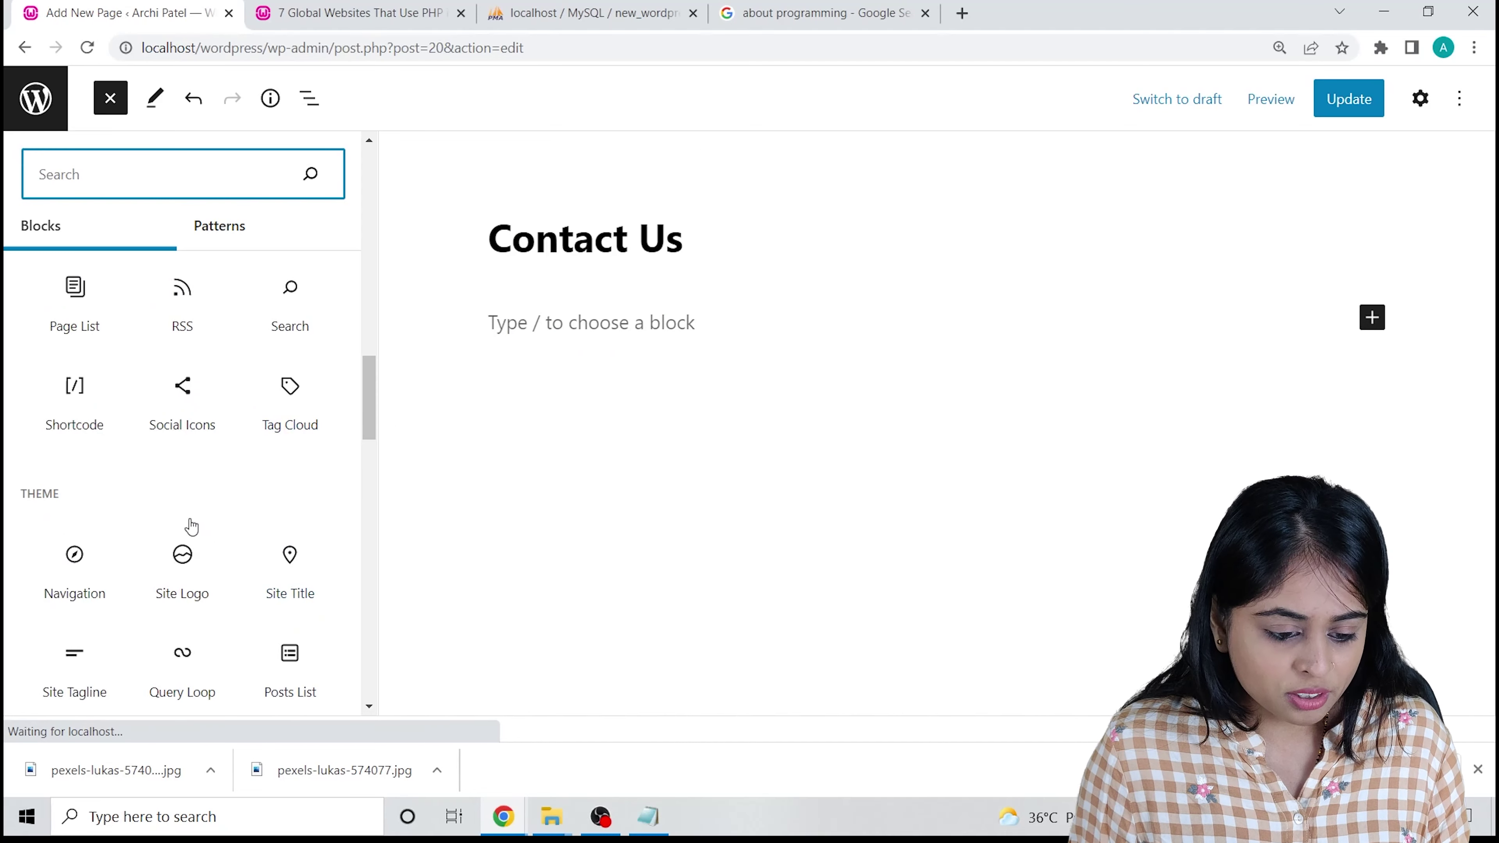
pyautogui.scroll(-5, 189, 523)
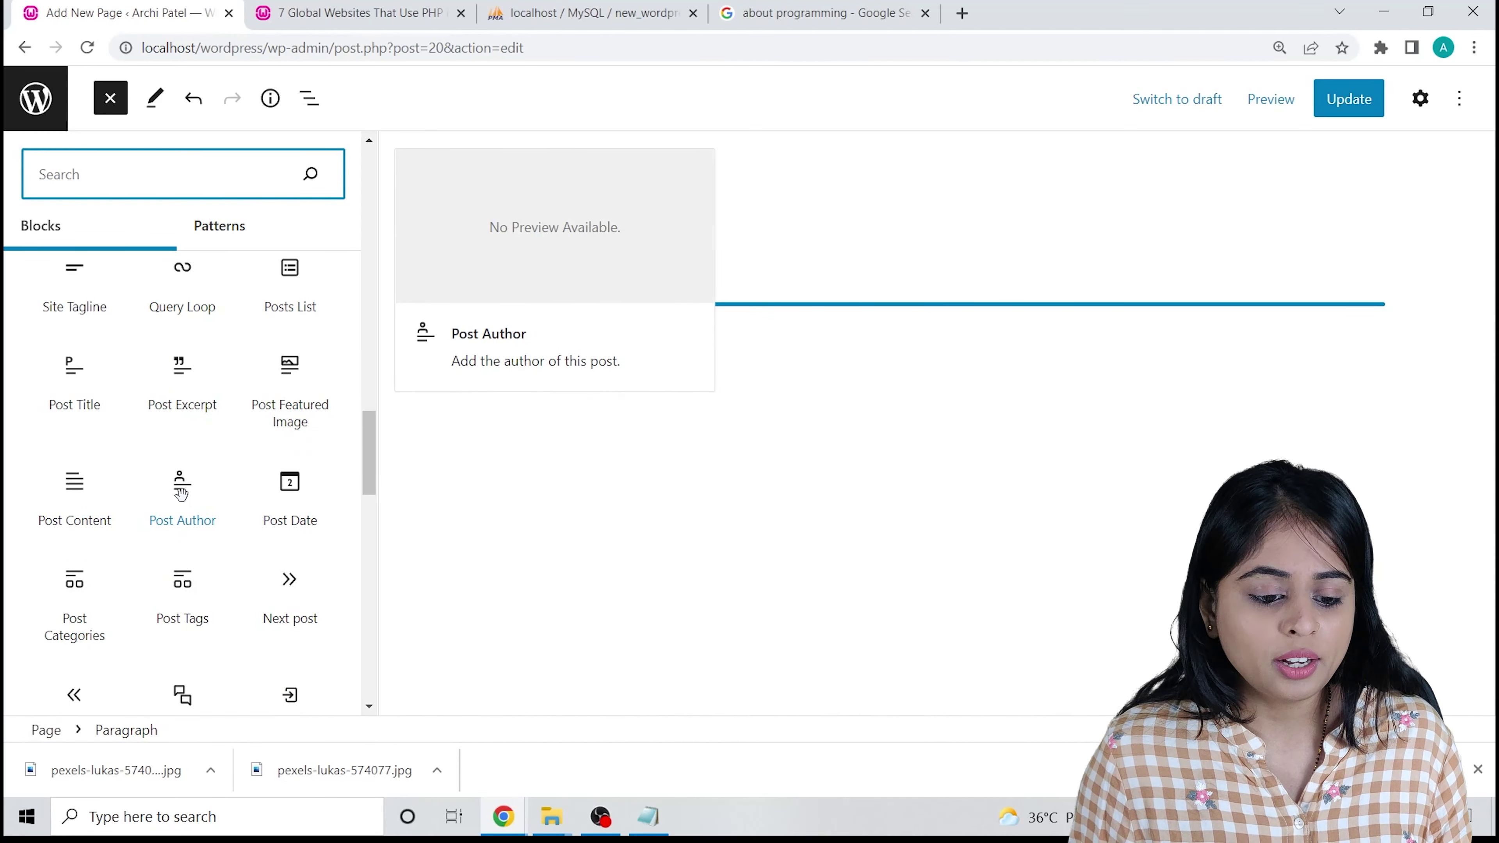
pyautogui.scroll(-10, 186, 487)
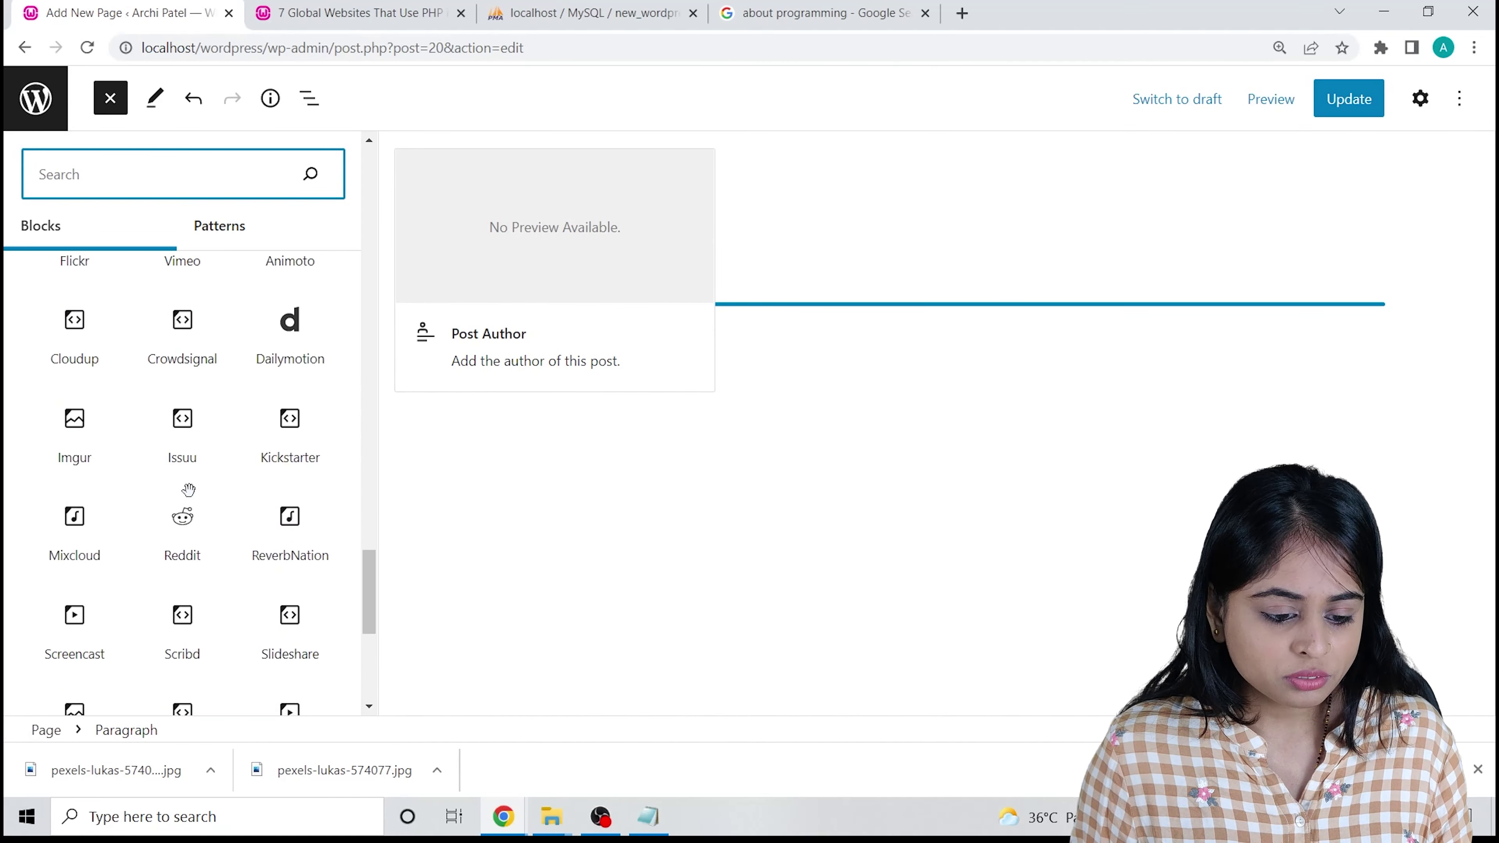
pyautogui.press('Escape')
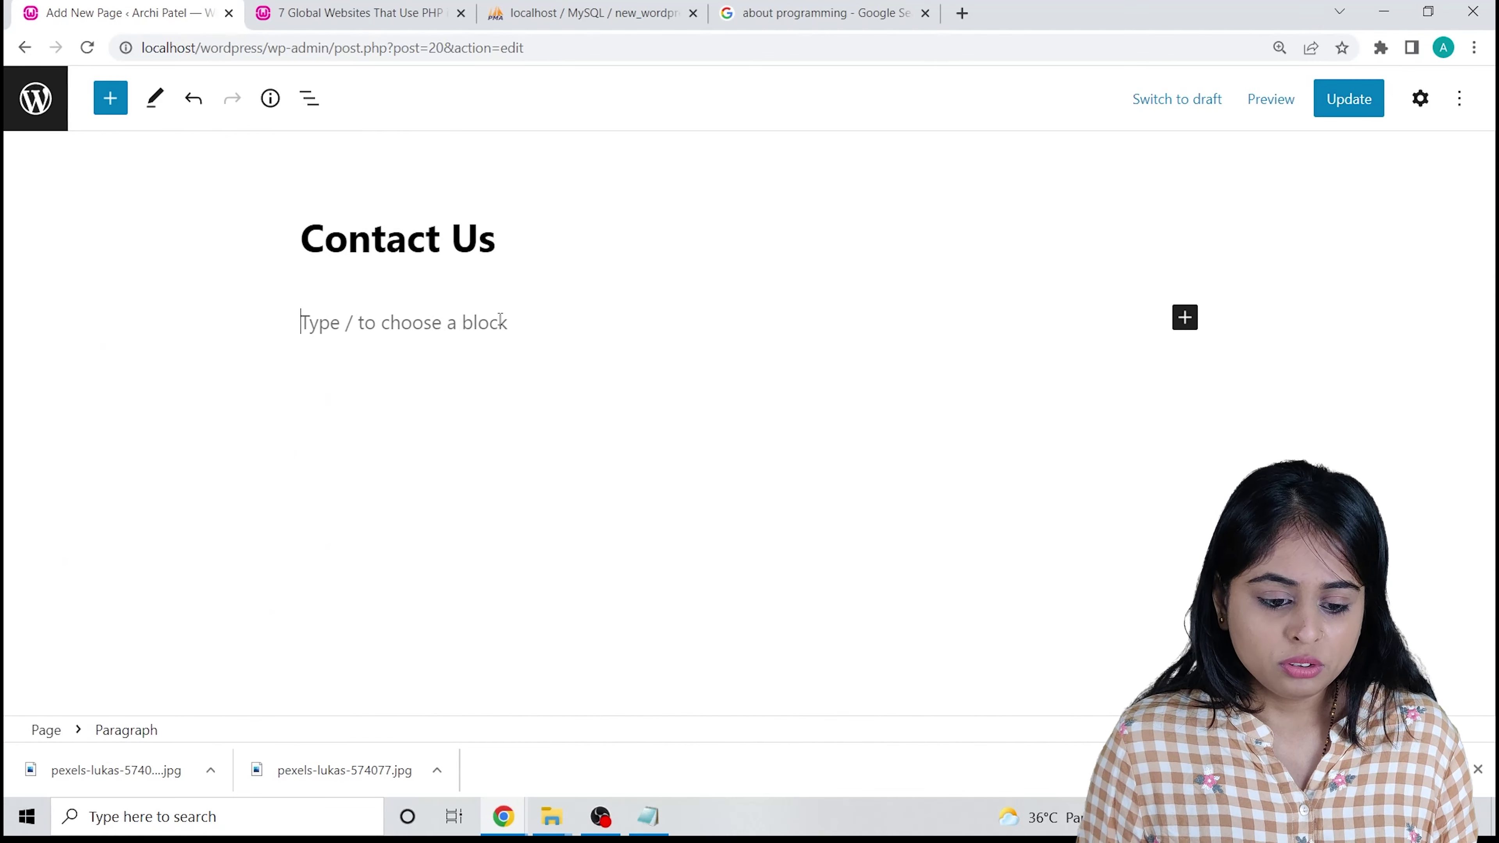
# Type 'this is contact page' as the body and update the page.
pyautogui.write('this is contact page')
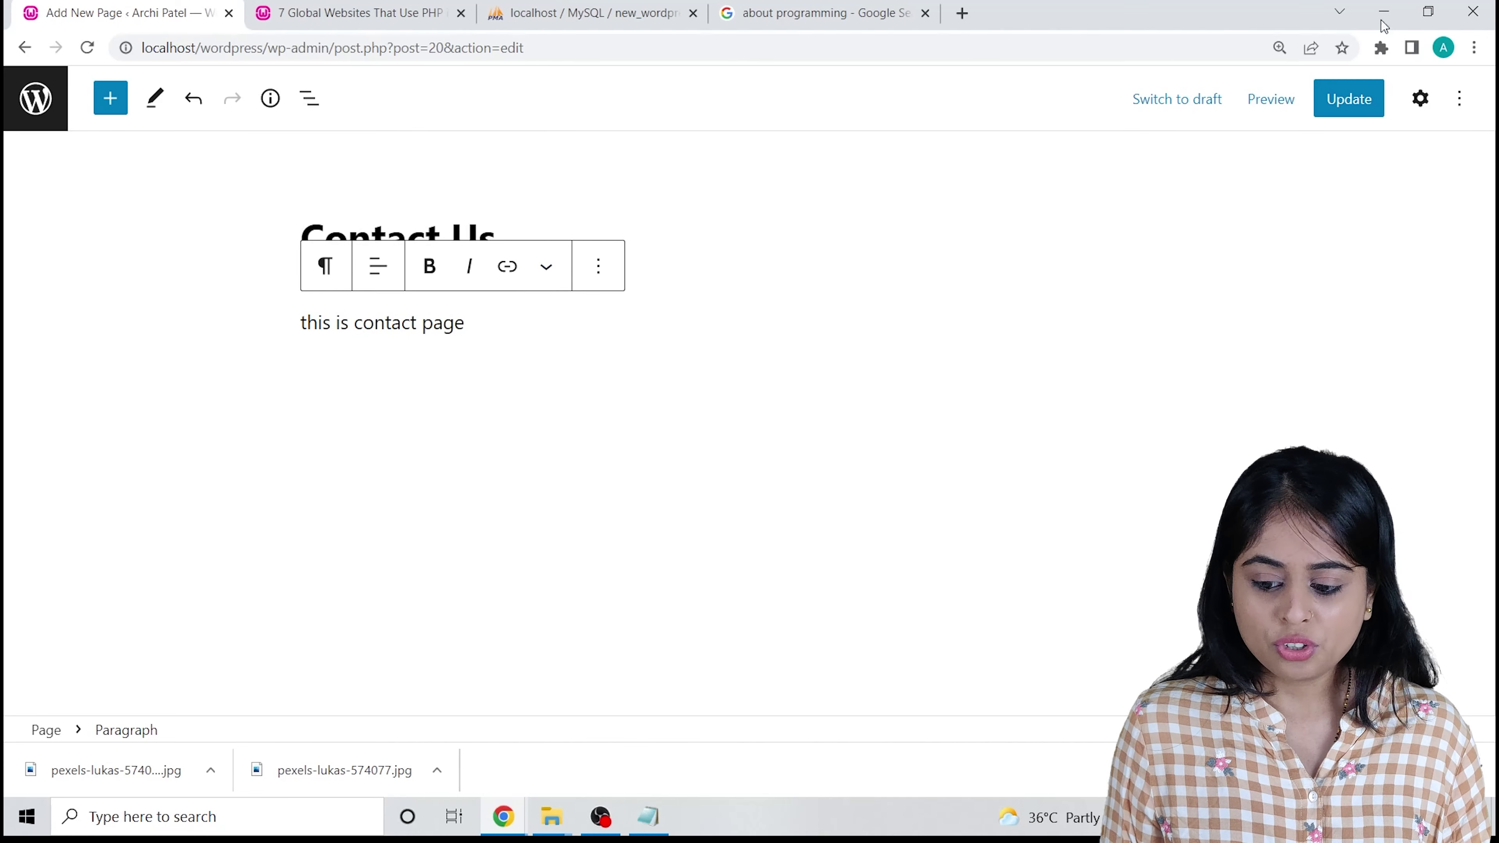
pyautogui.click(1350, 98)
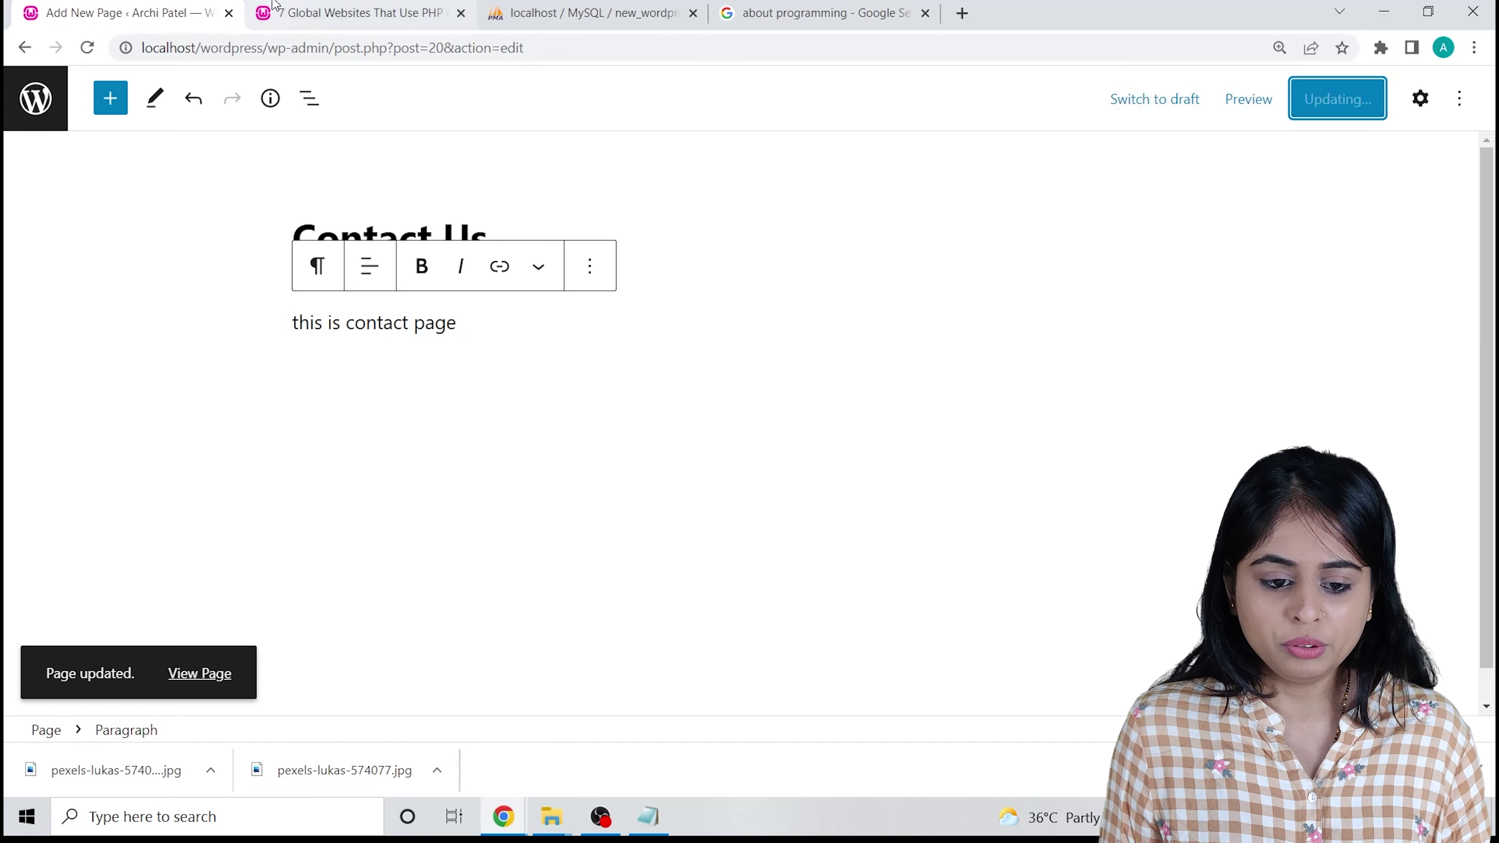
pyautogui.click(354, 13)
pyautogui.click(87, 48)
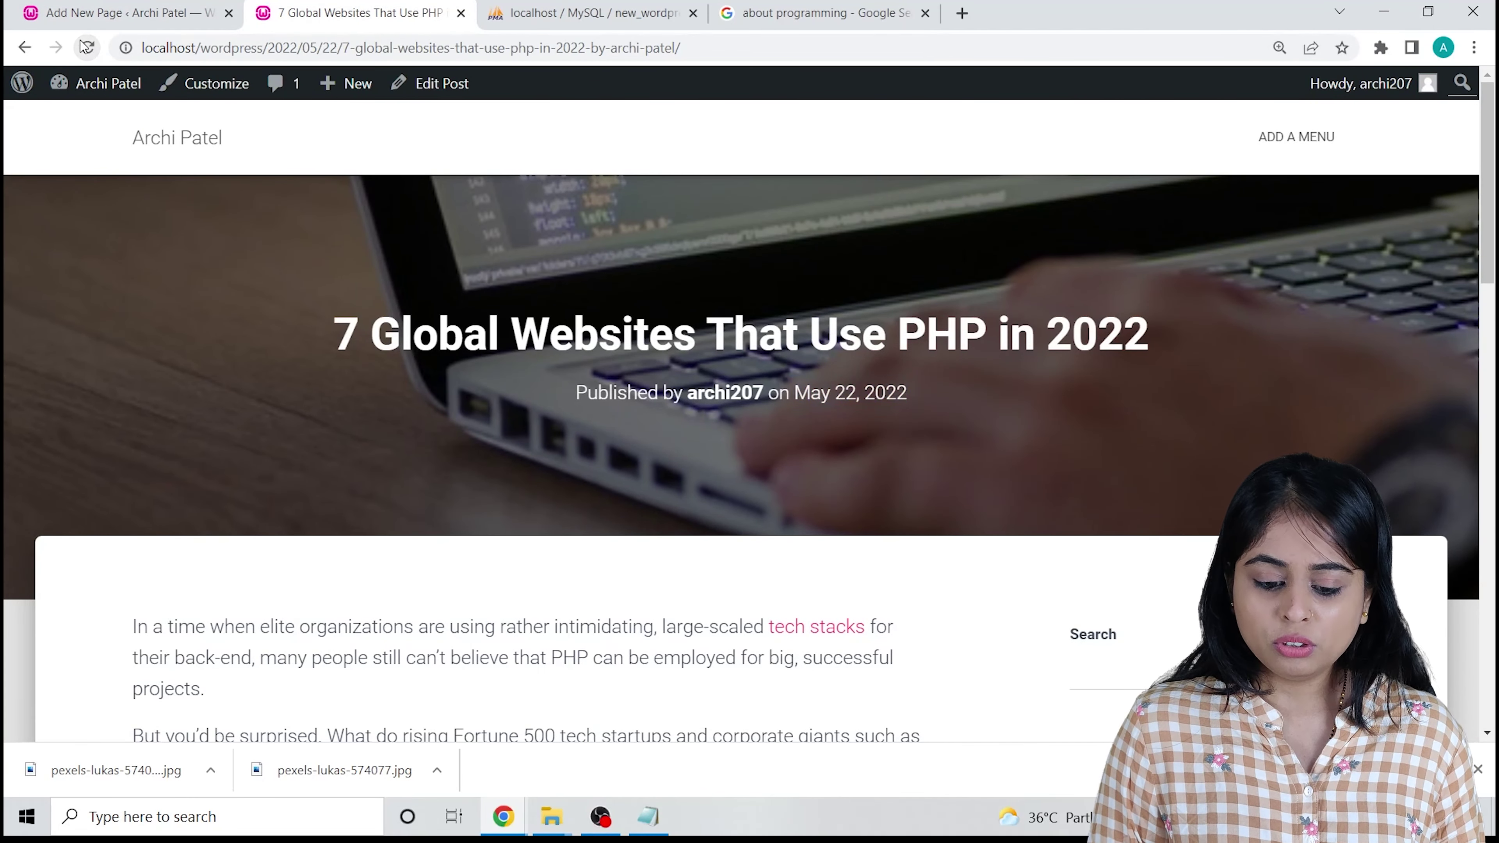
pyautogui.click(1478, 769)
pyautogui.scroll(-15, 1073, 302)
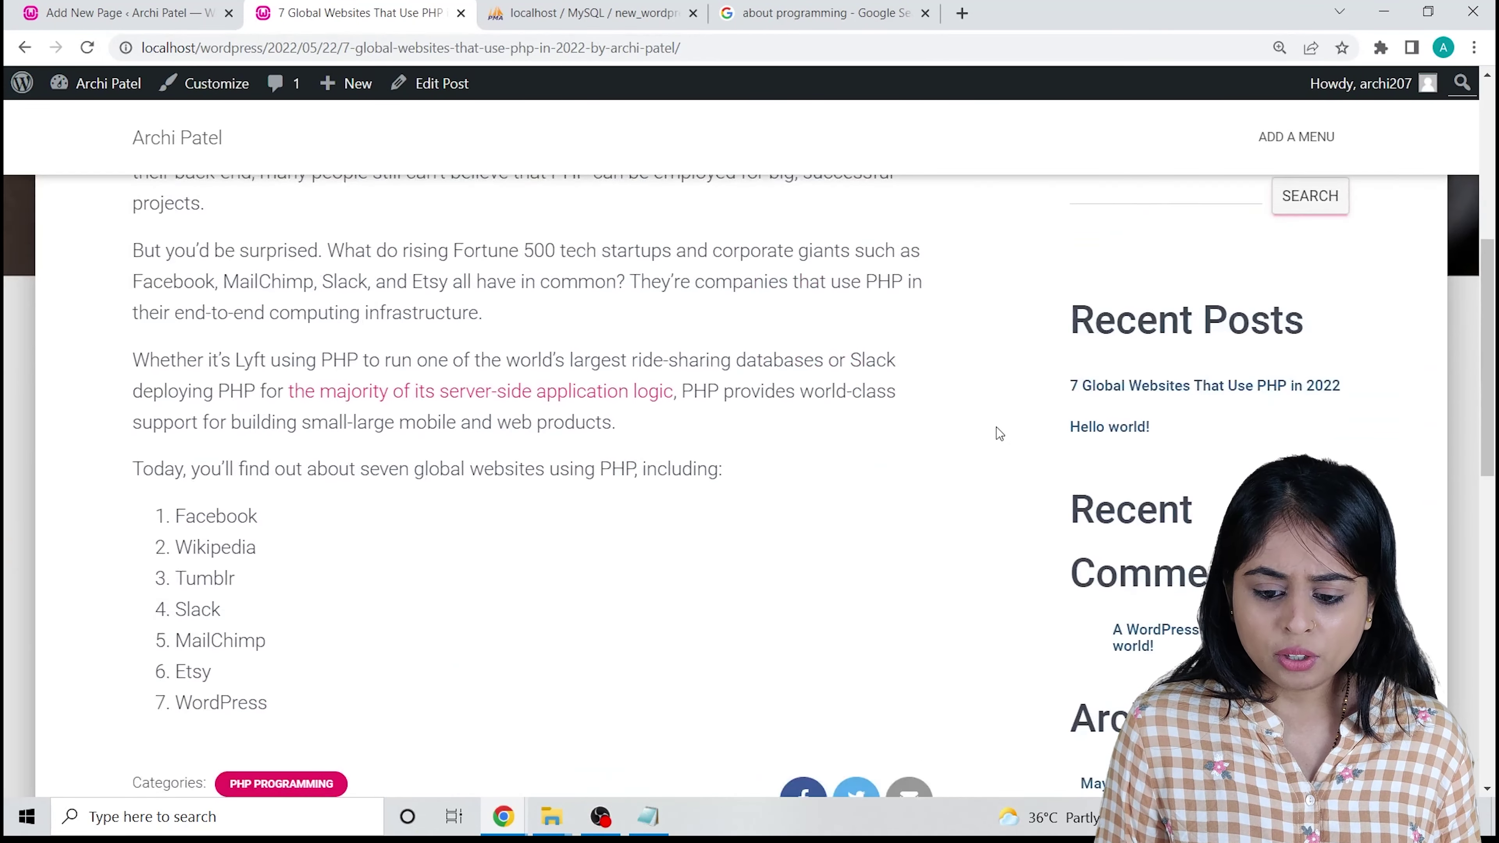
pyautogui.scroll(10, 938, 449)
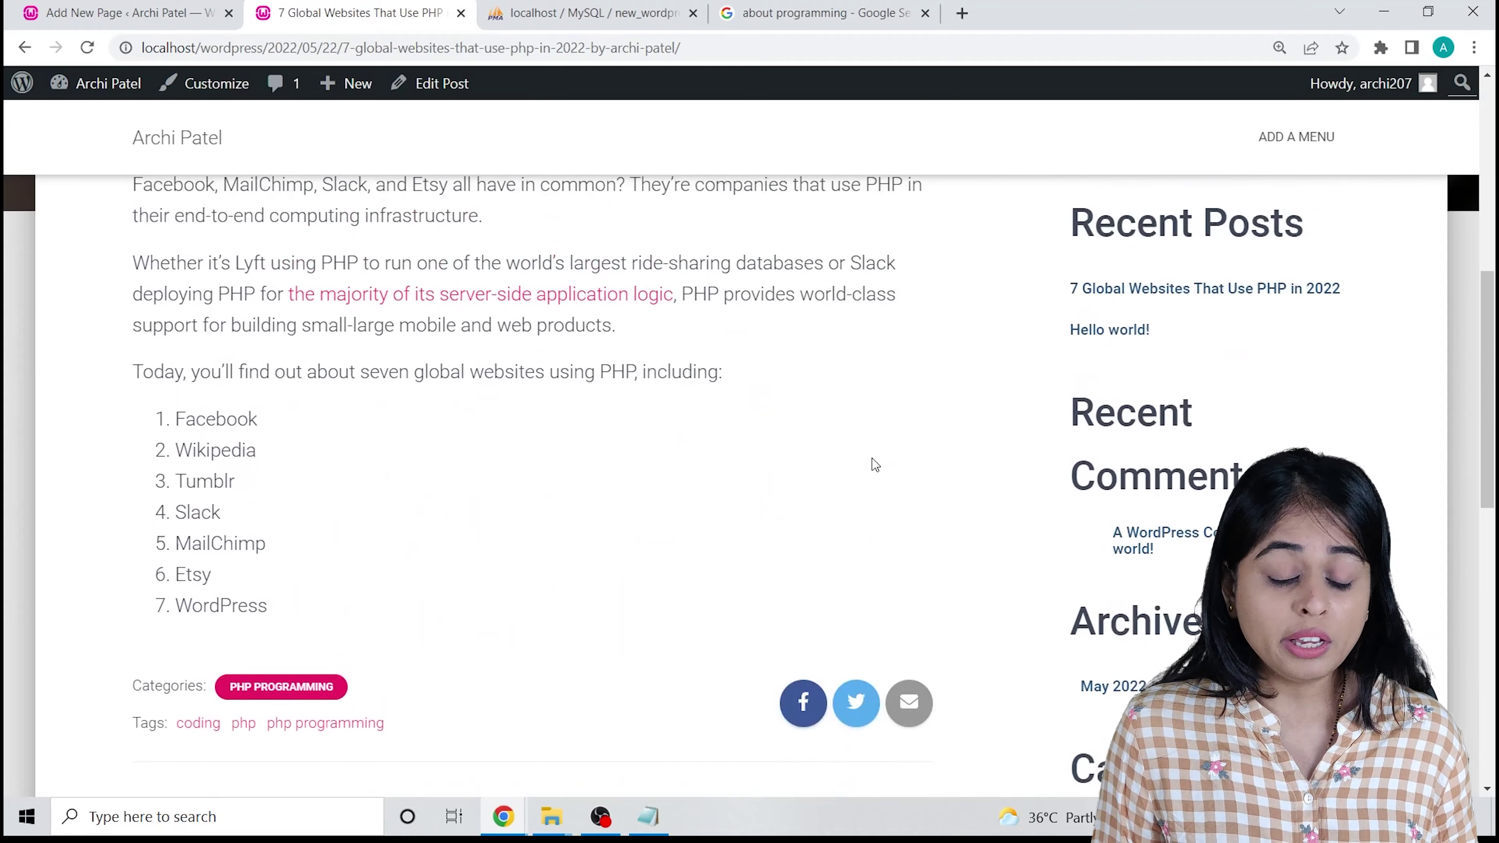
# Open the live Contact Us page from the Permalink link in Page settings.
pyautogui.click(111, 8)
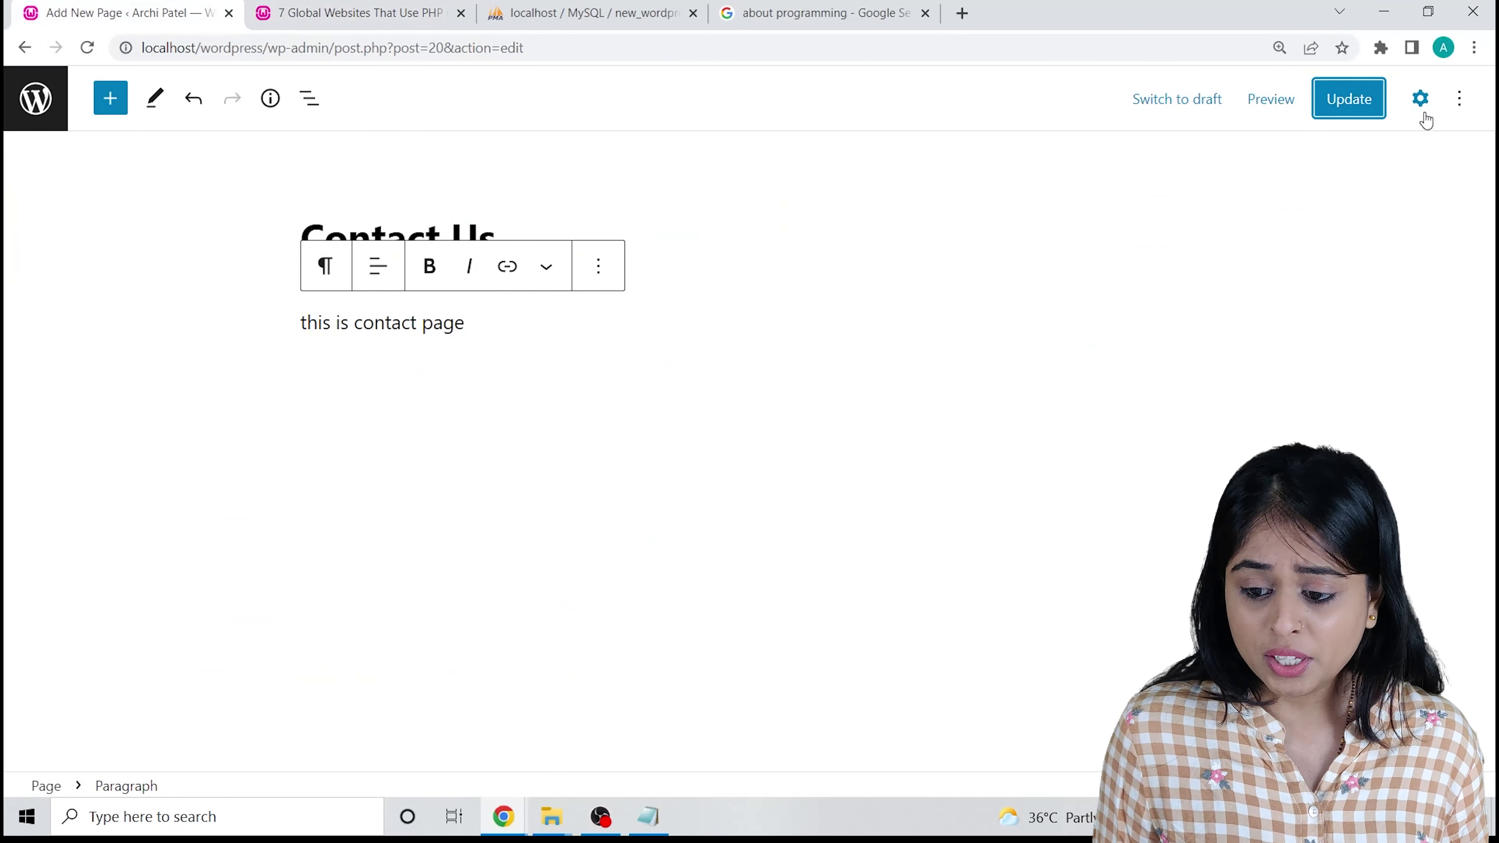
pyautogui.click(1460, 99)
pyautogui.click(1418, 101)
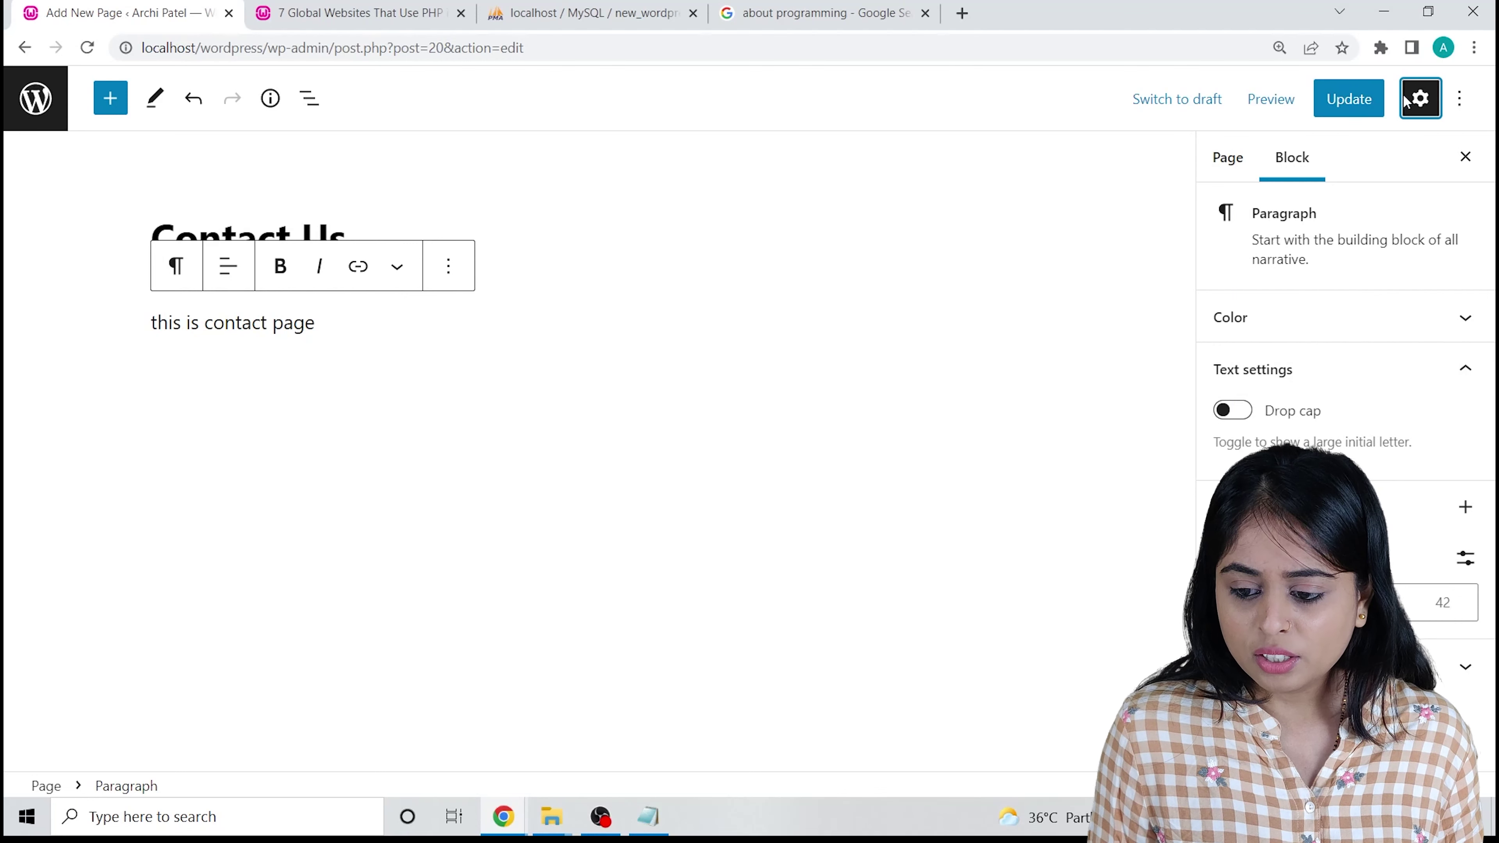
pyautogui.click(1229, 158)
pyautogui.scroll(-5, 1316, 408)
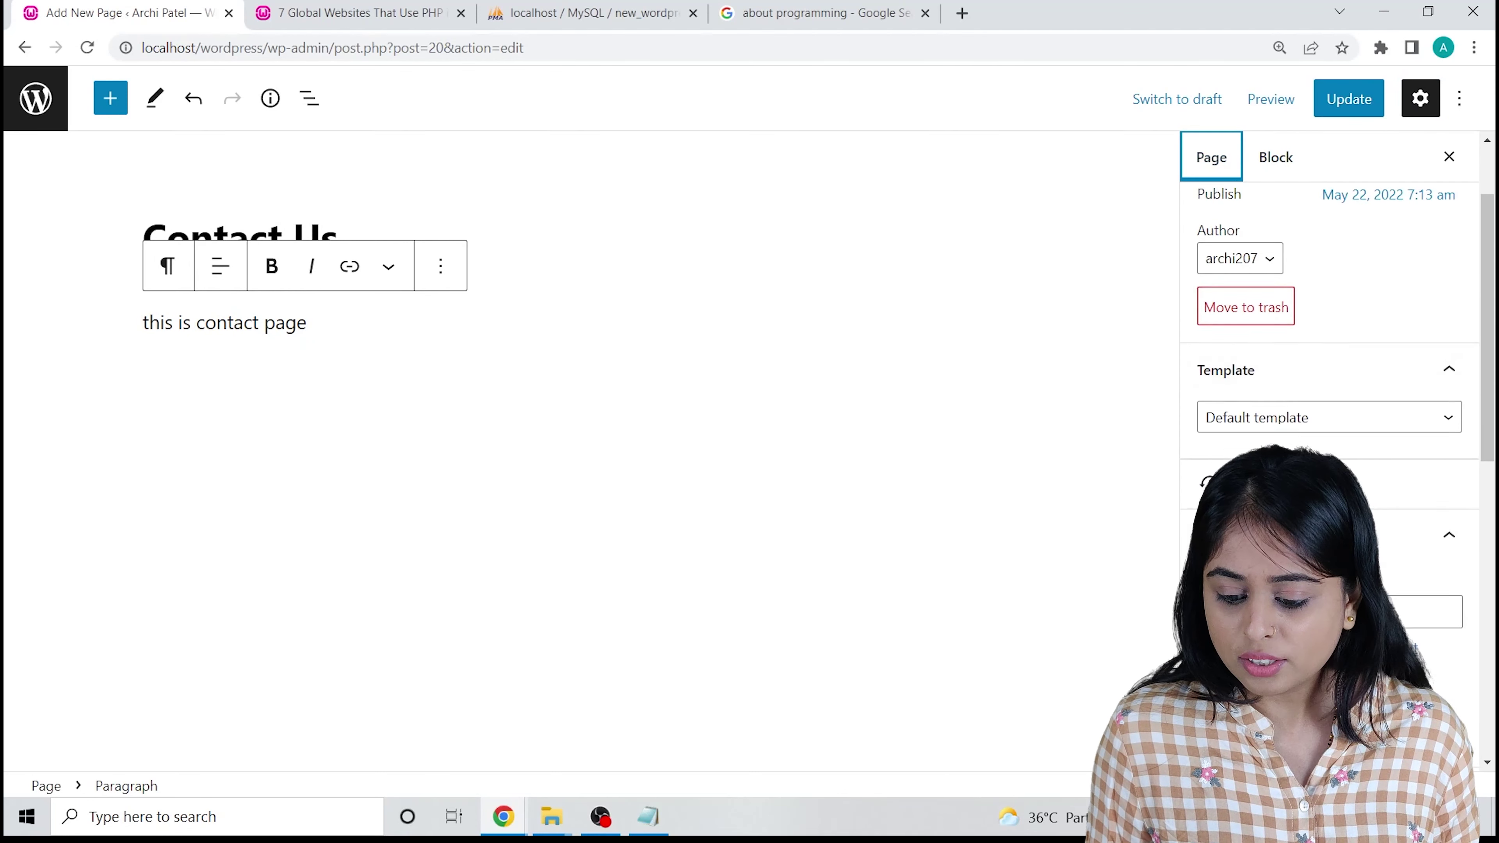
pyautogui.click(1451, 465)
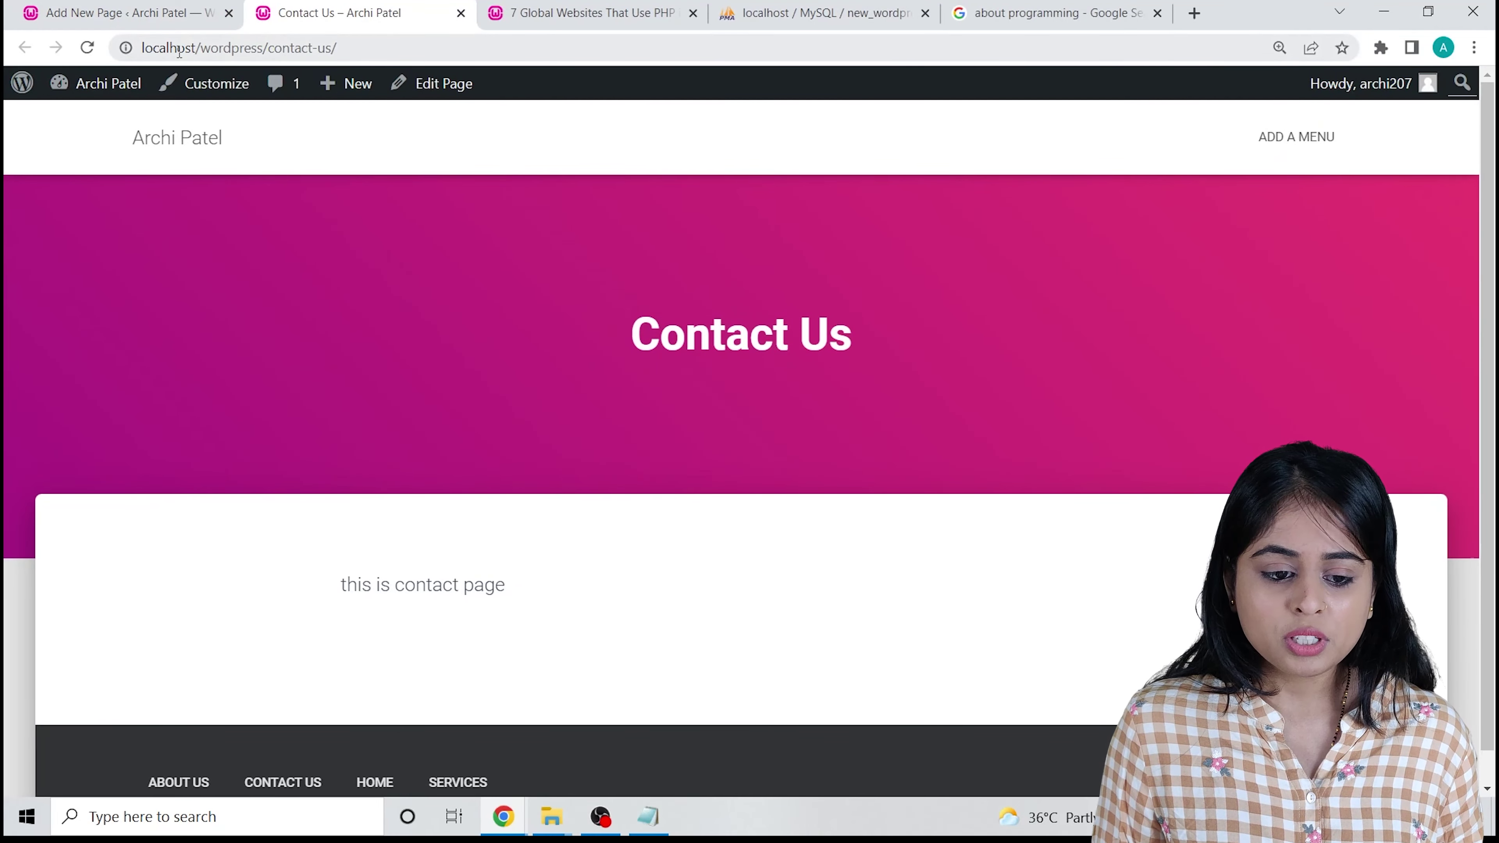
# From the Pages list, open About Us, Home and Services in new tabs.
pyautogui.click(121, 13)
pyautogui.click(23, 121)
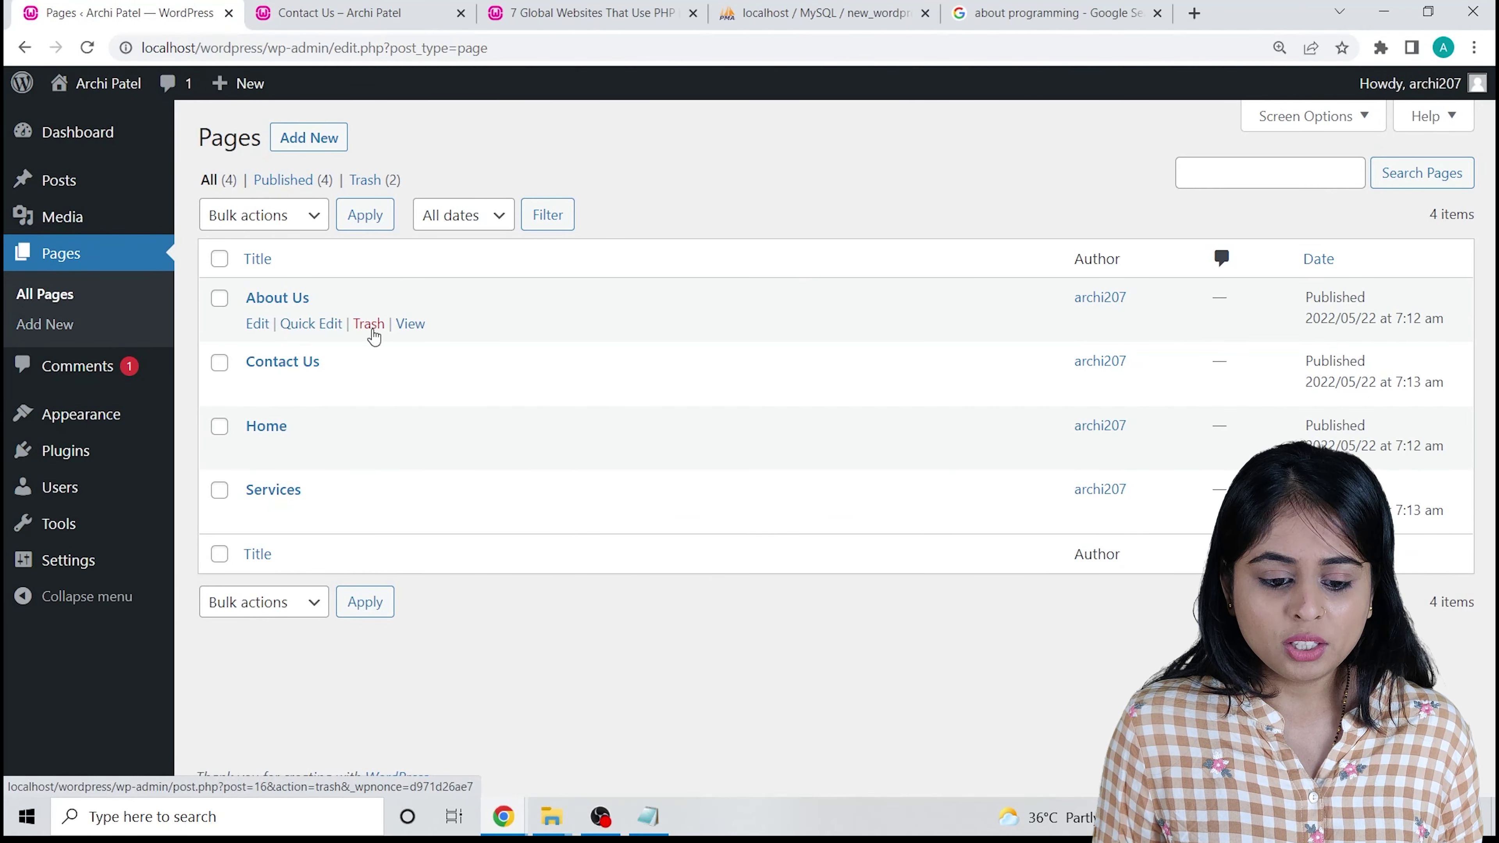
pyautogui.rightClick(407, 323)
pyautogui.click(422, 339)
pyautogui.click(458, 23)
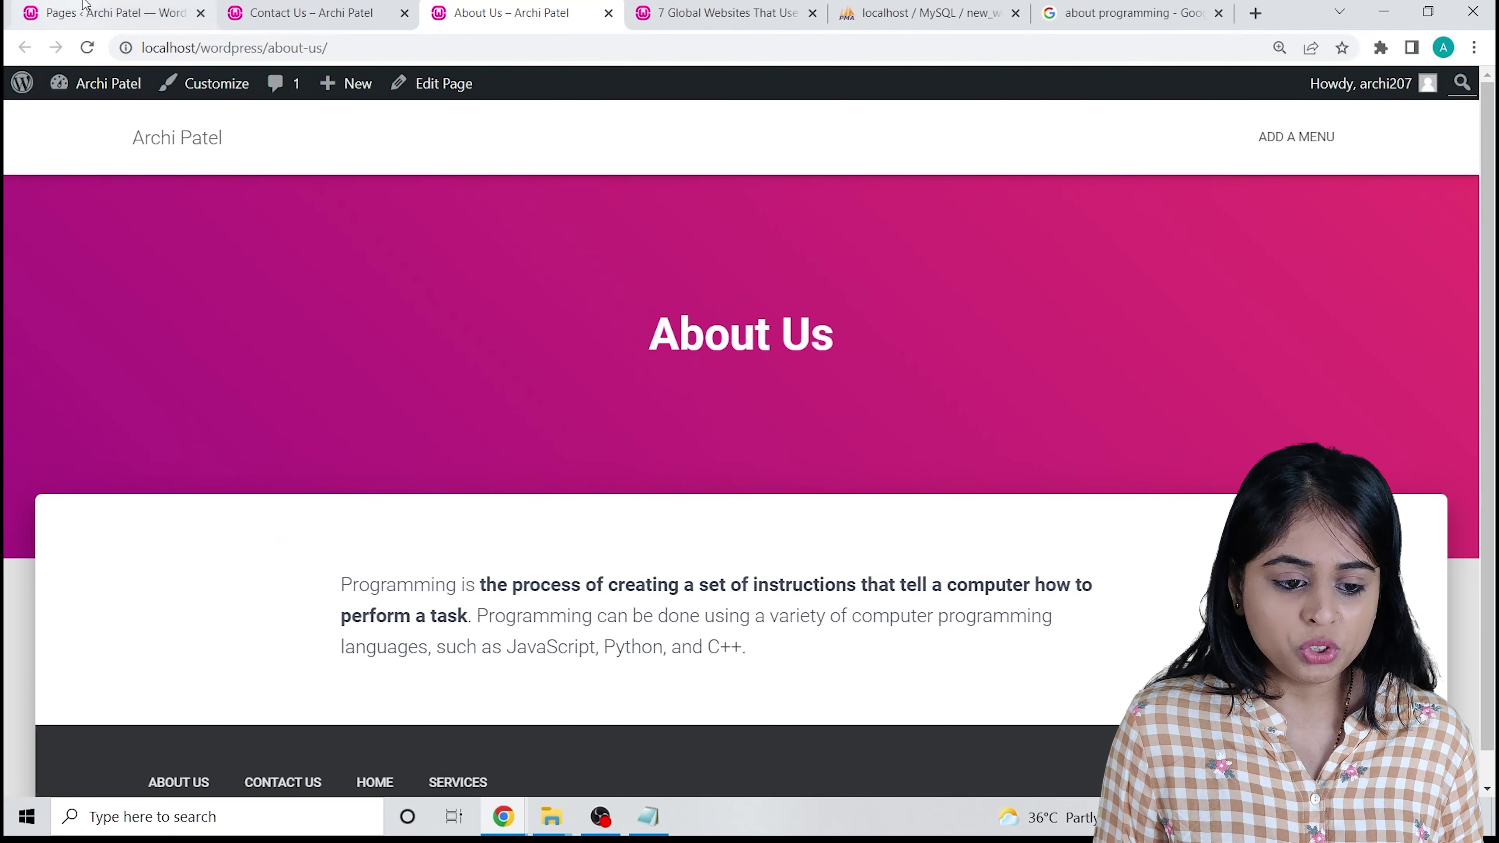
pyautogui.hotkey('ctrl', '1')
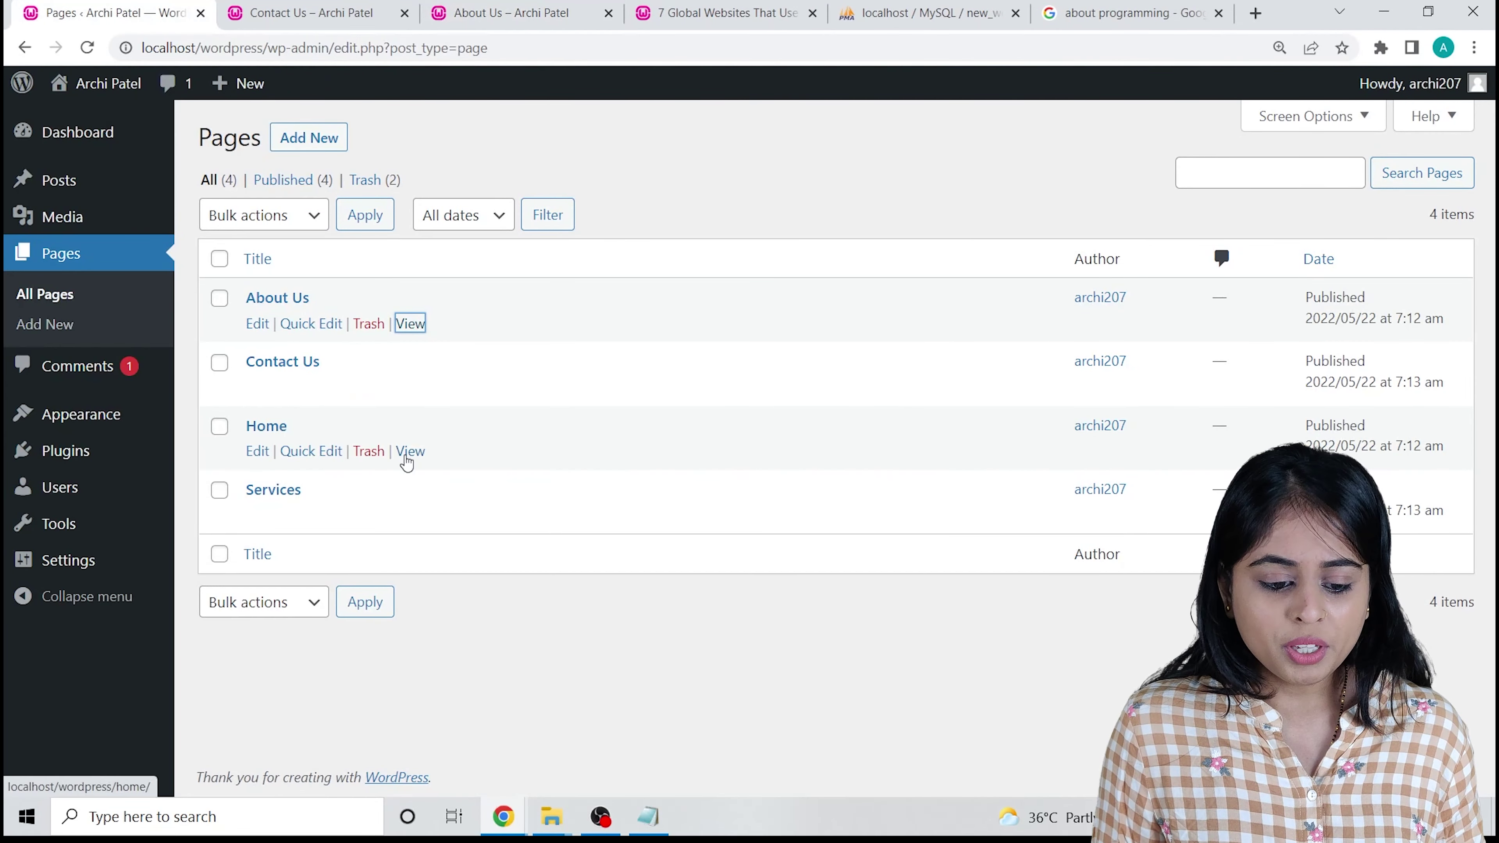
pyautogui.rightClick(409, 452)
pyautogui.click(443, 468)
pyautogui.rightClick(411, 515)
pyautogui.click(445, 529)
# Compare the Services, Home, About Us and Contact Us page previews.
pyautogui.hotkey('ctrl', '5')
pyautogui.click(571, 3)
pyautogui.click(448, 5)
pyautogui.click(286, 5)
pyautogui.click(460, 3)
pyautogui.click(548, 5)
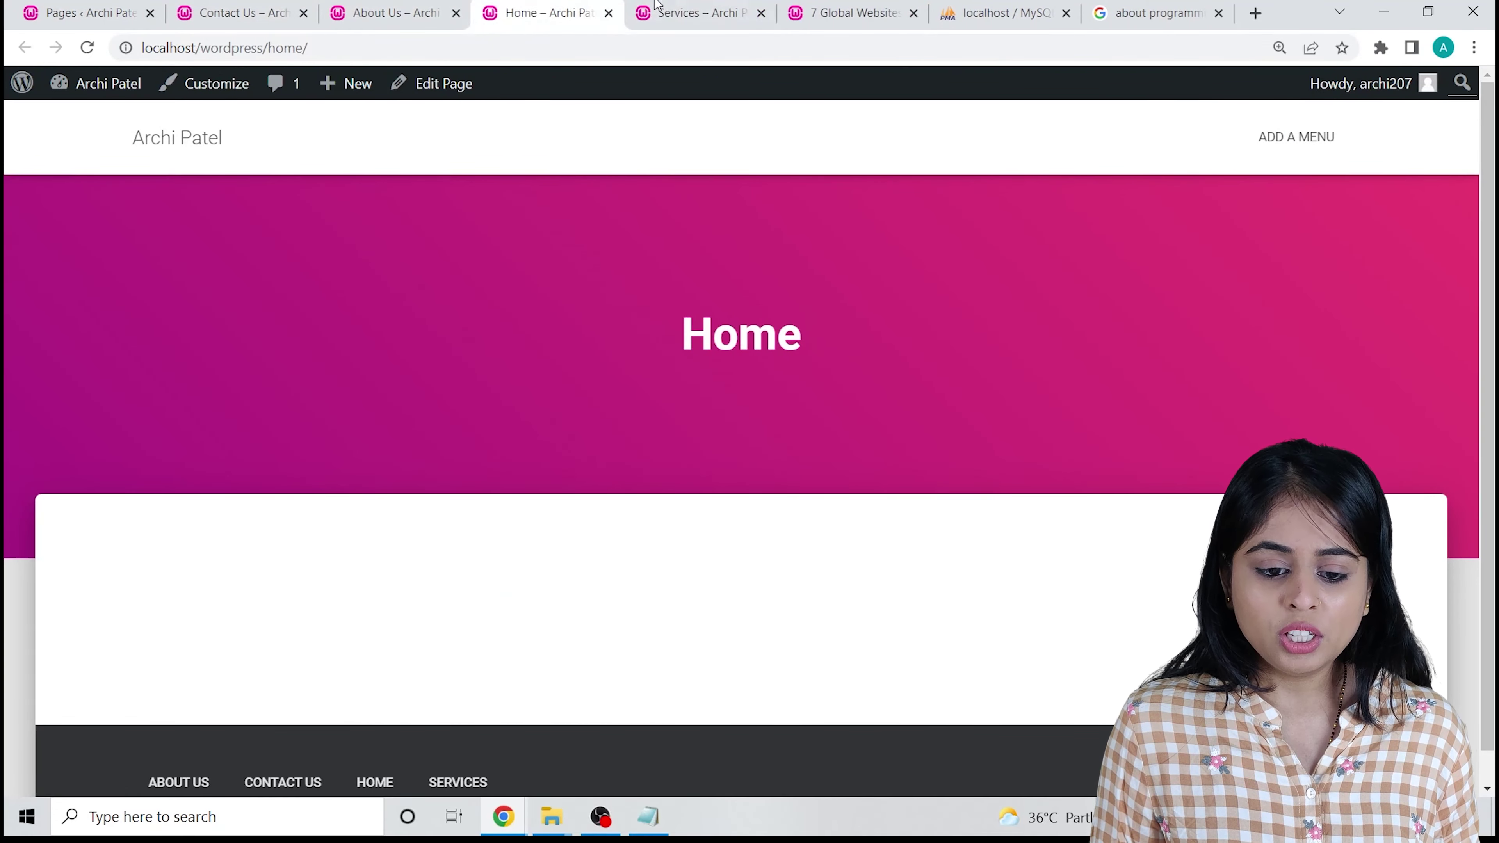
pyautogui.click(697, 6)
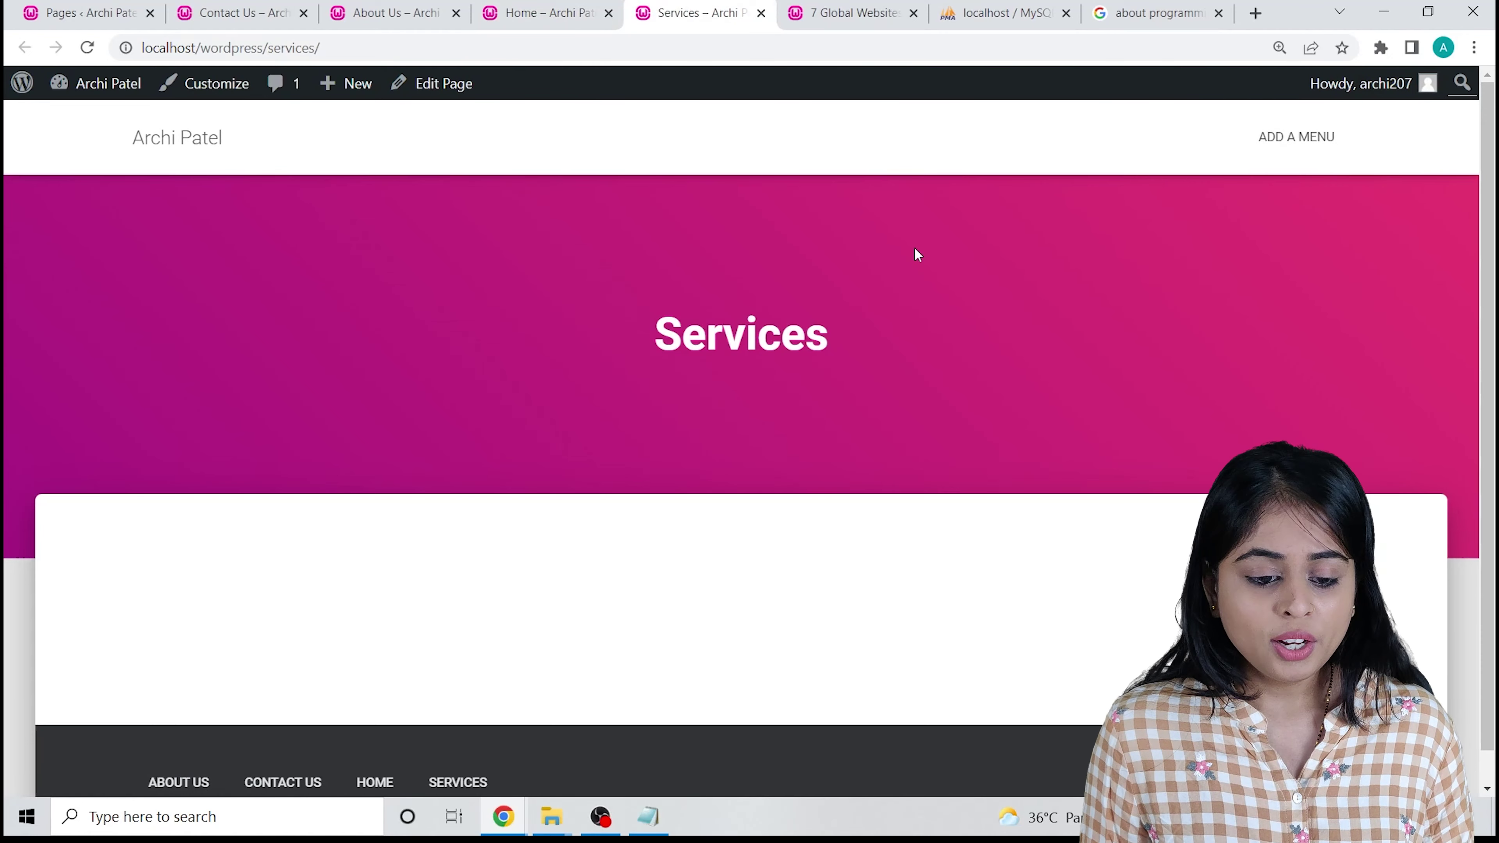
pyautogui.click(224, 11)
pyautogui.click(126, 11)
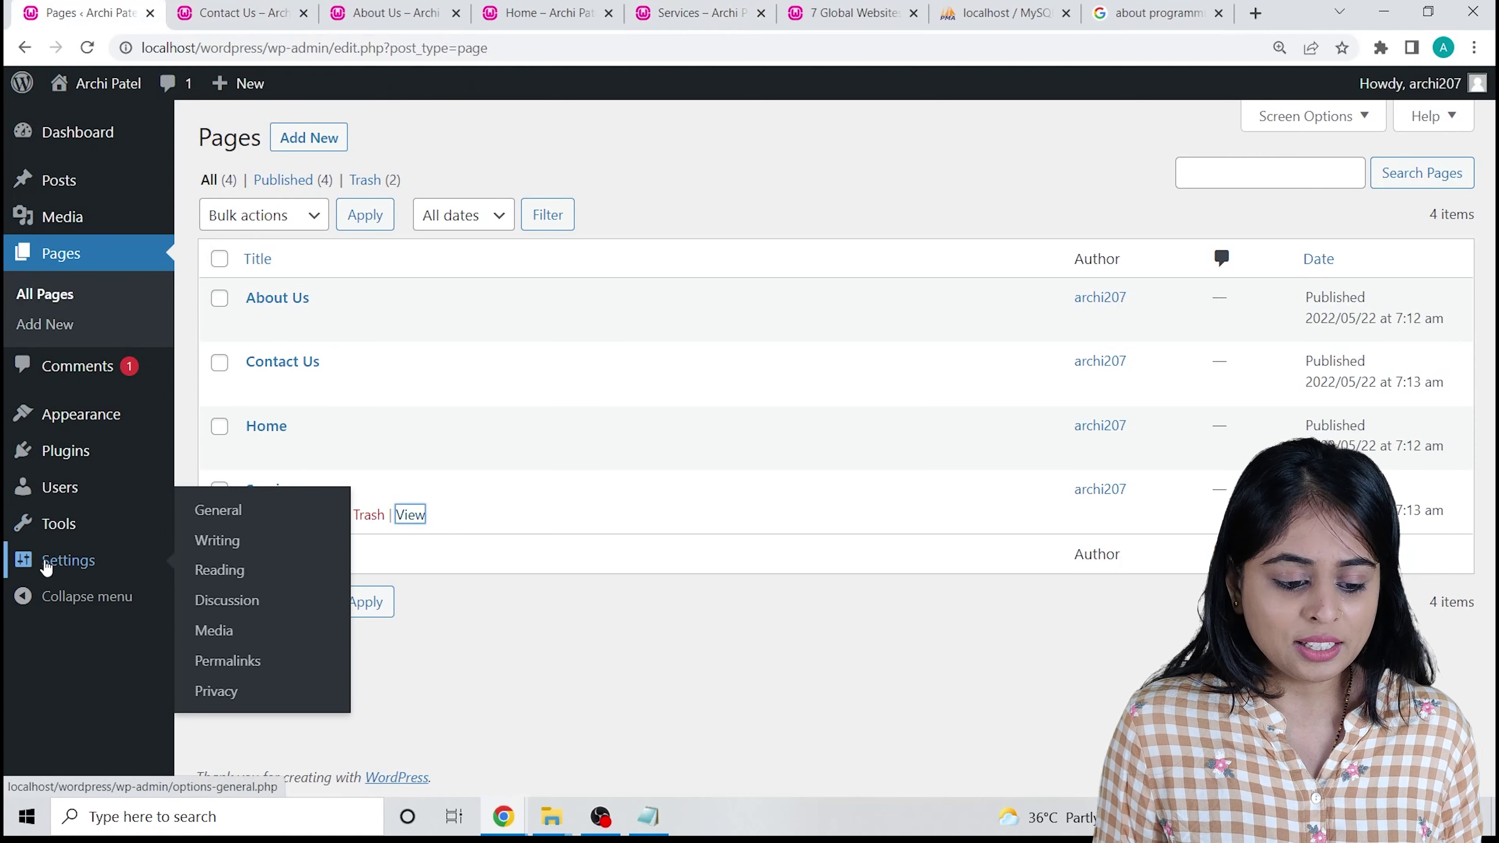
# Load the site homepage to check its latest-posts feed, then close the preview tabs.
pyautogui.click(338, 8)
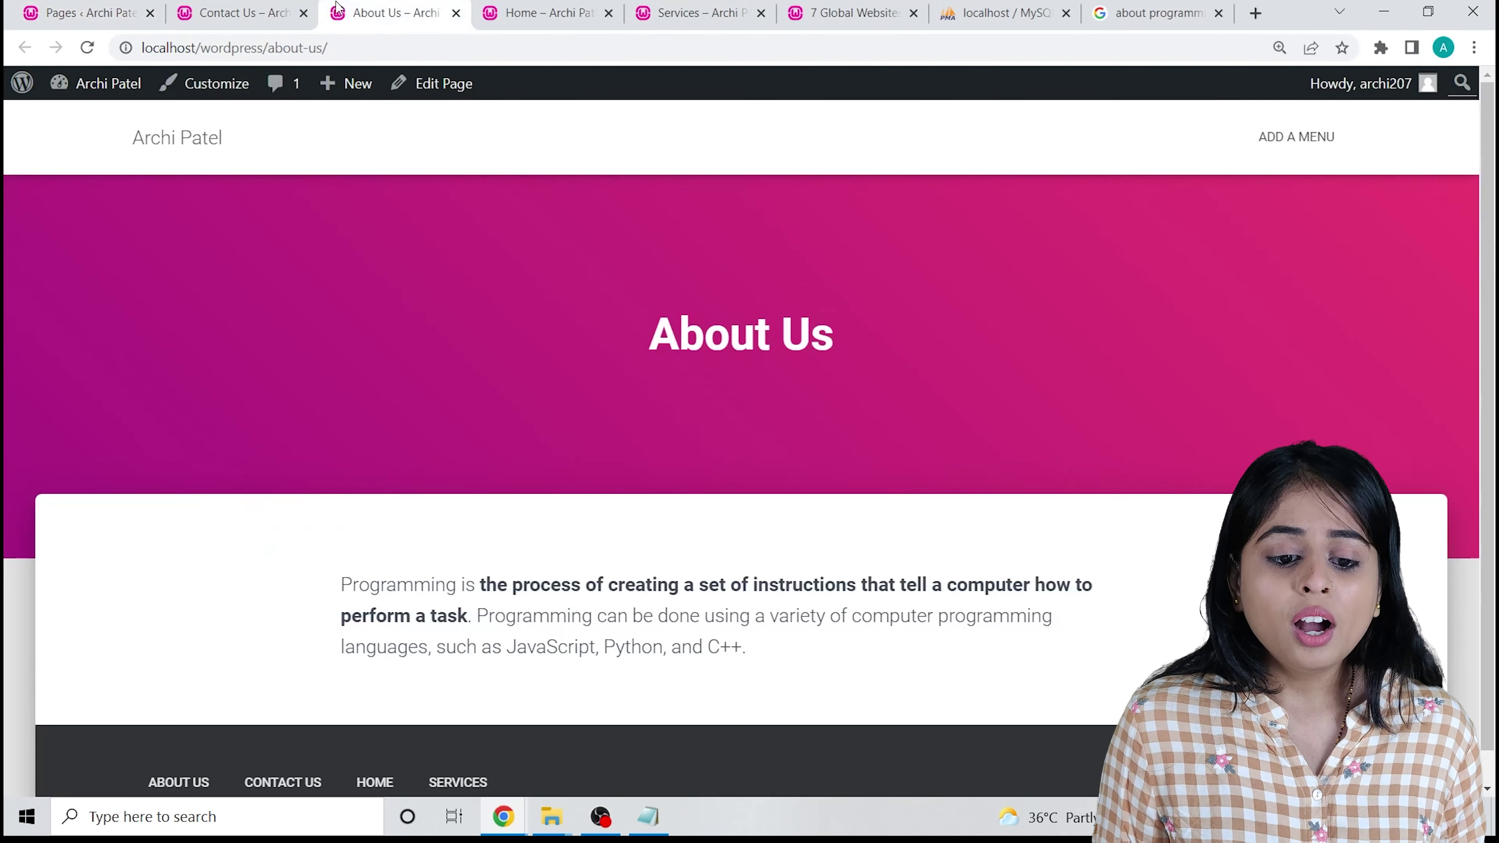
pyautogui.click(181, 143)
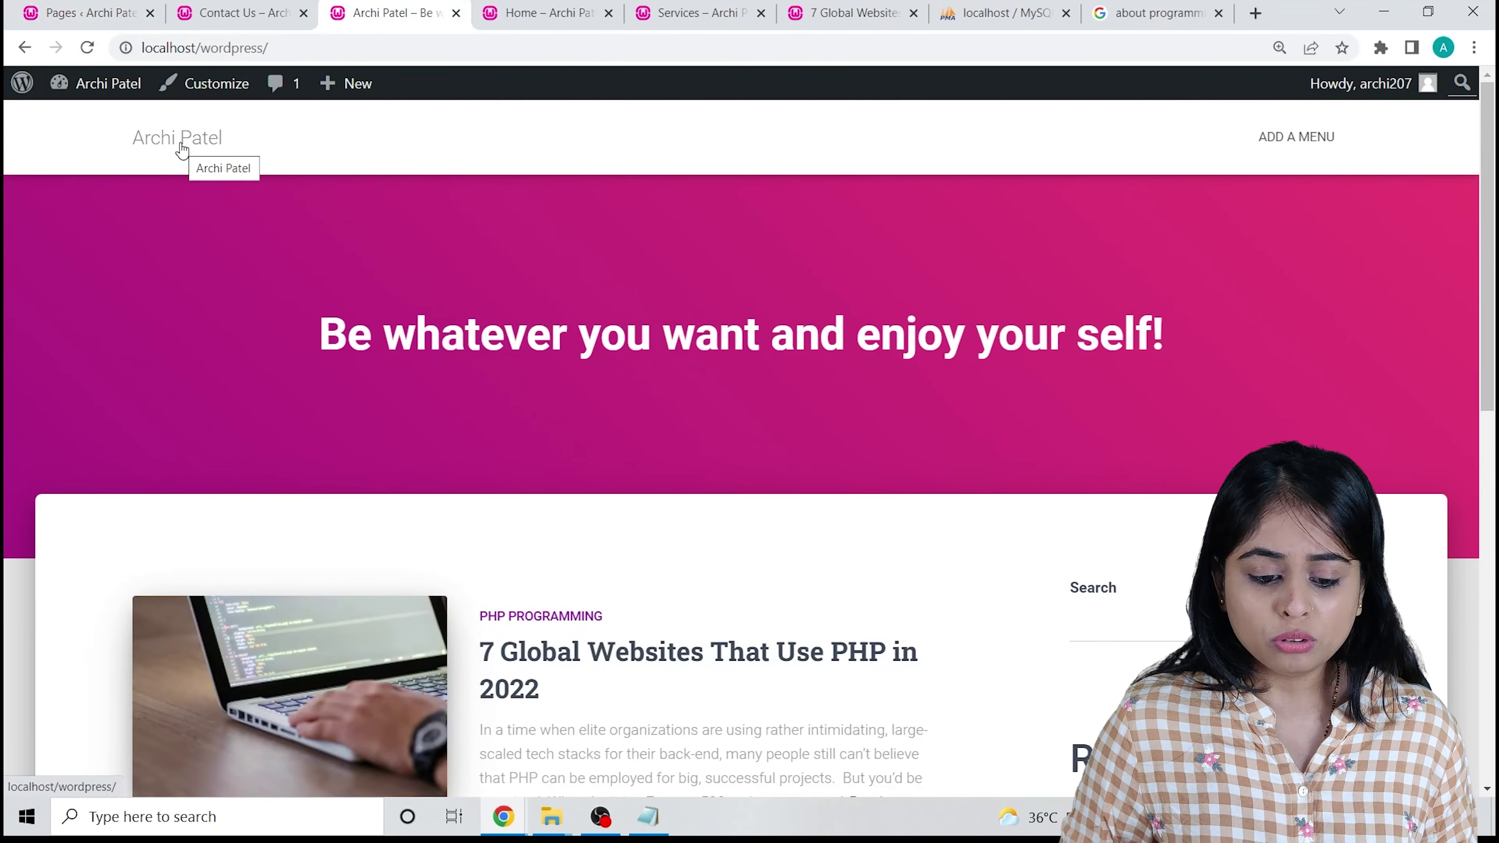
pyautogui.scroll(-10, 455, 361)
pyautogui.scroll(10, 311, 502)
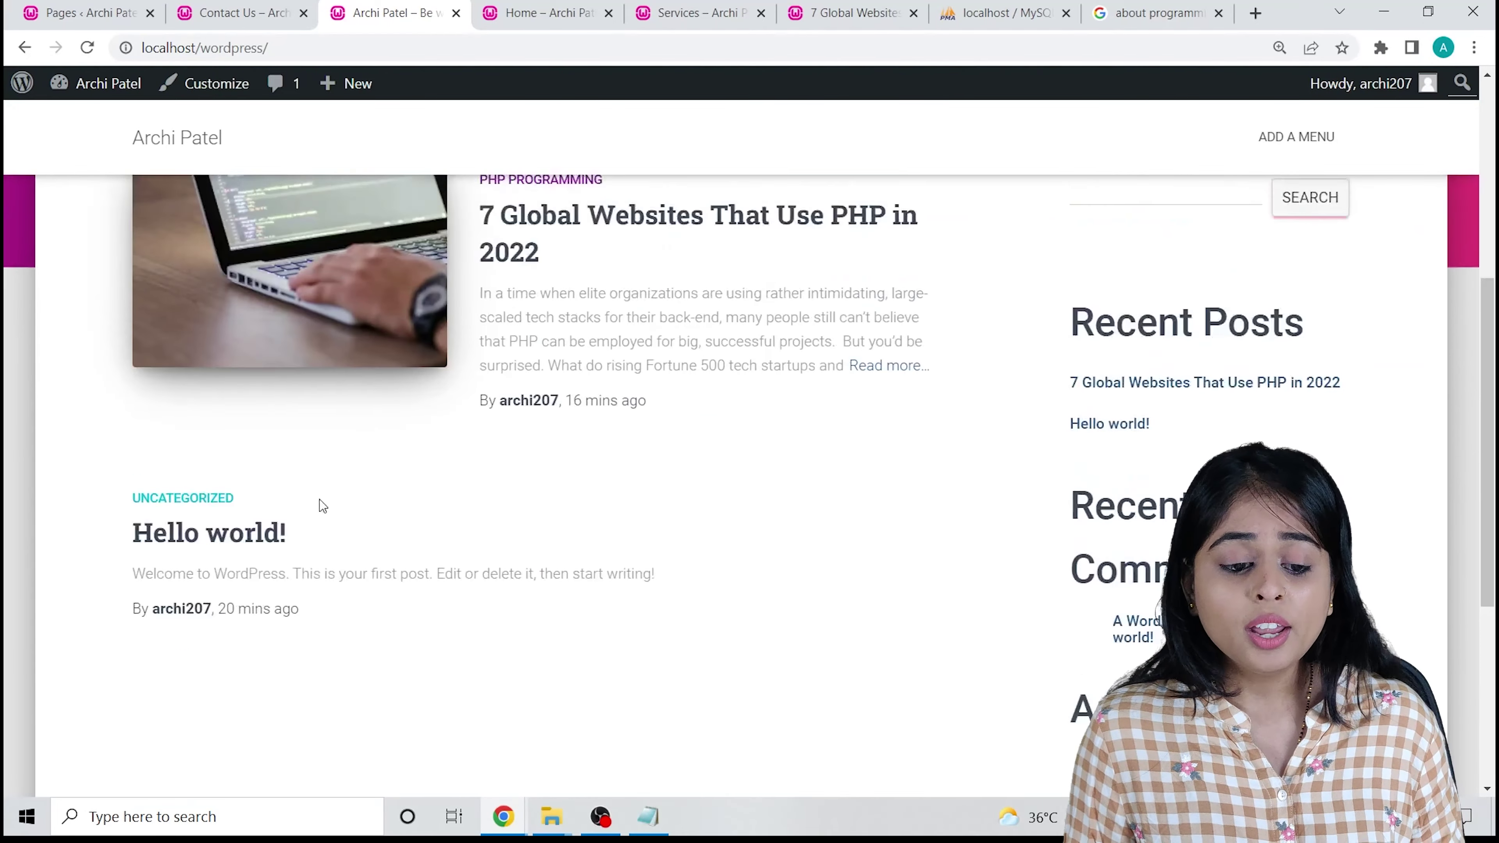
pyautogui.scroll(-2, 317, 531)
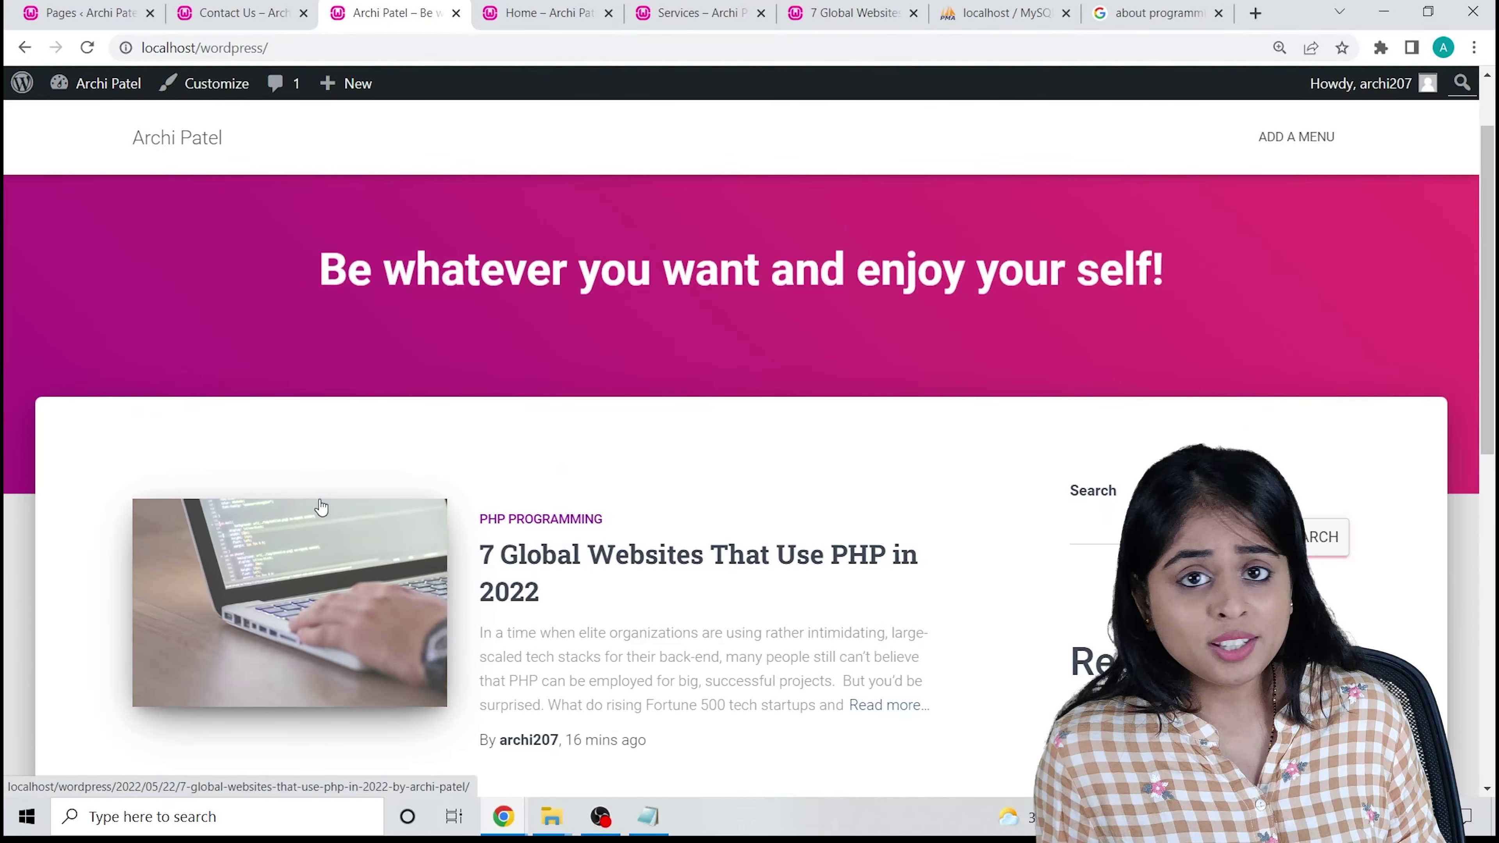
pyautogui.scroll(2, 321, 507)
pyautogui.hotkey('ctrl', 'Tab')
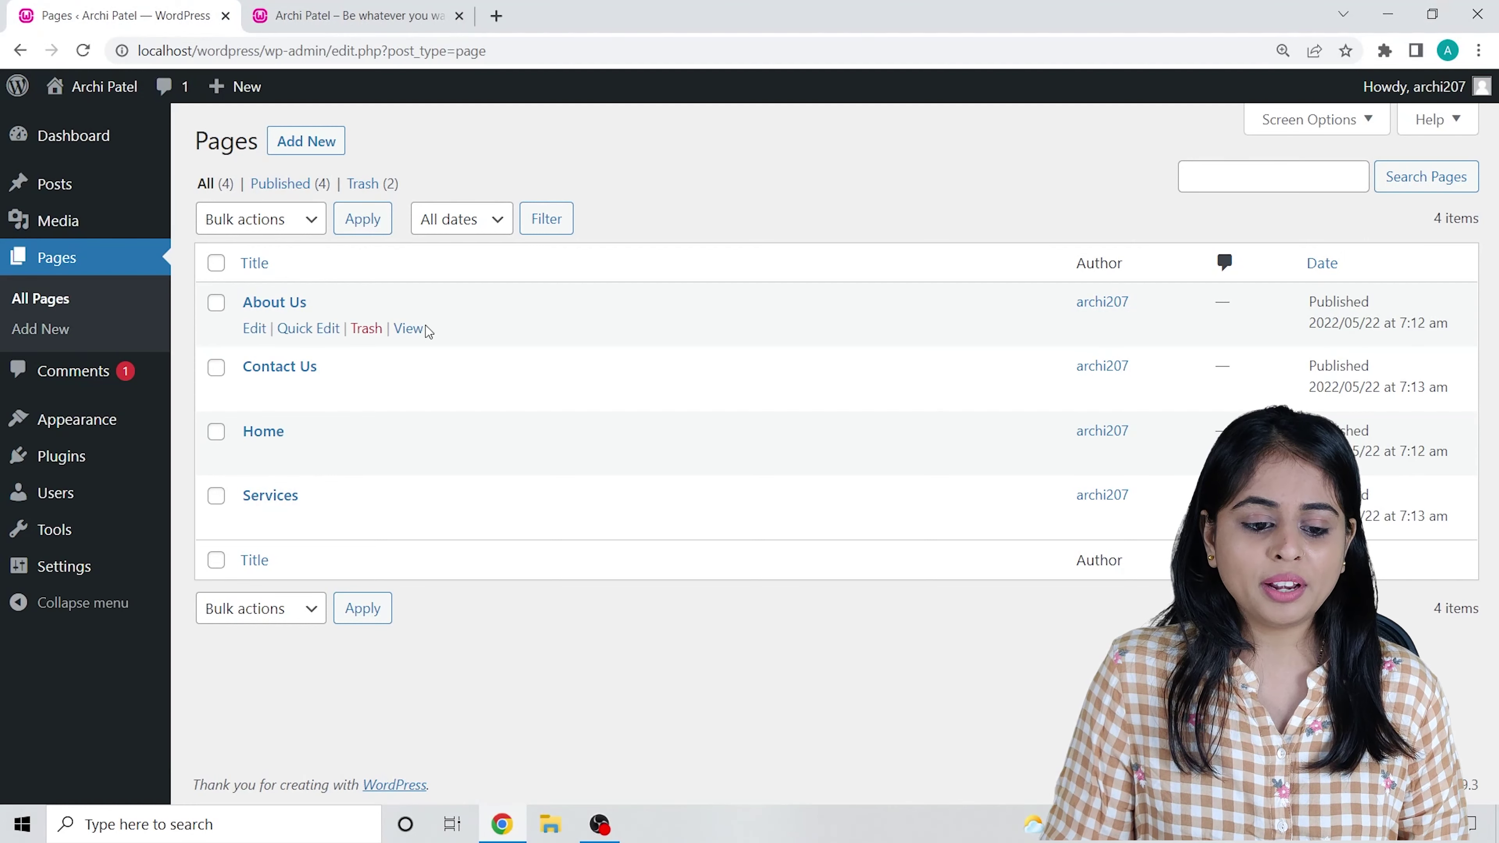
# Open About Us, Contact Us, Home and Services each in a new tab.
pyautogui.rightClick(408, 328)
pyautogui.click(441, 340)
pyautogui.click(358, 7)
pyautogui.click(197, 7)
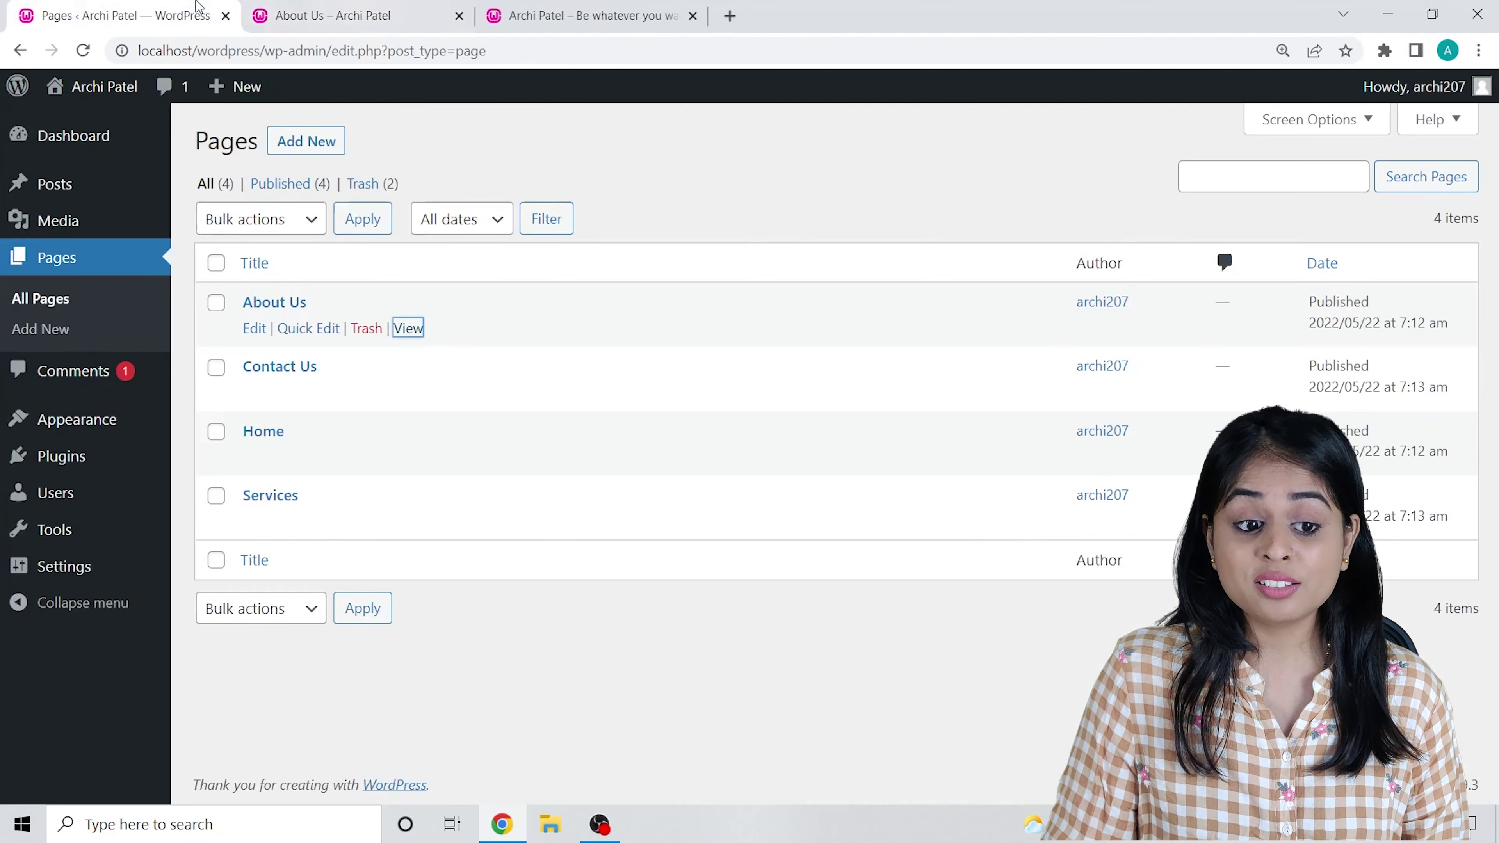
pyautogui.rightClick(408, 393)
pyautogui.click(449, 409)
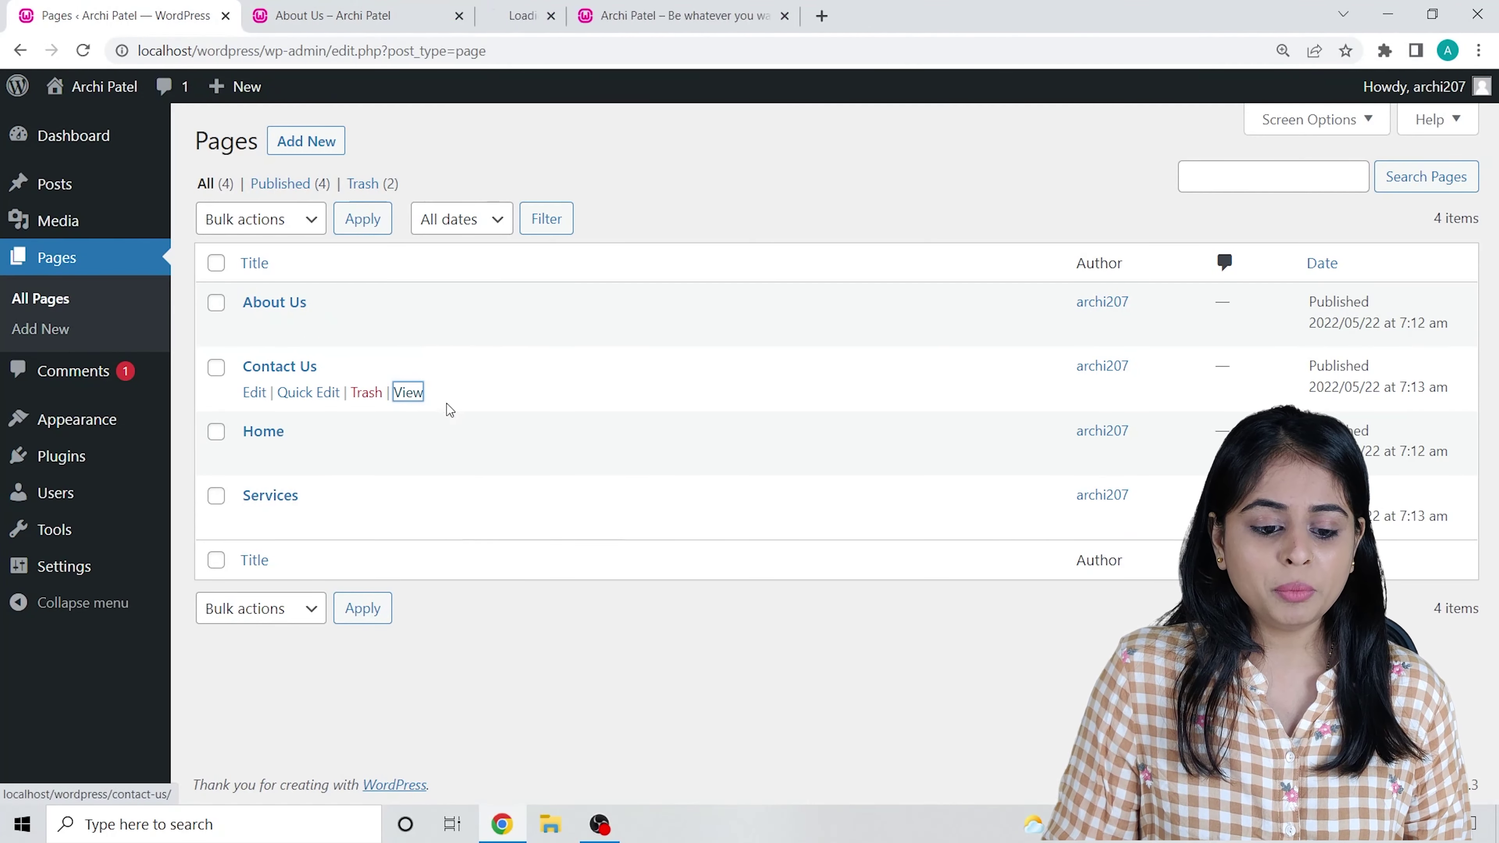
pyautogui.rightClick(408, 456)
pyautogui.click(466, 467)
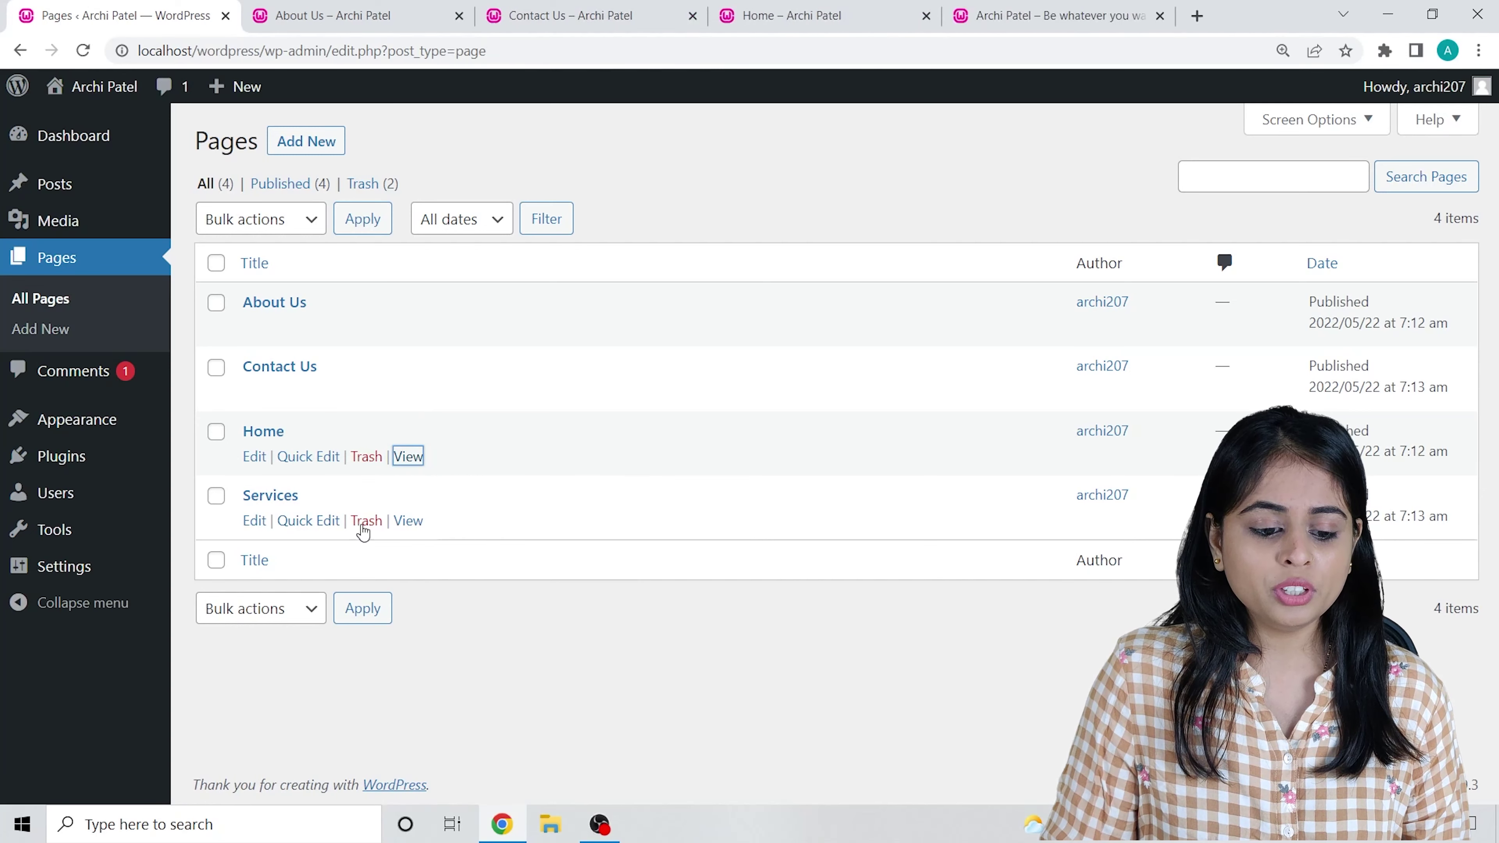
pyautogui.rightClick(415, 521)
pyautogui.click(461, 535)
# Cycle through the four page tabs, ending on the site homepage.
pyautogui.click(295, 10)
pyautogui.click(472, 9)
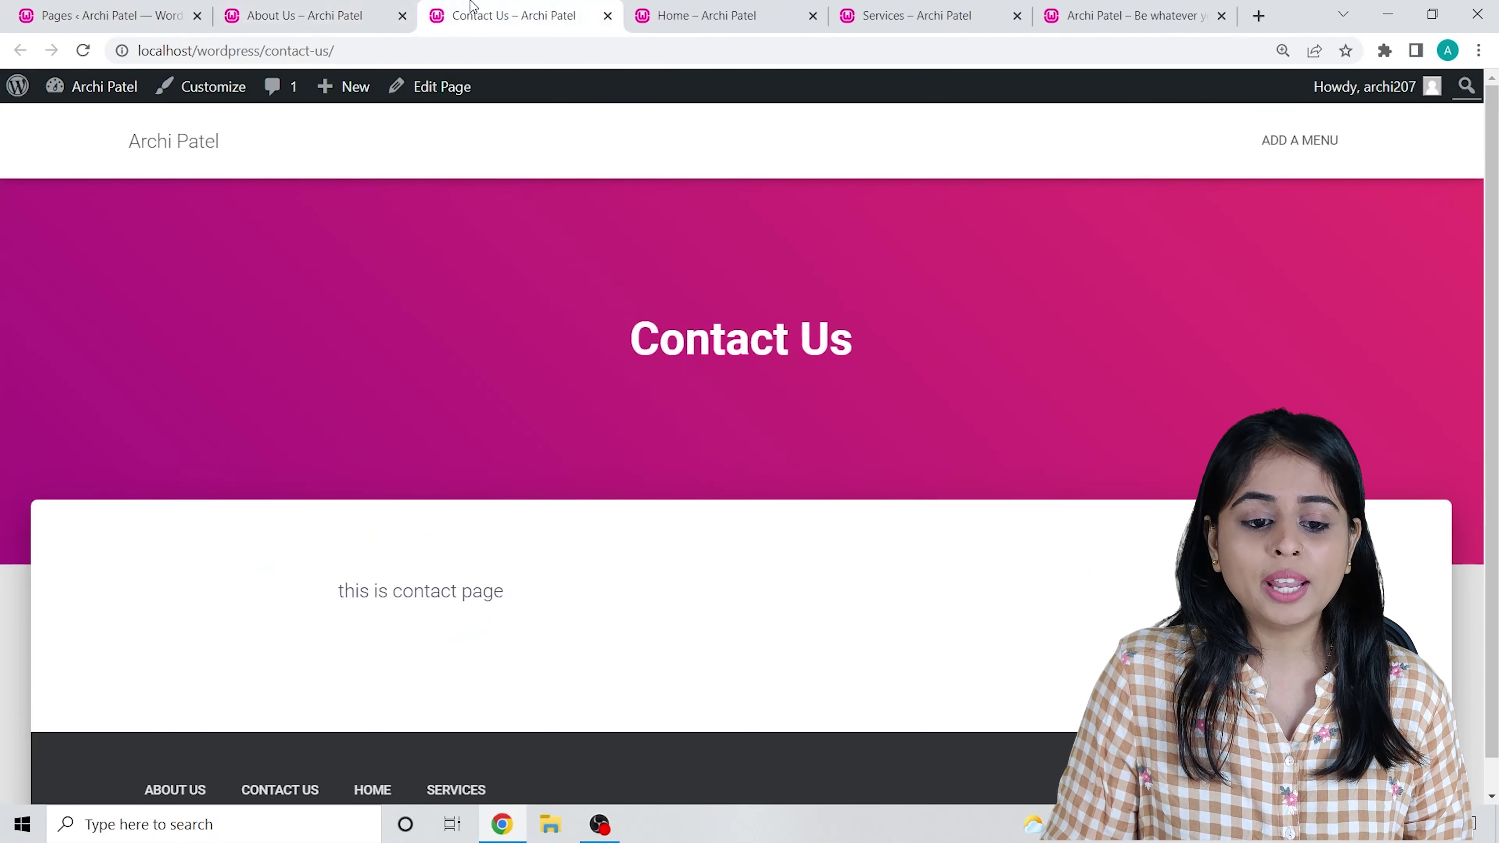
pyautogui.click(664, 9)
pyautogui.click(907, 7)
pyautogui.click(1140, 13)
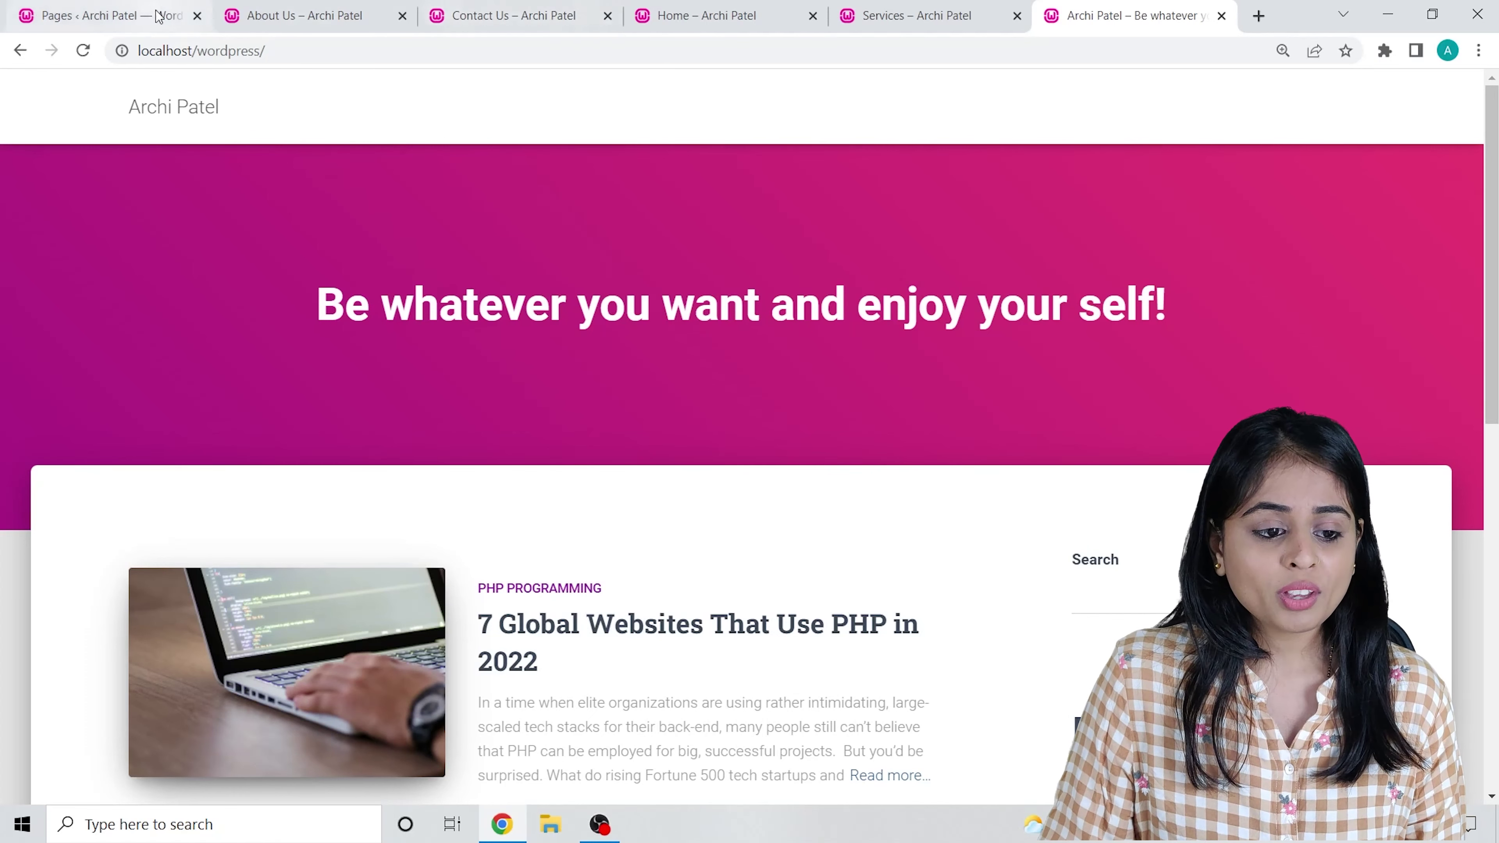
# Open Appearance > Menus in the admin tab.
pyautogui.click(103, 15)
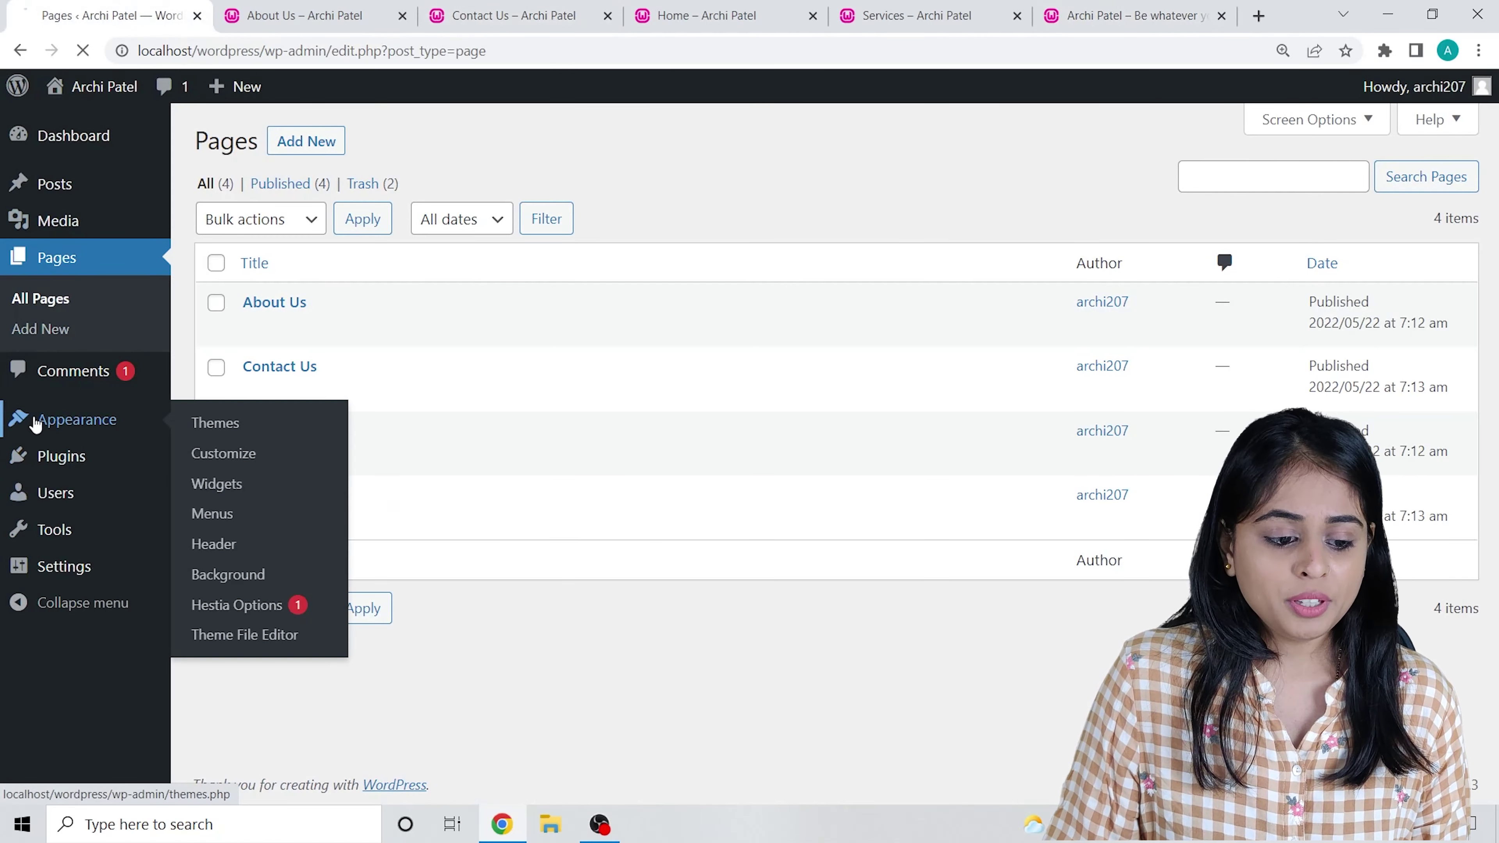
pyautogui.click(29, 425)
pyautogui.click(41, 482)
pyautogui.scroll(-1, 781, 477)
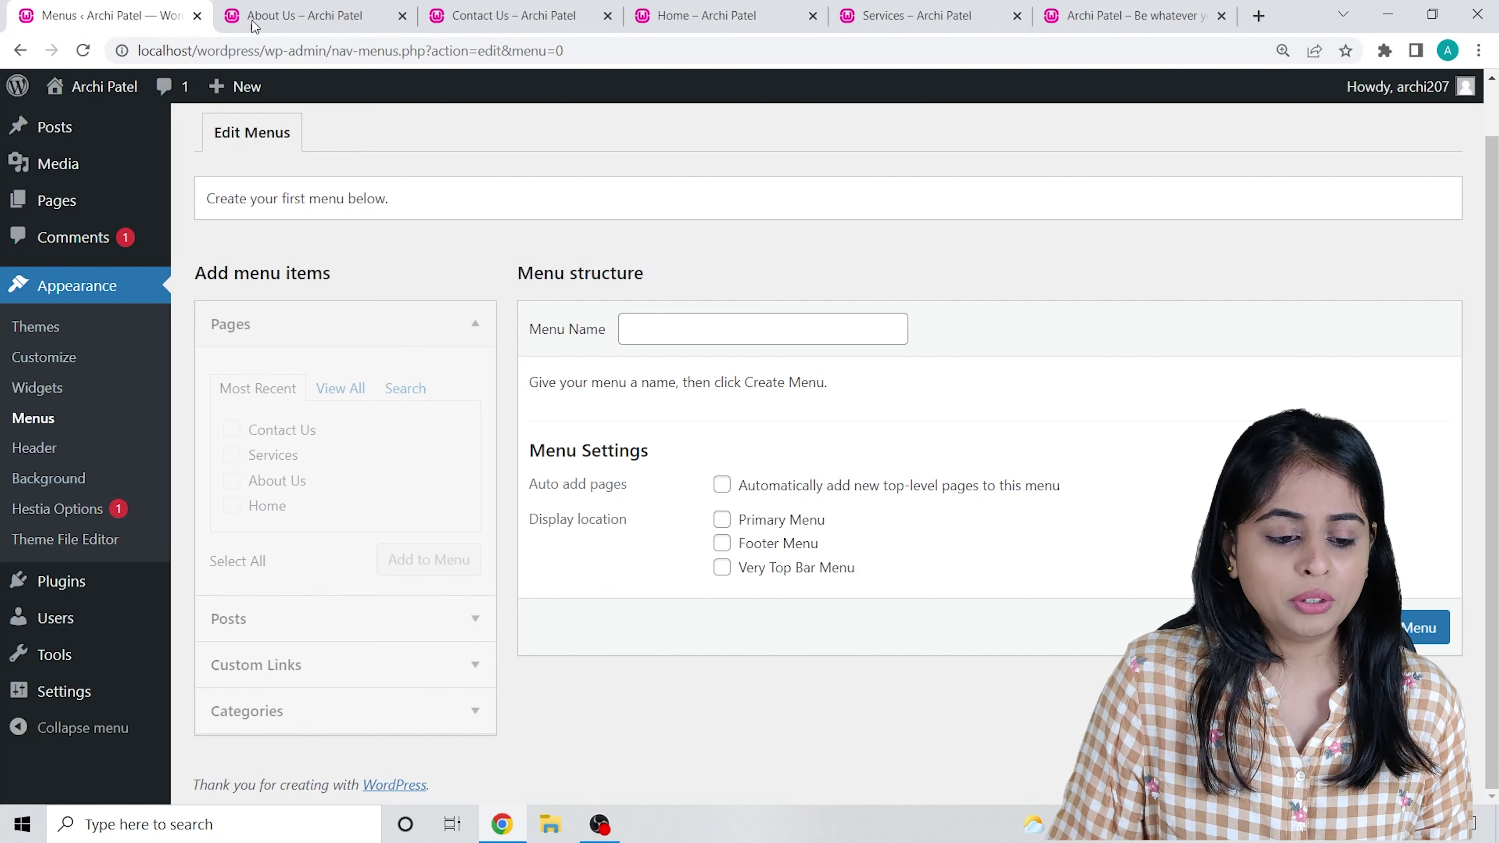
# Load the site homepage in the About Us tab.
pyautogui.click(265, 18)
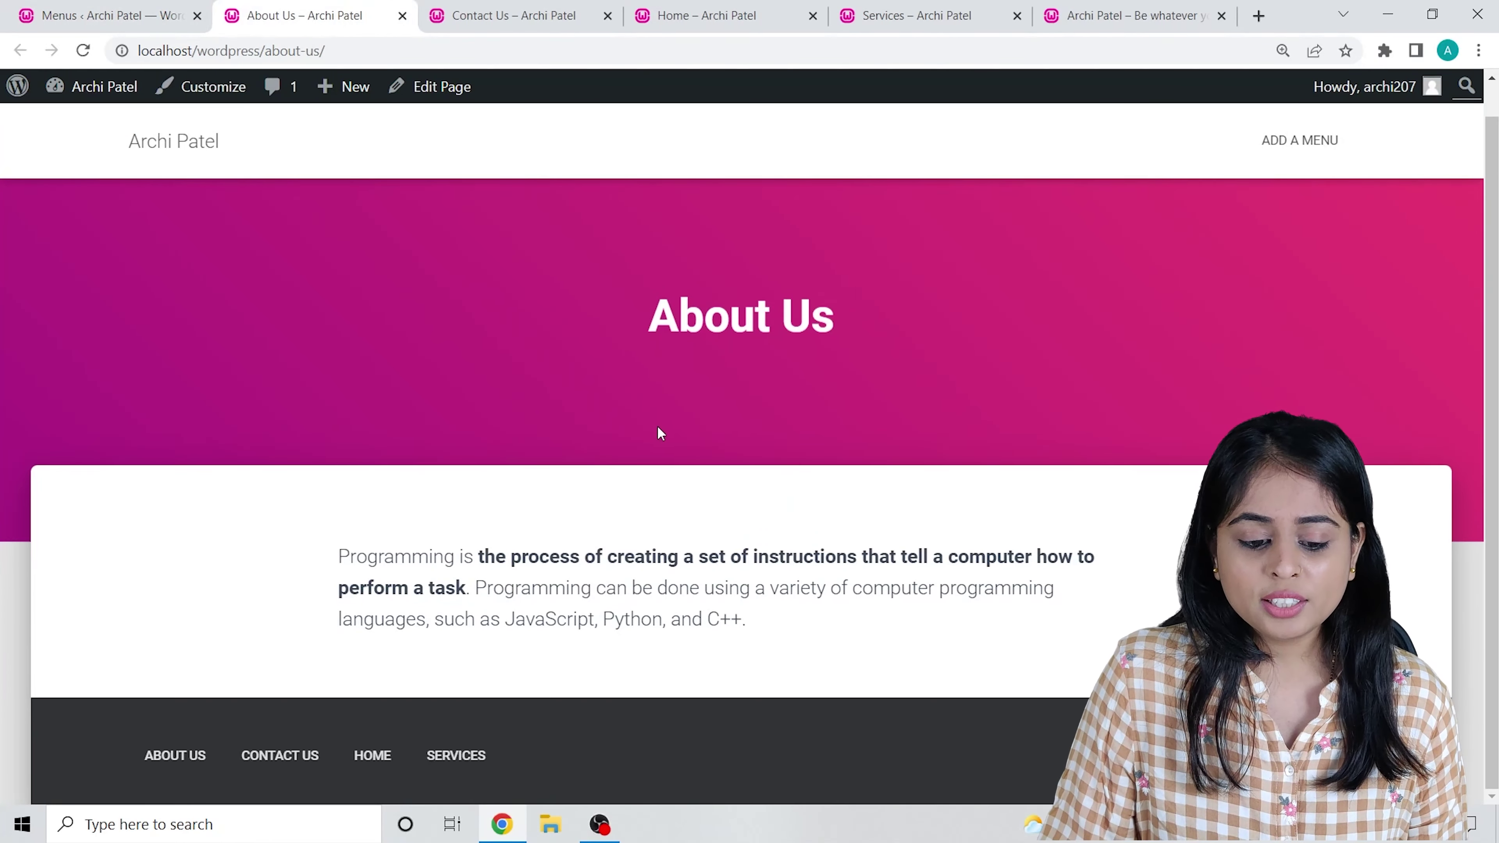
pyautogui.click(201, 155)
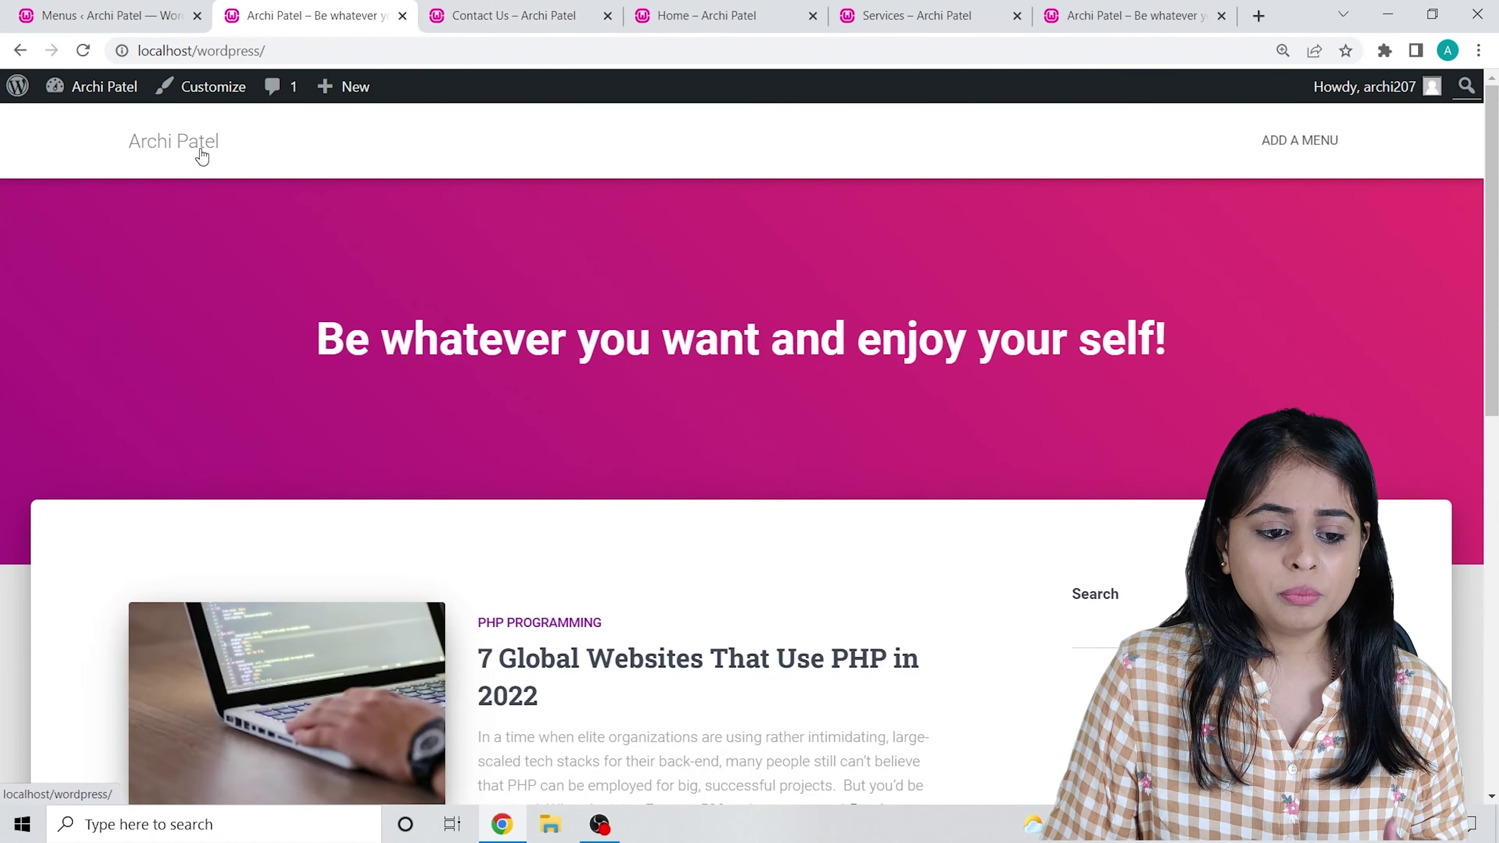
pyautogui.scroll(-5, 262, 380)
# Look over the front page, then return to the still-empty Menus screen.
pyautogui.scroll(-8, 315, 378)
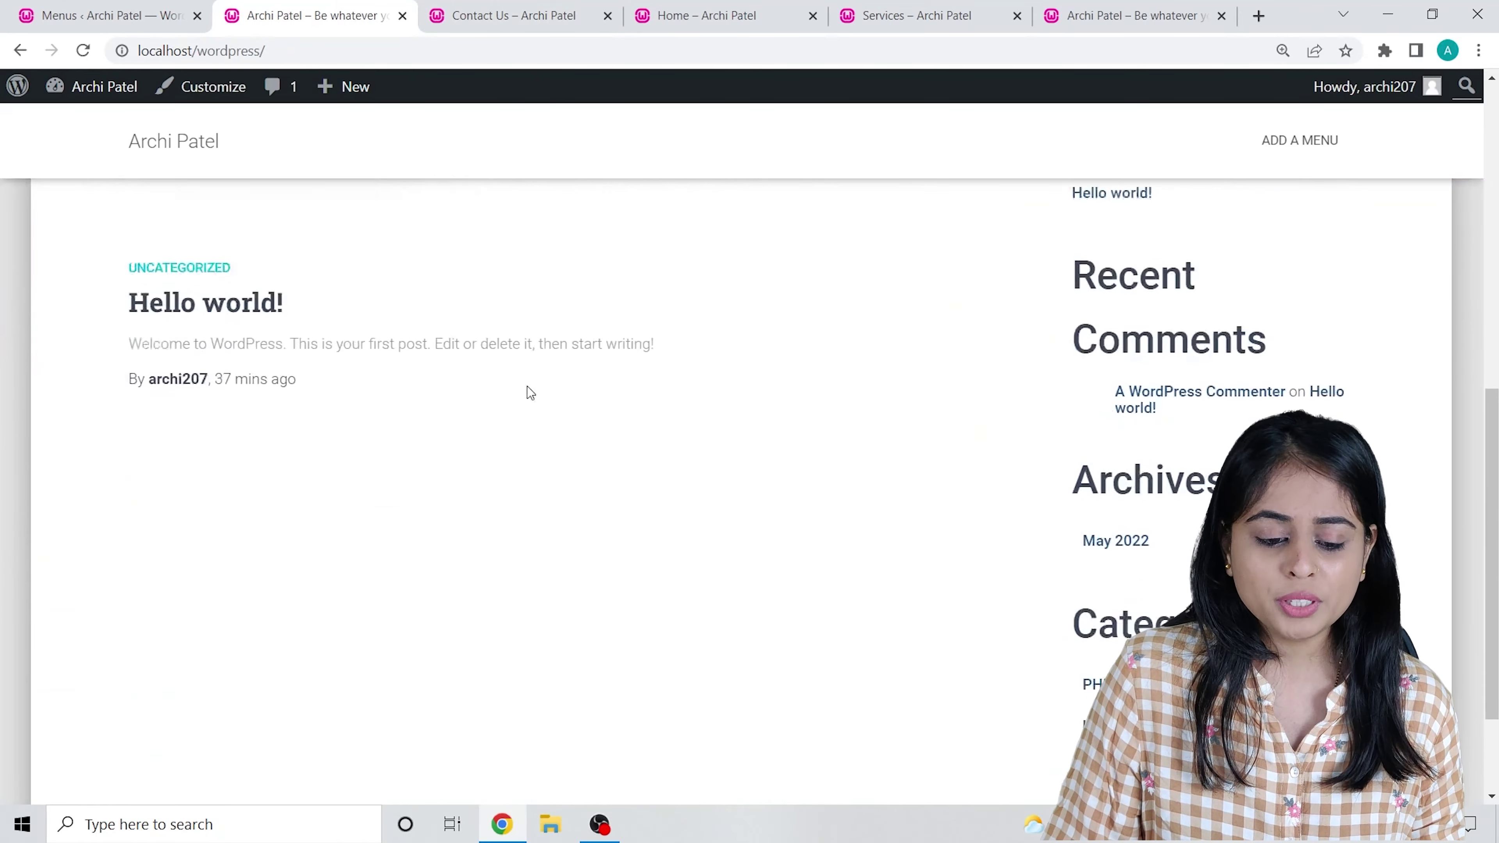
pyautogui.scroll(11, 368, 348)
pyautogui.scroll(2, 601, 404)
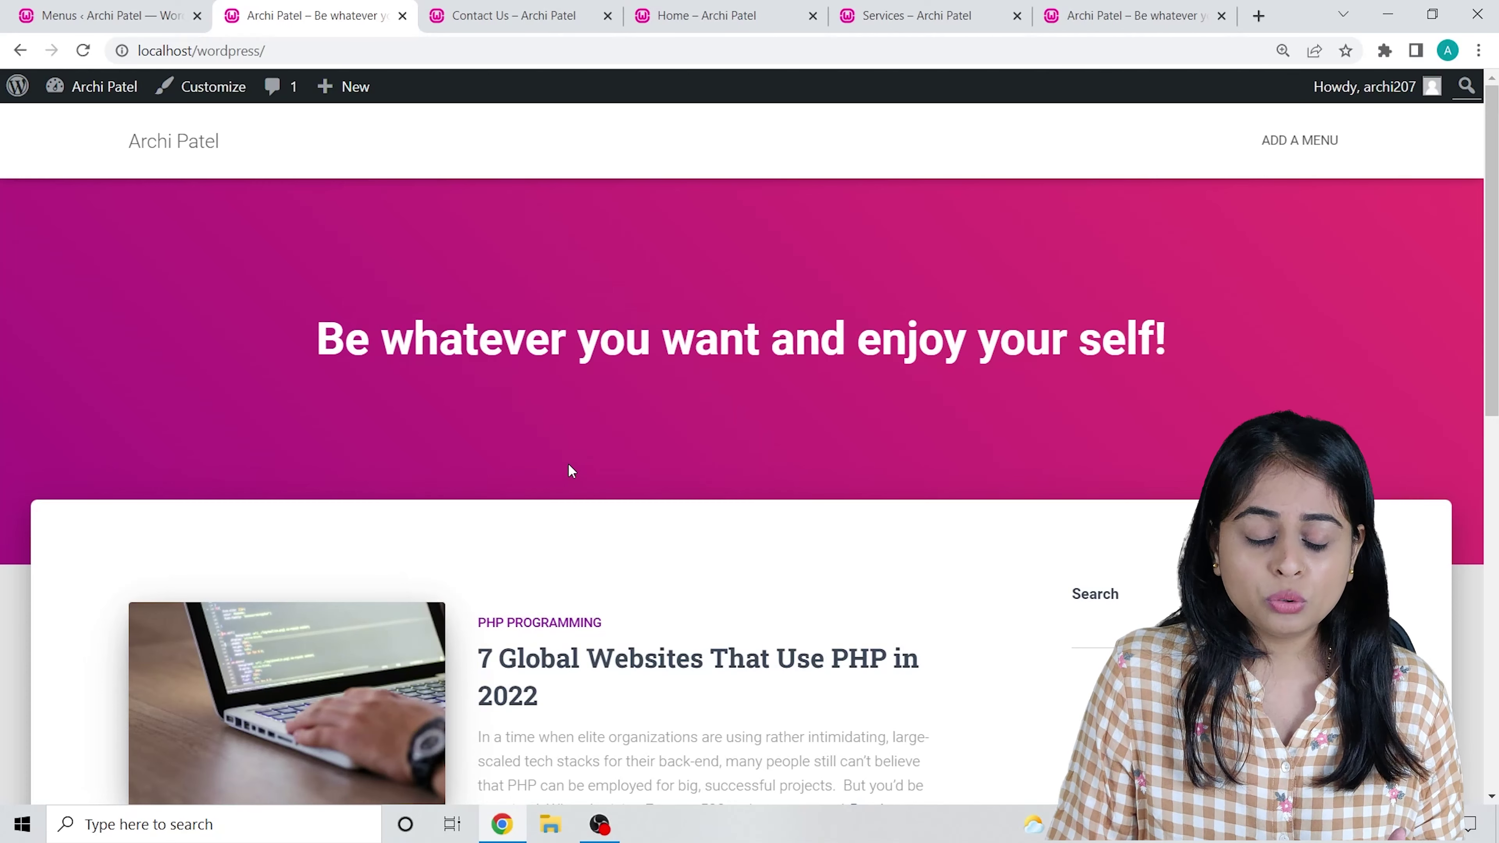
pyautogui.click(88, 15)
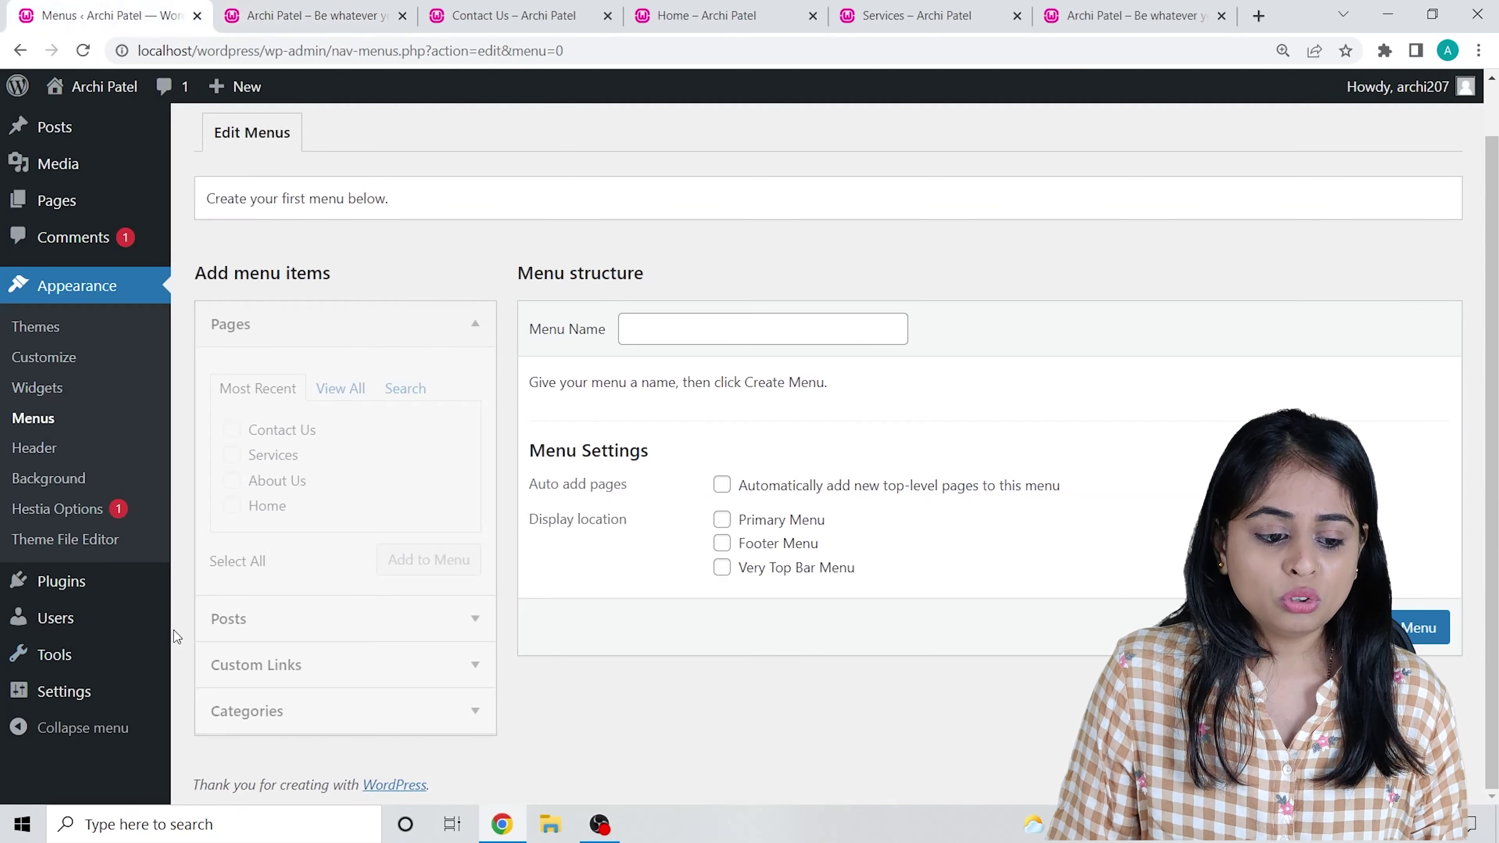
pyautogui.scroll(1, 705, 606)
pyautogui.scroll(-1, 378, 679)
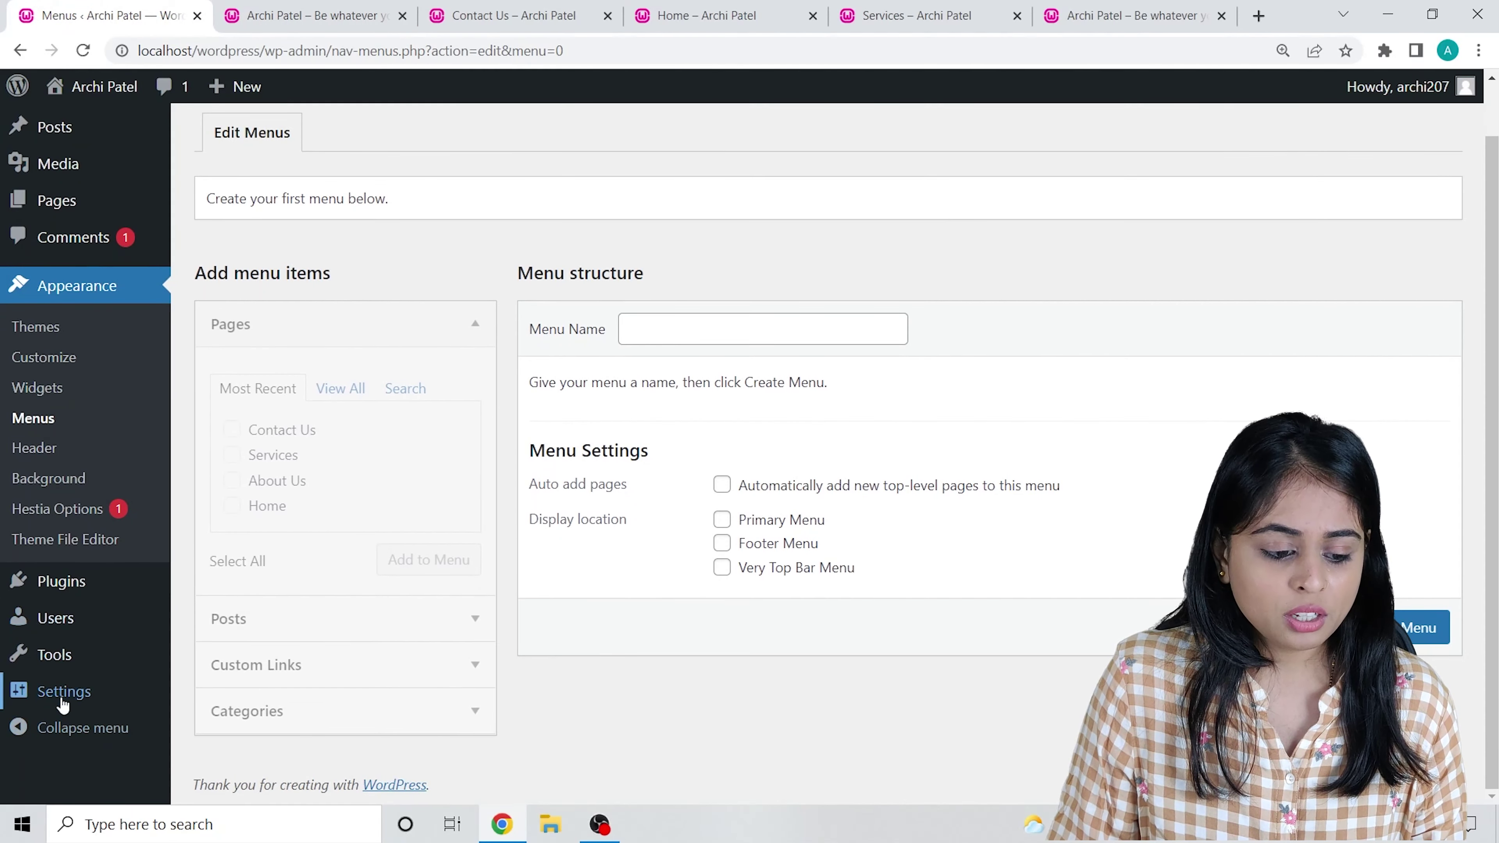
# In Reading Settings, make Home the static homepage and Services the posts page, then save.
pyautogui.click(61, 693)
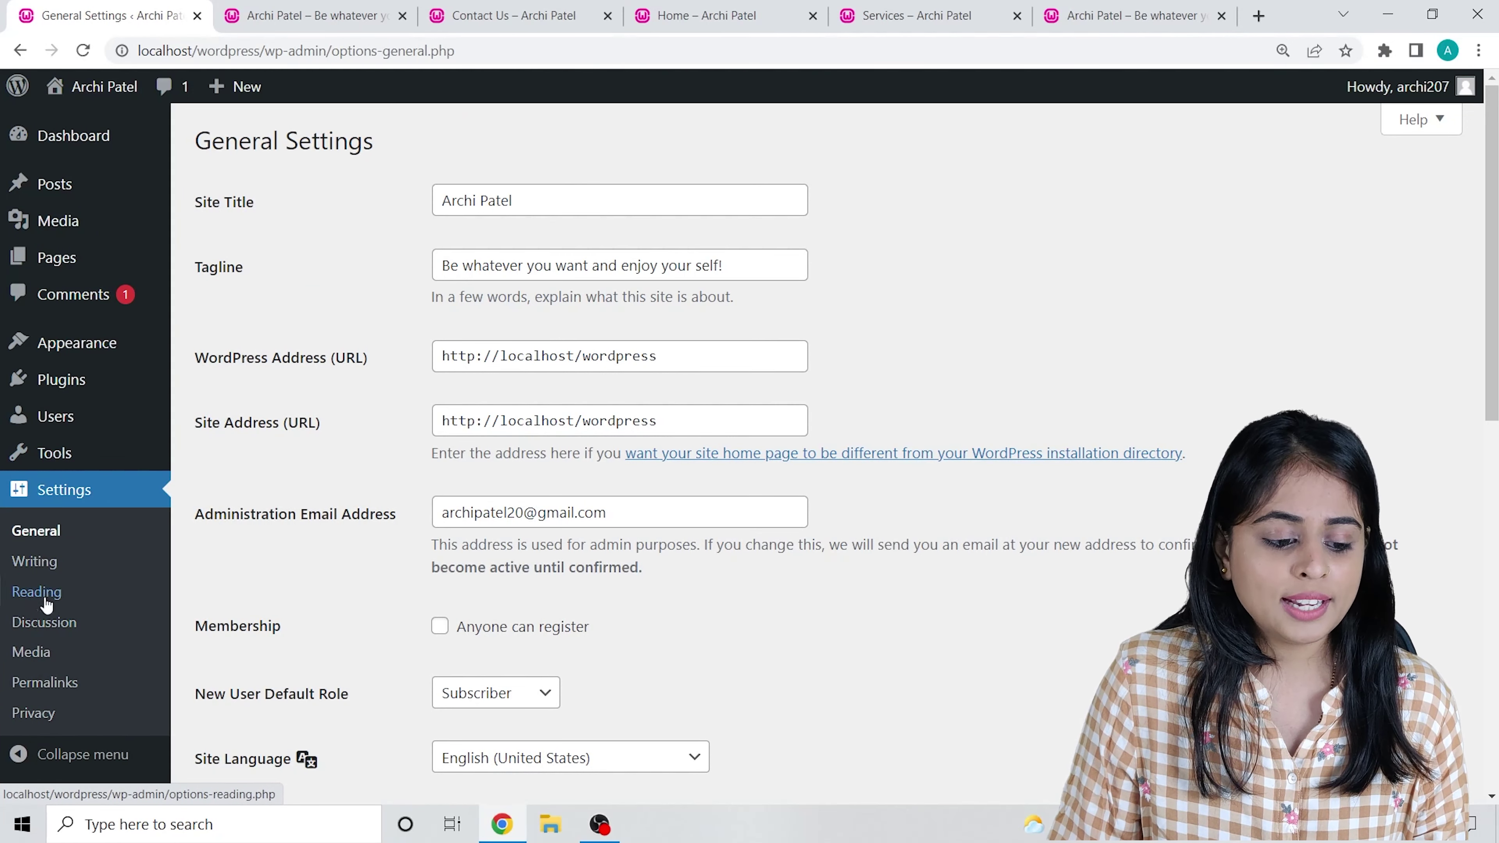
pyautogui.click(31, 601)
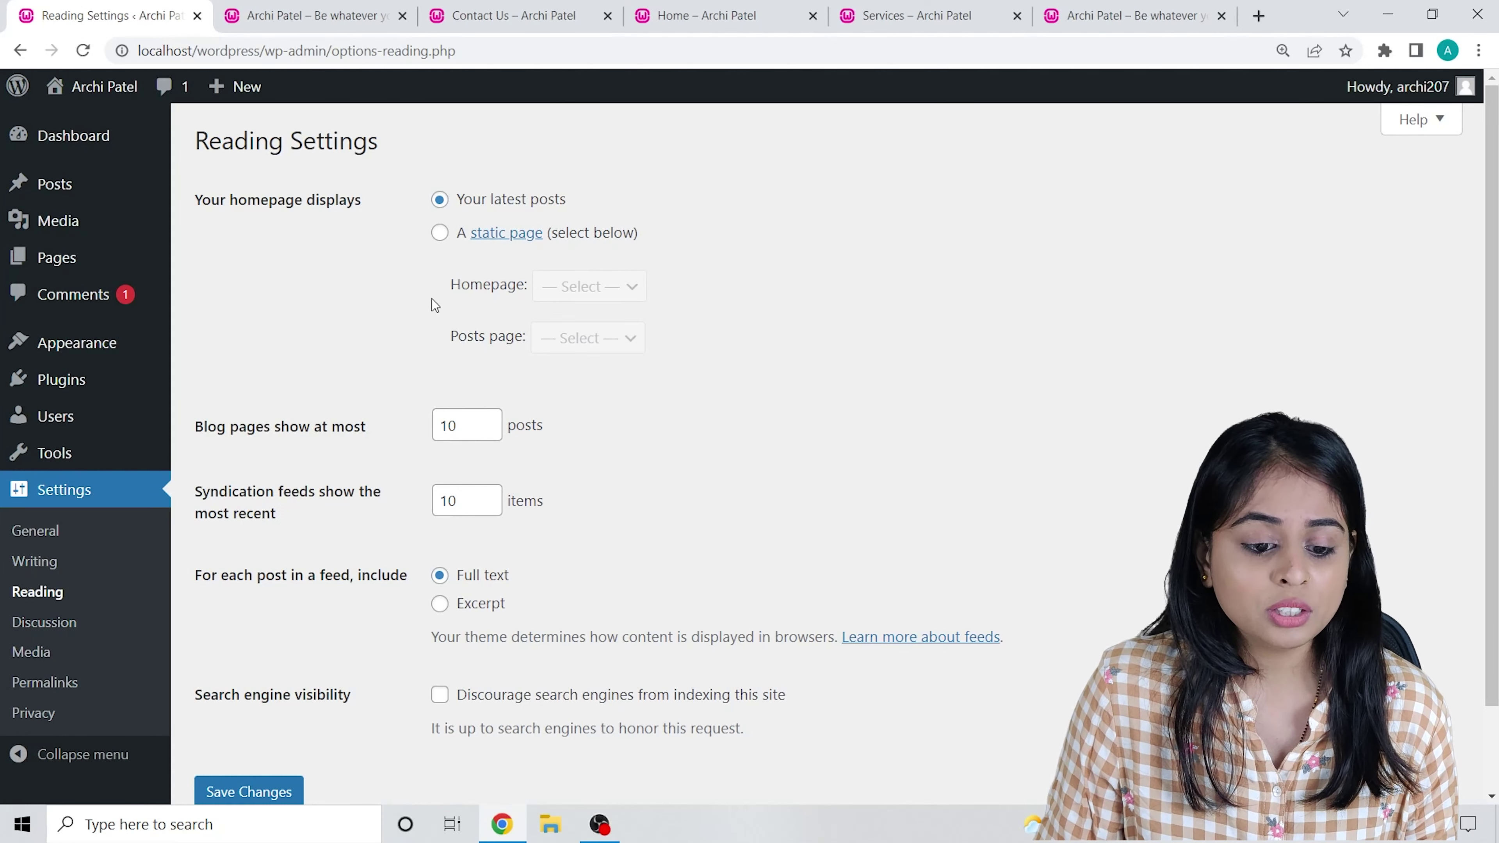
pyautogui.click(441, 235)
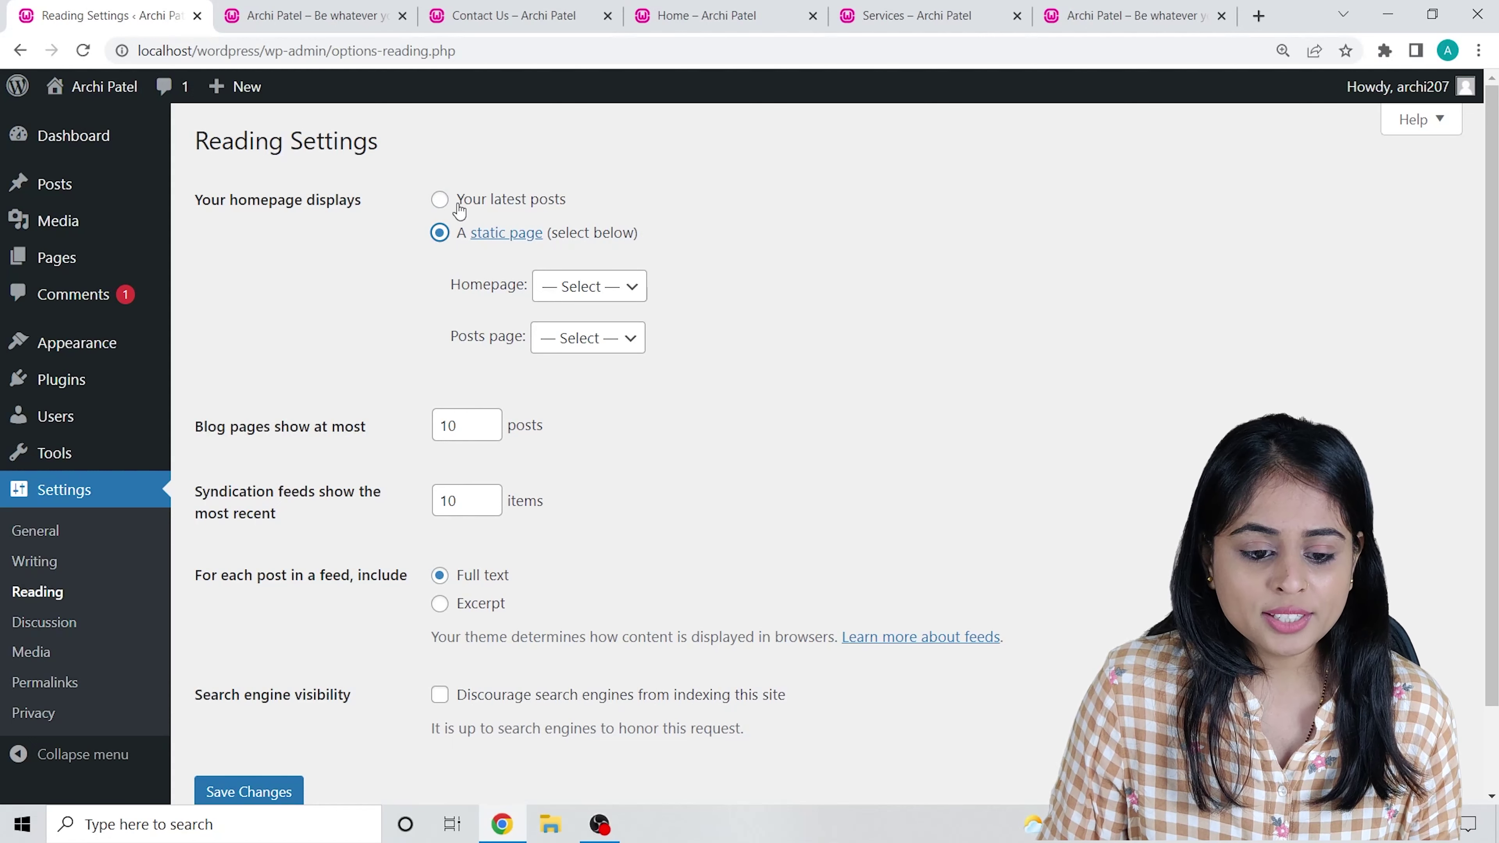
pyautogui.click(560, 287)
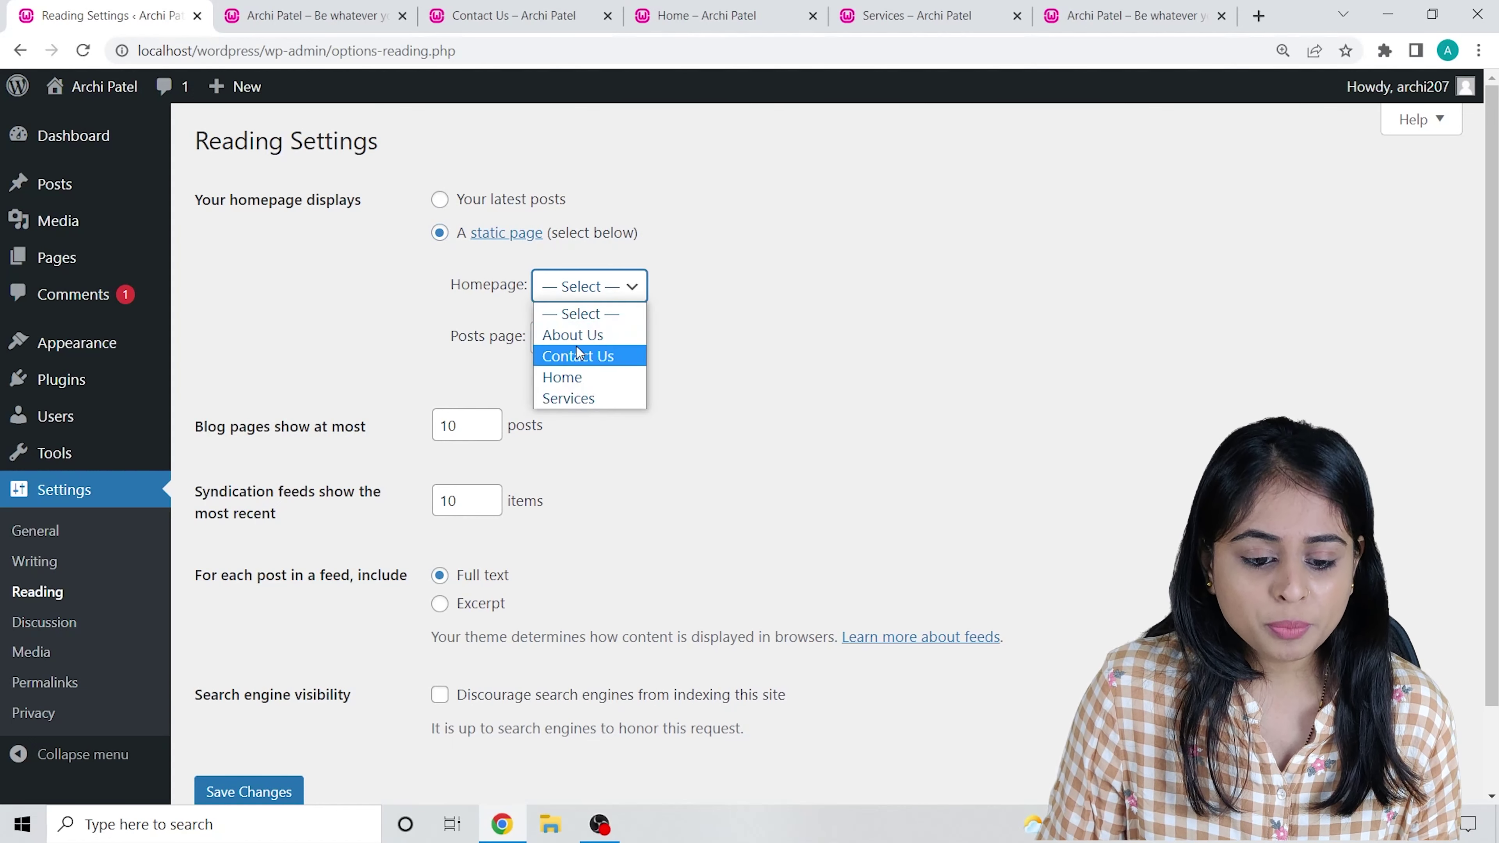
pyautogui.click(584, 374)
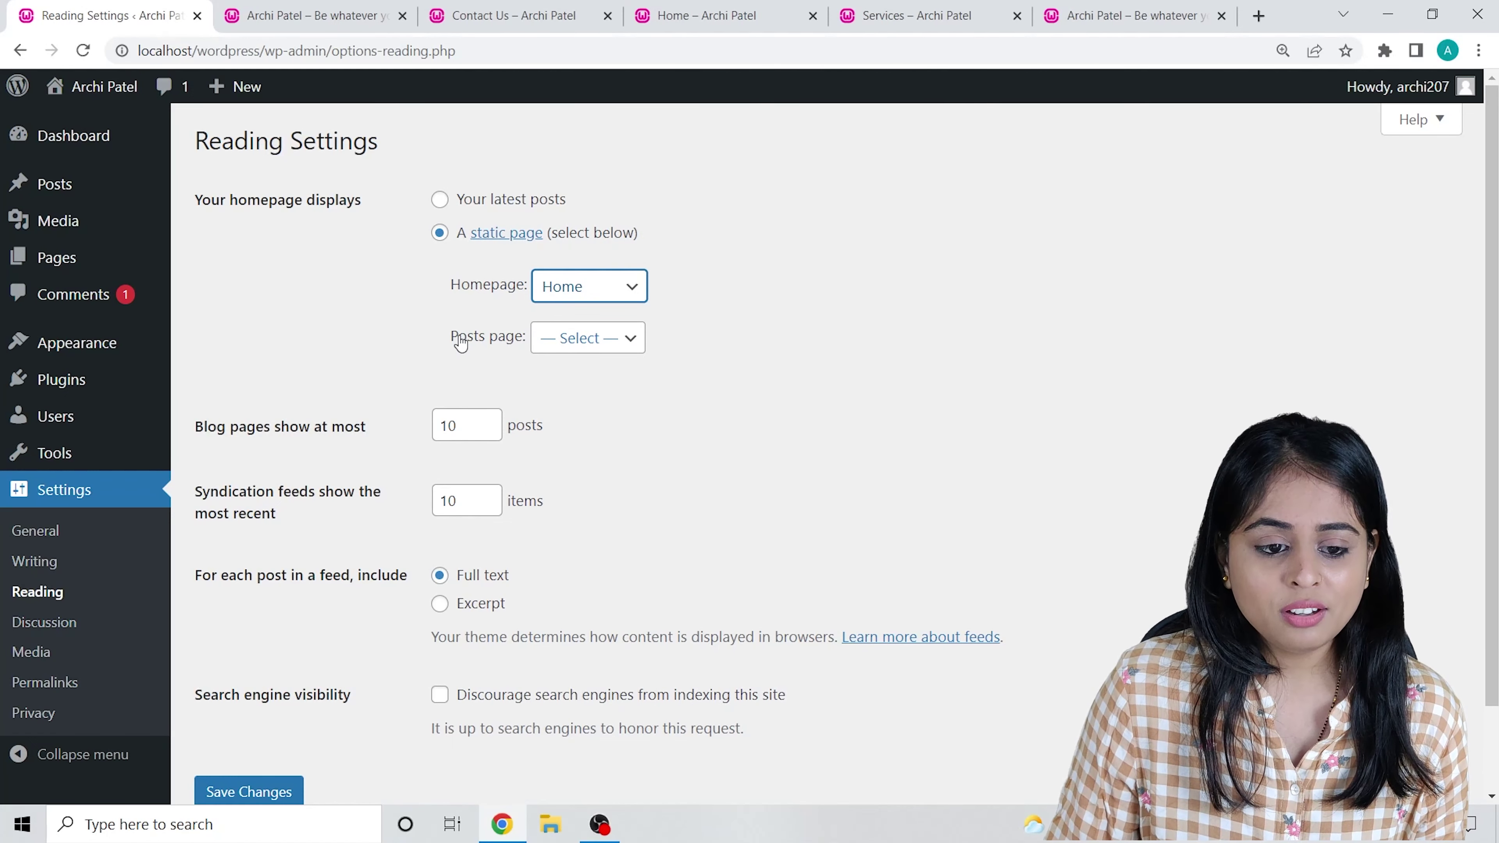
pyautogui.click(622, 347)
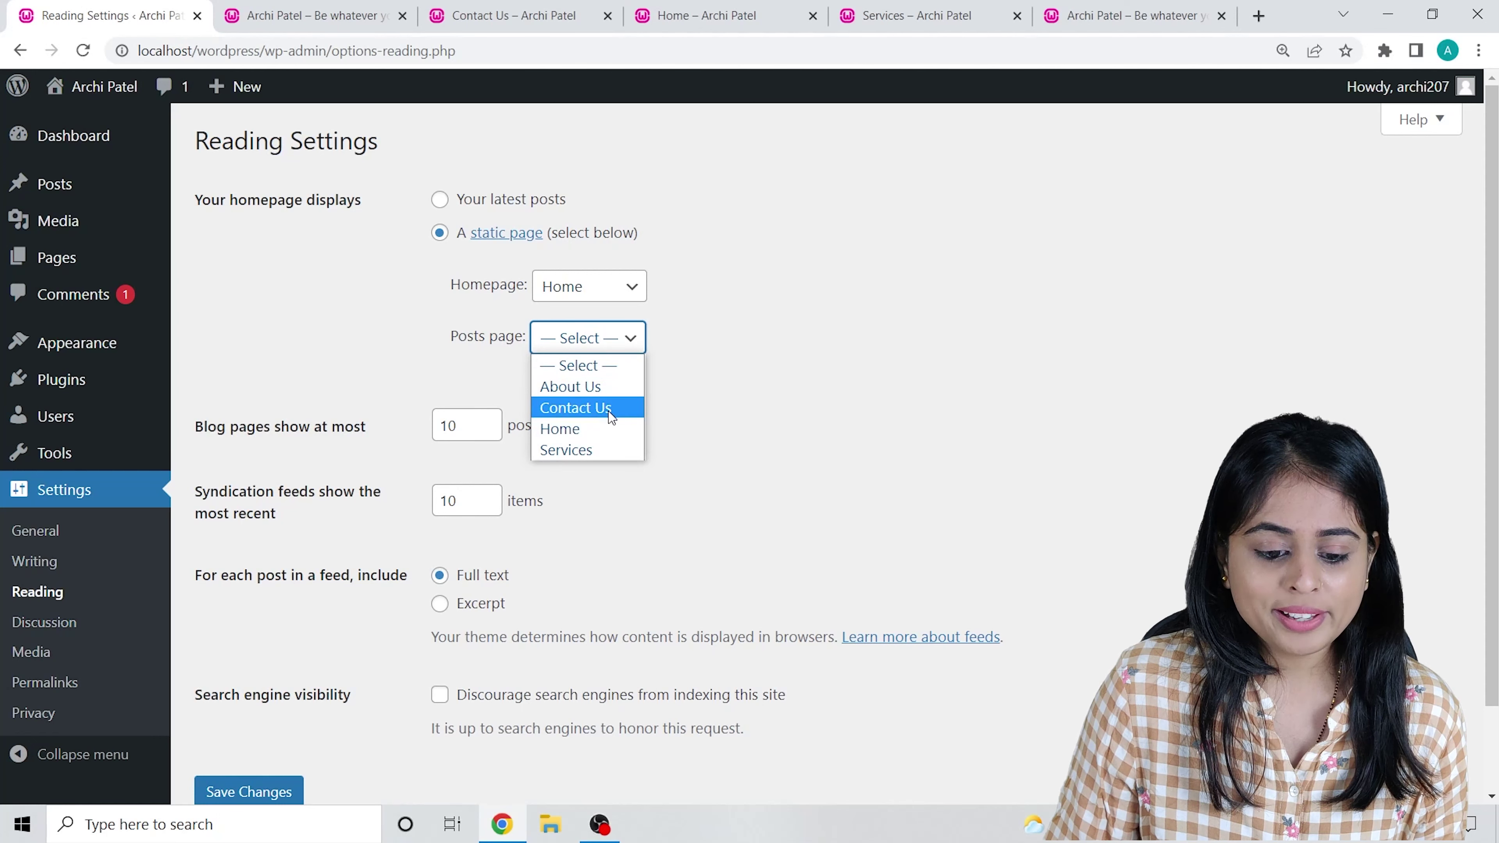
pyautogui.click(577, 450)
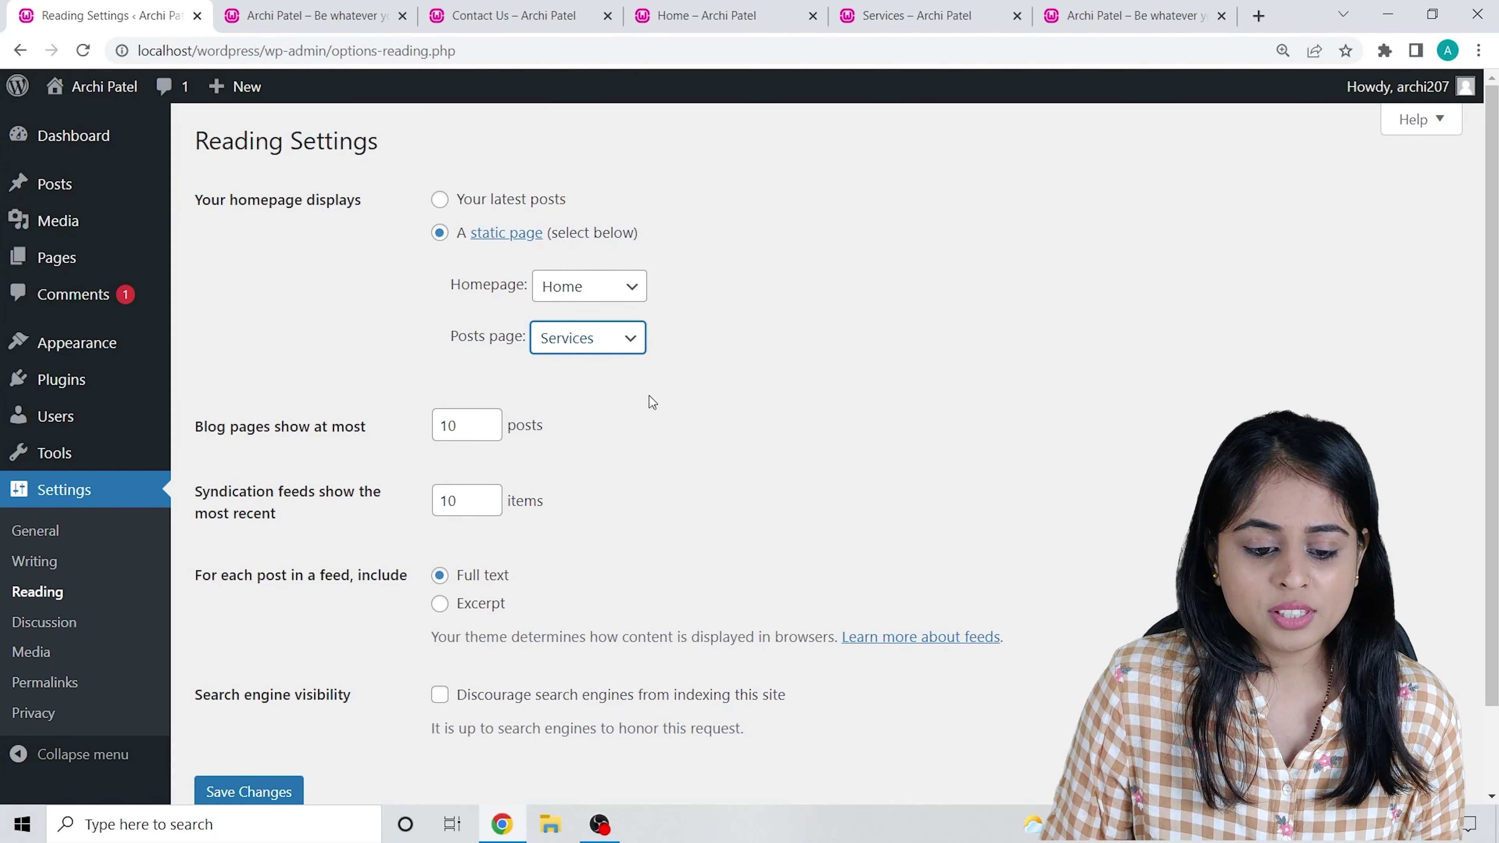
pyautogui.scroll(-2, 612, 408)
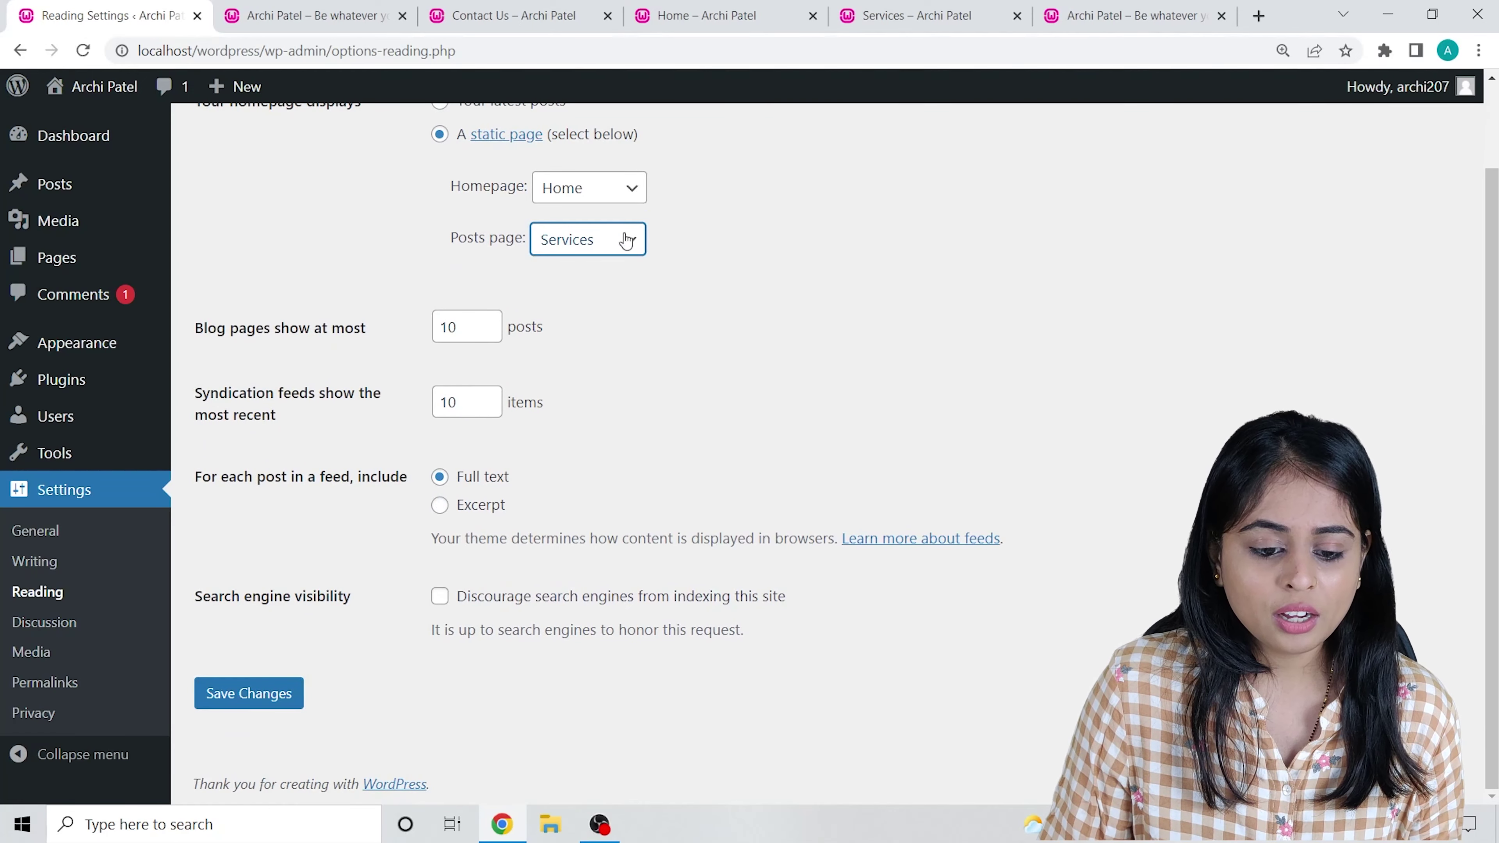
pyautogui.click(270, 696)
pyautogui.scroll(-3, 597, 521)
pyautogui.scroll(3, 735, 368)
pyautogui.click(361, 12)
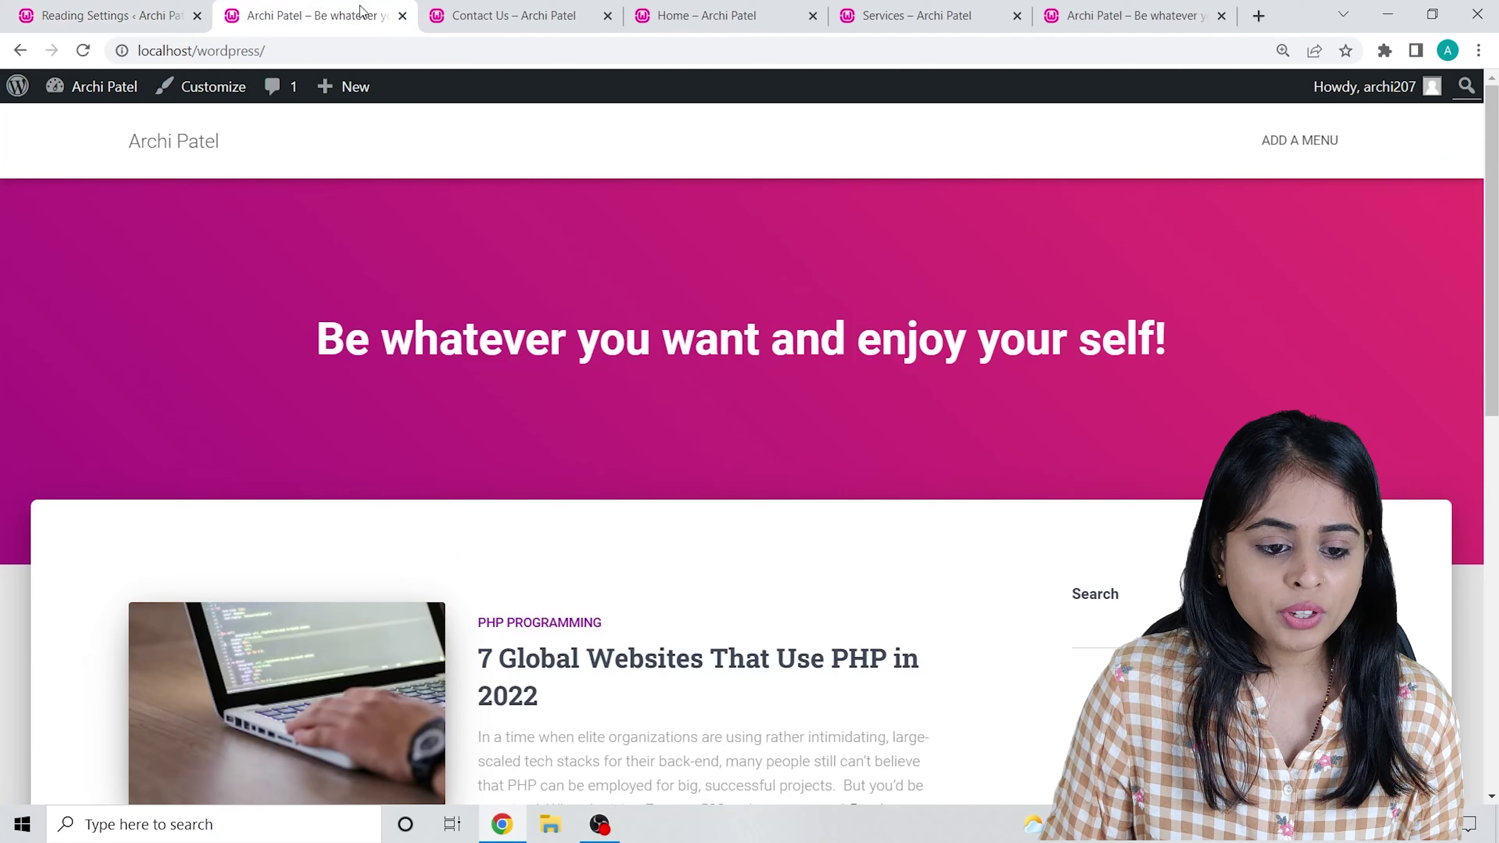
pyautogui.press('F5')
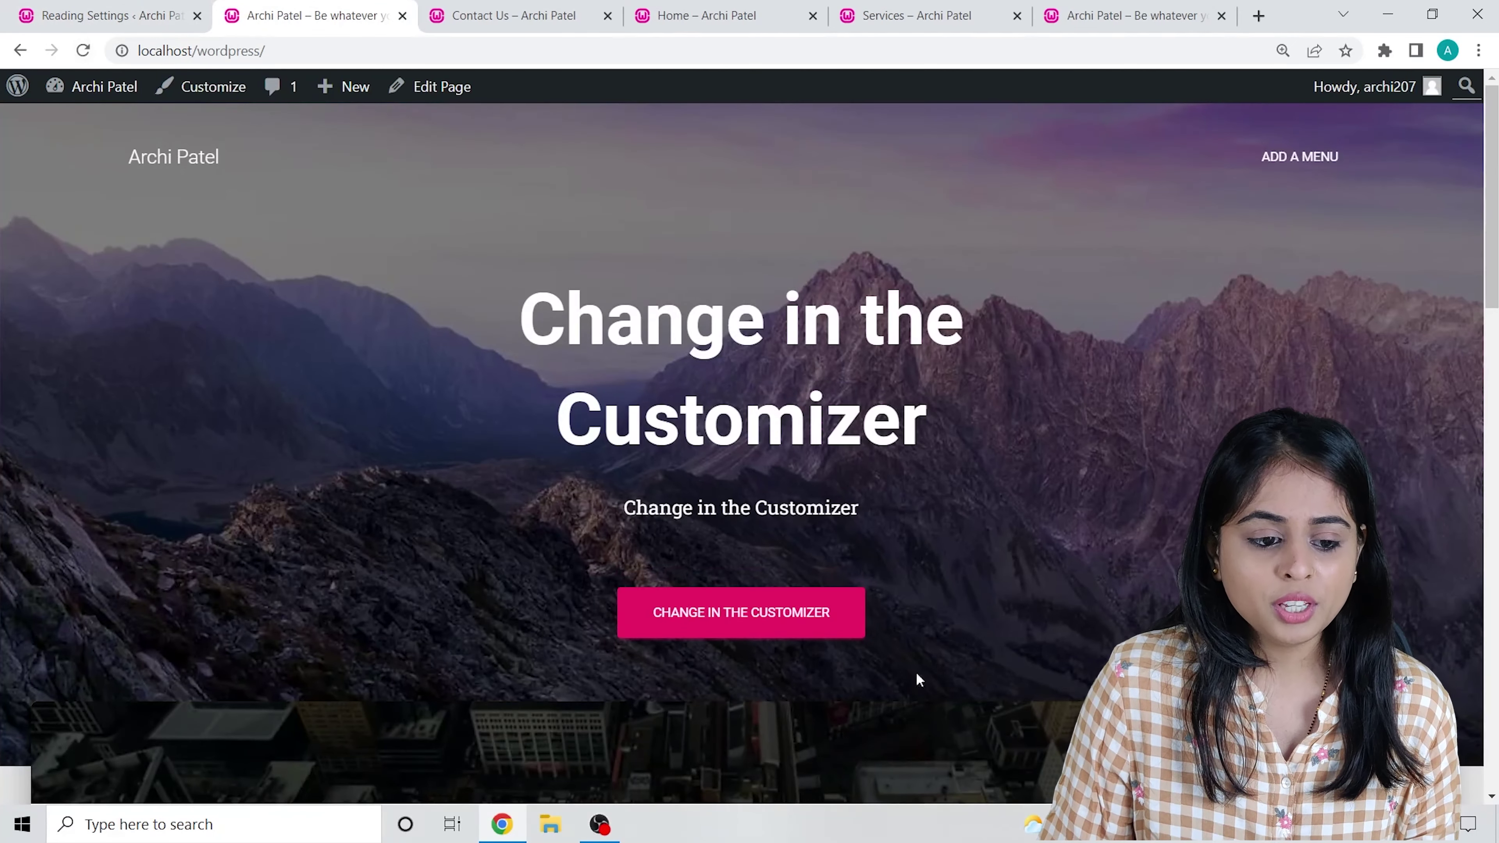
pyautogui.scroll(-5, 512, 461)
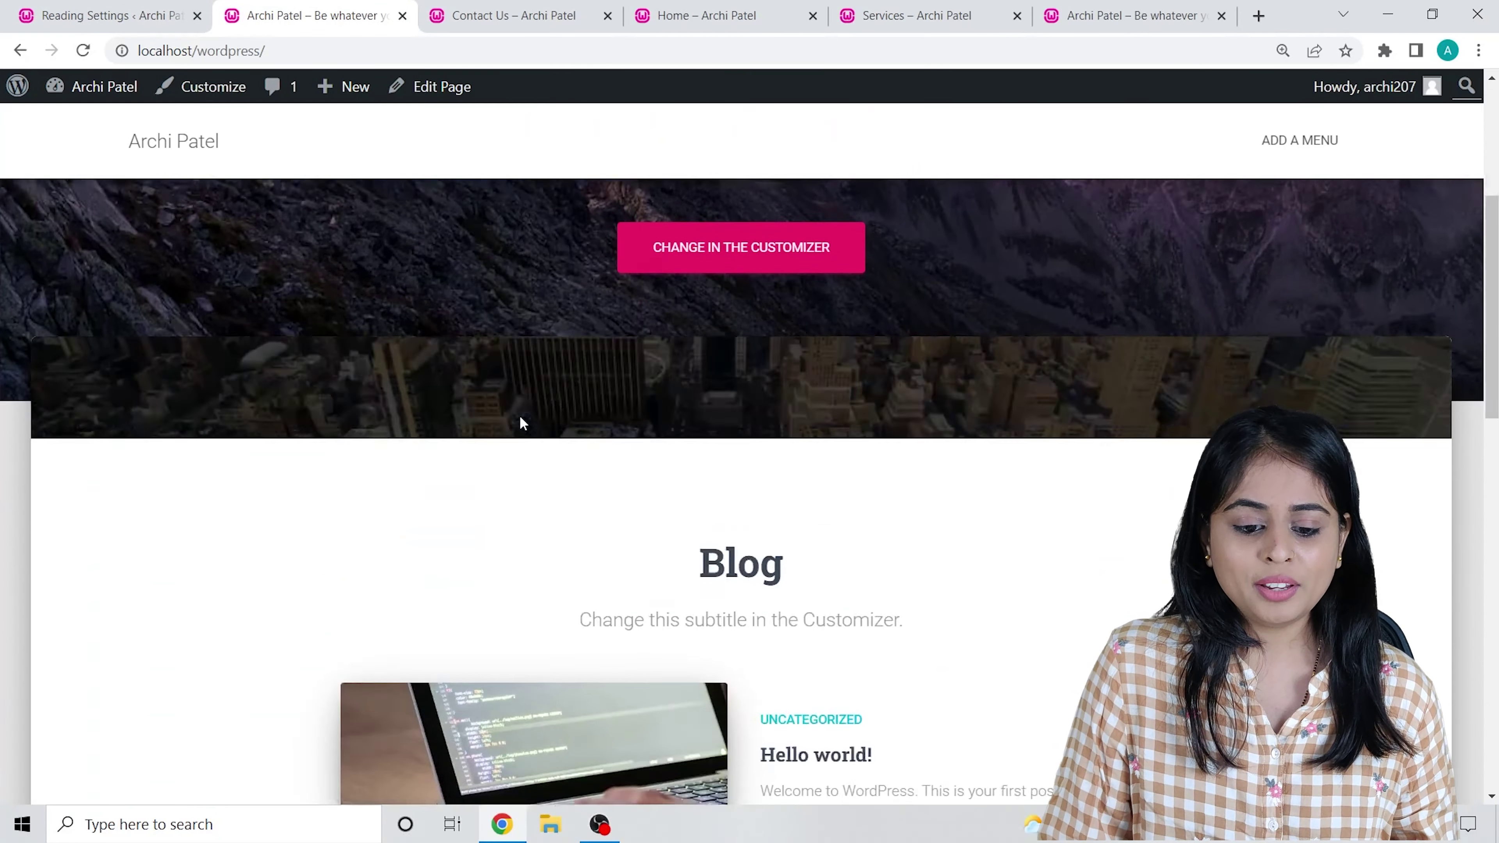
pyautogui.scroll(-10, 578, 413)
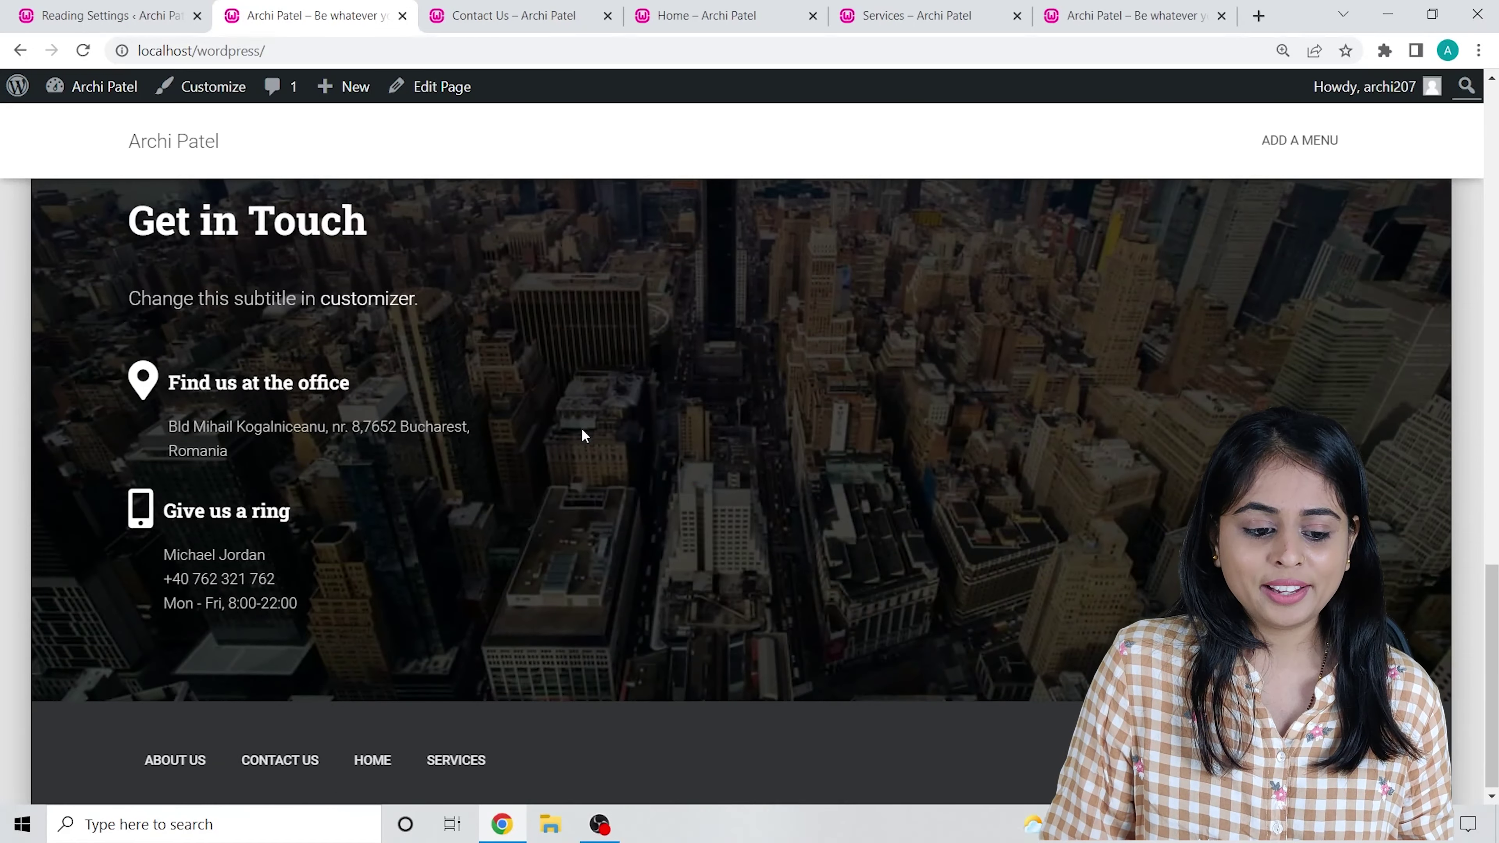
pyautogui.scroll(4, 567, 449)
pyautogui.scroll(8, 546, 472)
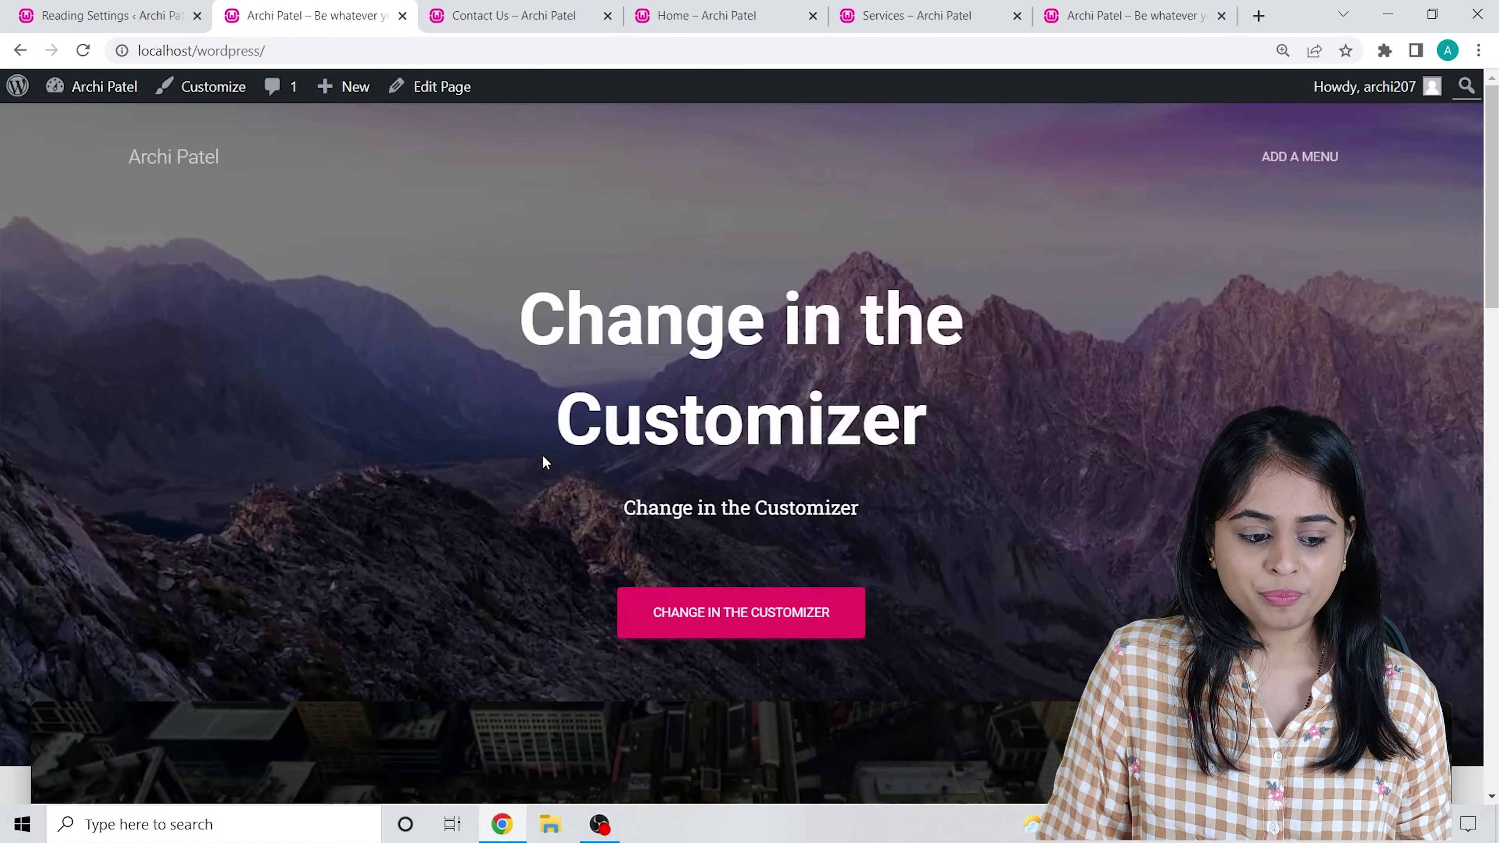
pyautogui.scroll(-8, 411, 475)
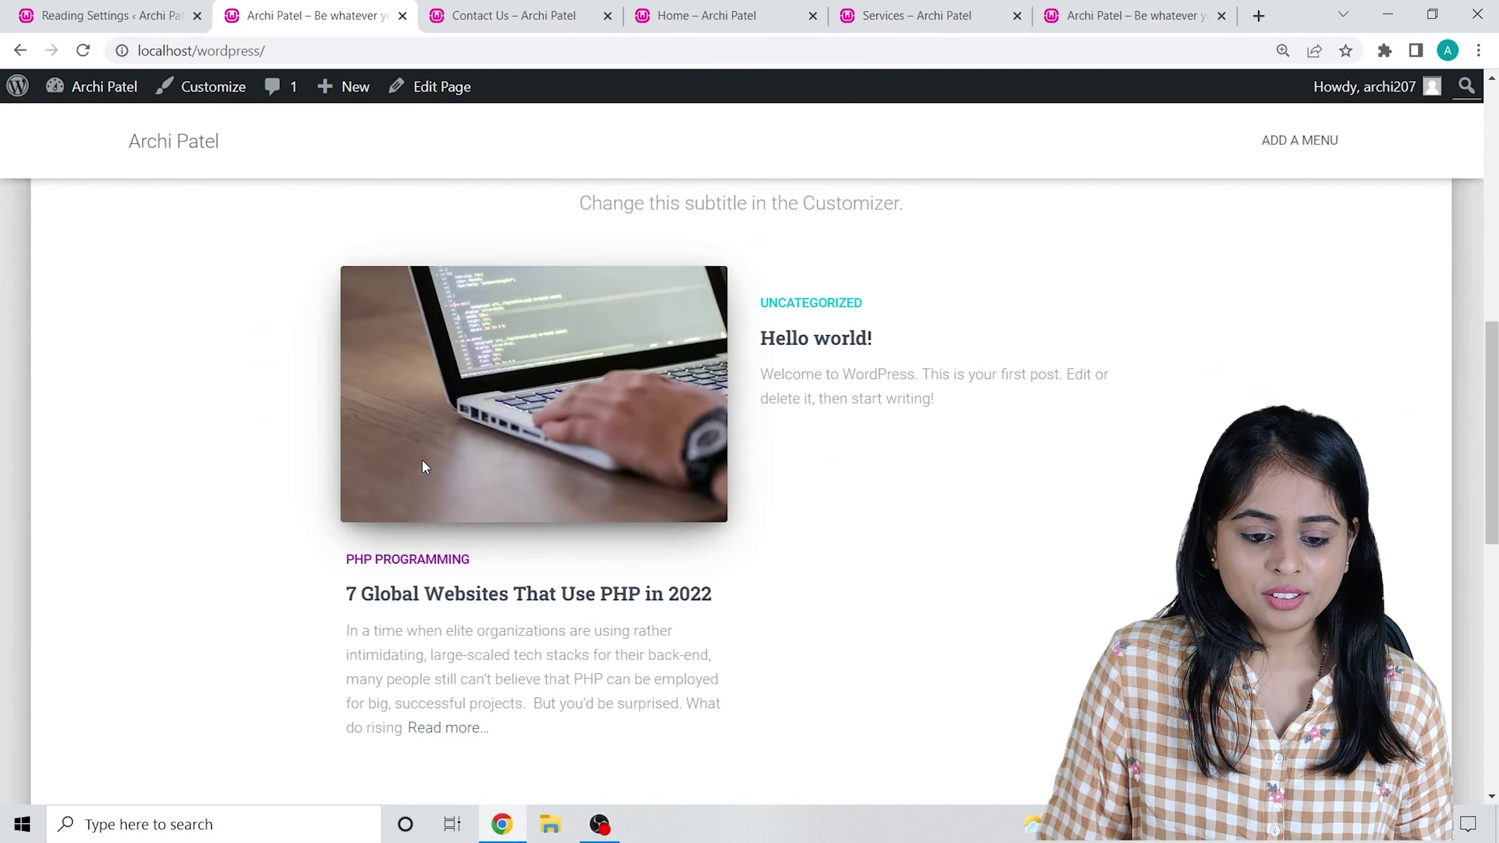
pyautogui.scroll(-4, 416, 455)
pyautogui.scroll(10, 401, 449)
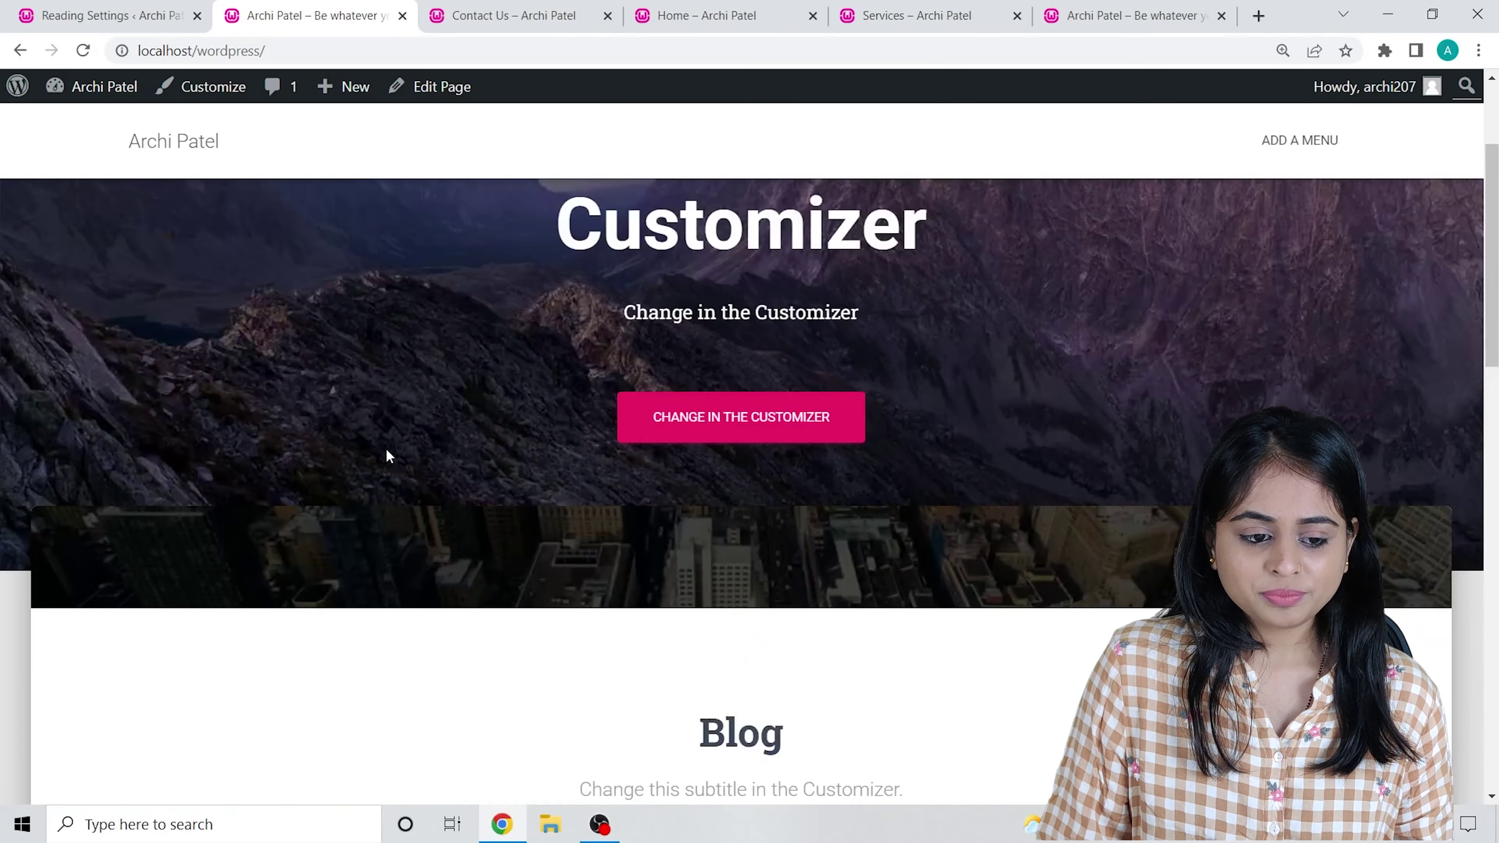
pyautogui.scroll(-2, 389, 451)
pyautogui.scroll(3, 388, 448)
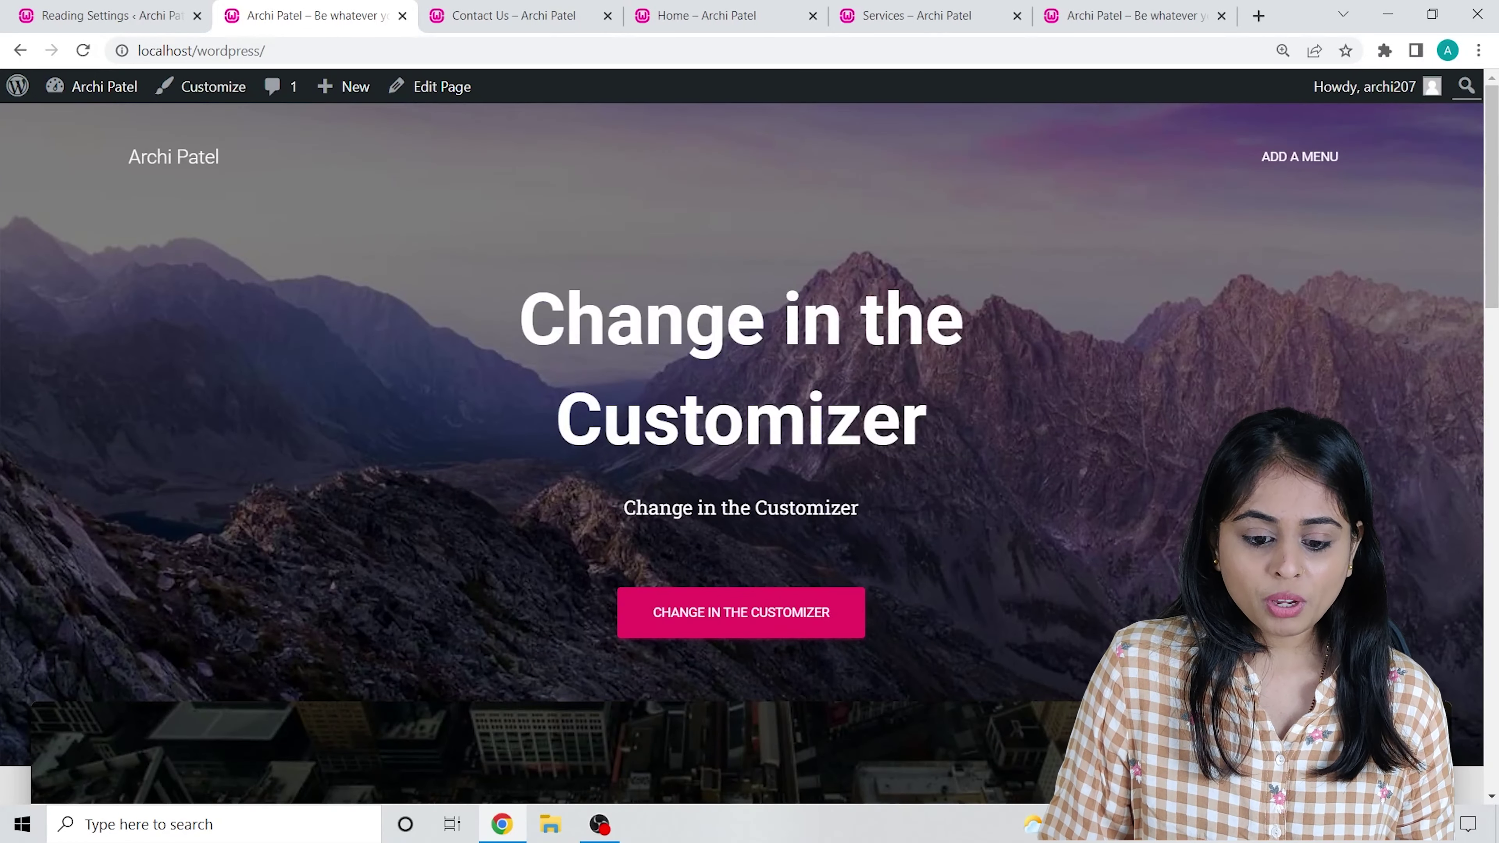
pyautogui.click(95, 6)
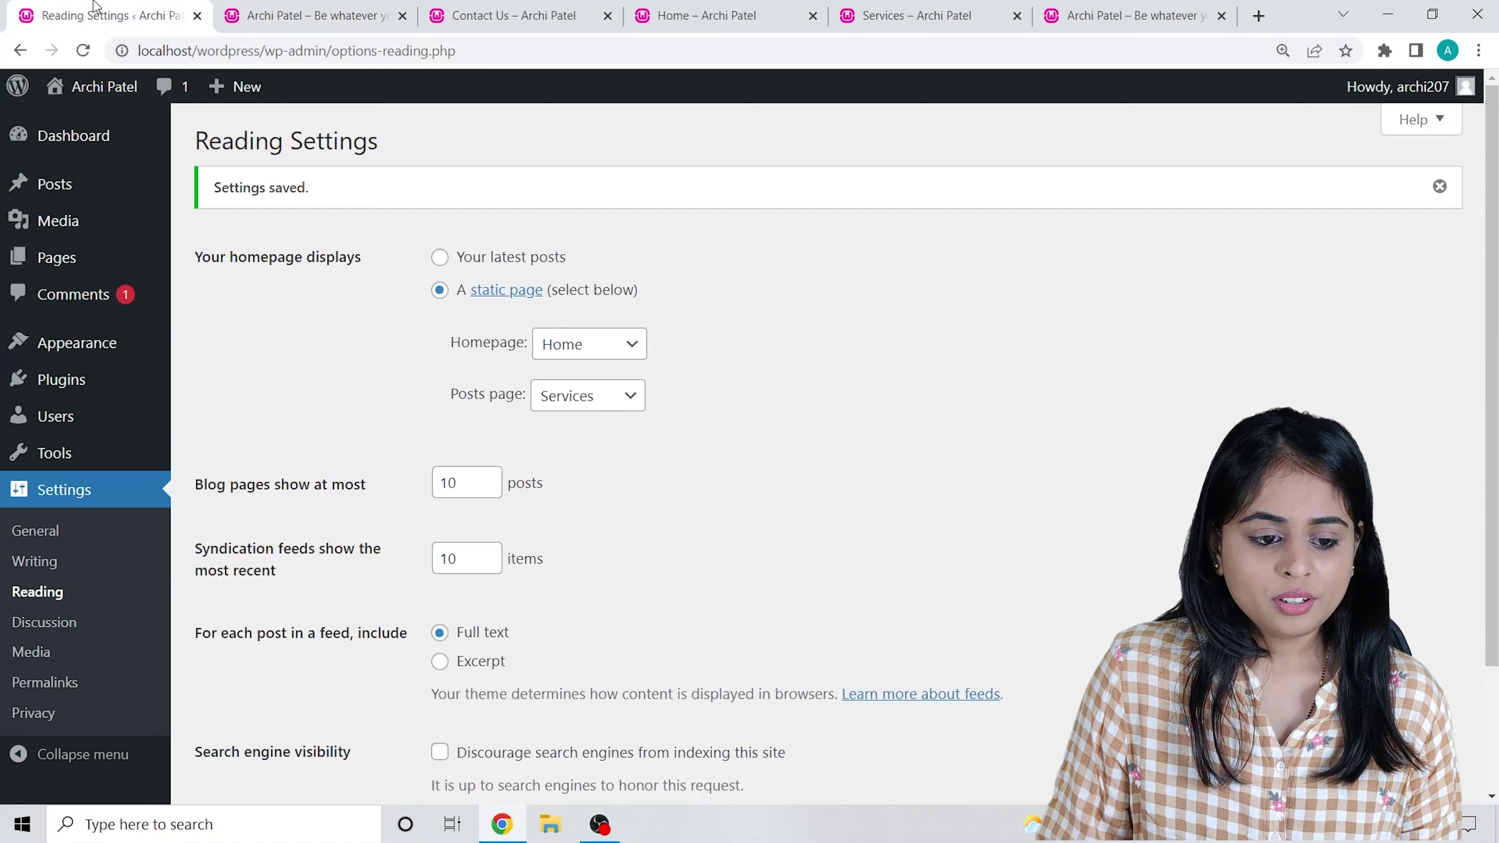
pyautogui.hotkey('ctrl', 'Tab')
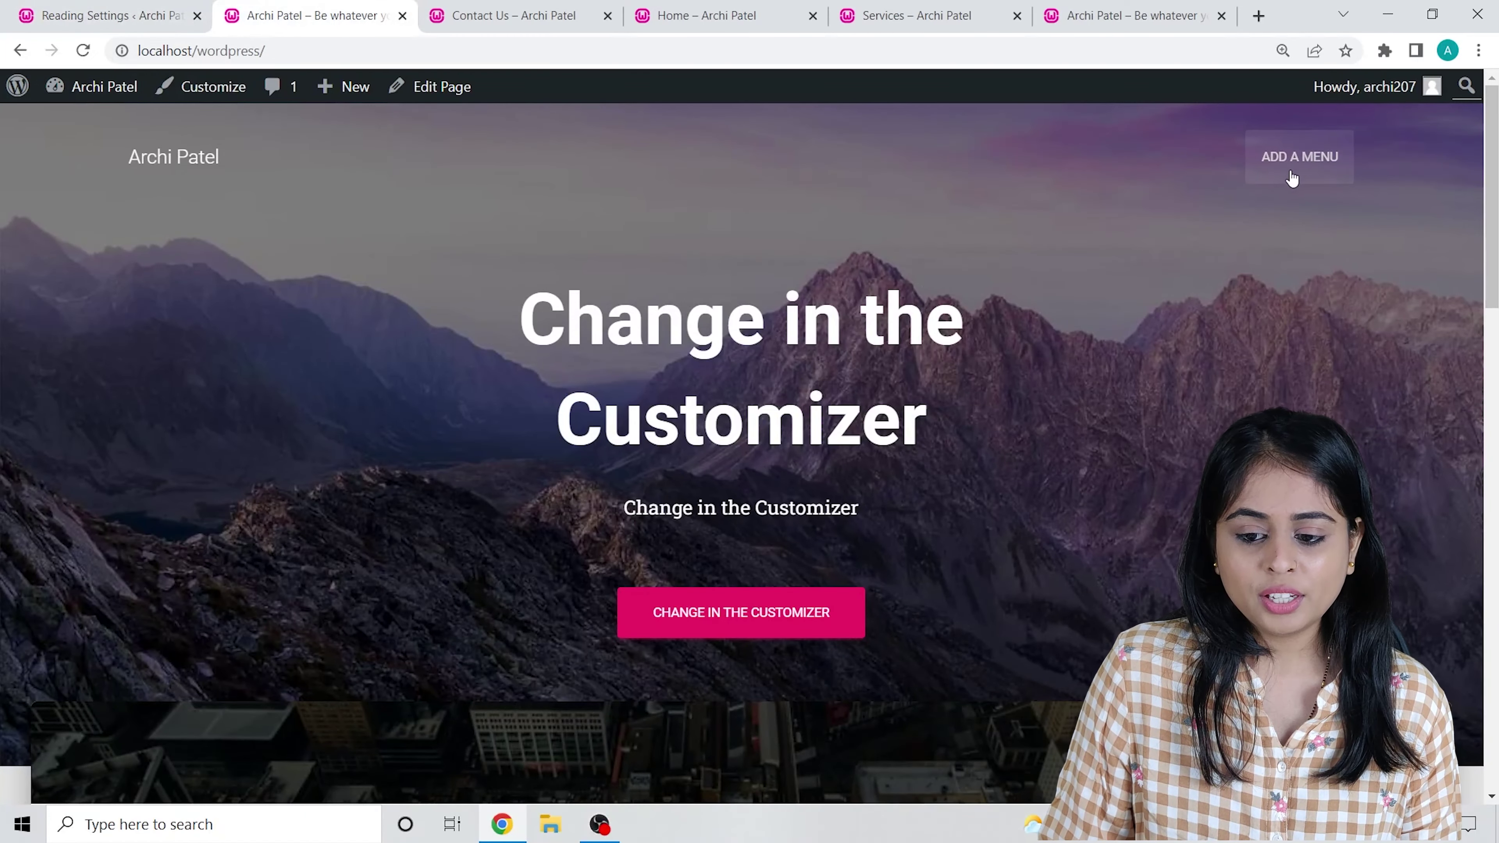
pyautogui.hotkey('ctrl', 'shift', 'Tab')
pyautogui.click(306, 7)
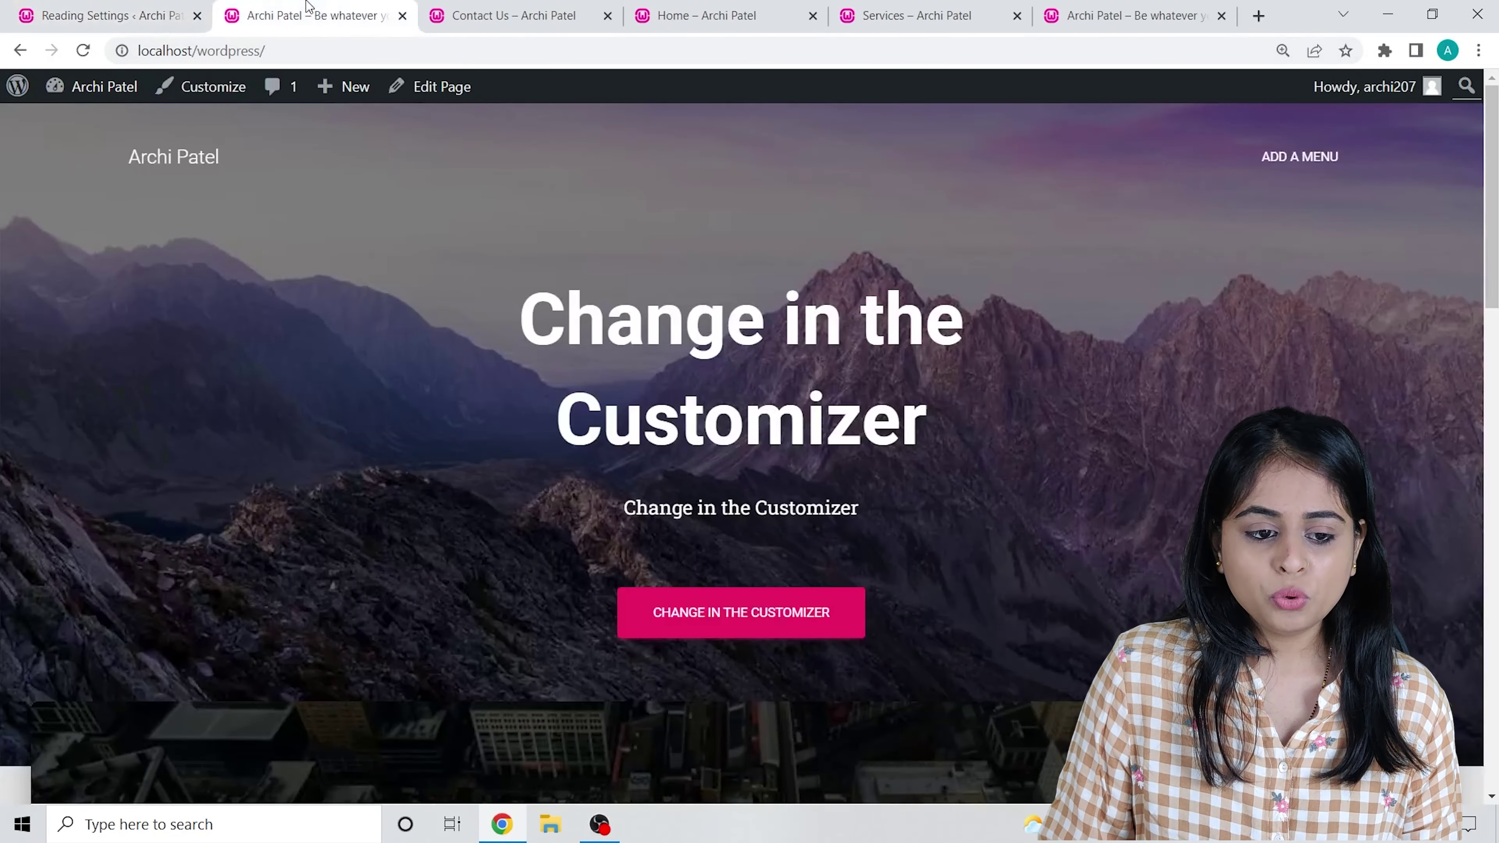
pyautogui.hotkey('ctrl', 'shift', 'Tab')
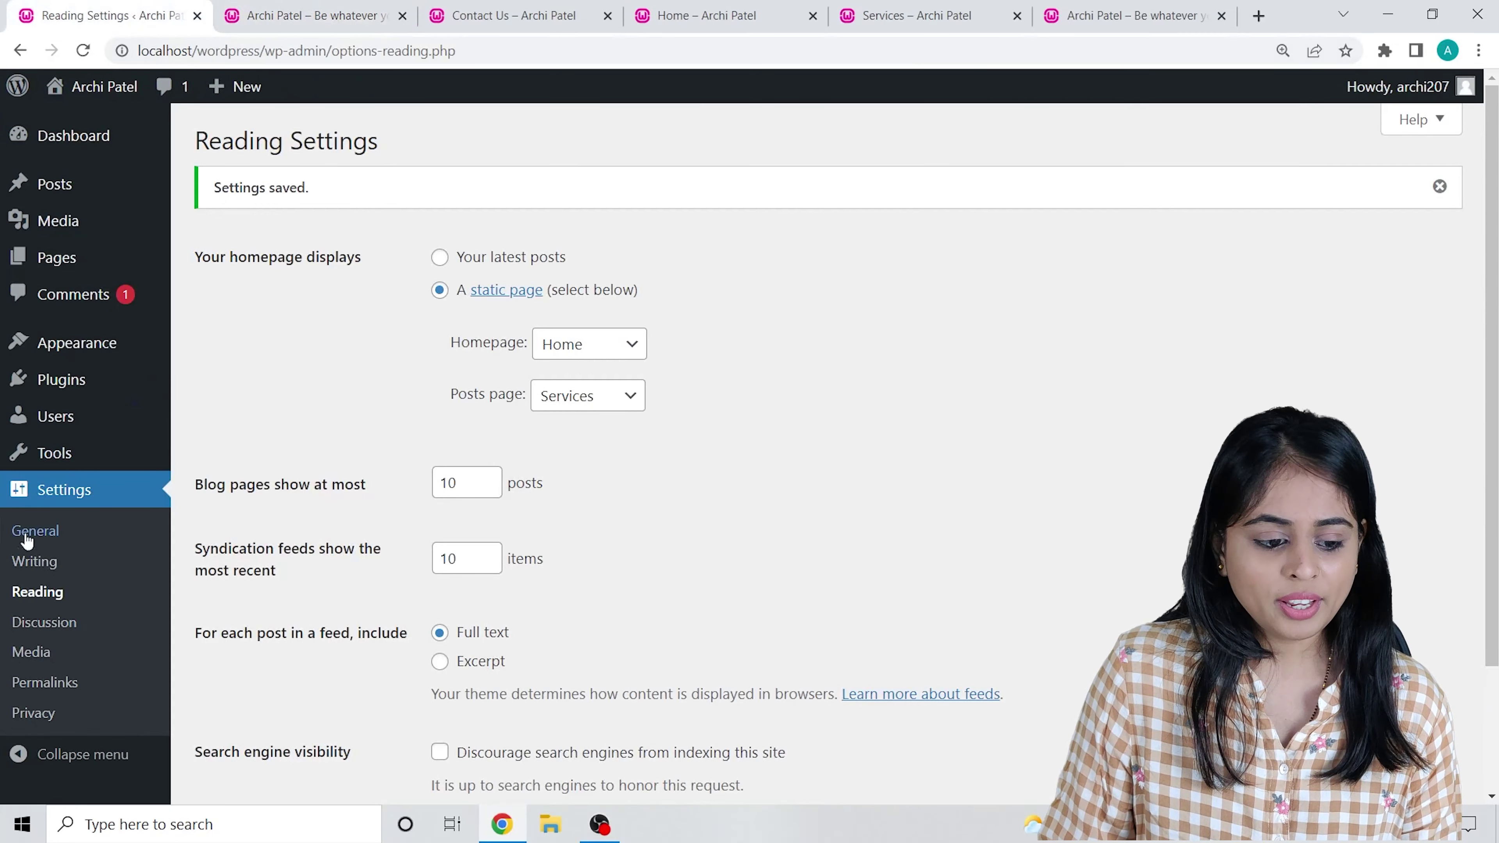
# Name the new menu 'main' and enable auto-adding new top-level pages.
pyautogui.moveTo(21, 345)
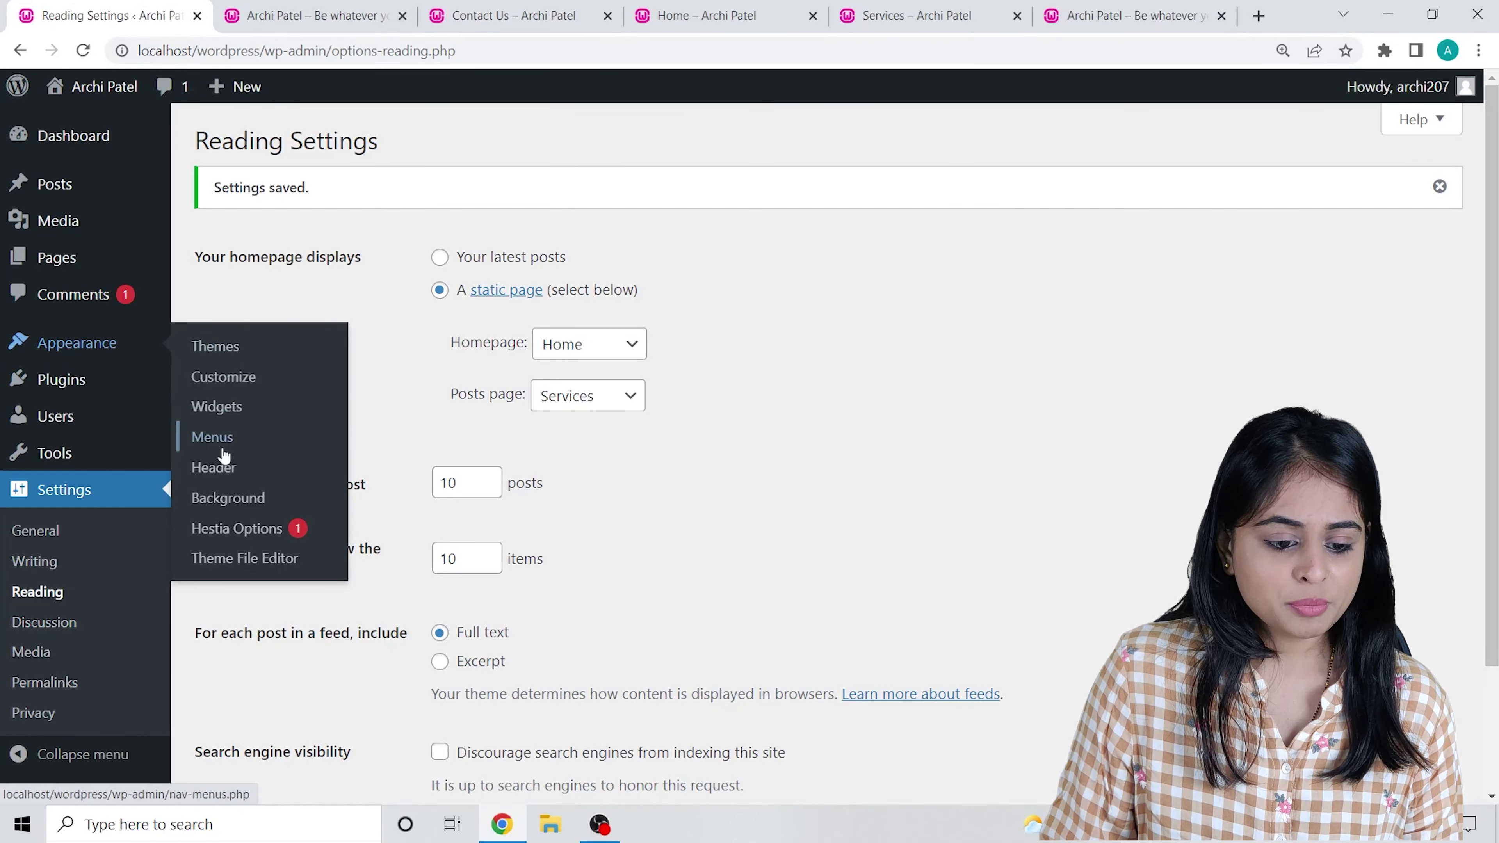
pyautogui.click(213, 438)
pyautogui.scroll(-1, 615, 421)
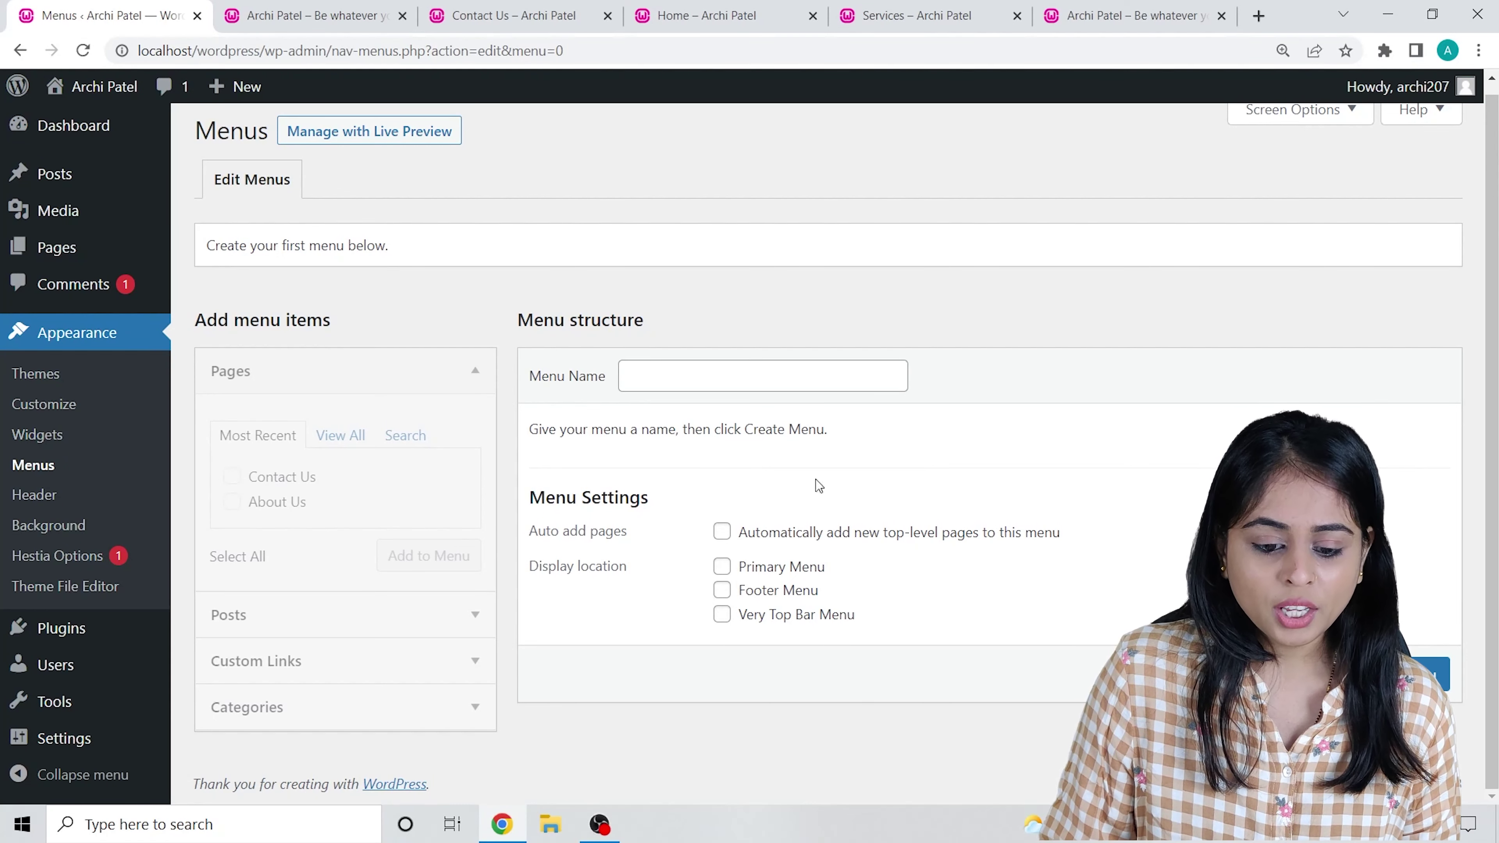
pyautogui.click(699, 379)
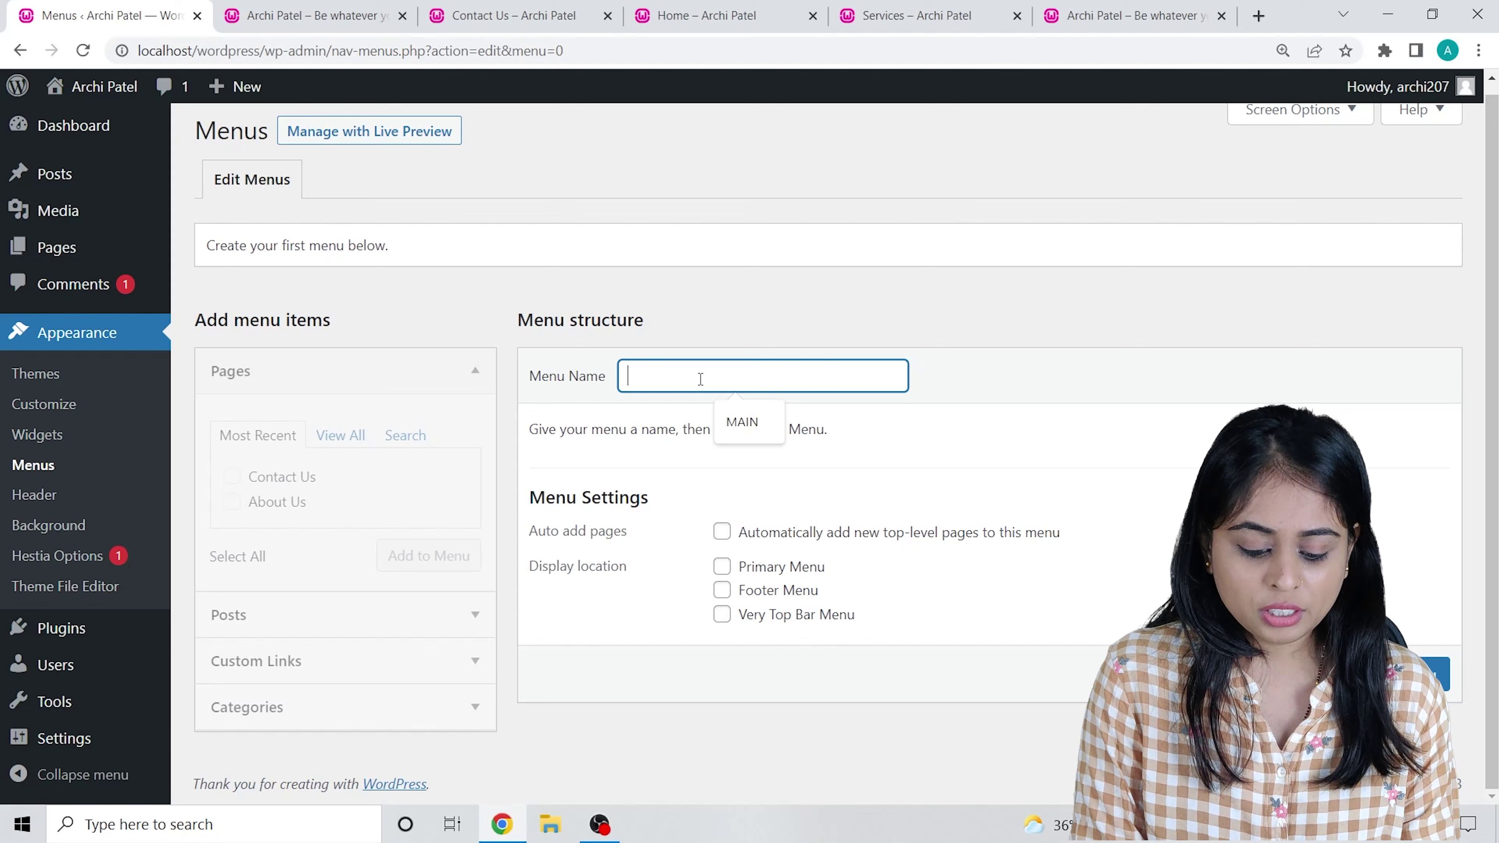
pyautogui.write('main menu')
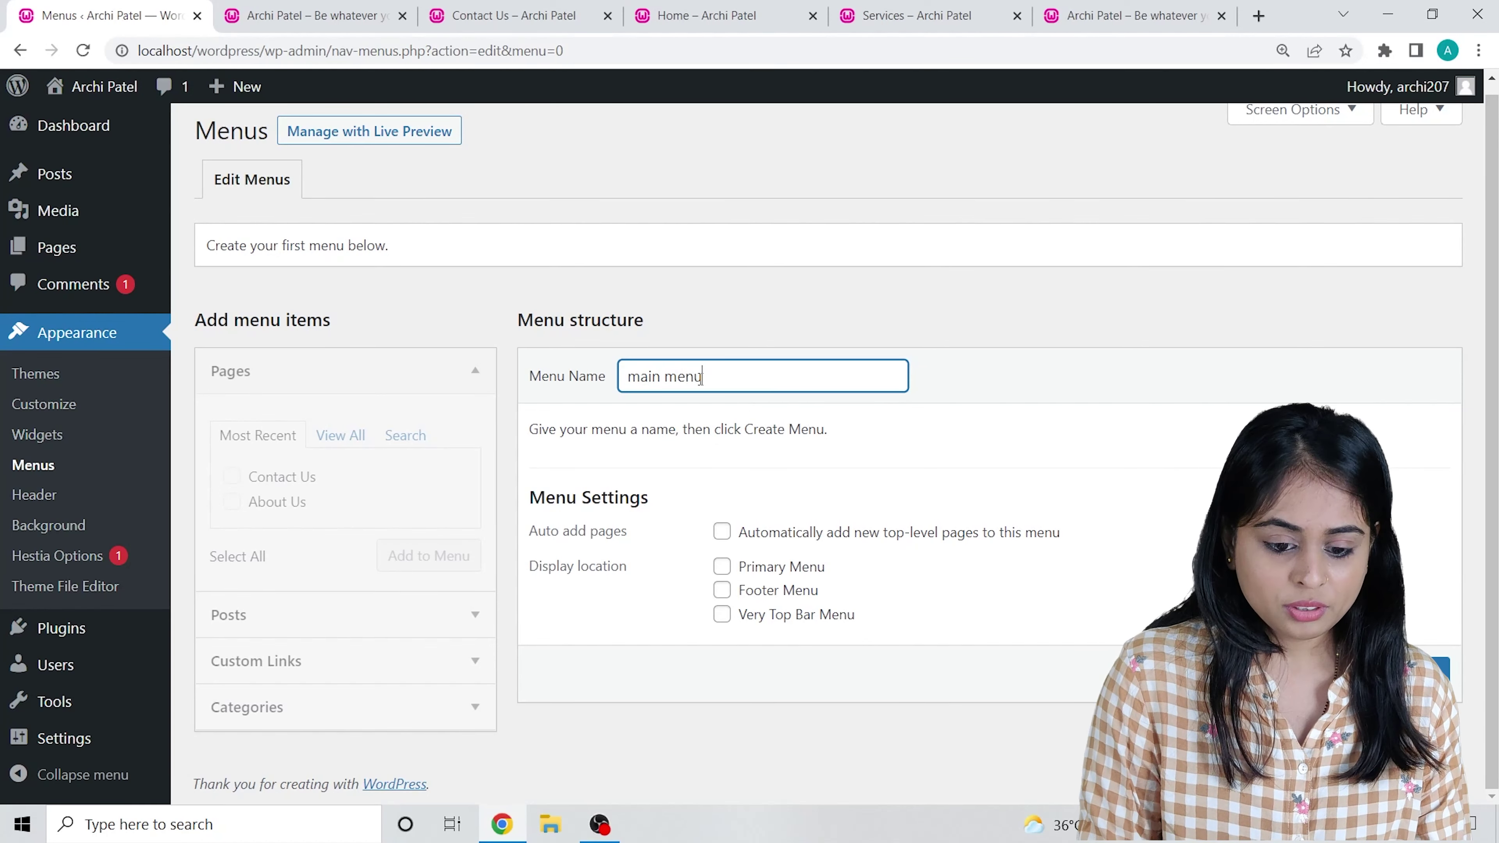
pyautogui.click(780, 539)
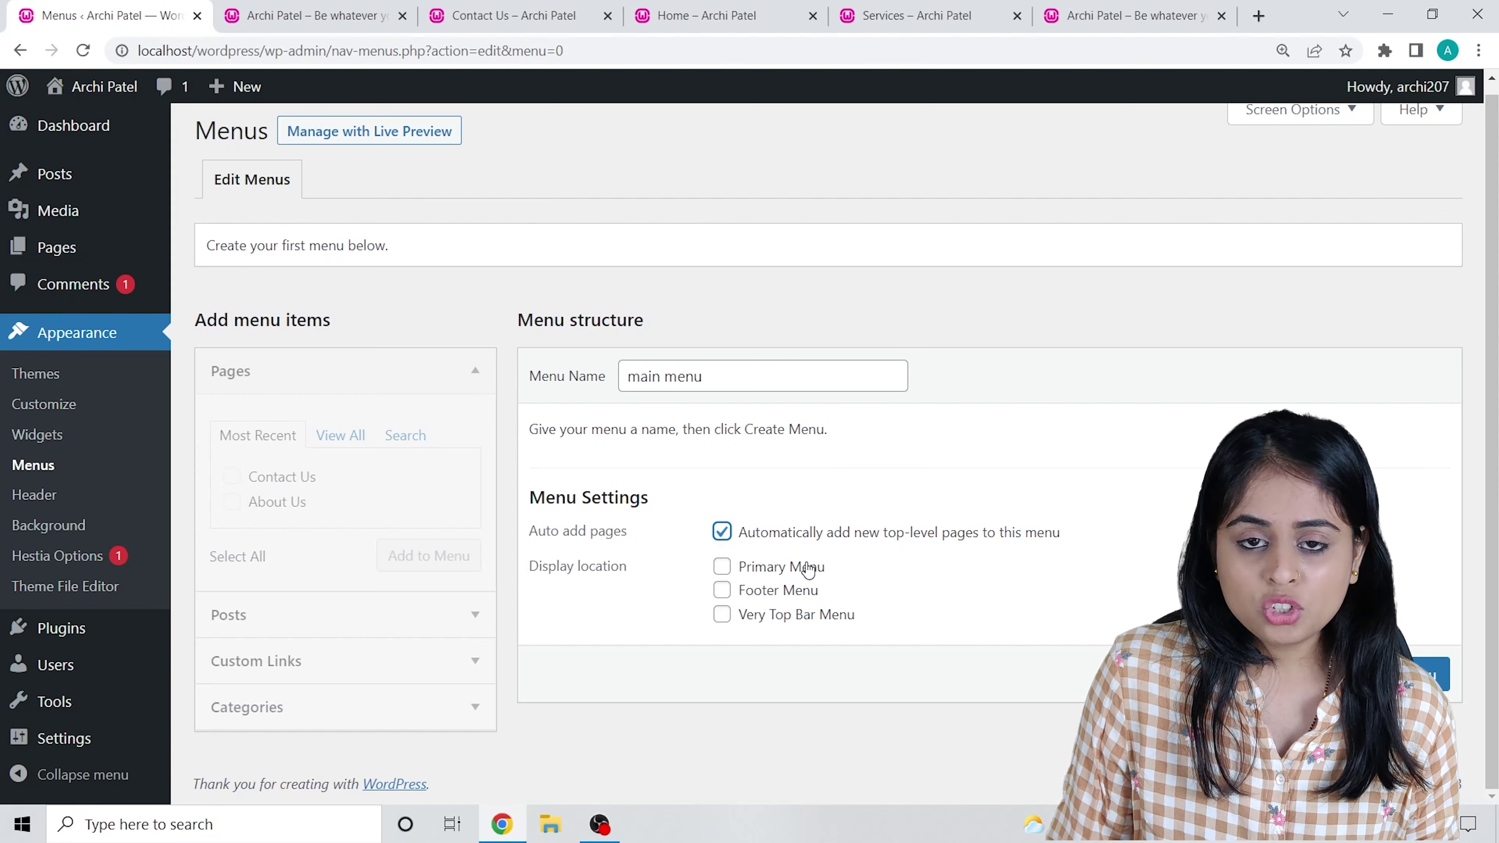
# Assign the menu to the Primary and Very Top Bar display locations.
pyautogui.click(707, 18)
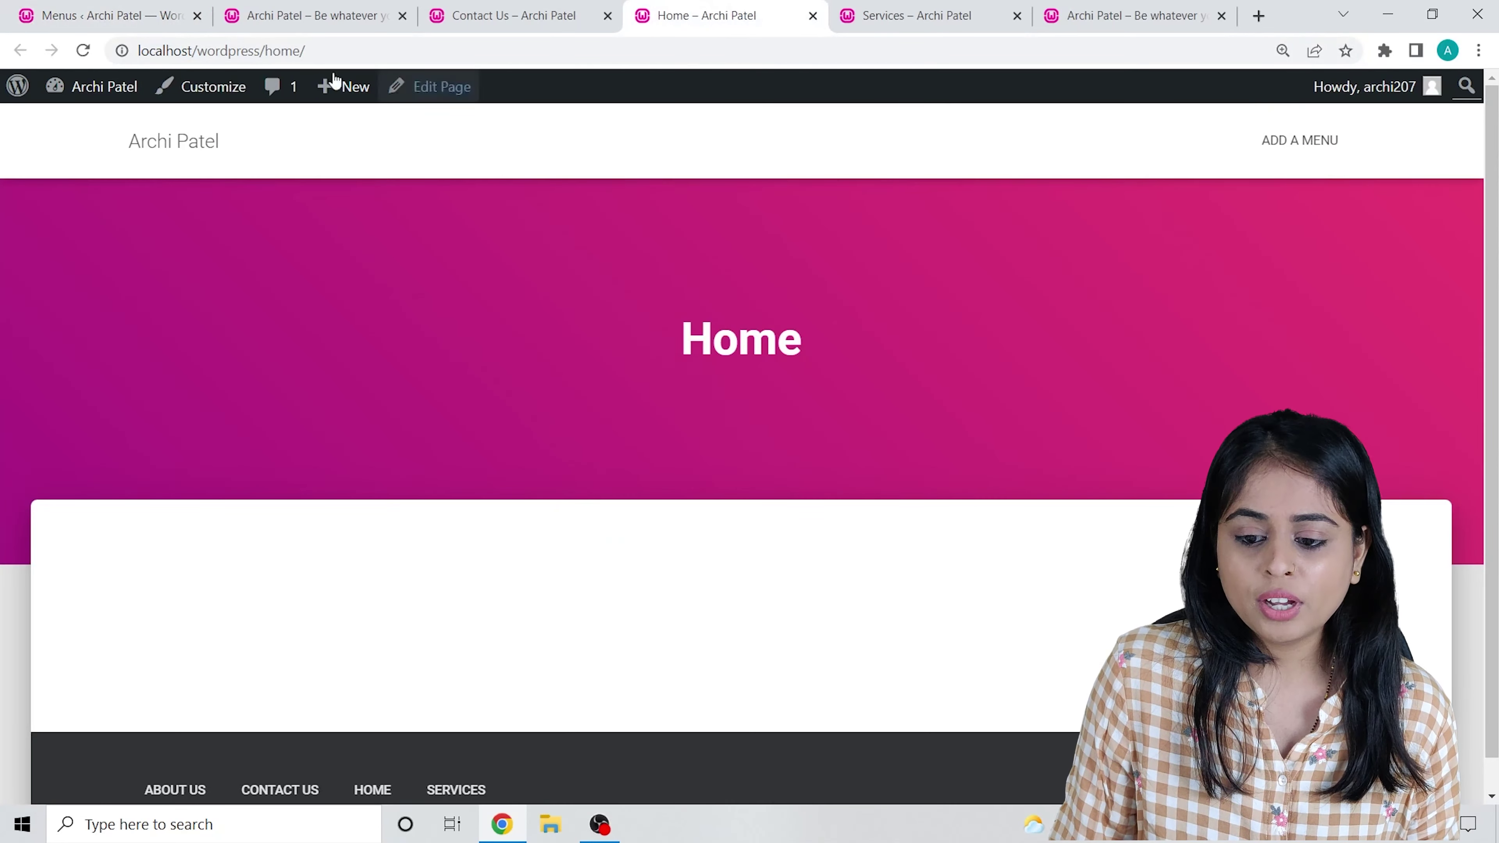
pyautogui.click(358, 14)
pyautogui.click(99, 11)
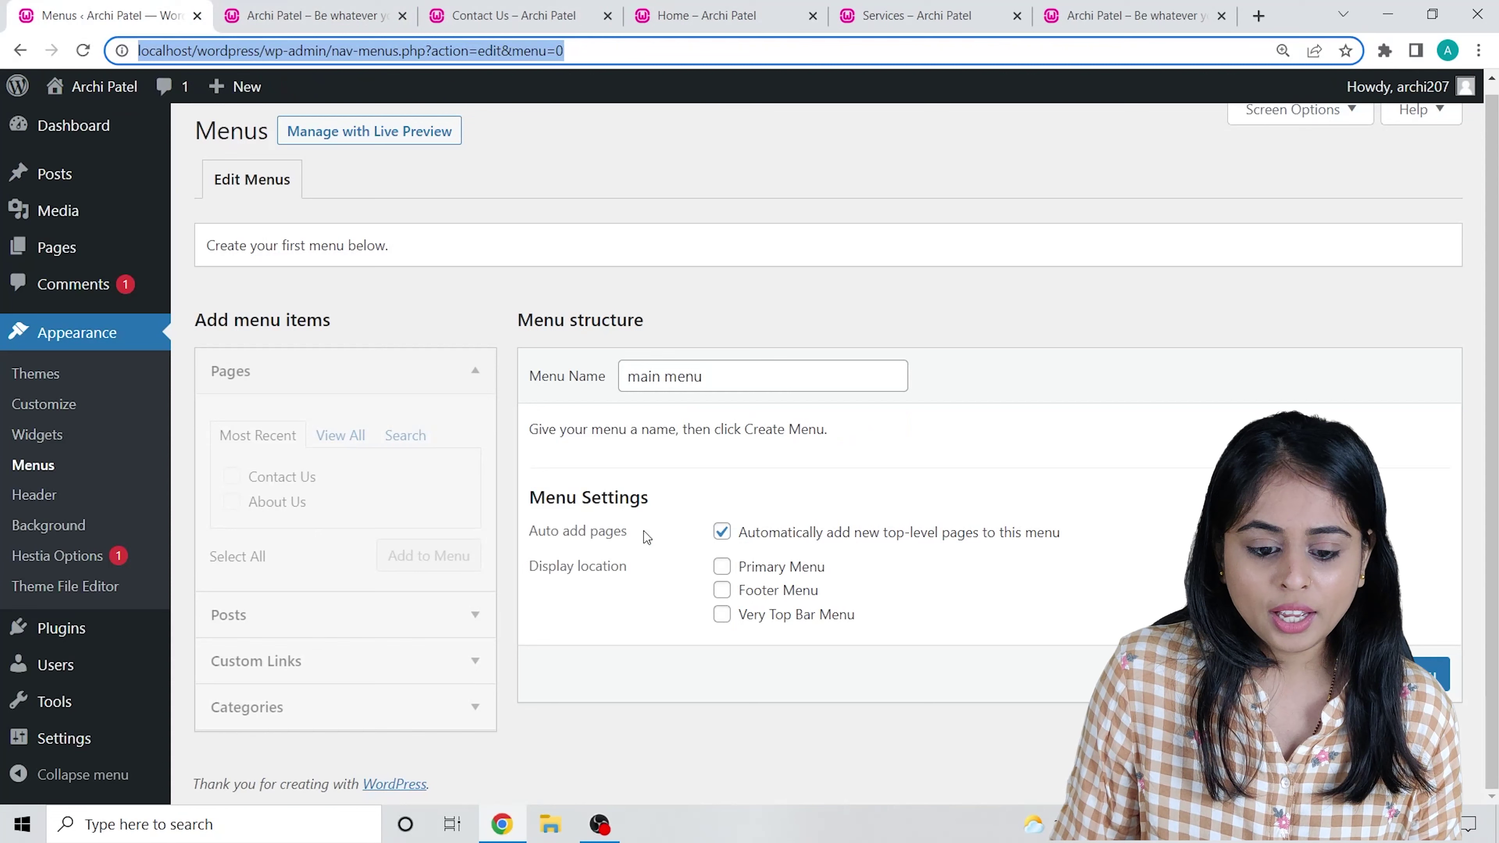
pyautogui.click(747, 573)
pyautogui.click(761, 616)
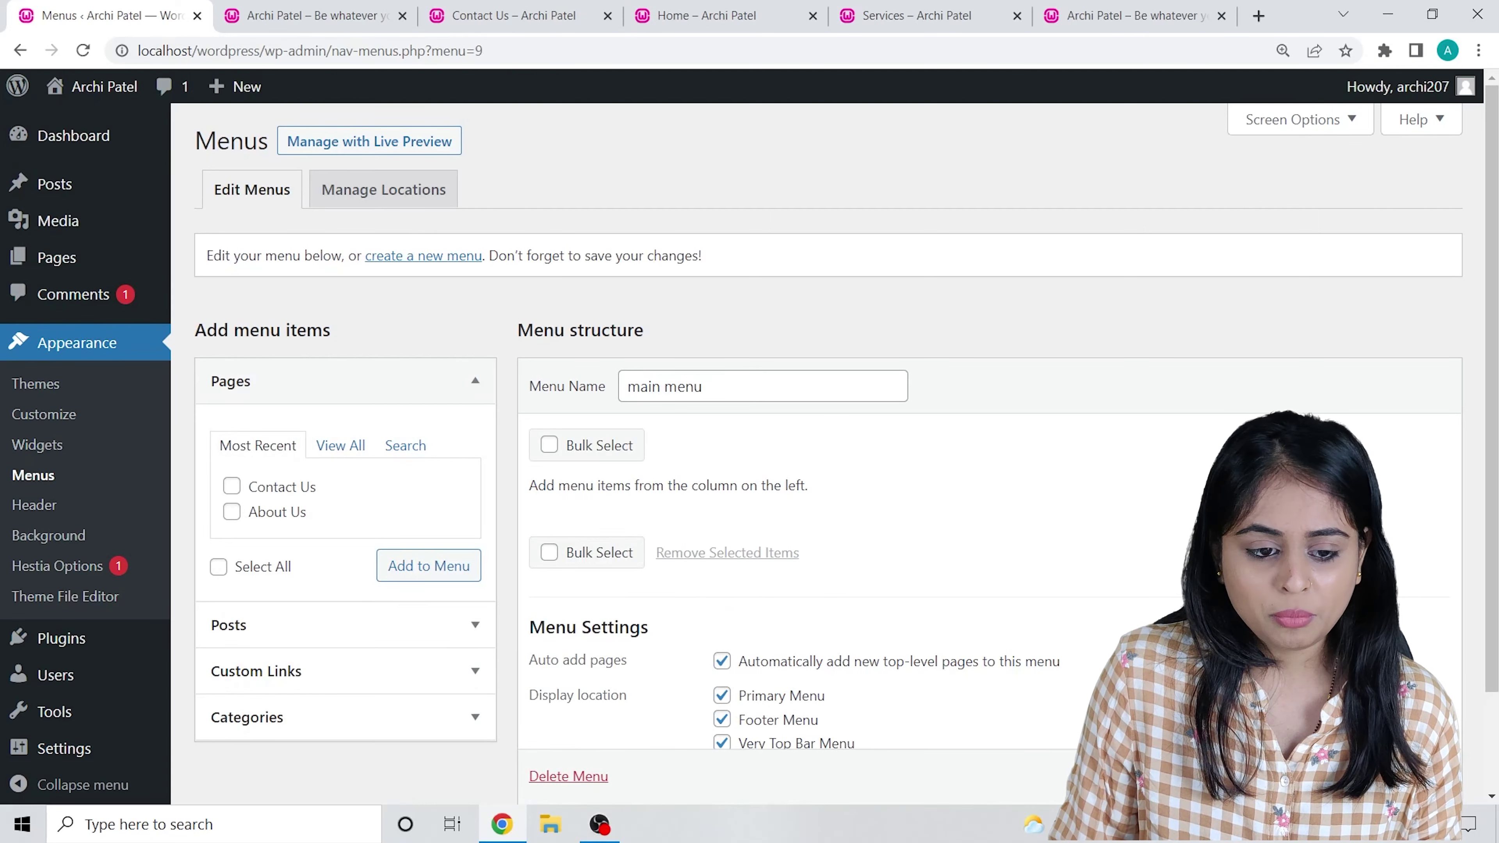
# Add the Home, Services, About Us and Contact Us pages to the menu.
pyautogui.scroll(-2, 1068, 518)
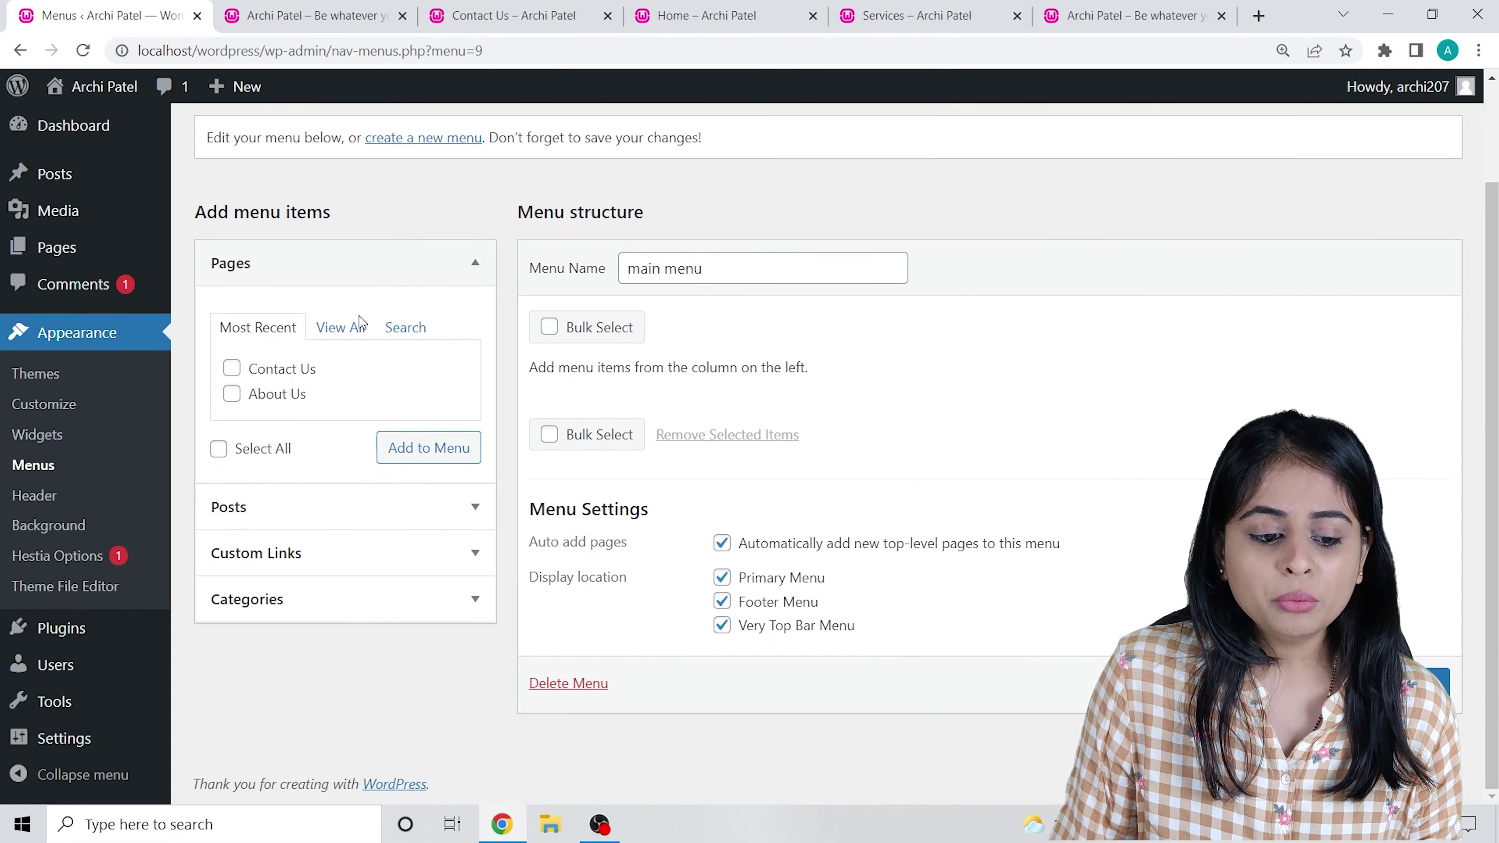
pyautogui.click(390, 328)
pyautogui.click(328, 328)
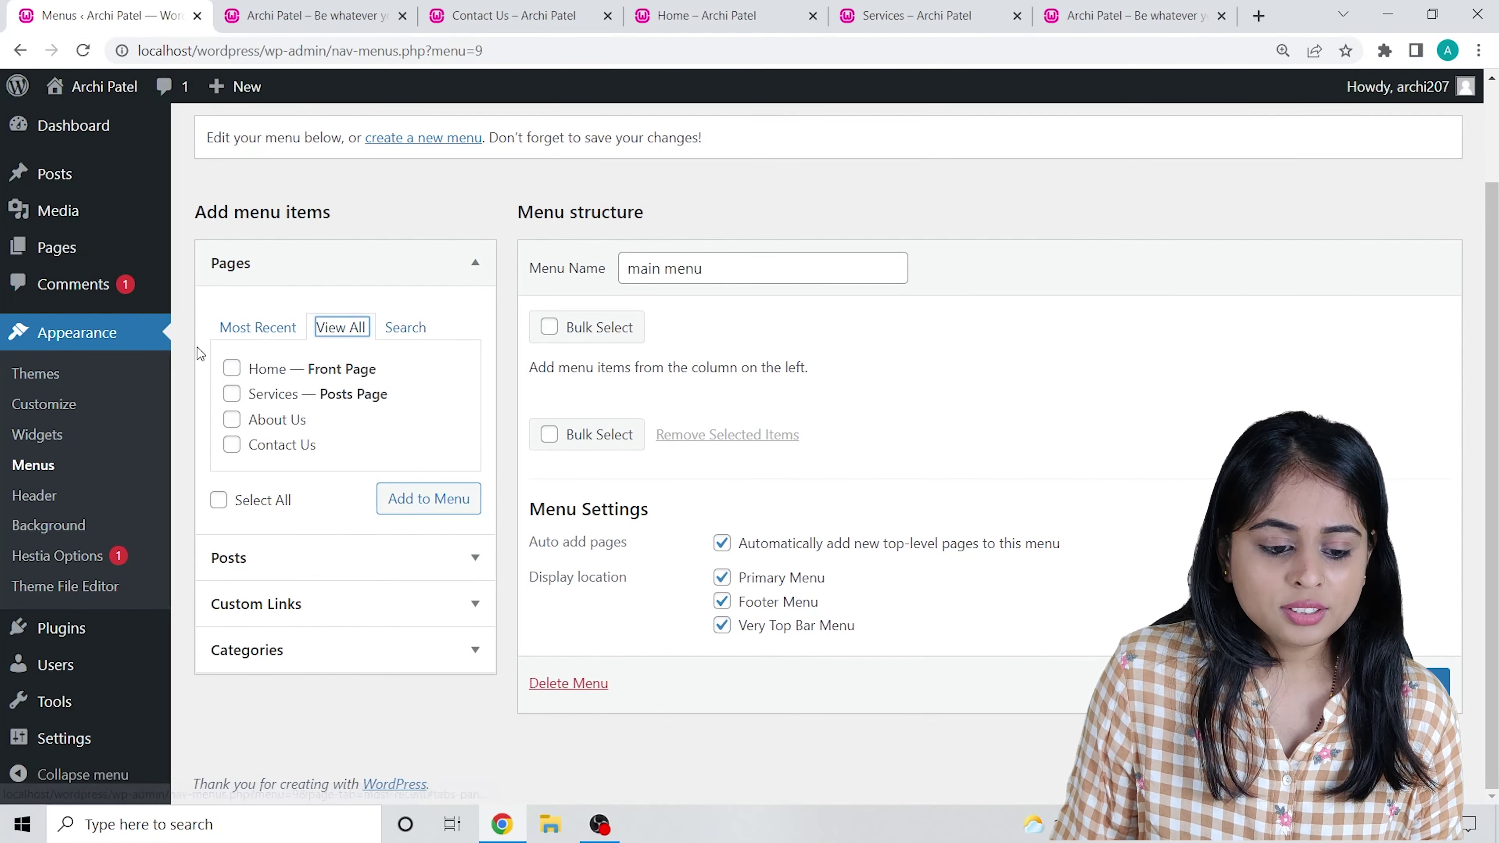
pyautogui.click(261, 373)
pyautogui.click(265, 395)
pyautogui.click(267, 420)
pyautogui.click(279, 448)
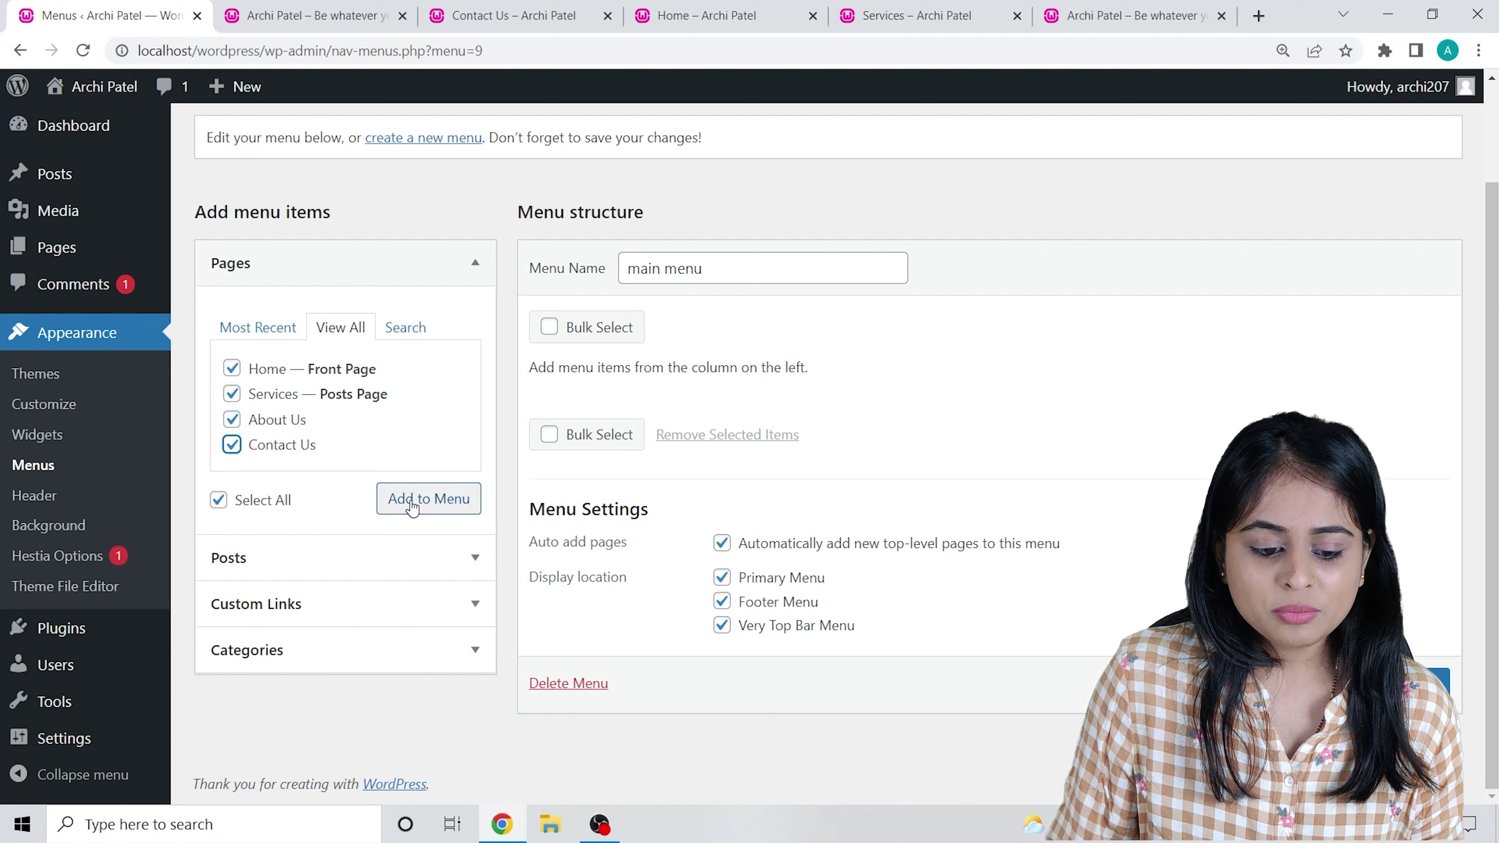
pyautogui.click(423, 504)
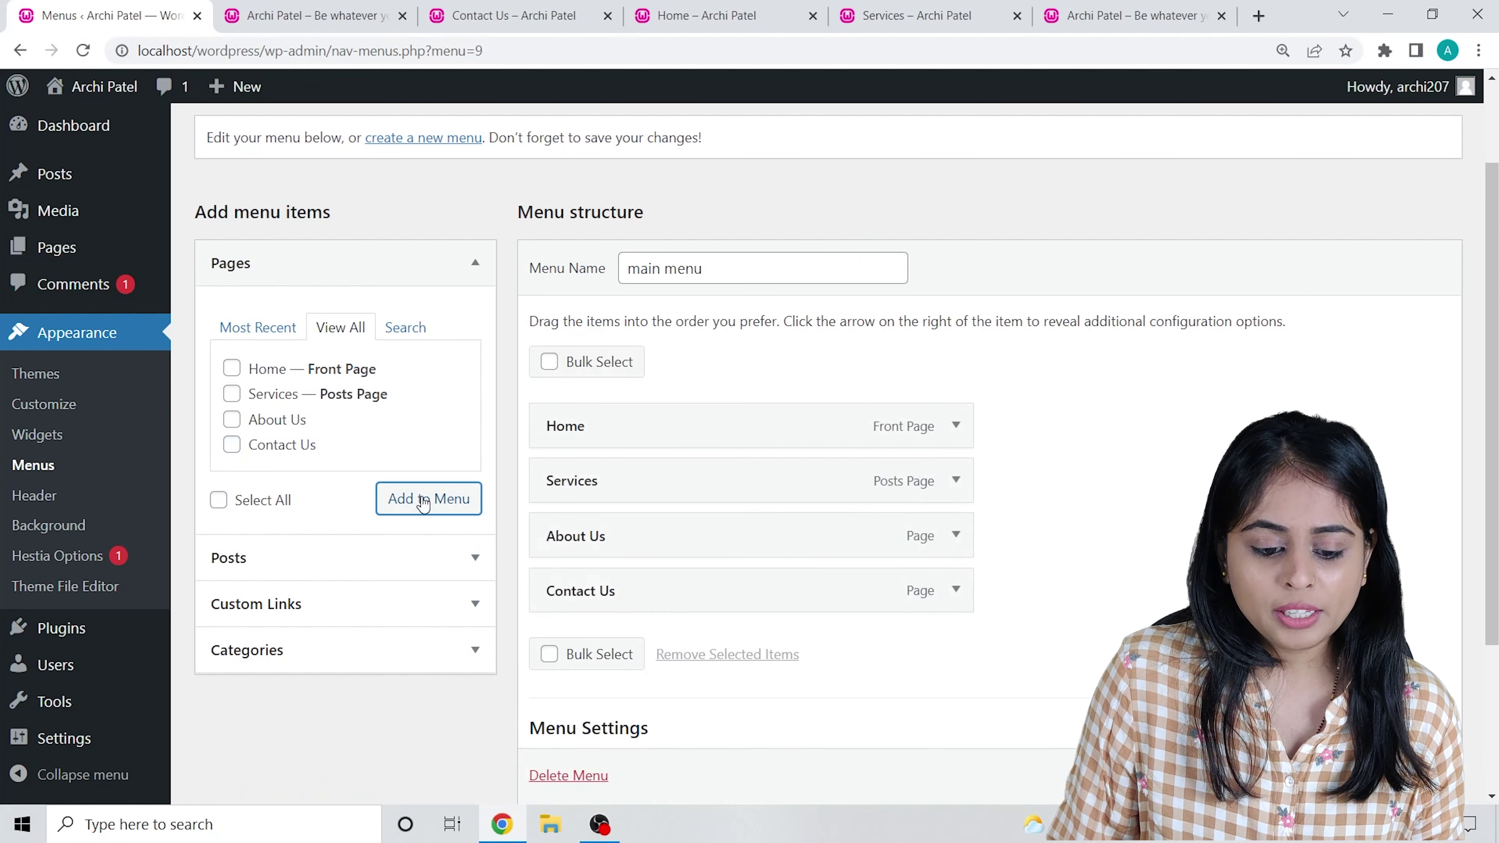
# Drag About Us above Services so the menu reads Home, About Us, Services, Contact Us.
pyautogui.scroll(-2, 649, 519)
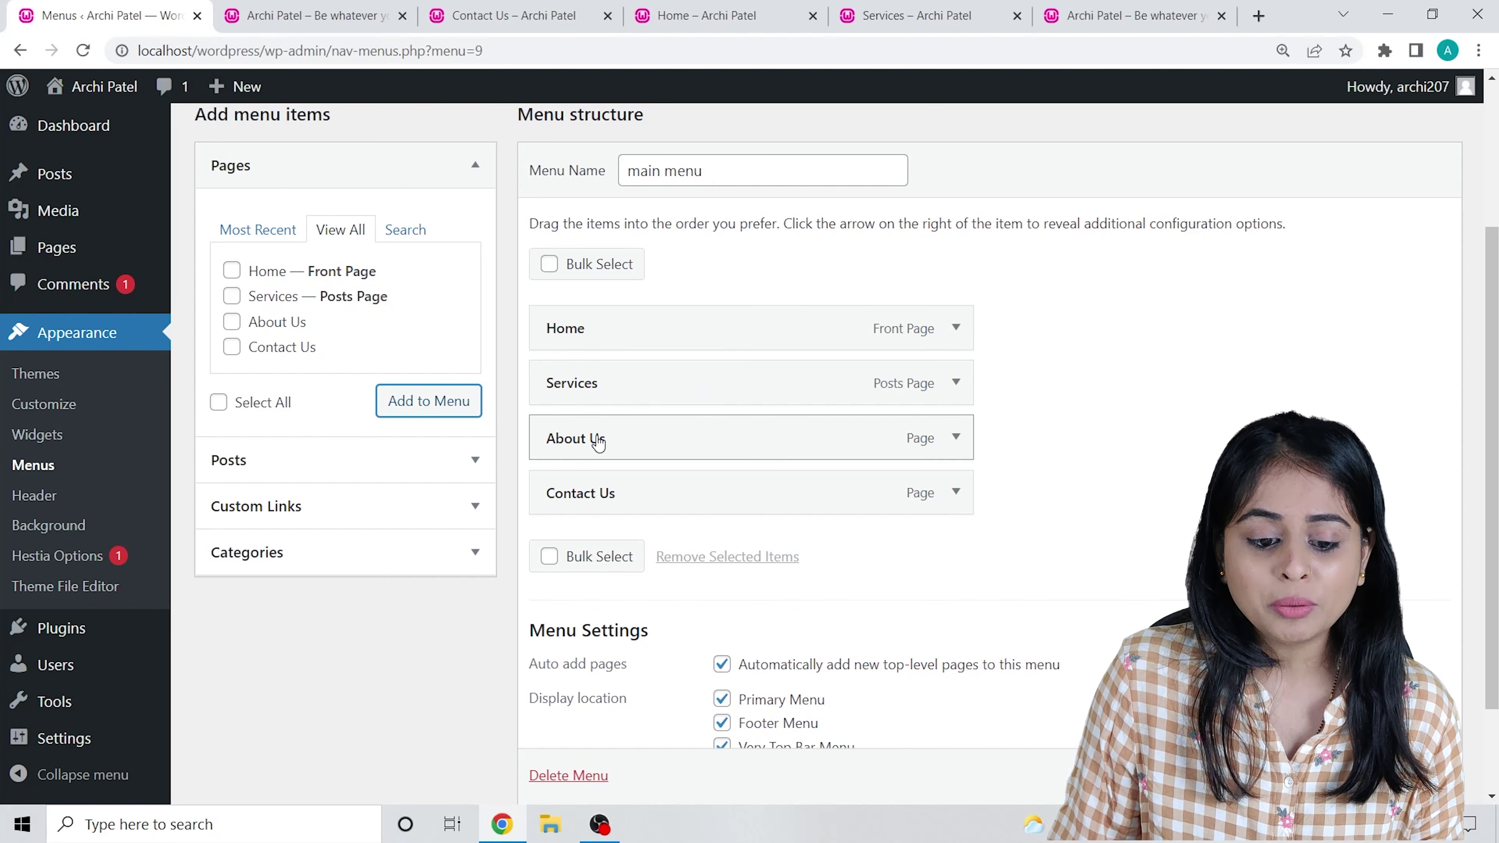
pyautogui.moveTo(598, 443); pyautogui.dragTo(599, 388)
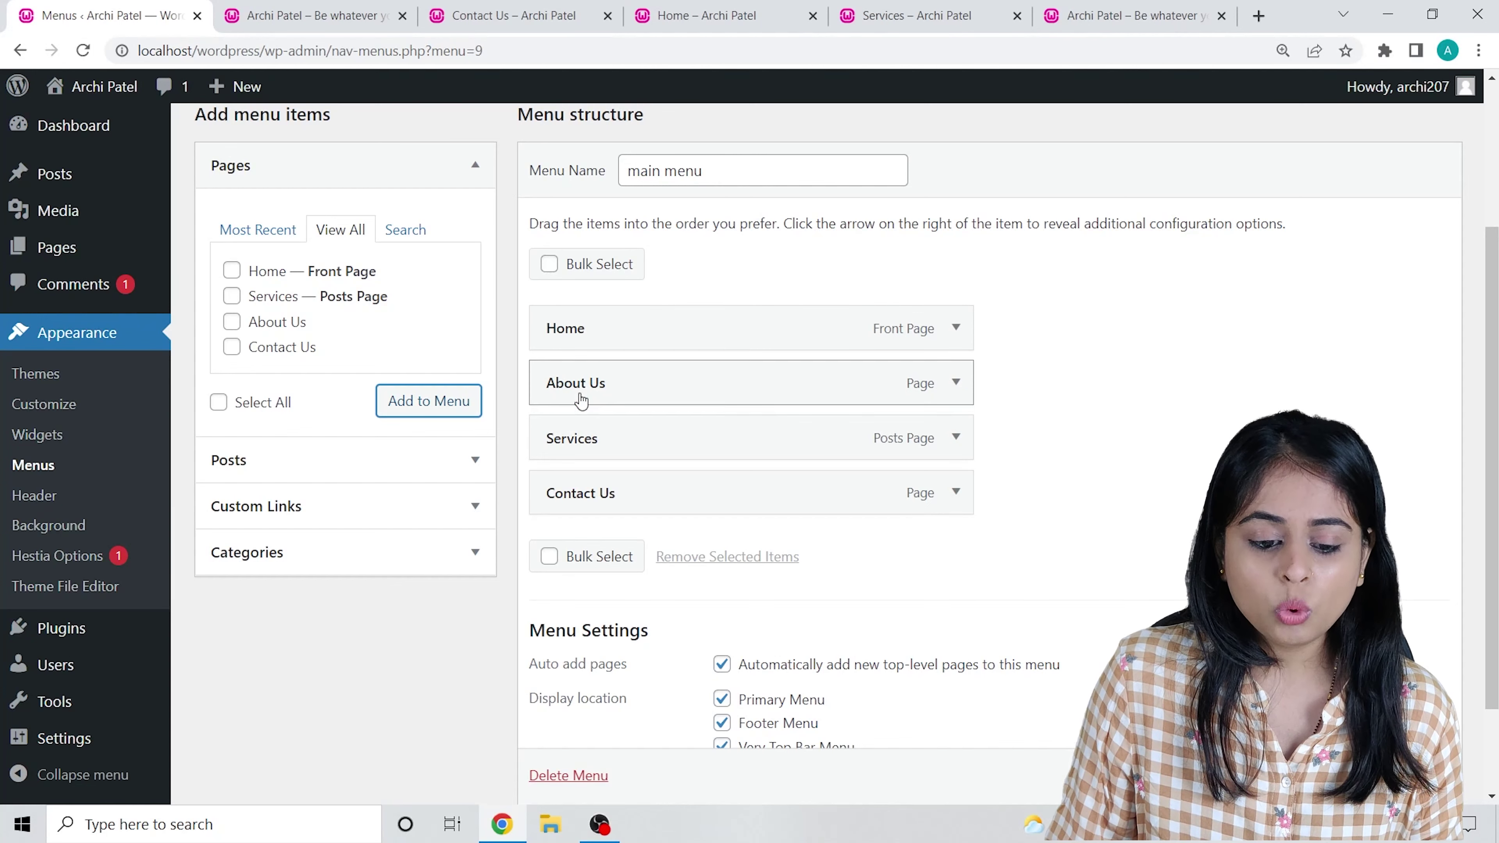
pyautogui.moveTo(597, 496); pyautogui.dragTo(643, 452)
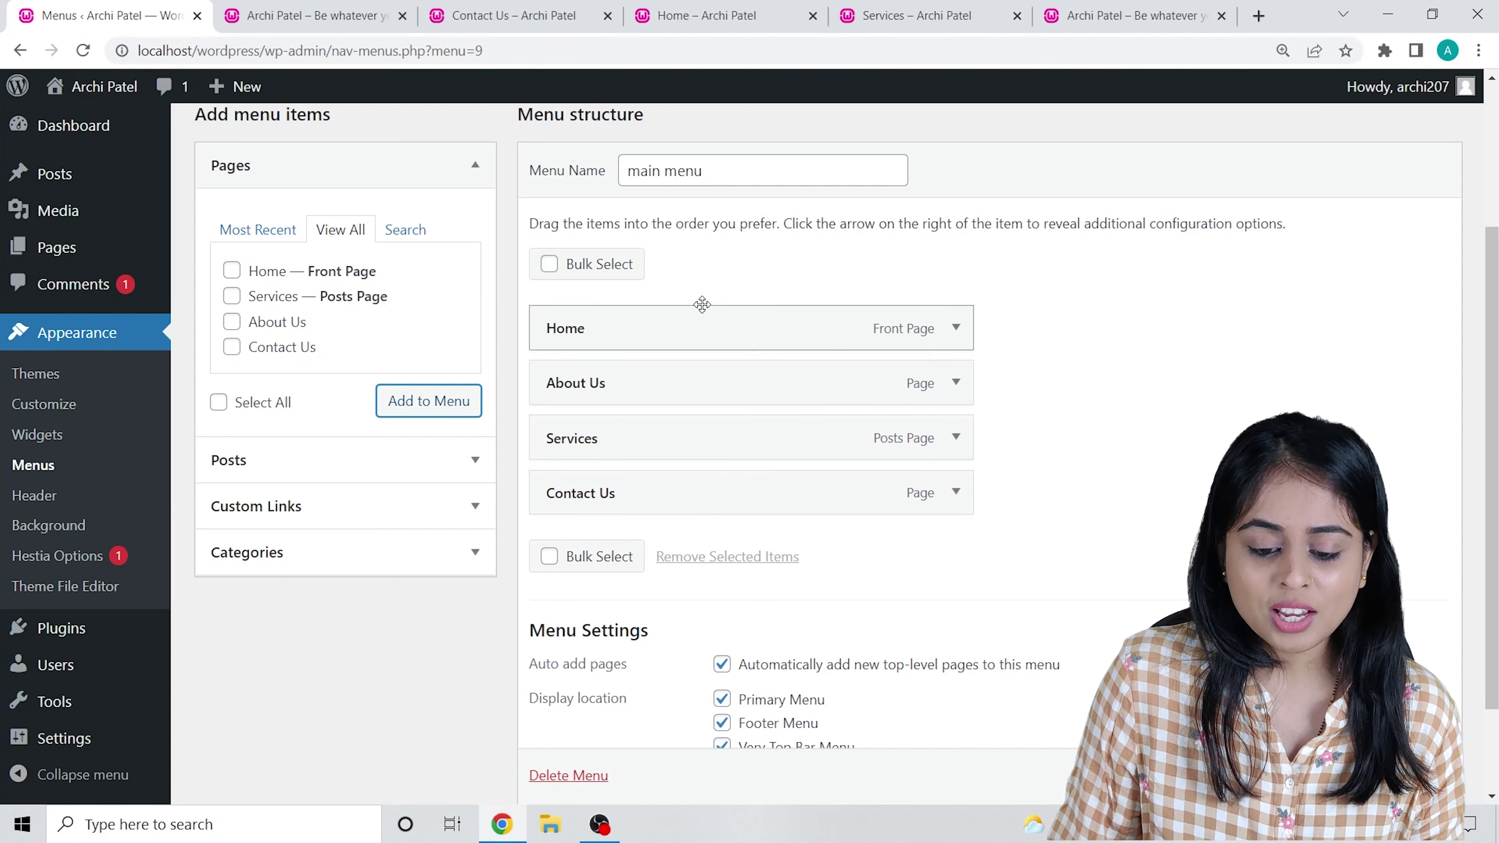
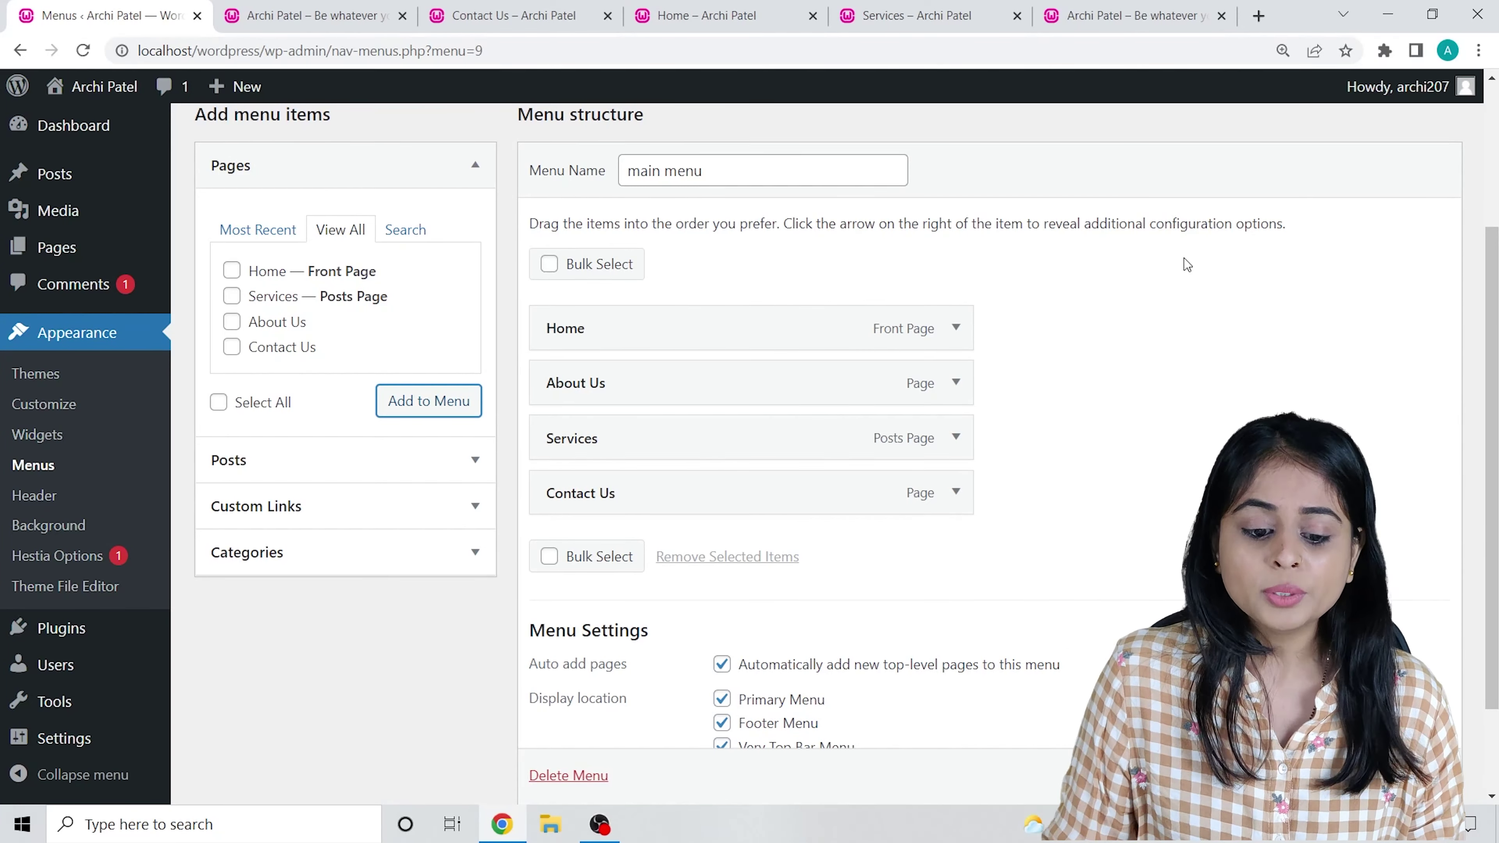
# Reload the live front page and look through the About Us and Services pages.
pyautogui.scroll(-2, 1154, 496)
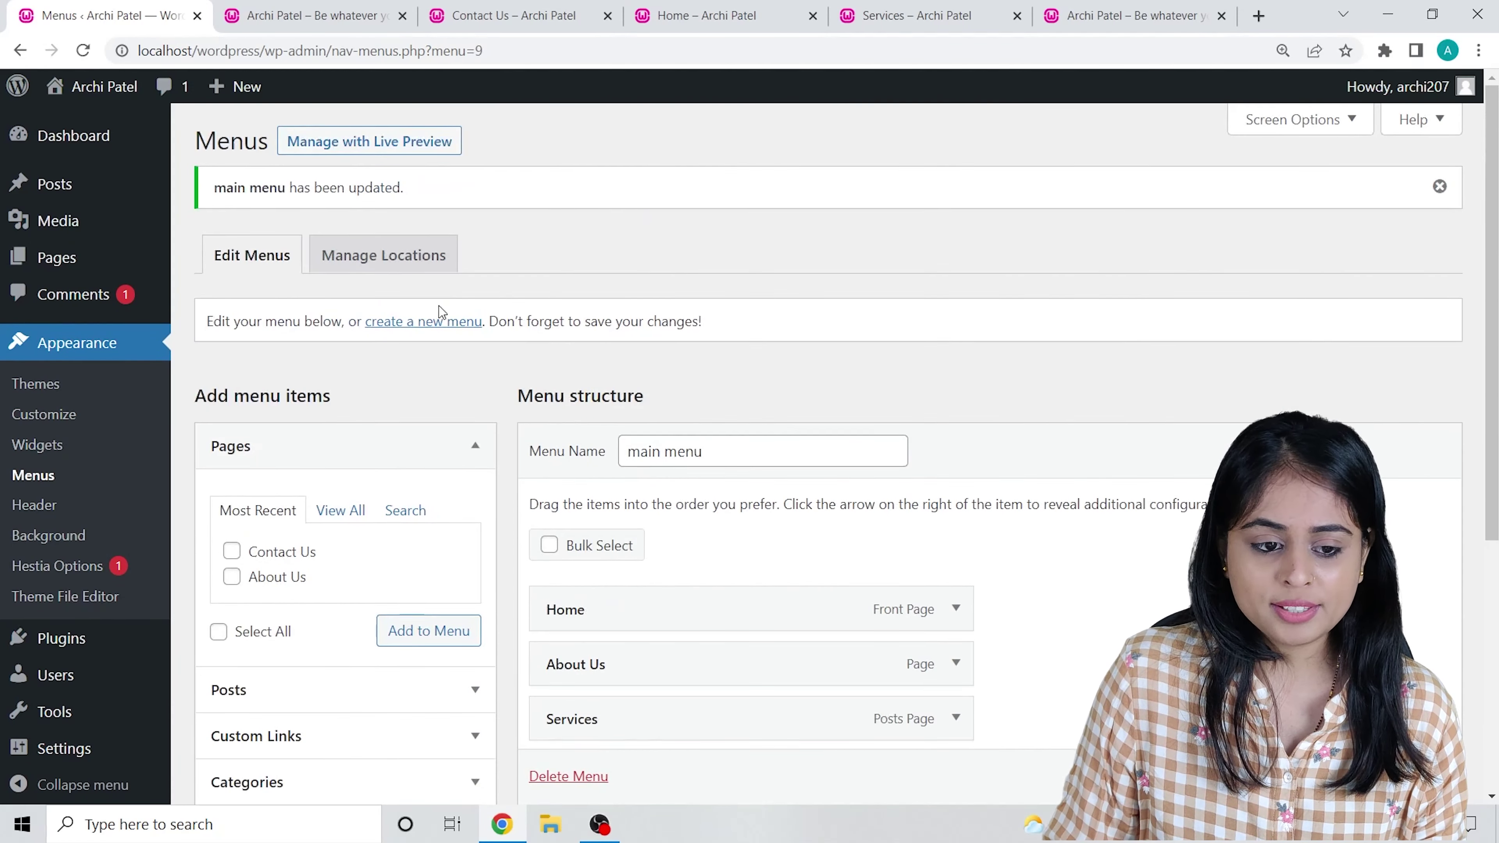
pyautogui.click(320, 7)
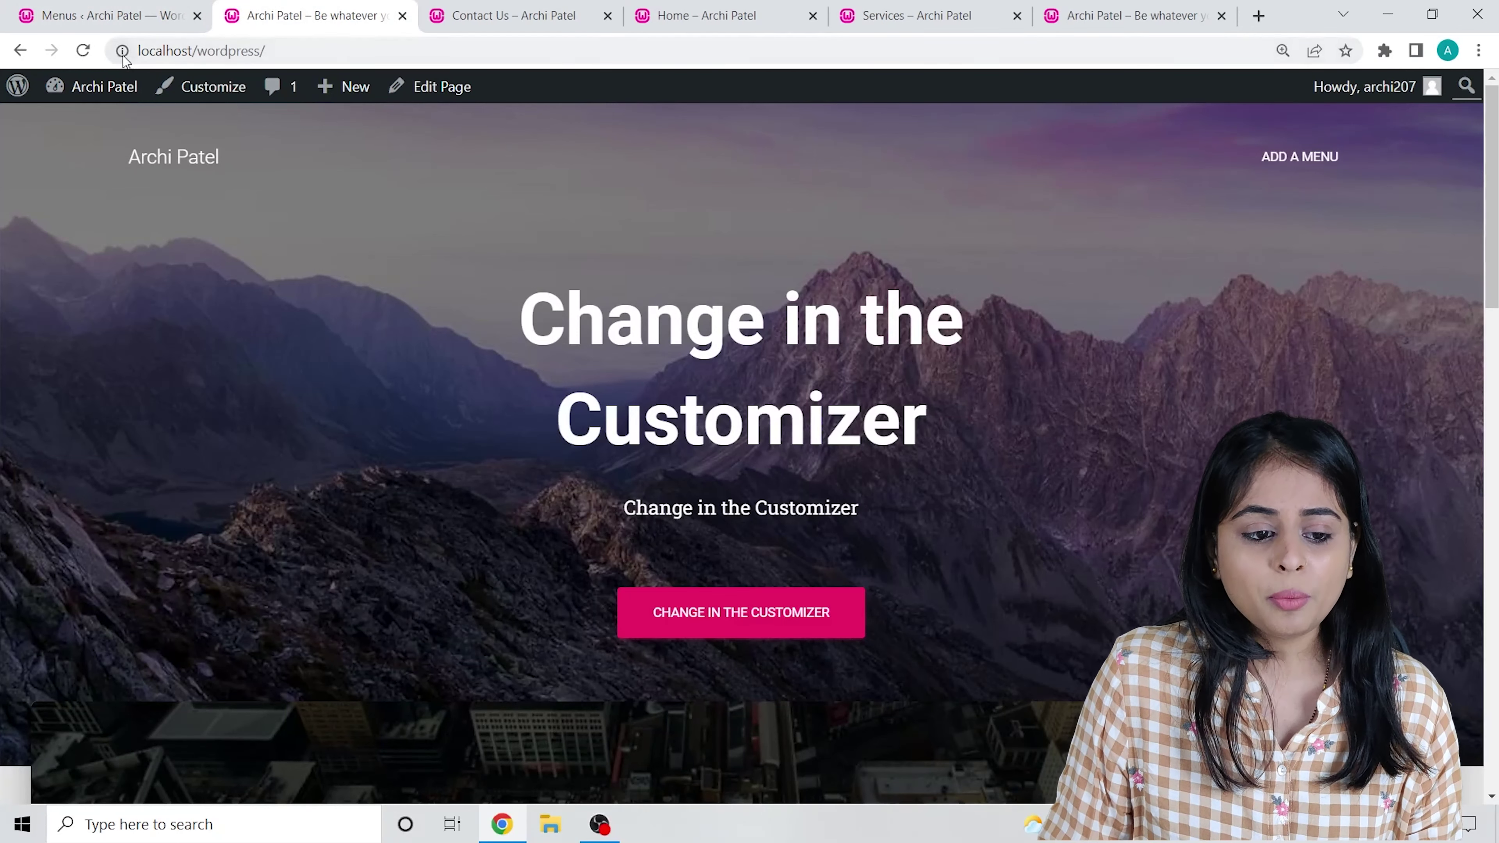
pyautogui.click(83, 51)
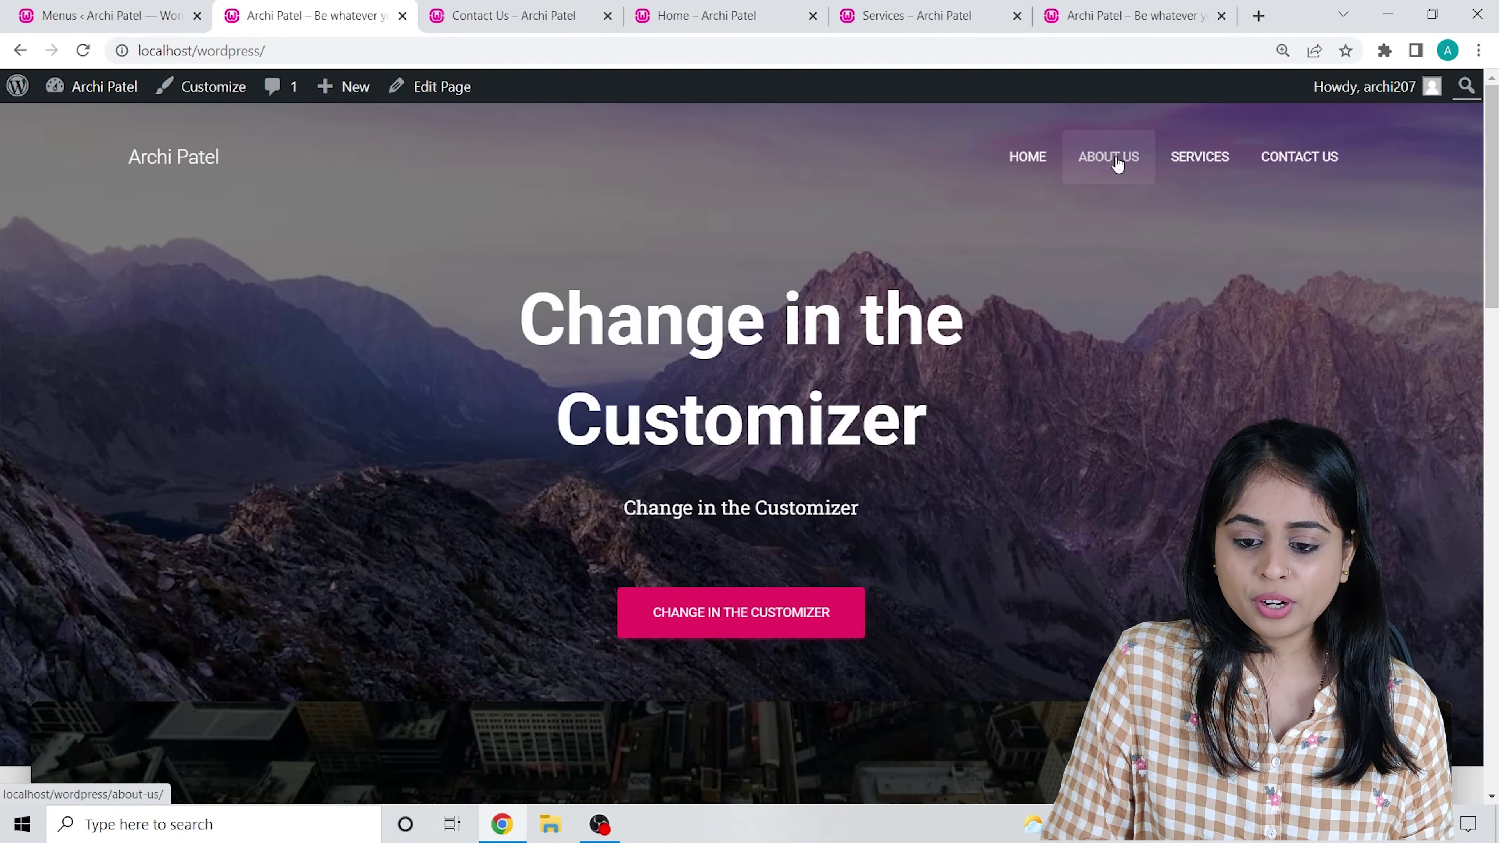
pyautogui.click(1115, 162)
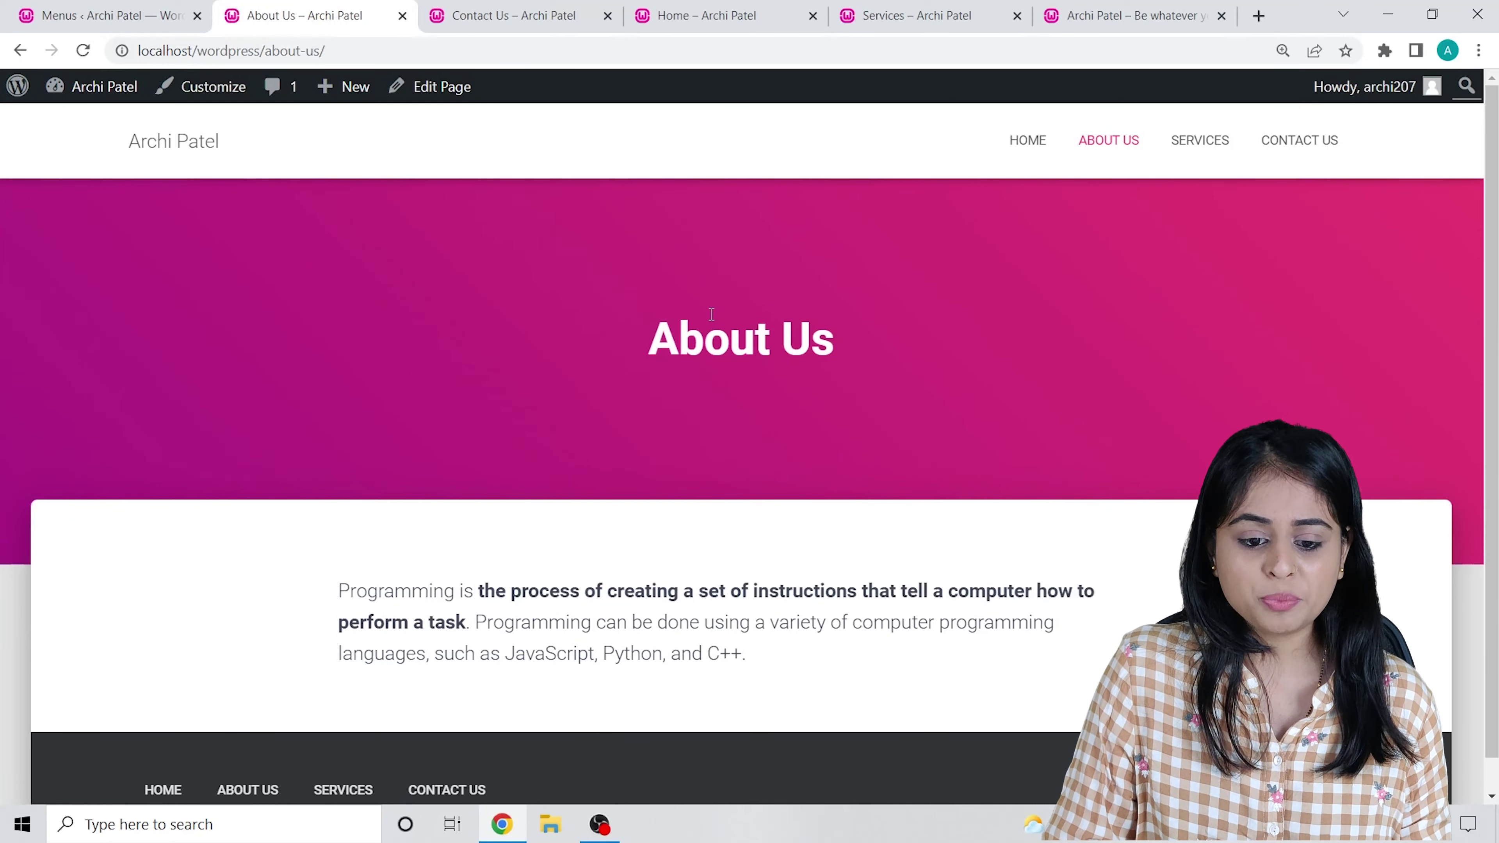
pyautogui.click(1198, 149)
pyautogui.scroll(-8, 438, 344)
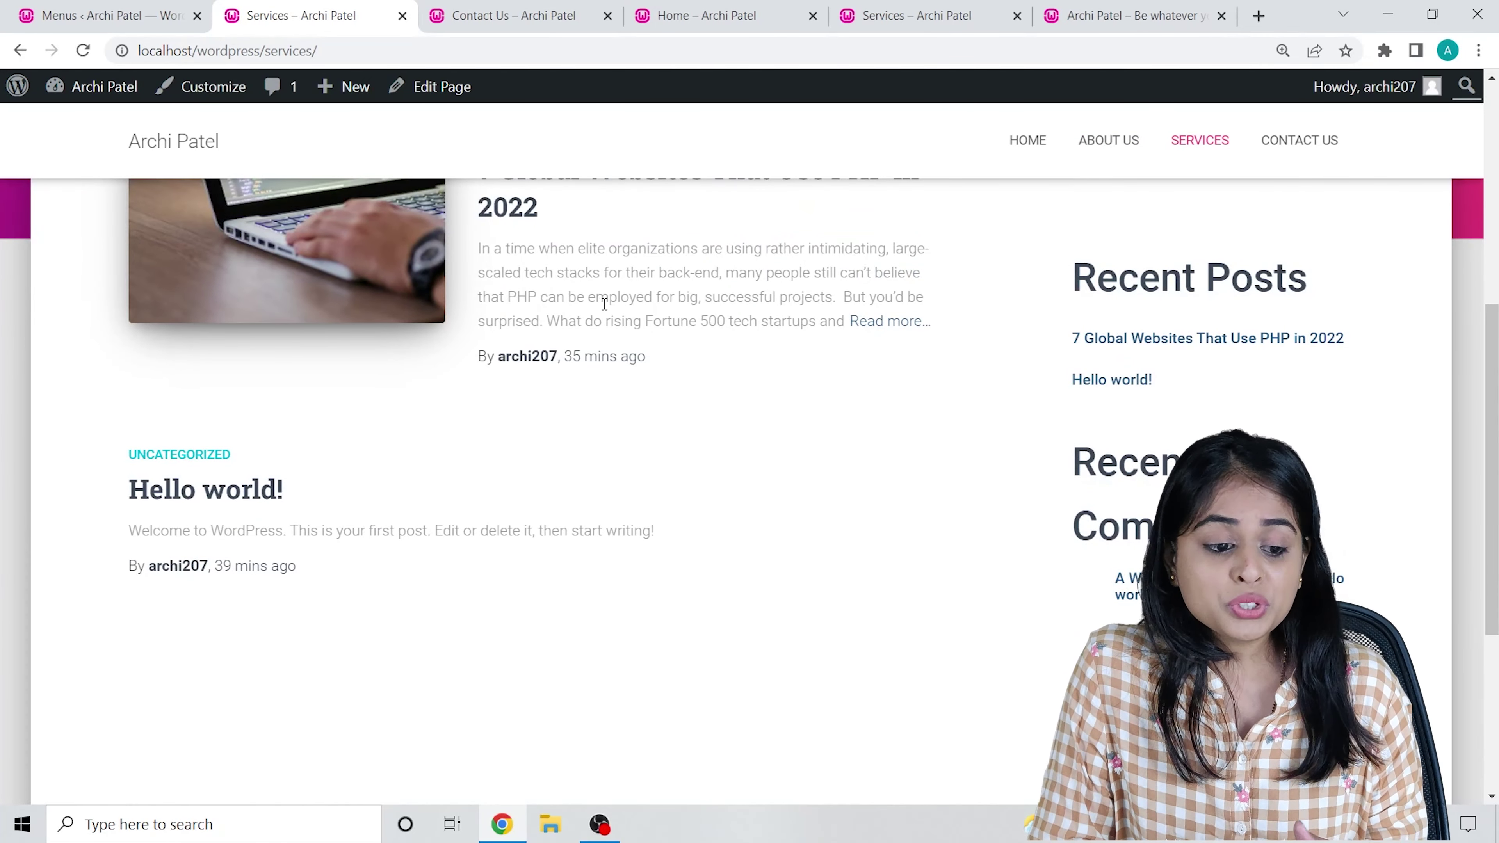
pyautogui.scroll(7, 608, 321)
pyautogui.scroll(-7, 524, 348)
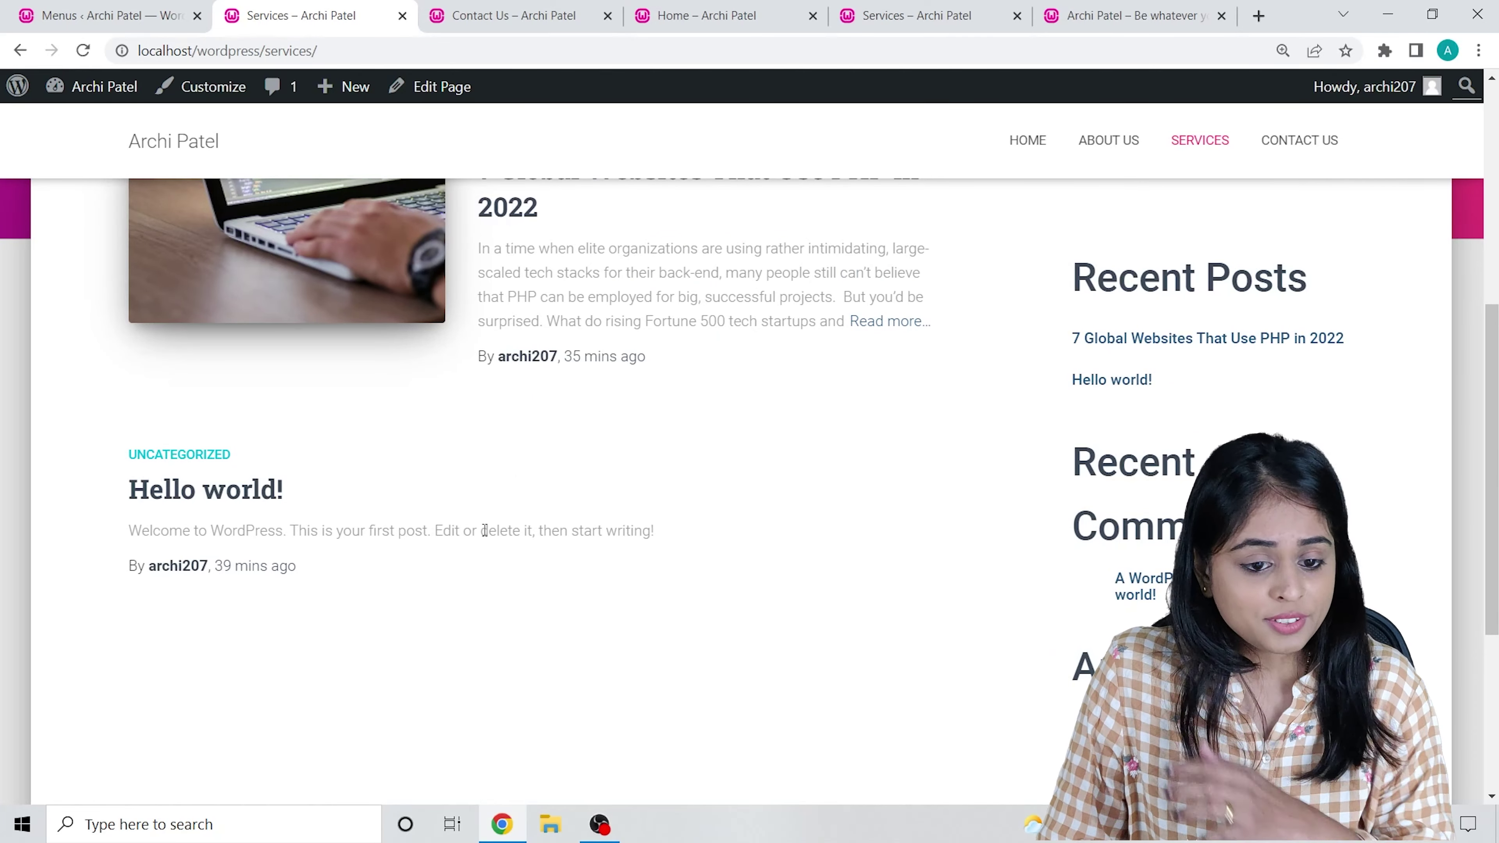
pyautogui.scroll(8, 493, 490)
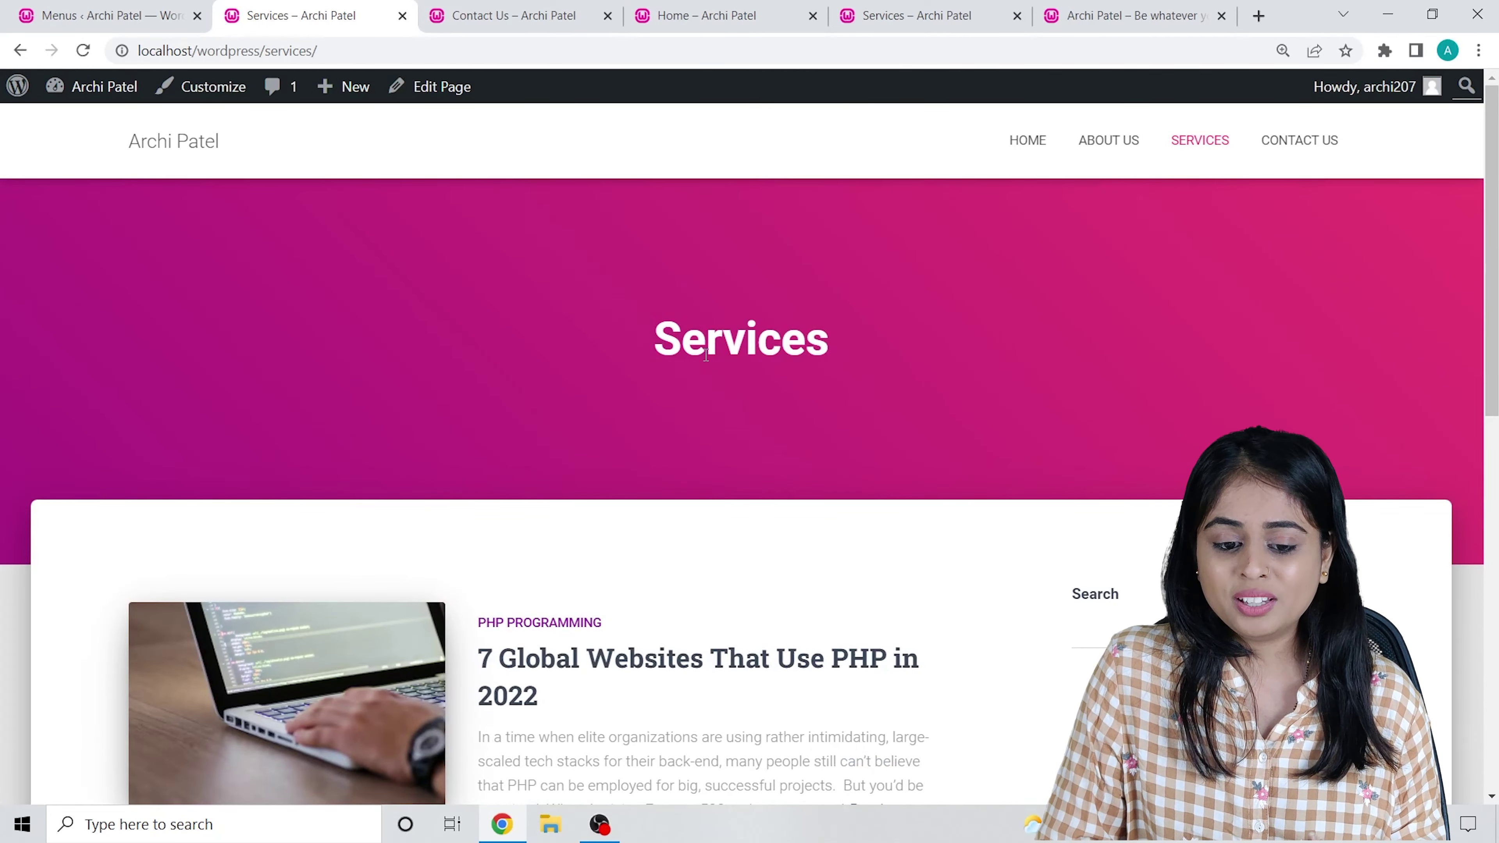
pyautogui.click(7, 16)
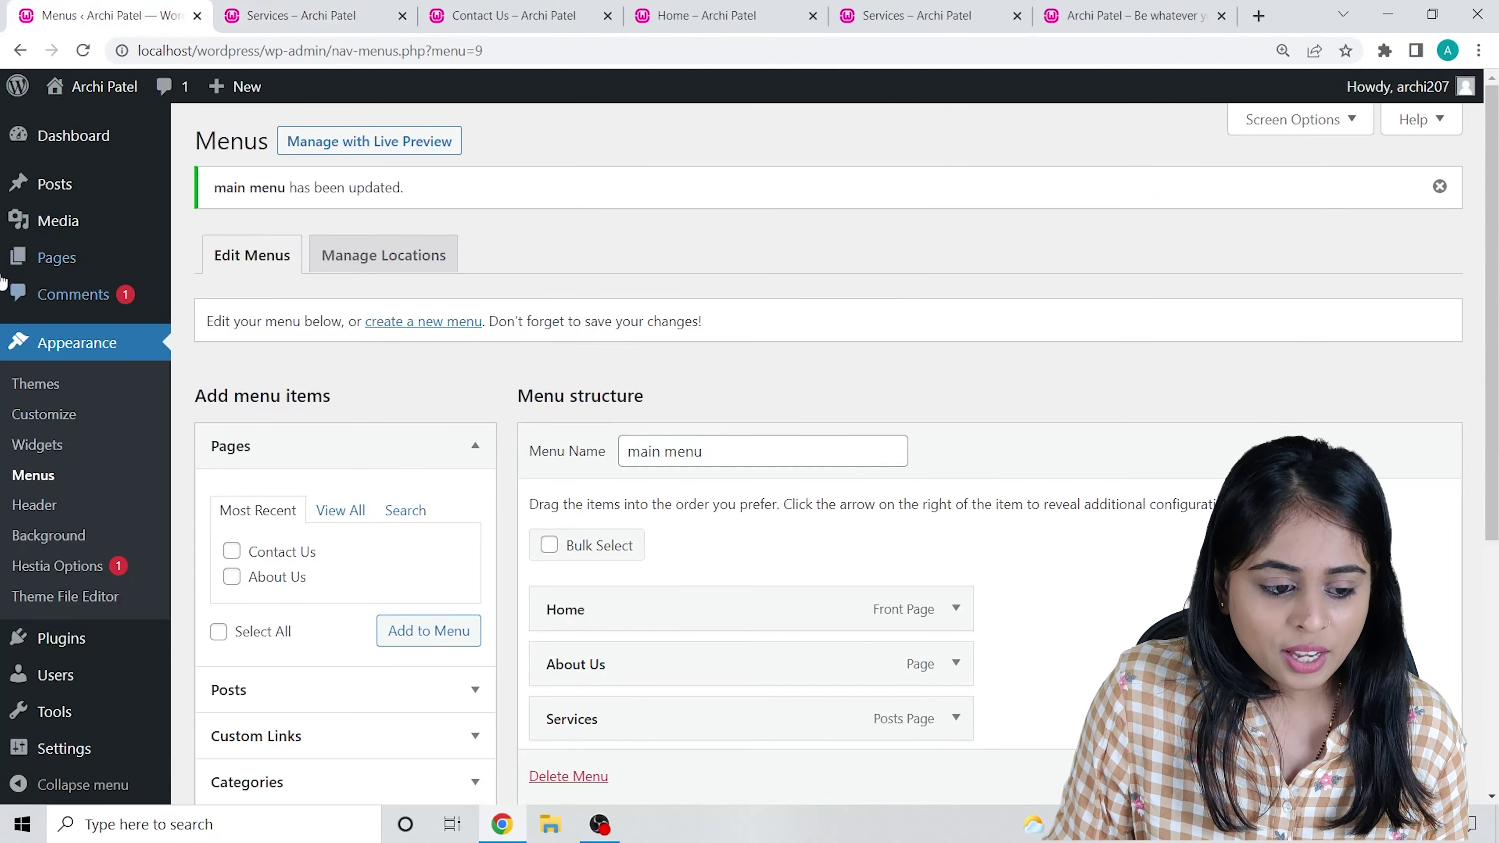
# Retitle the Services page to 'Blogs', adjust its URL slug, and update it.
pyautogui.moveTo(41, 265)
pyautogui.click(212, 264)
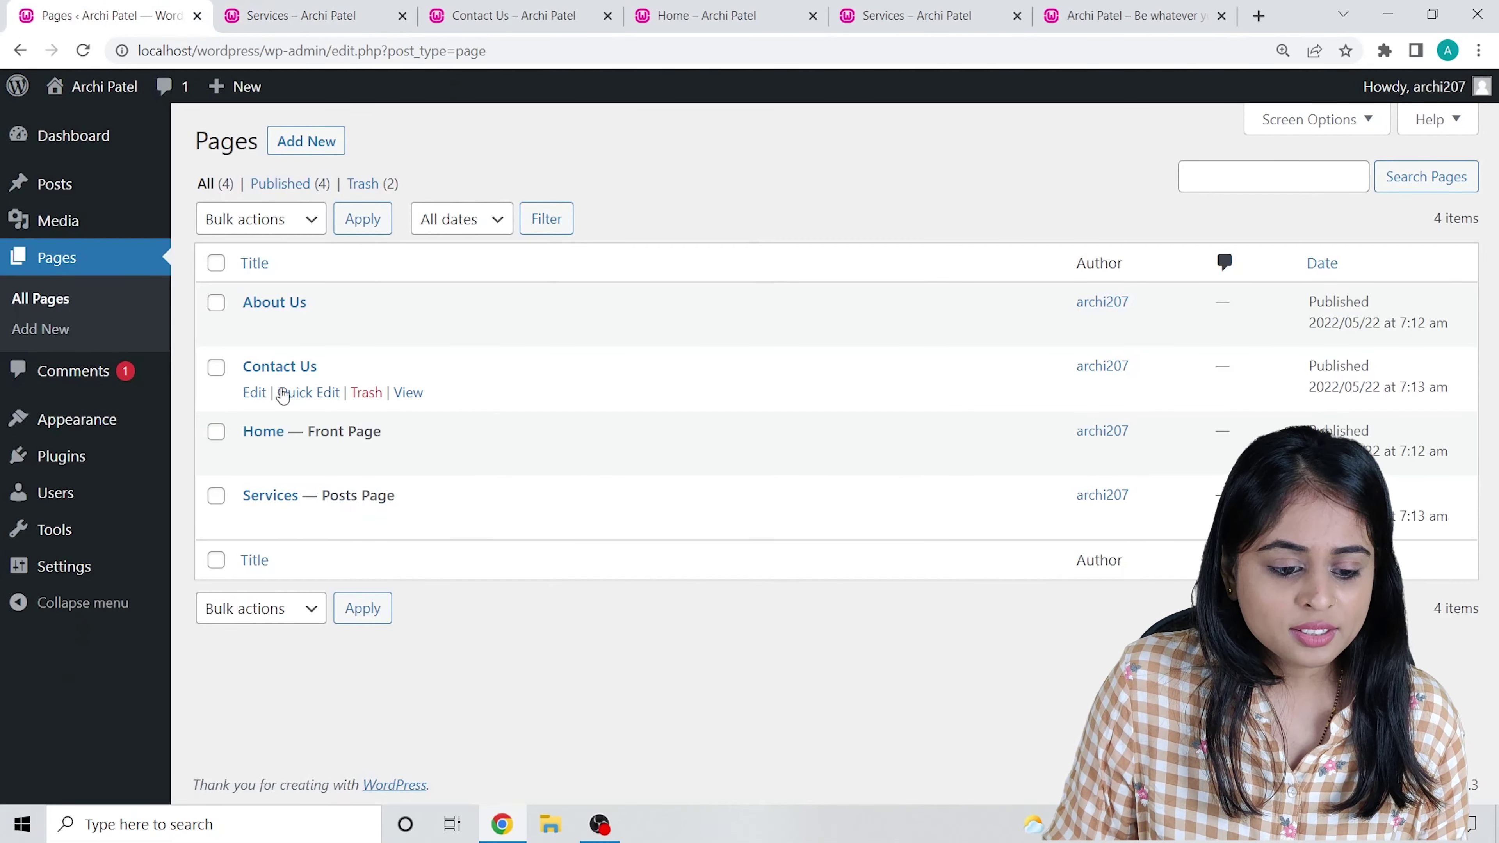
pyautogui.click(254, 520)
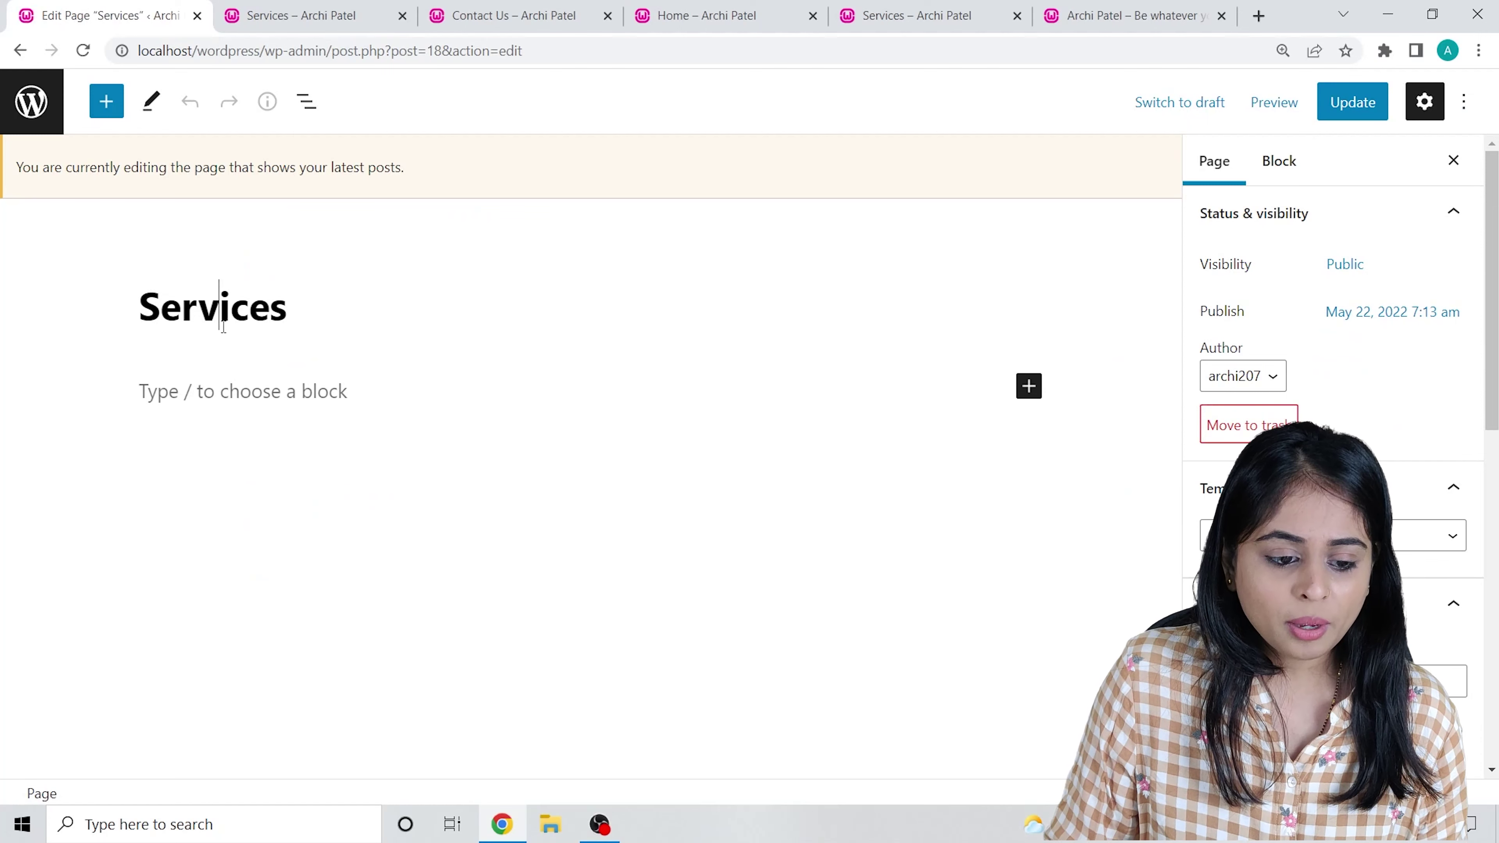
pyautogui.doubleClick(221, 321)
pyautogui.write('Blogs')
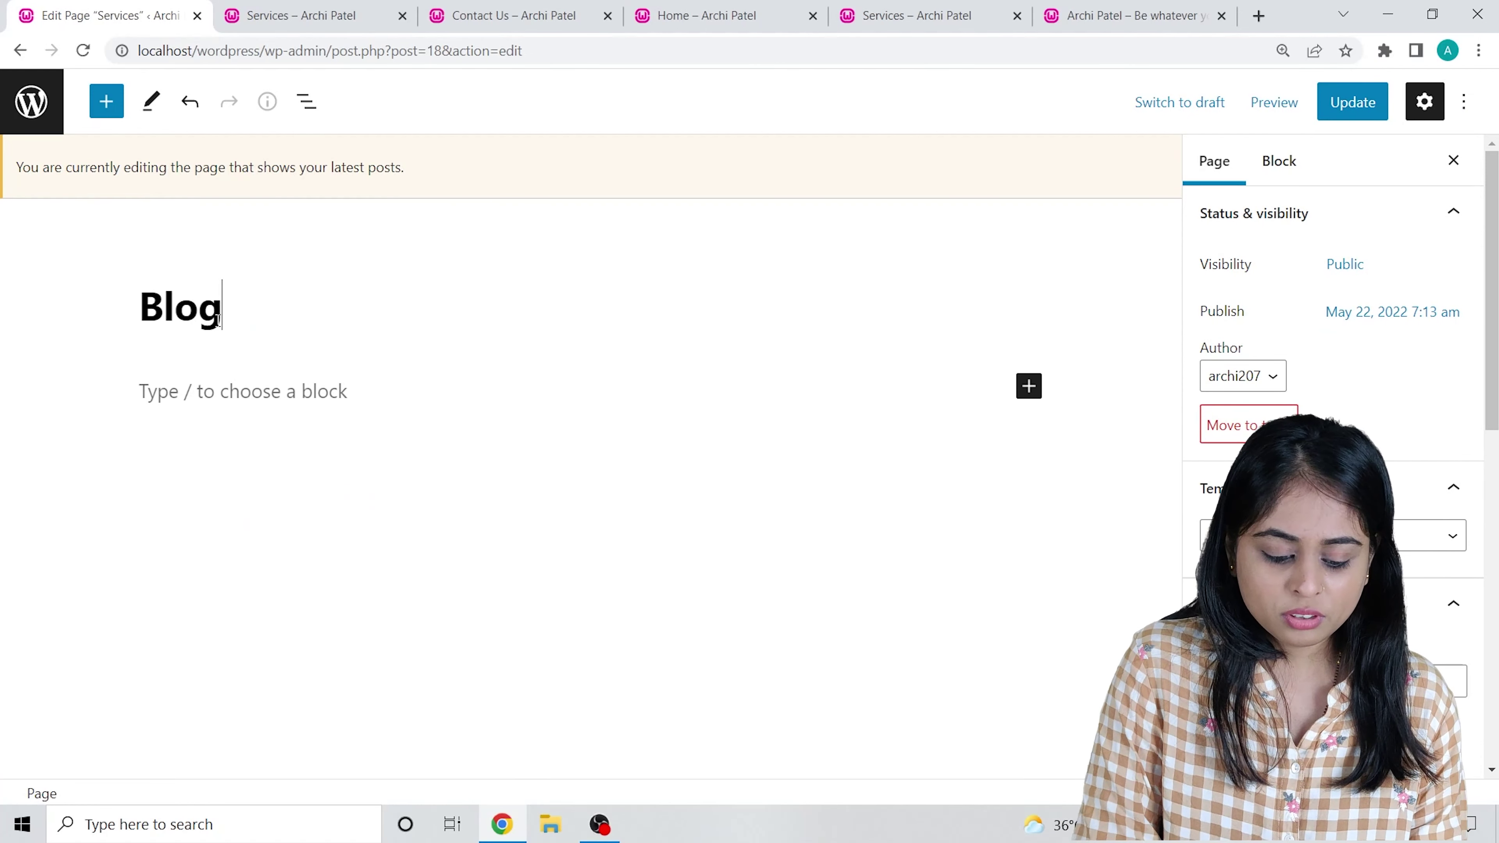
pyautogui.click(322, 479)
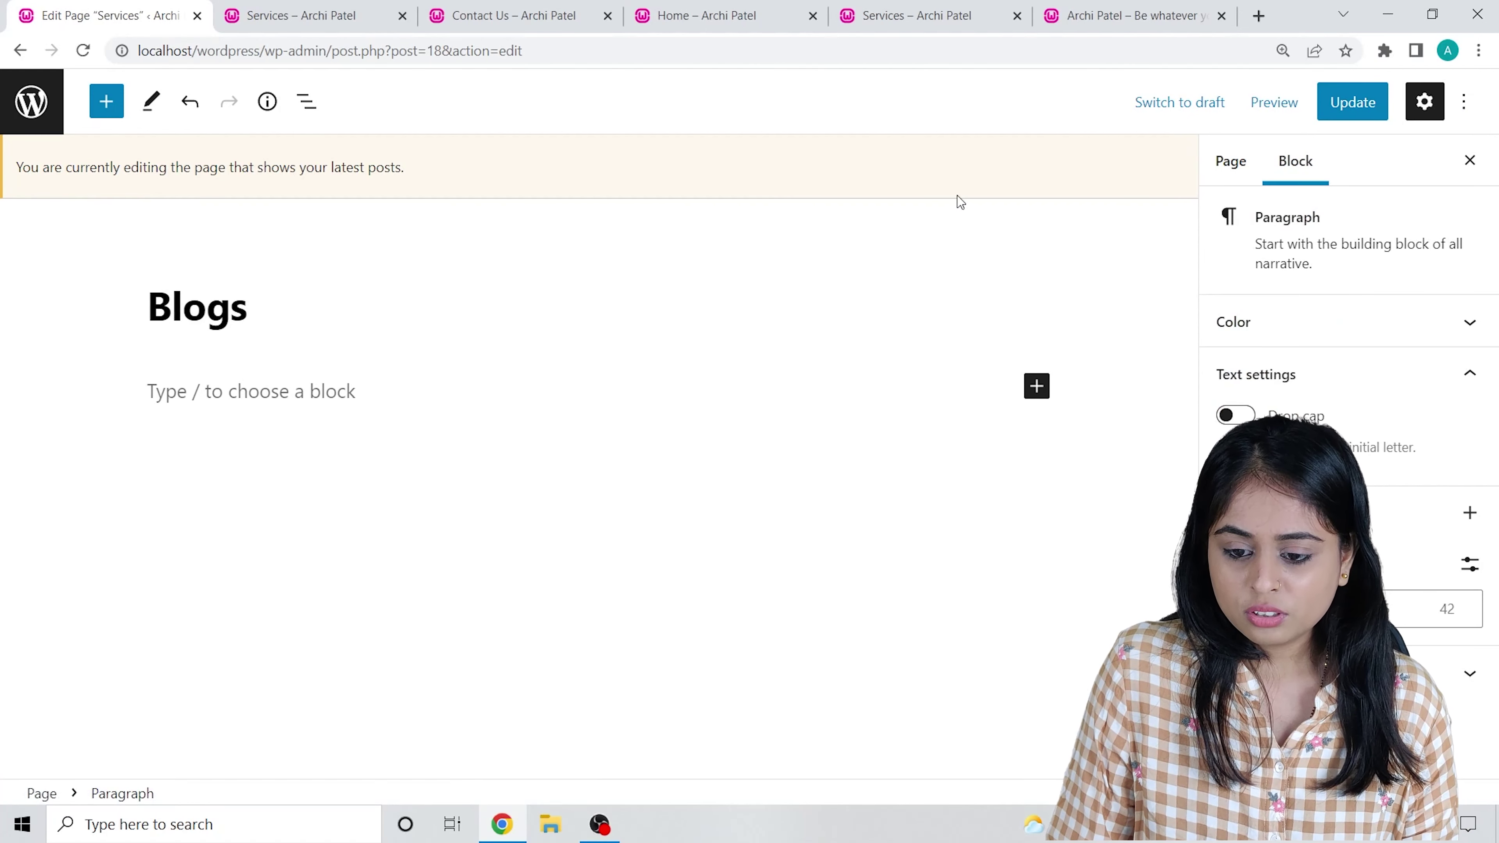
pyautogui.click(1232, 165)
pyautogui.scroll(-3, 1334, 413)
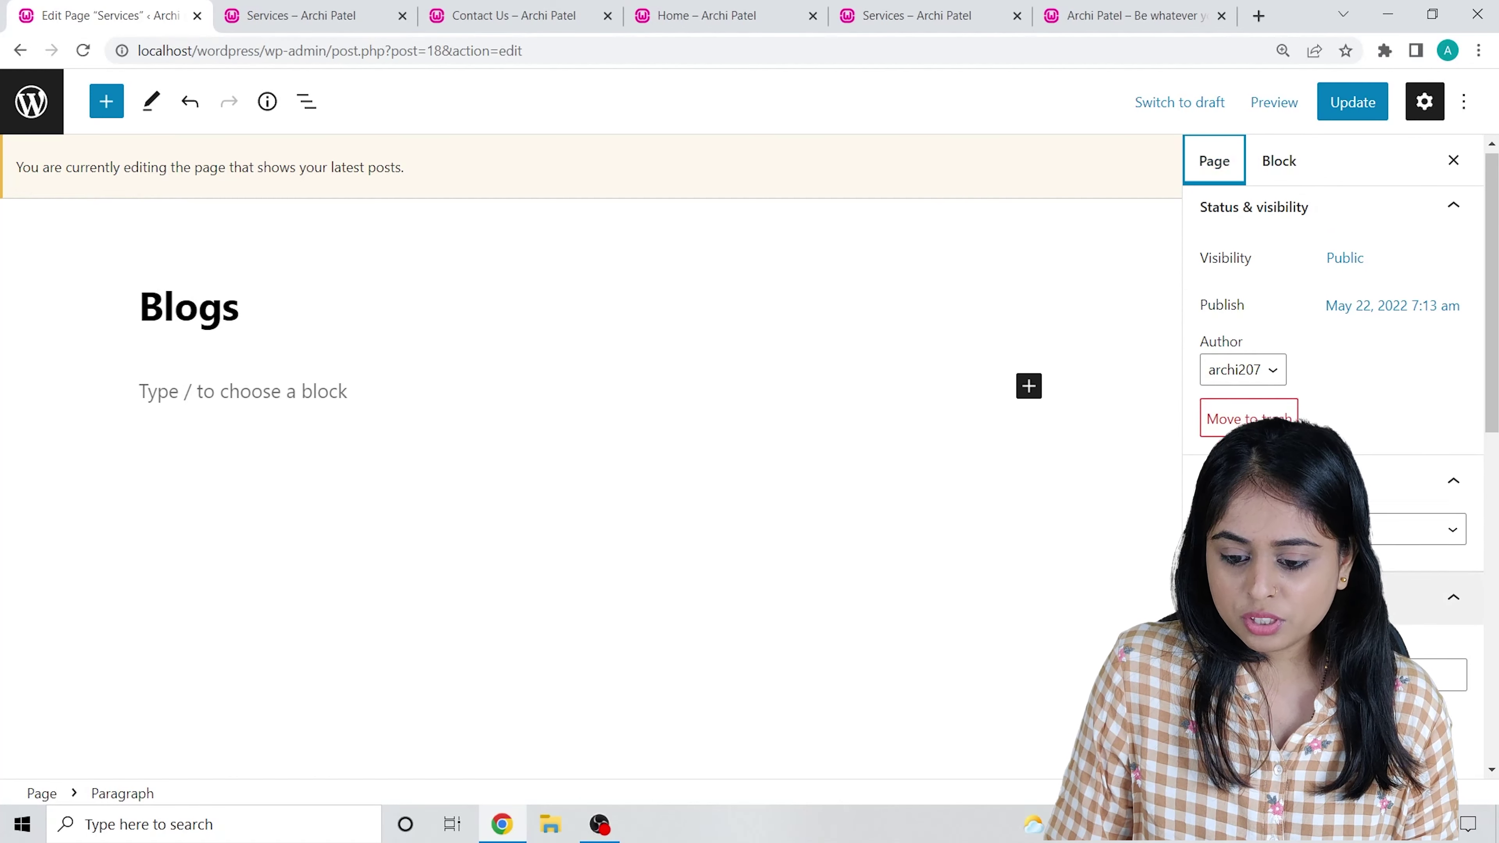
pyautogui.click(1228, 485)
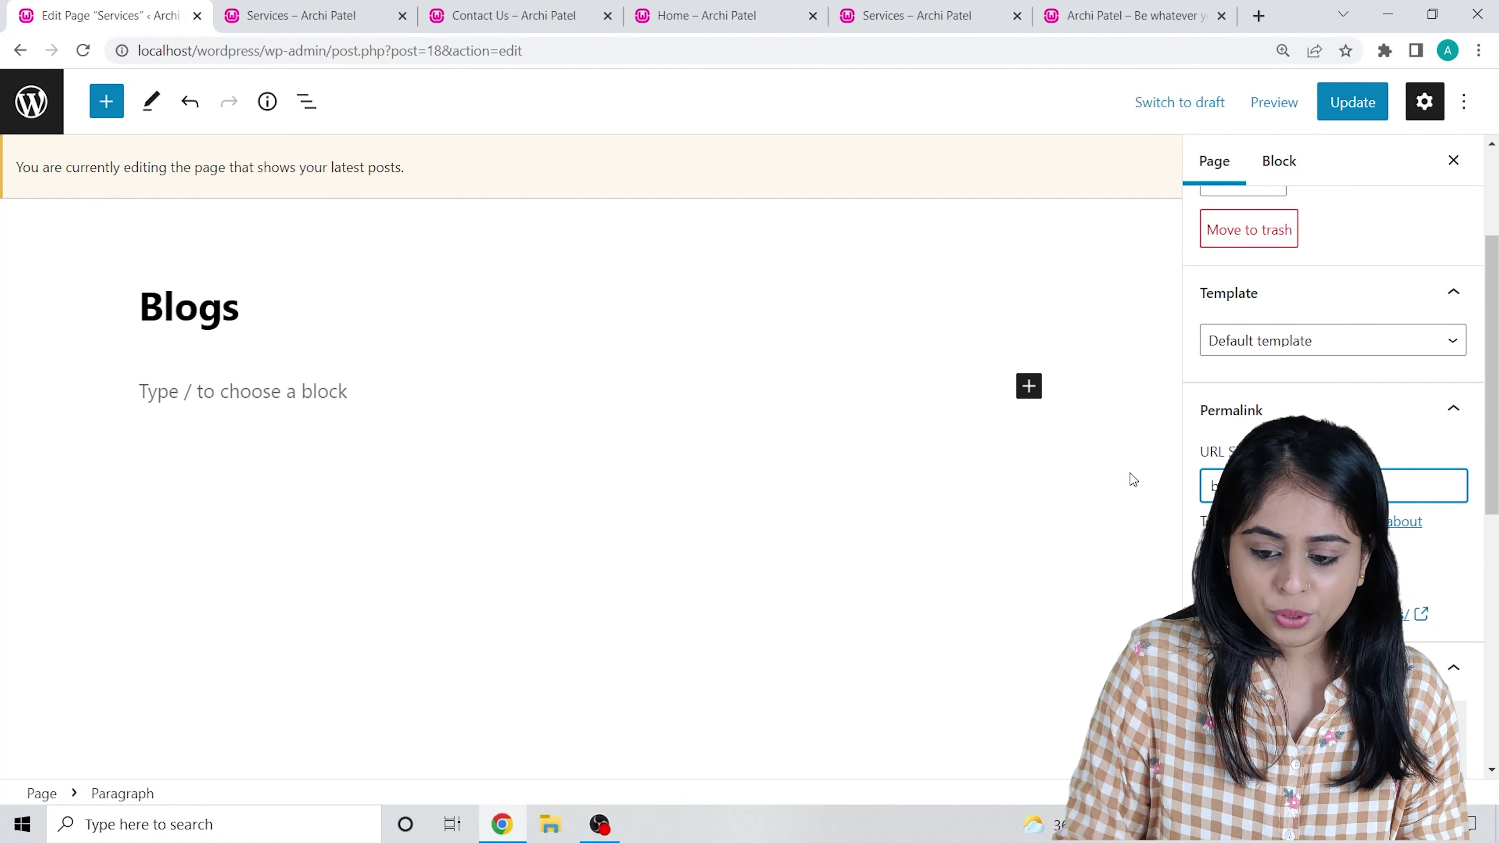
pyautogui.click(1369, 107)
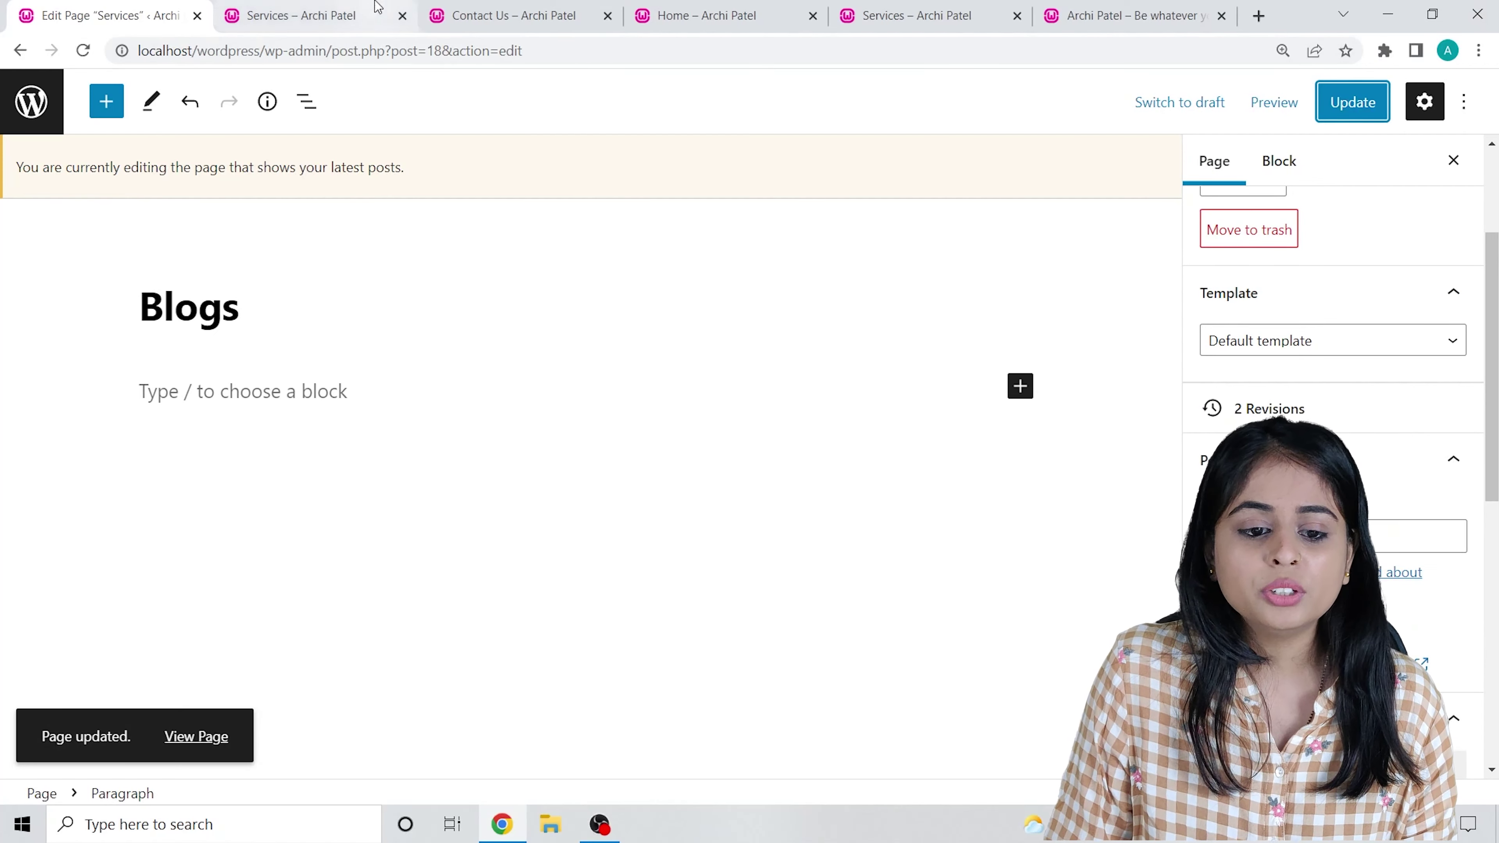
pyautogui.click(498, 15)
pyautogui.click(948, 20)
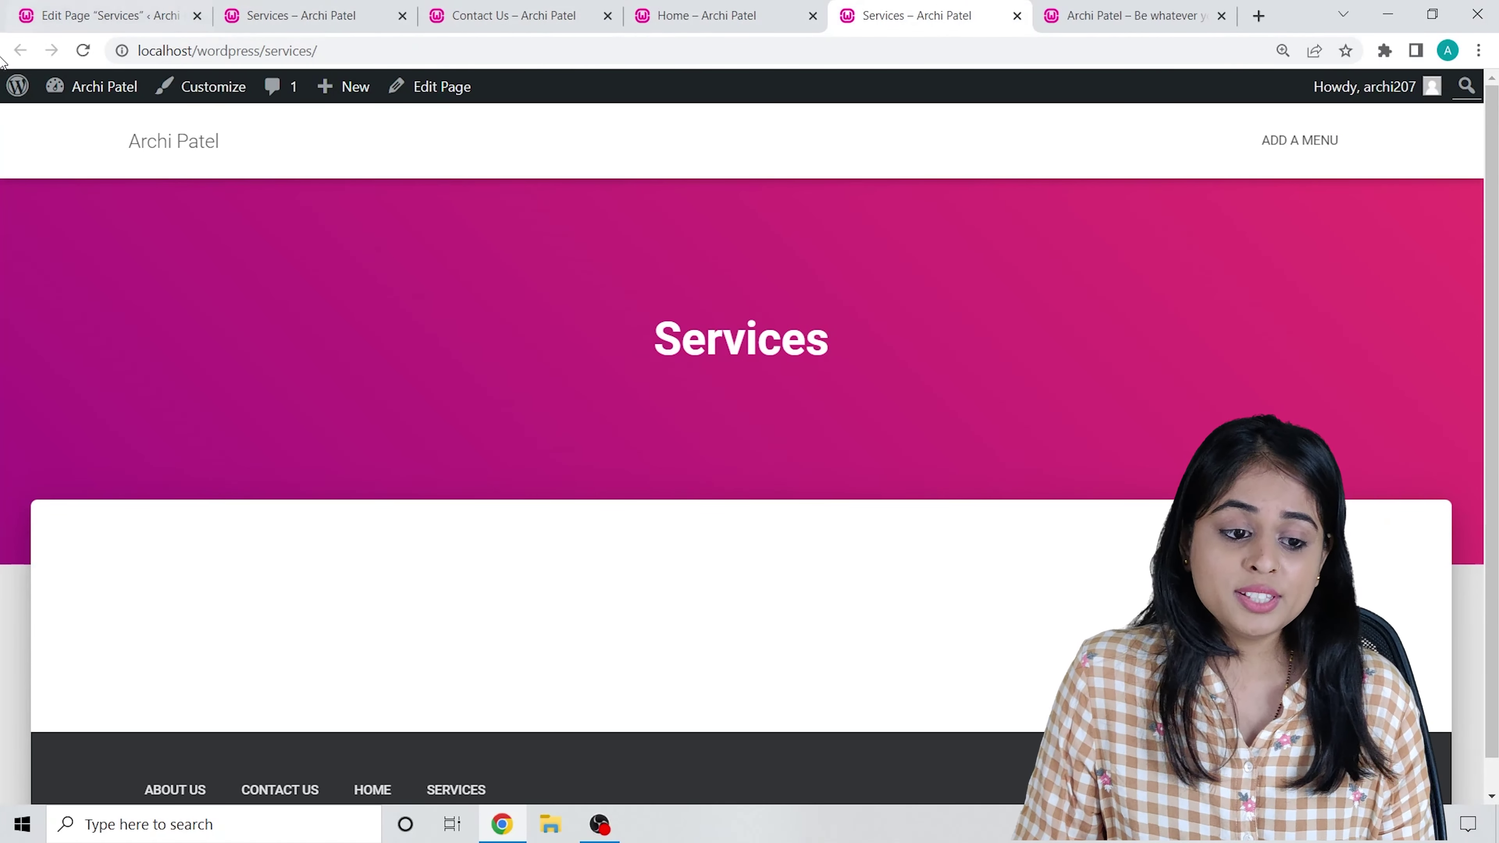
# Reload the page, then load the /blogs/ address to confirm the posts are listed.
pyautogui.click(90, 52)
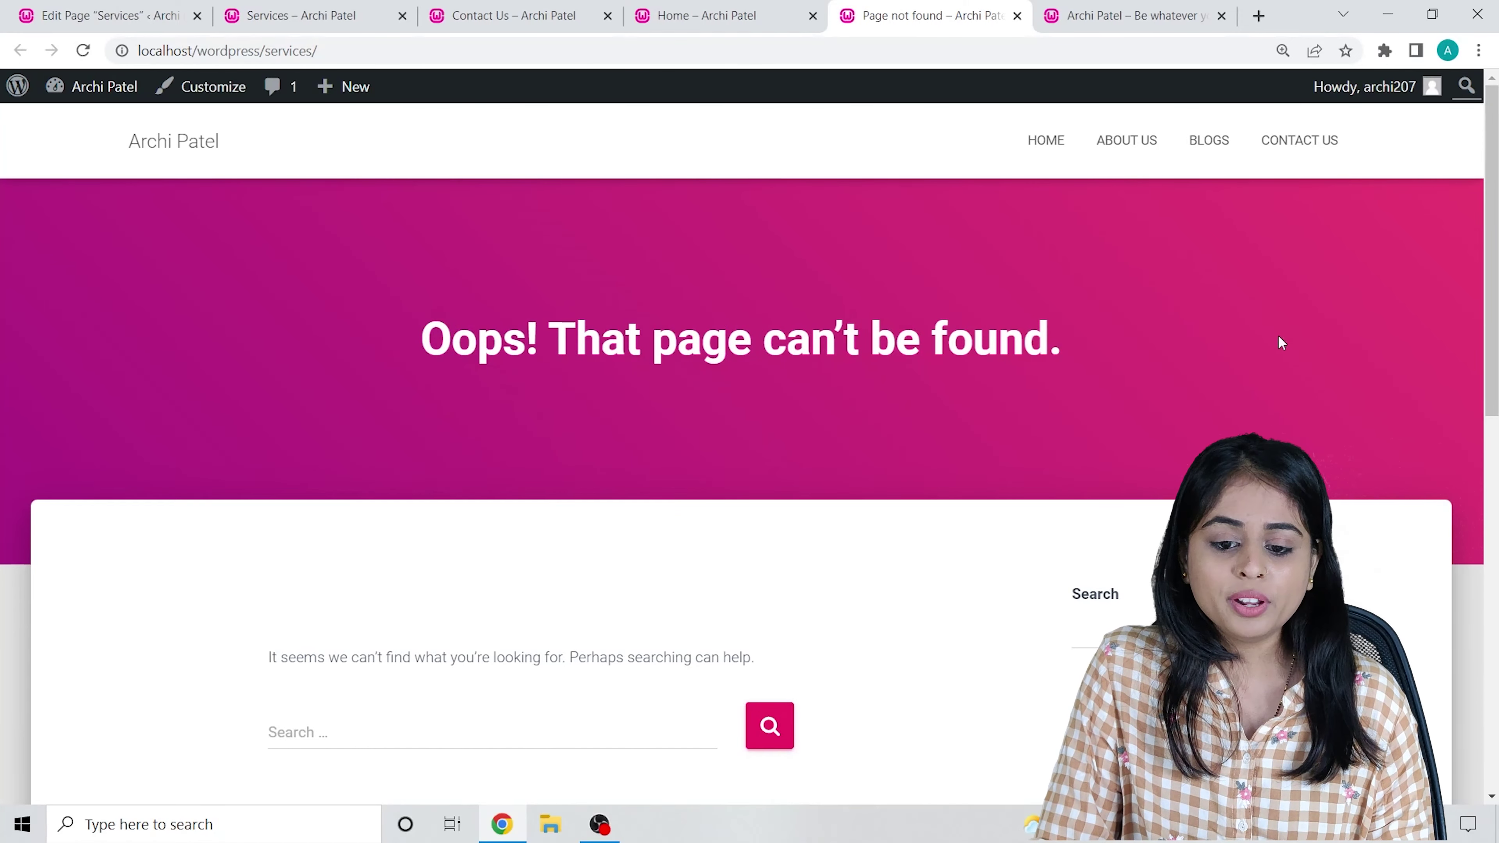
pyautogui.scroll(-1, 469, 555)
pyautogui.scroll(-8, 469, 532)
pyautogui.scroll(8, 248, 107)
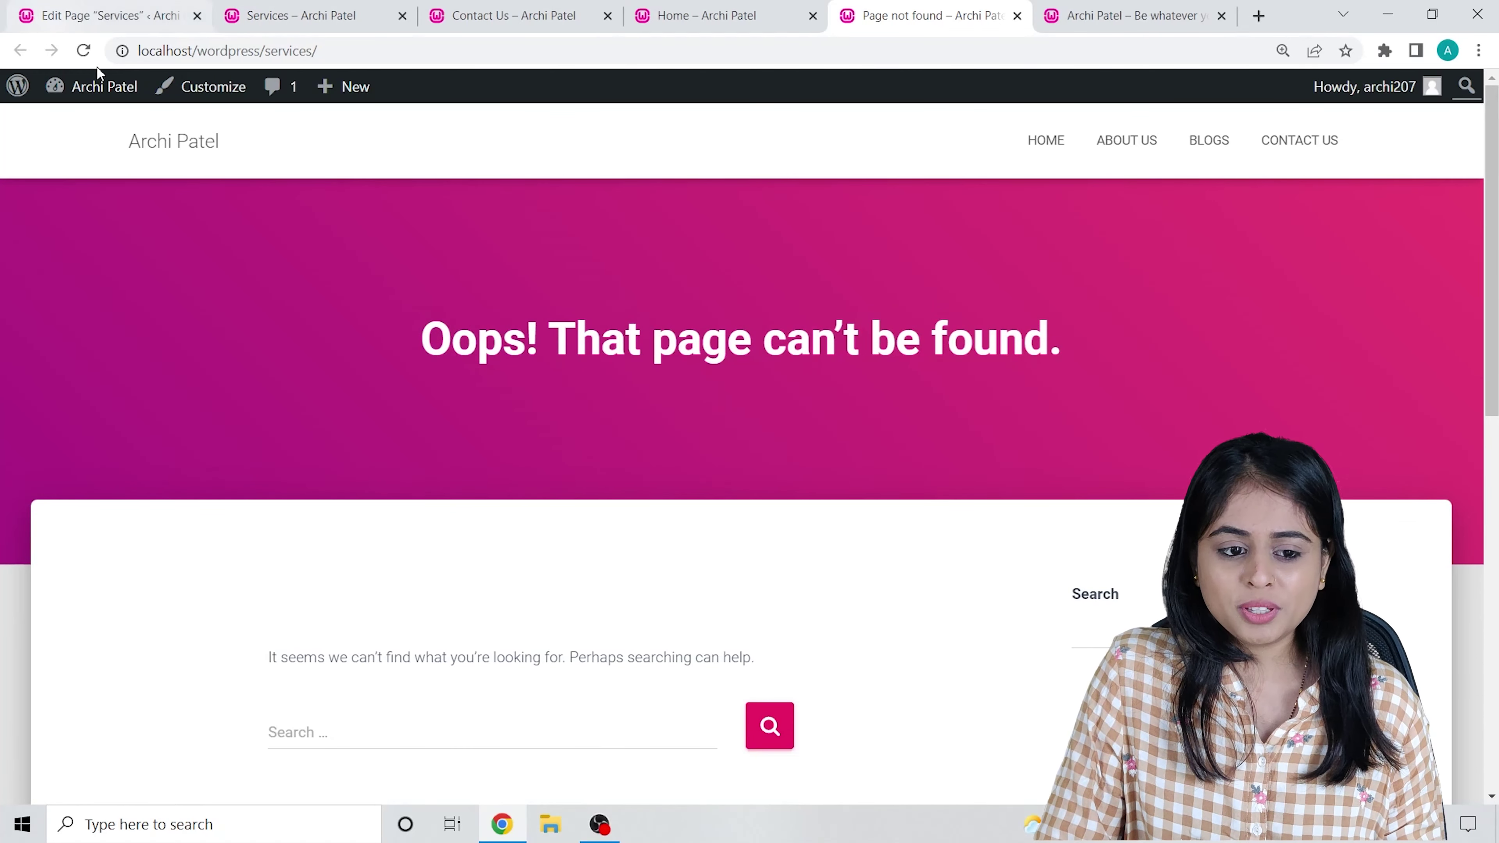
pyautogui.moveTo(269, 51); pyautogui.dragTo(528, 65)
pyautogui.press('BackSpace')
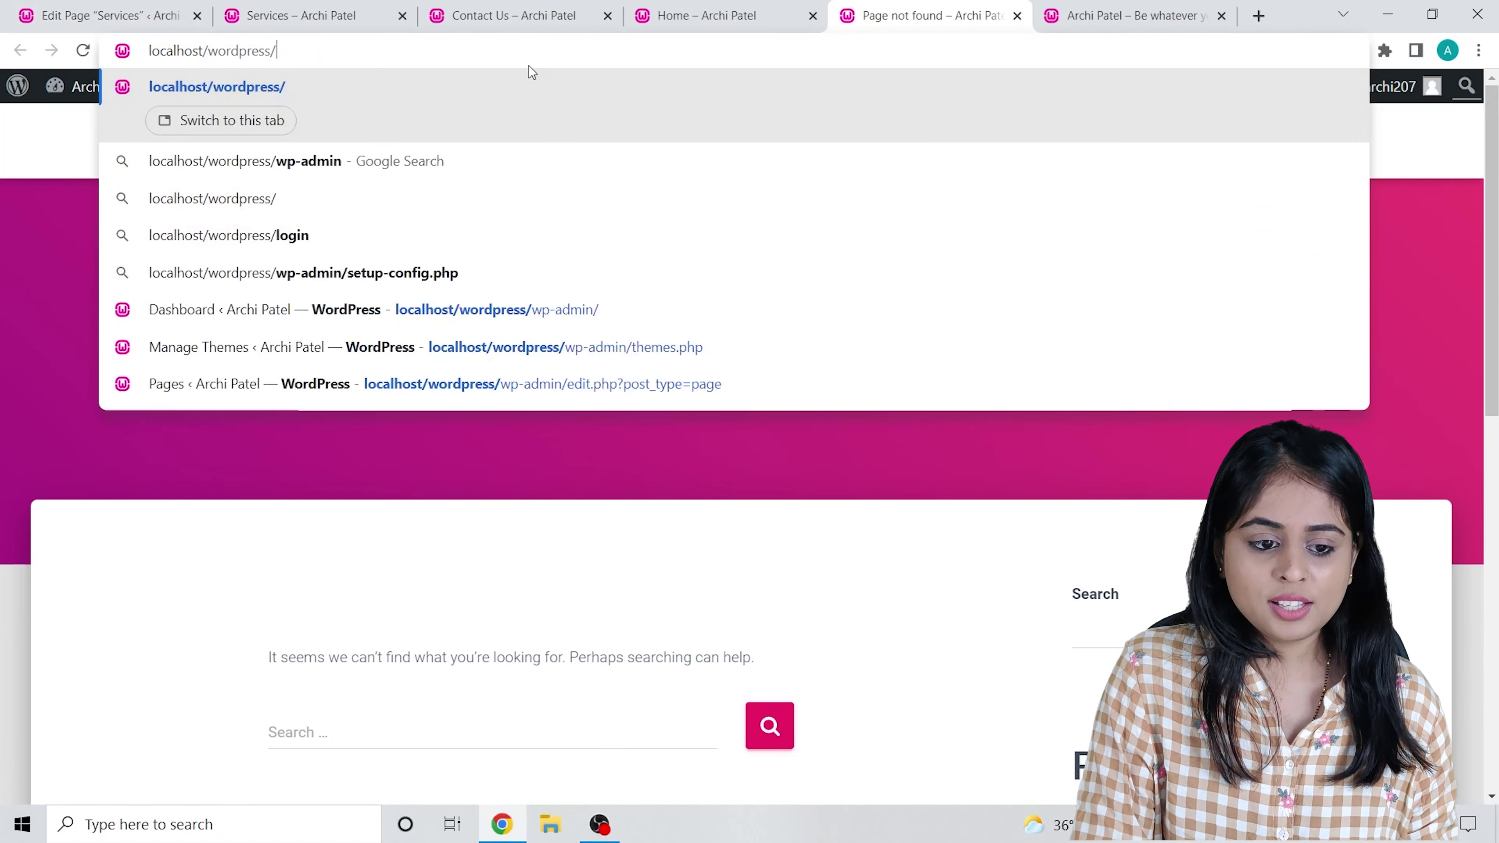
pyautogui.write('blog')
pyautogui.write('s')
pyautogui.press('Return')
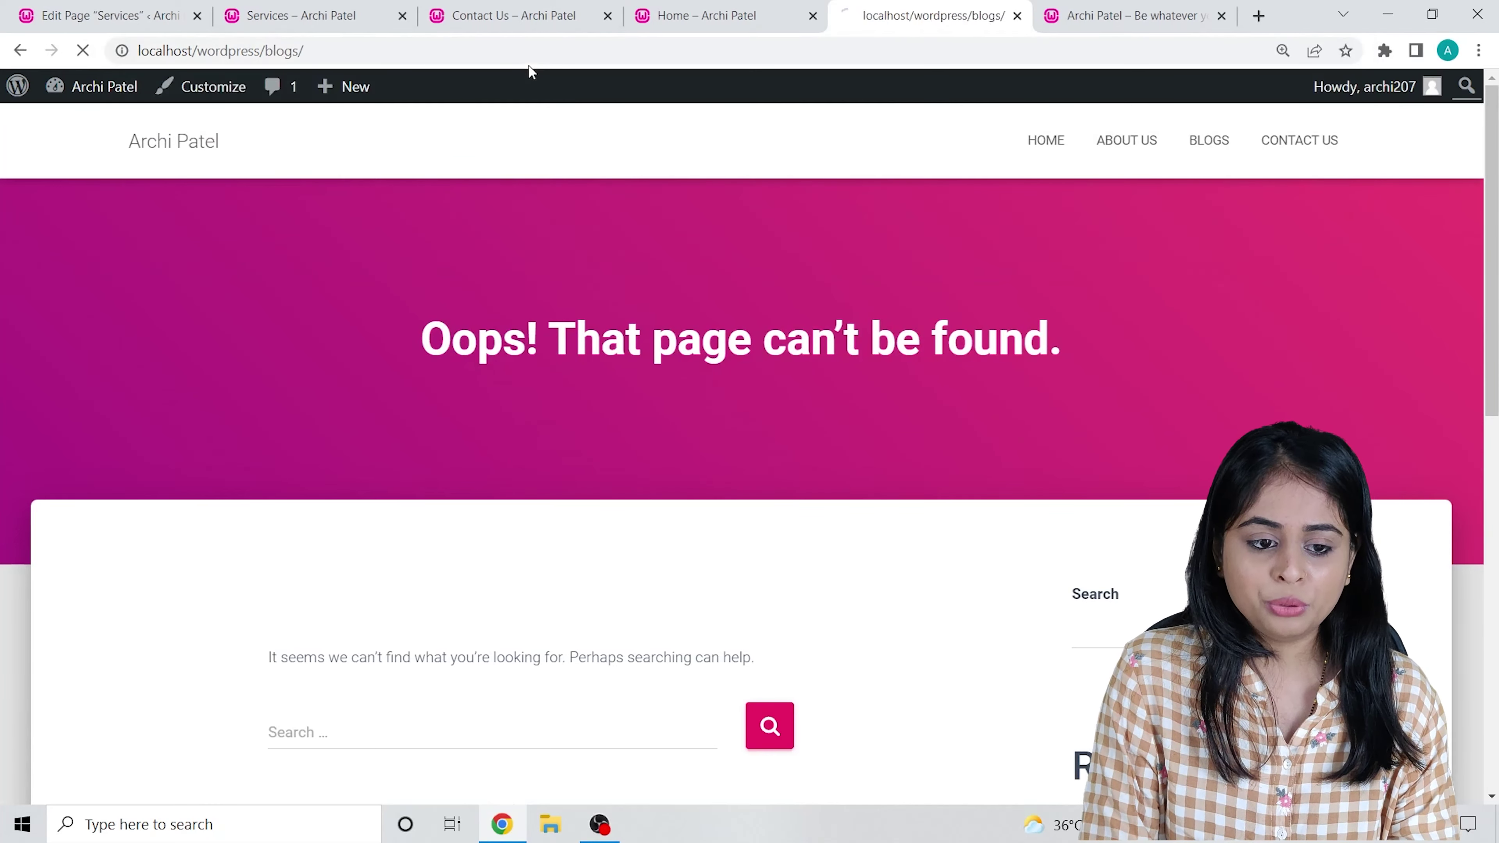
pyautogui.scroll(-10, 560, 404)
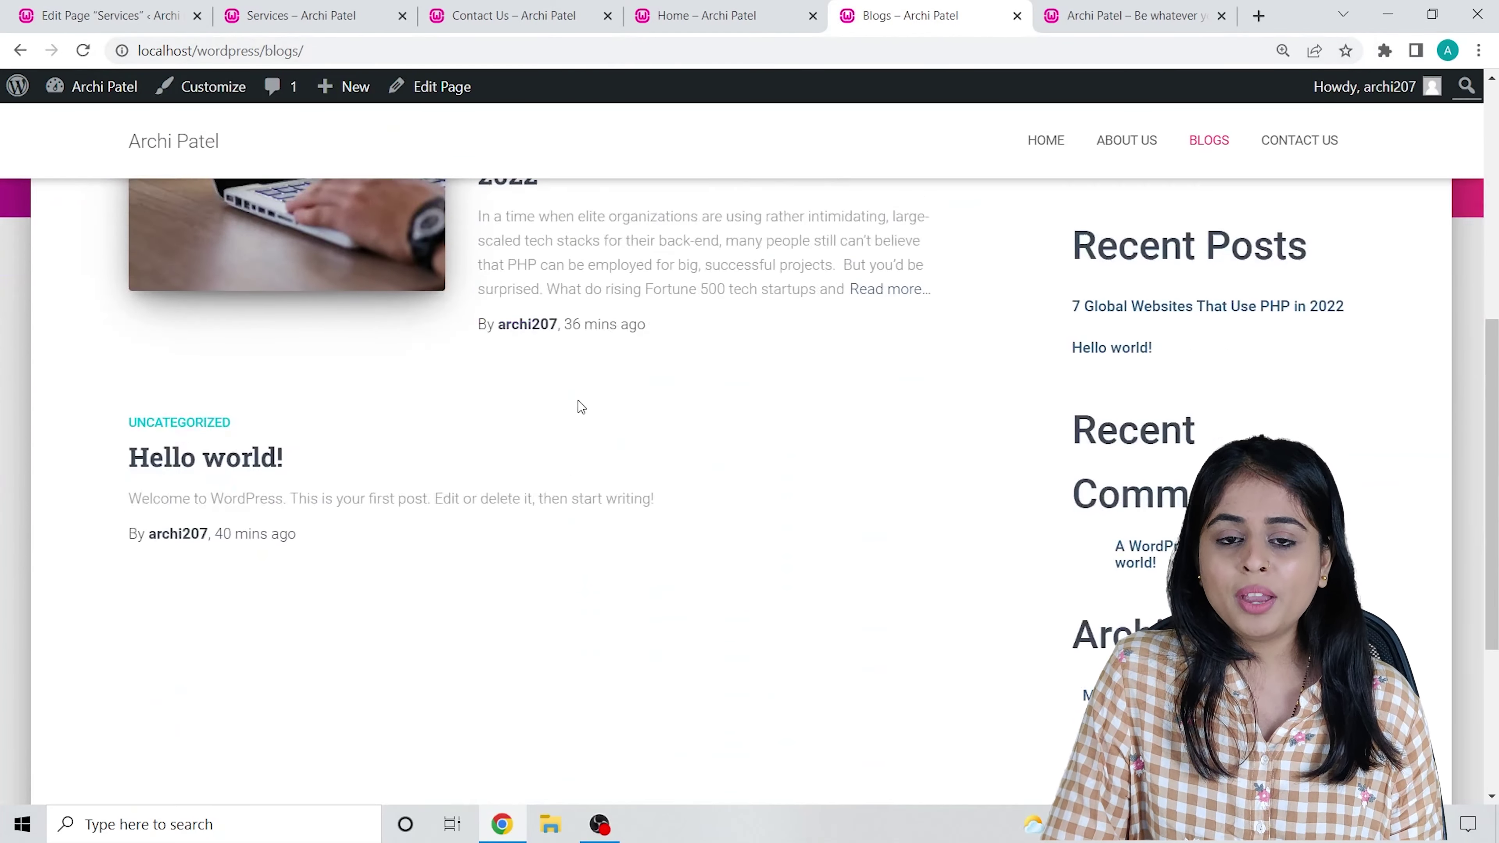
pyautogui.scroll(10, 634, 407)
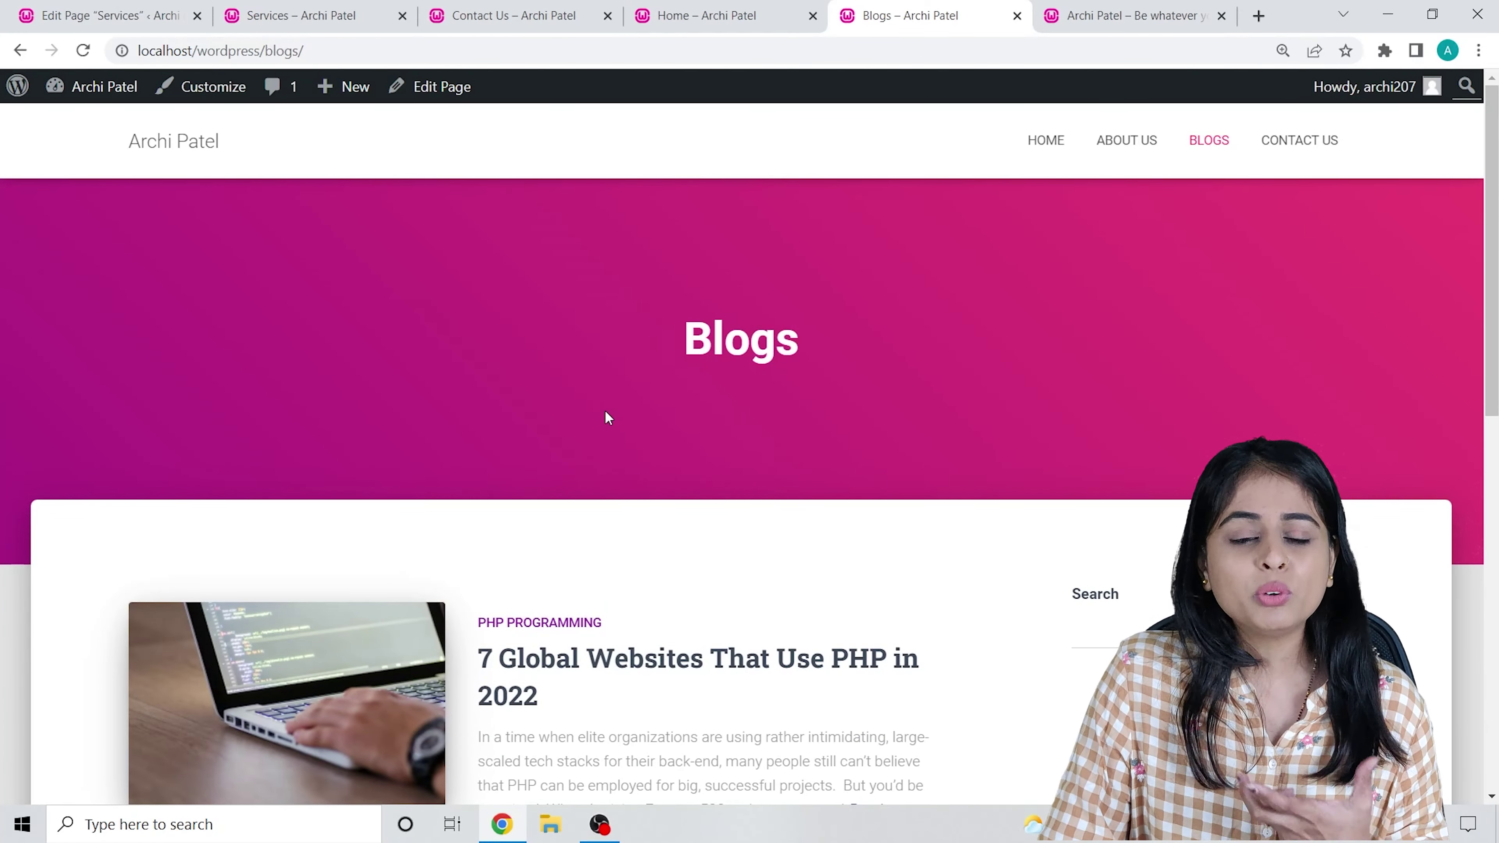
pyautogui.scroll(-3, 604, 415)
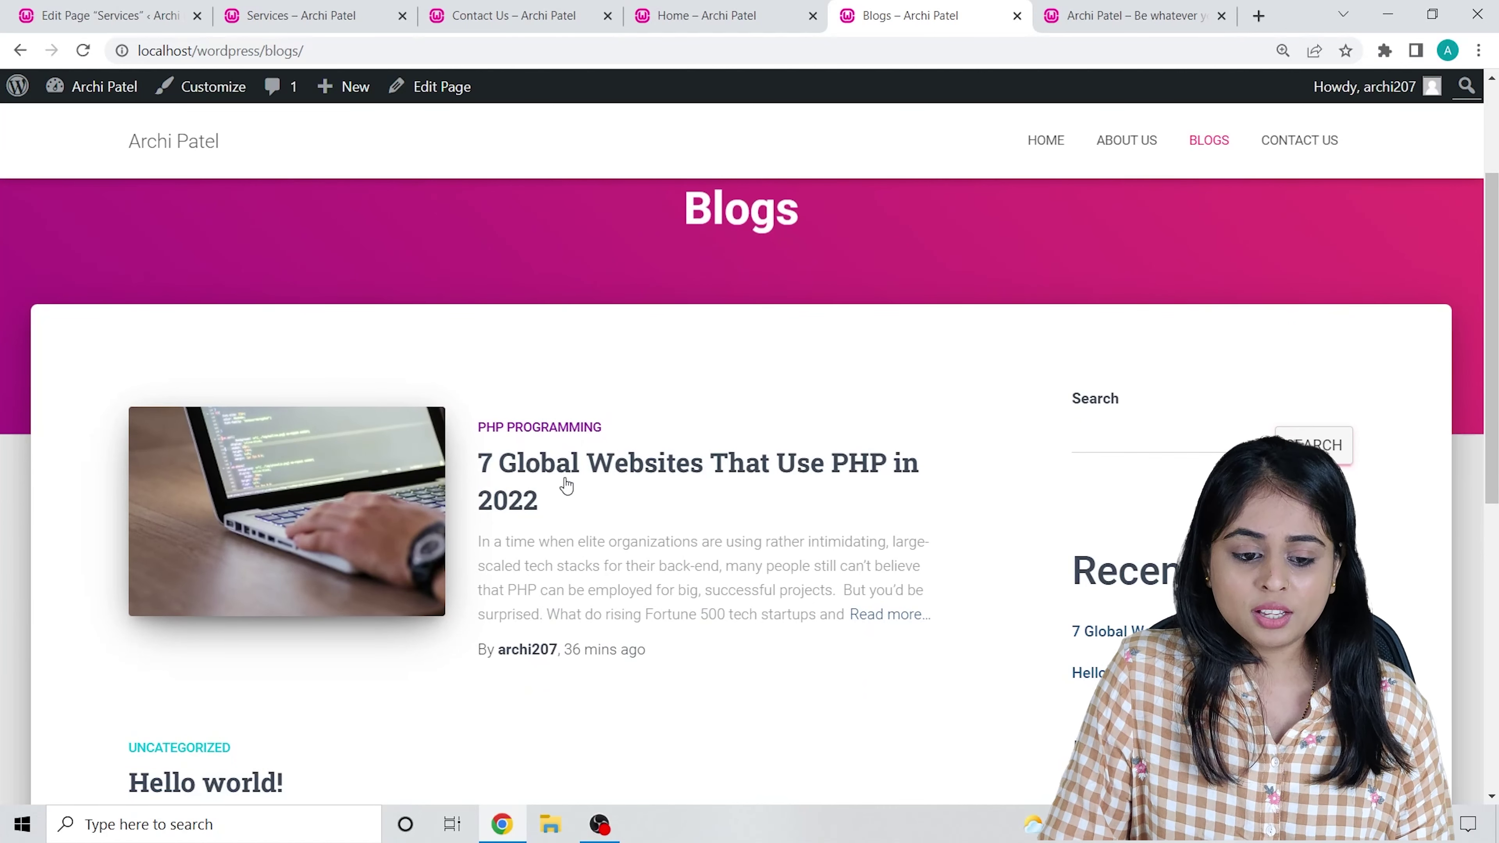
pyautogui.scroll(3, 569, 484)
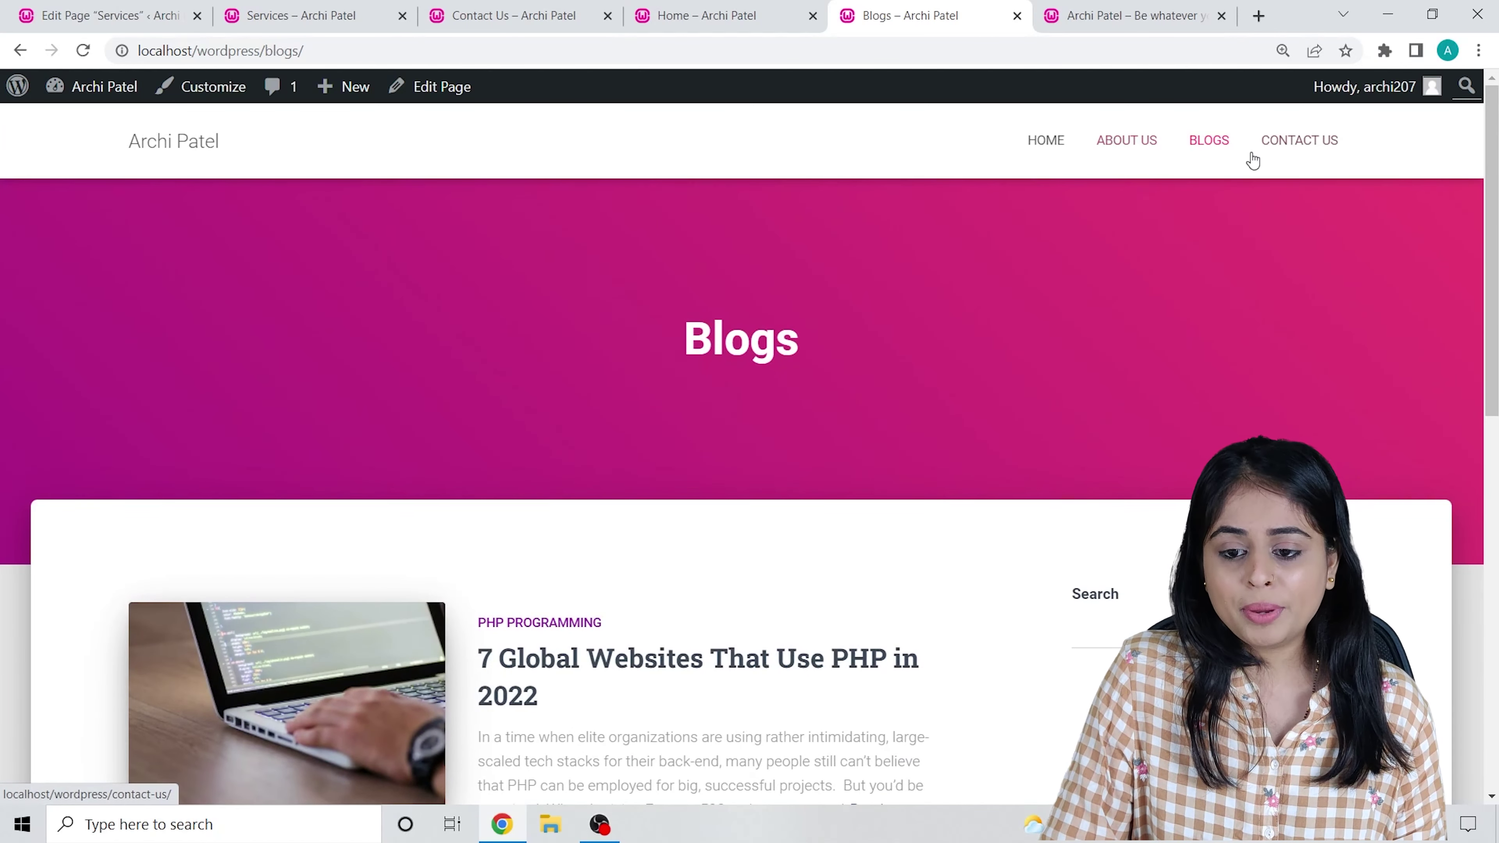
# Visit the Contact Us page from the menu, then return to the home page.
pyautogui.click(1263, 144)
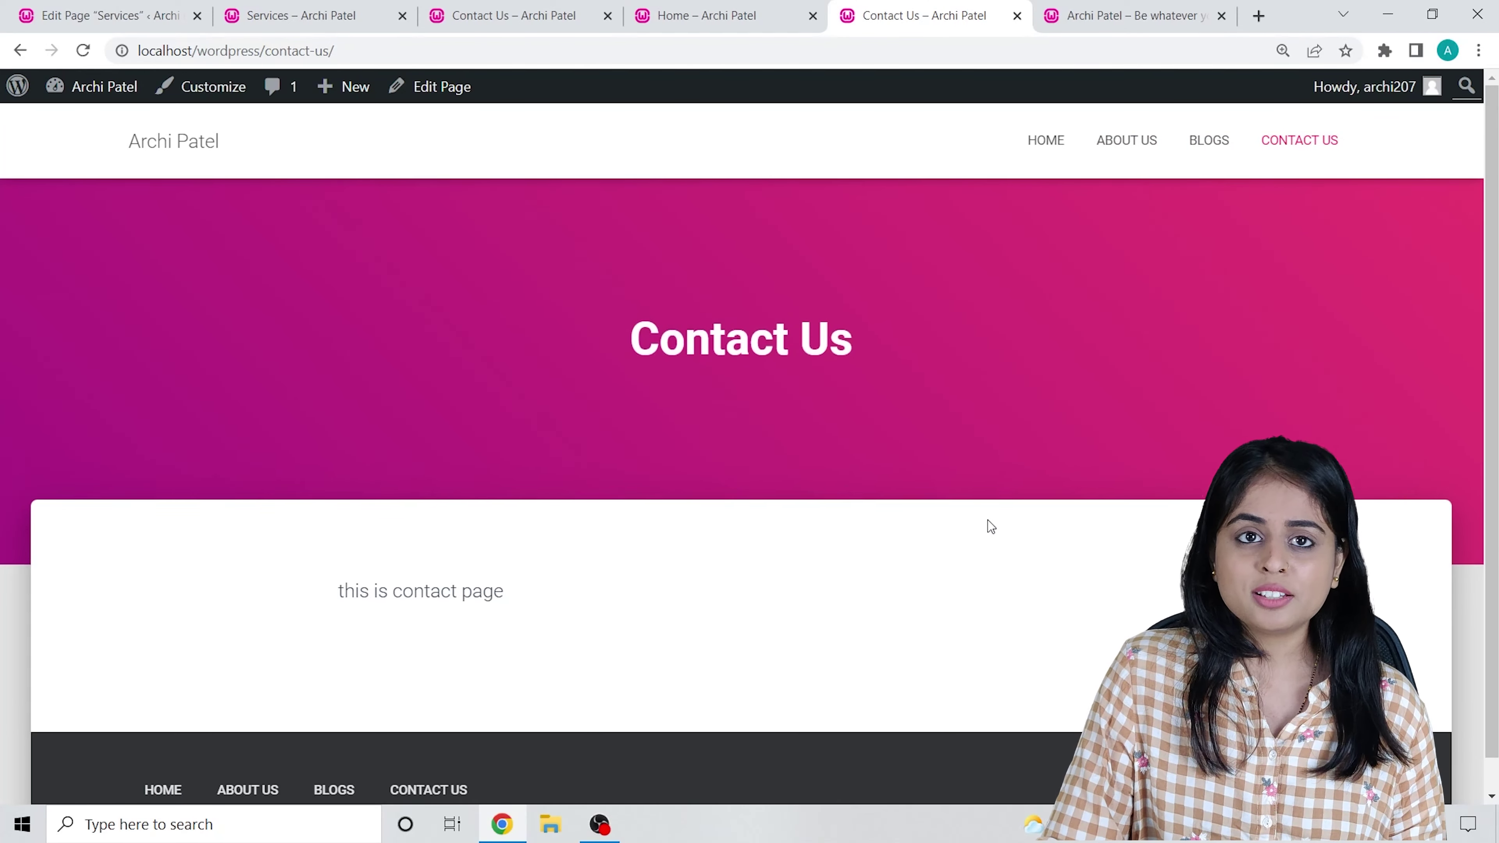
pyautogui.scroll(-1, 944, 522)
pyautogui.scroll(1, 884, 522)
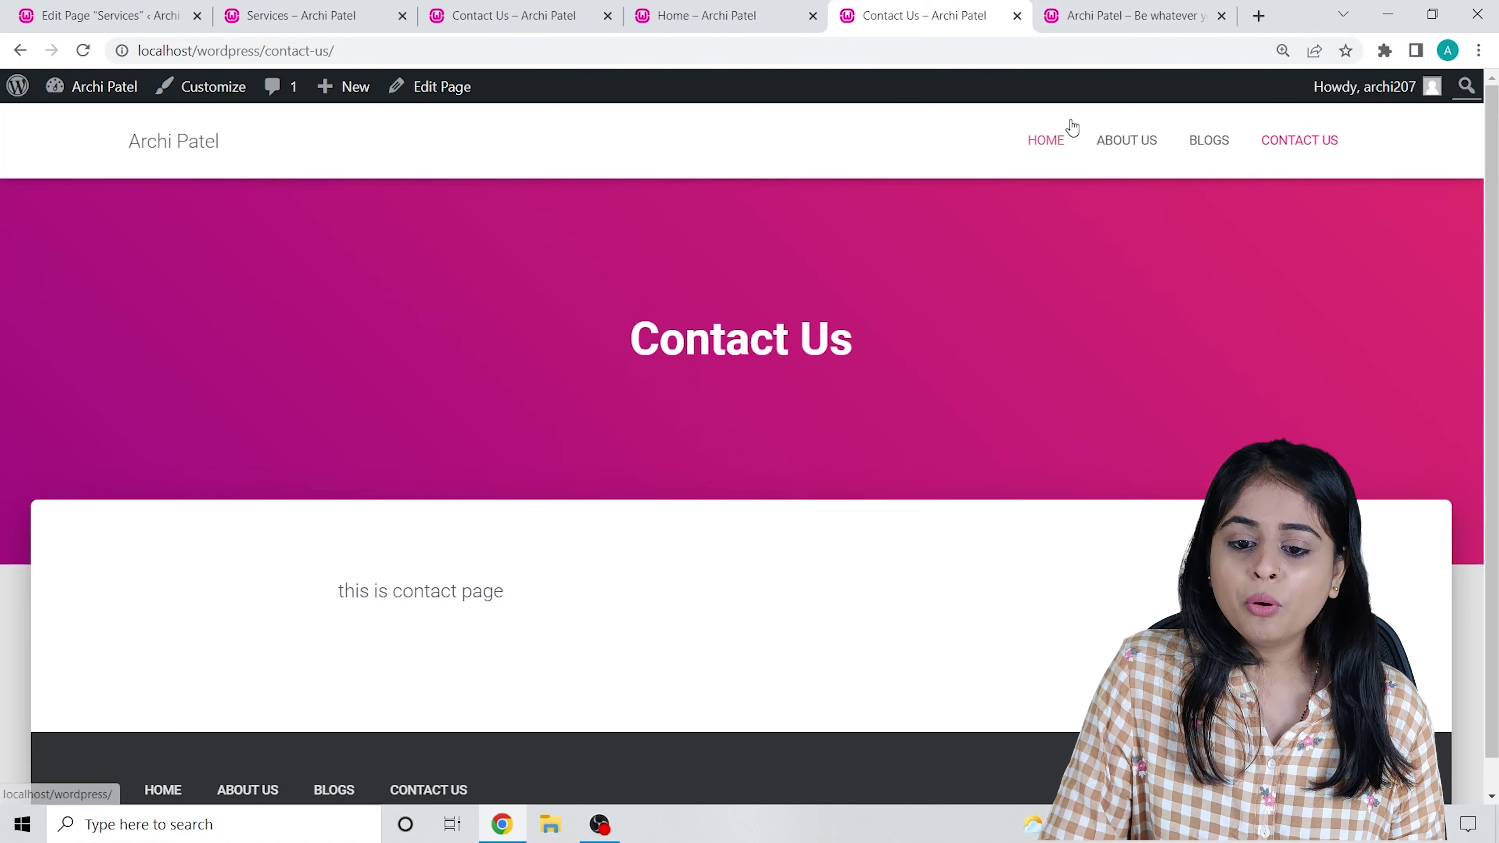
pyautogui.click(1054, 140)
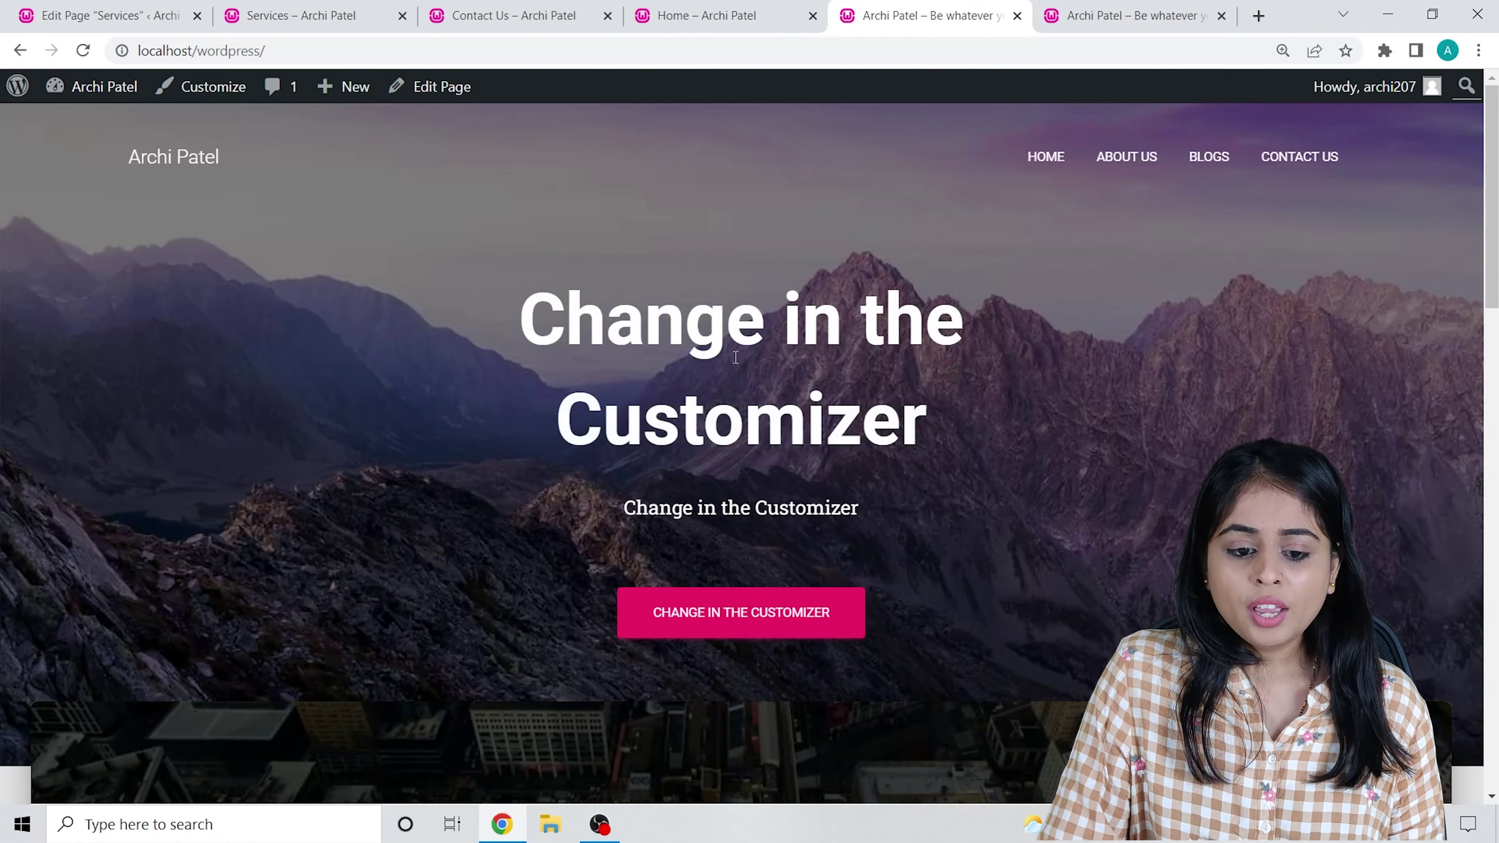
# Open the Customizer's Big Title Section for the front page hero.
pyautogui.click(223, 89)
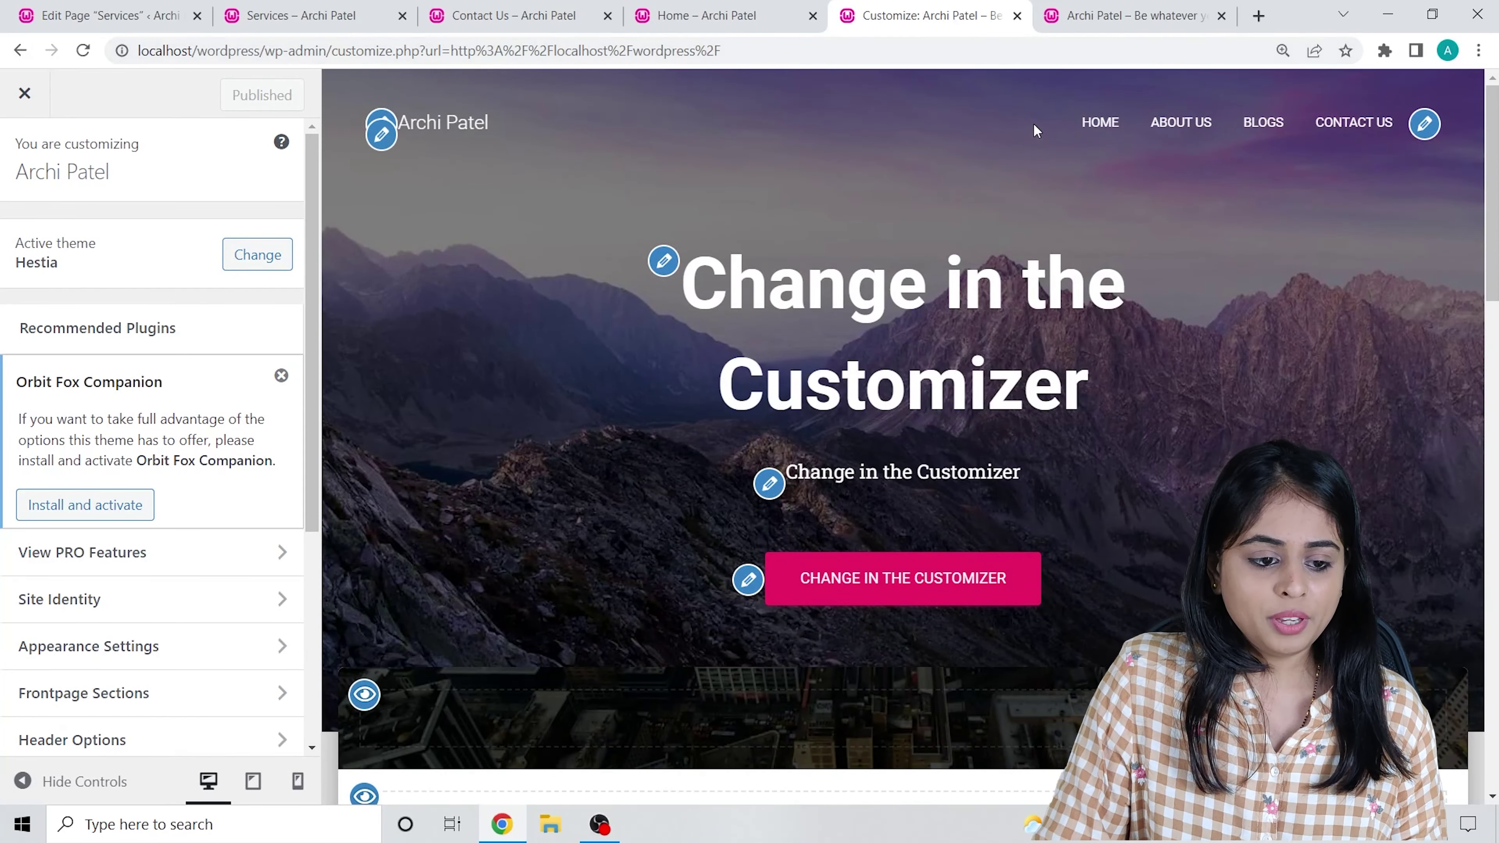
pyautogui.scroll(-3, 67, 428)
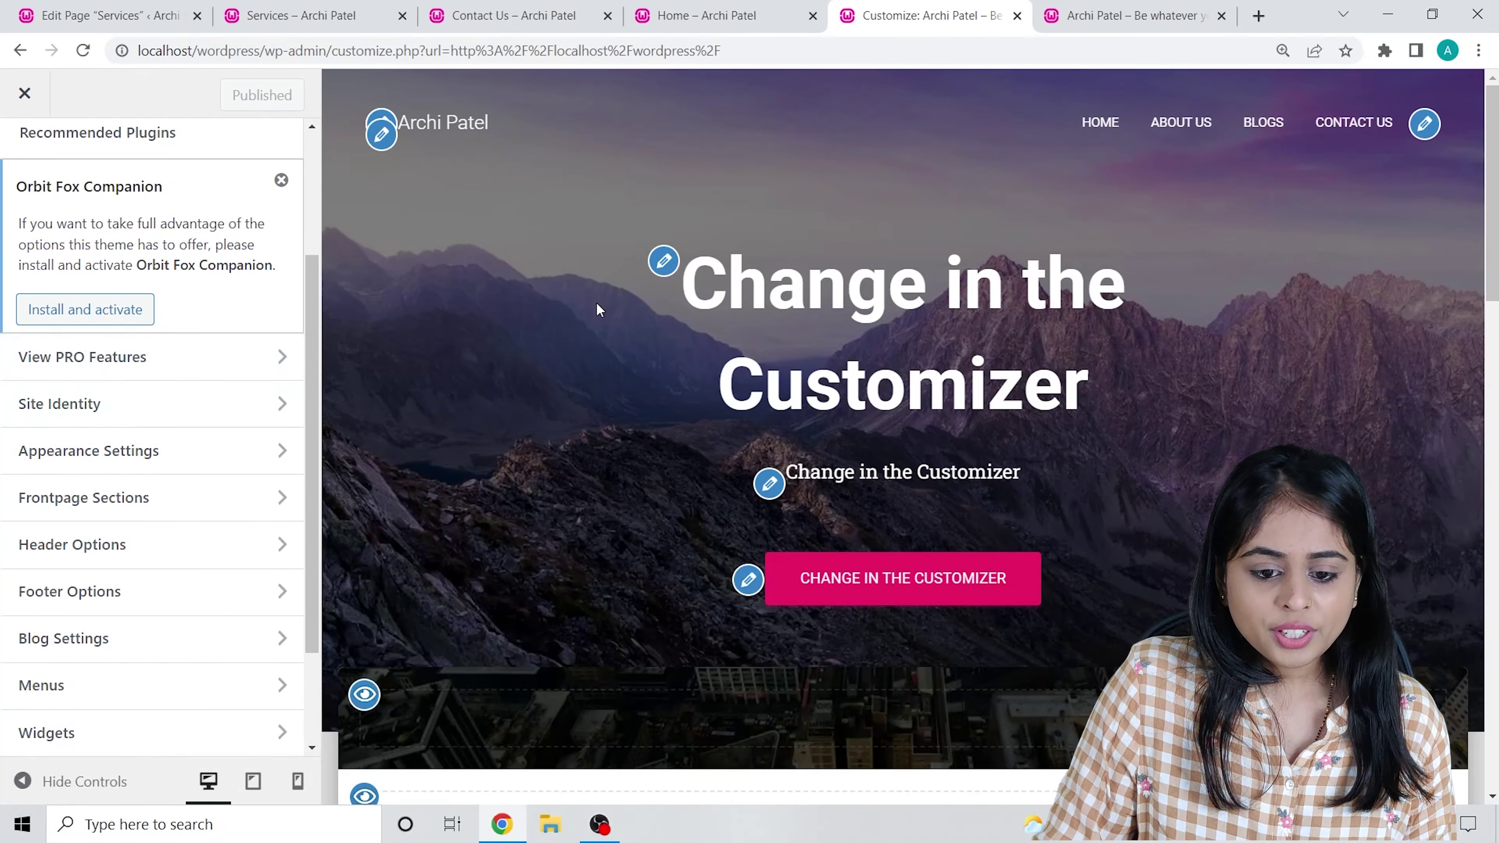
pyautogui.click(666, 261)
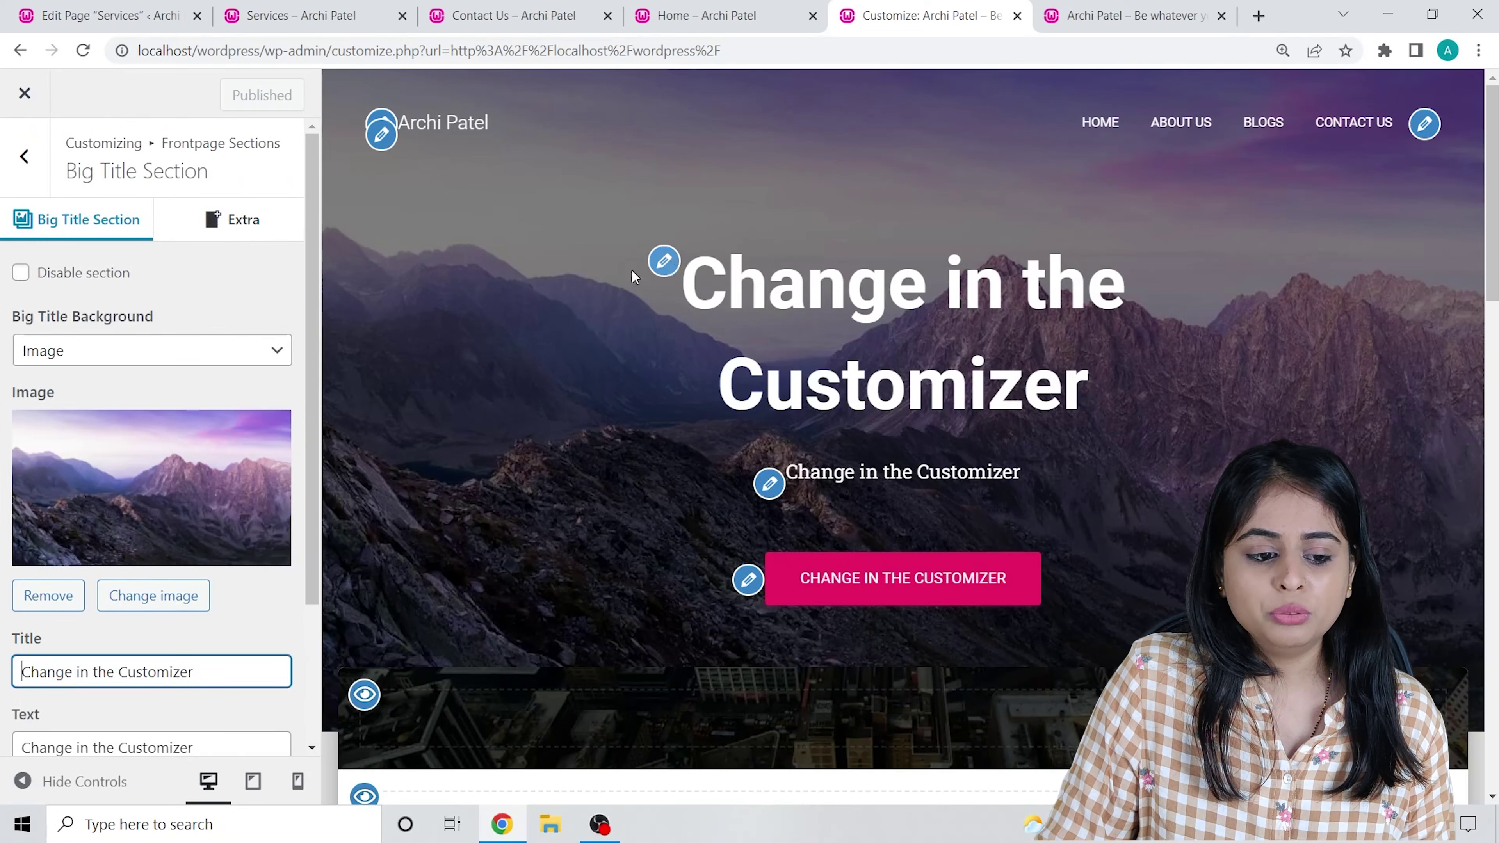
# Replace the hero title text with 'Be whatever you want'.
pyautogui.tripleClick(197, 573)
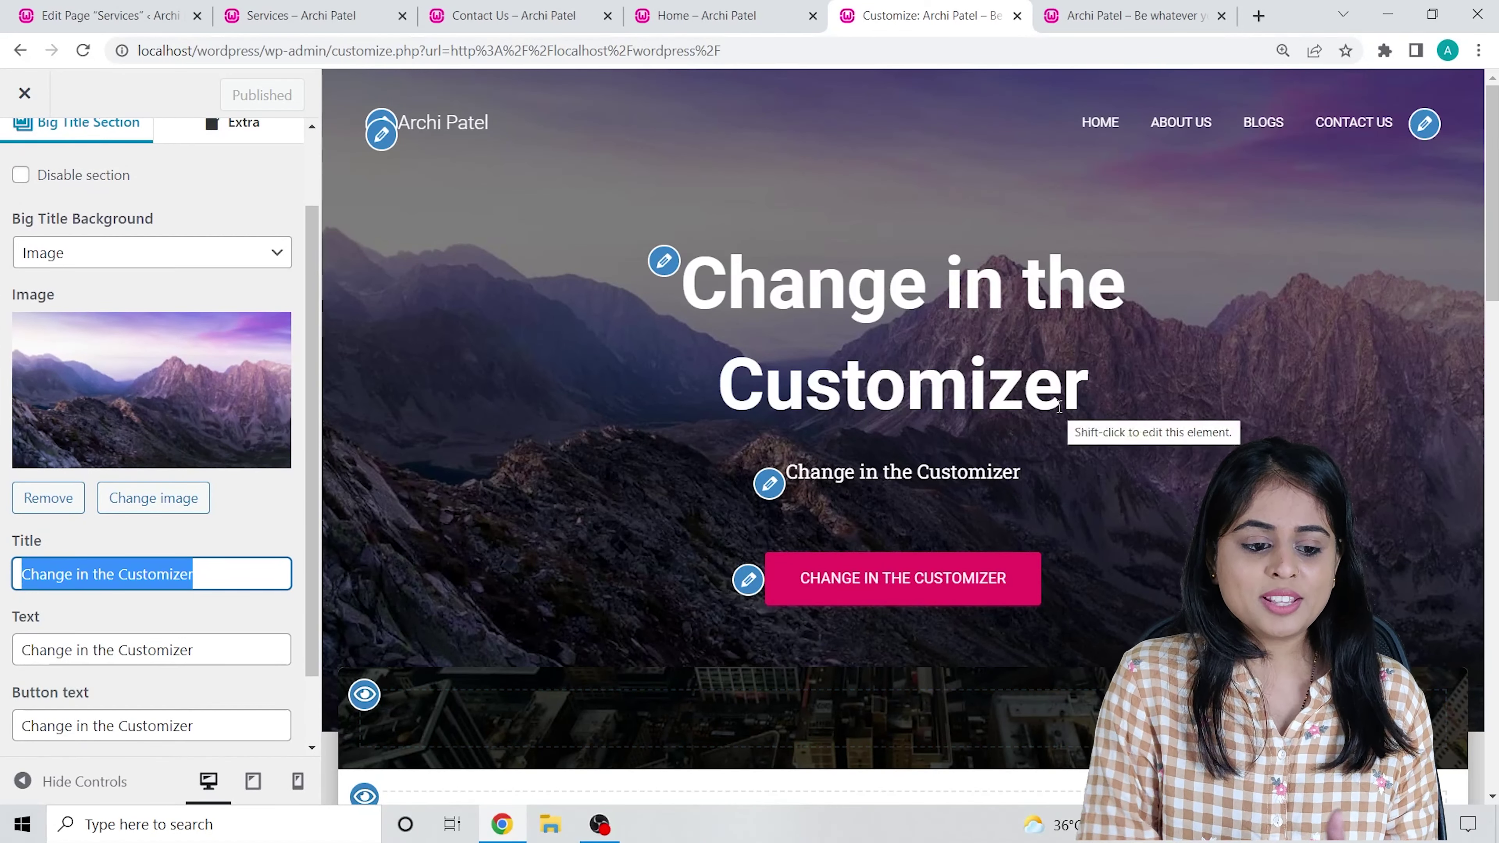
pyautogui.write('be')
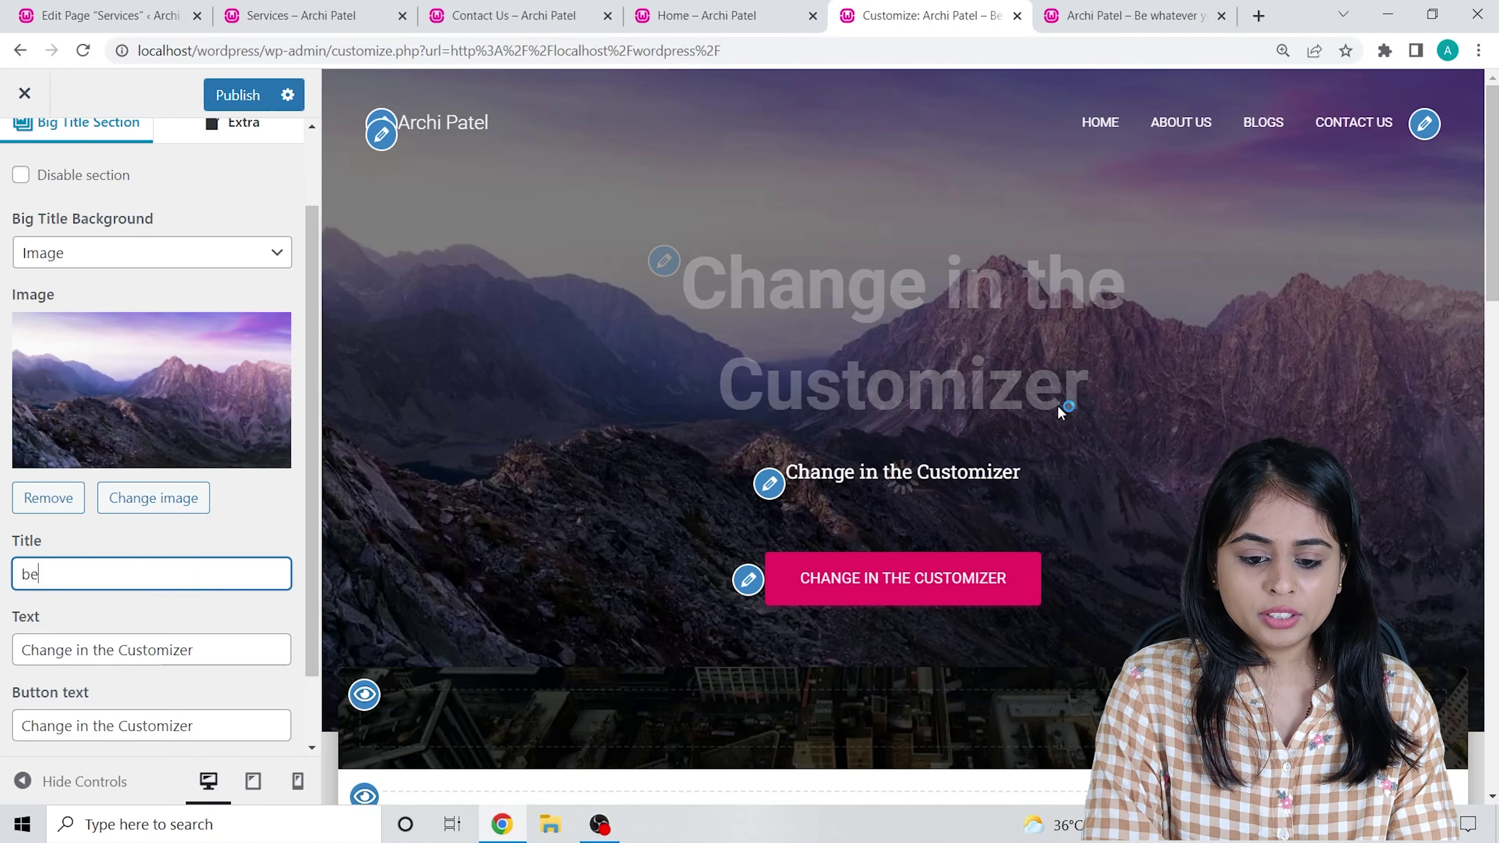
pyautogui.press('BackSpace')
pyautogui.press('BackSpace')
pyautogui.press('BackSpace')
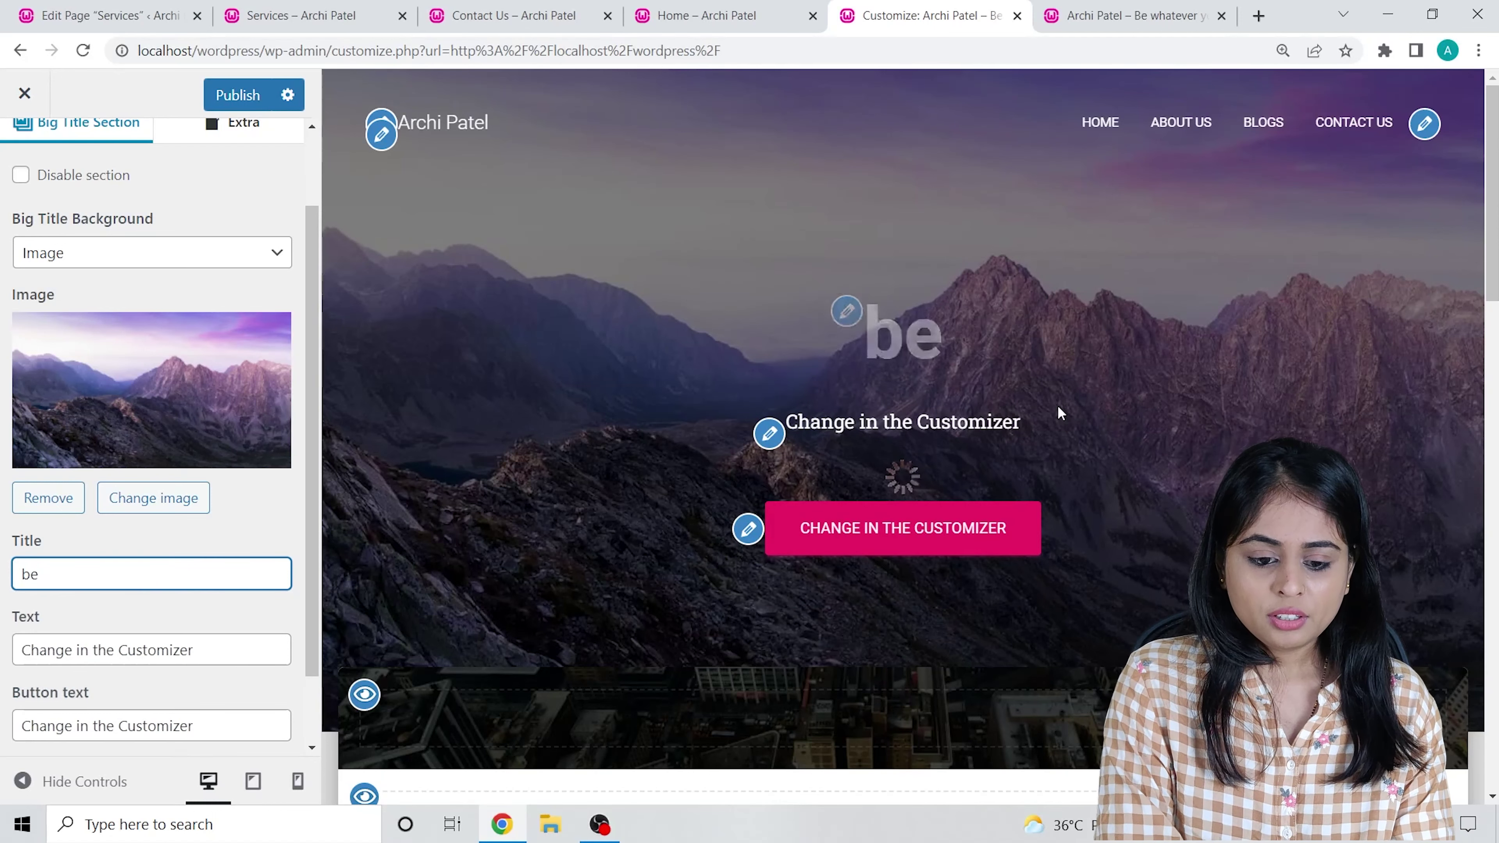
pyautogui.hotkey('ctrl', 'shift', 'j')
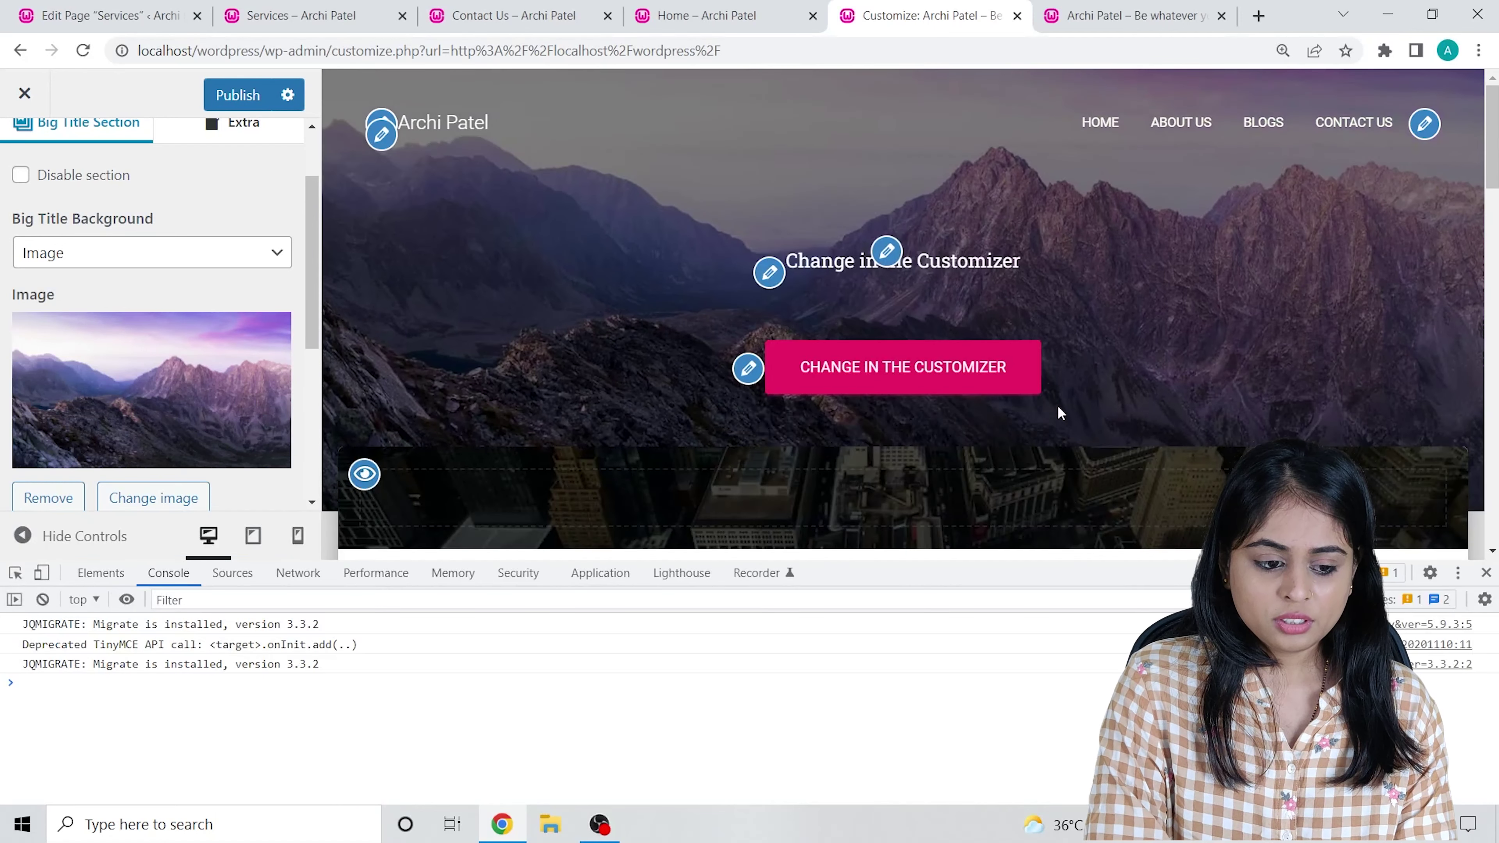
pyautogui.scroll(-5, 118, 330)
pyautogui.click(86, 283)
pyautogui.write('Be')
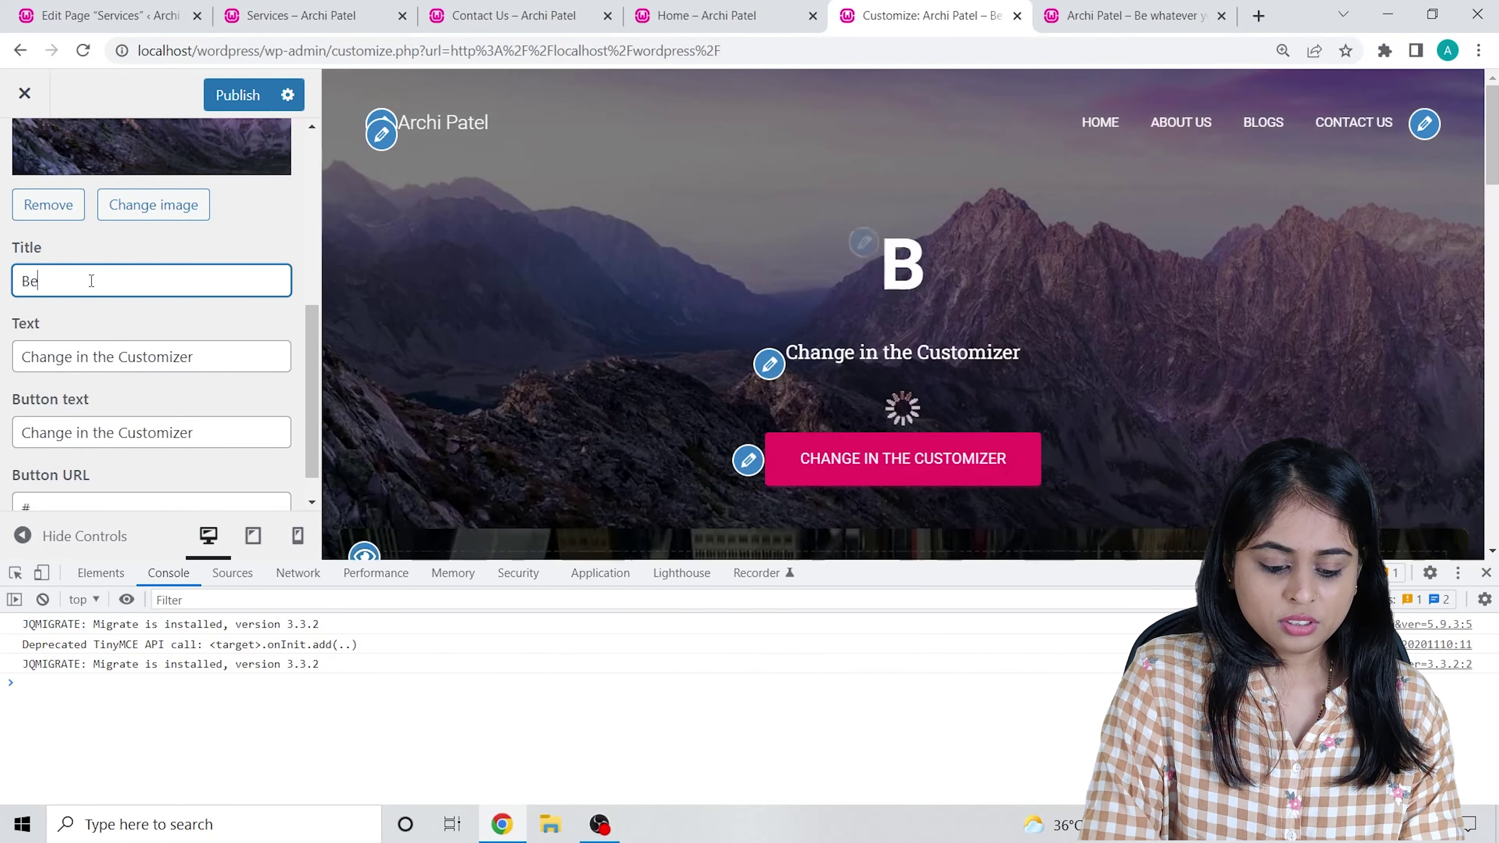
pyautogui.write(' whateve')
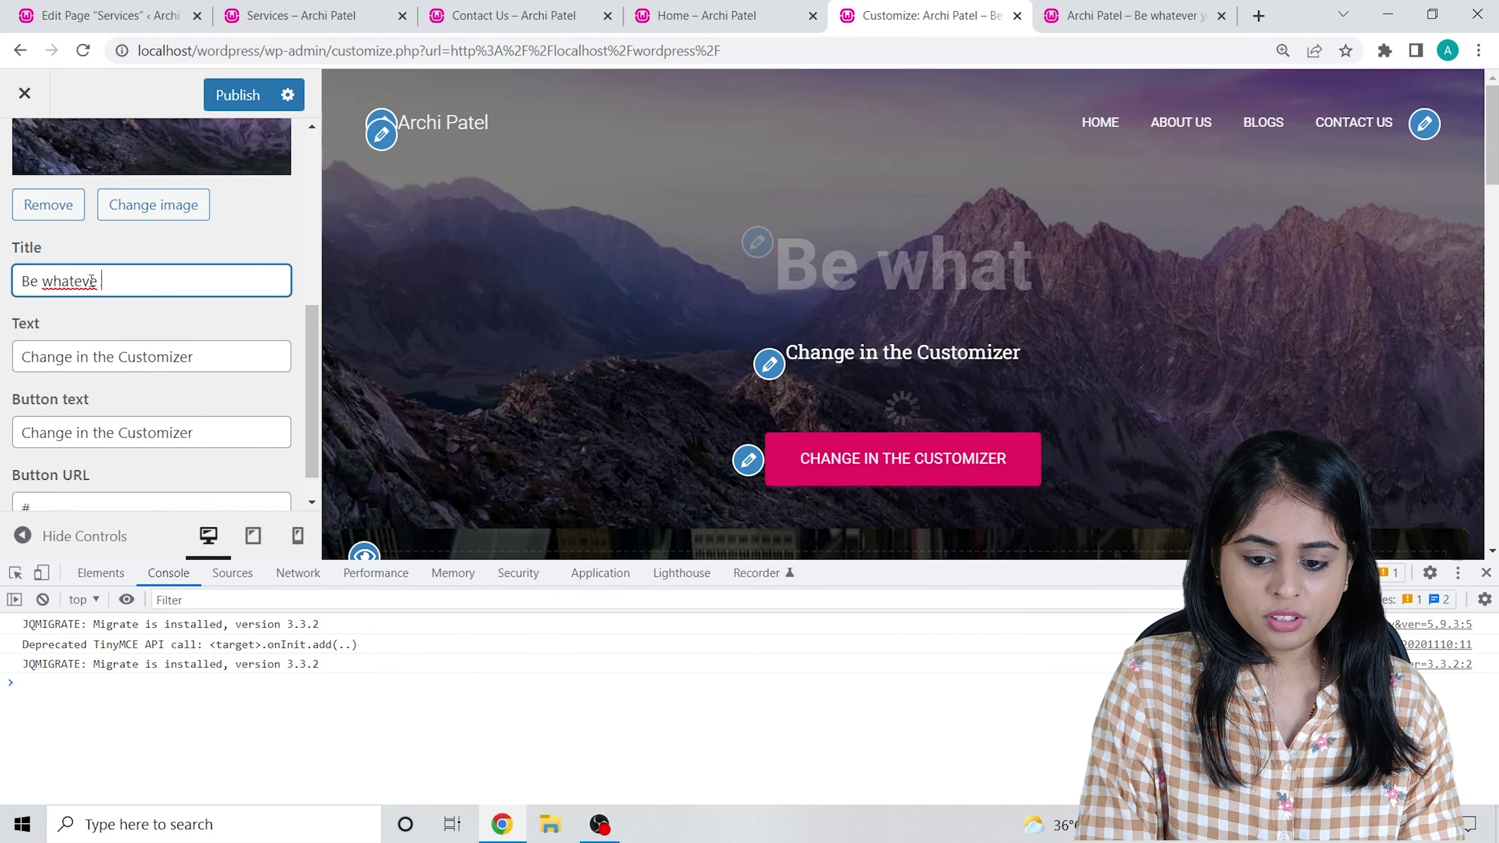
pyautogui.write('r yo')
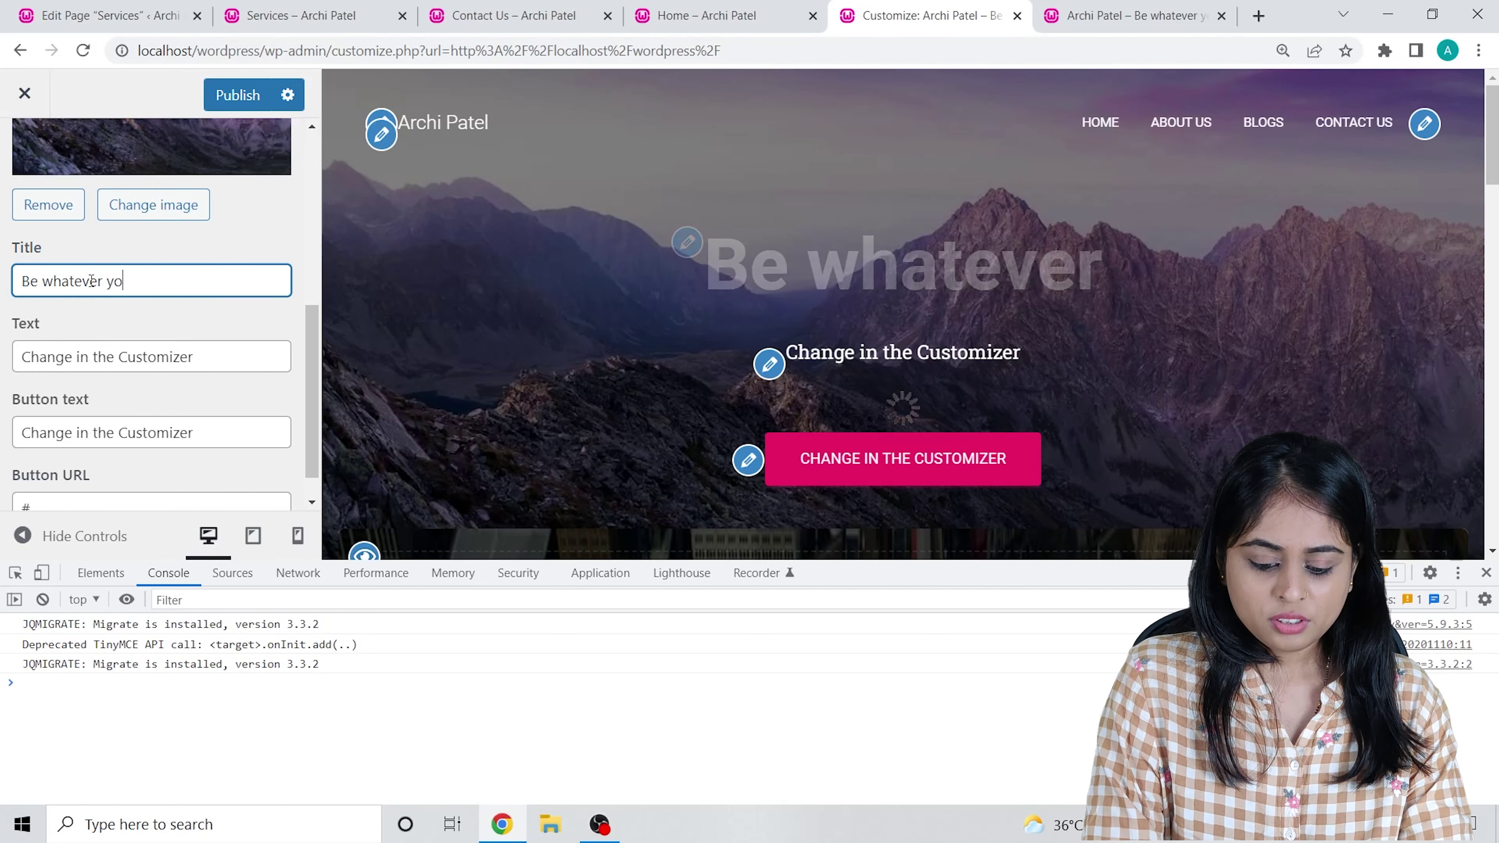
pyautogui.write('u want')
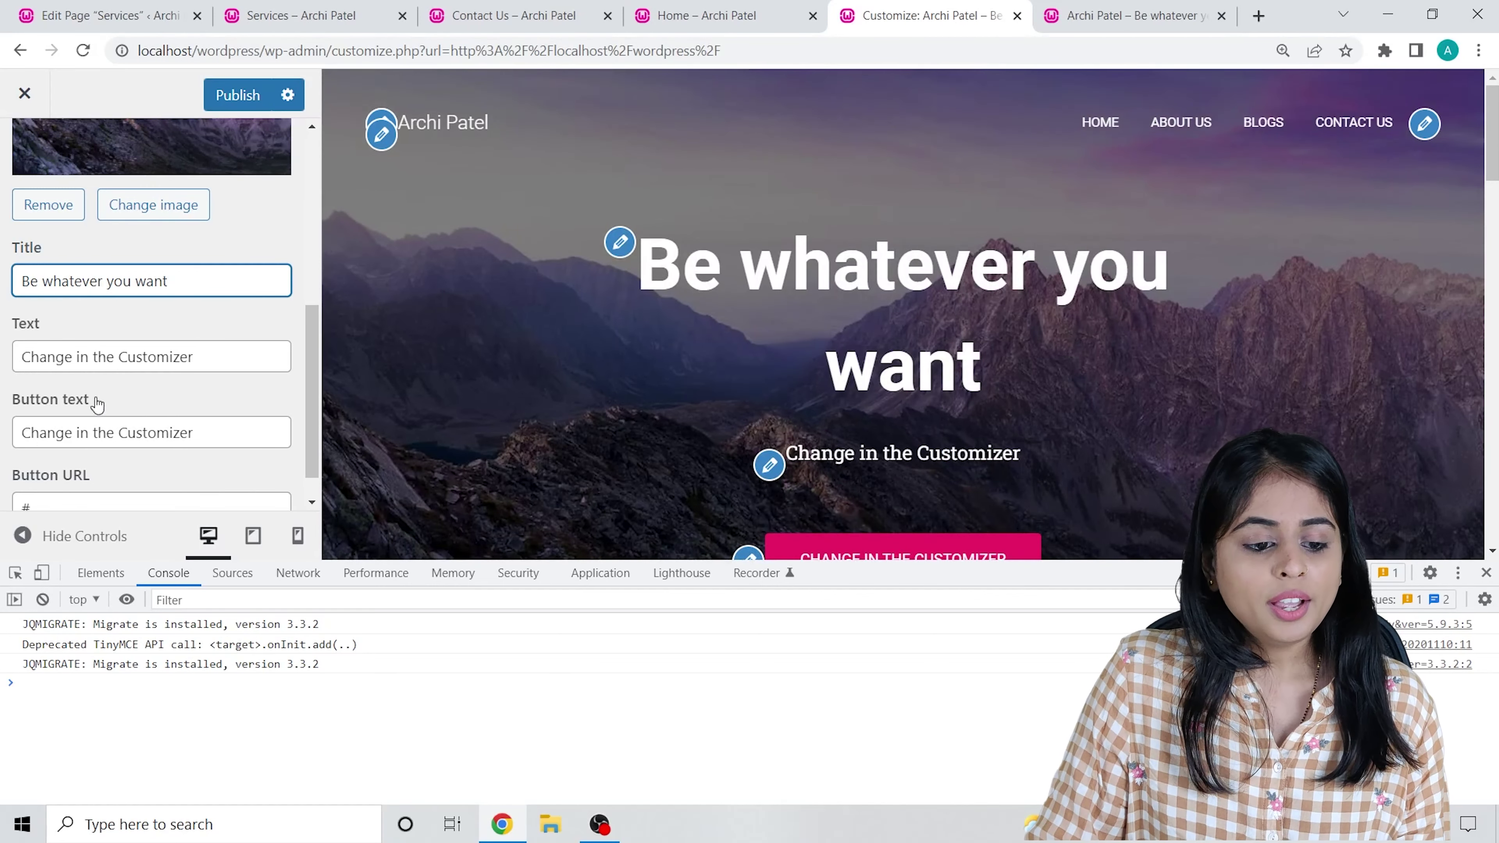
pyautogui.click(1486, 572)
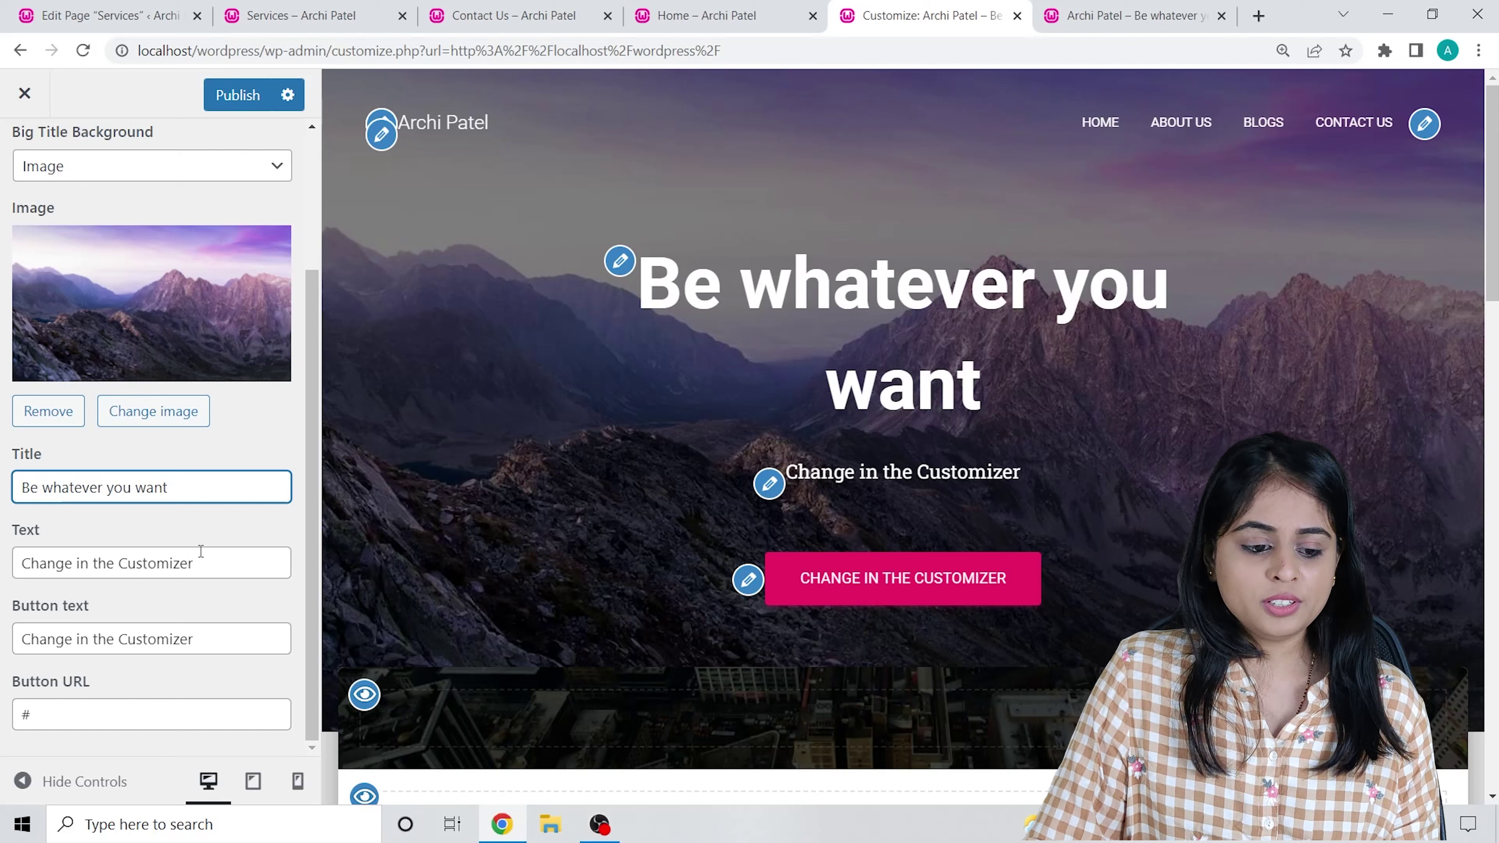
# Replace the Big Title Section subtitle text with 'welcome to my website'.
pyautogui.moveTo(239, 565); pyautogui.dragTo(3, 572)
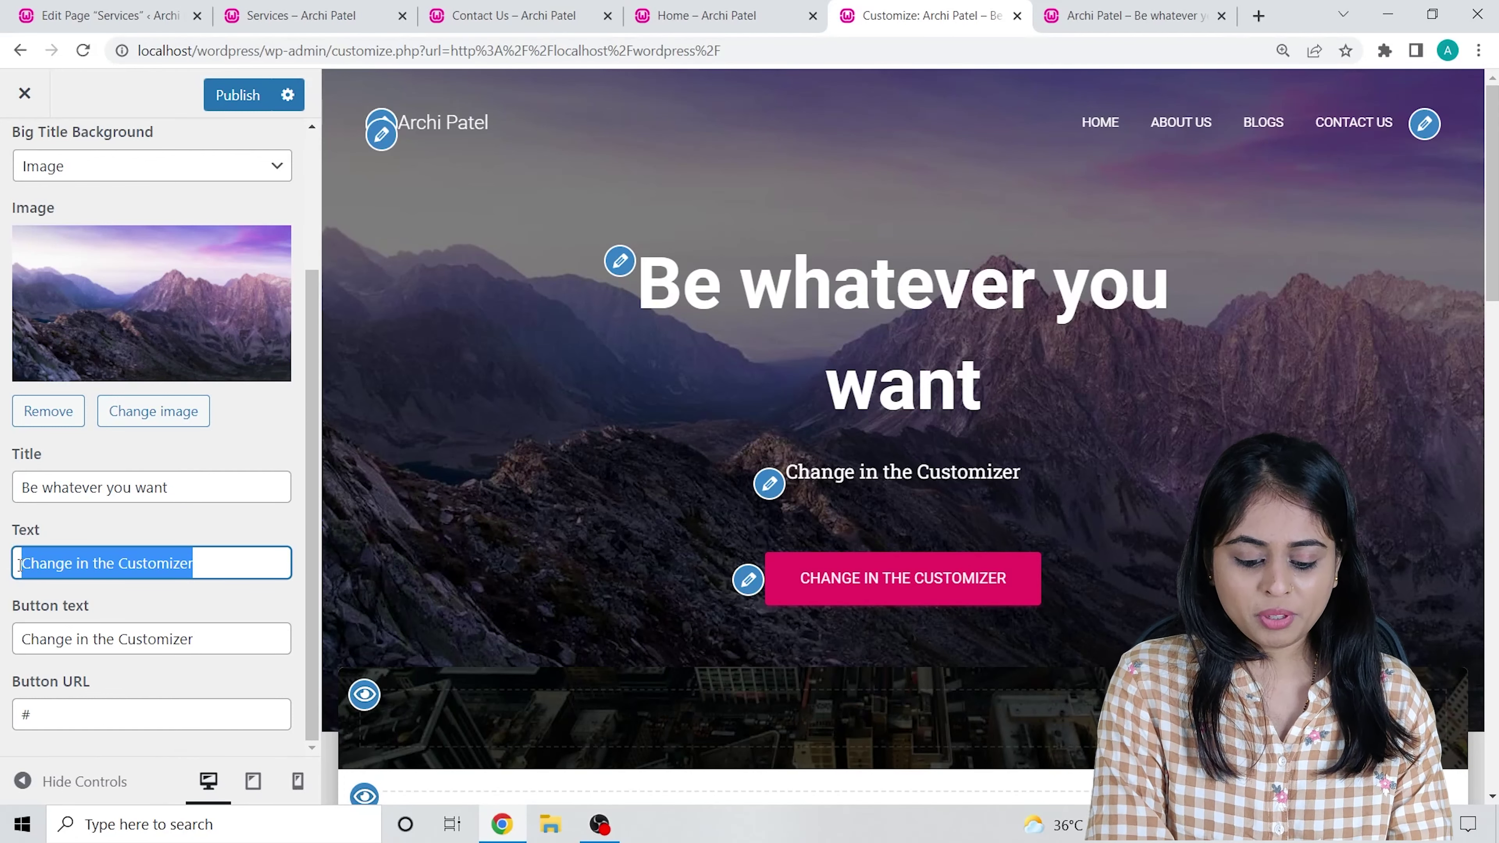
pyautogui.write('welco')
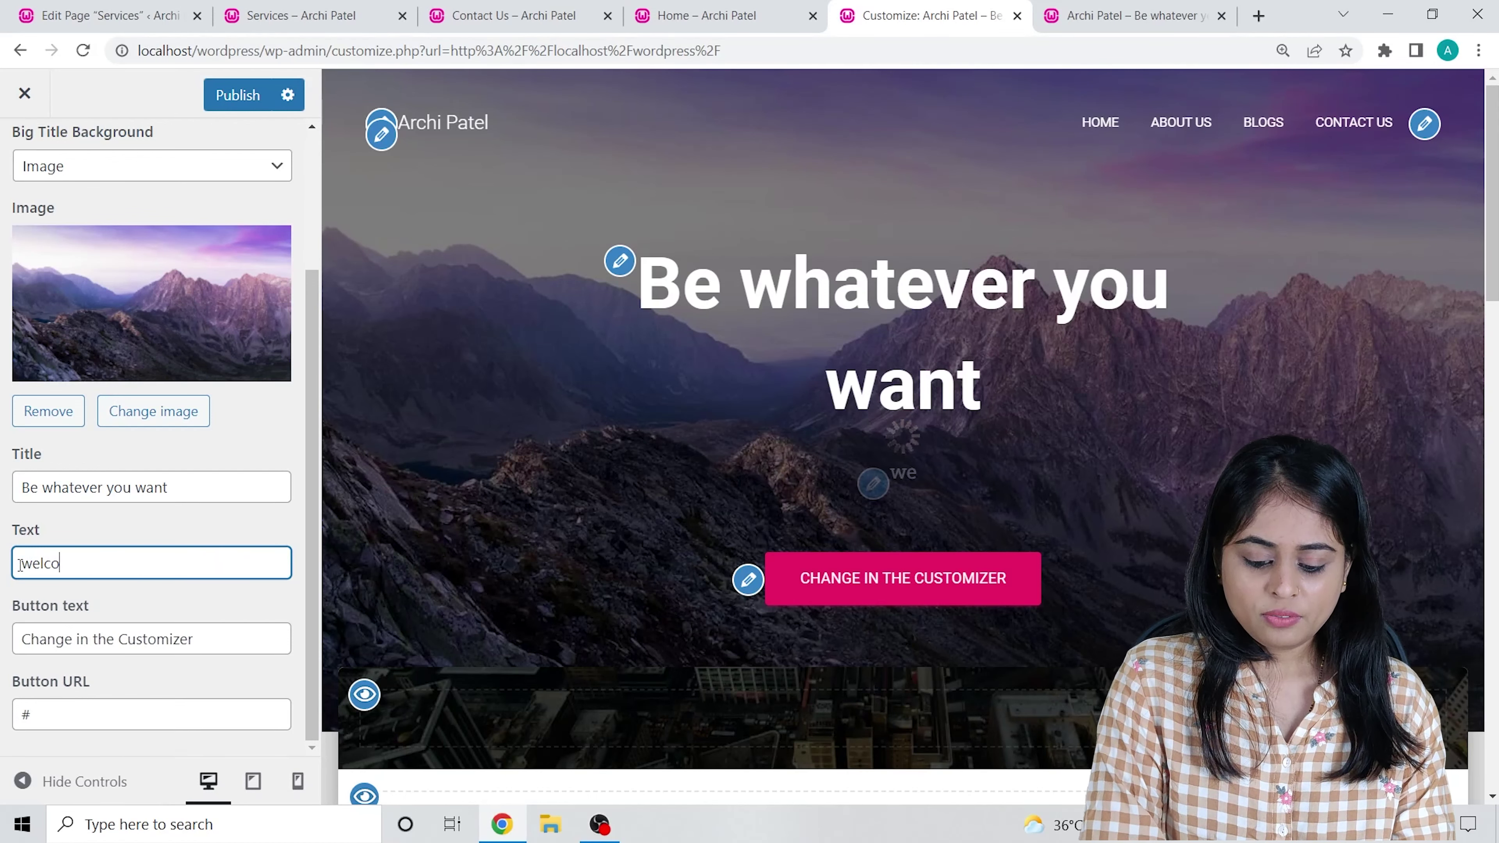
pyautogui.write('me to my')
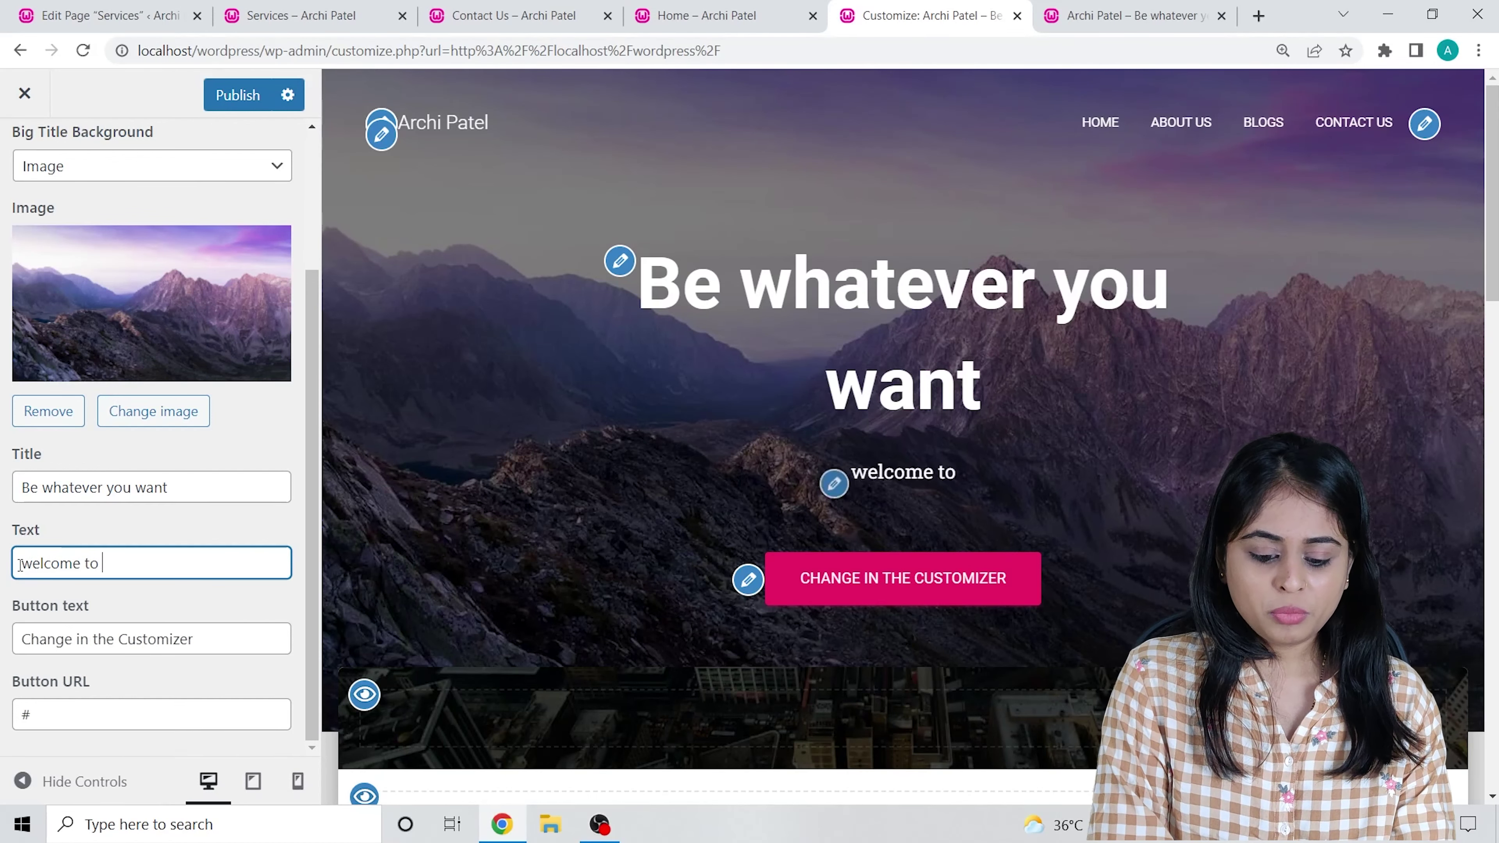
pyautogui.write(' website')
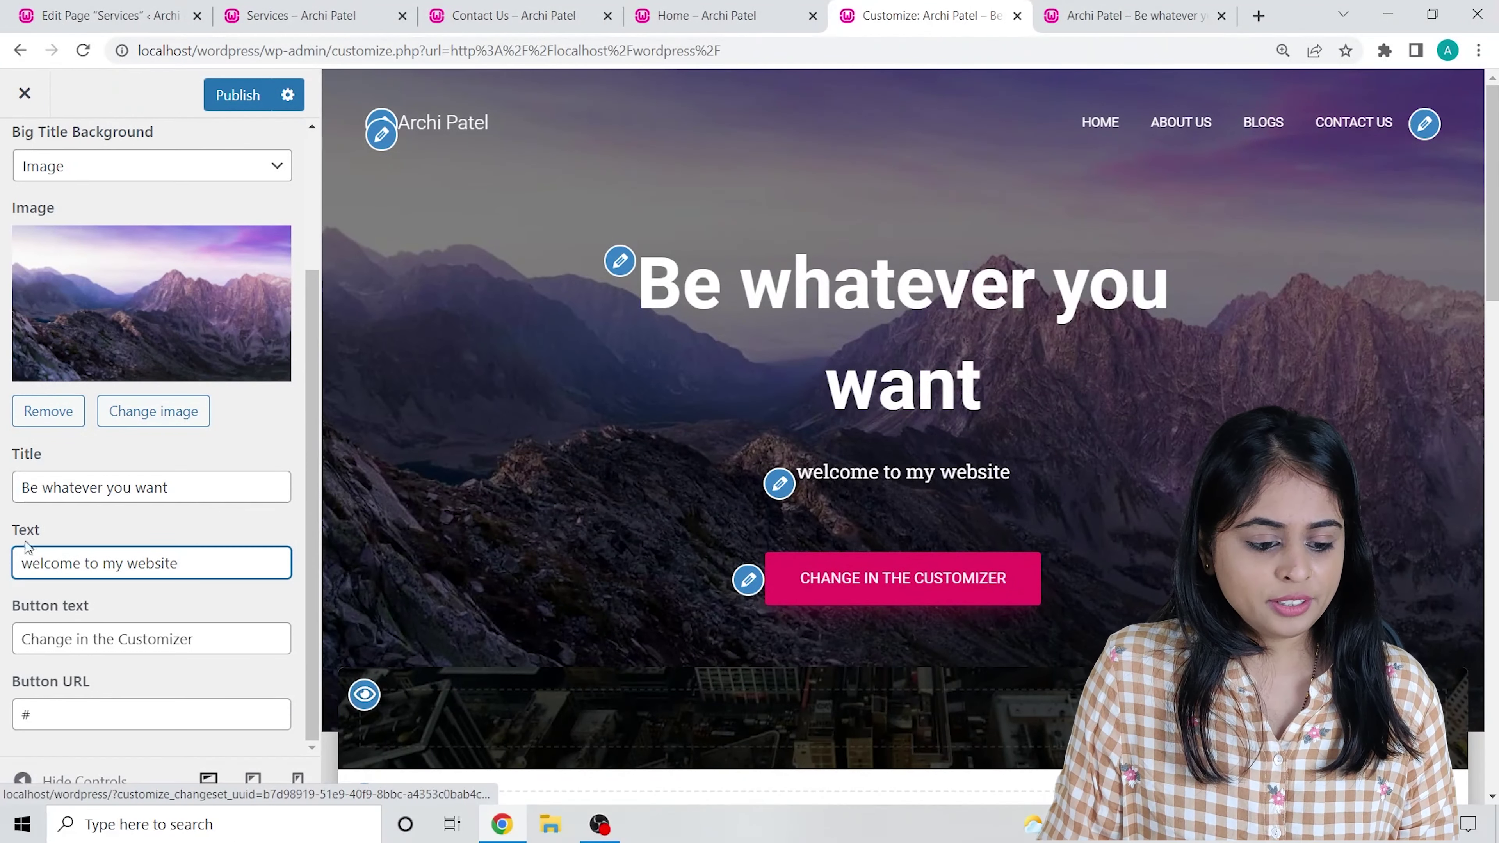
pyautogui.scroll(1, 88, 540)
pyautogui.scroll(-1, 89, 541)
pyautogui.moveTo(211, 641); pyautogui.dragTo(3, 616)
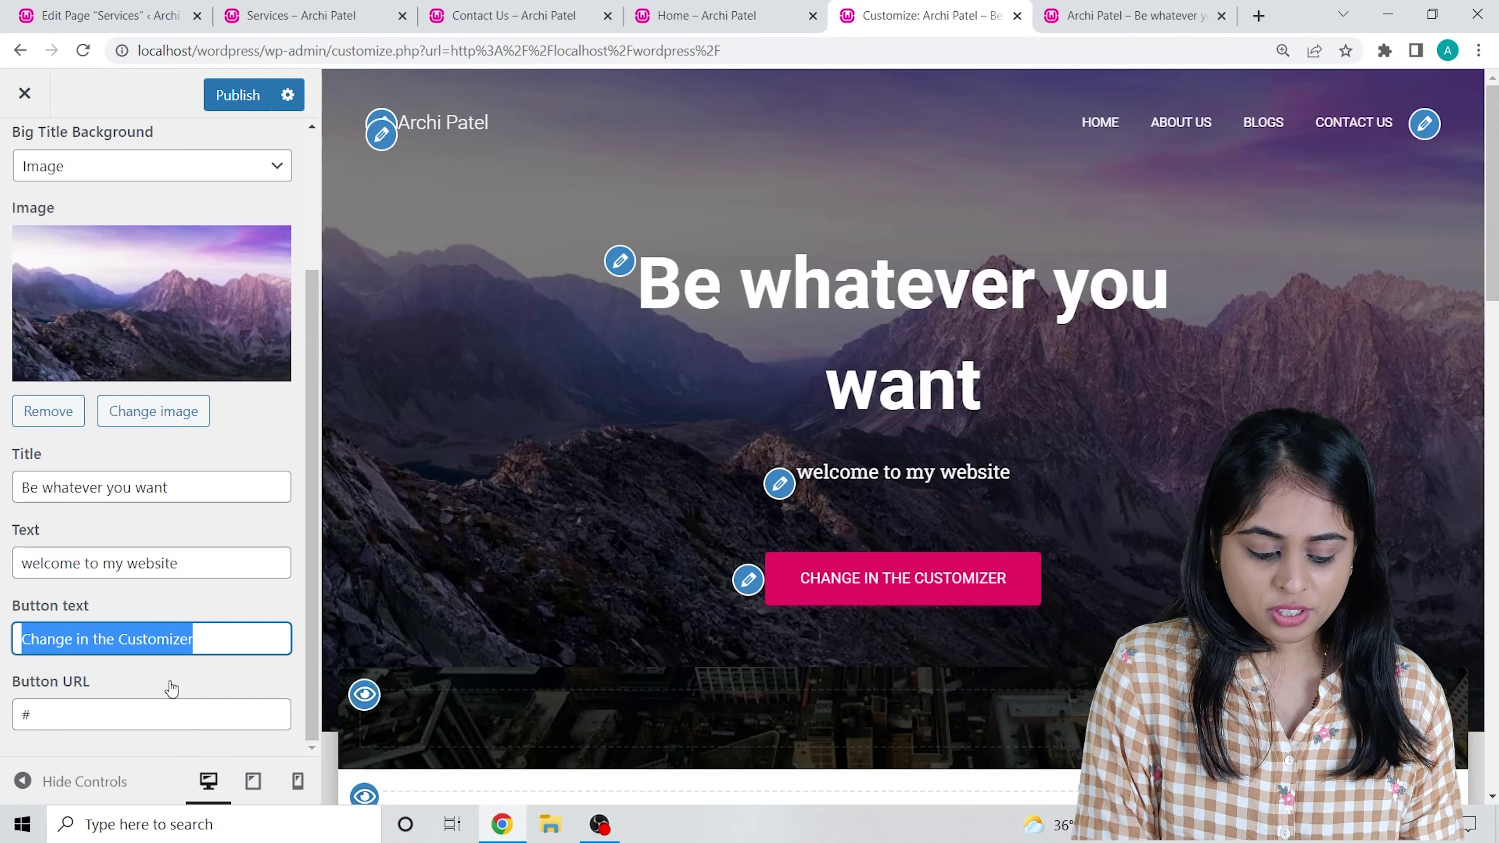
# Set the hero button text to 'Explore More', link it to blogs, and publish.
pyautogui.write('R')
pyautogui.press('BackSpace')
pyautogui.write('E')
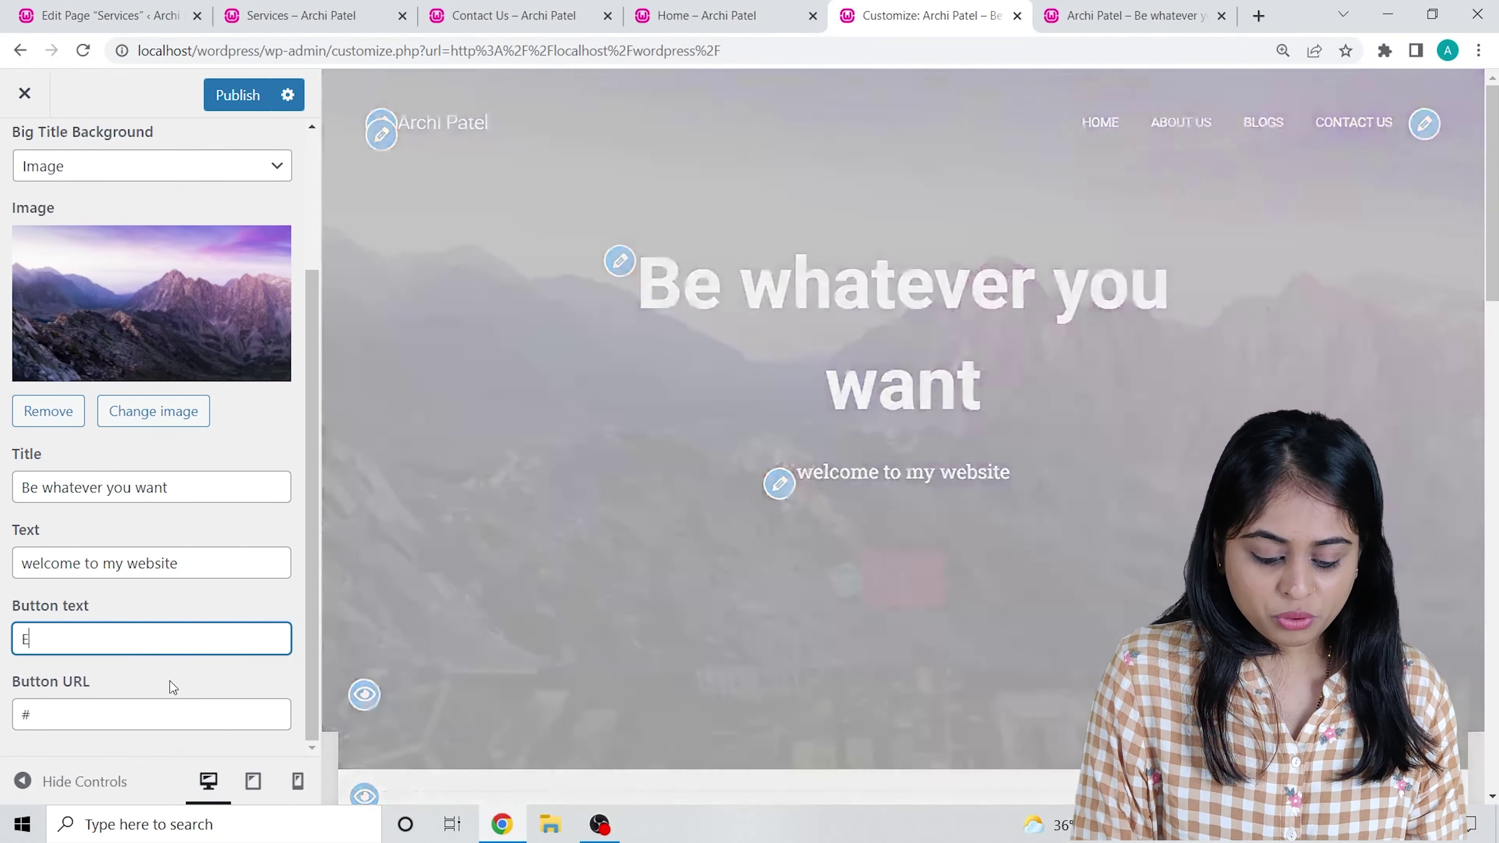
pyautogui.write('xplore Mo')
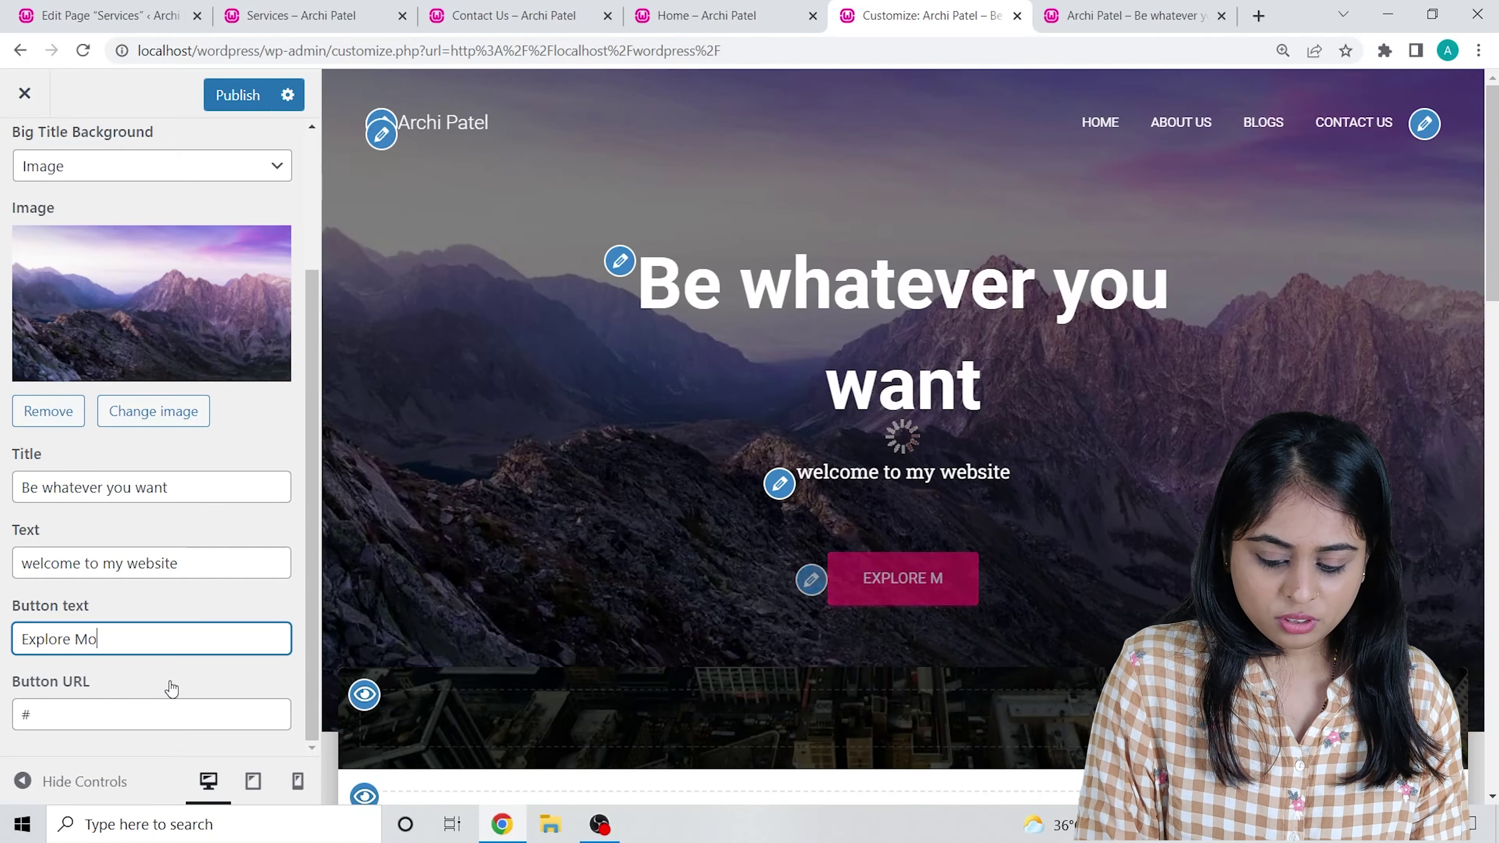
pyautogui.write('re')
pyautogui.press('Tab')
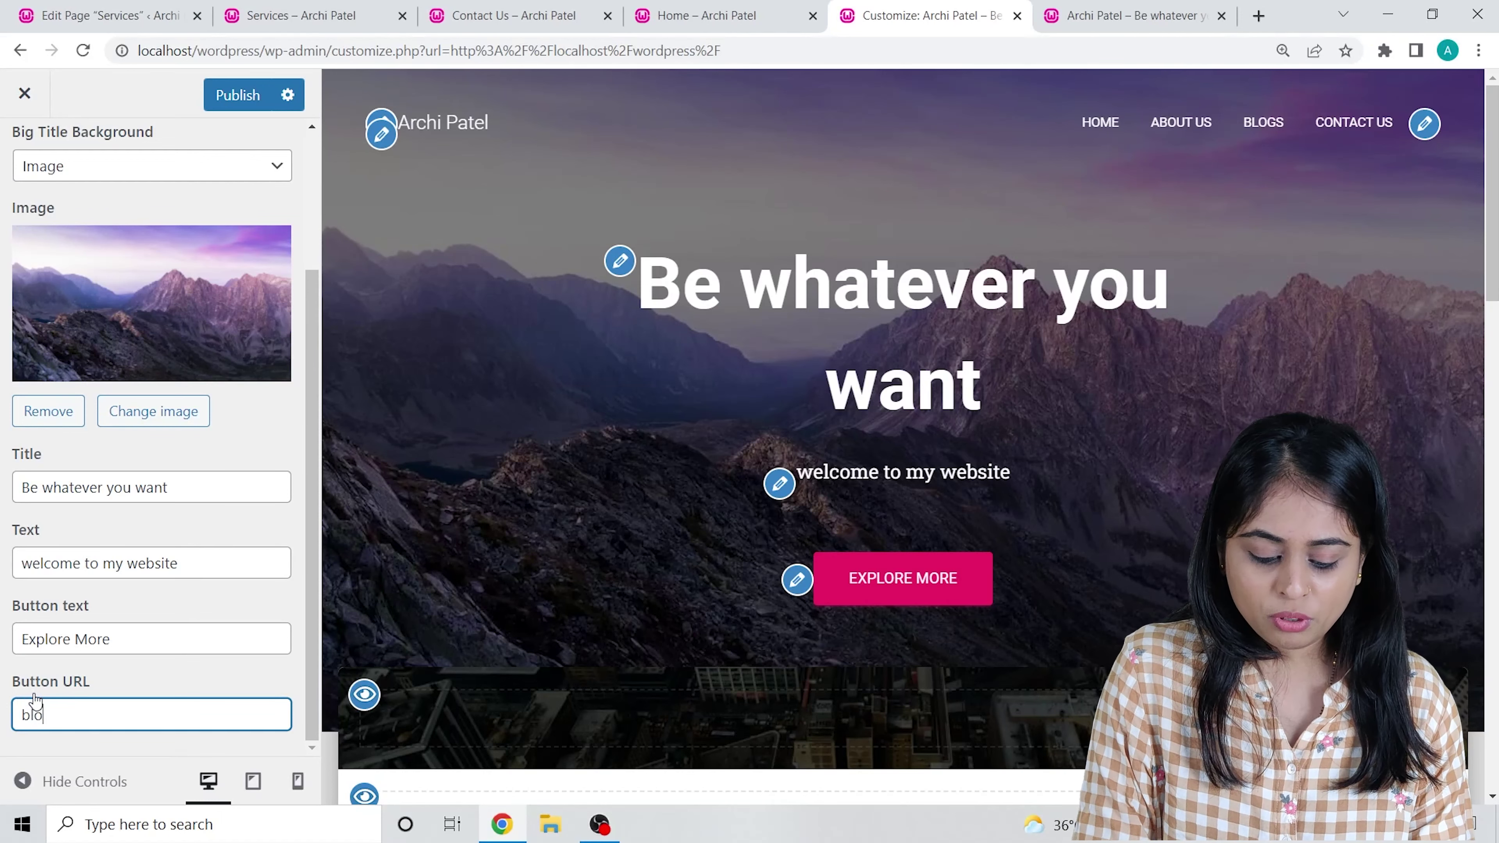
pyautogui.click(245, 95)
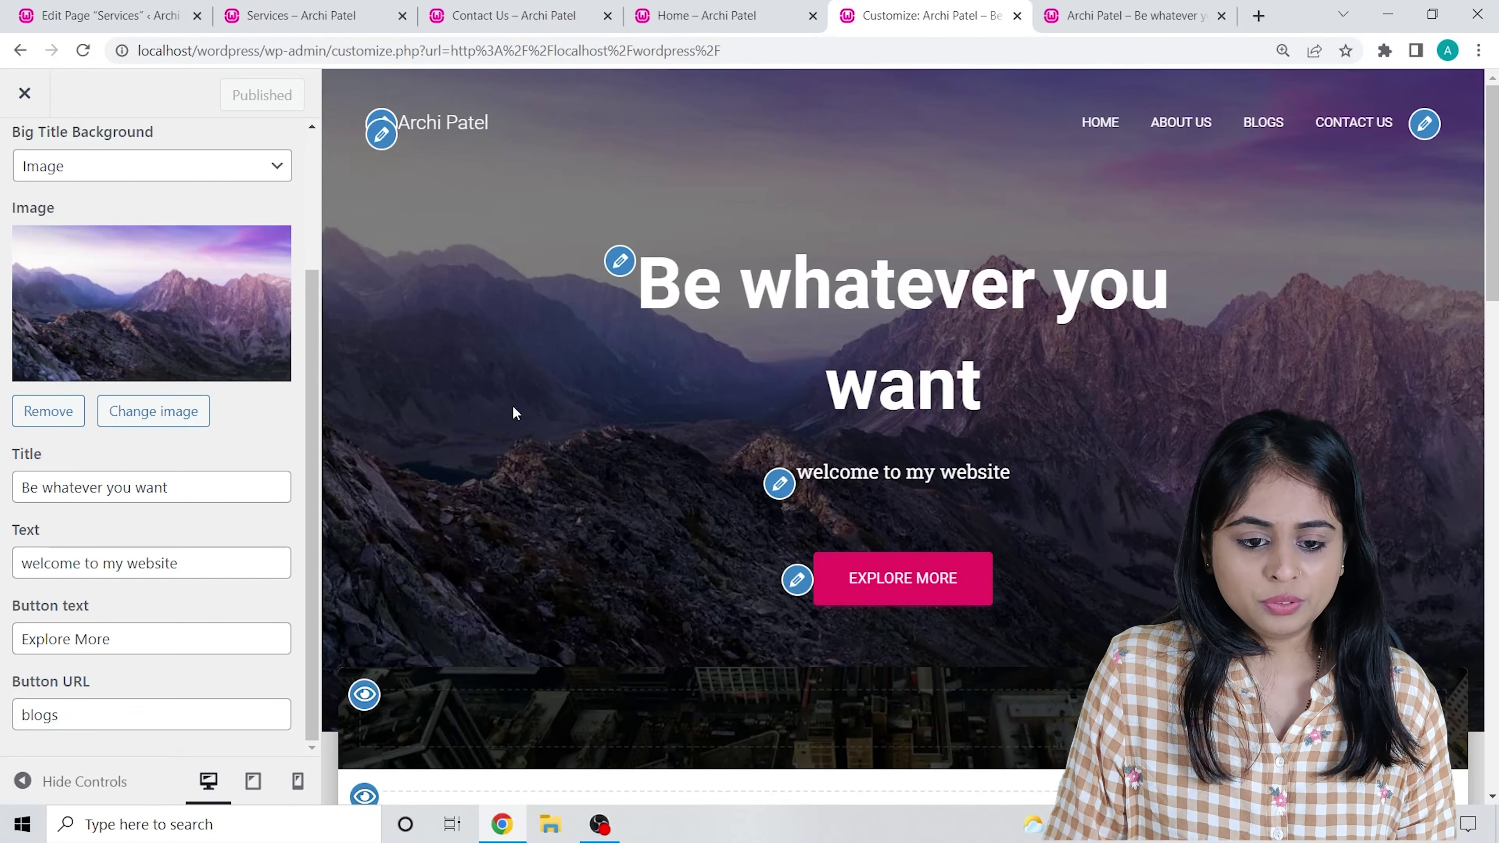
pyautogui.click(717, 16)
pyautogui.click(178, 144)
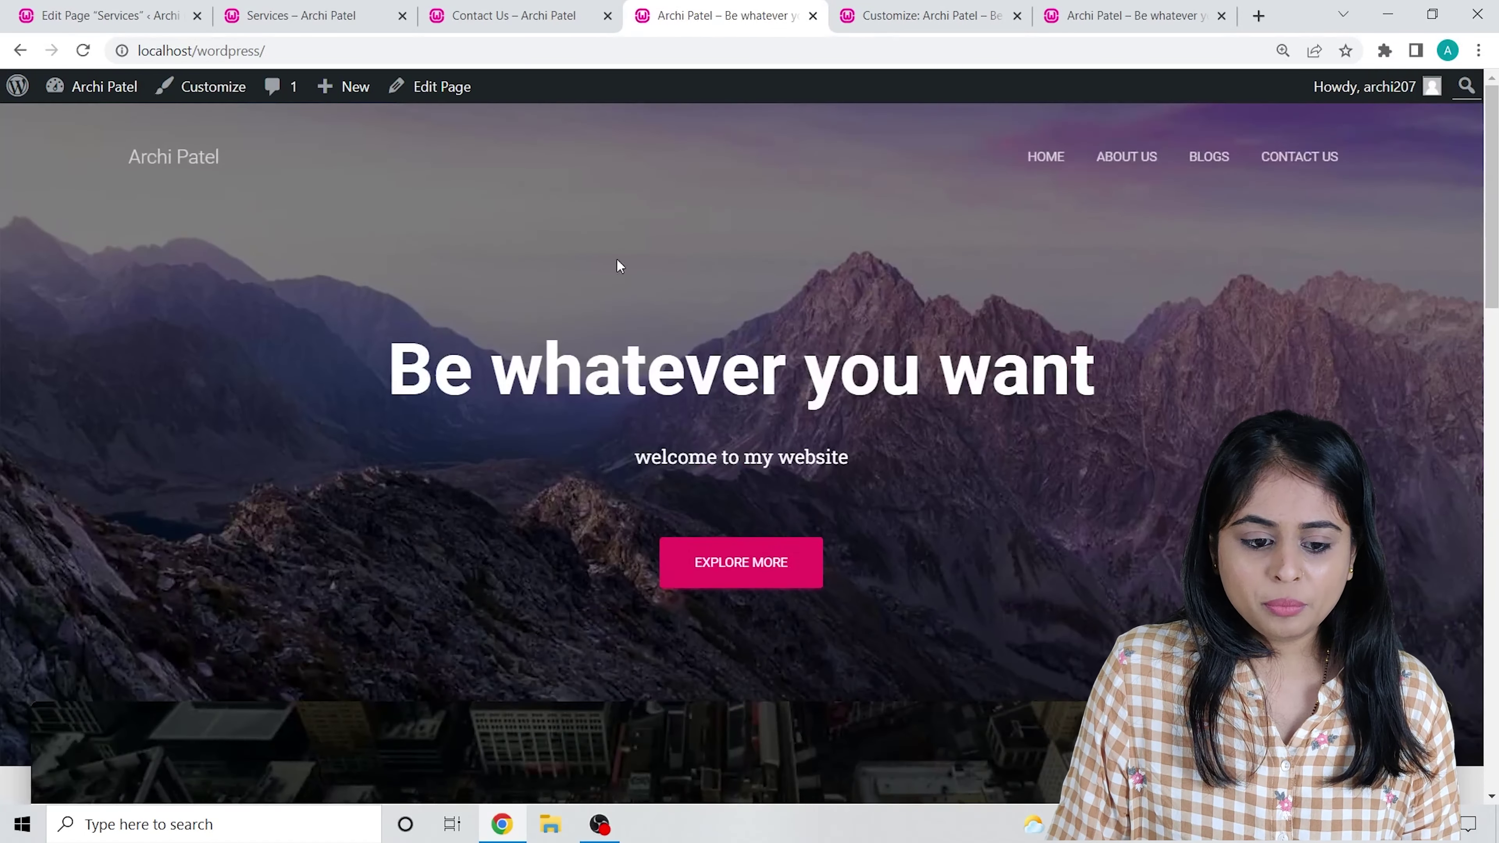
pyautogui.moveTo(412, 386); pyautogui.dragTo(1282, 388)
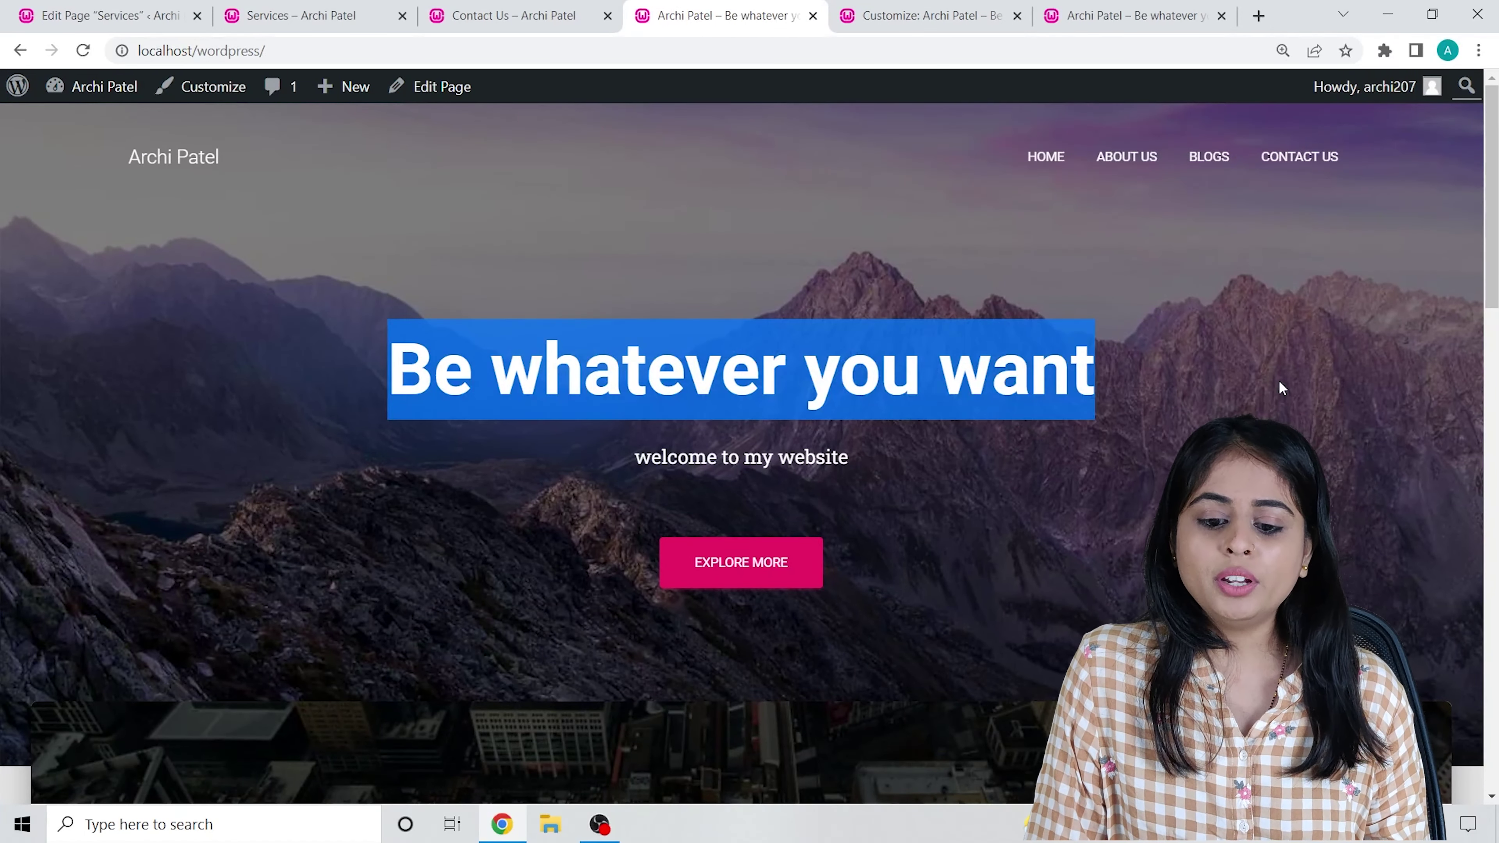
pyautogui.moveTo(586, 484); pyautogui.dragTo(891, 440)
pyautogui.click(921, 443)
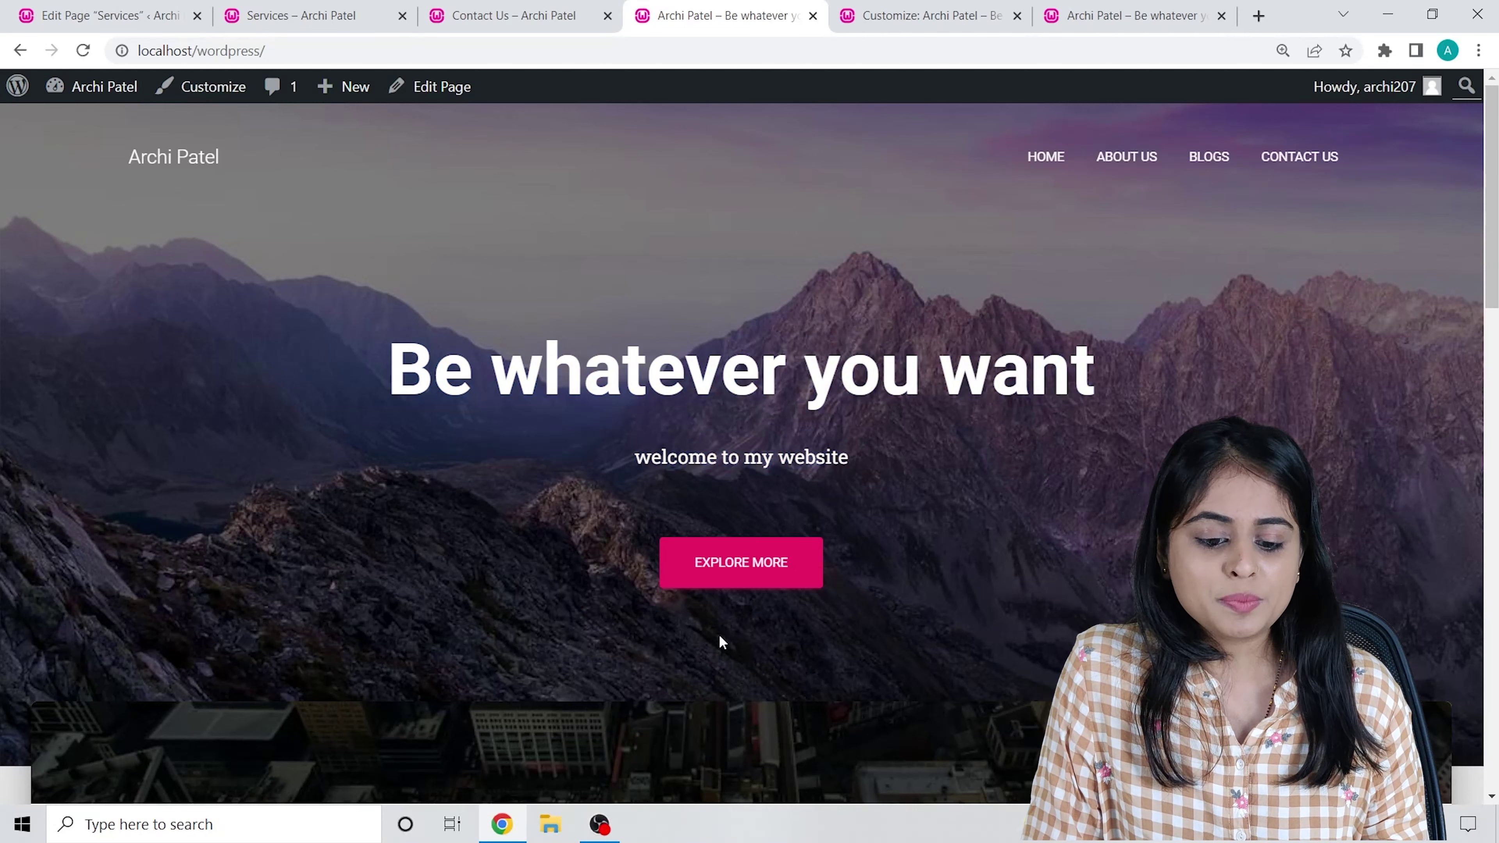
pyautogui.click(734, 562)
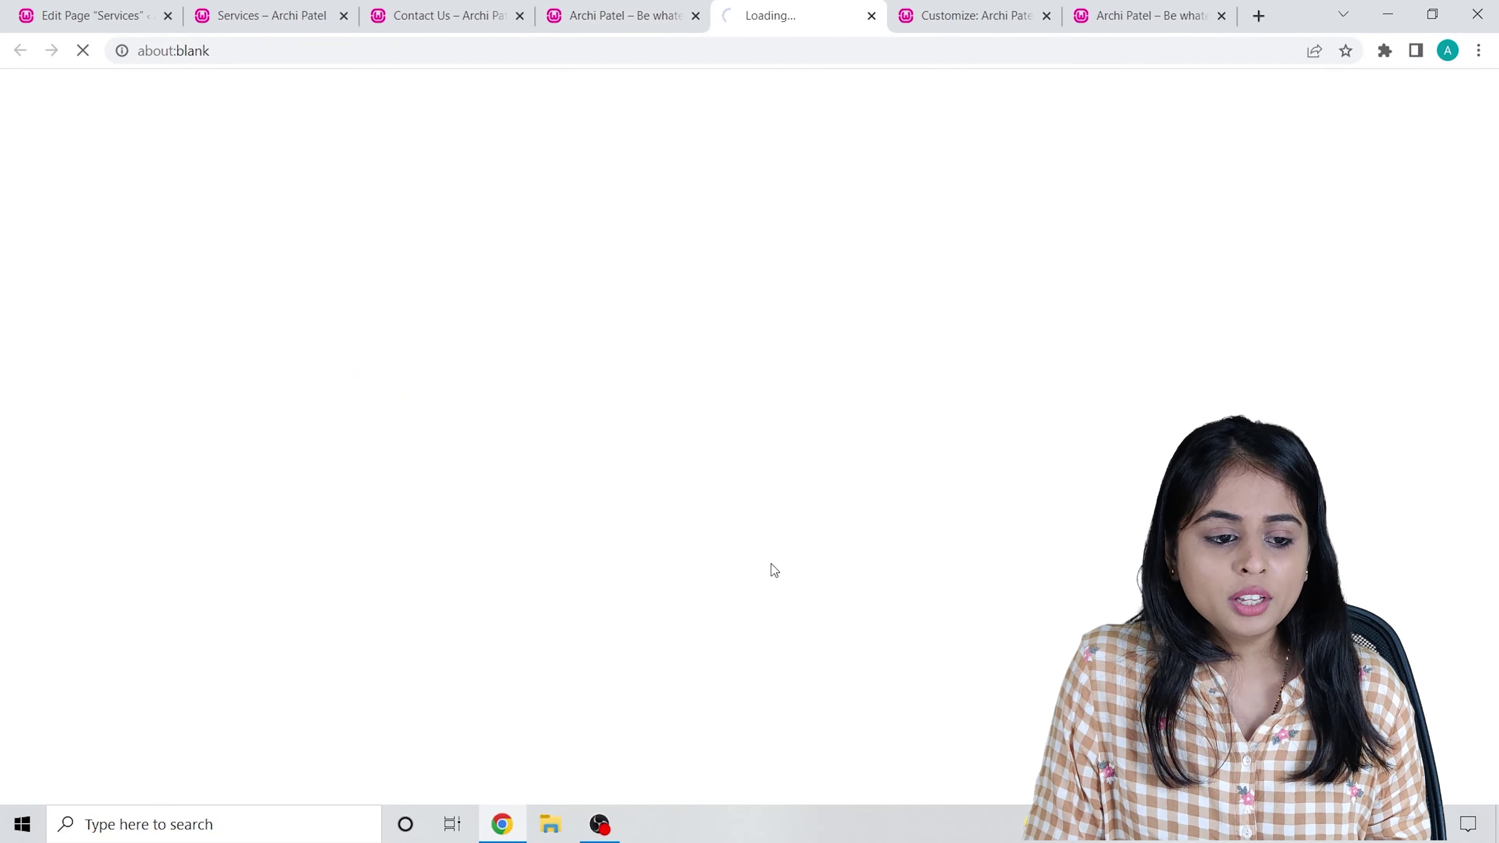
pyautogui.click(871, 16)
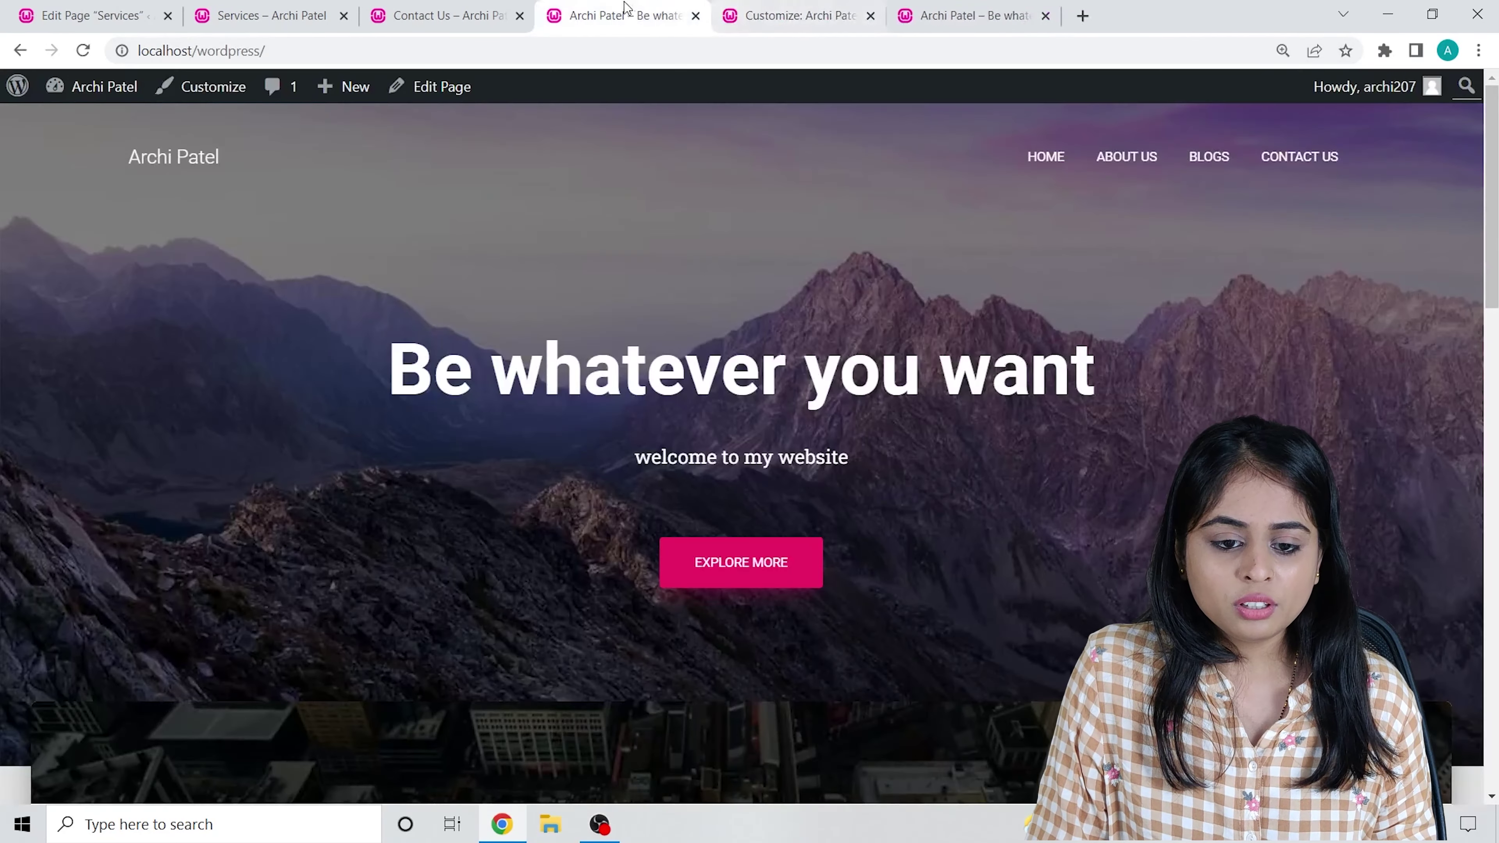
pyautogui.moveTo(269, 50); pyautogui.dragTo(133, 34)
pyautogui.hotkey('ctrl', 'c')
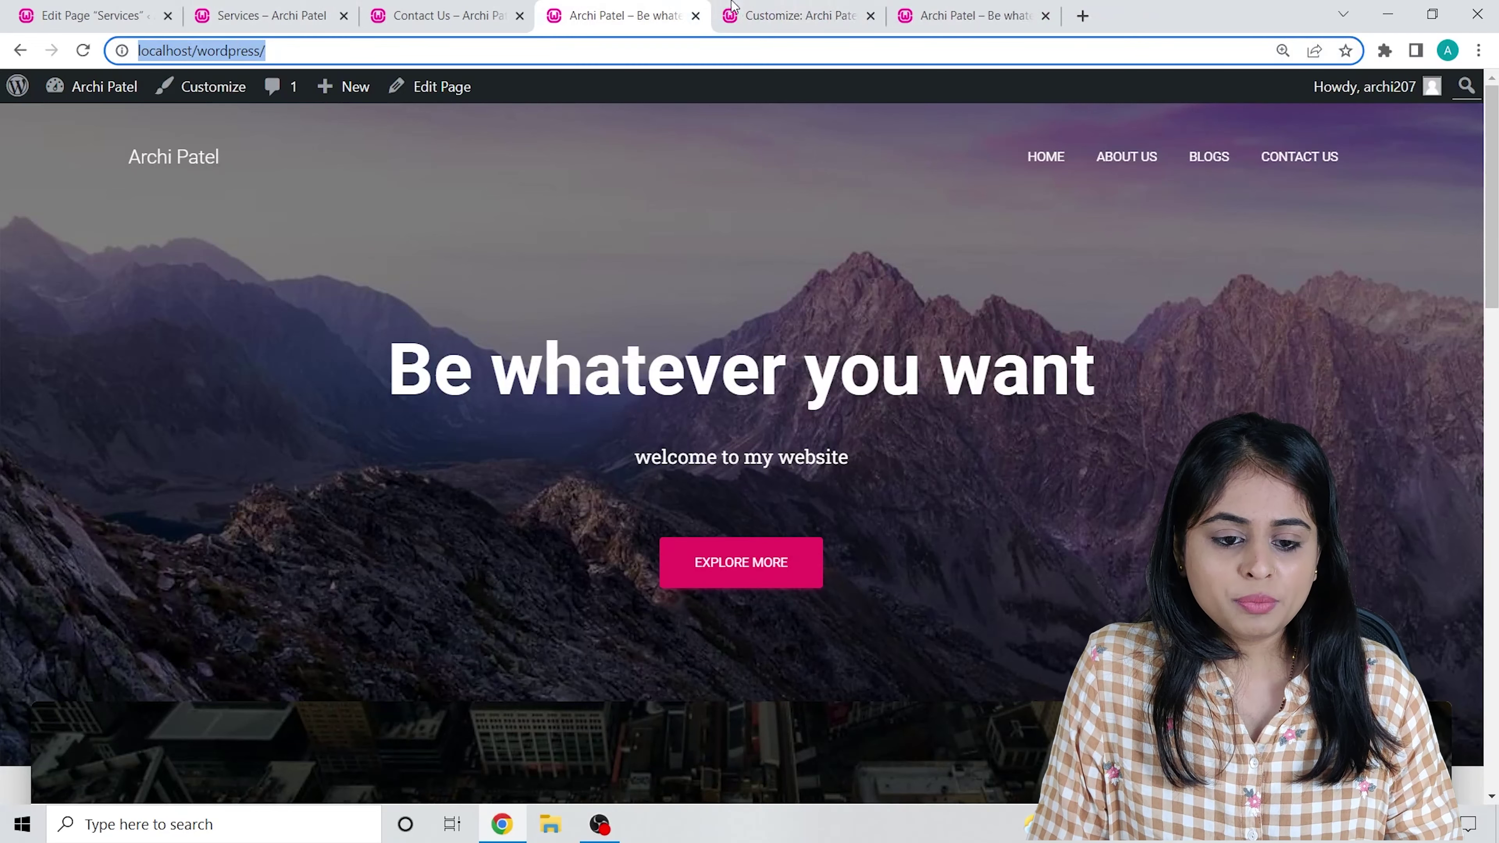
pyautogui.click(791, 16)
pyautogui.click(88, 707)
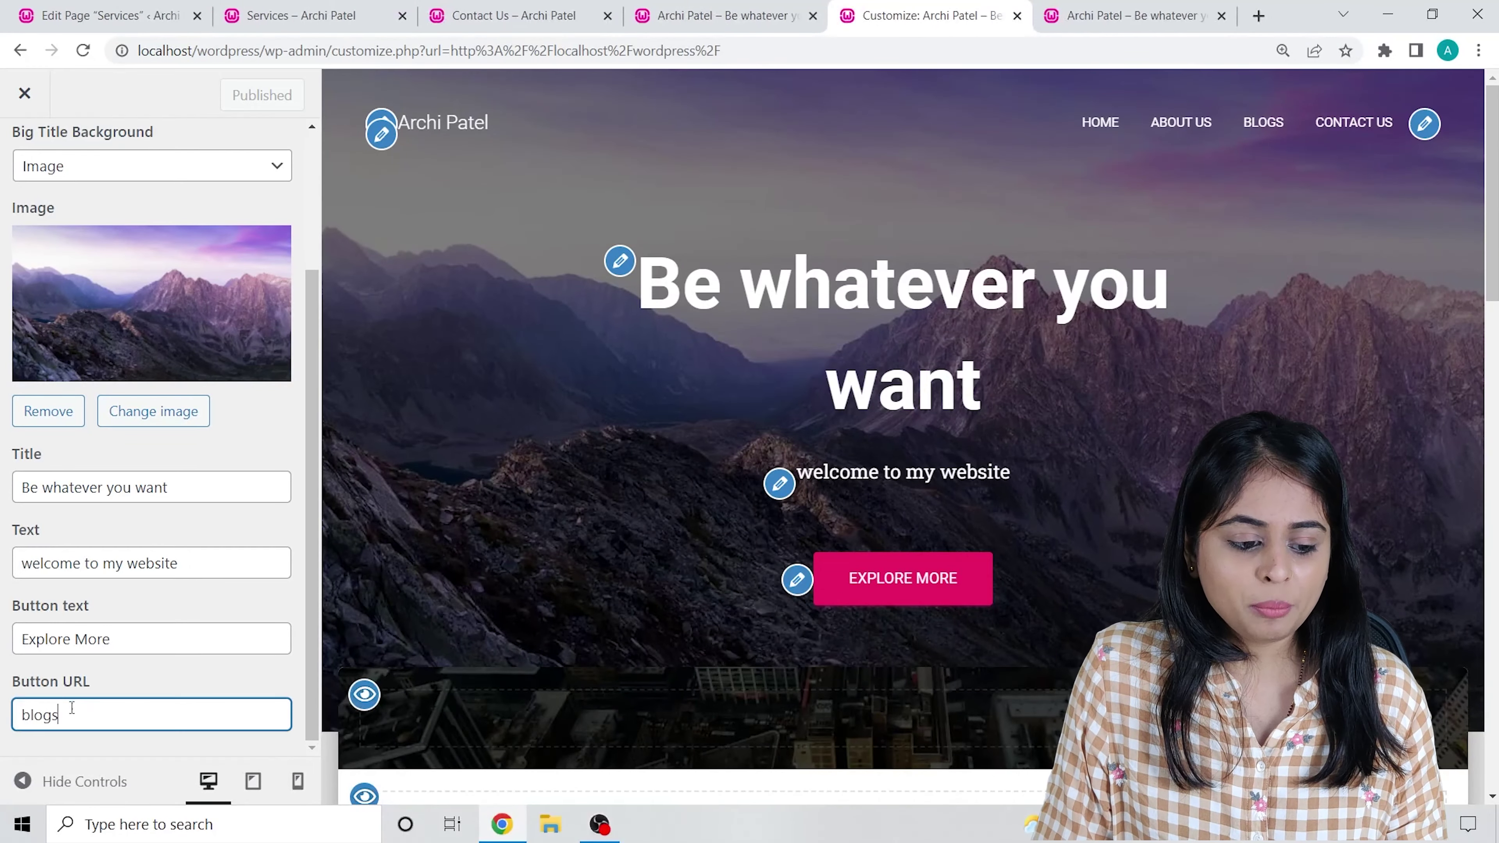
pyautogui.moveTo(88, 707); pyautogui.dragTo(2, 714)
pyautogui.hotkey('ctrl', 'v')
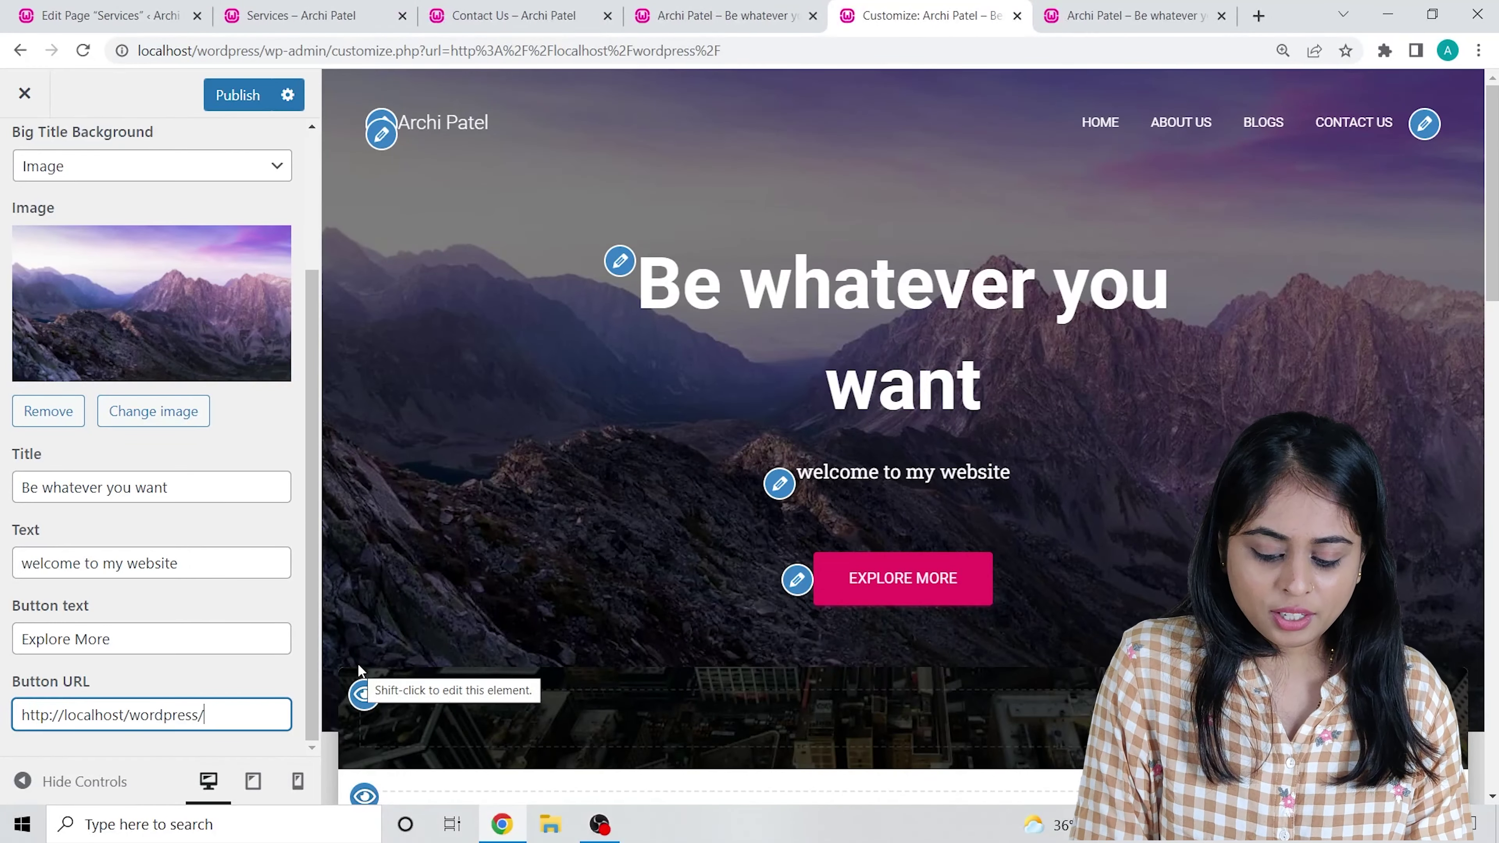
pyautogui.write('blogs')
pyautogui.click(236, 95)
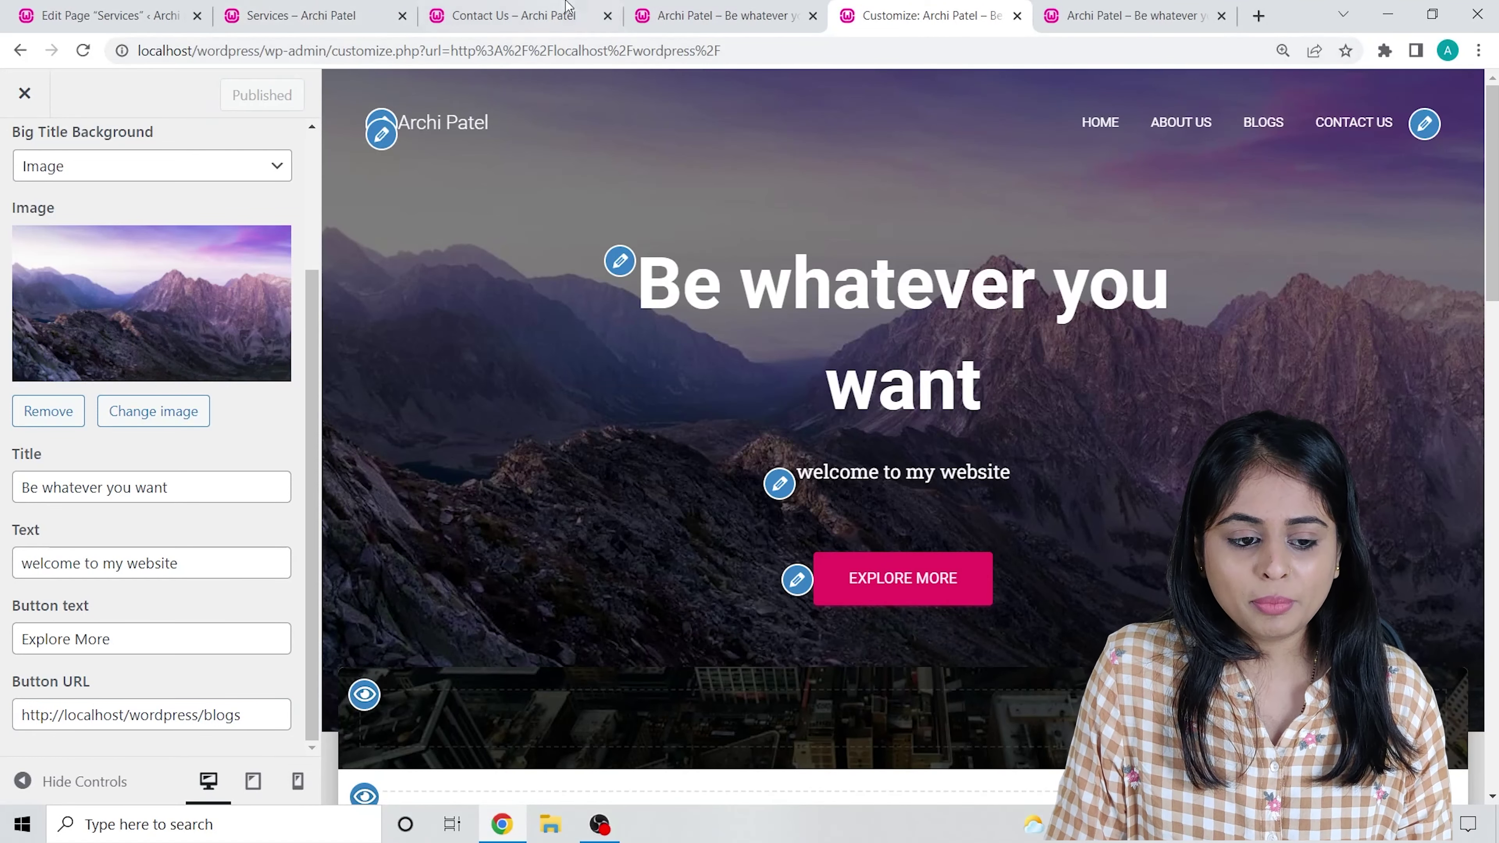
pyautogui.click(552, 13)
# Follow the front page's EXPLORE MORE button to /wordpress/blogs/ and view the Hello world! post.
pyautogui.click(708, 13)
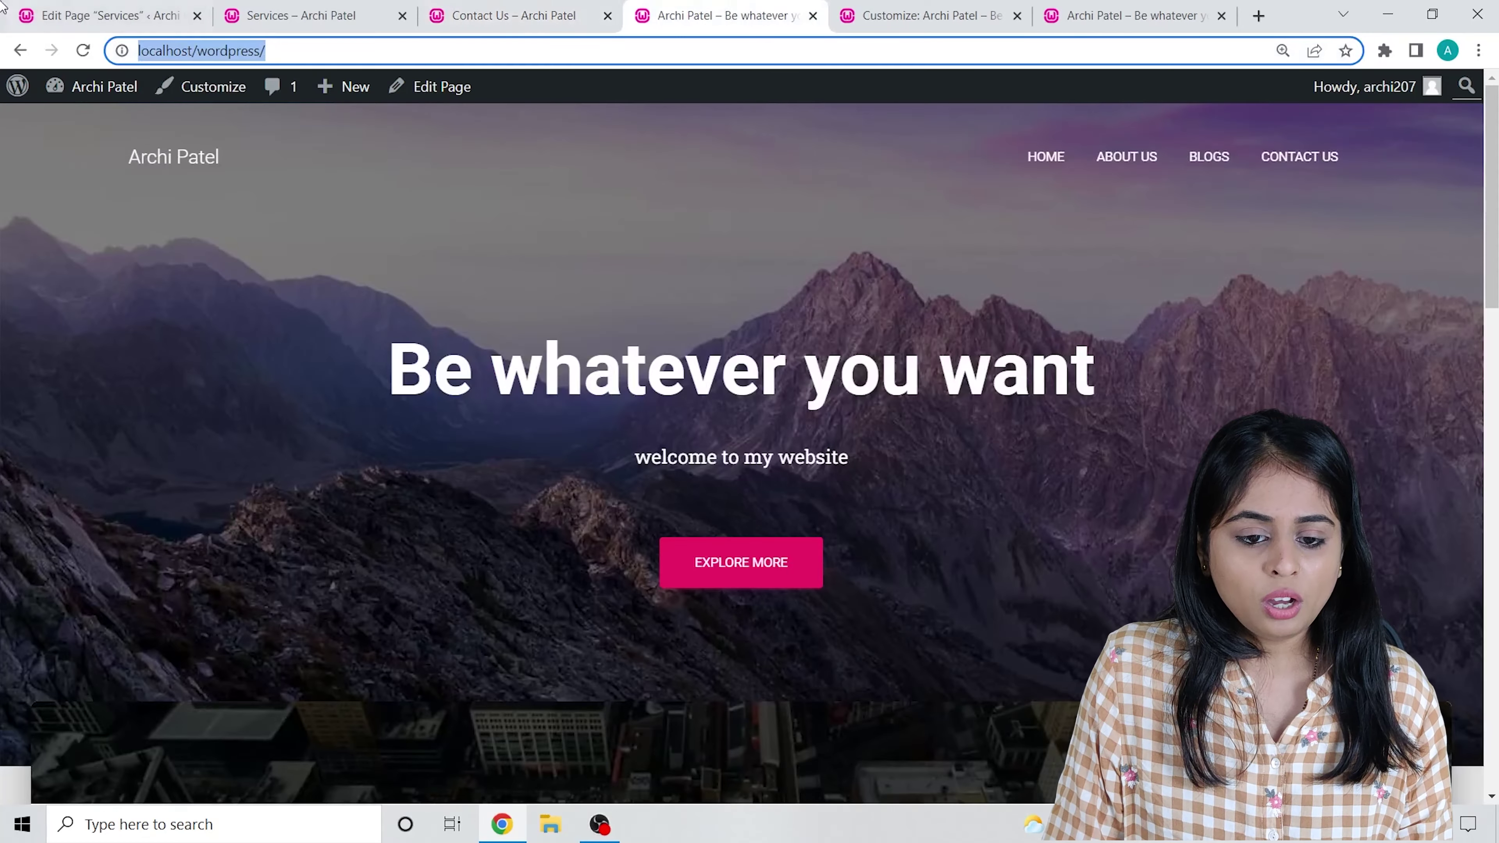
pyautogui.click(769, 263)
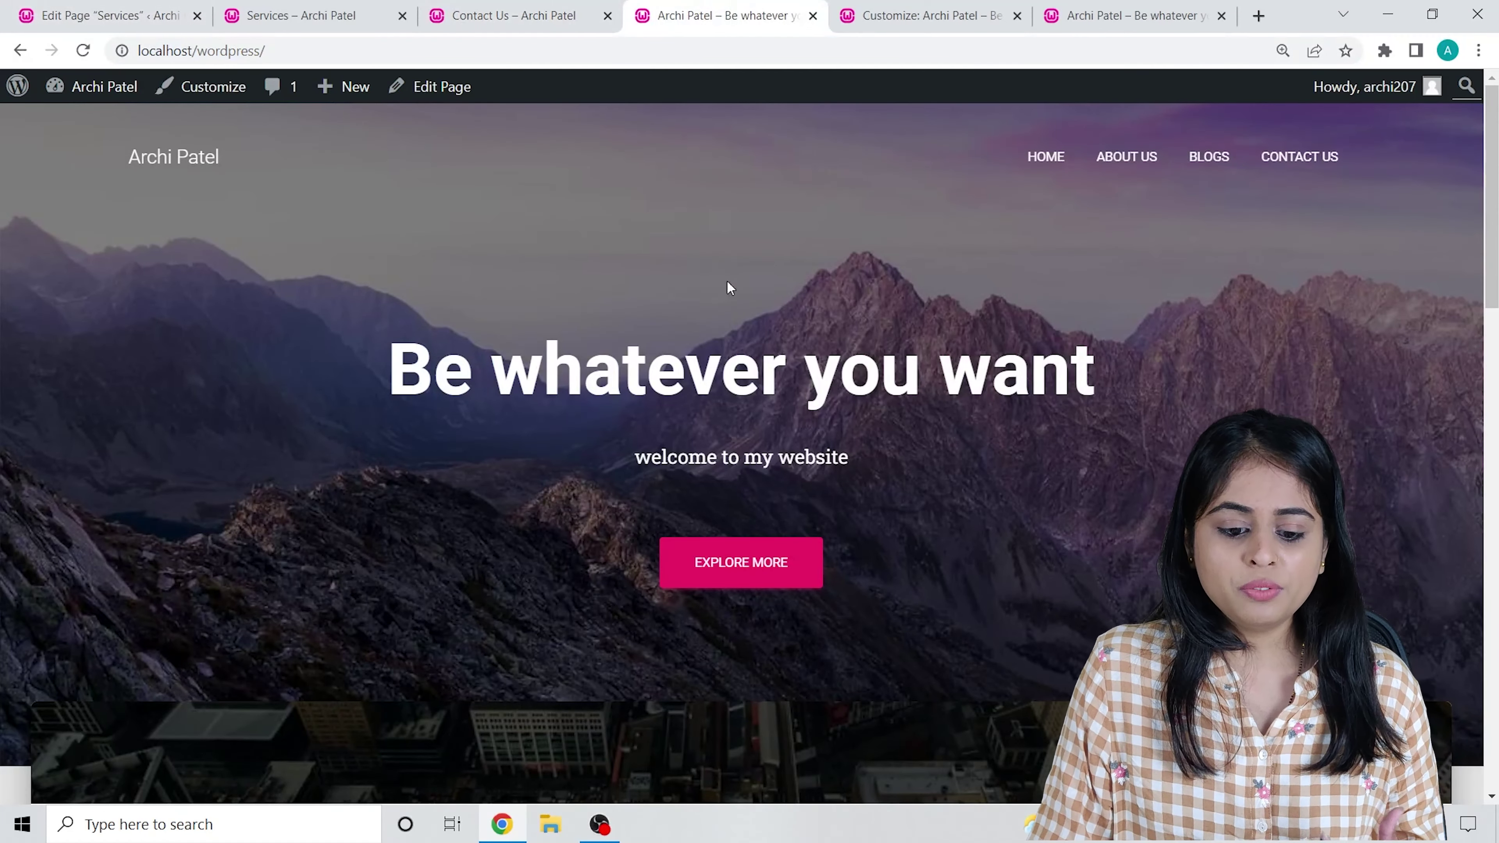
pyautogui.click(741, 562)
pyautogui.scroll(-8, 487, 292)
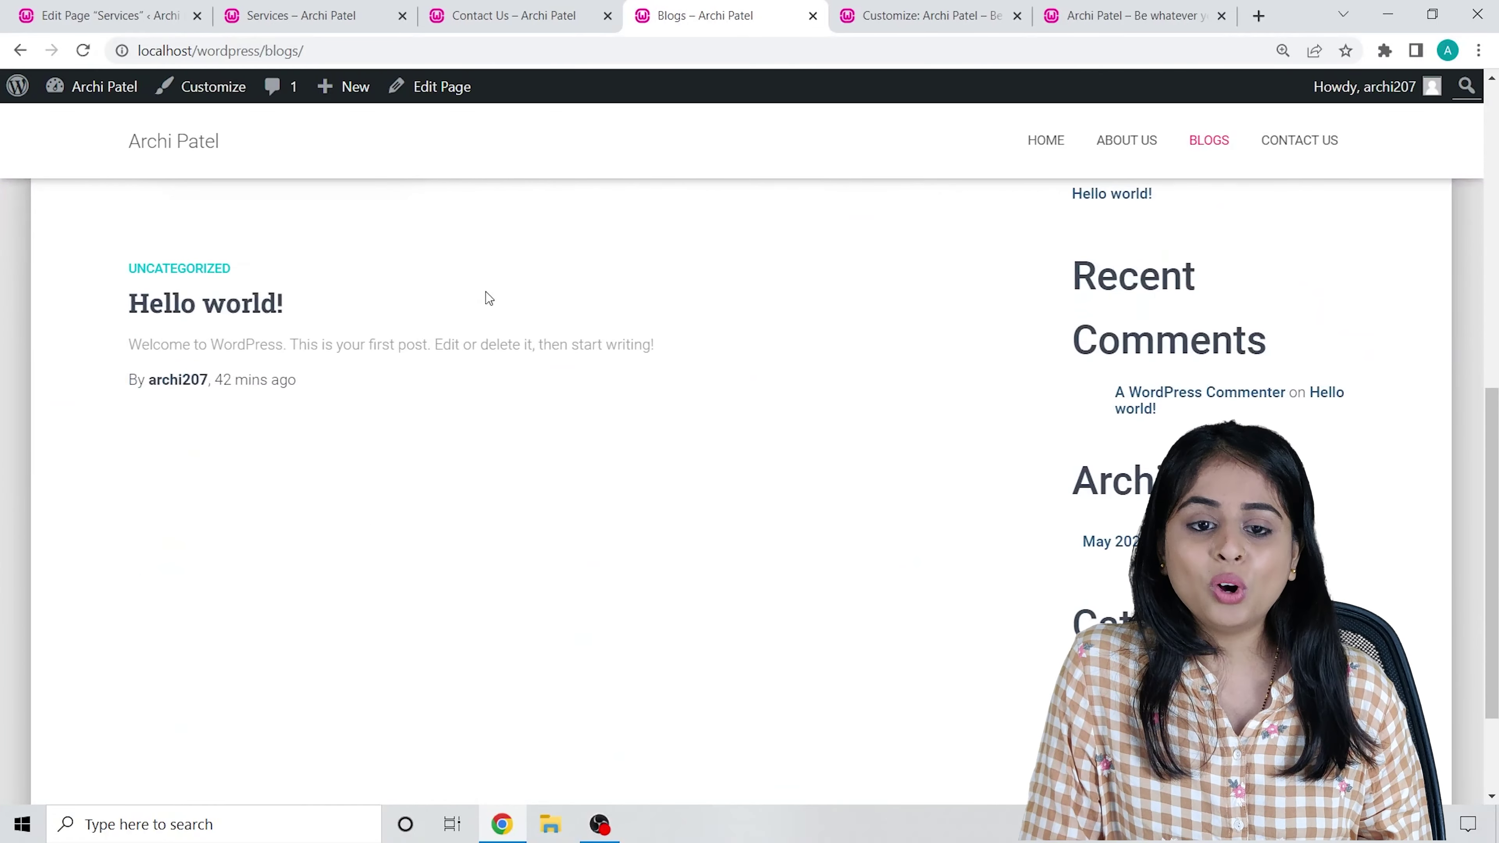